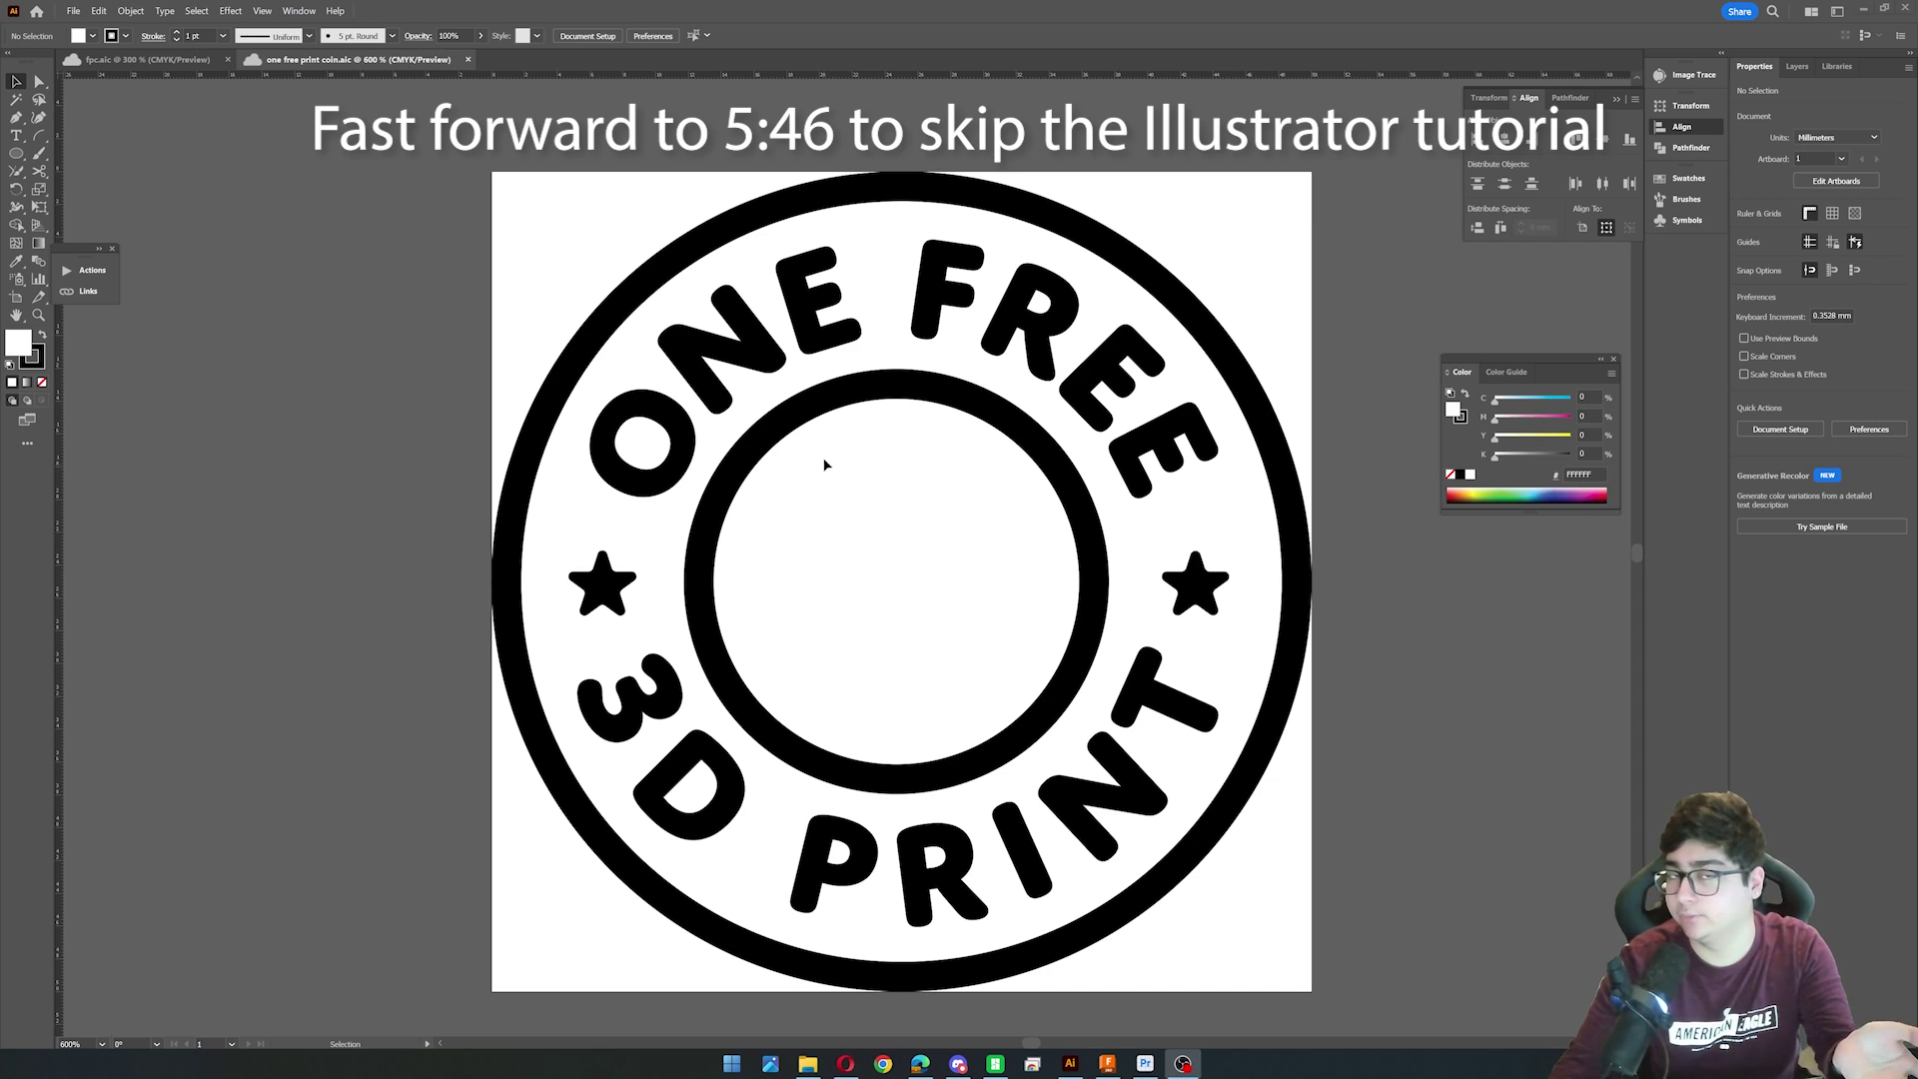
Create a new 50 × 50 mm Illustrator document.
left_click(73, 10)
left_click(73, 10)
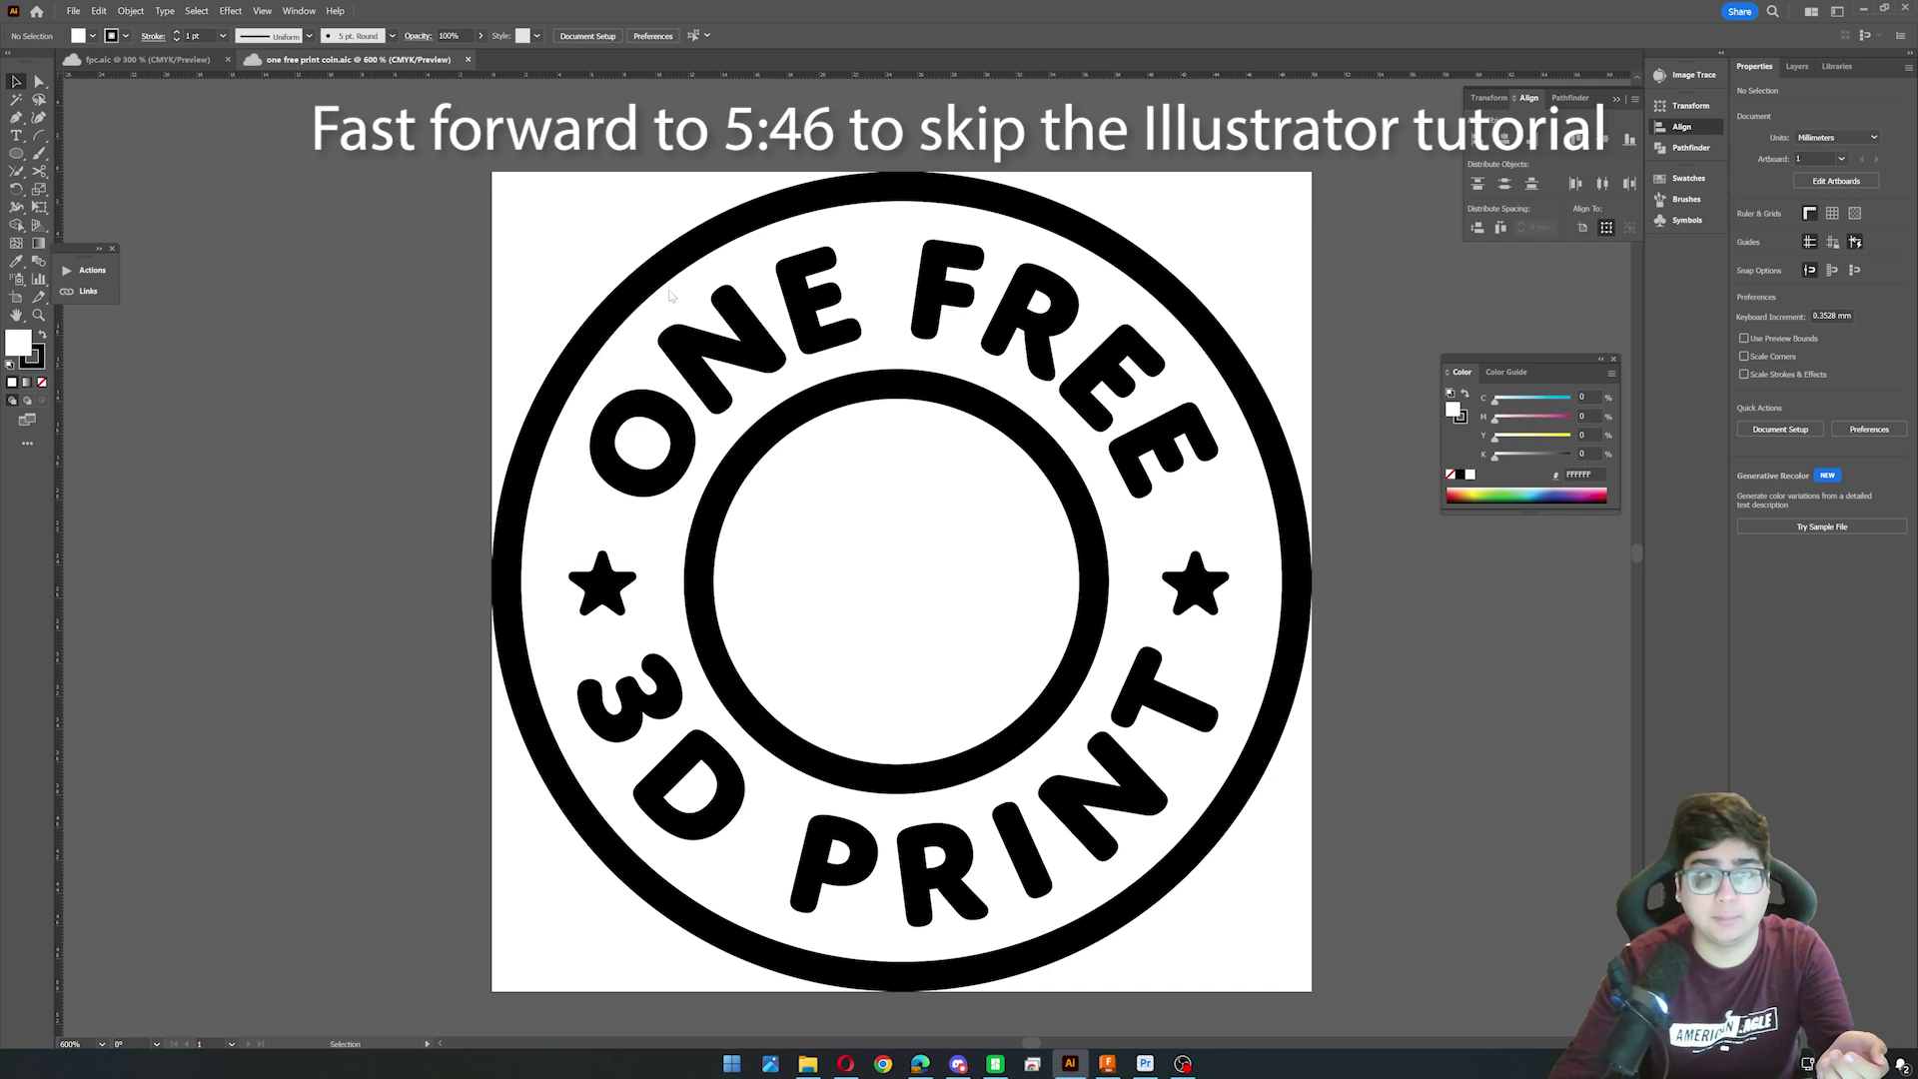
key("ctrl+n")
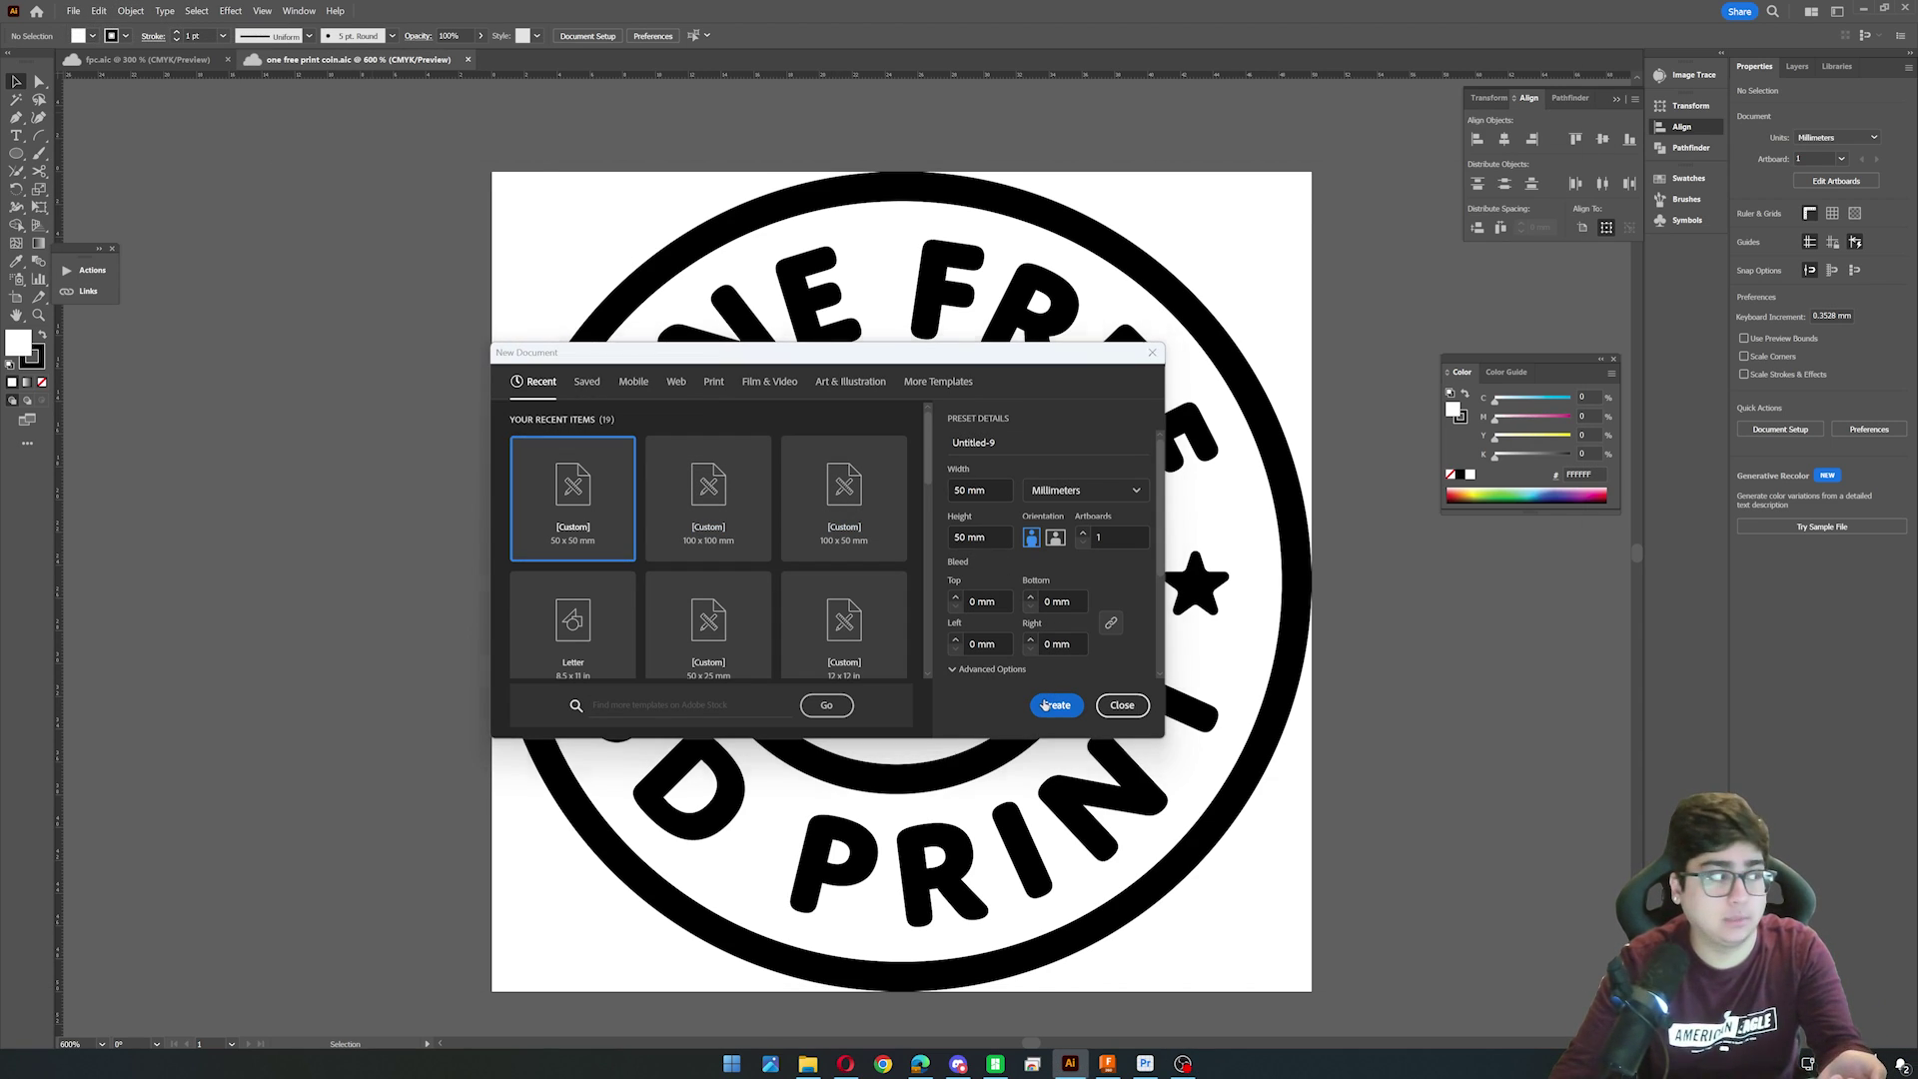
left_click(1044, 706)
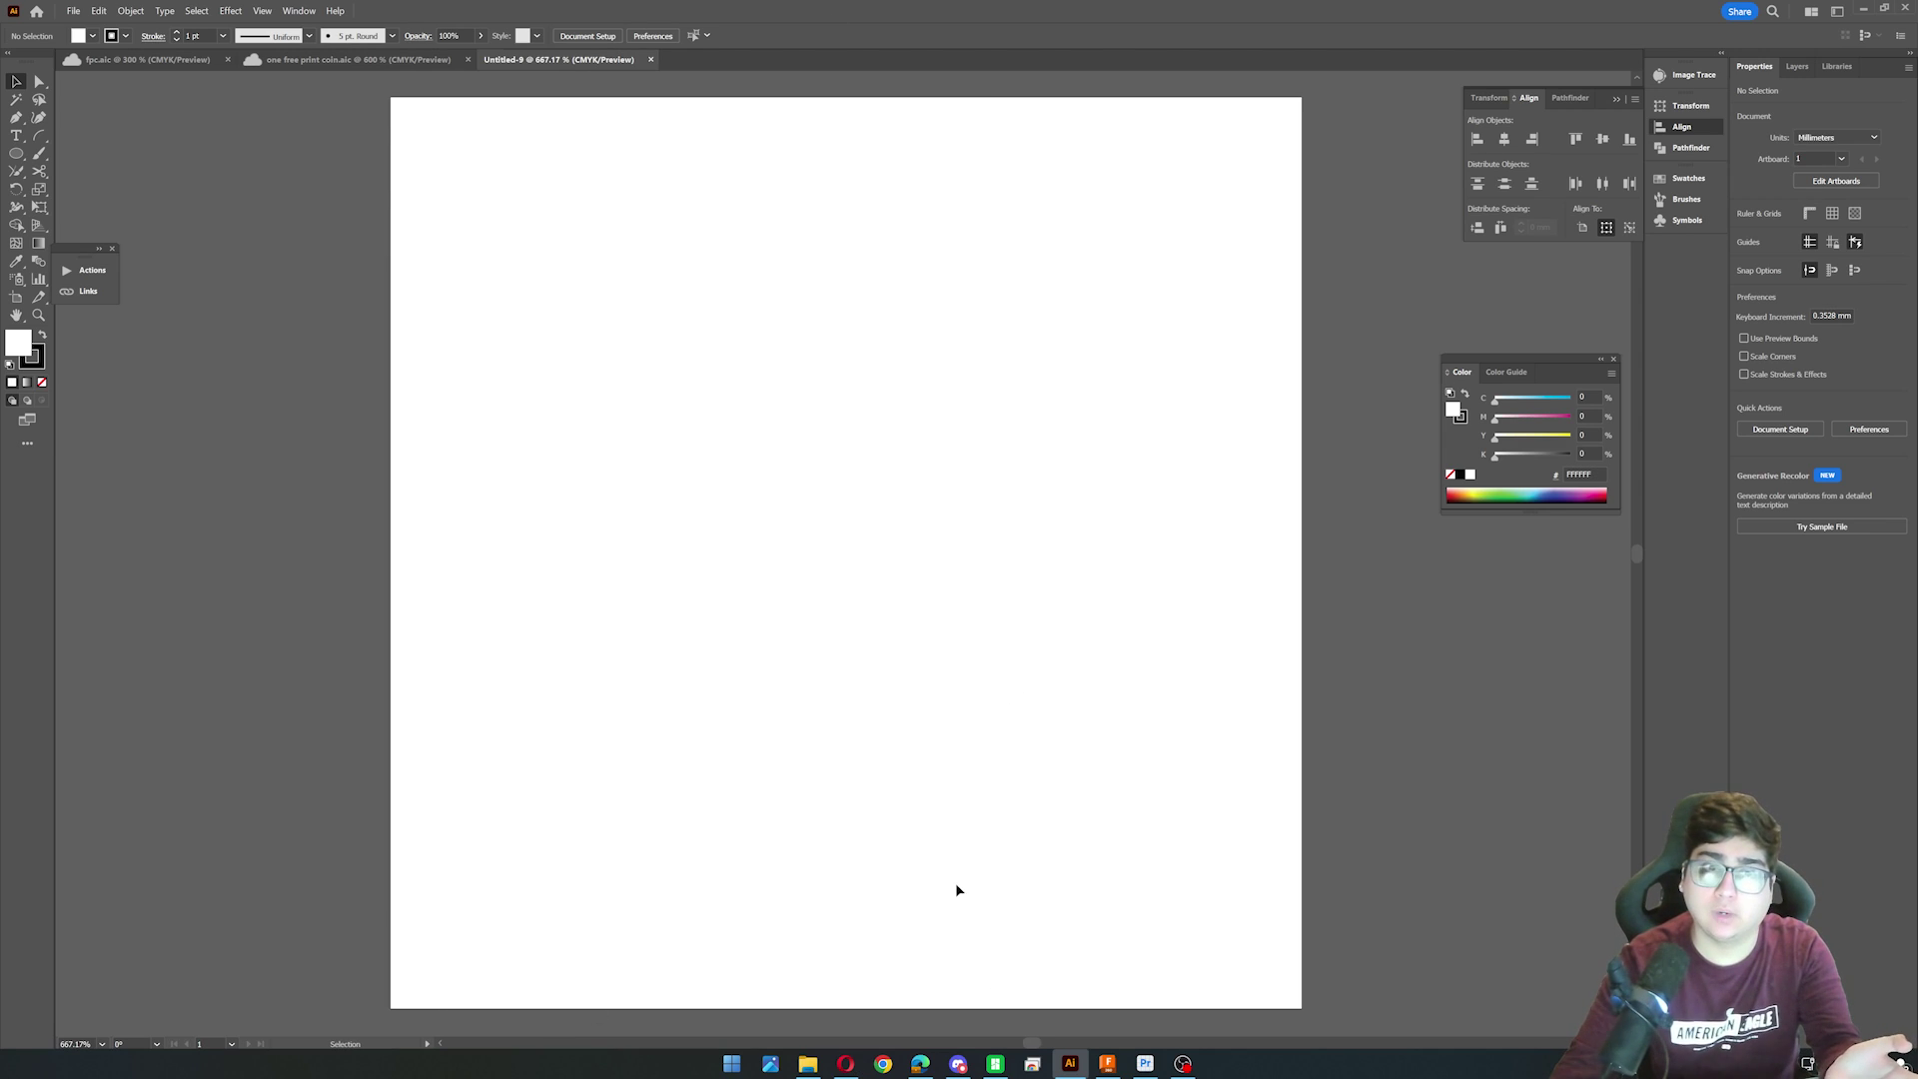
Draw a circle on the artboard and centre it horizontally and vertically at 25, 25 mm.
left_click(16, 153)
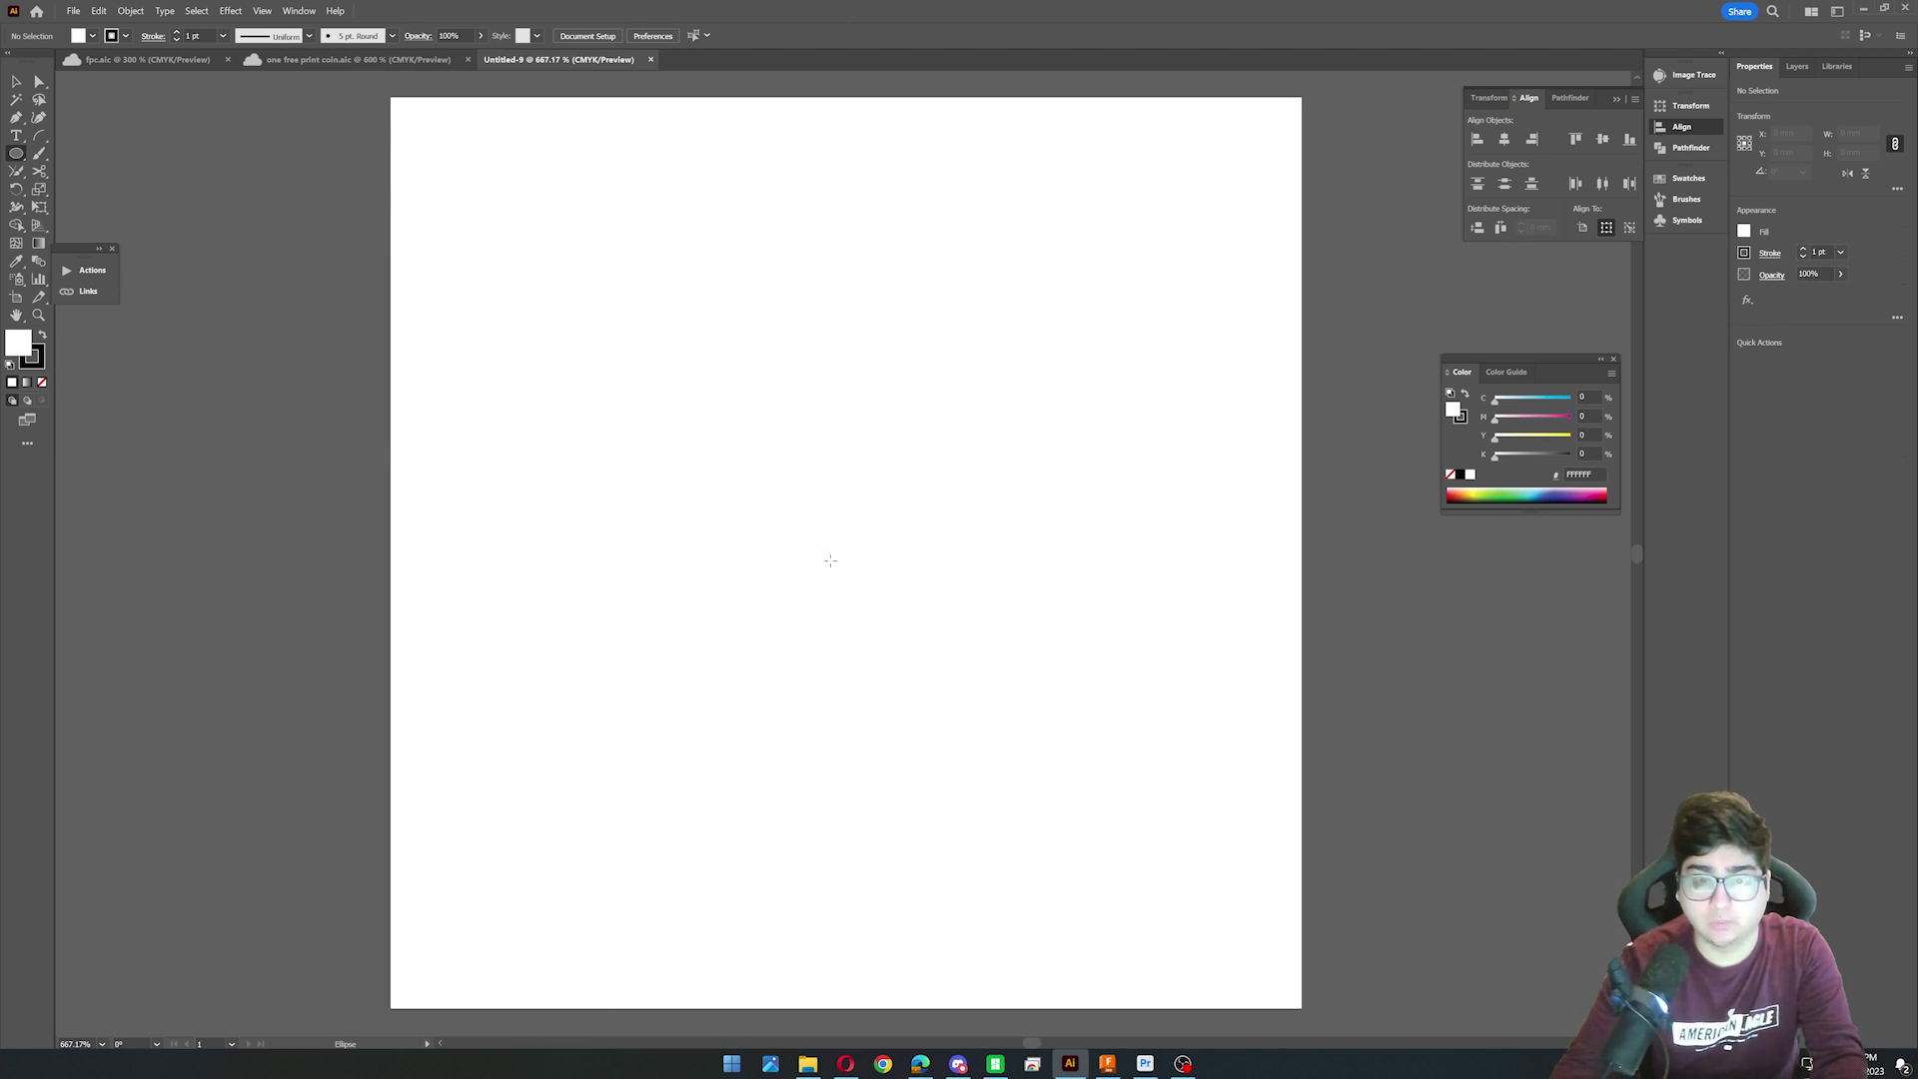
mouse_move(838, 531)
left_mouse_down("alt+shift")
mouse_move(1064, 851)
mouse_move(1117, 979)
left_mouse_up("alt+shift")
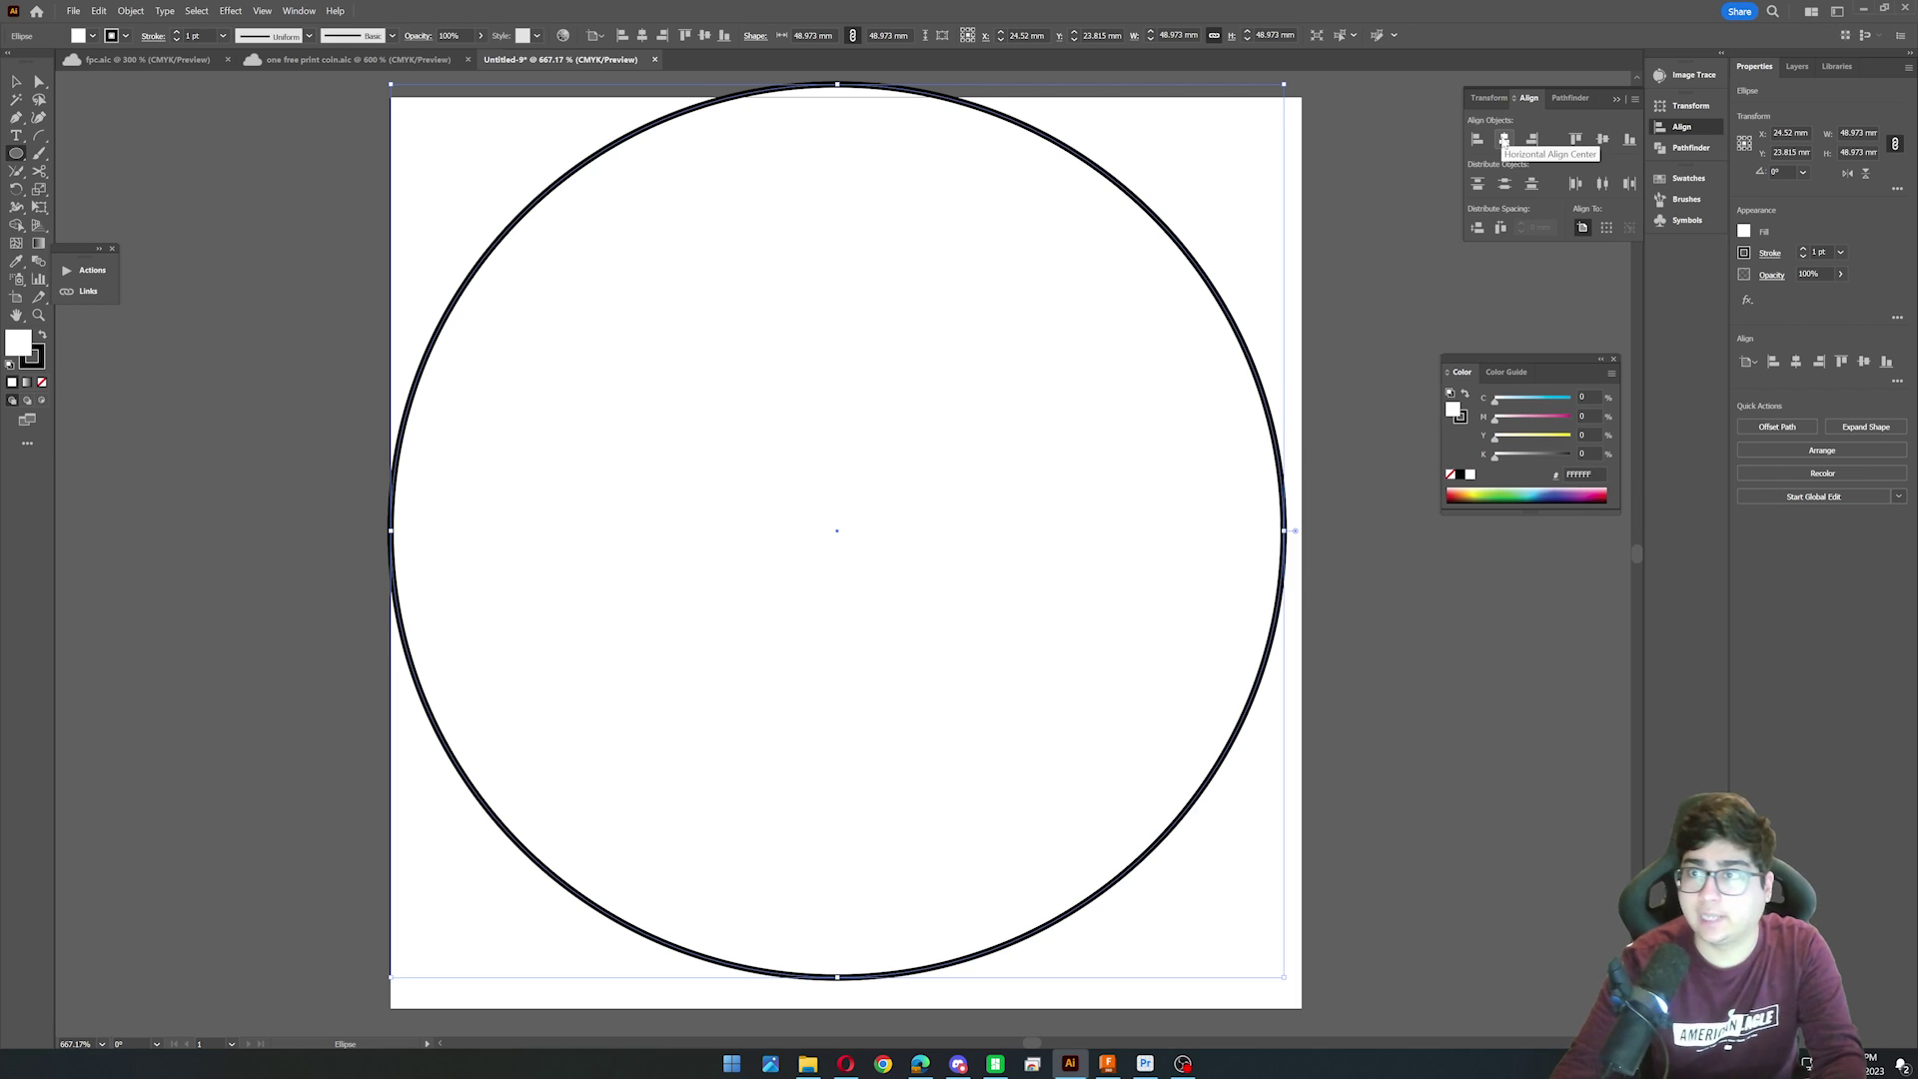
left_click(1504, 140)
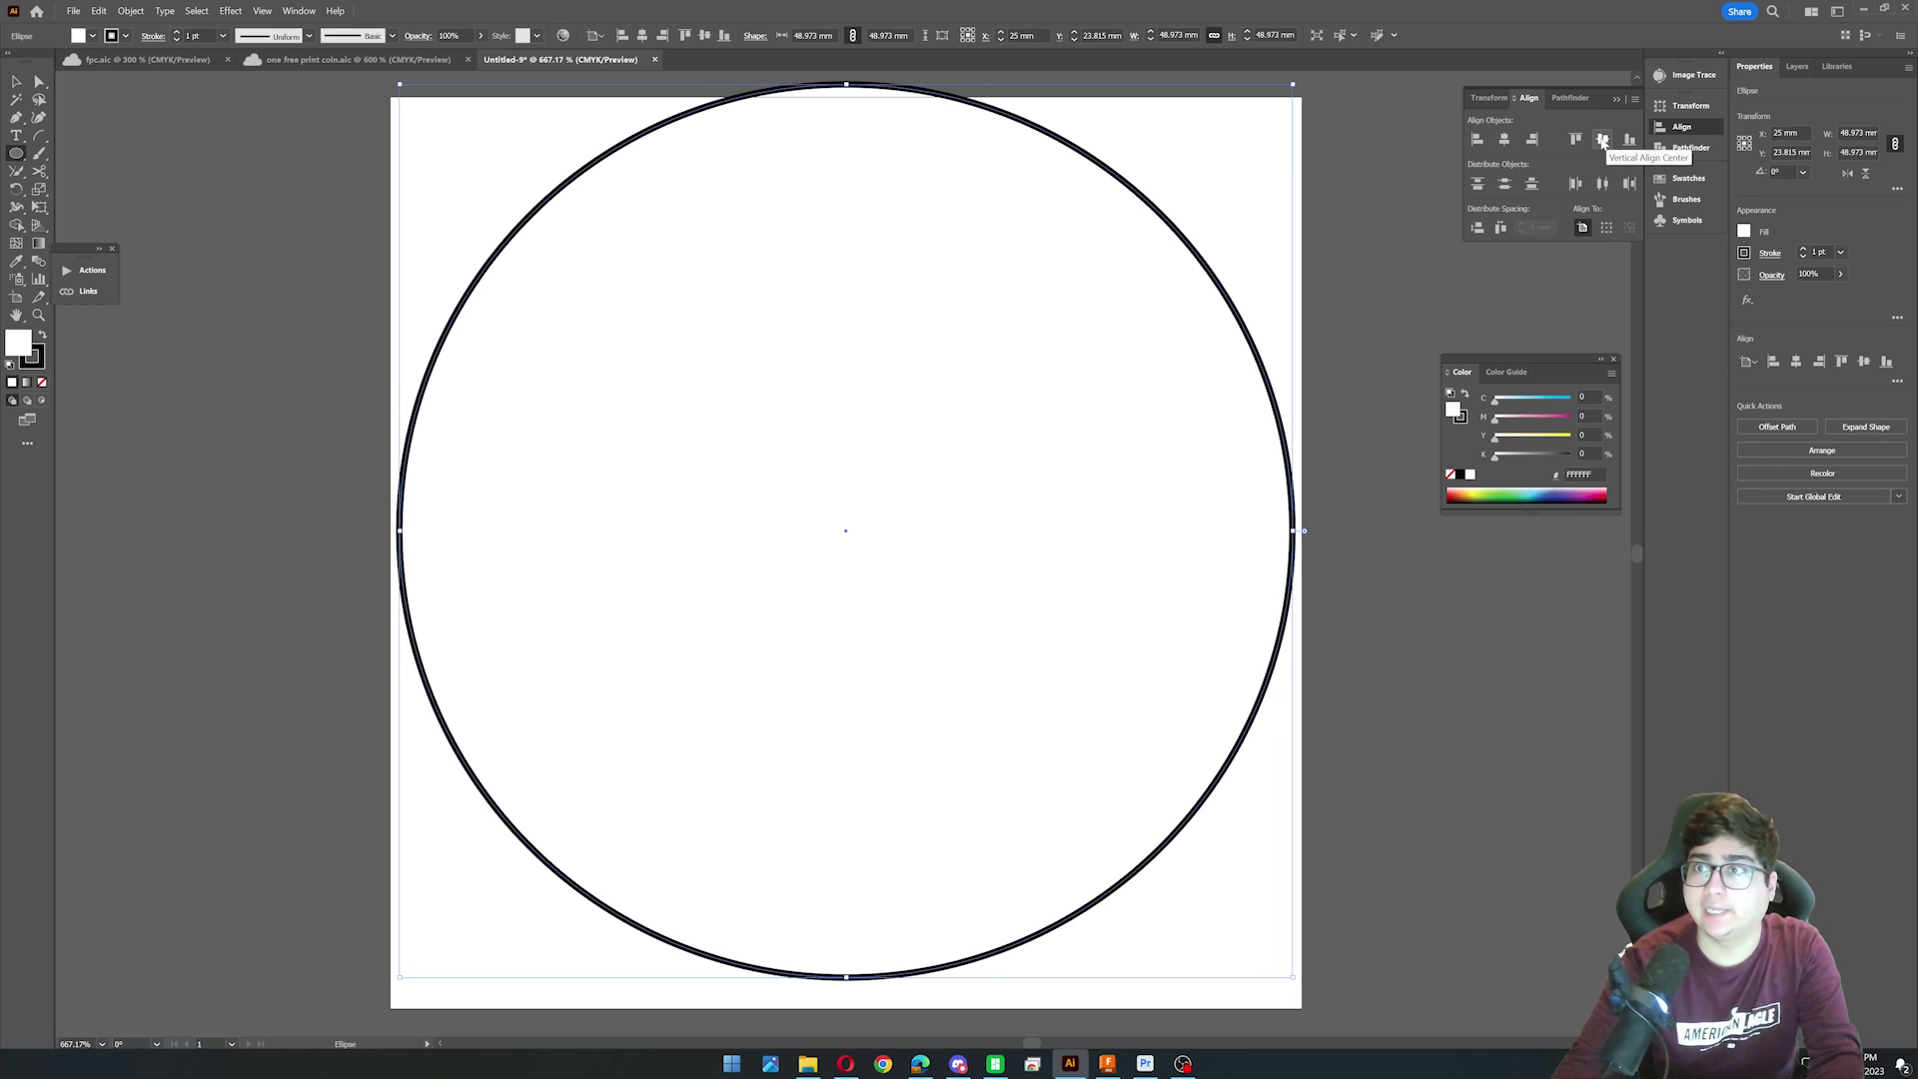
left_click(1603, 140)
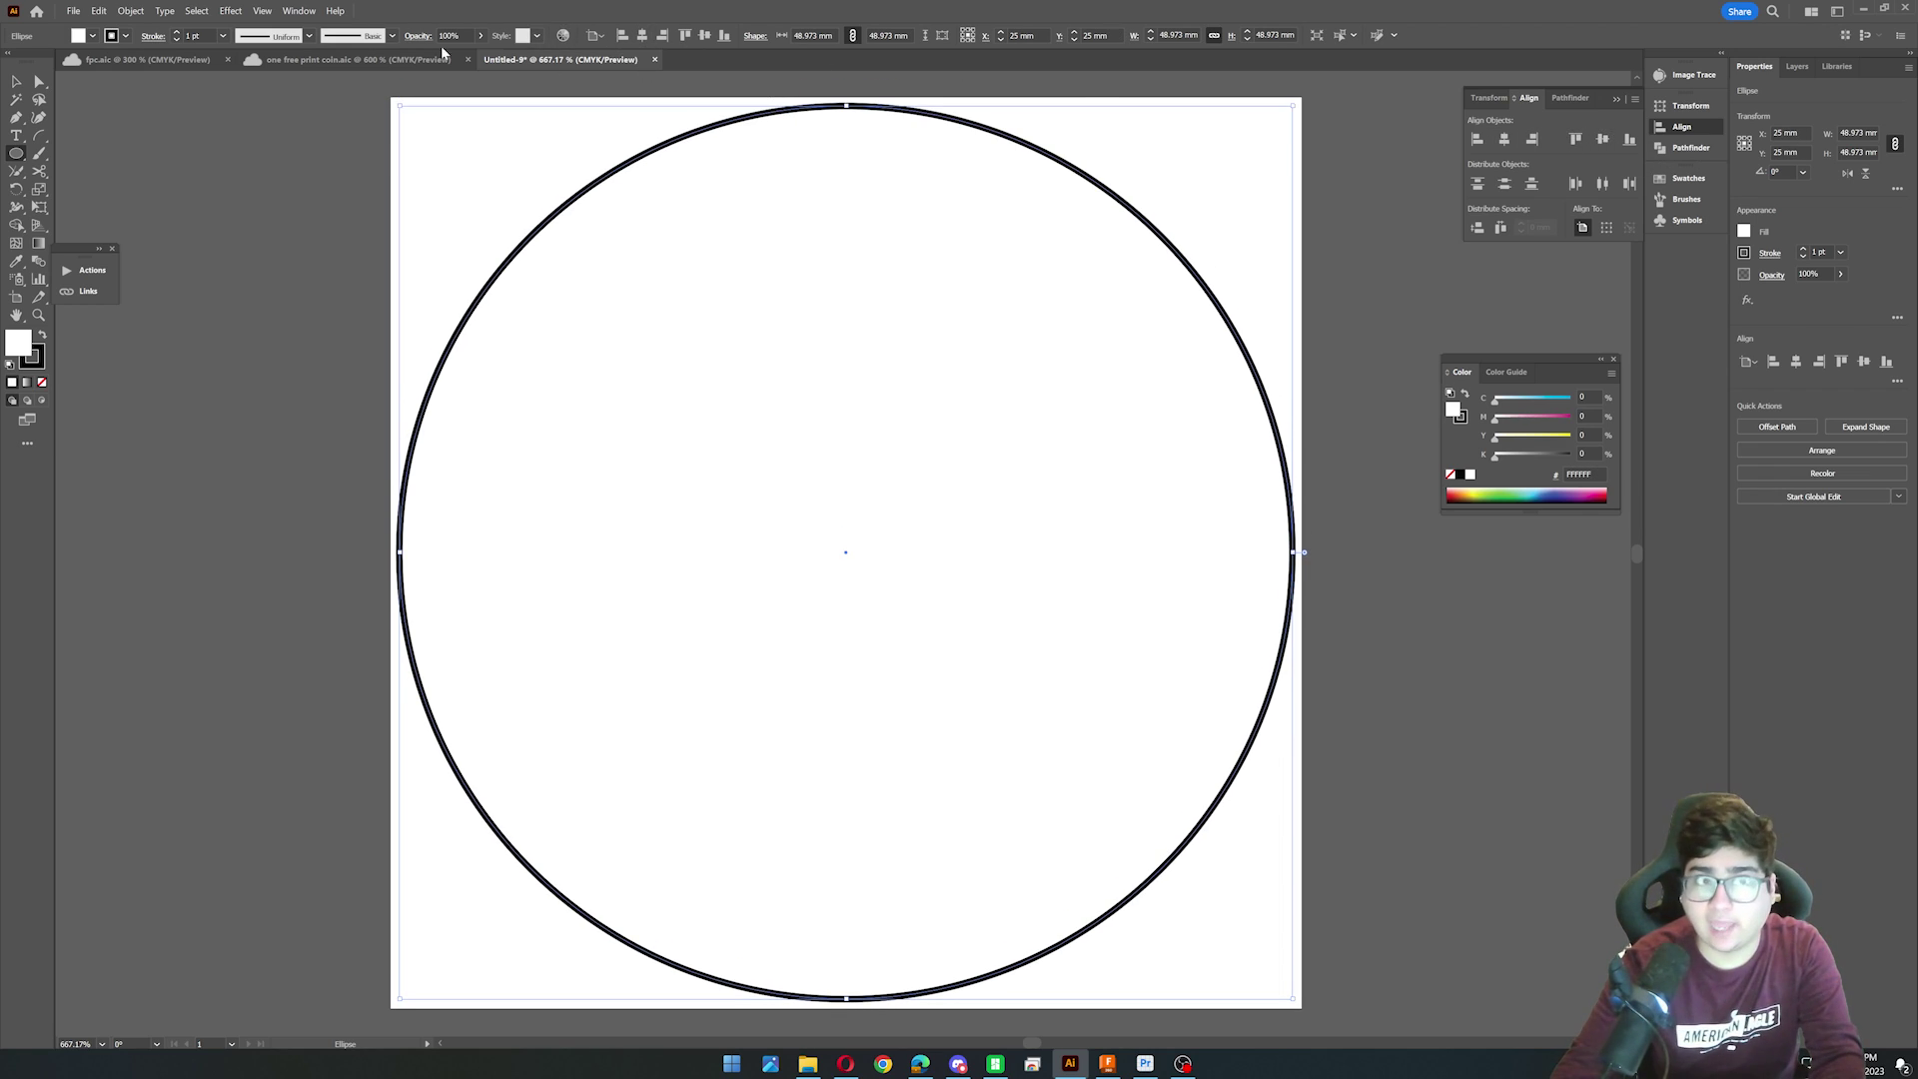
left_click(299, 11)
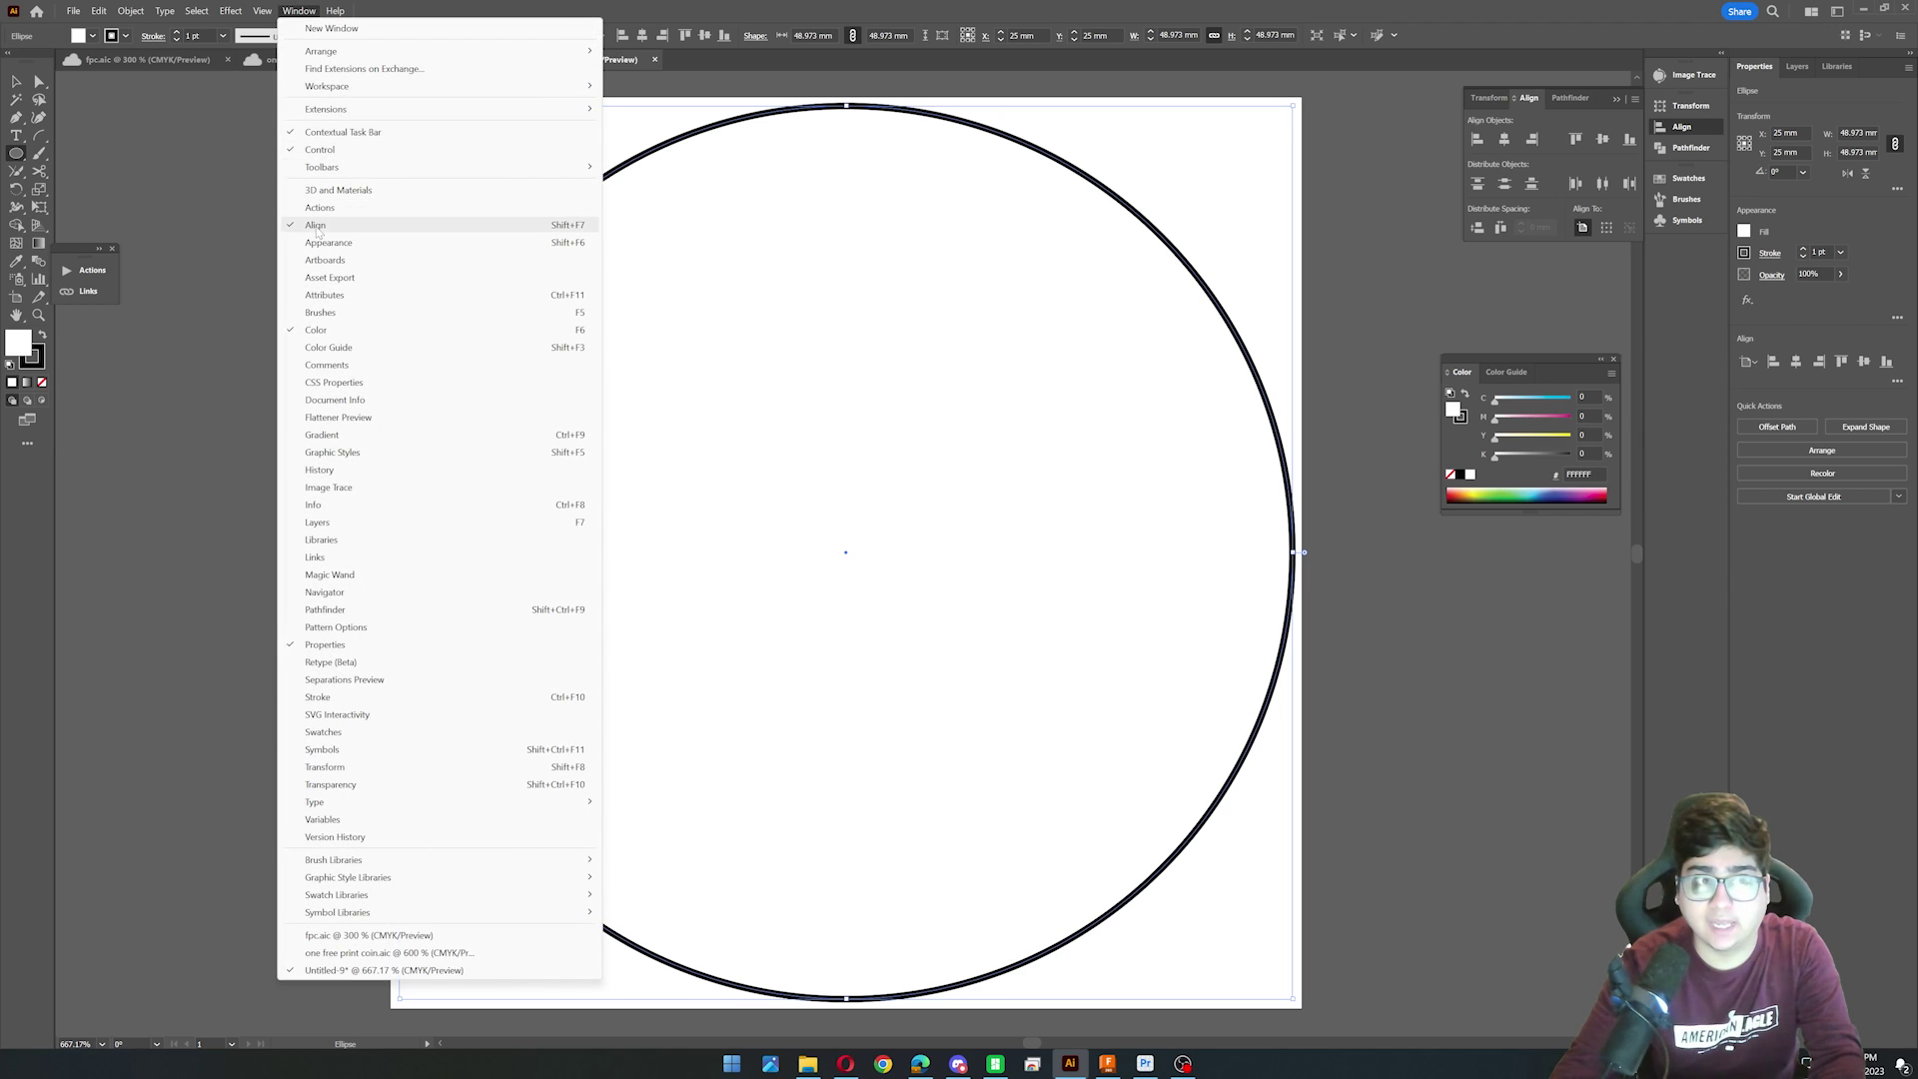
left_click(274, 206)
left_click(642, 291)
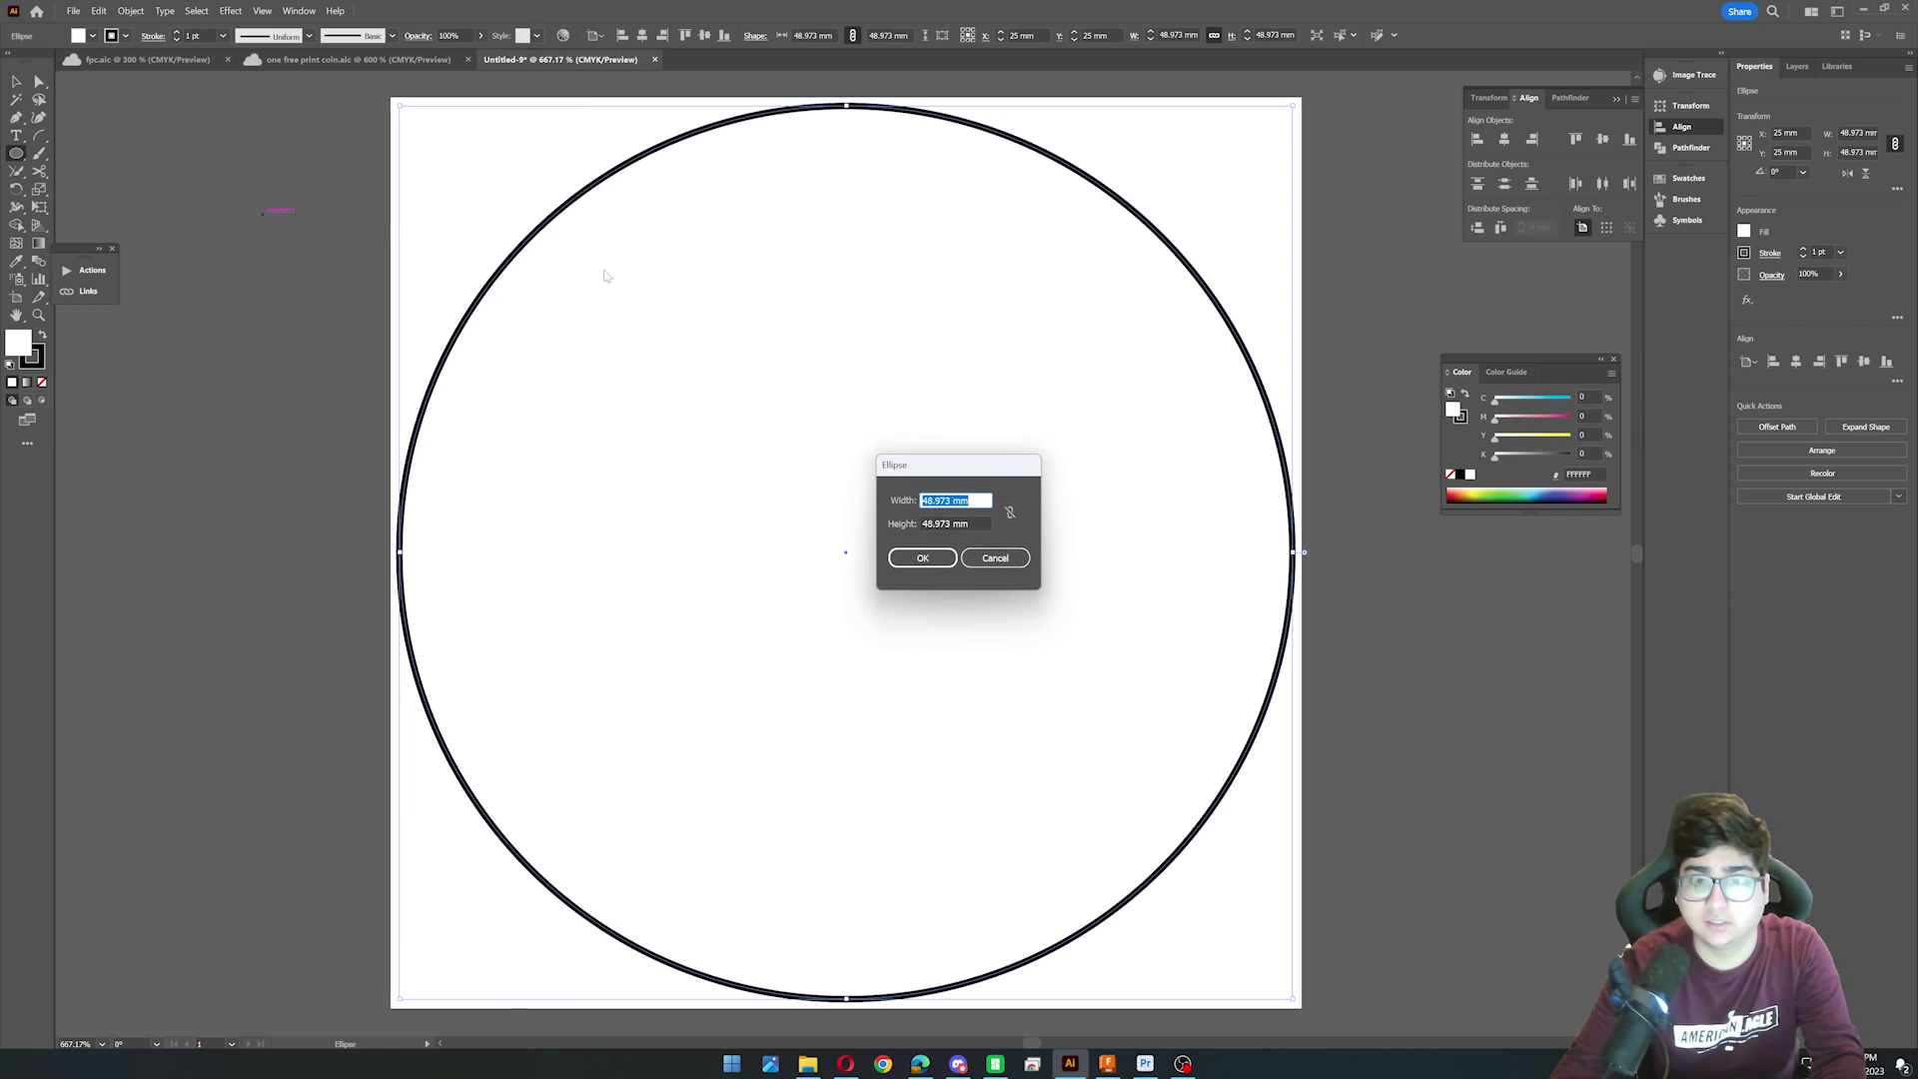
left_click(997, 559)
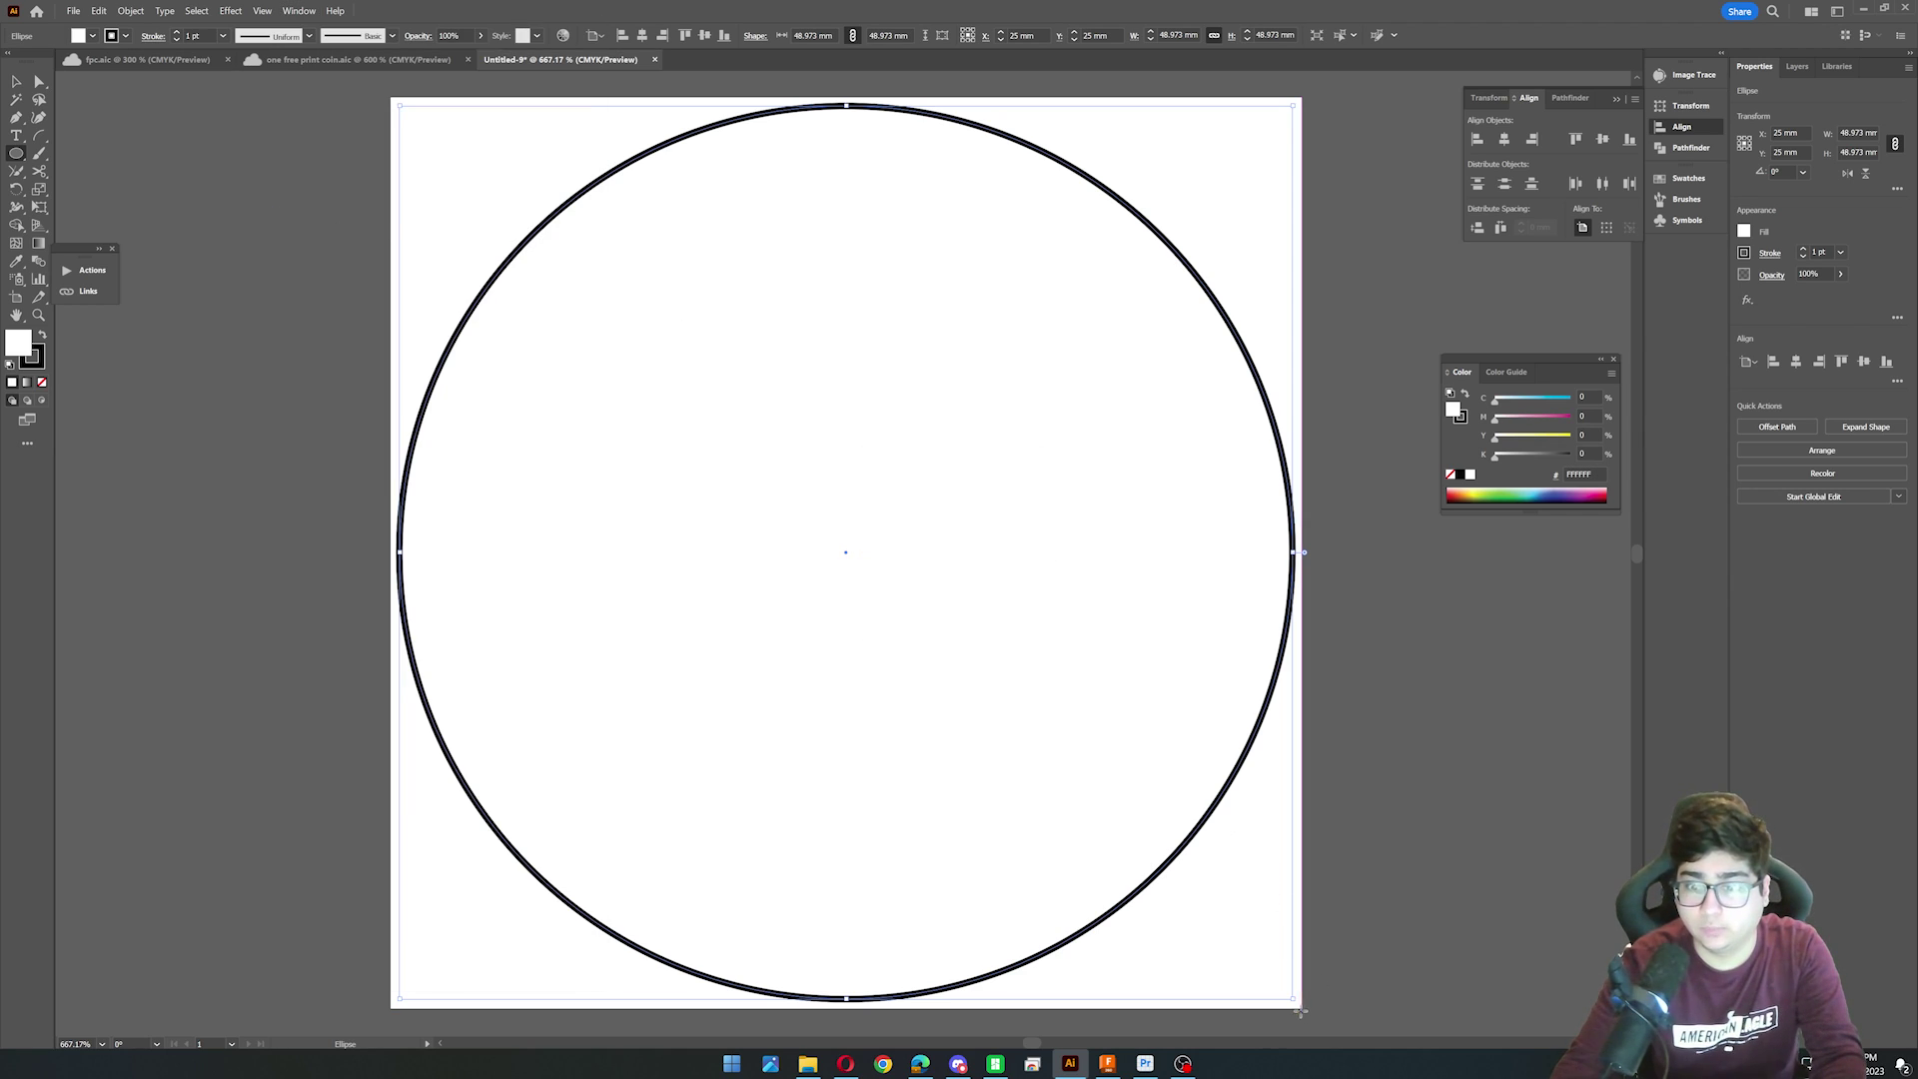
Resize the circle to 50 × 50 mm, set its stroke to None and fill it black.
left_click_drag(1293, 996, 1305, 1011)
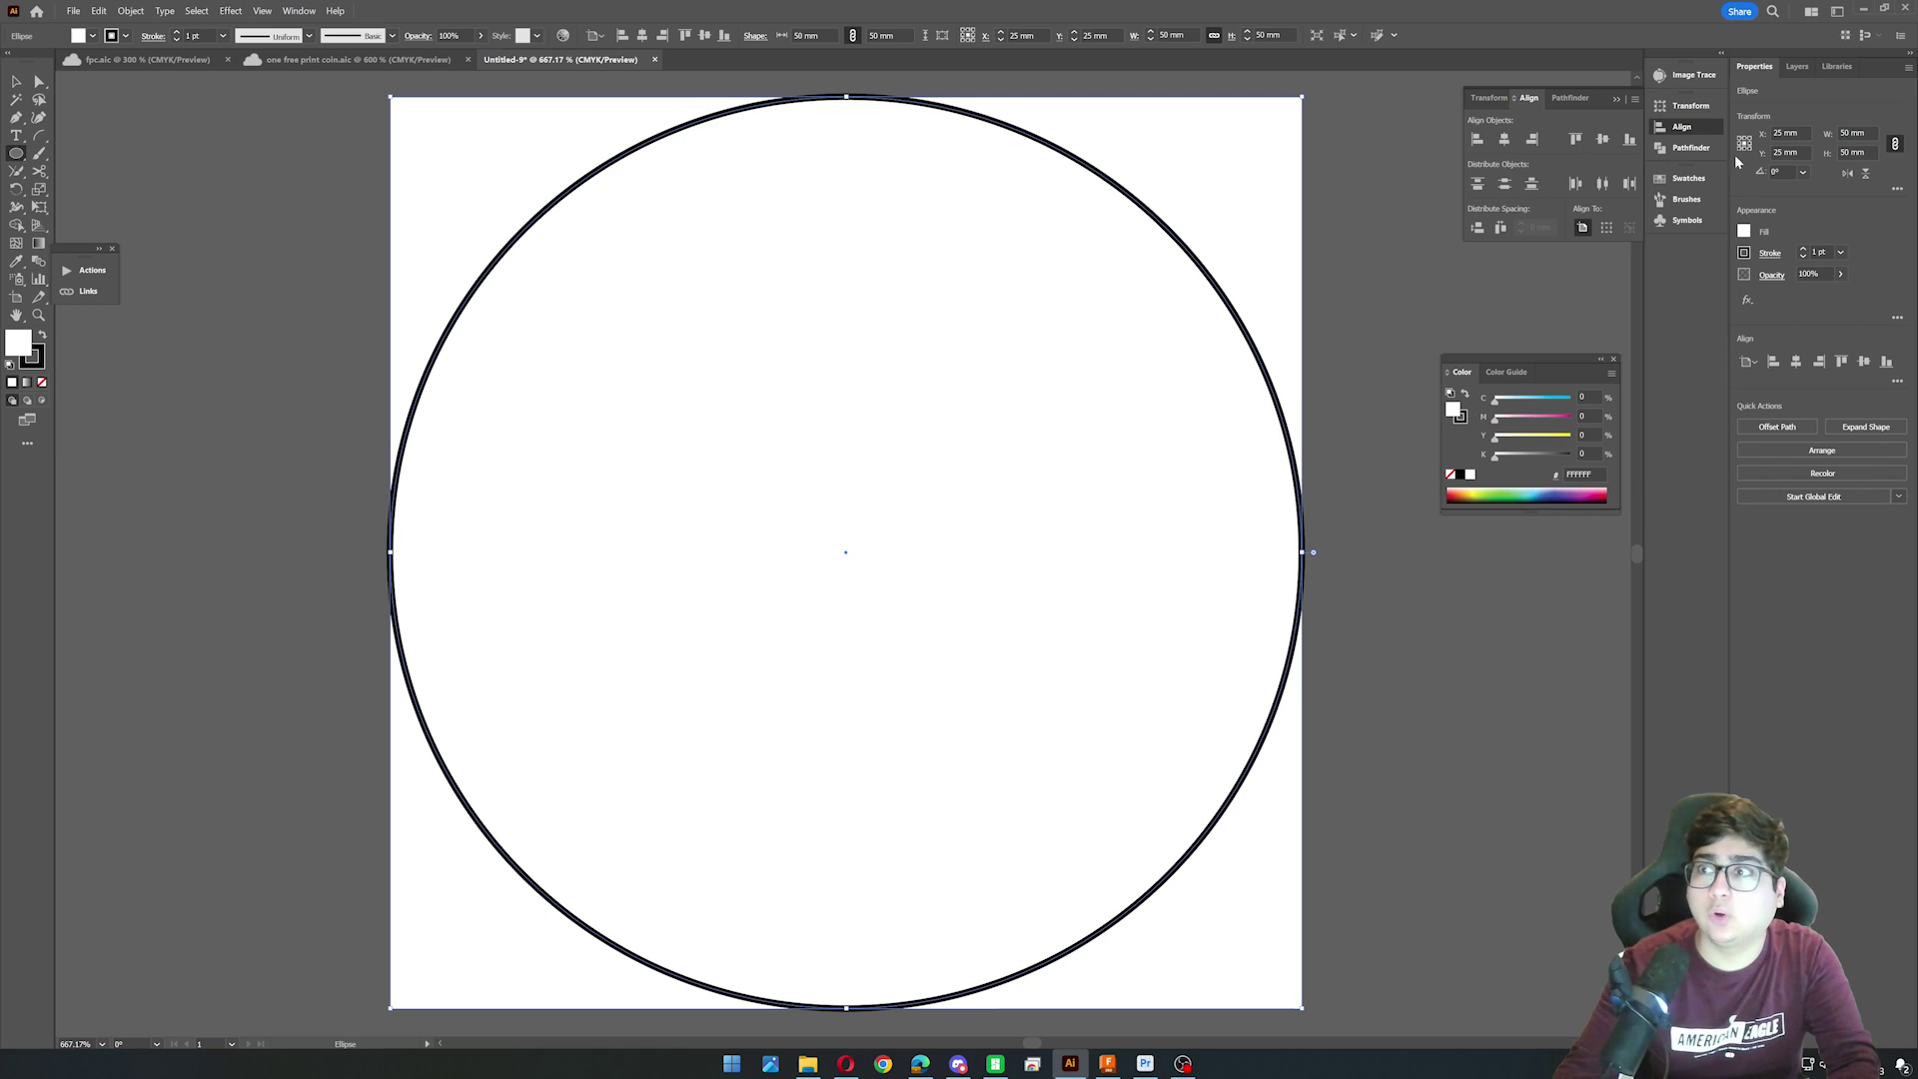
left_click(1764, 255)
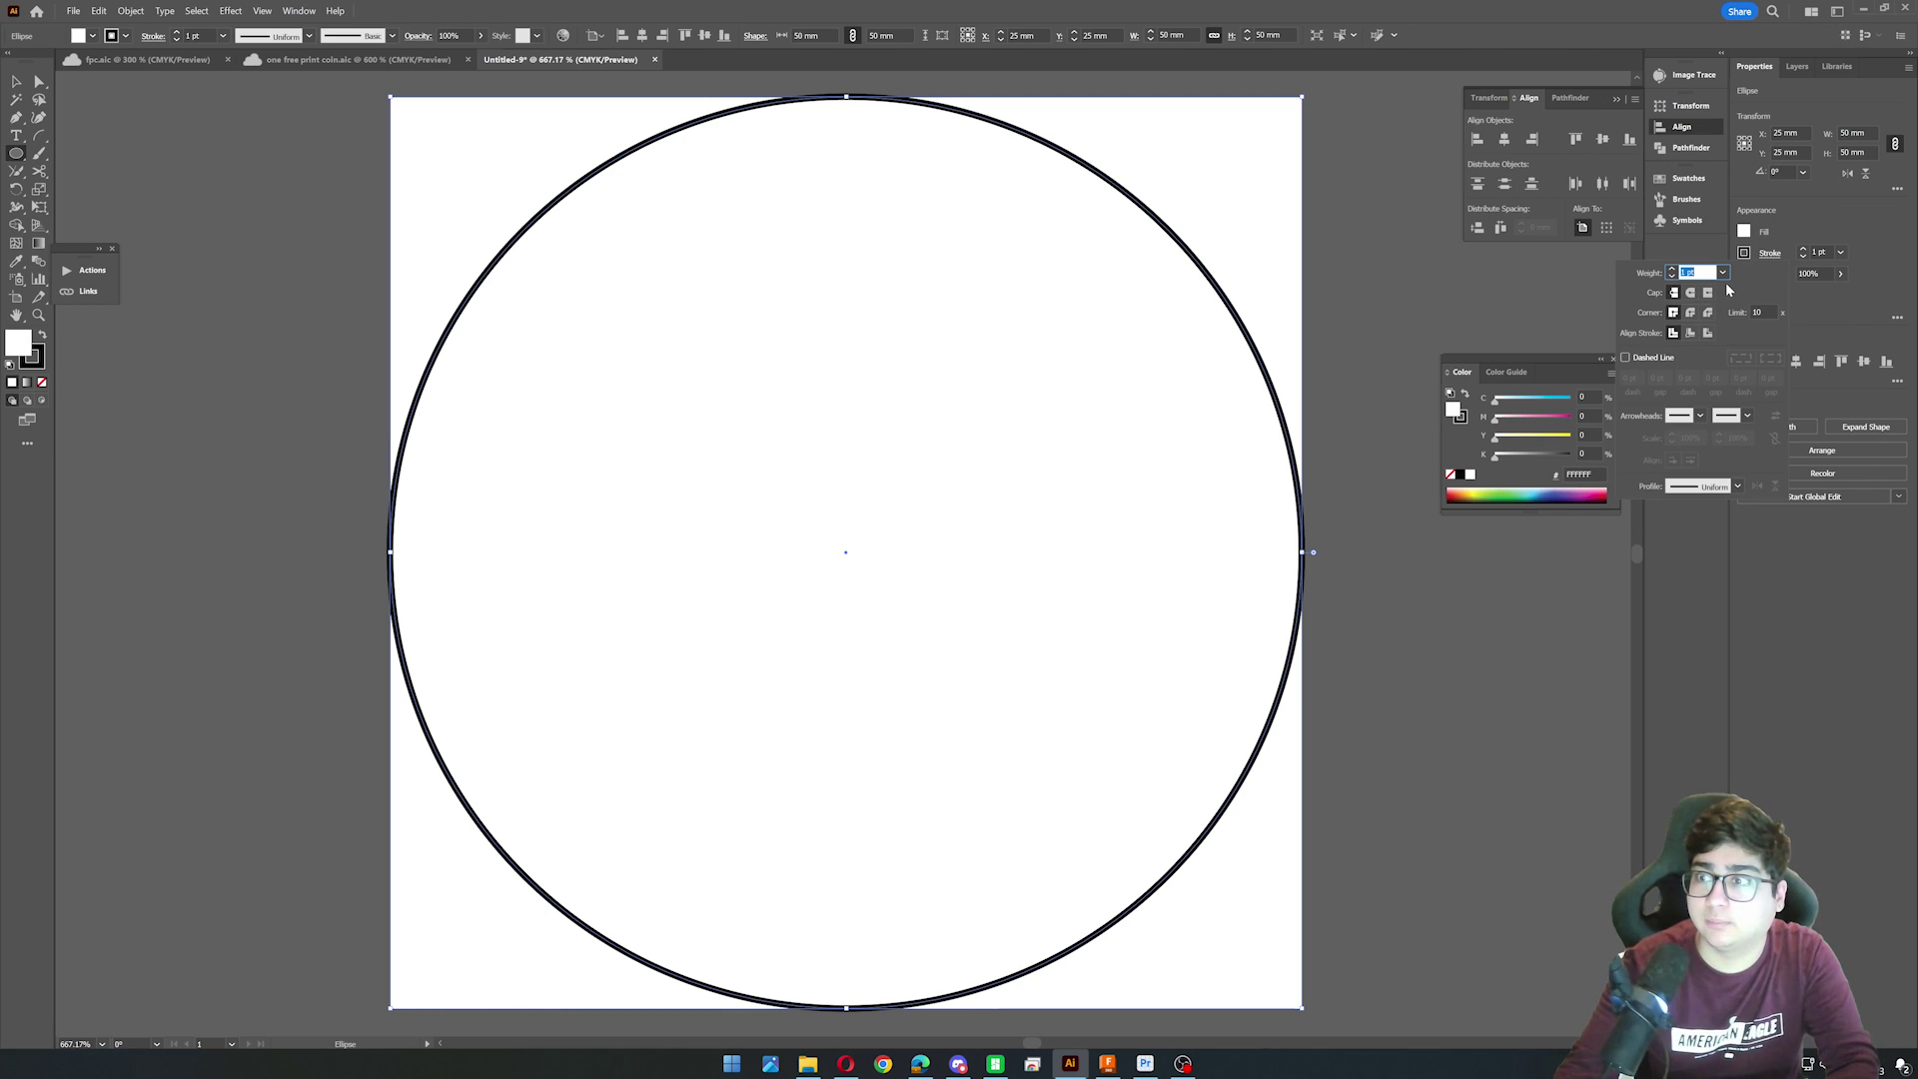
left_click(1723, 273)
left_click(1746, 289)
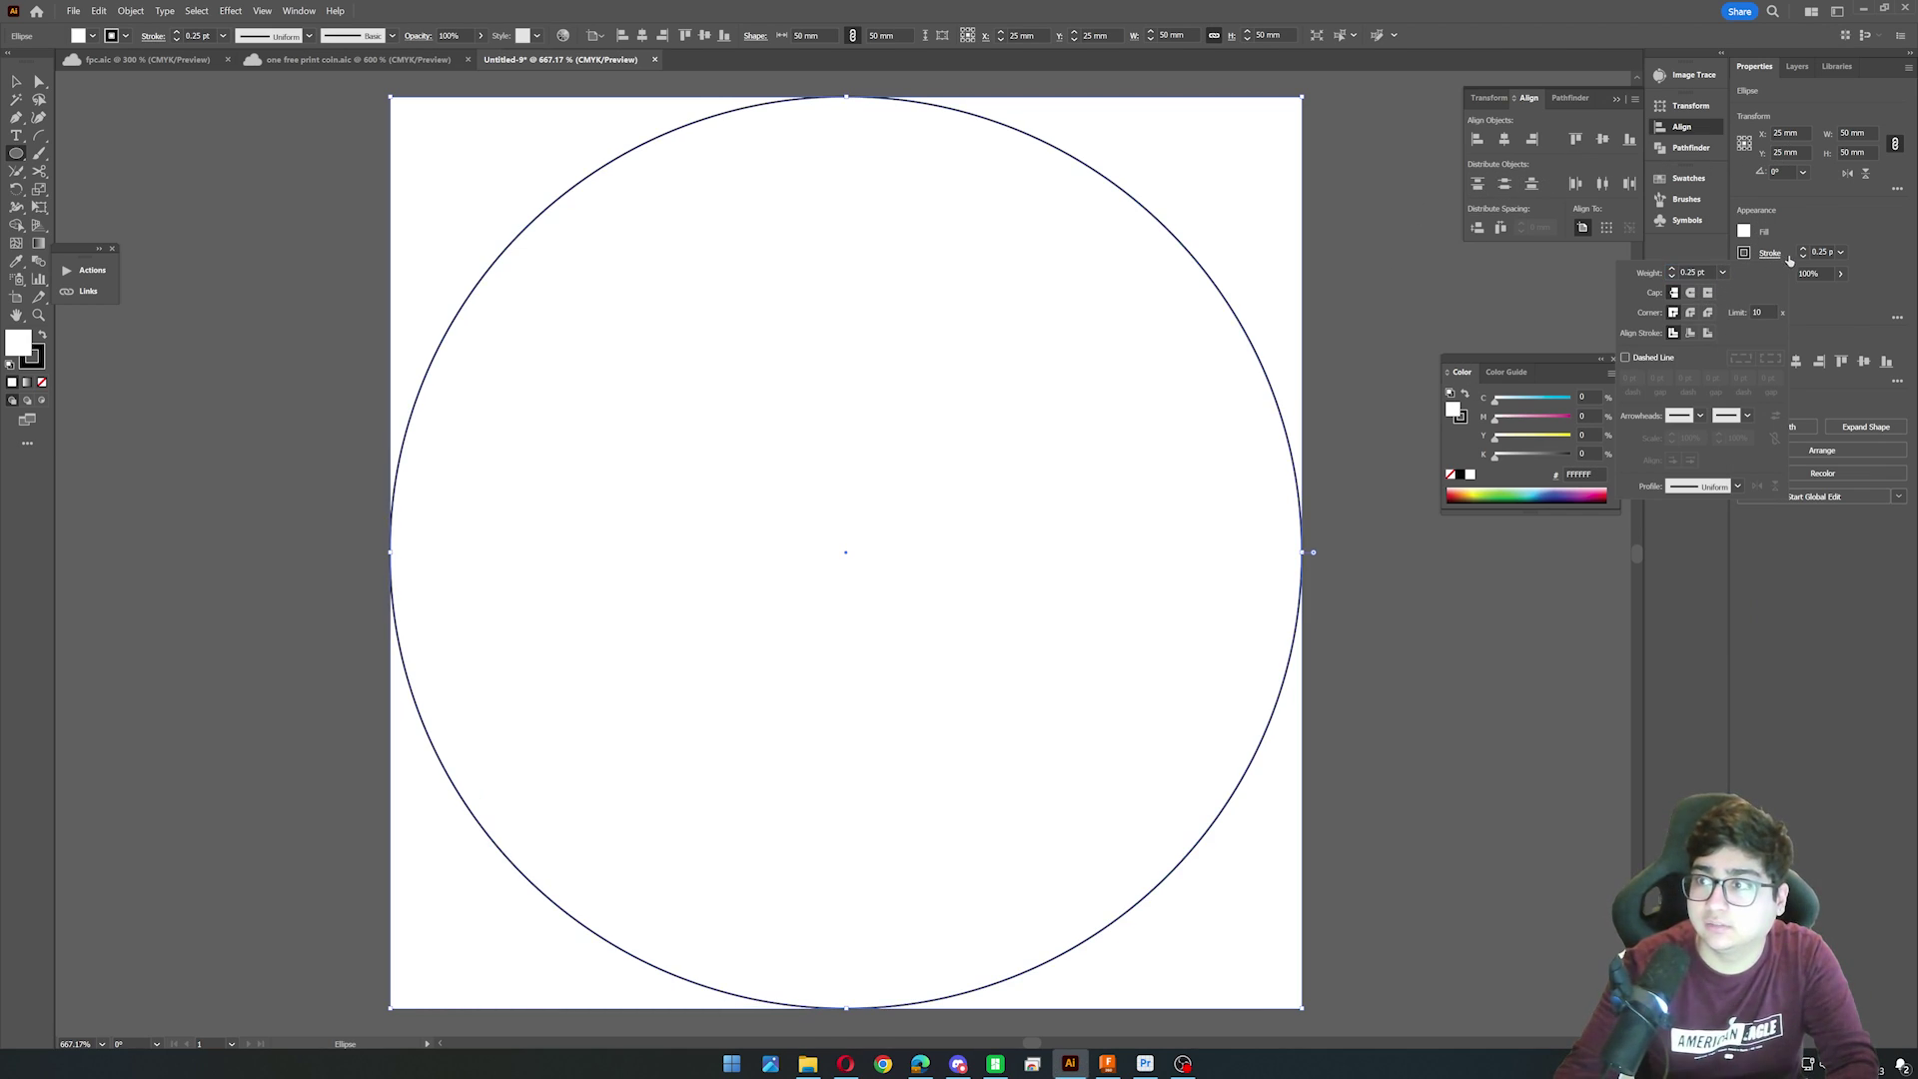
left_click(1804, 263)
left_click(1805, 257)
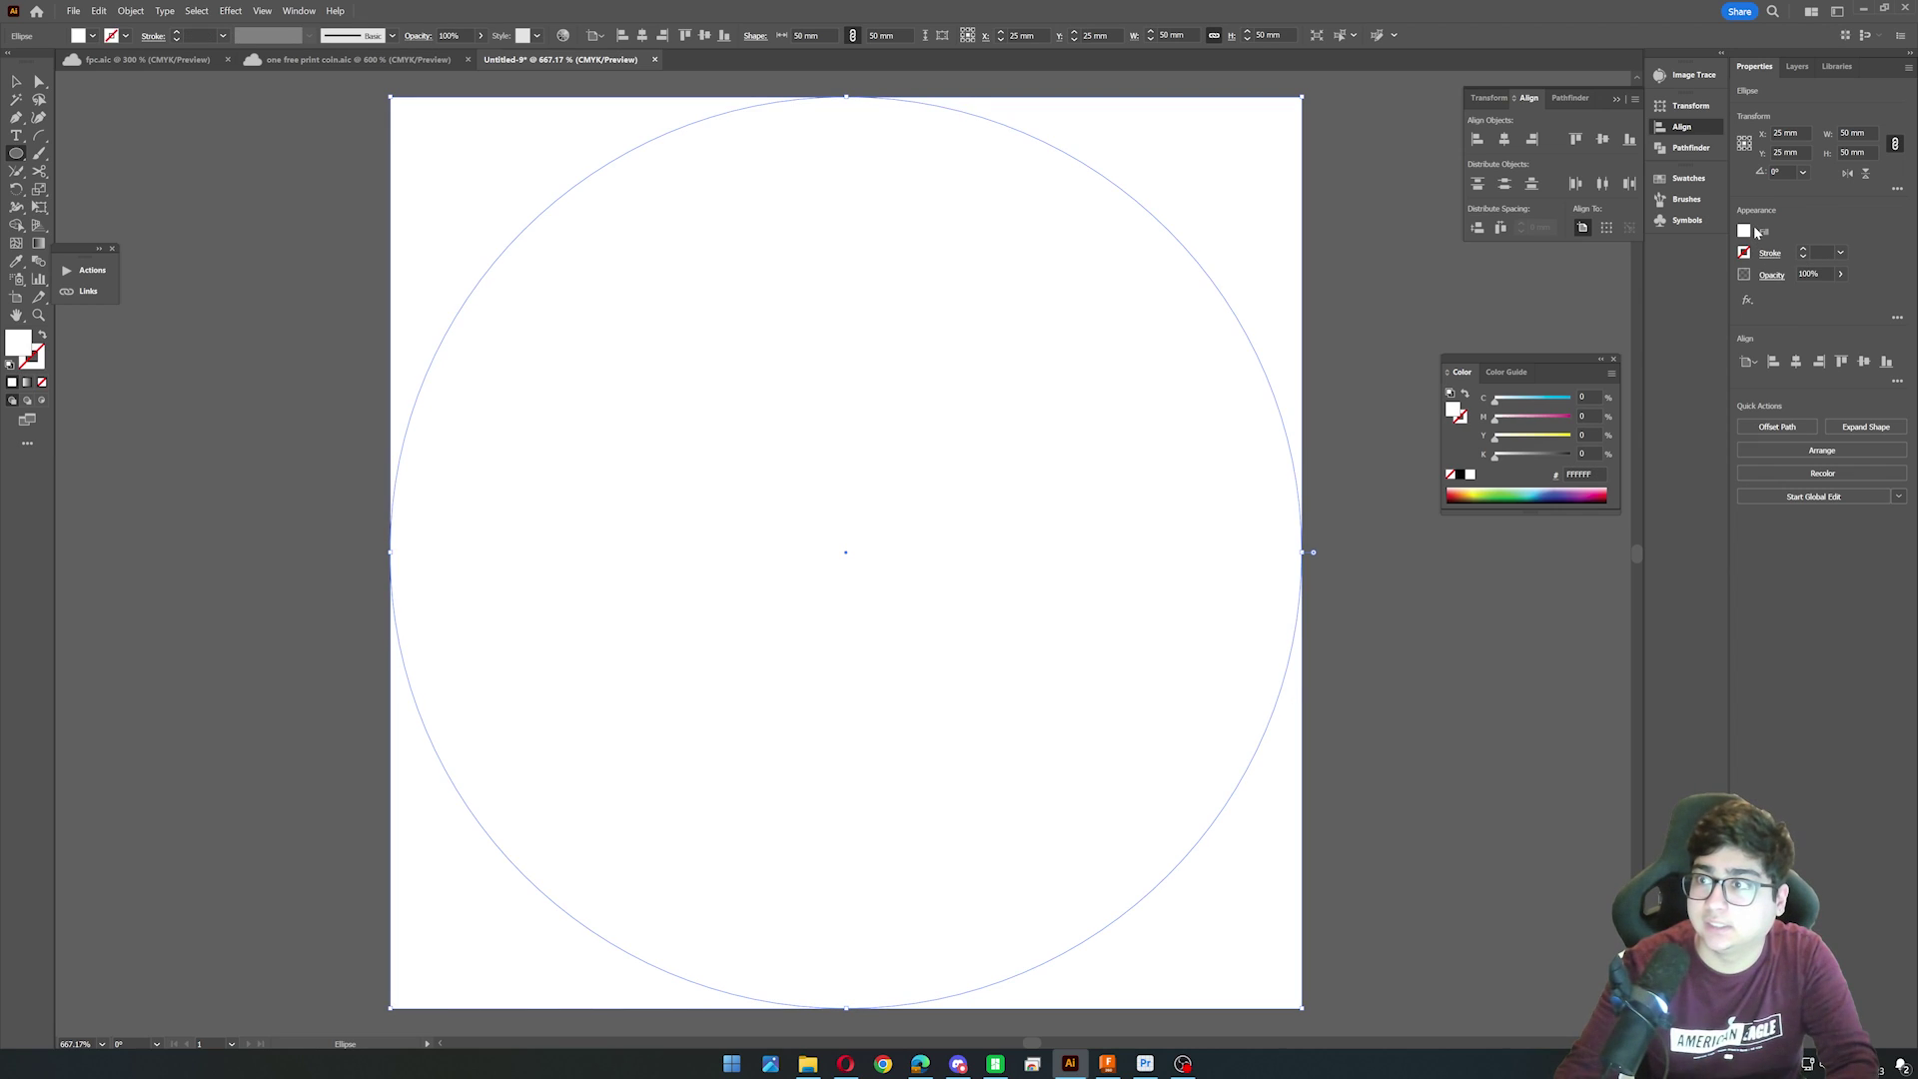
left_click(1746, 233)
left_click(1612, 284)
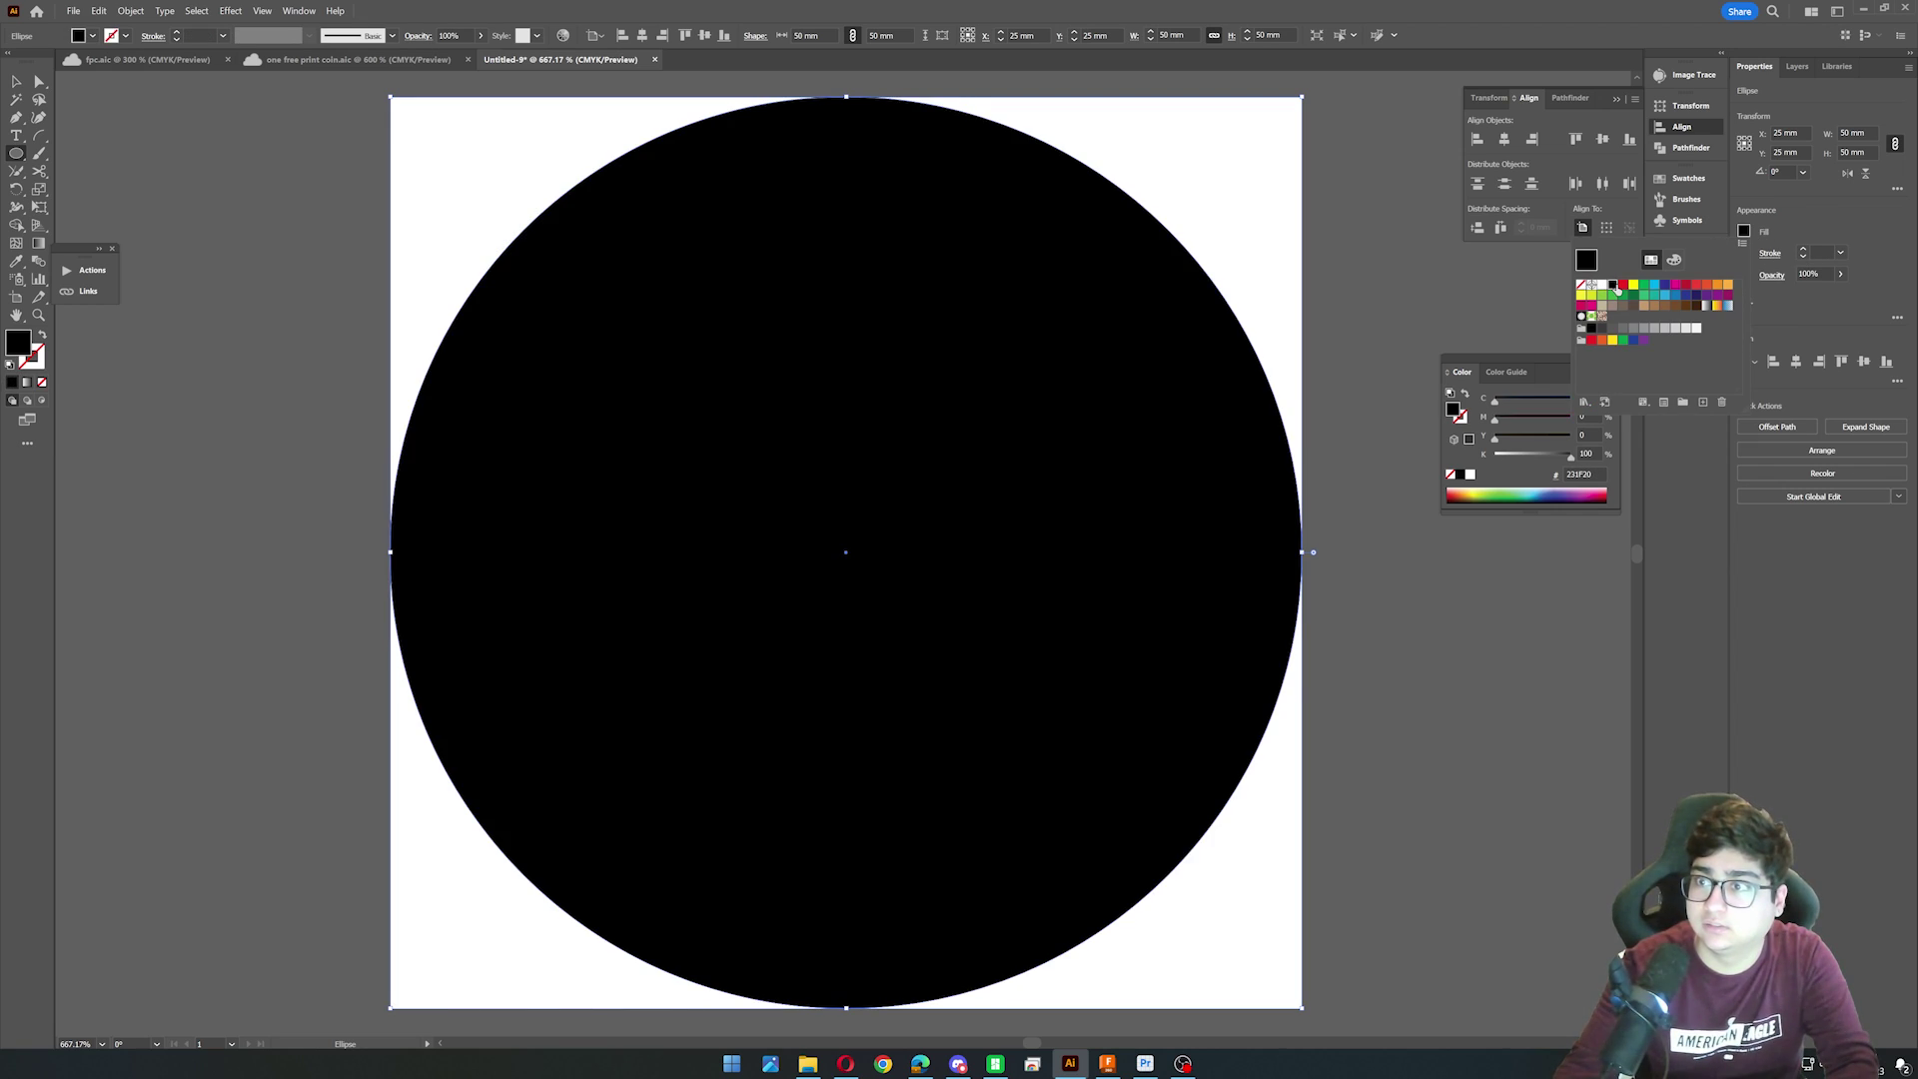
left_click(1307, 242)
Create a -2 mm offset path inside the black disc.
left_click(1025, 556)
left_click(131, 10)
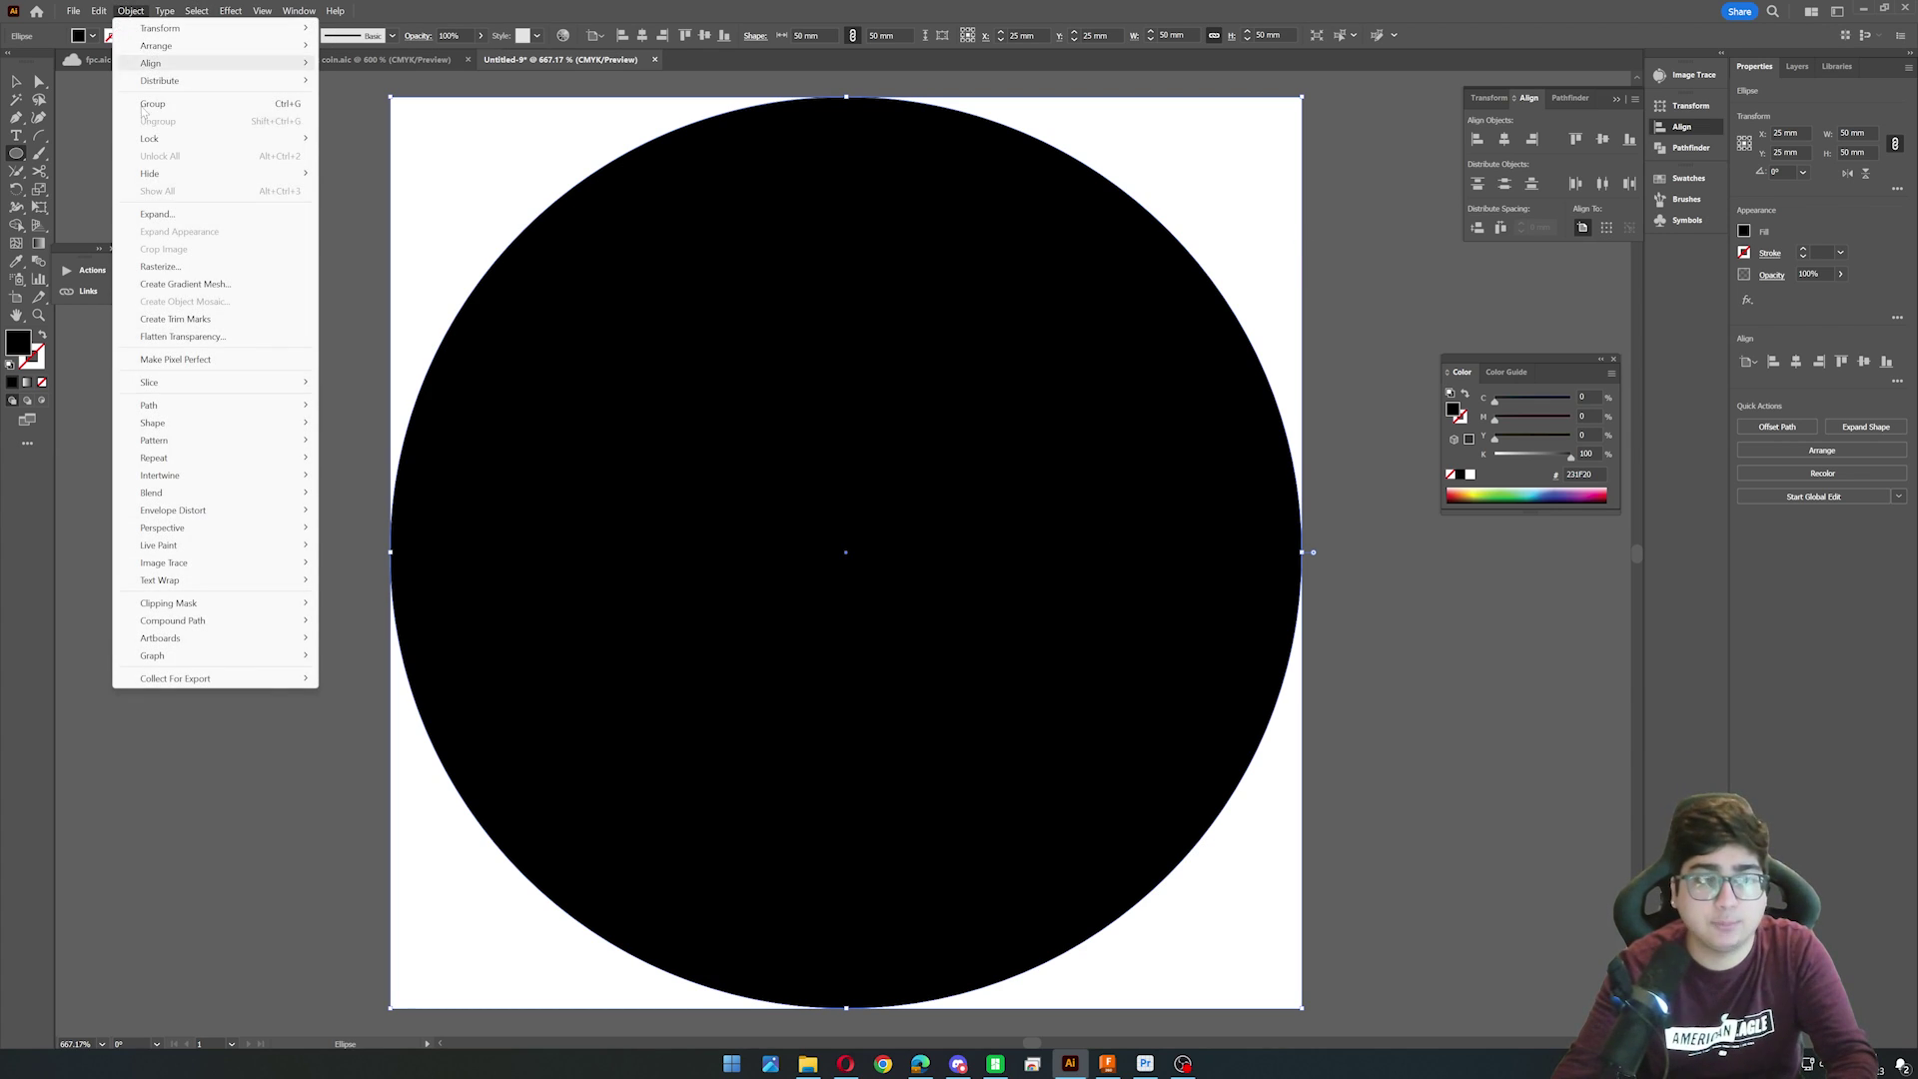
mouse_move(179, 412)
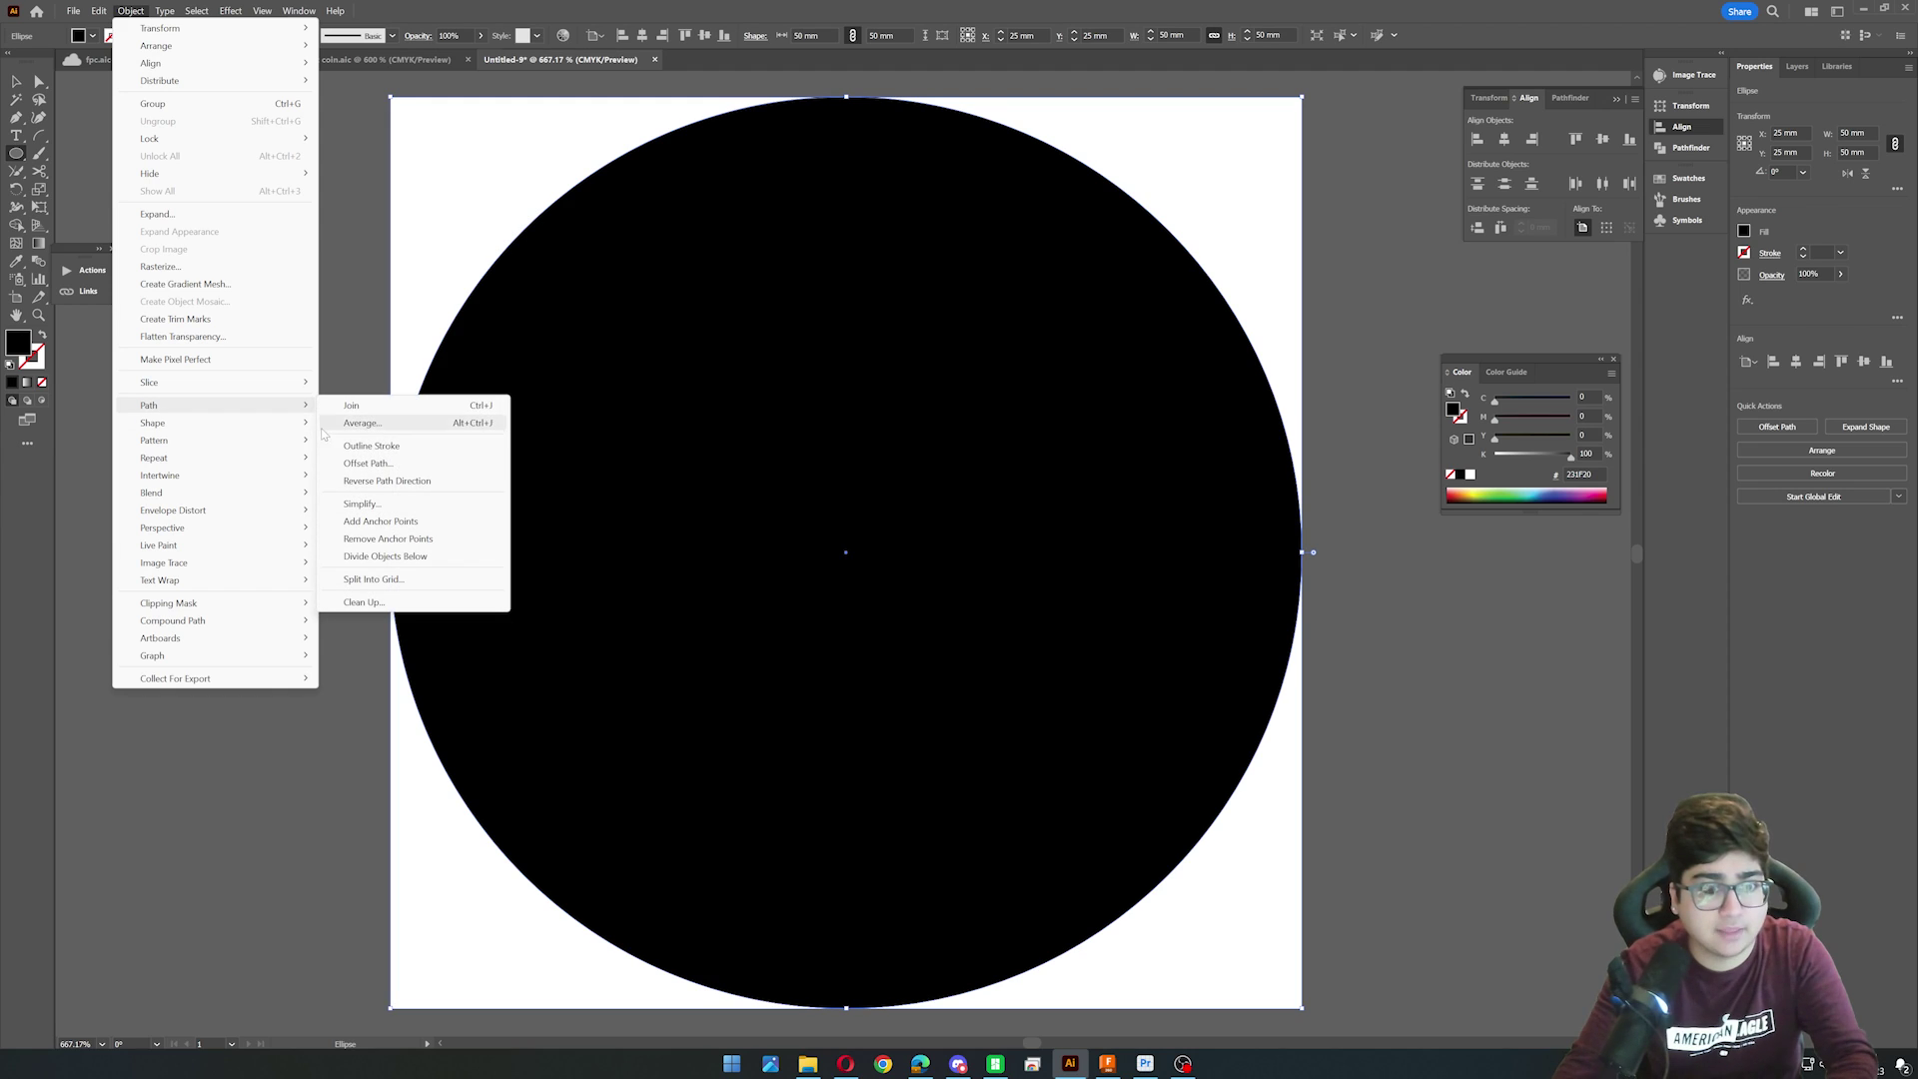
left_click(380, 458)
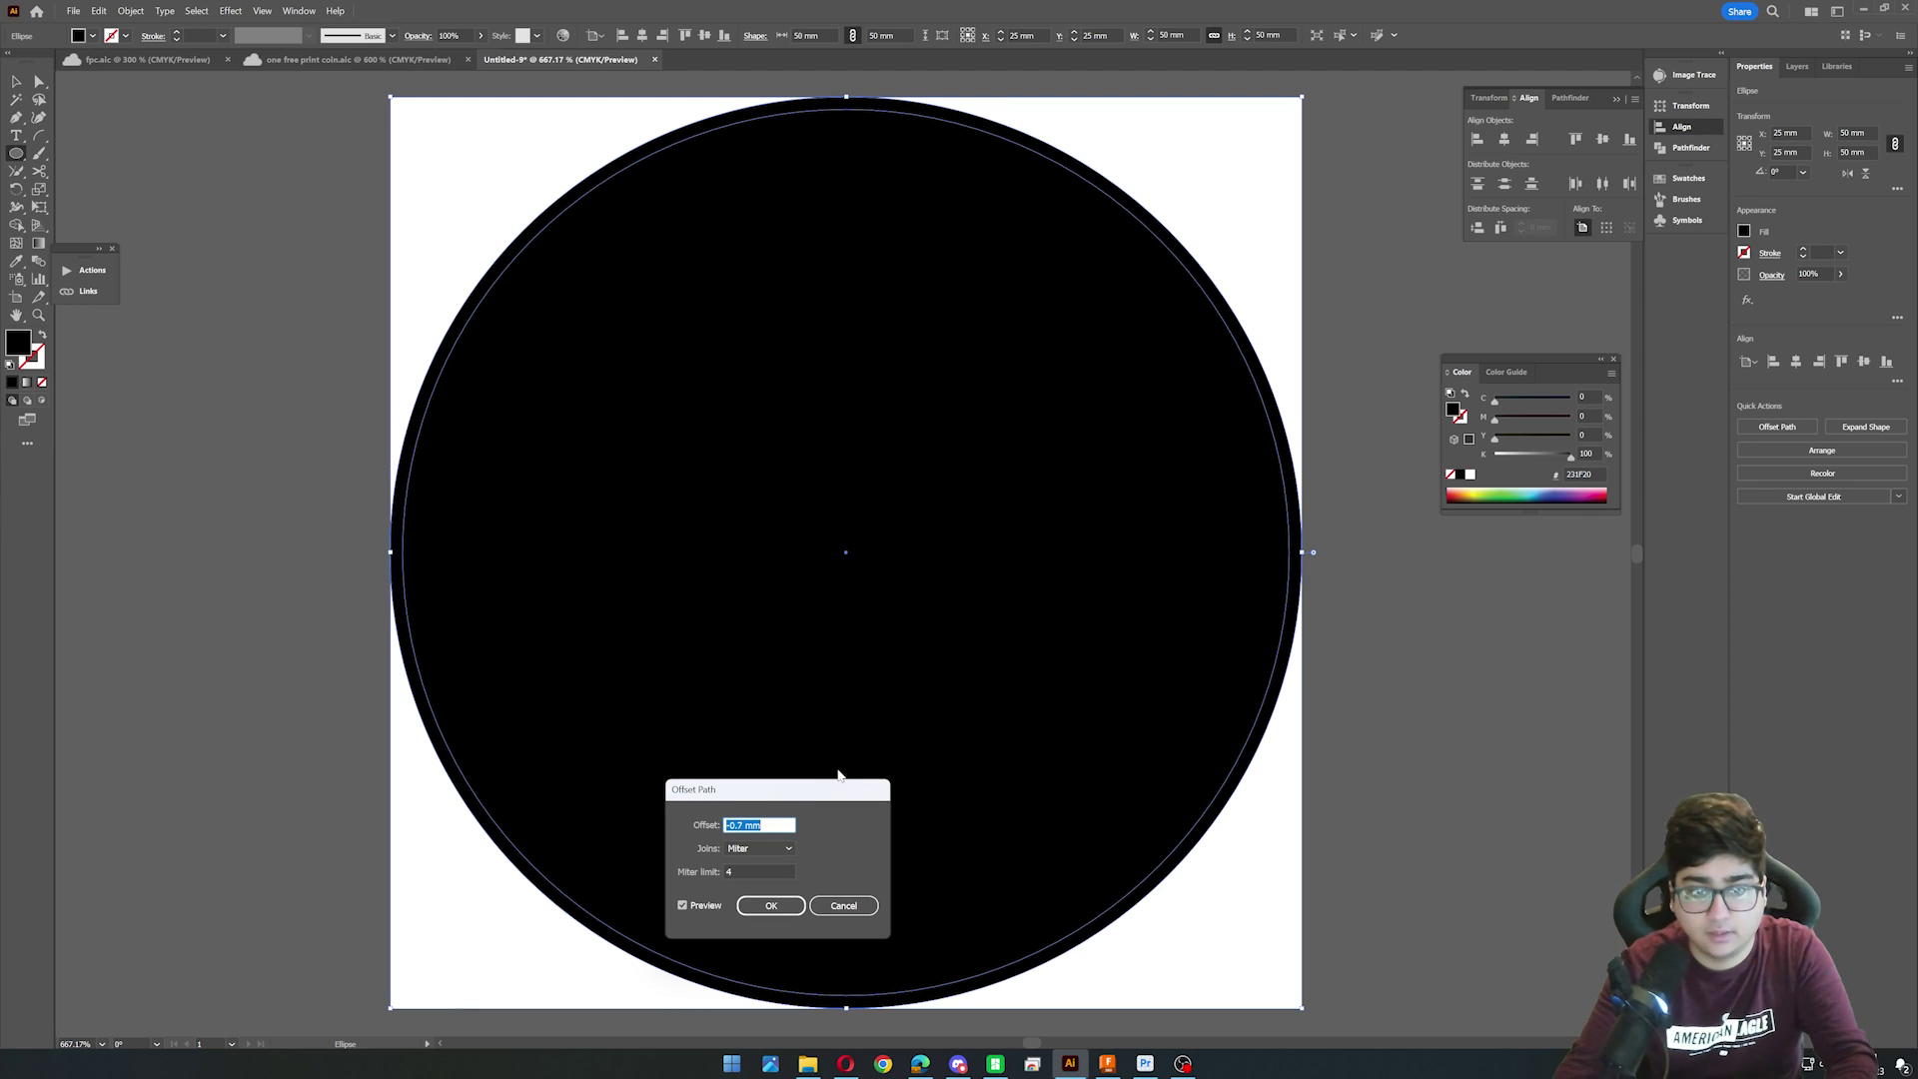
type("-2")
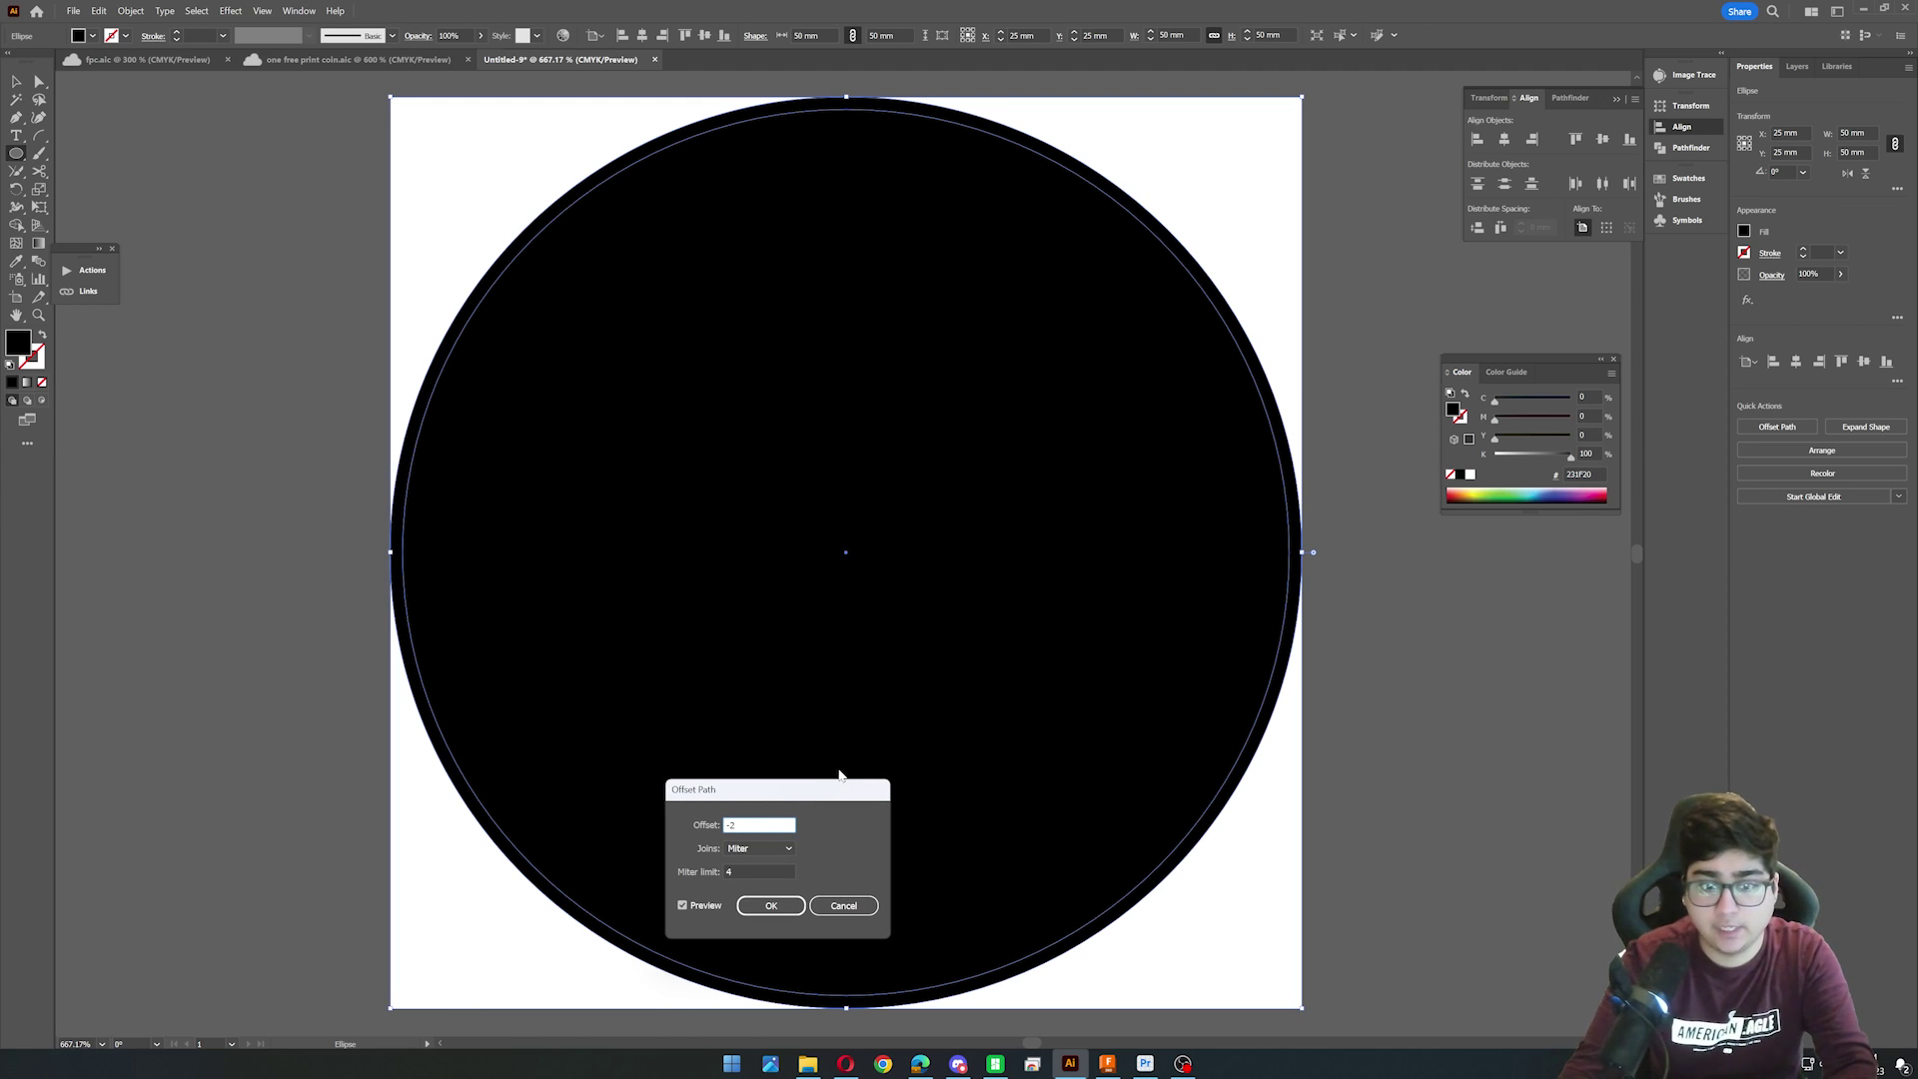
left_click(770, 904)
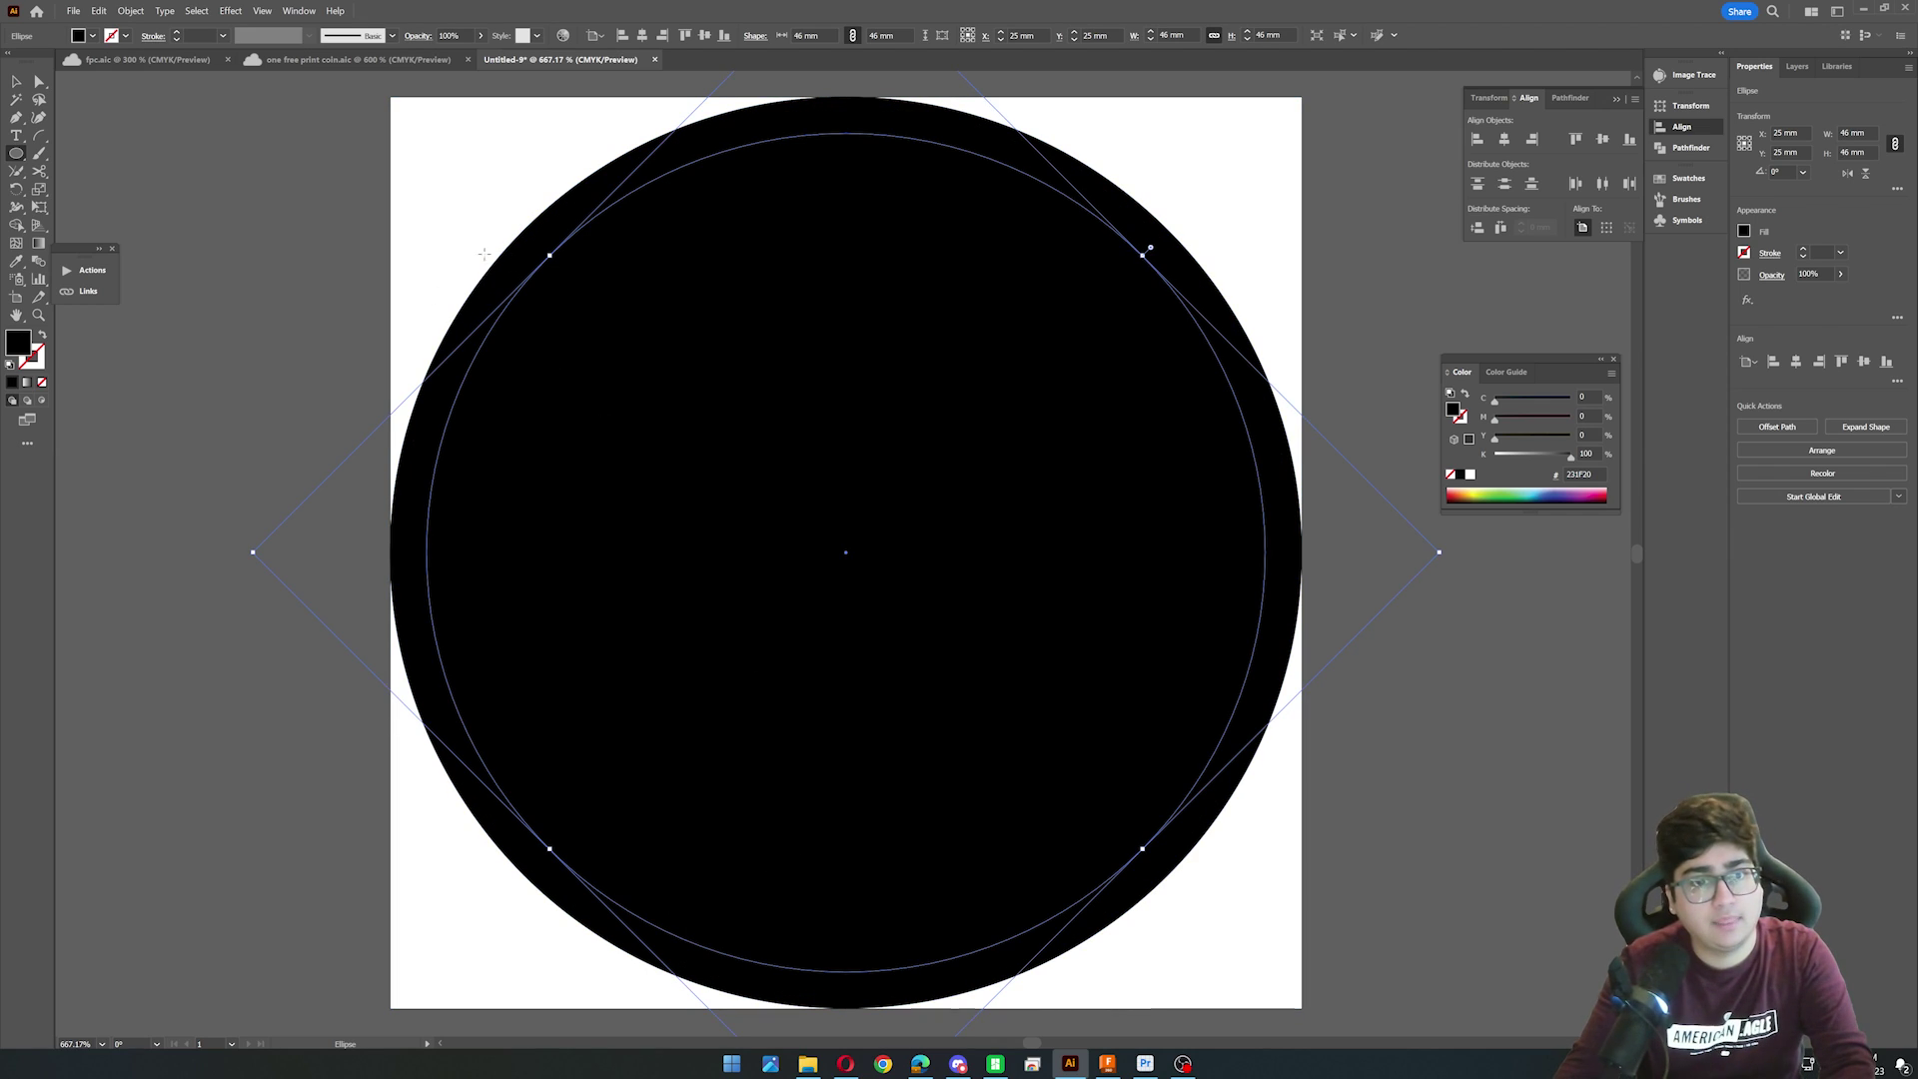
Merge the area between both circles into a ring with Shape Builder, then delete the inner circle.
key("v")
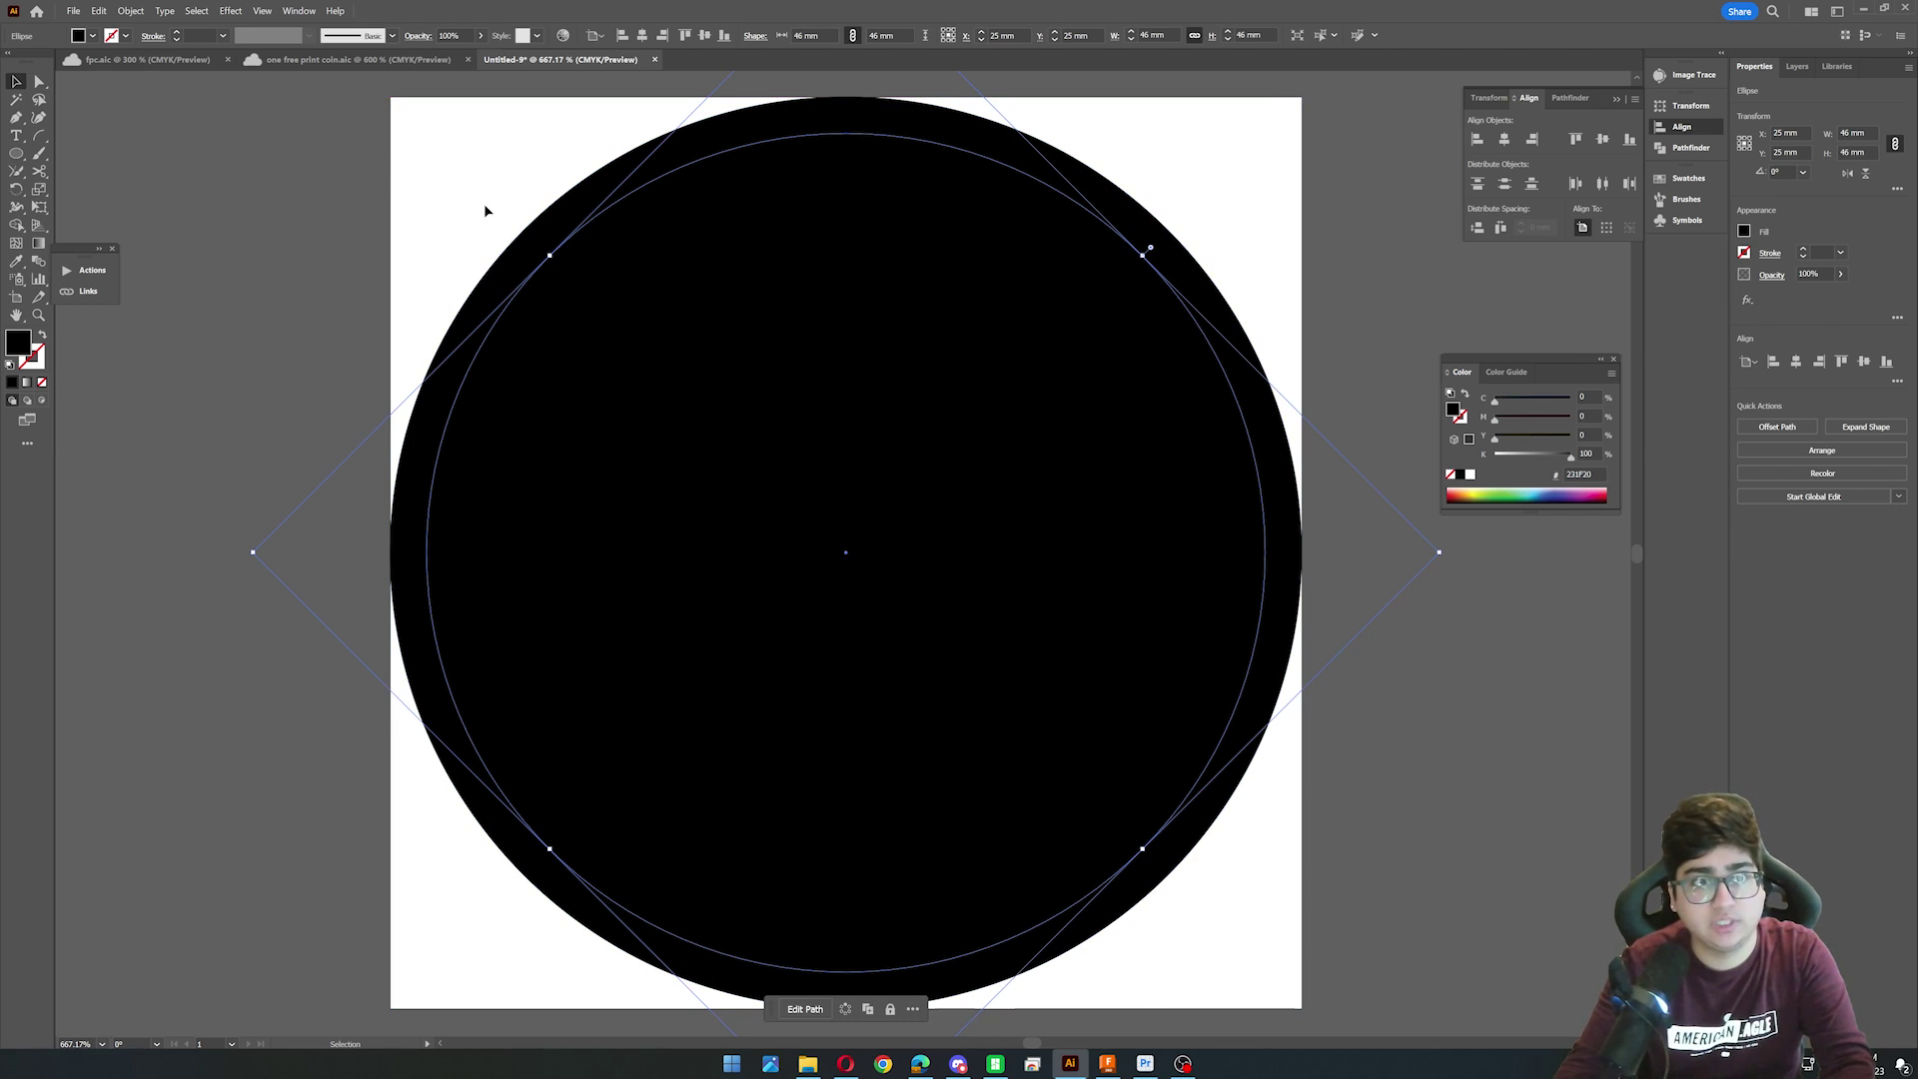
left_click(522, 244, "shift")
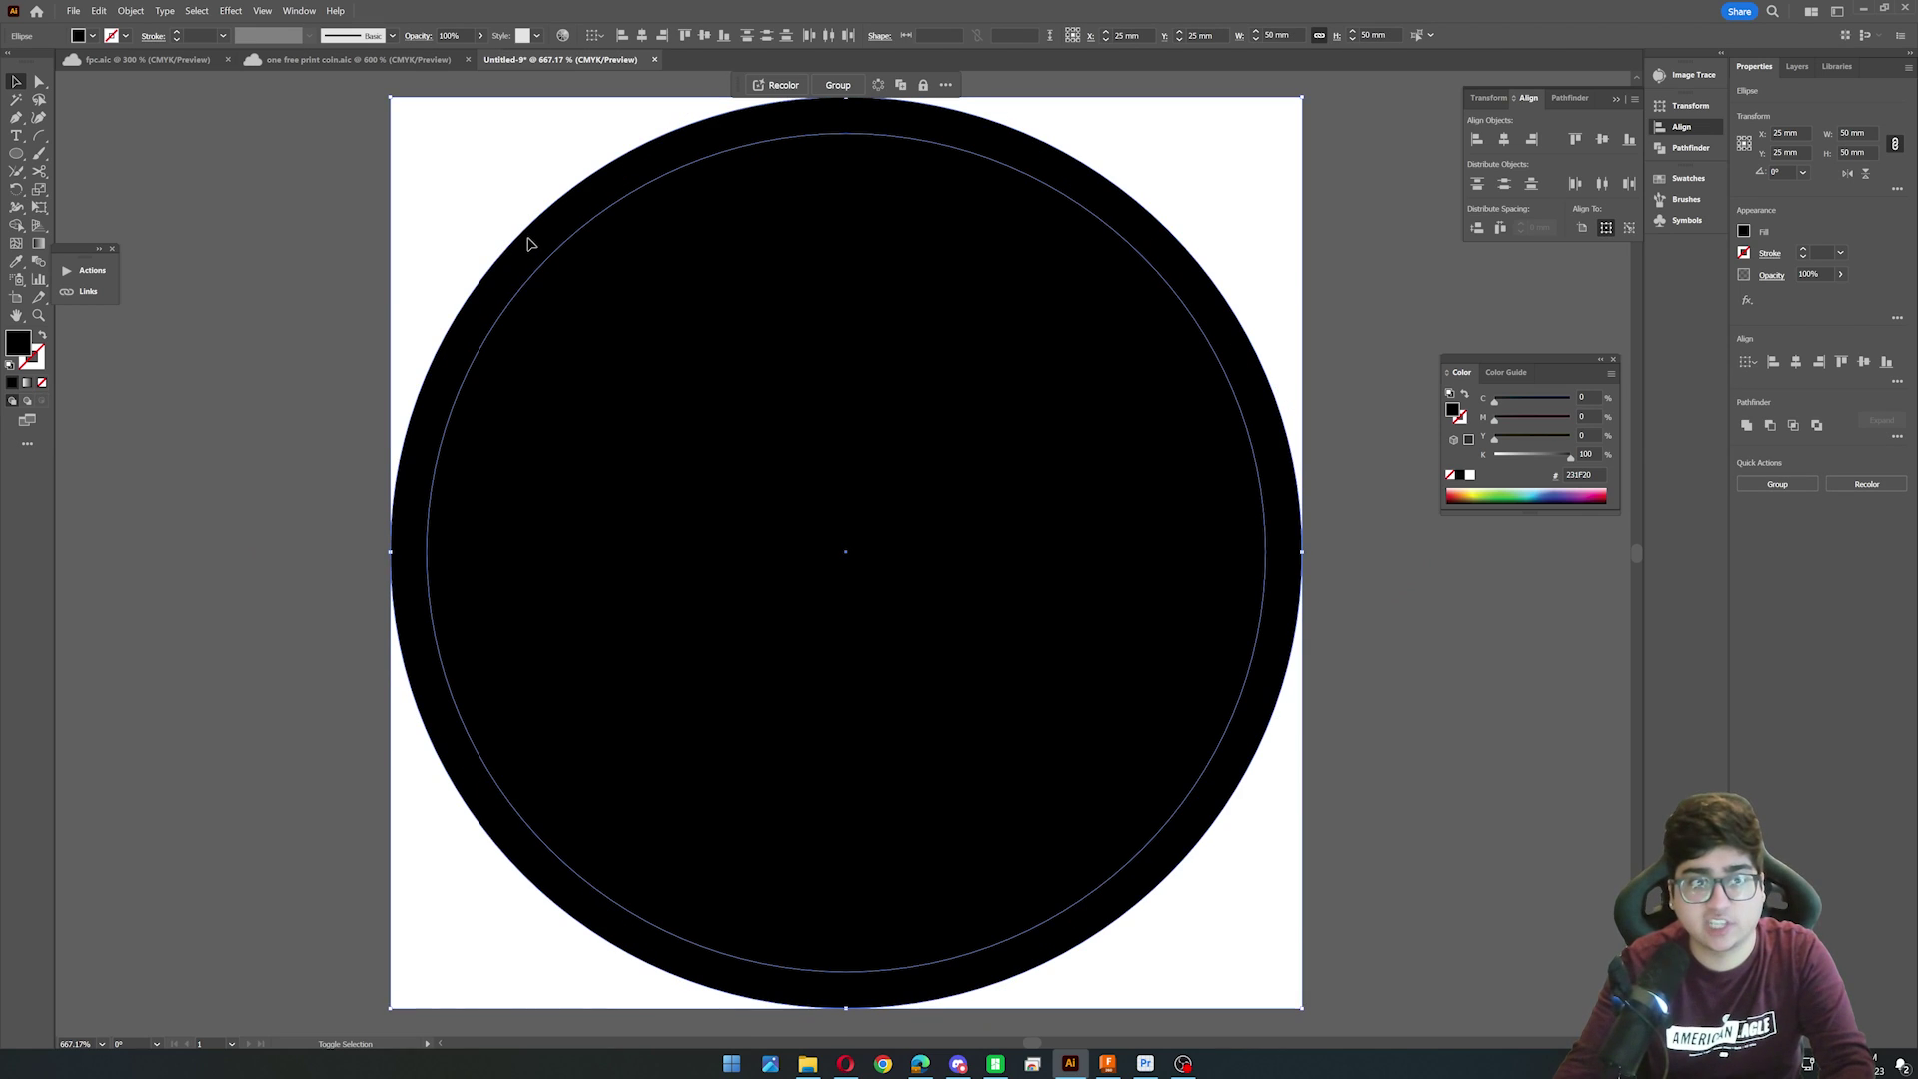
left_click(22, 229)
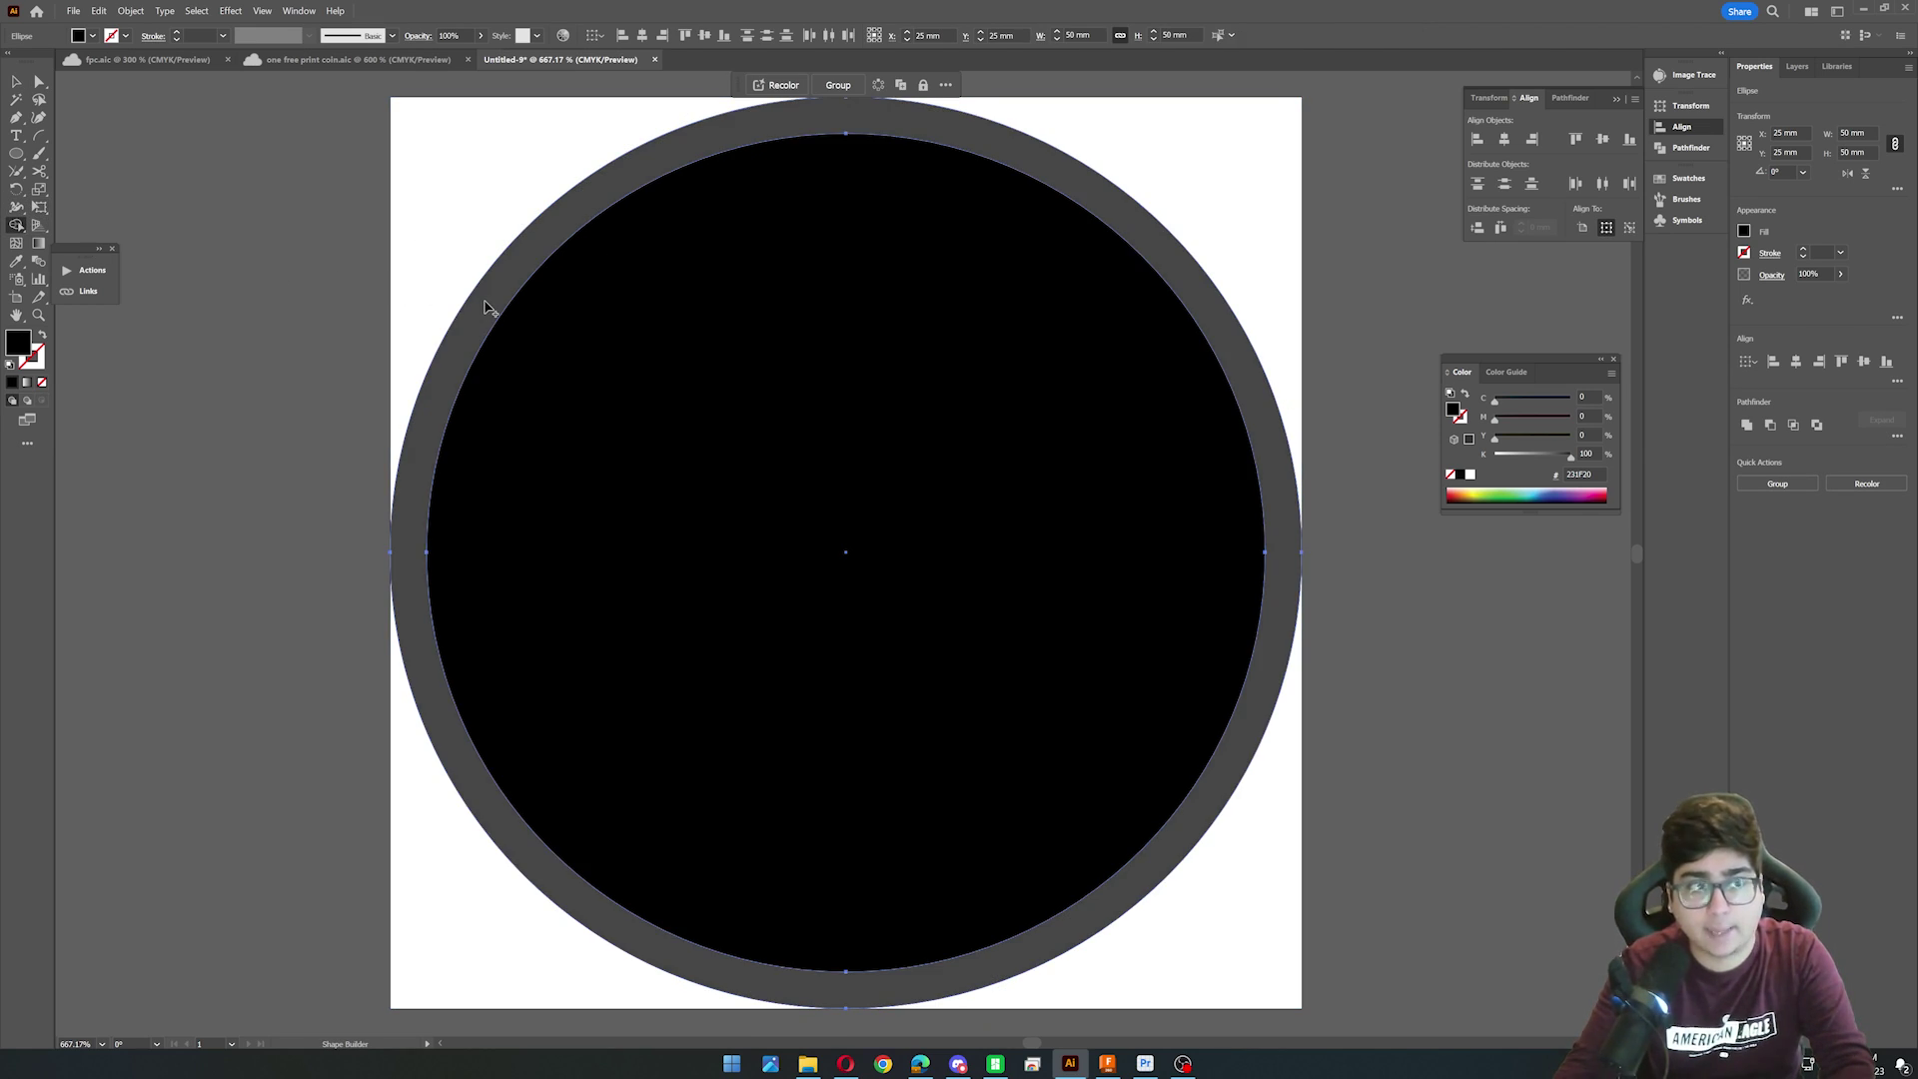
left_click(487, 308)
left_click(22, 86)
left_click(354, 187)
left_click(679, 312)
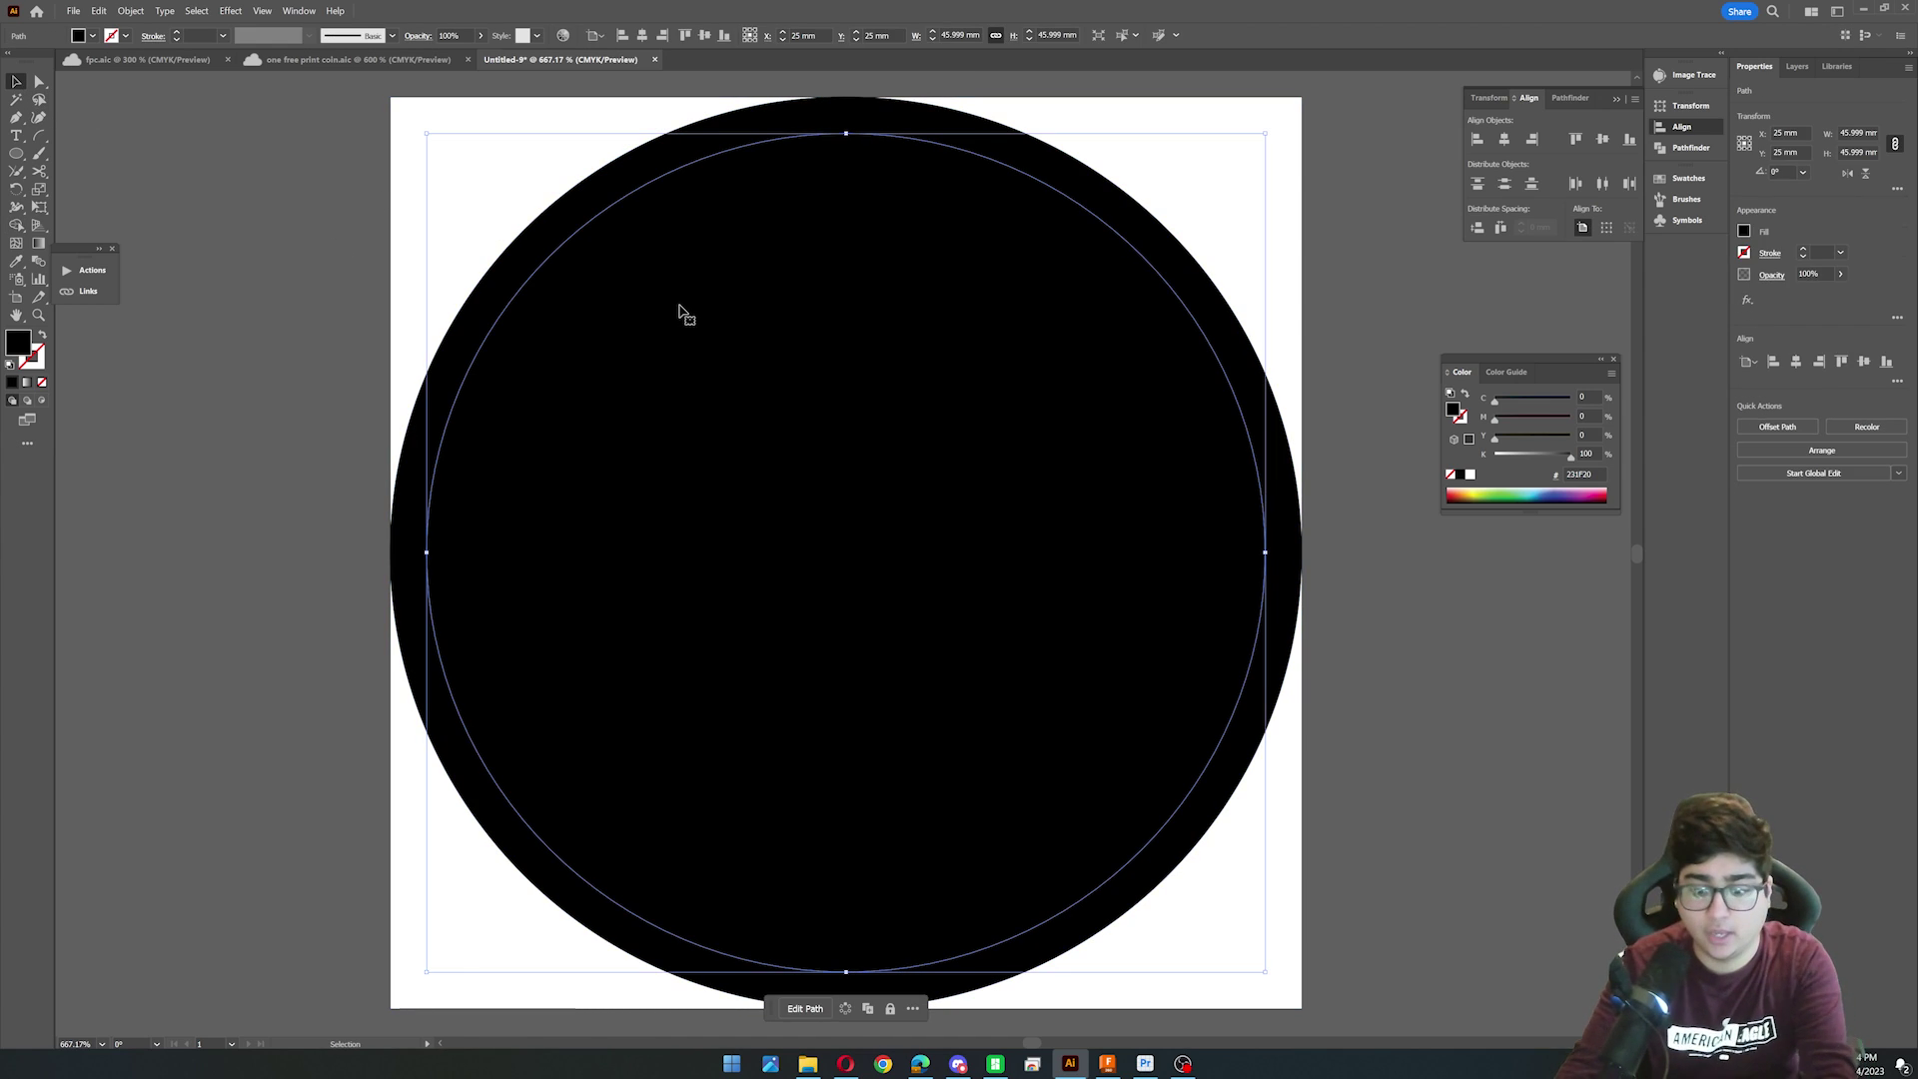
left_click(771, 356)
key("Delete")
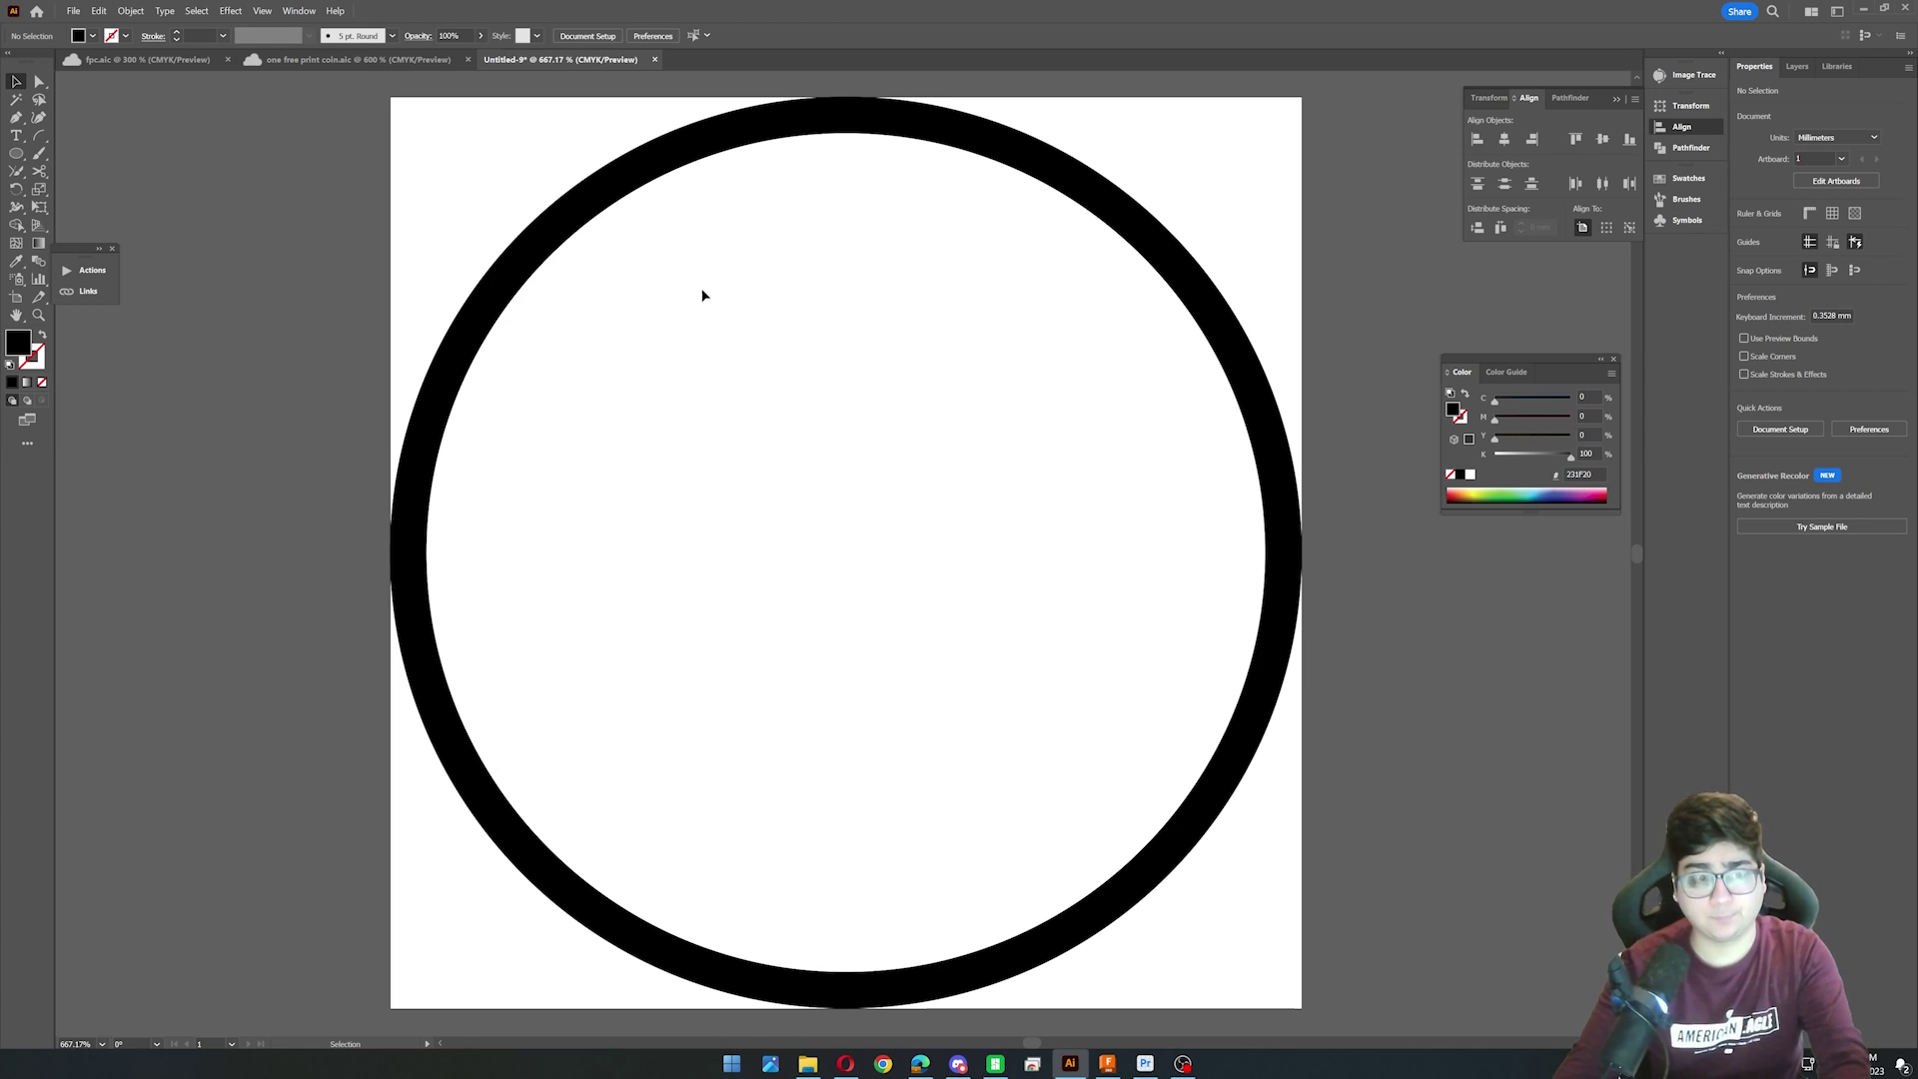
Duplicate the ring, scale the copy to 26.157 mm and centre it on the artboard.
left_click(1189, 310)
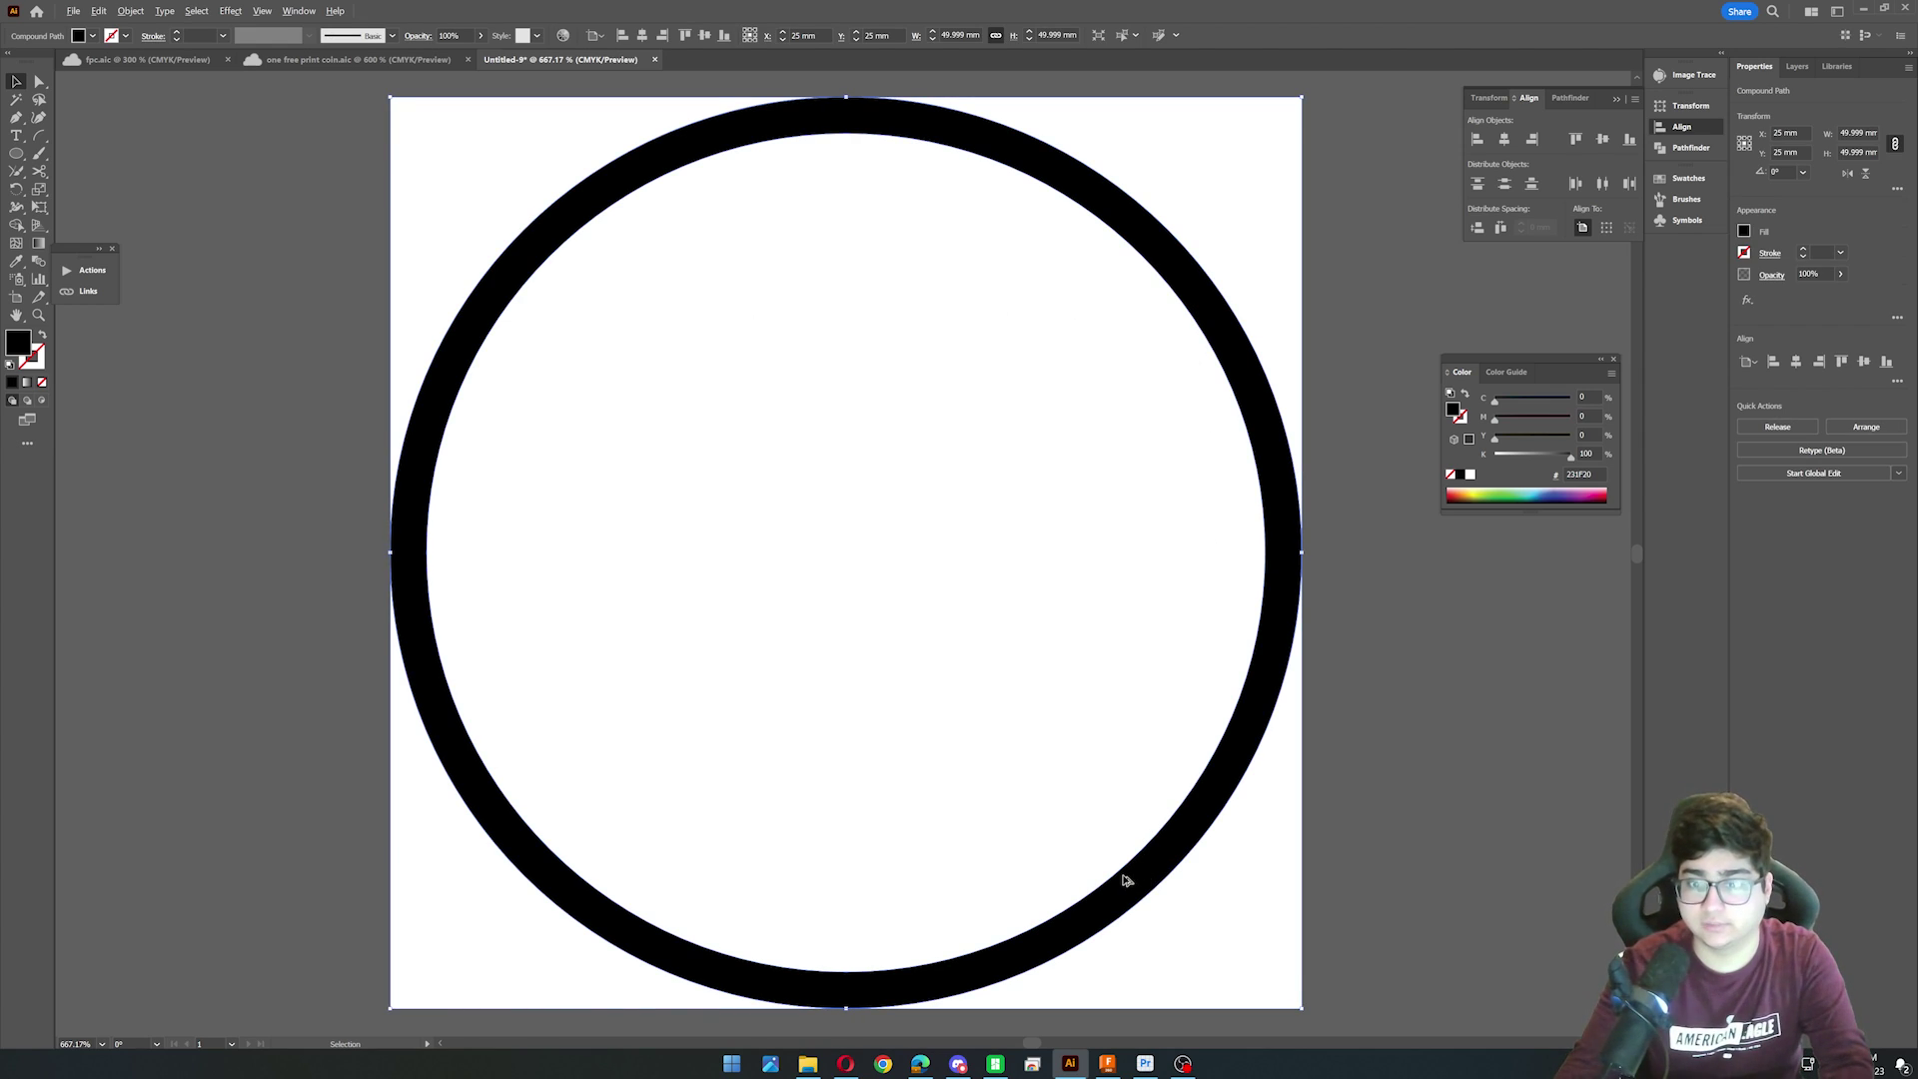
left_click_drag(1096, 900, 1240, 900)
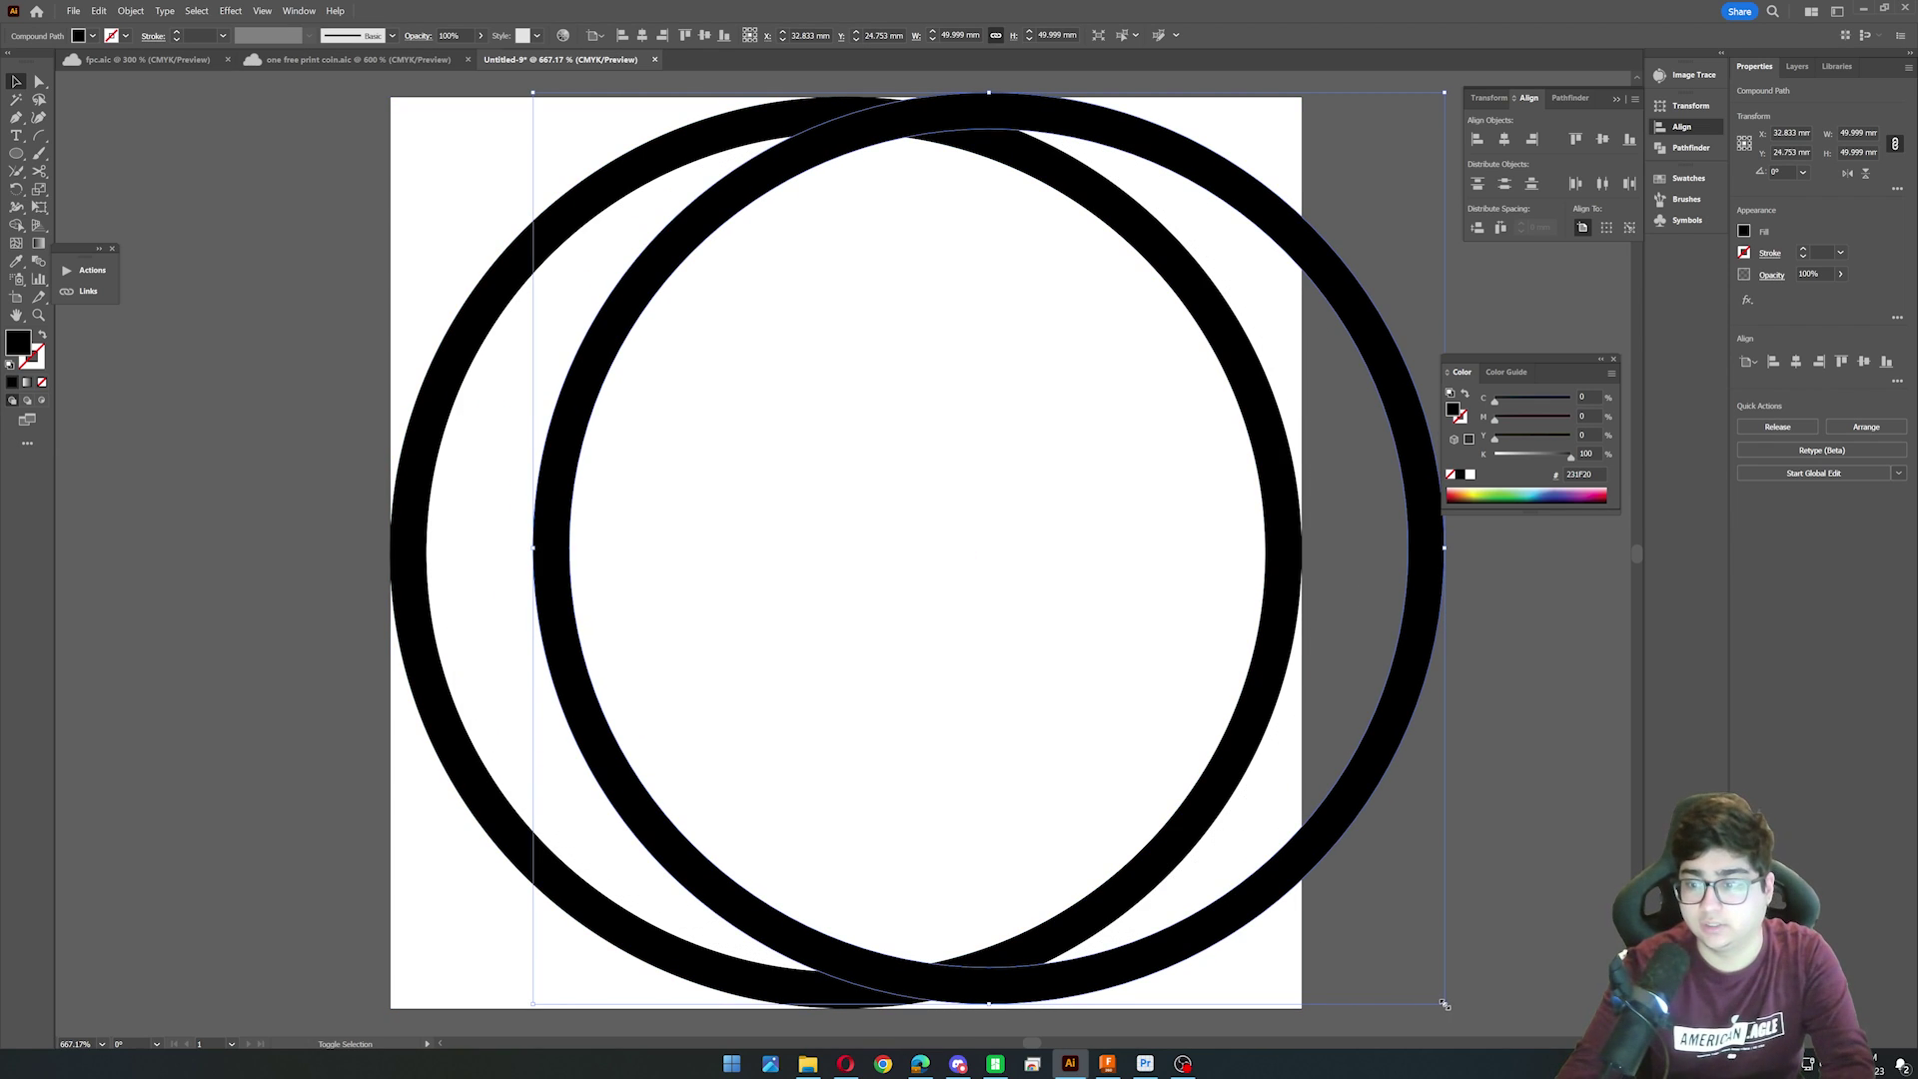
left_click_drag(1445, 1005, 1229, 790, "alt+shift")
left_click(1503, 139)
left_click(1603, 139)
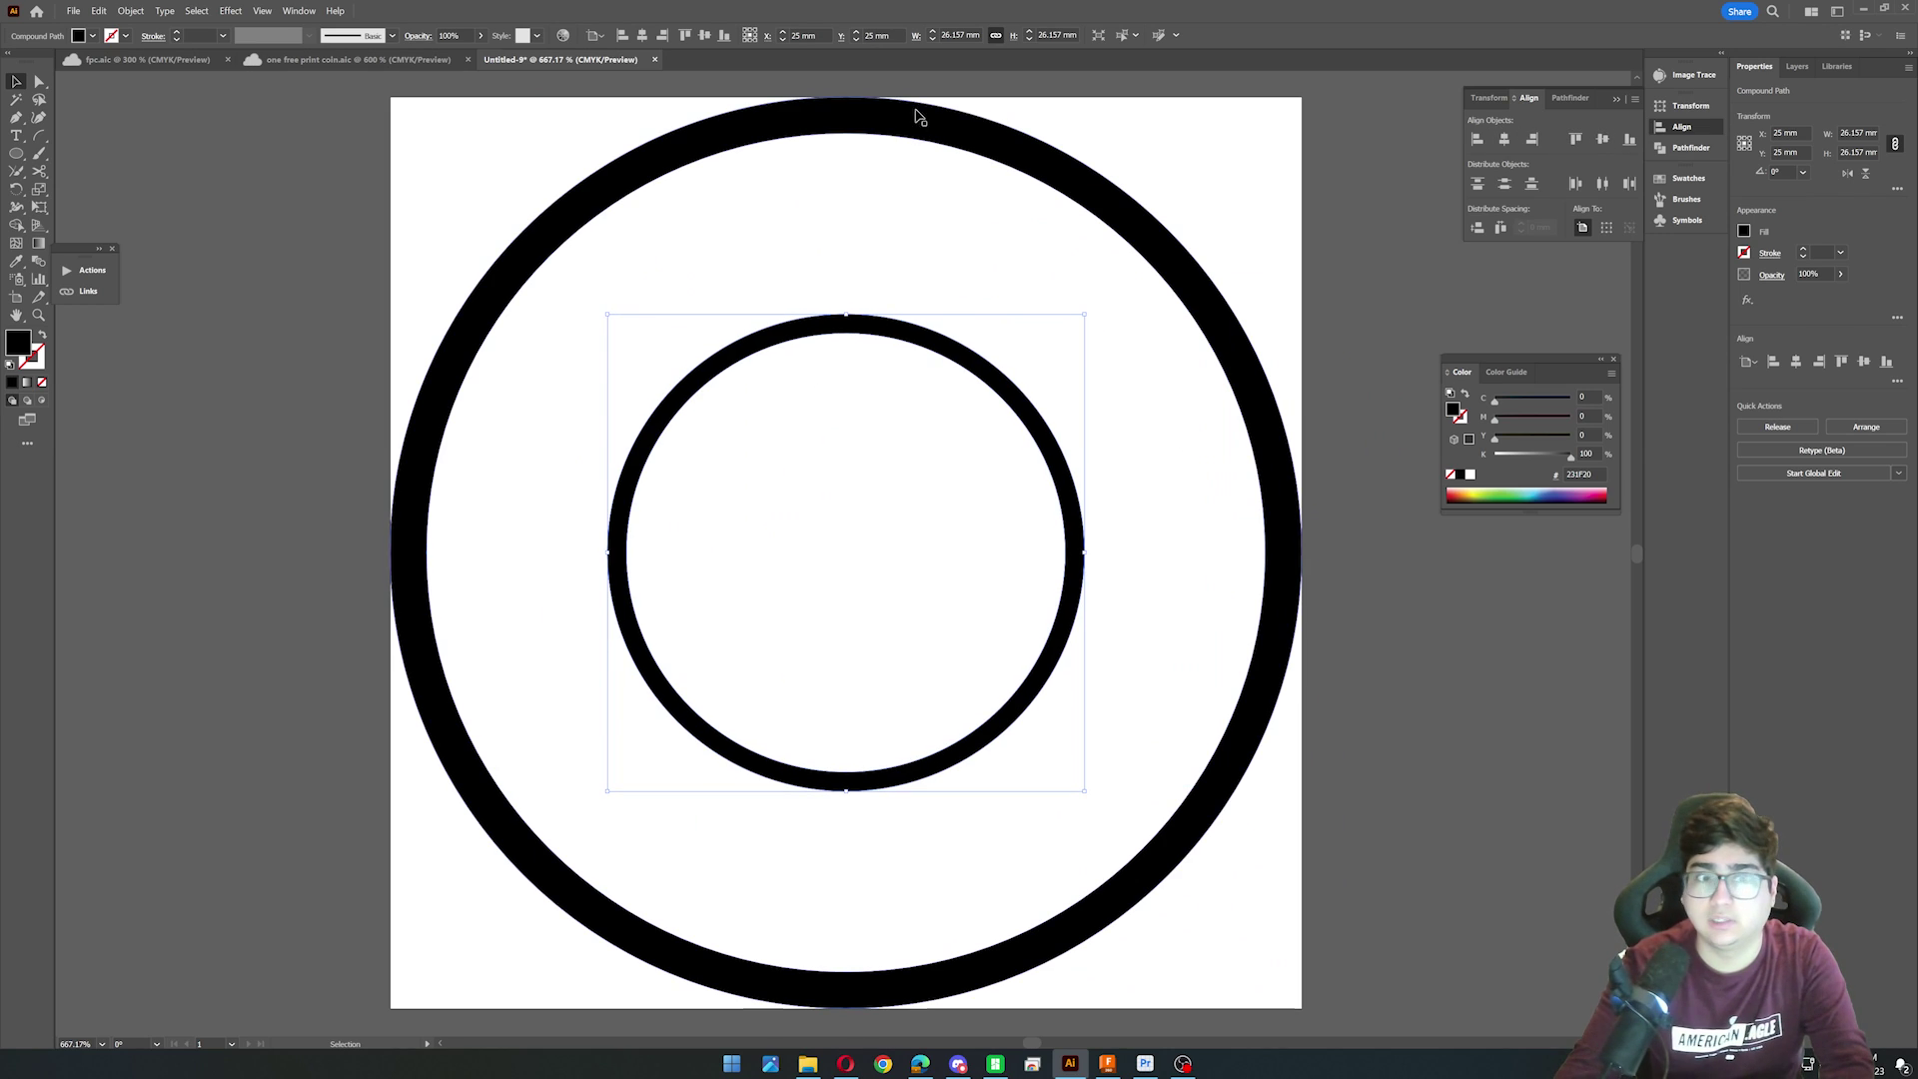
left_click(1187, 141)
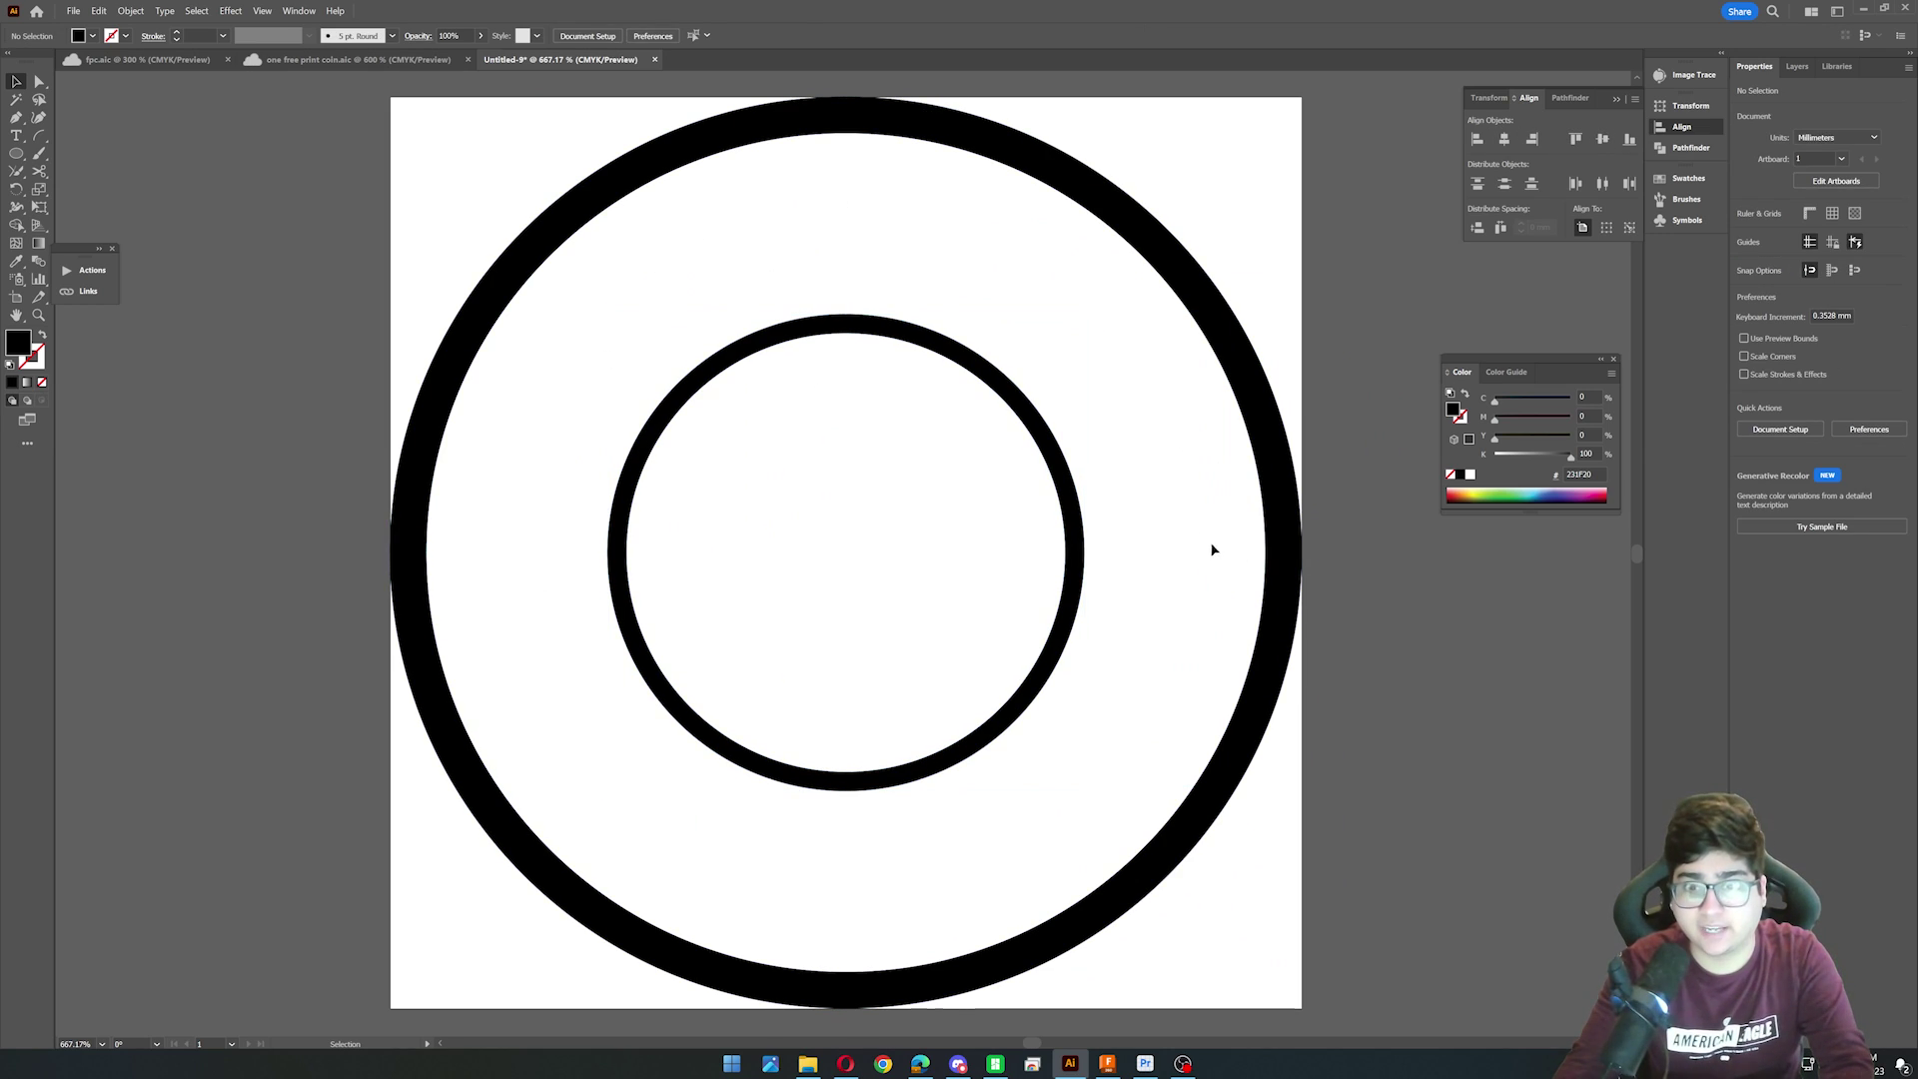
left_click(19, 153)
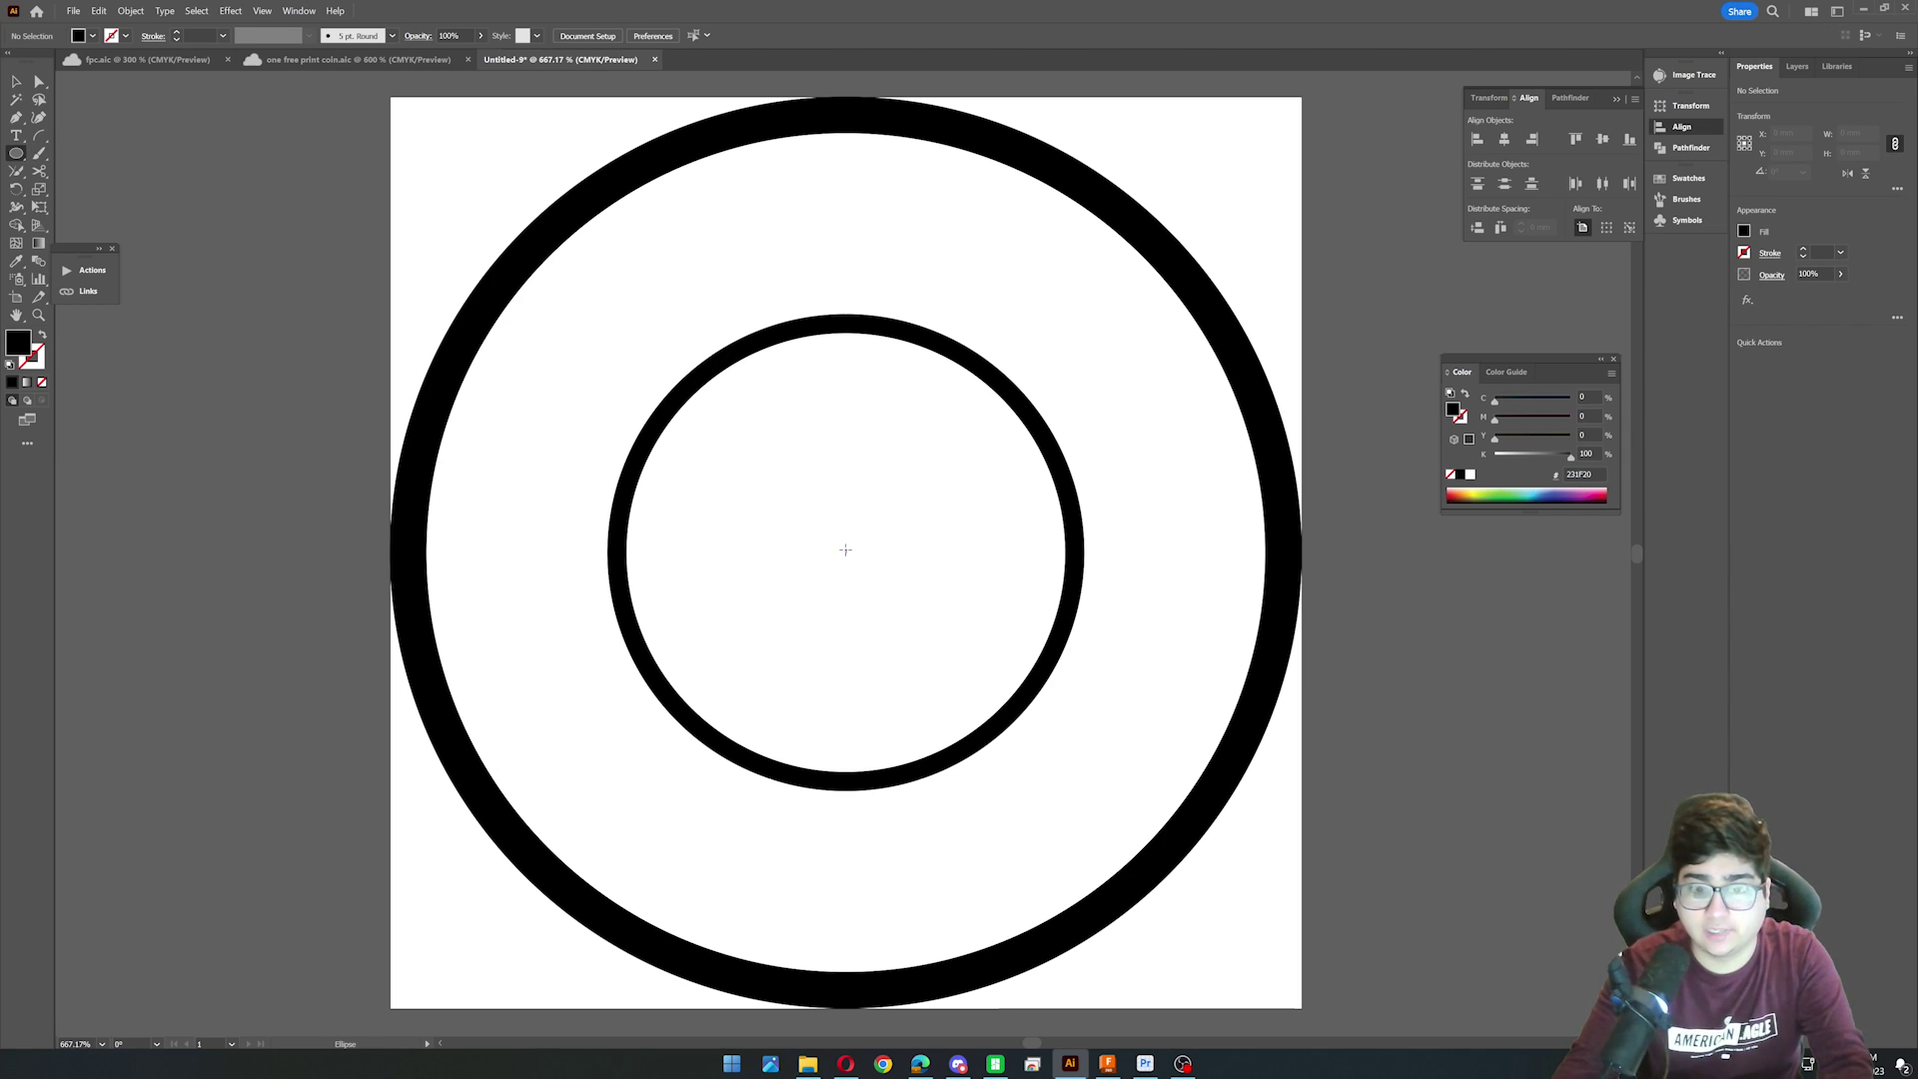
Draw a 36.62 mm circle between the rings with no fill, ready for Type on a Path.
left_click_drag(846, 550, 1179, 545, "alt+shift")
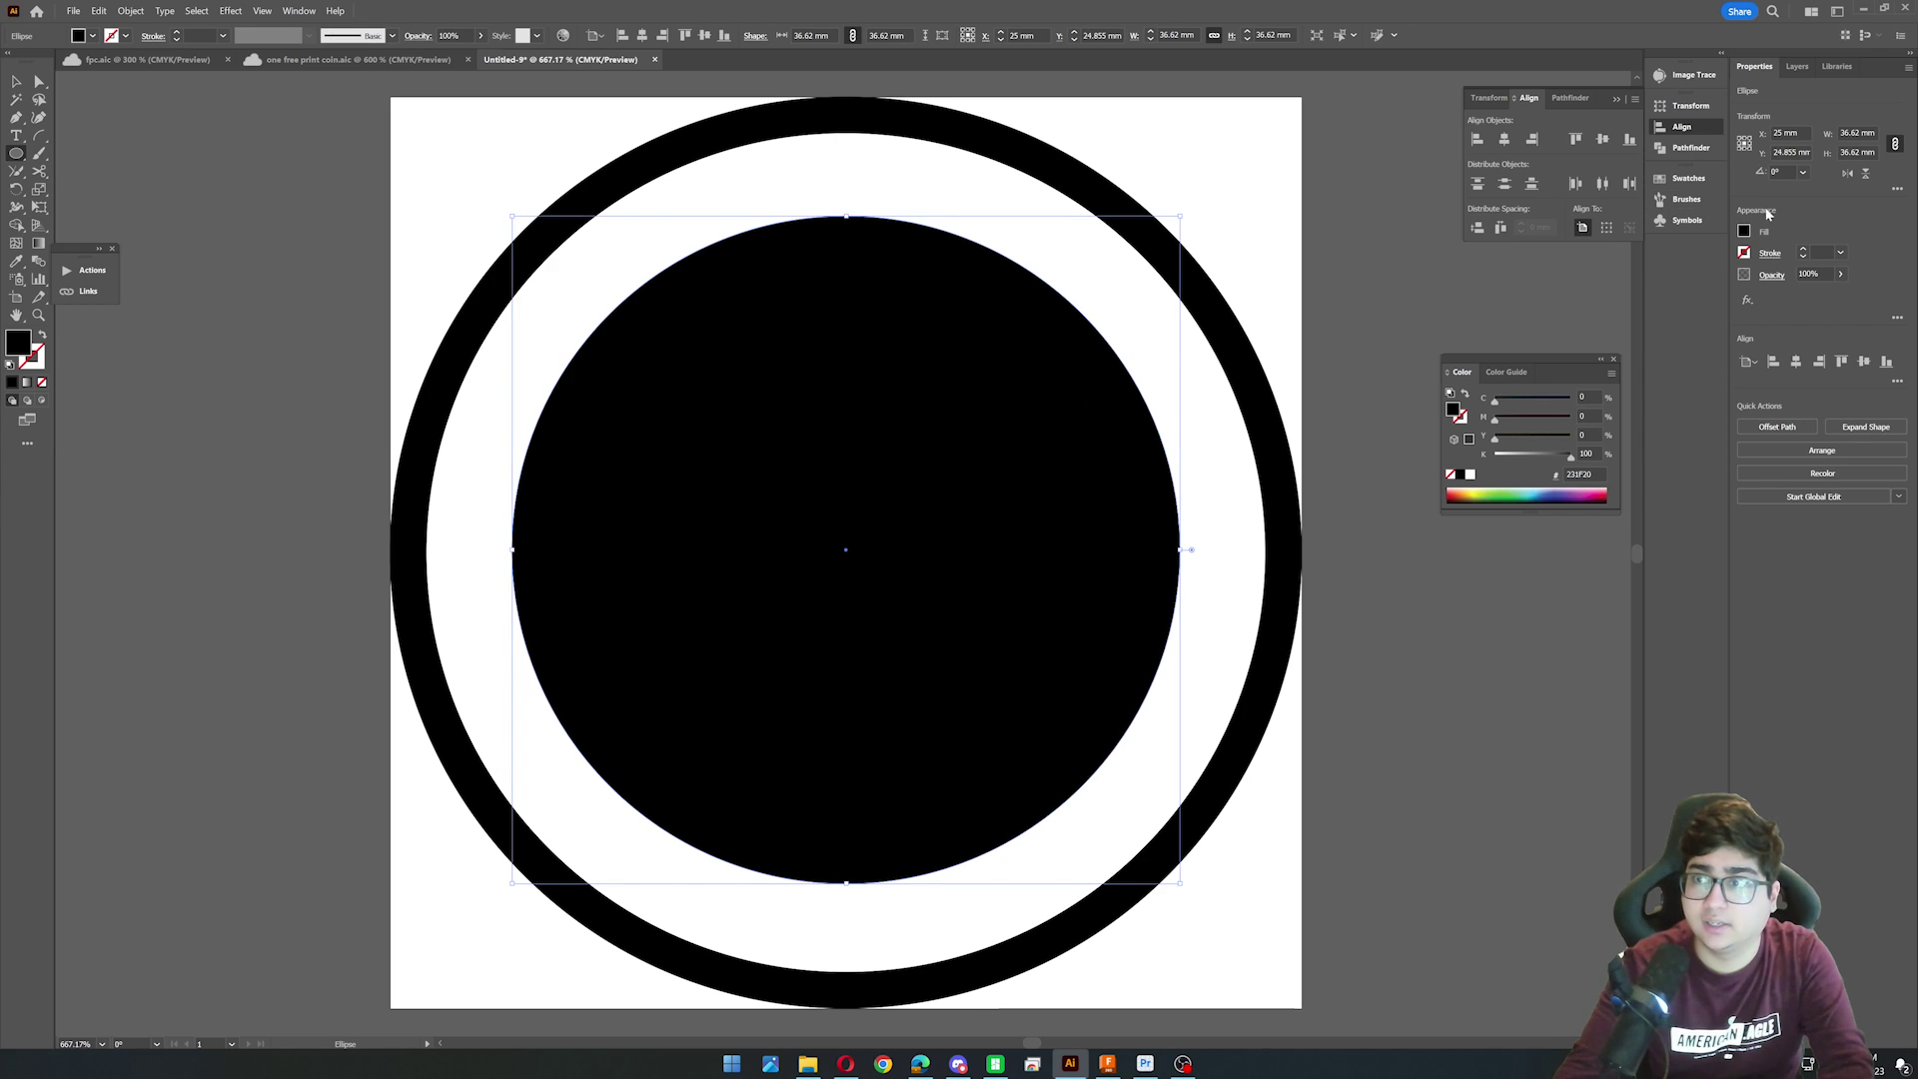
left_click(1744, 231)
left_click(1582, 287)
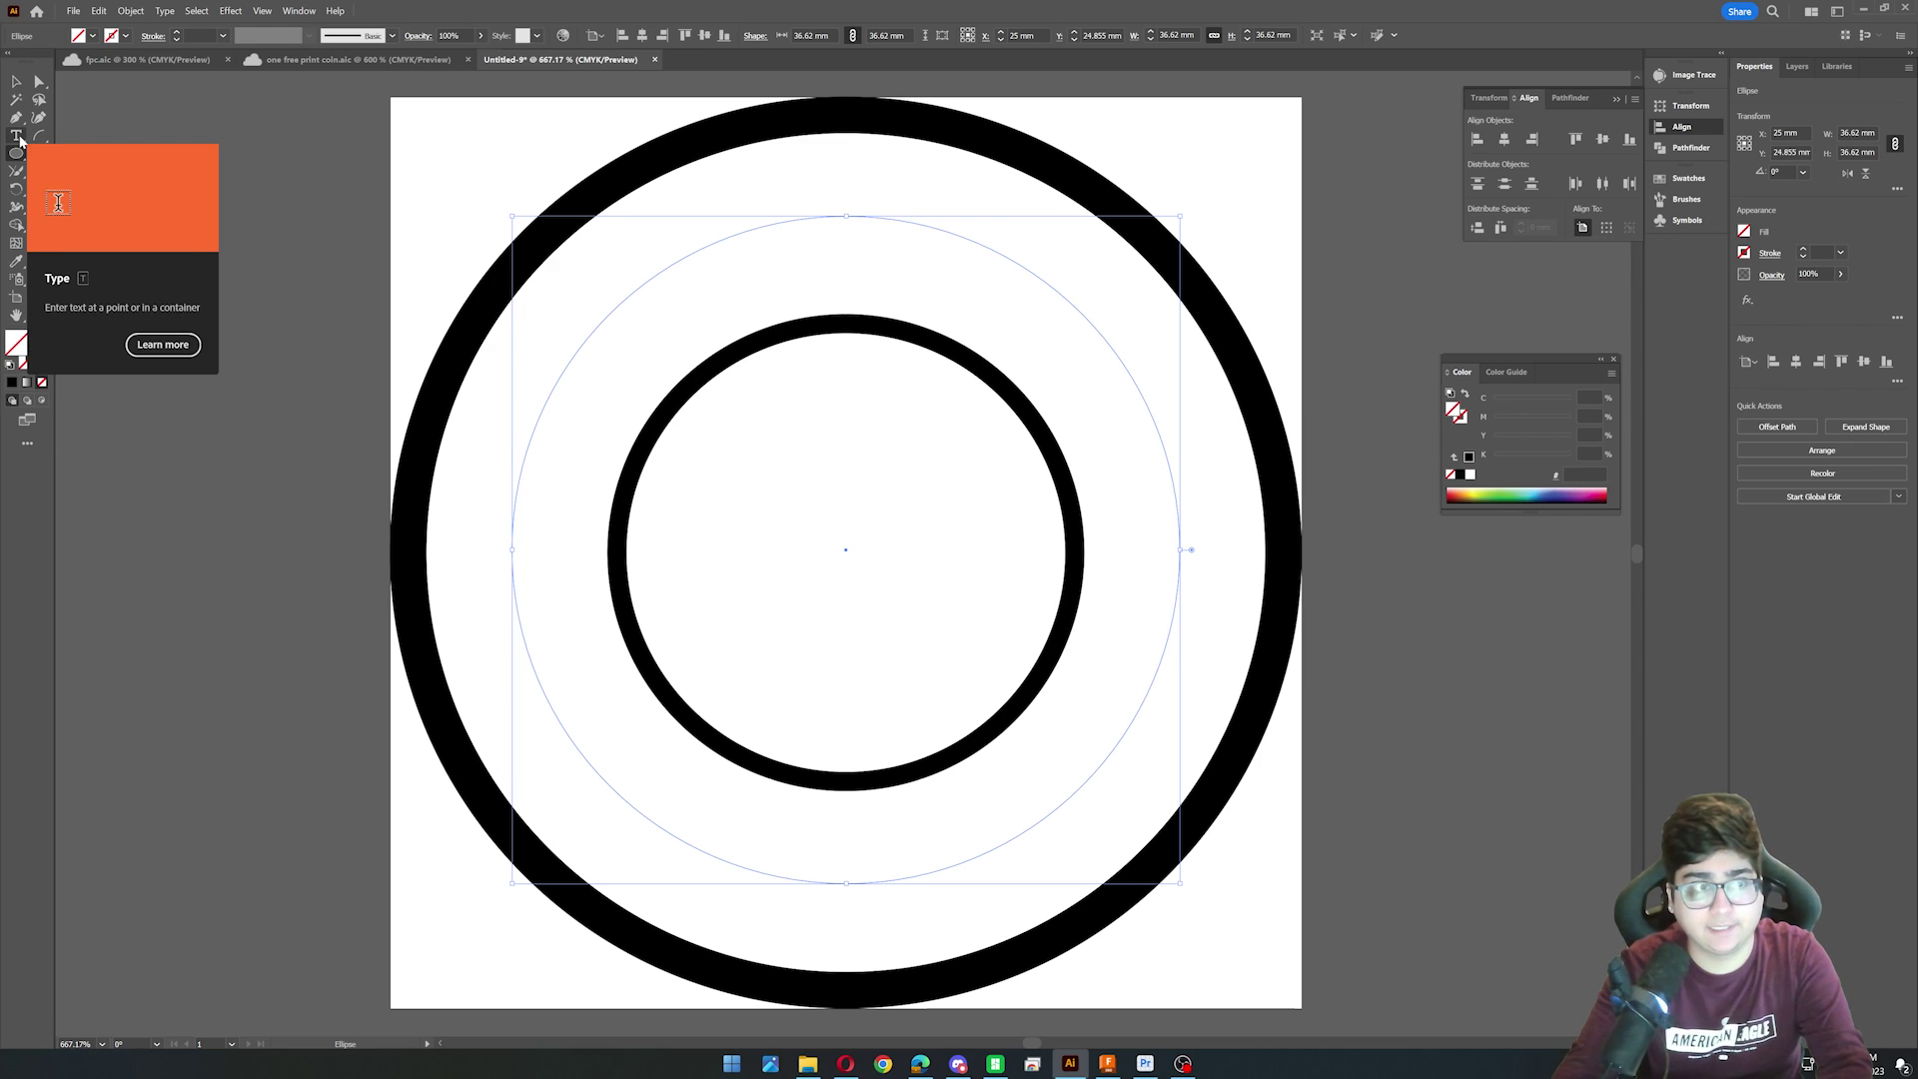
left_click_drag(19, 139, 46, 175)
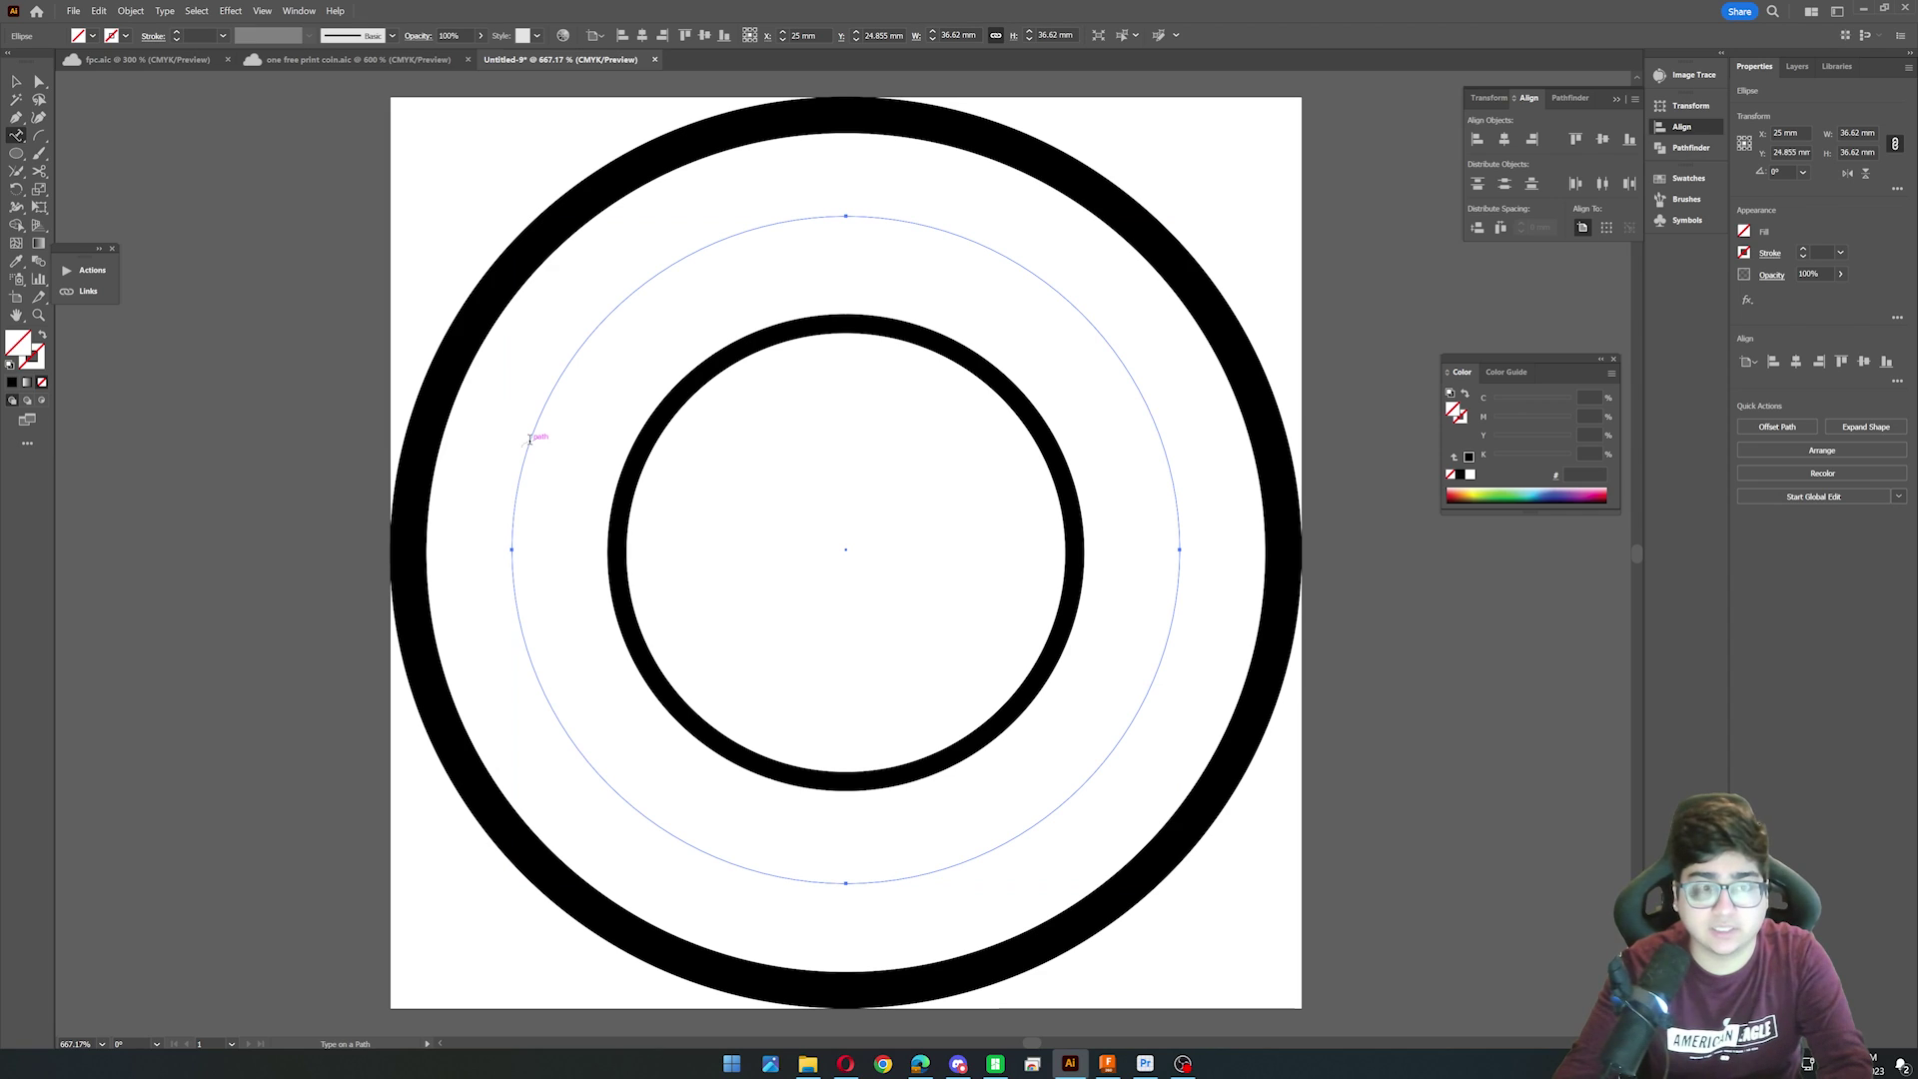
Type ONE FREE along the middle circle, centre-align it and slide it to the top arc.
left_click(531, 439)
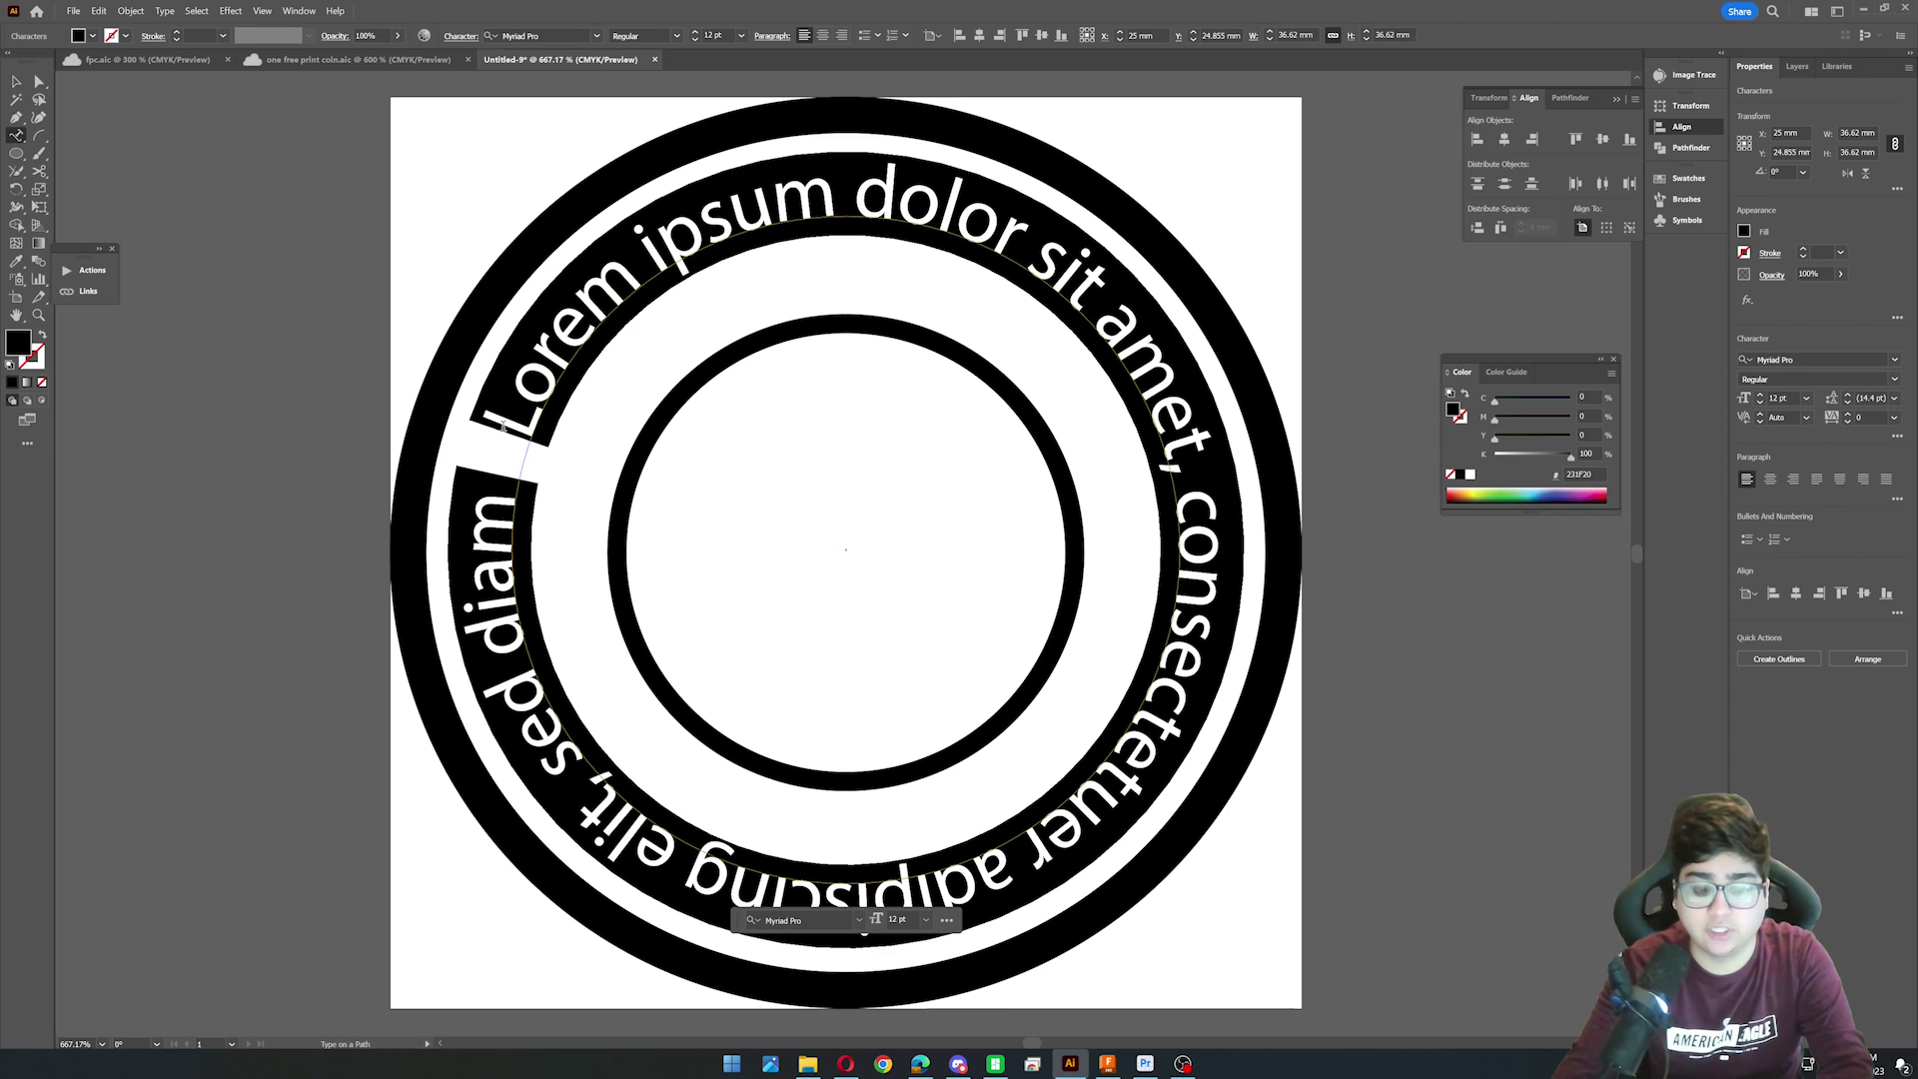
type("ONE FREE")
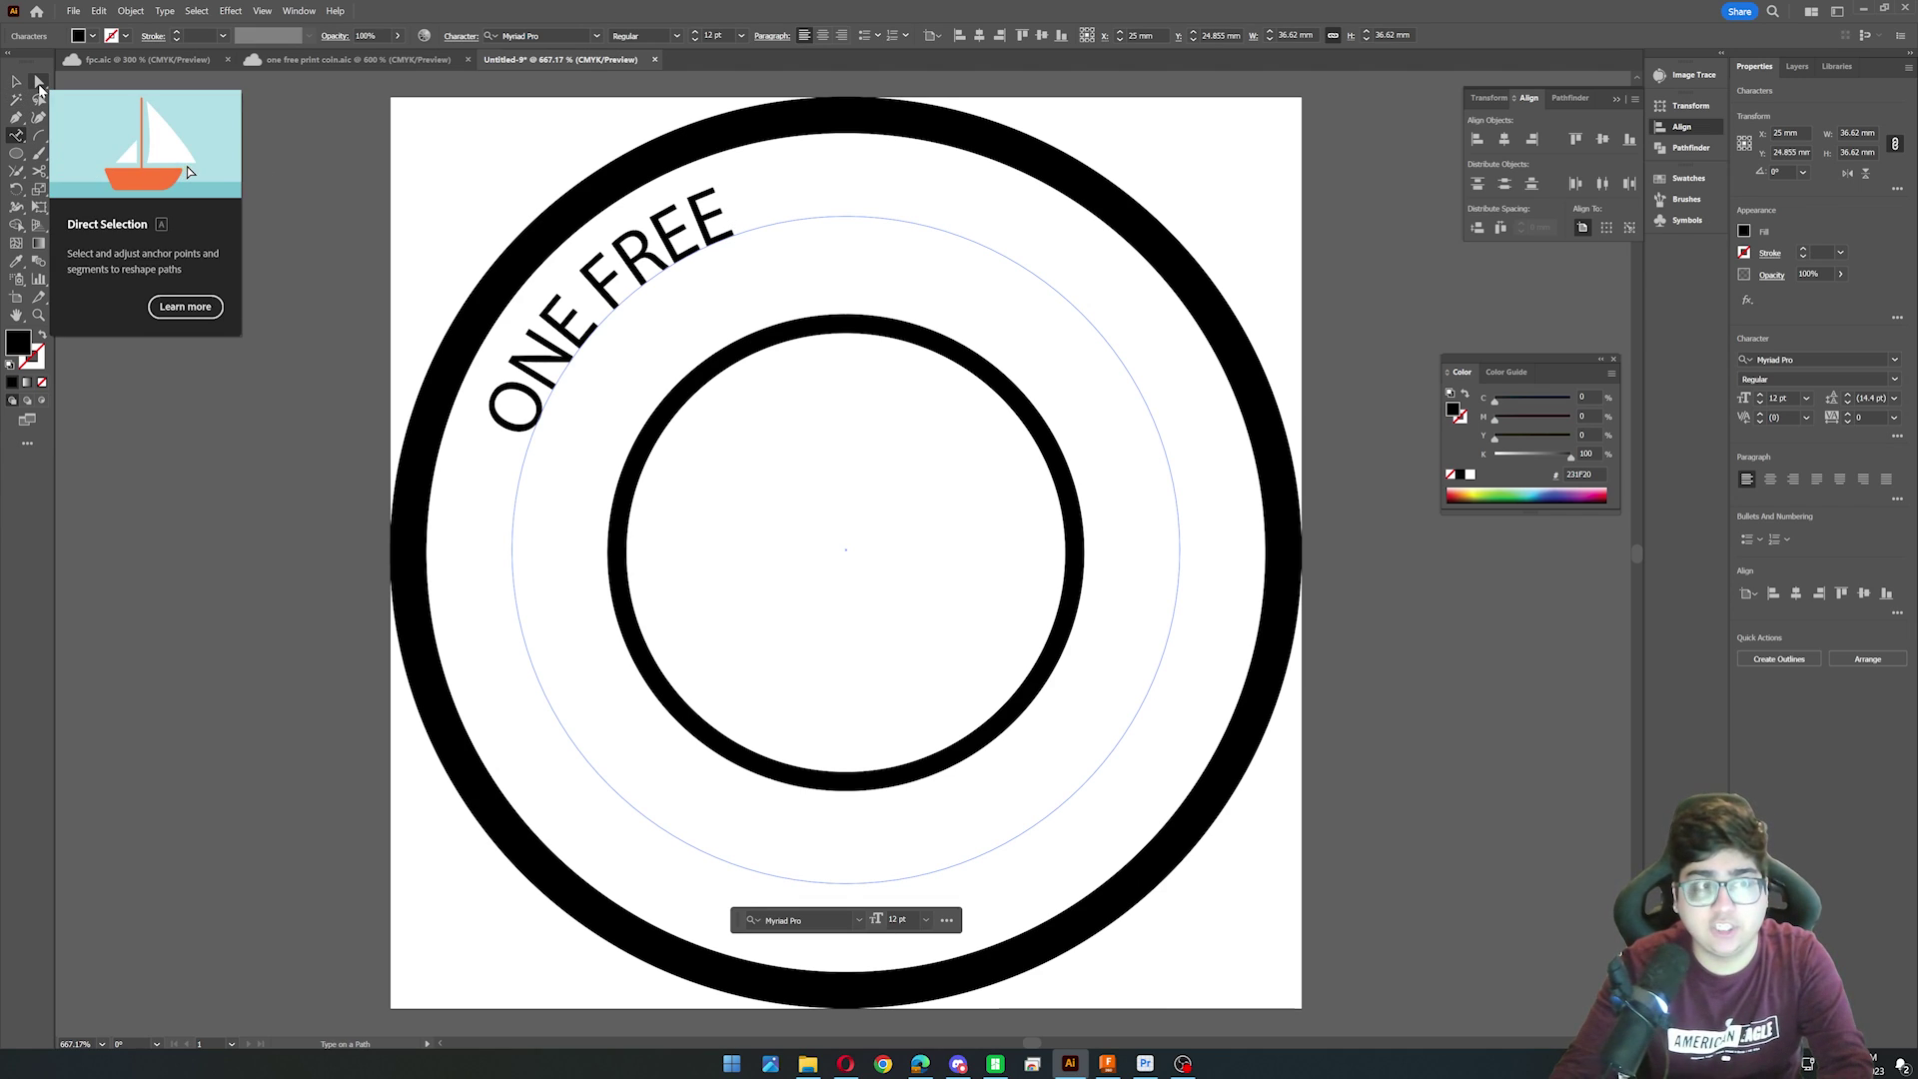
left_click(39, 84)
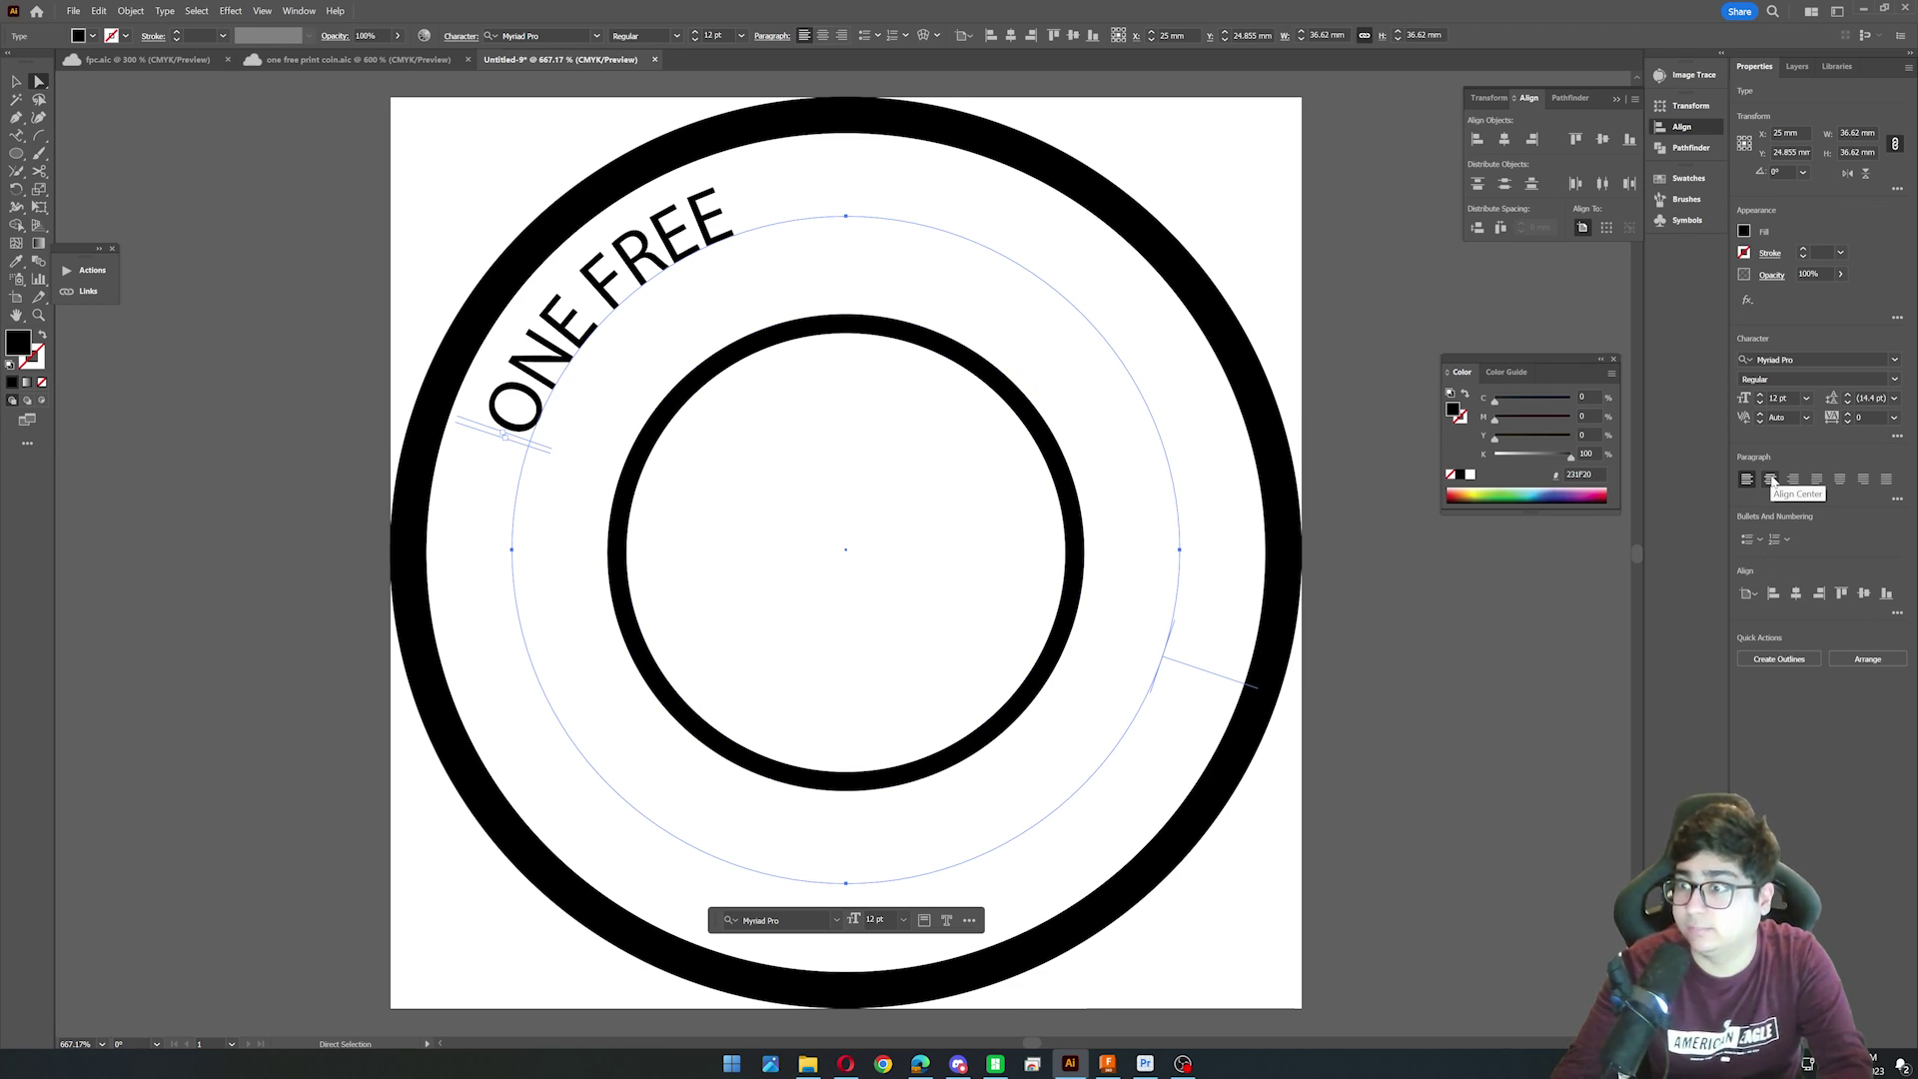
left_click(1771, 480)
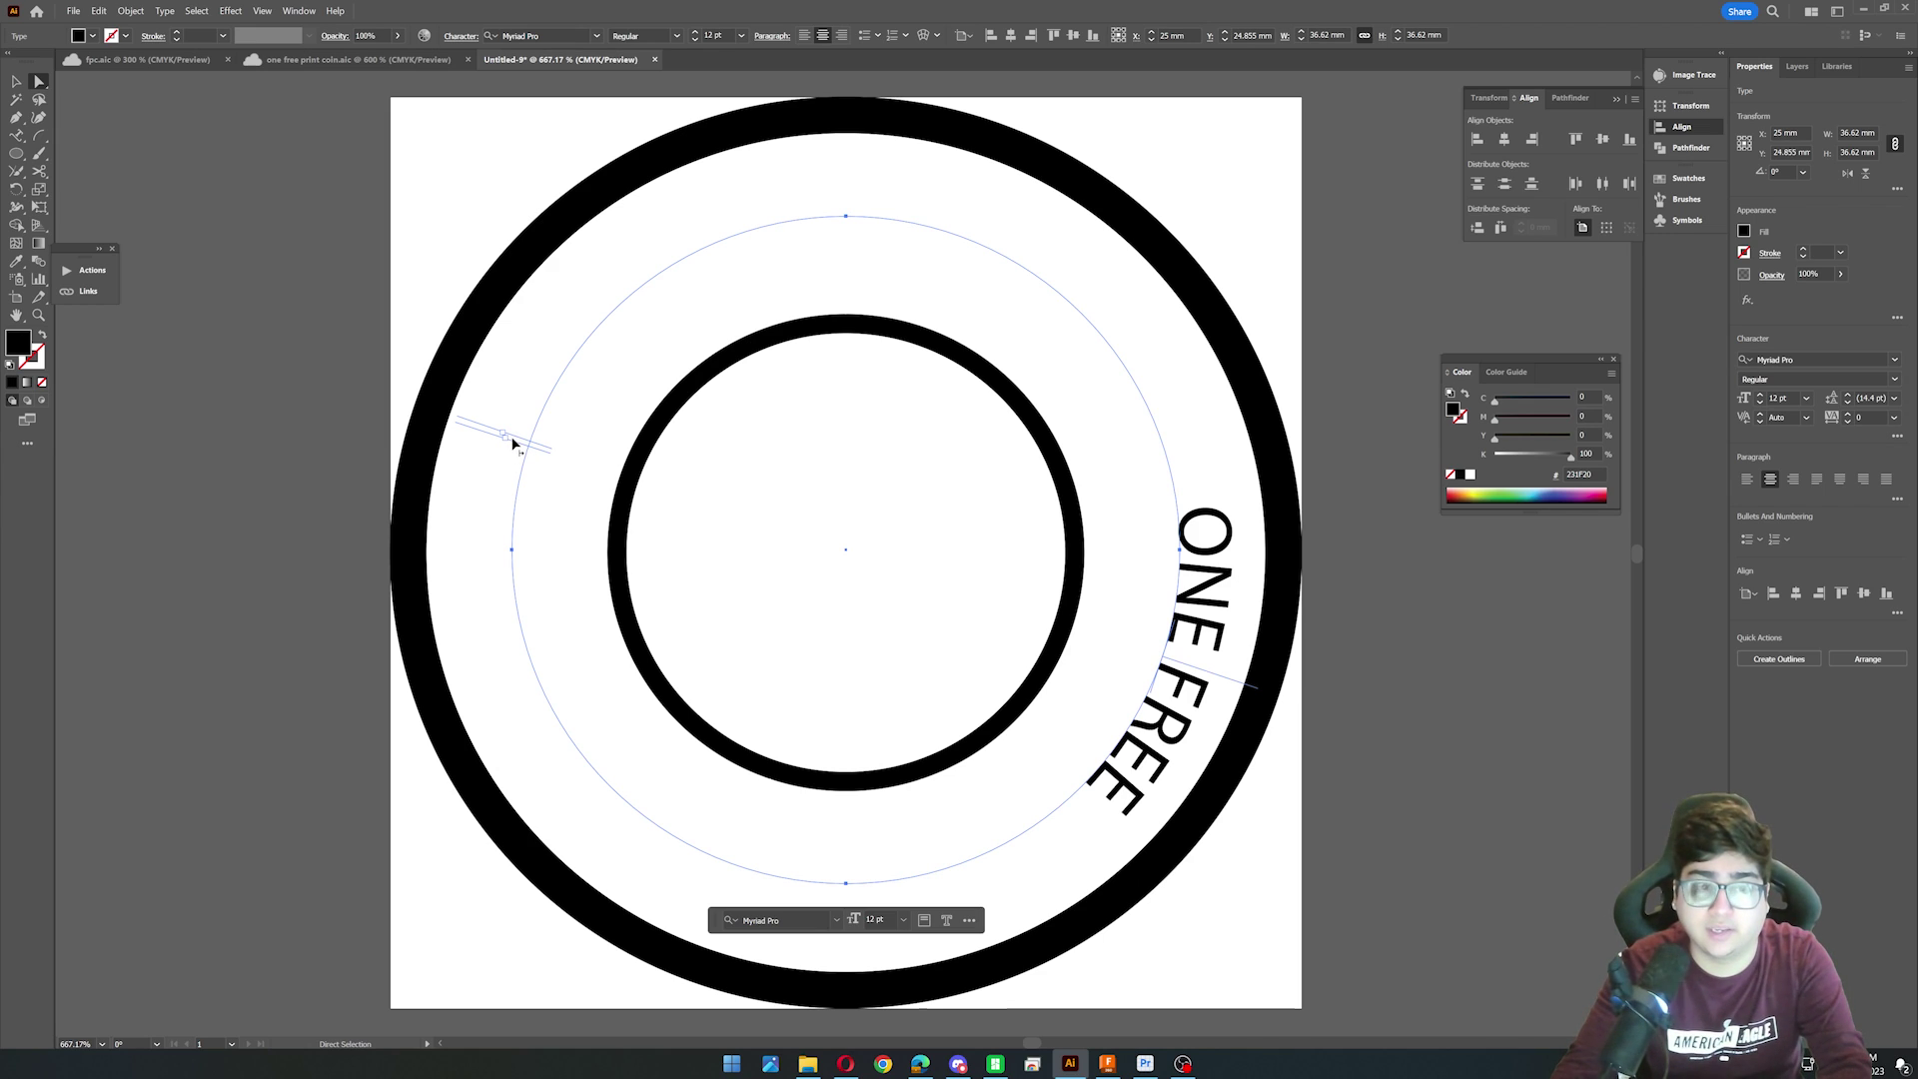
left_click_drag(513, 444, 1147, 541)
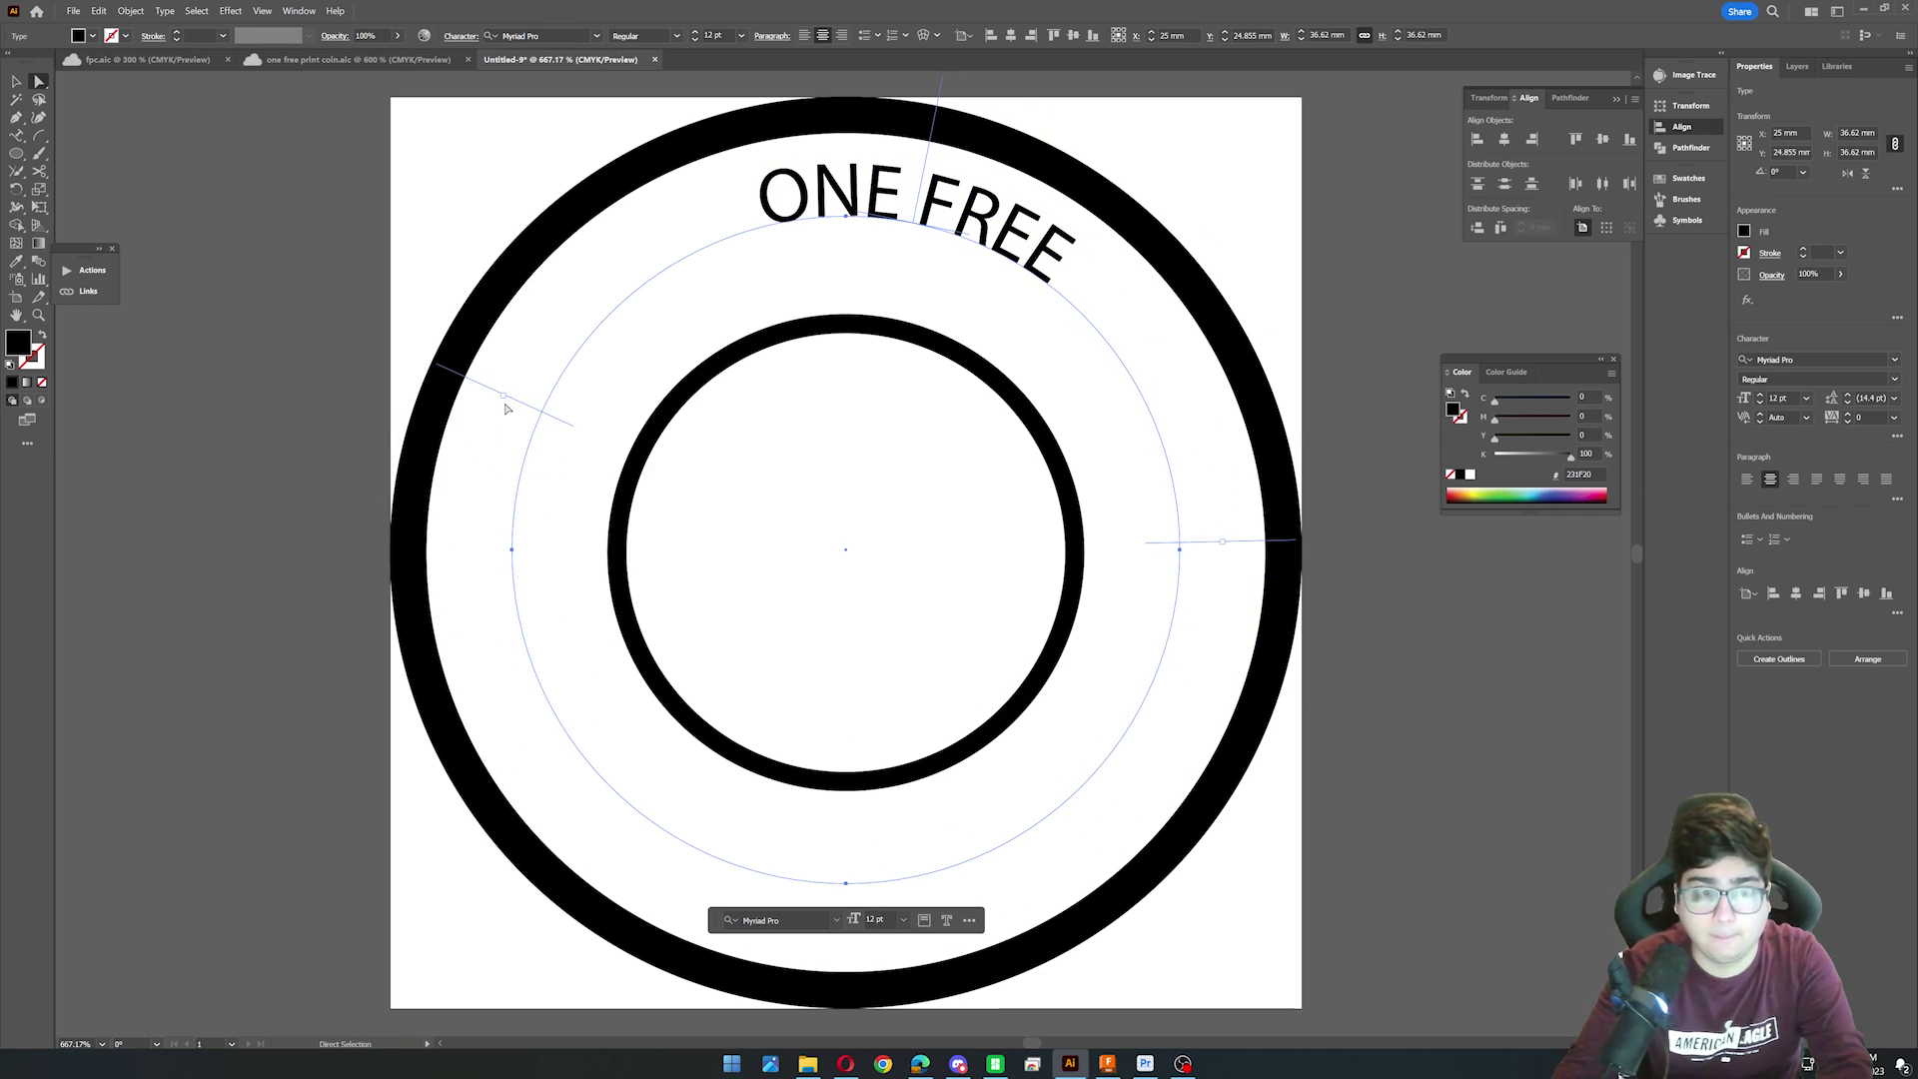
left_click_drag(507, 402, 477, 549)
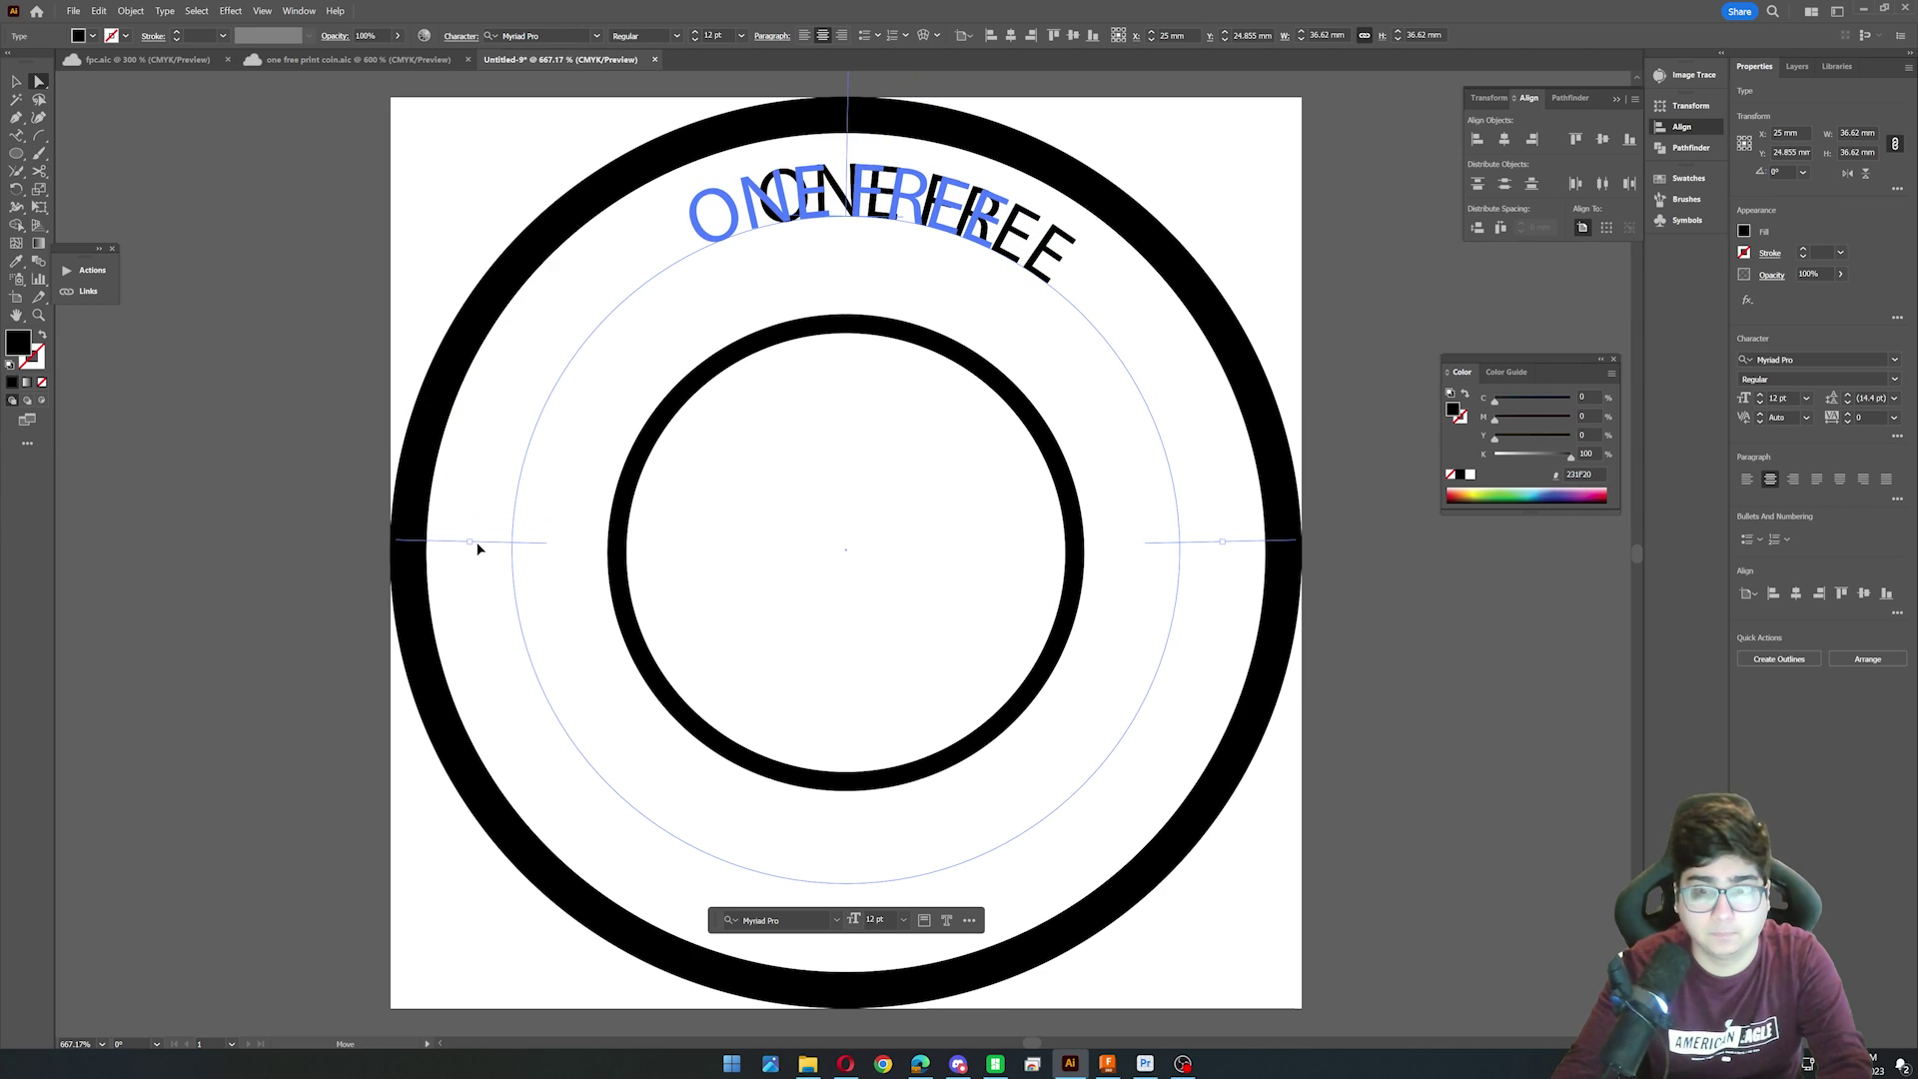
left_click_drag(477, 548, 476, 544)
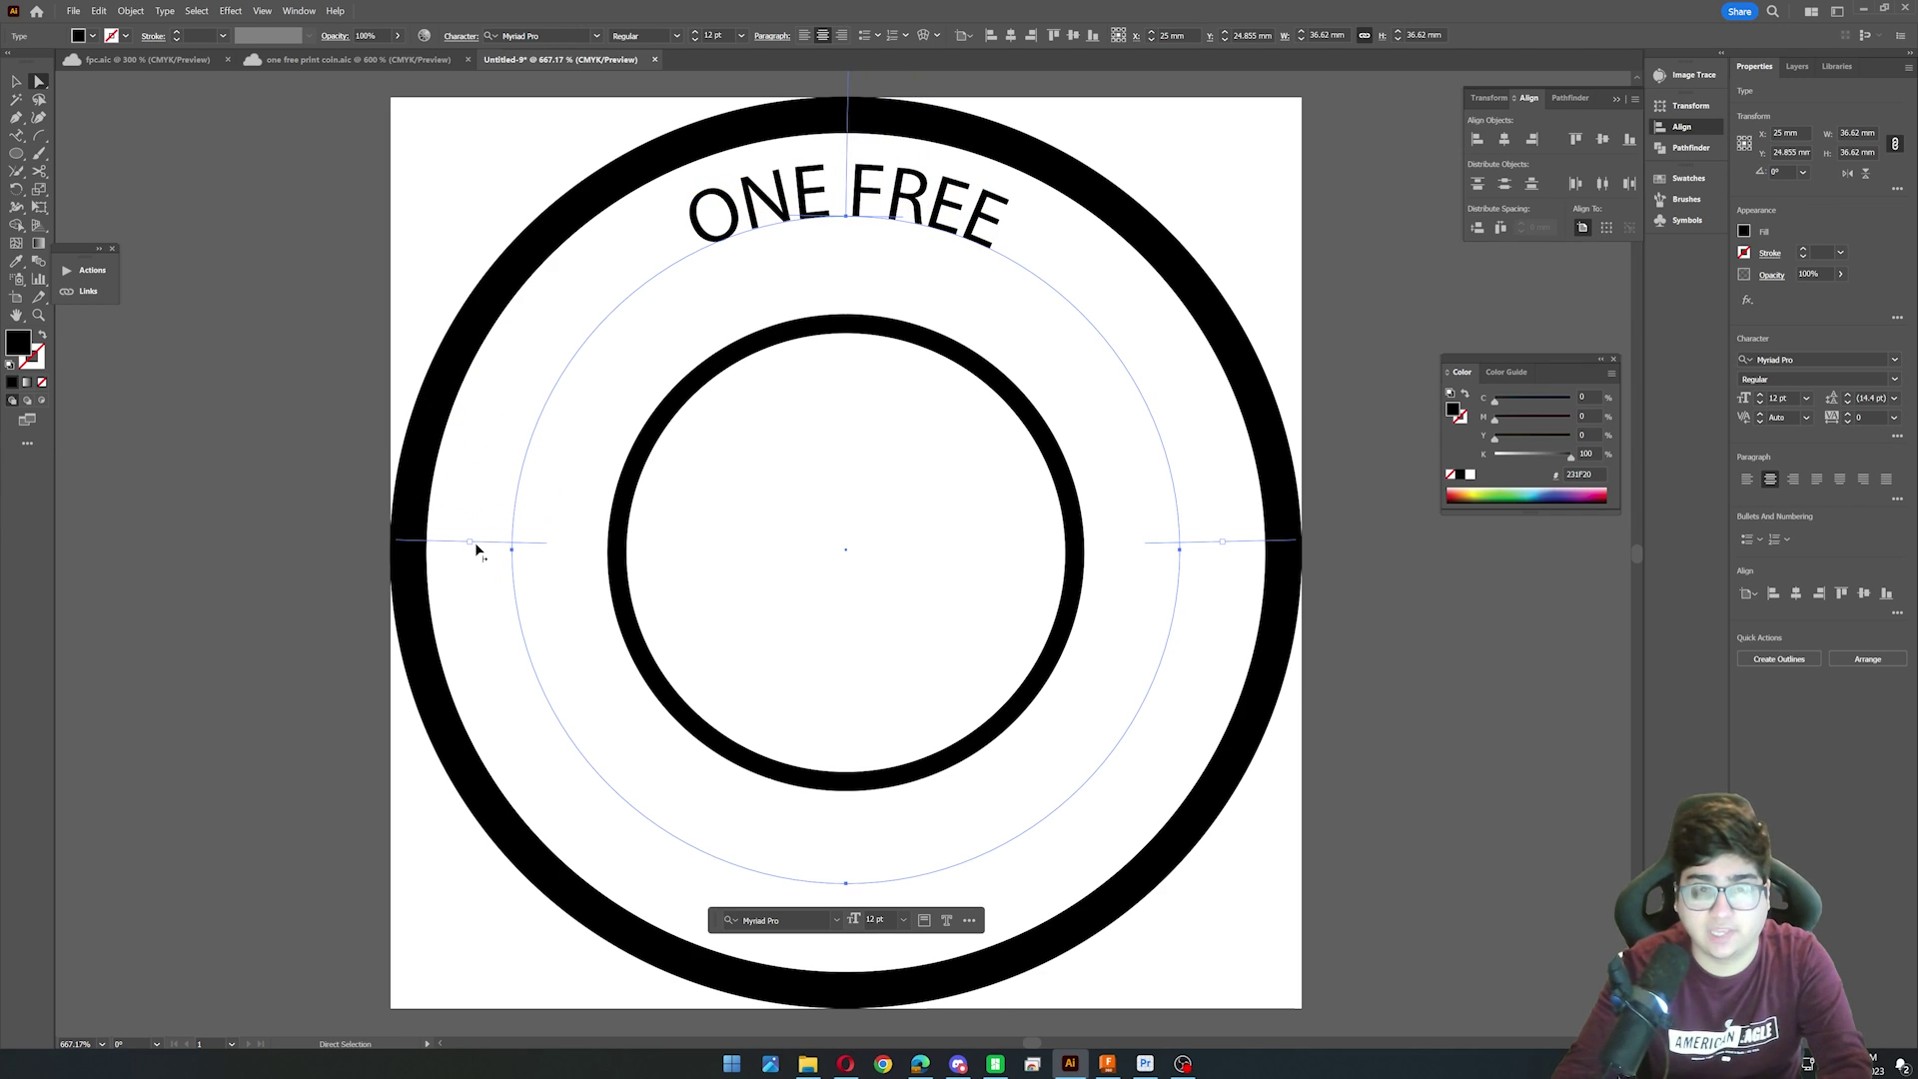
Set the path text's Align to Path option to Center in Type on a Path Options.
left_click(167, 11)
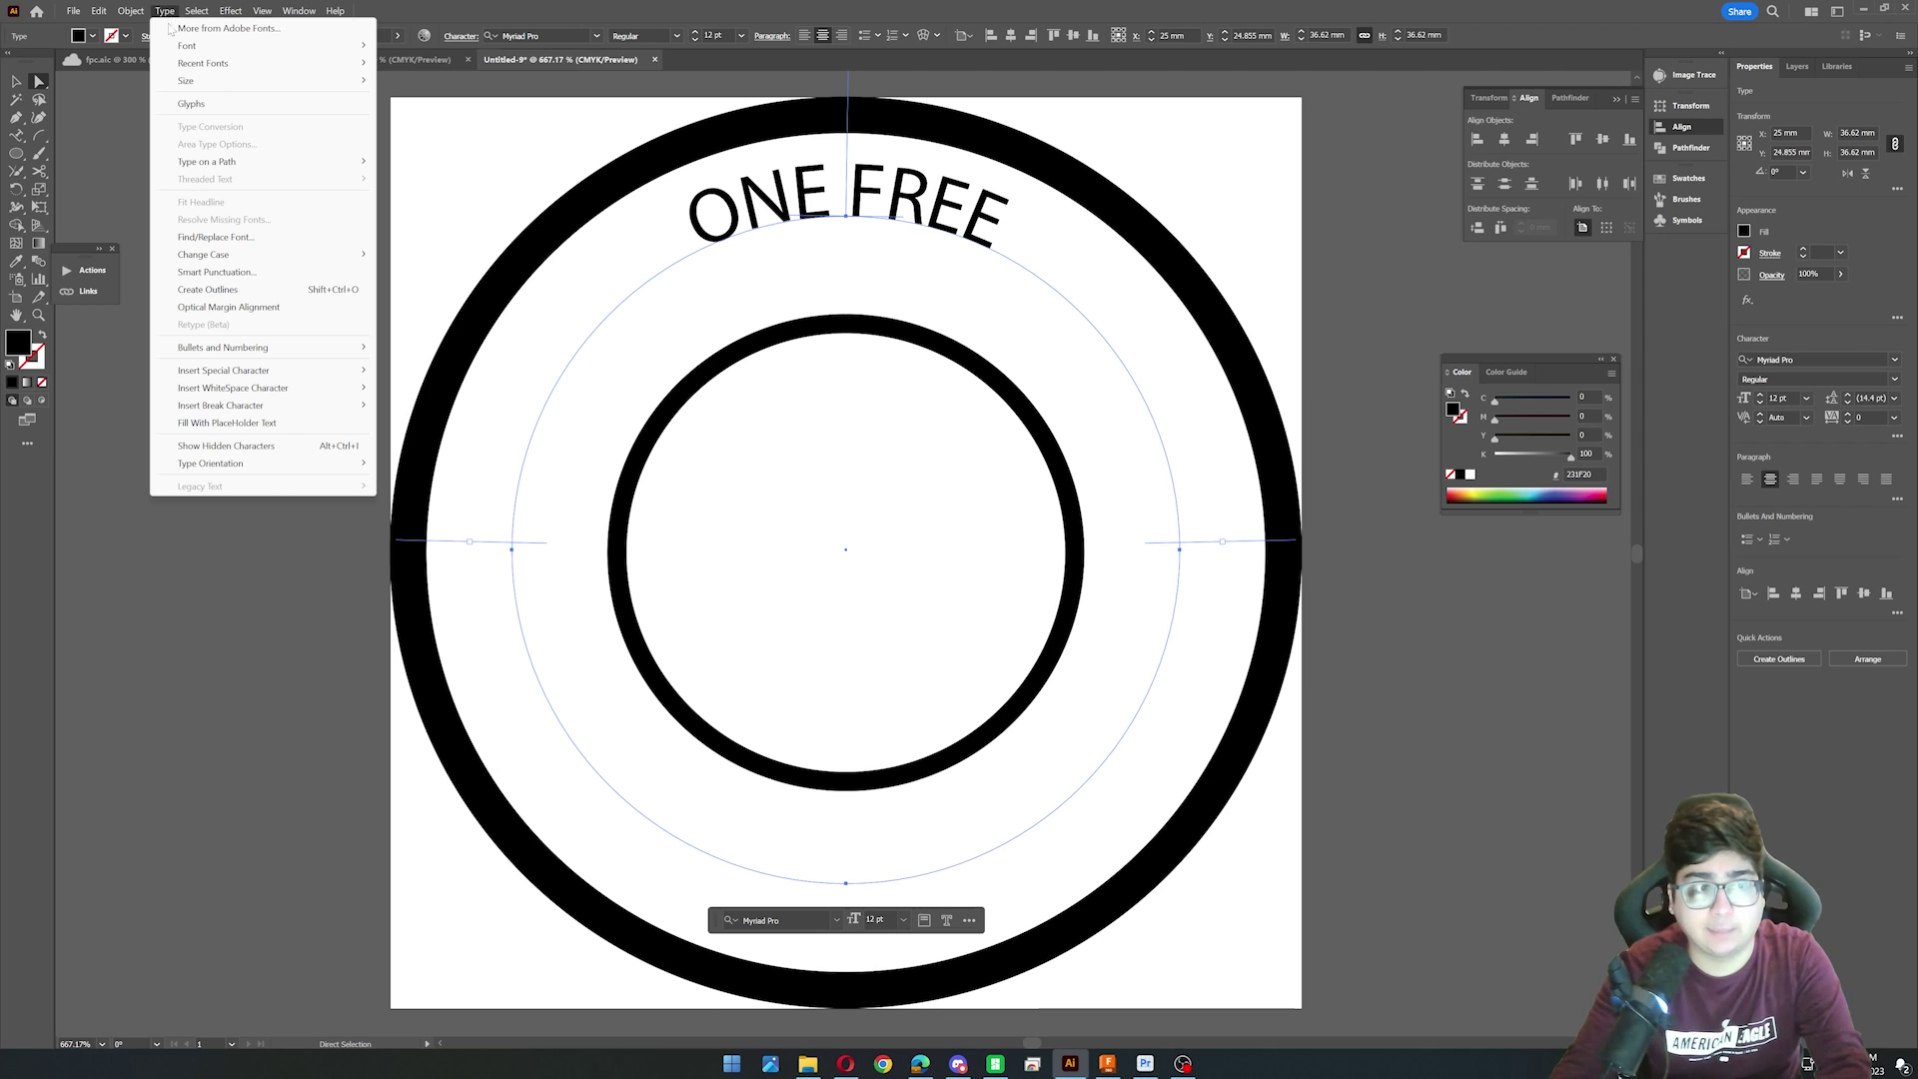
mouse_move(205, 161)
left_click(420, 256)
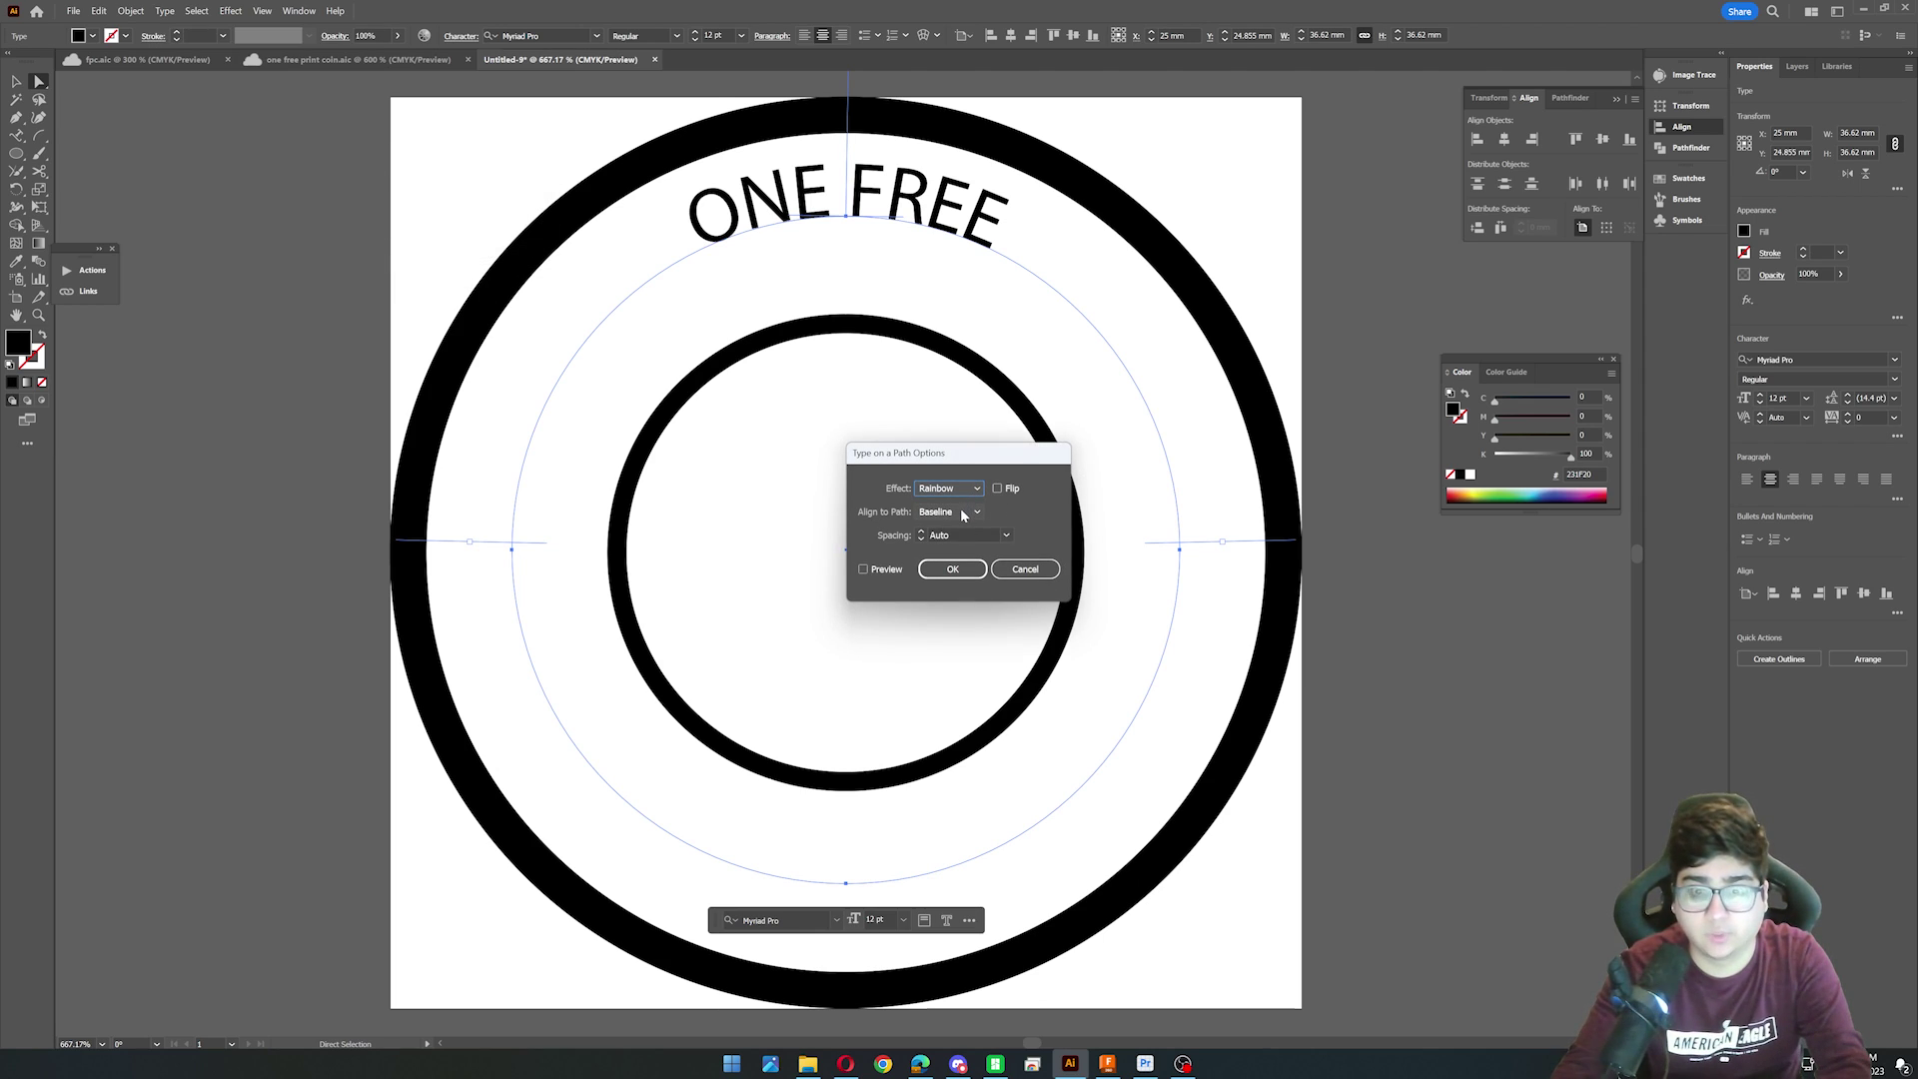
left_click(964, 511)
left_click(949, 566)
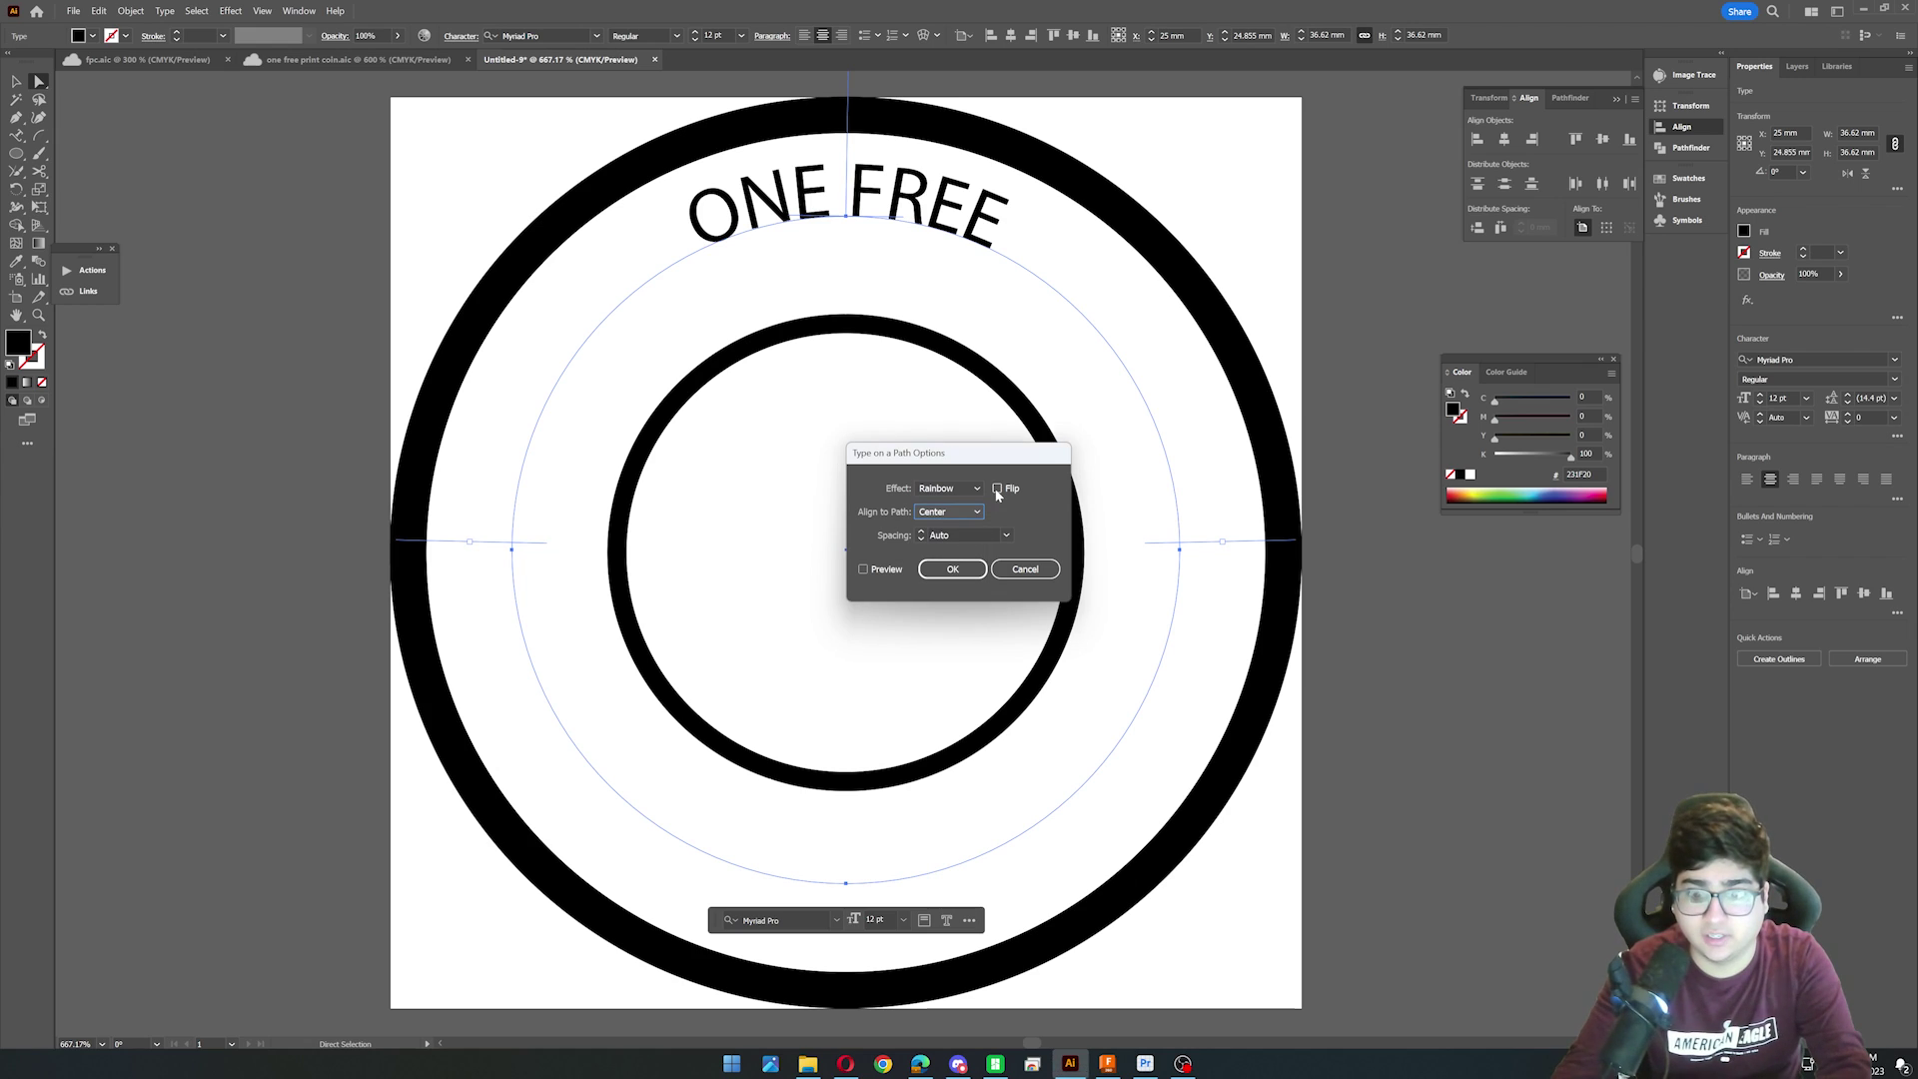
left_click(952, 568)
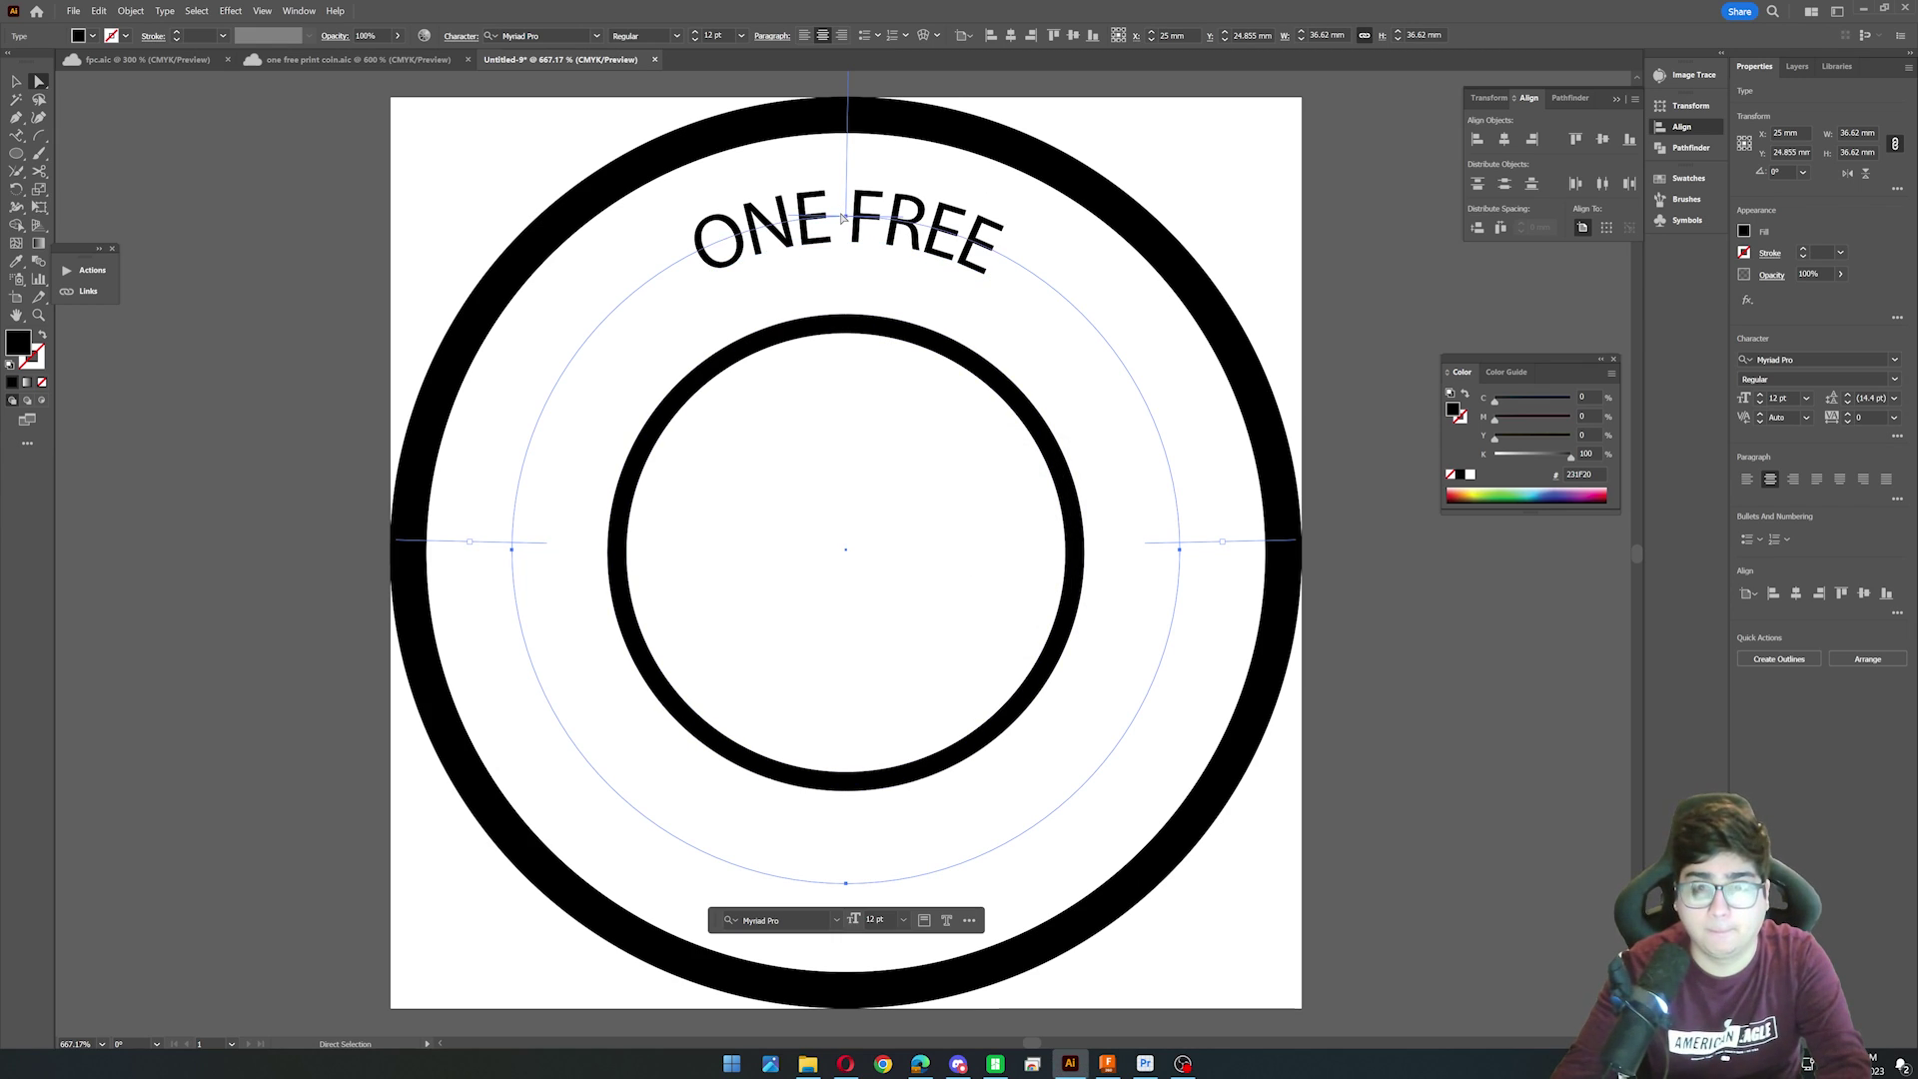
Make ONE FREE Bold at 27 pt with tracking widened to 20.
scroll(696, 35, "up", 7)
left_click(674, 36)
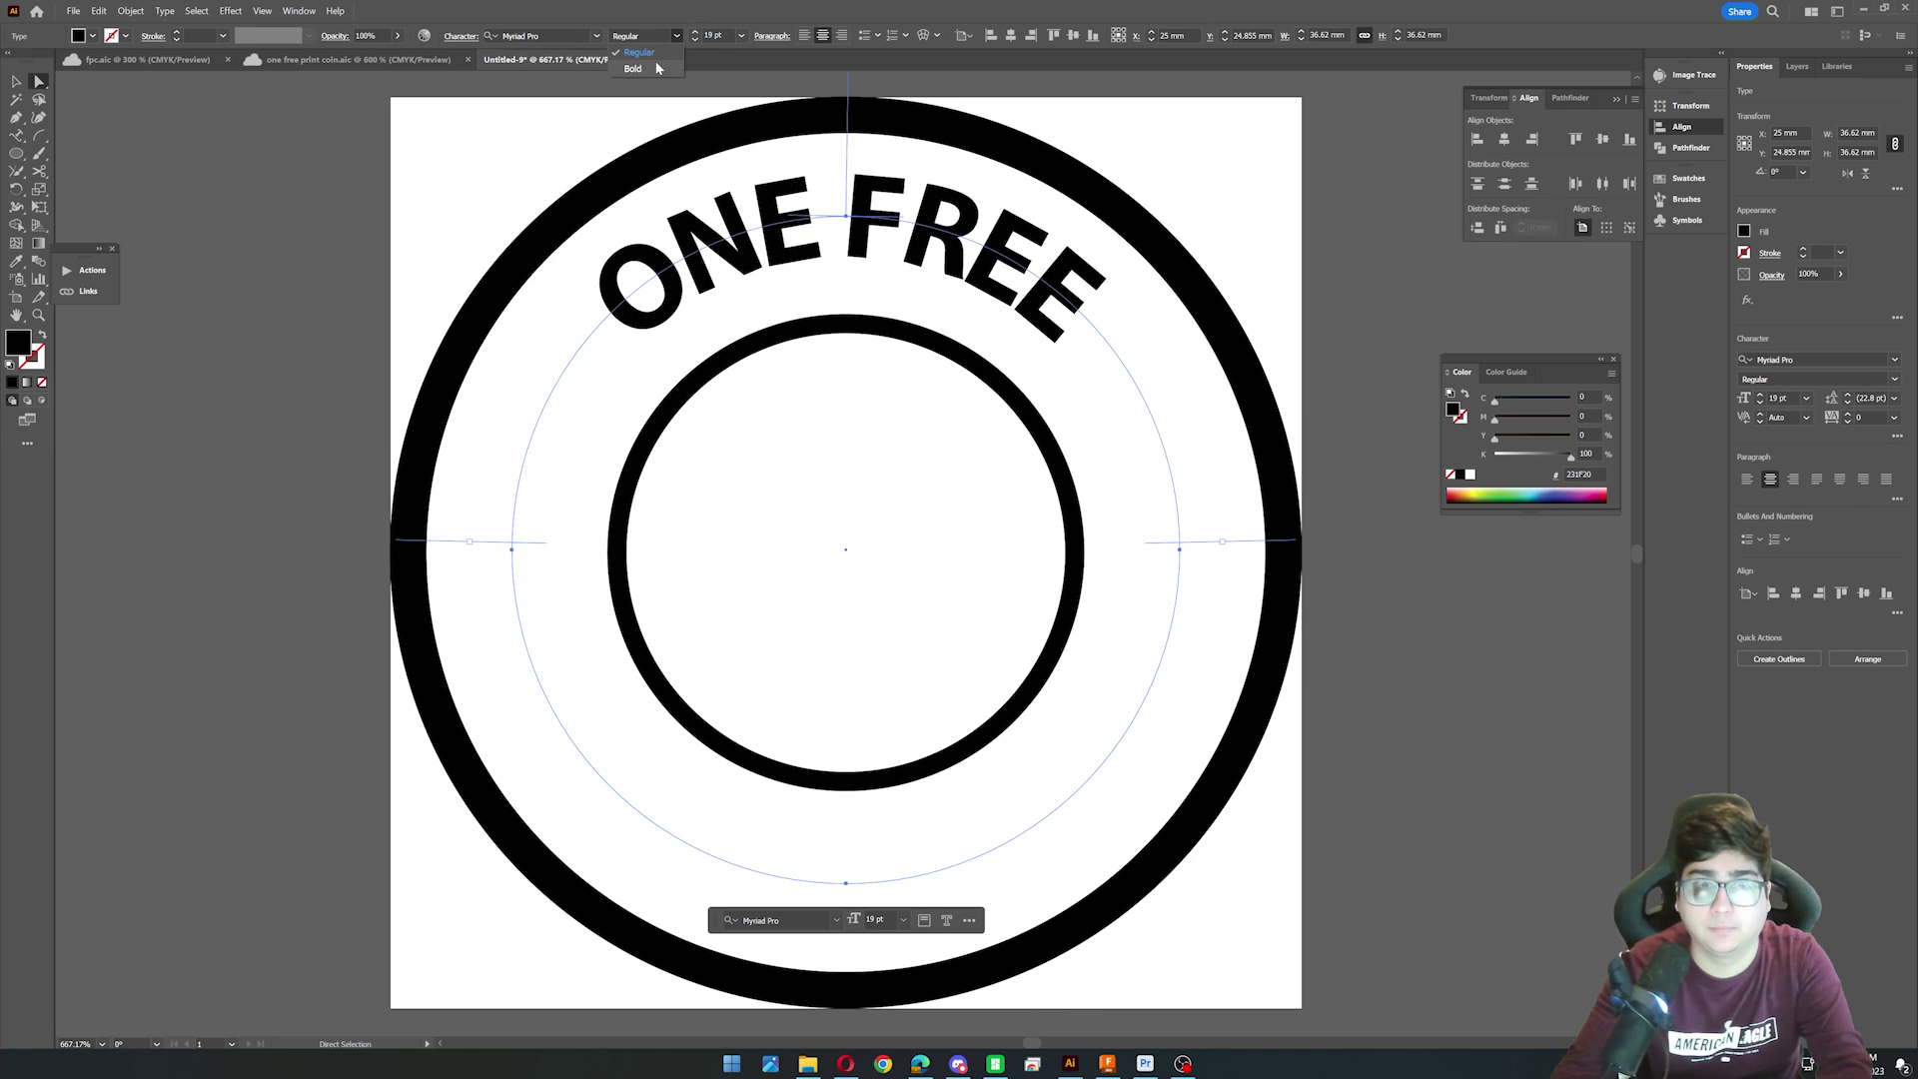
left_click(634, 68)
scroll(697, 36, "up", 5)
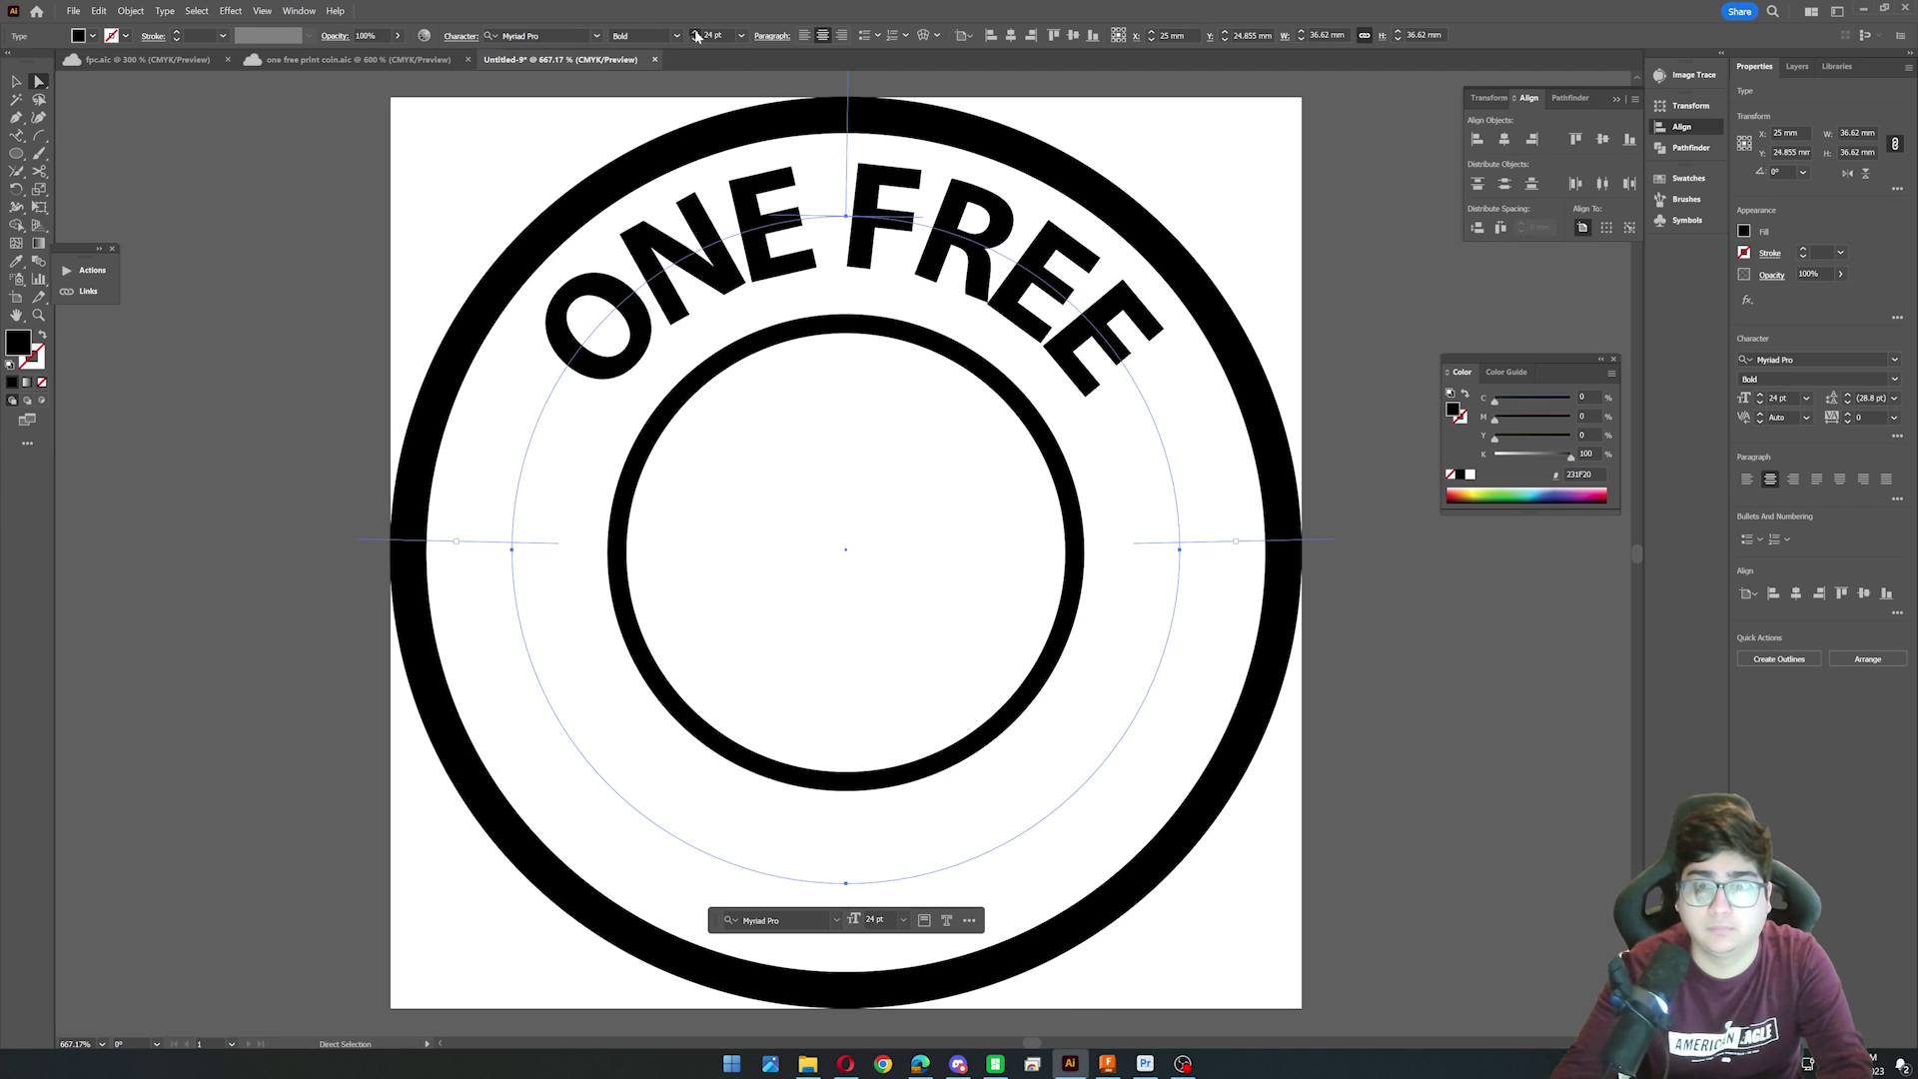
scroll(696, 35, "up", 3)
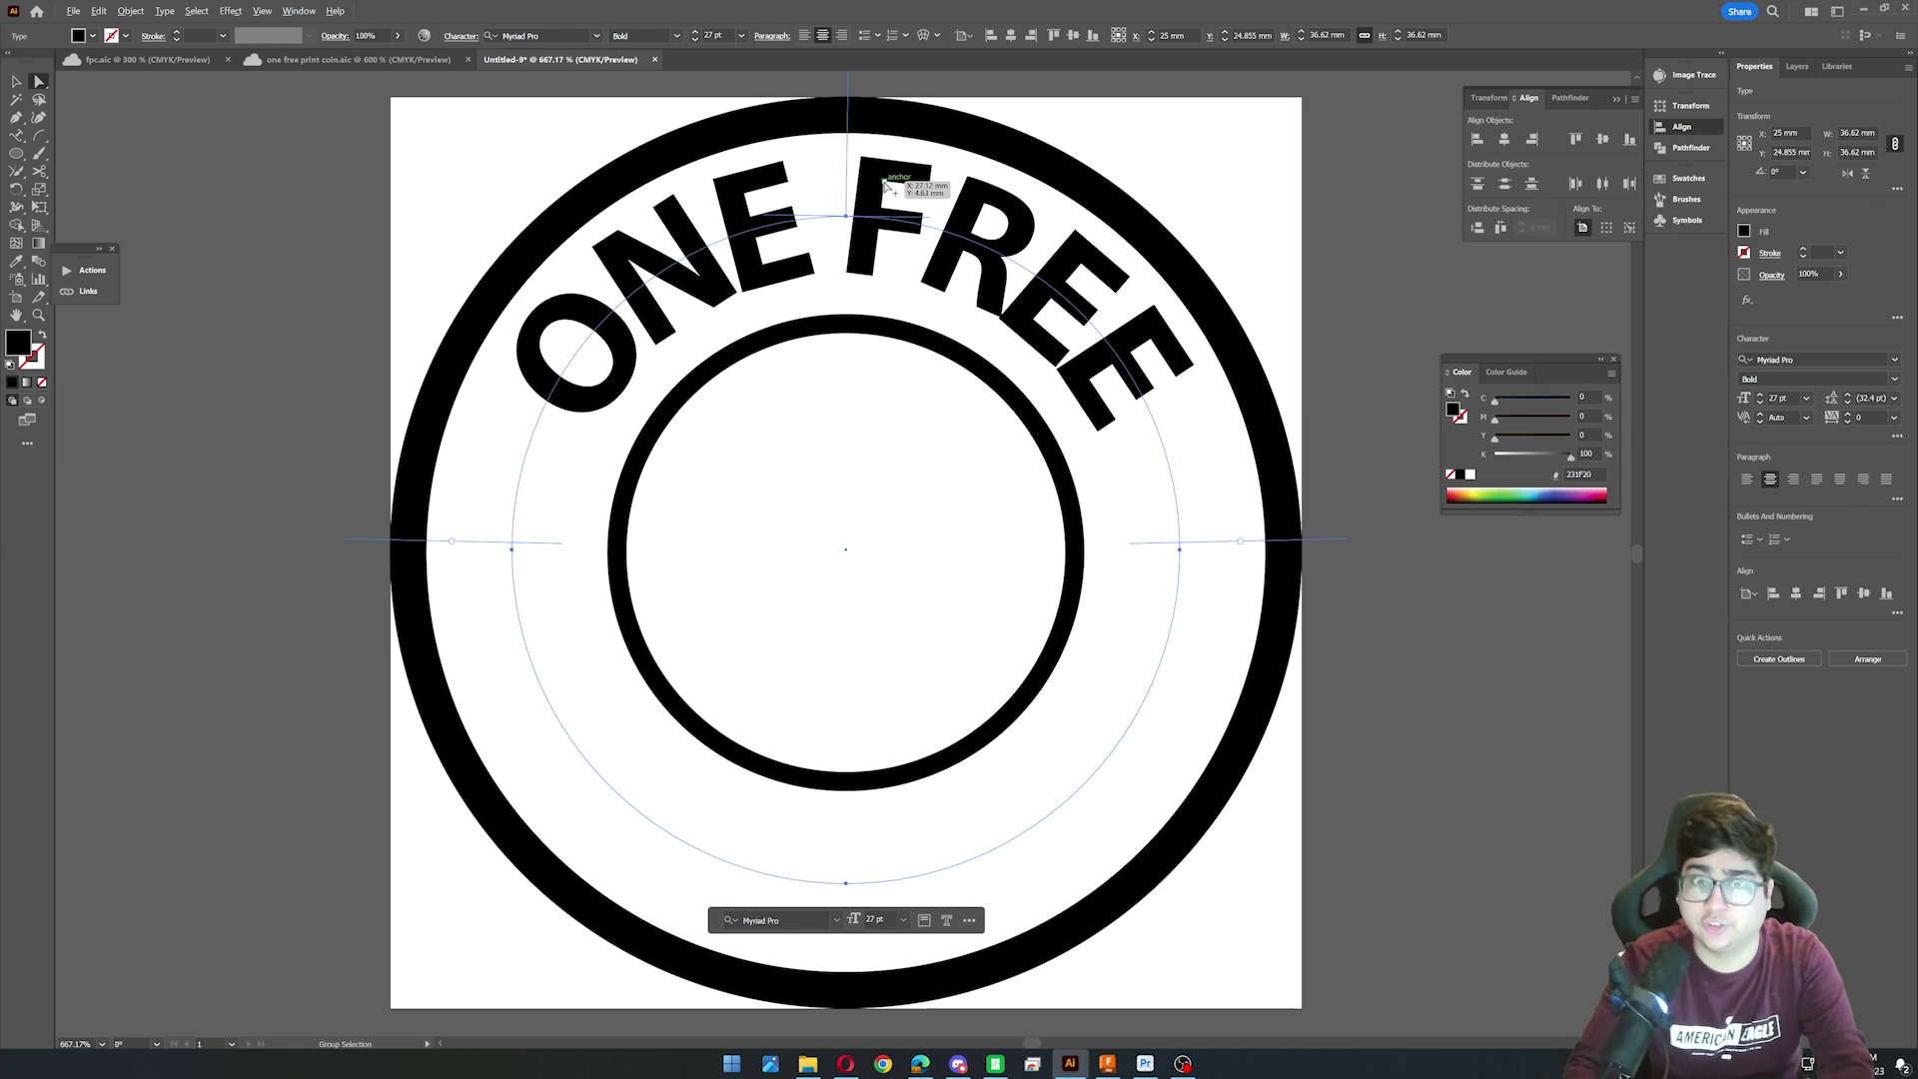
key("alt+Right")
key("alt+Right")
key("alt+Right")
key("alt+Right")
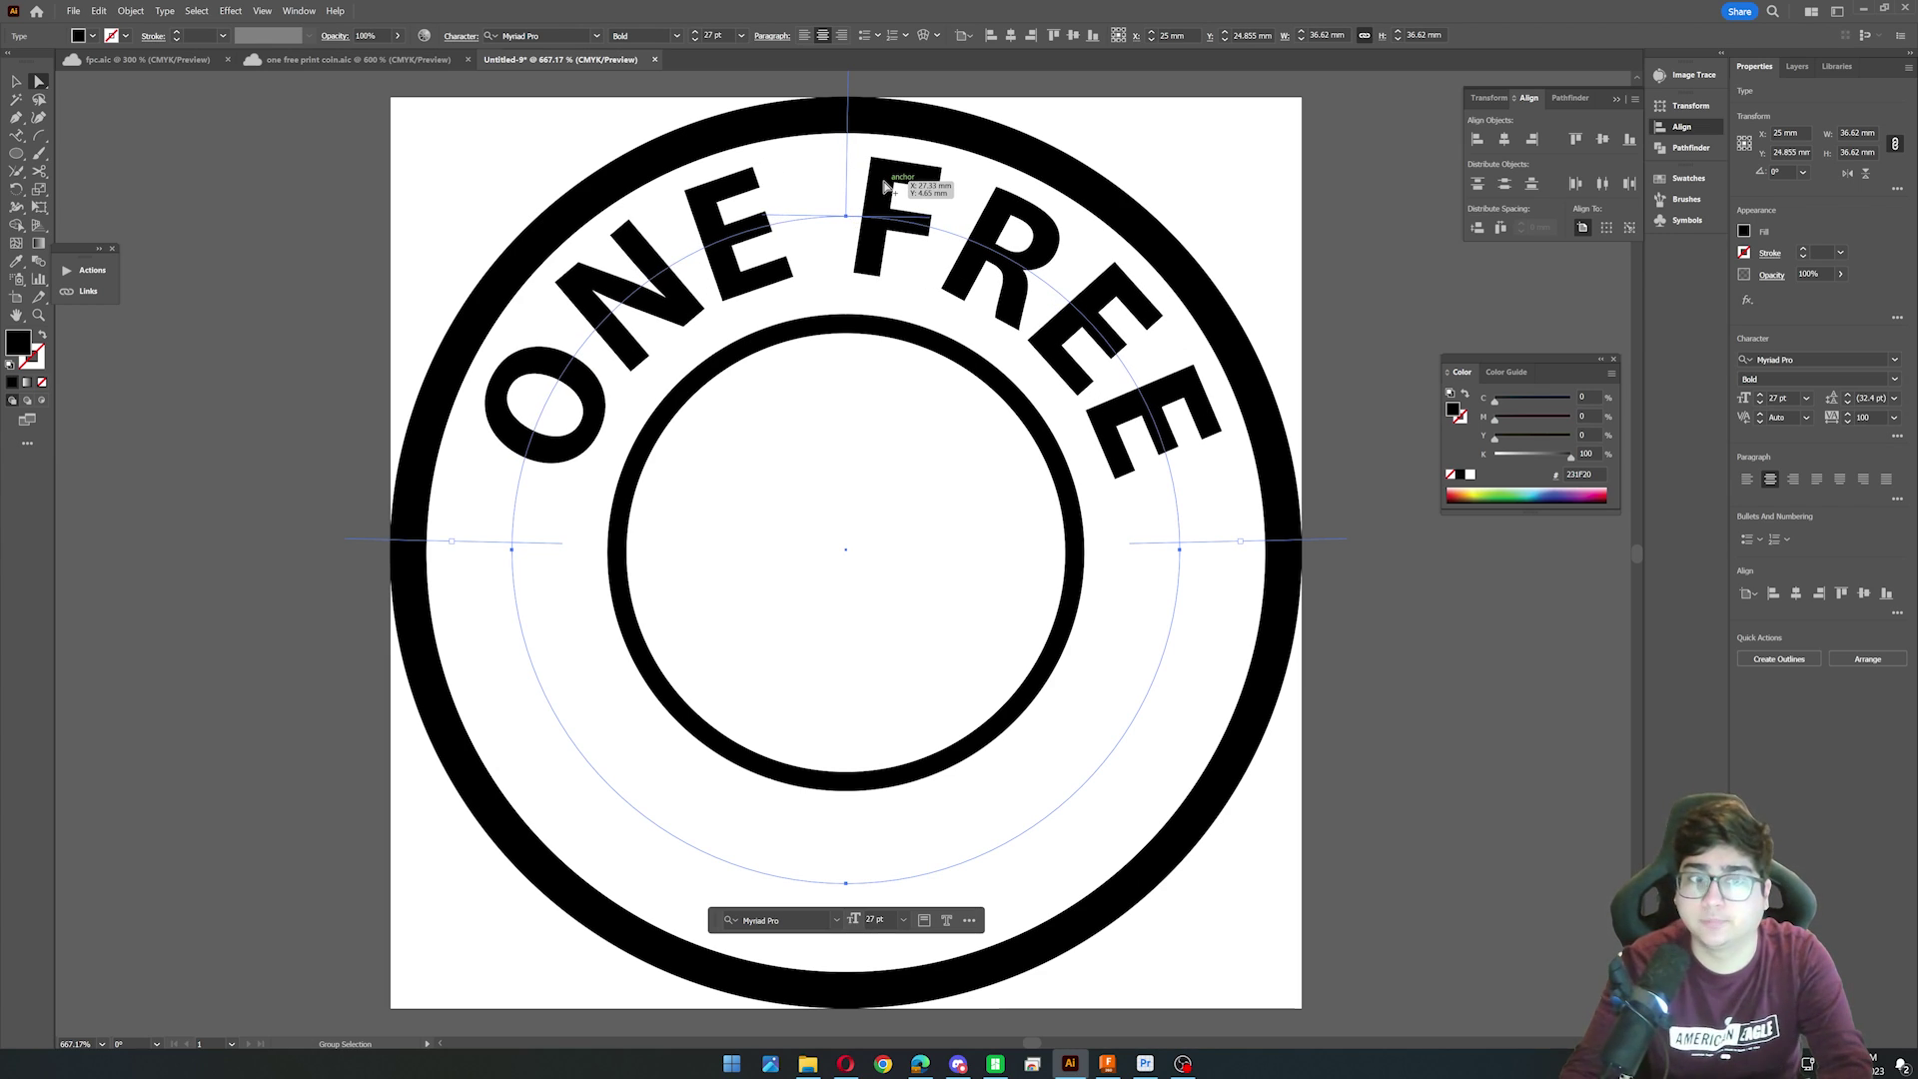
left_click(1197, 207)
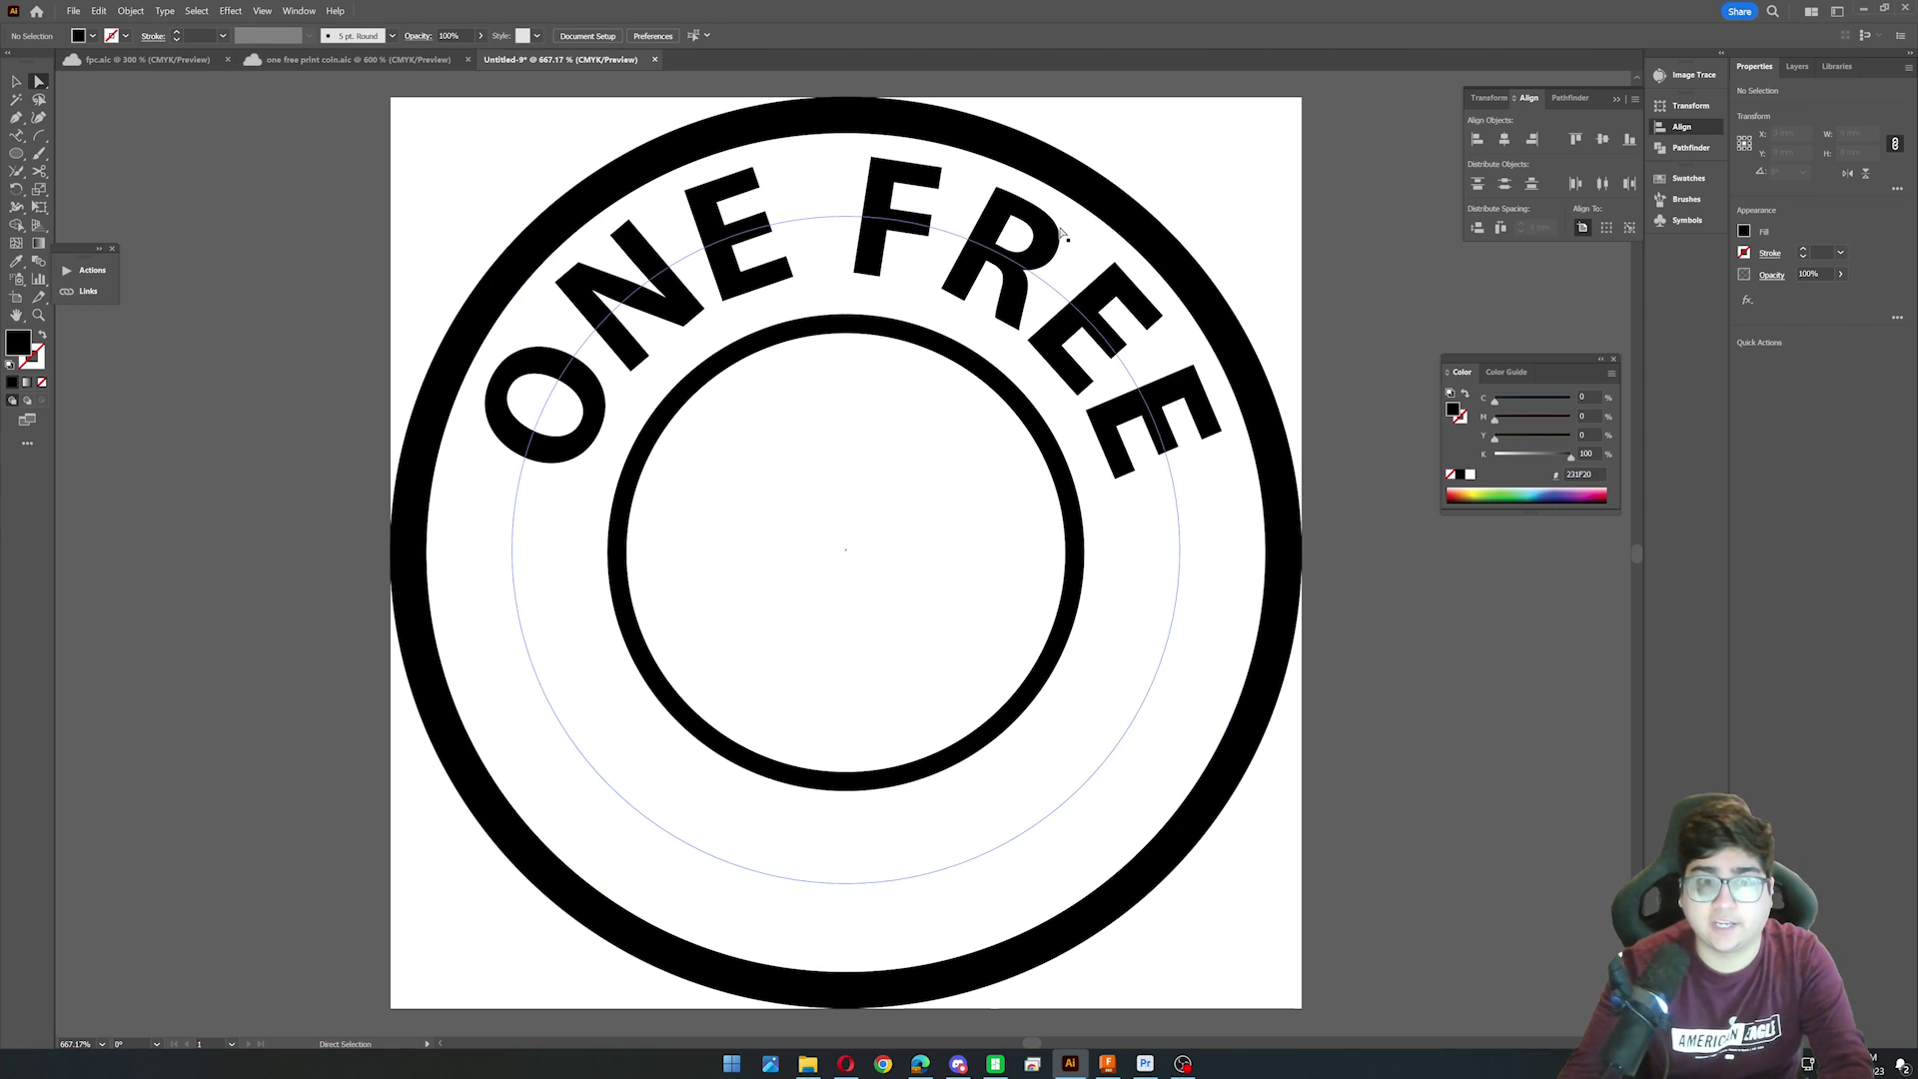
Duplicate the ONE FREE path text and flip the copy to the other side of the path.
left_click_drag(1017, 261, 1009, 469, "alt")
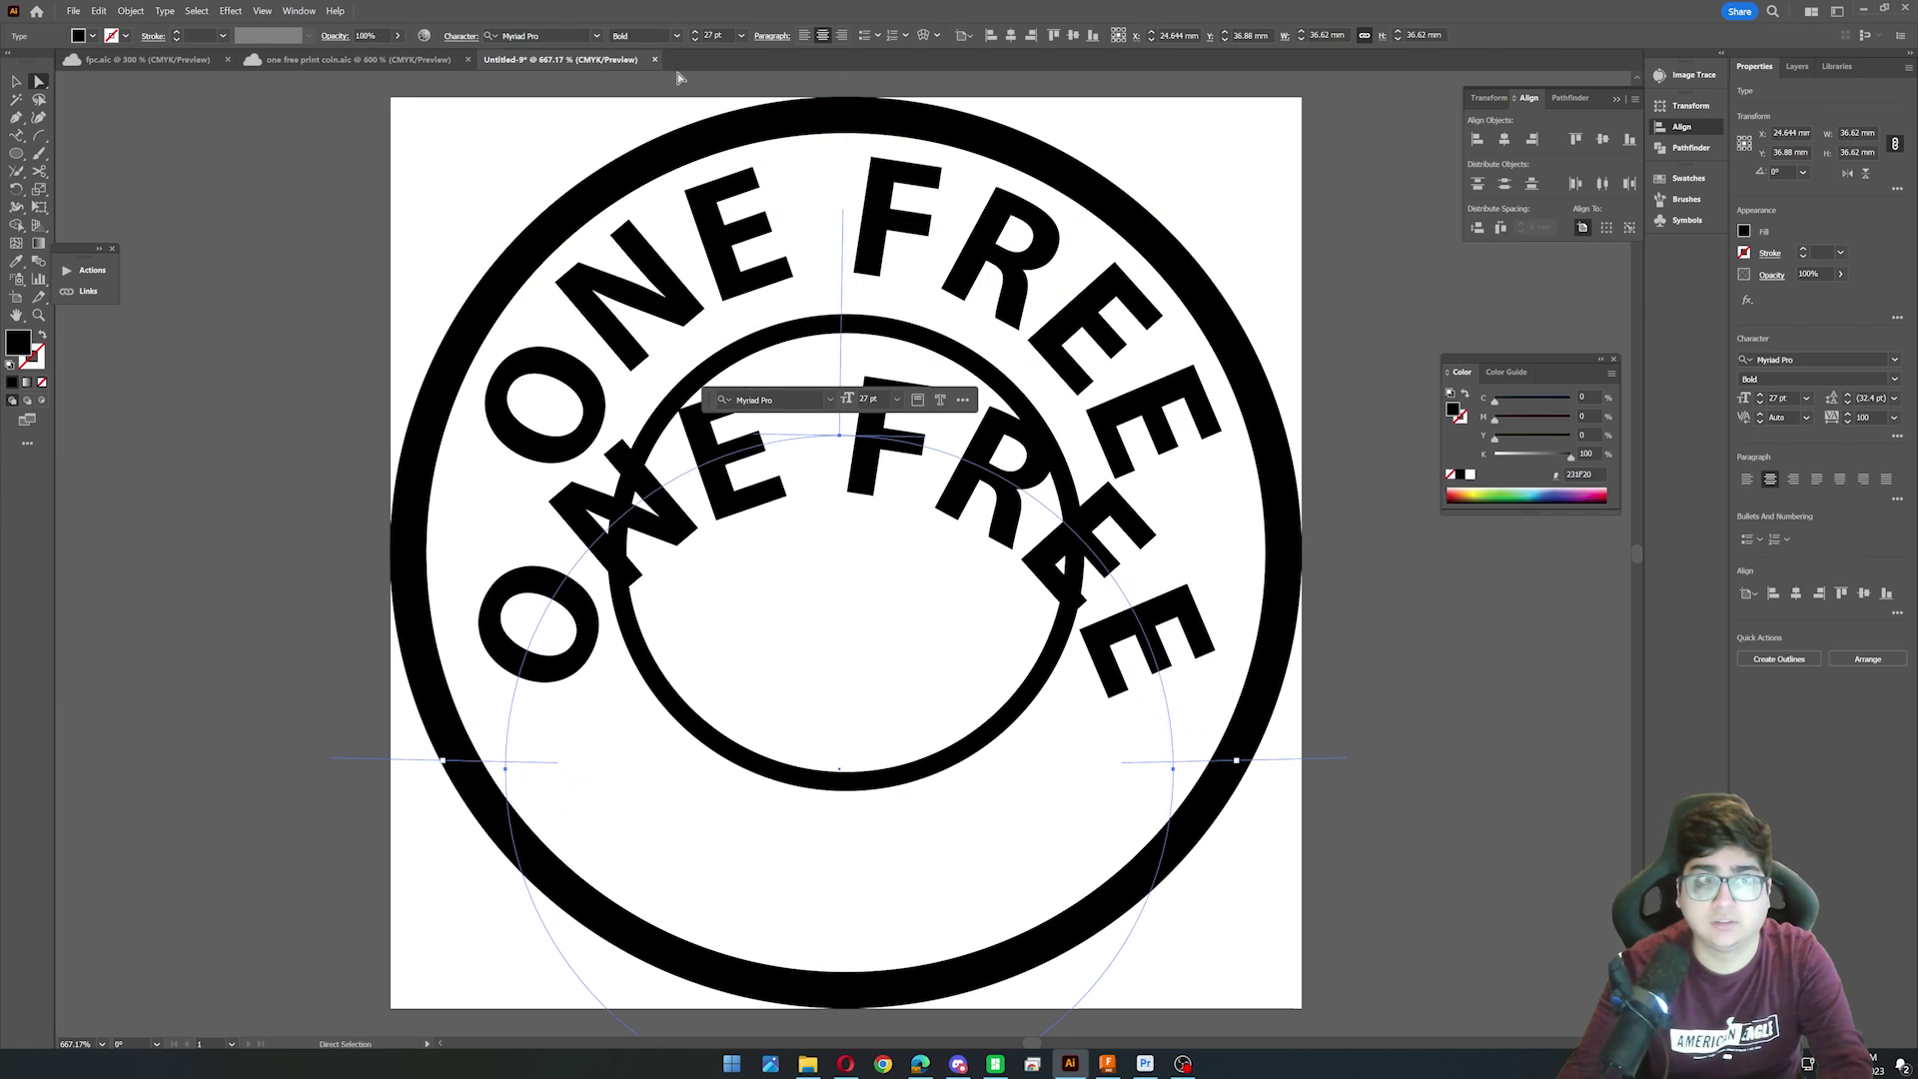
left_click(167, 11)
mouse_move(250, 162)
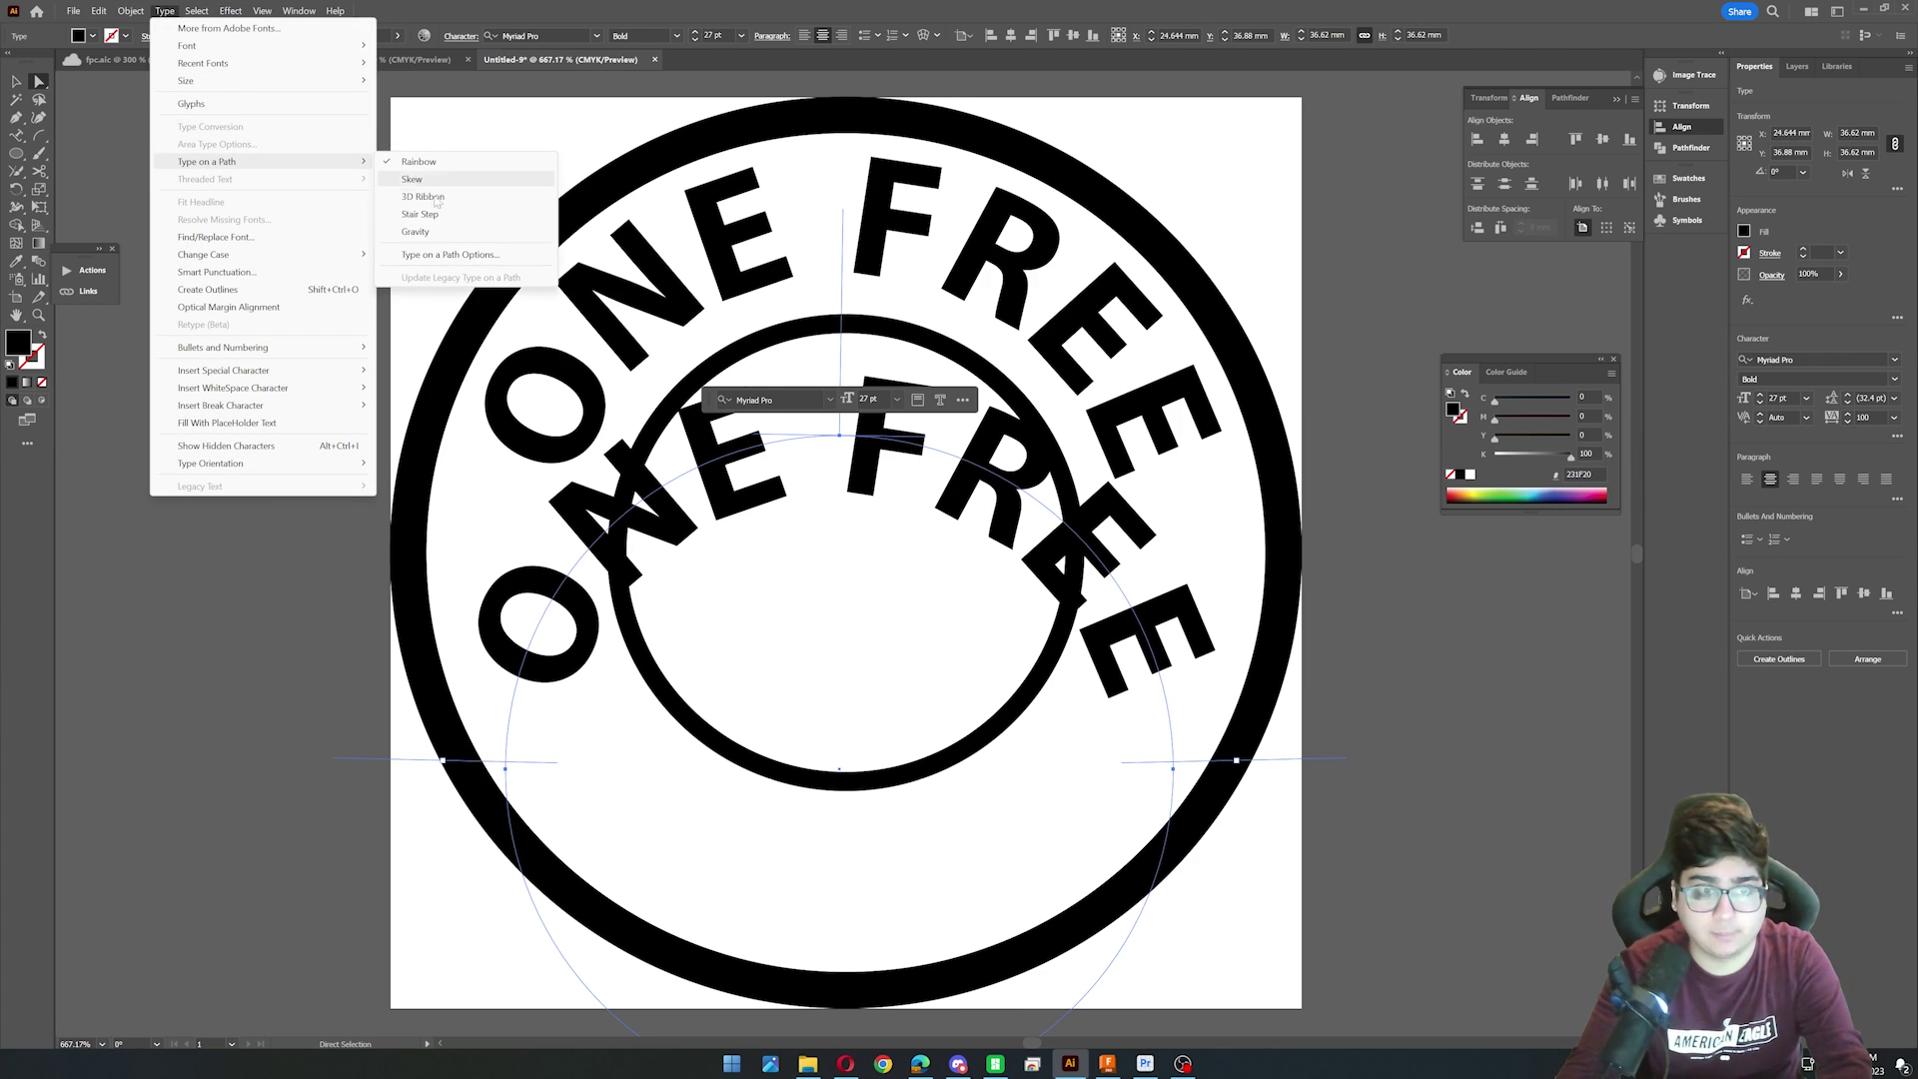
left_click(470, 256)
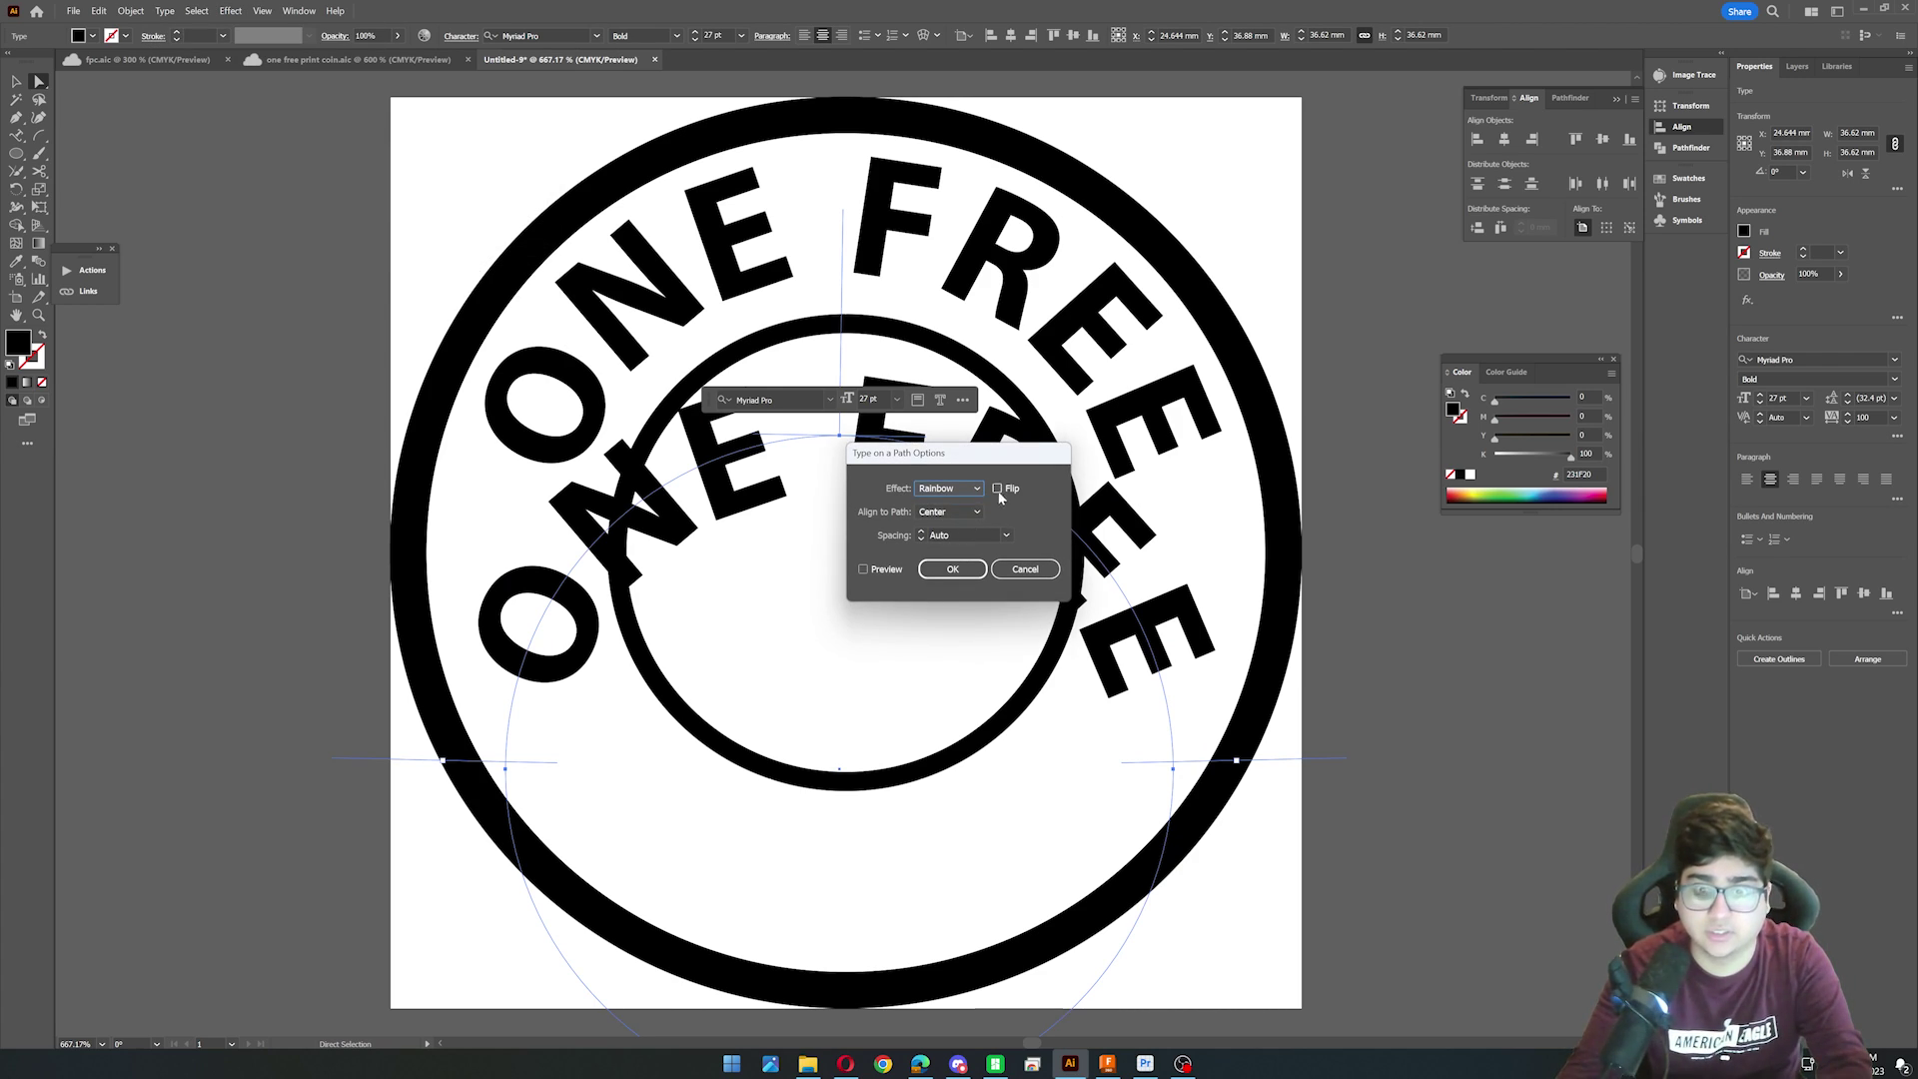
left_click(997, 489)
left_click(950, 568)
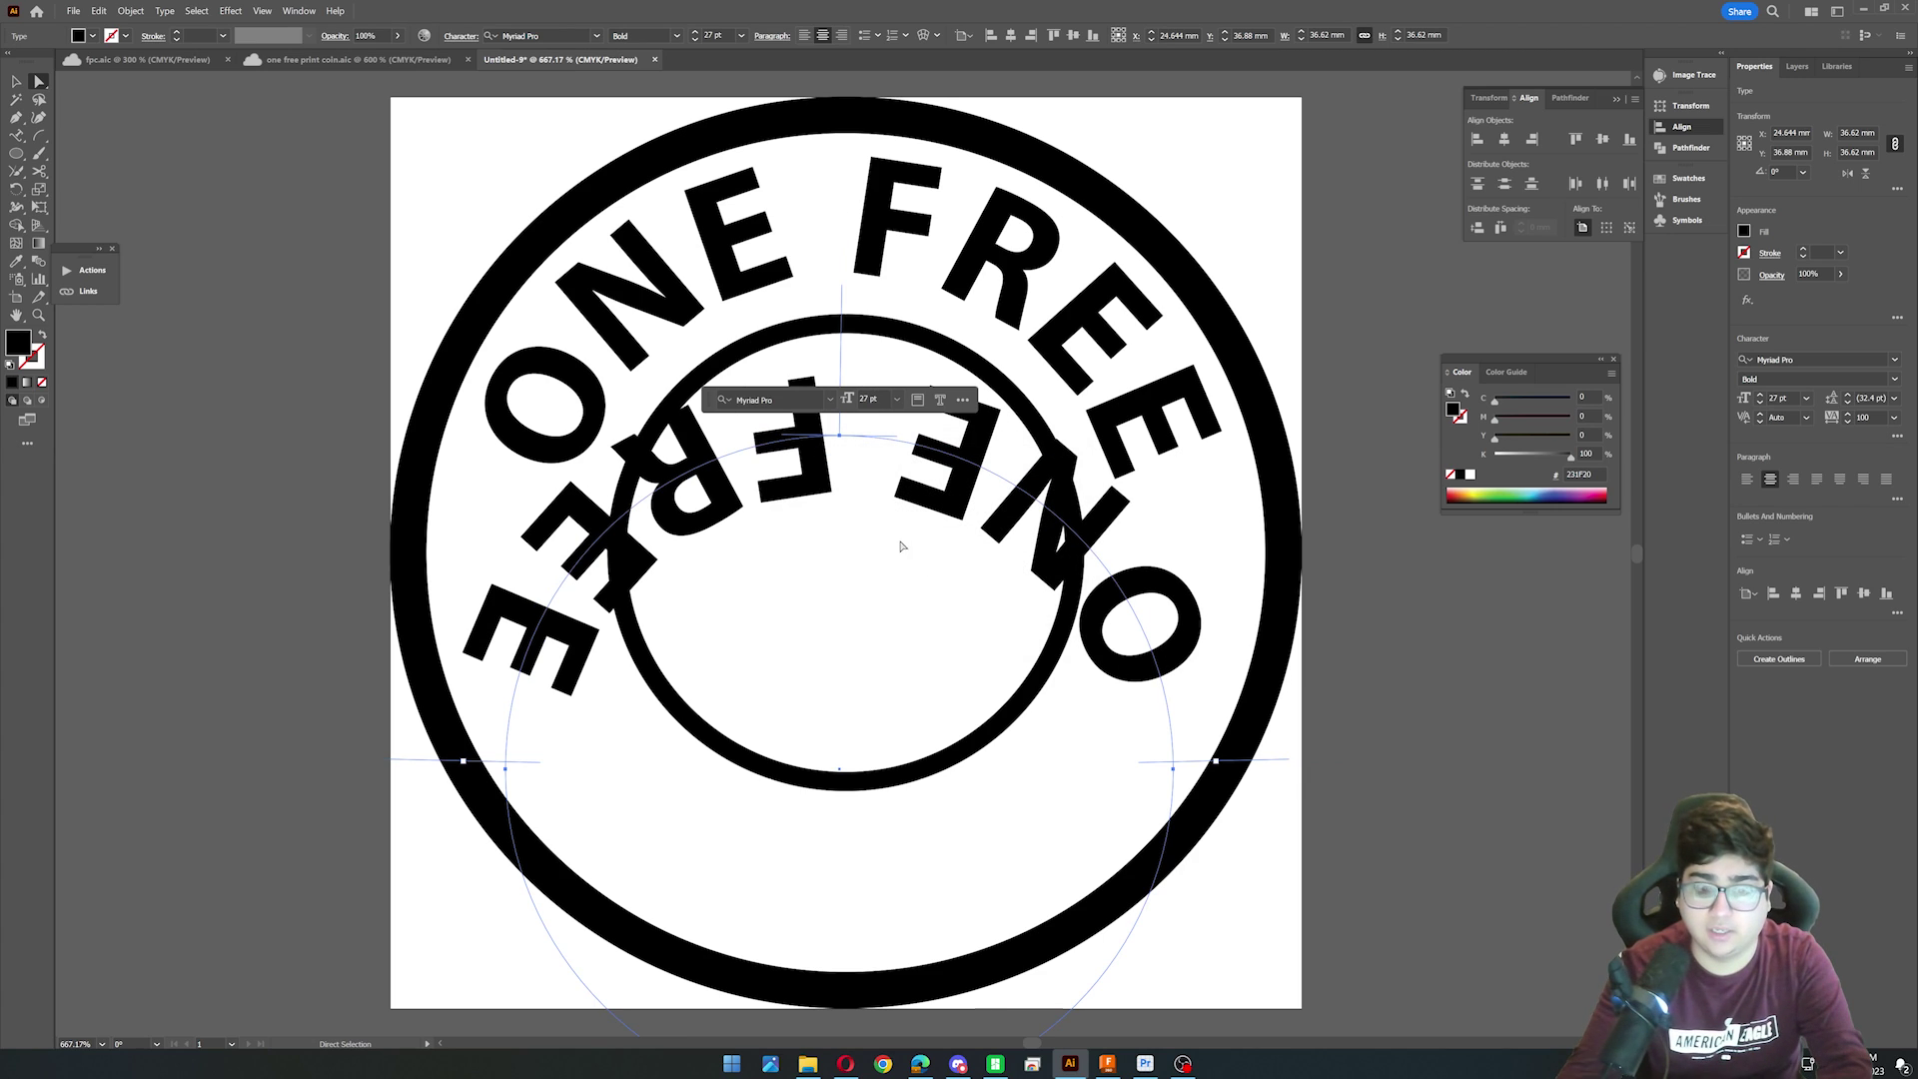
Rotate the copied text 180° to the bottom and centre it on the coin.
key("ctrl+minus")
key("ctrl+minus")
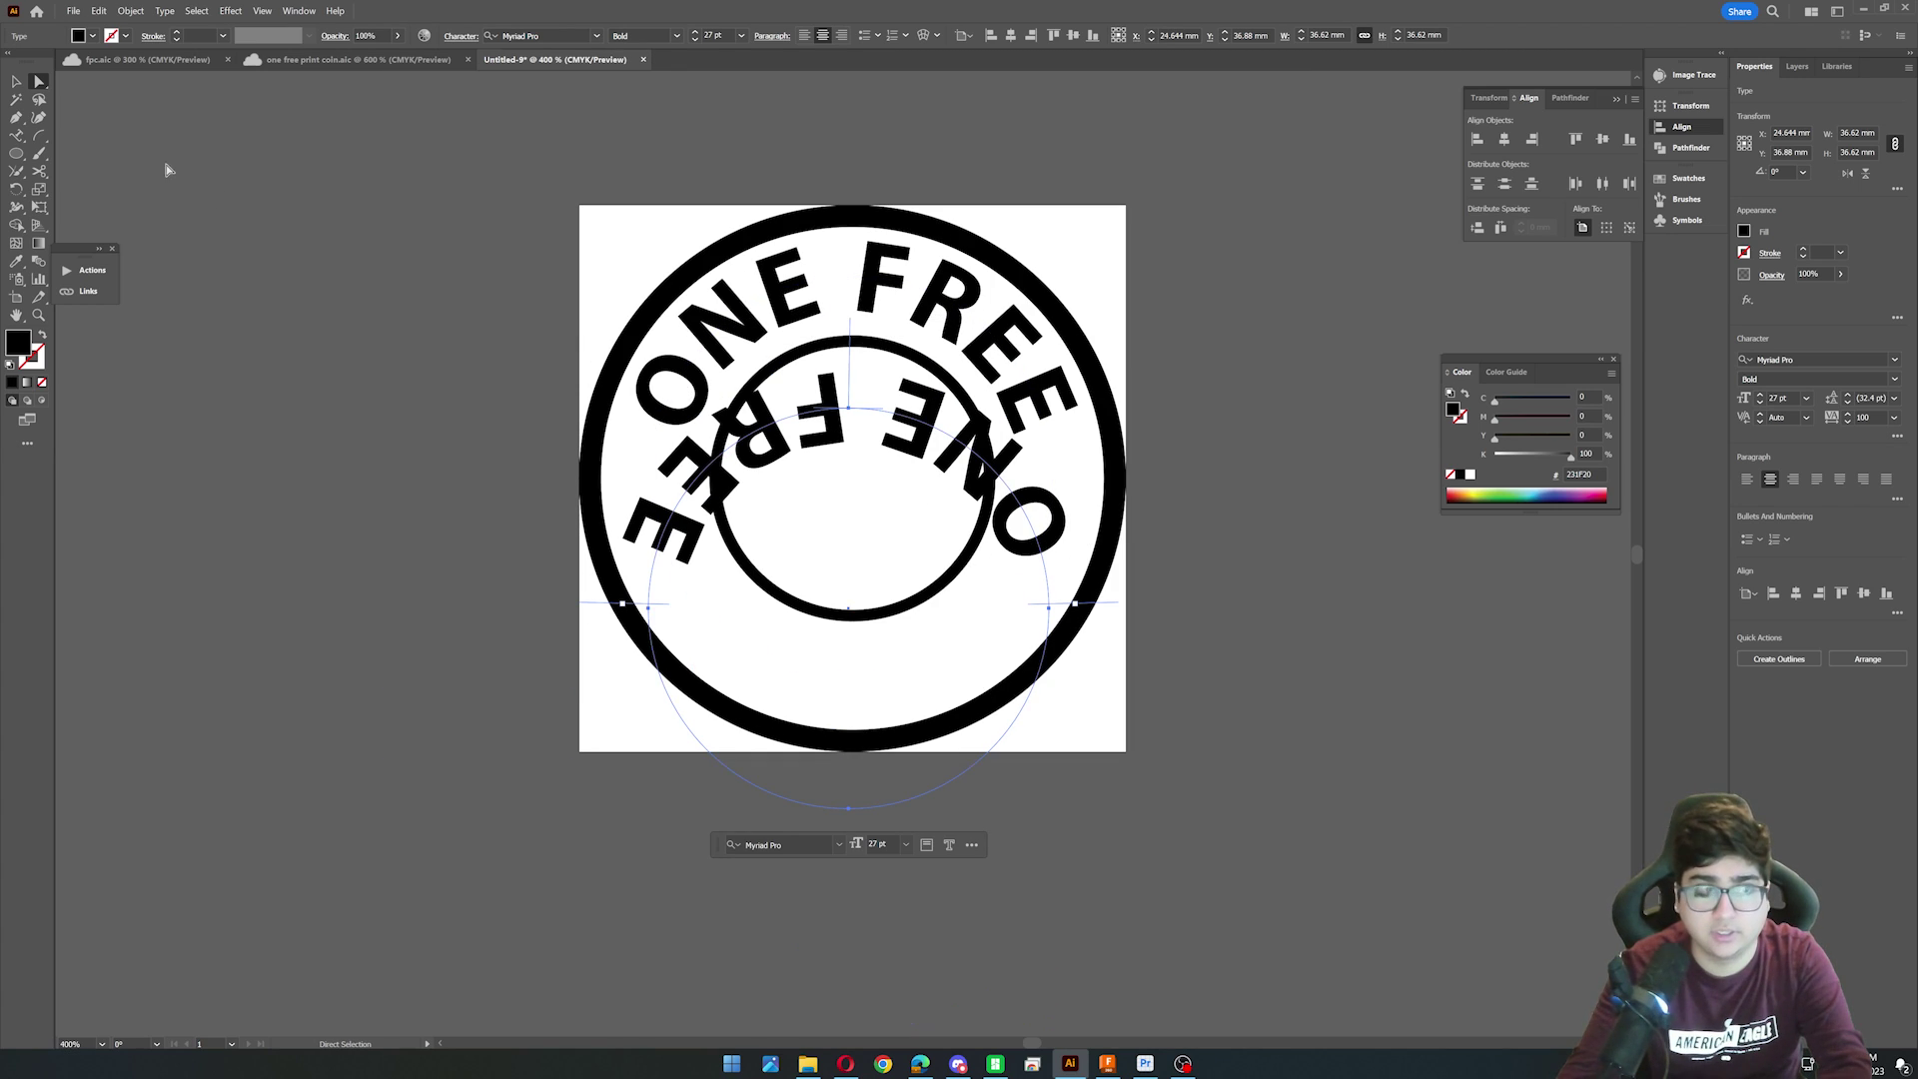
key("v")
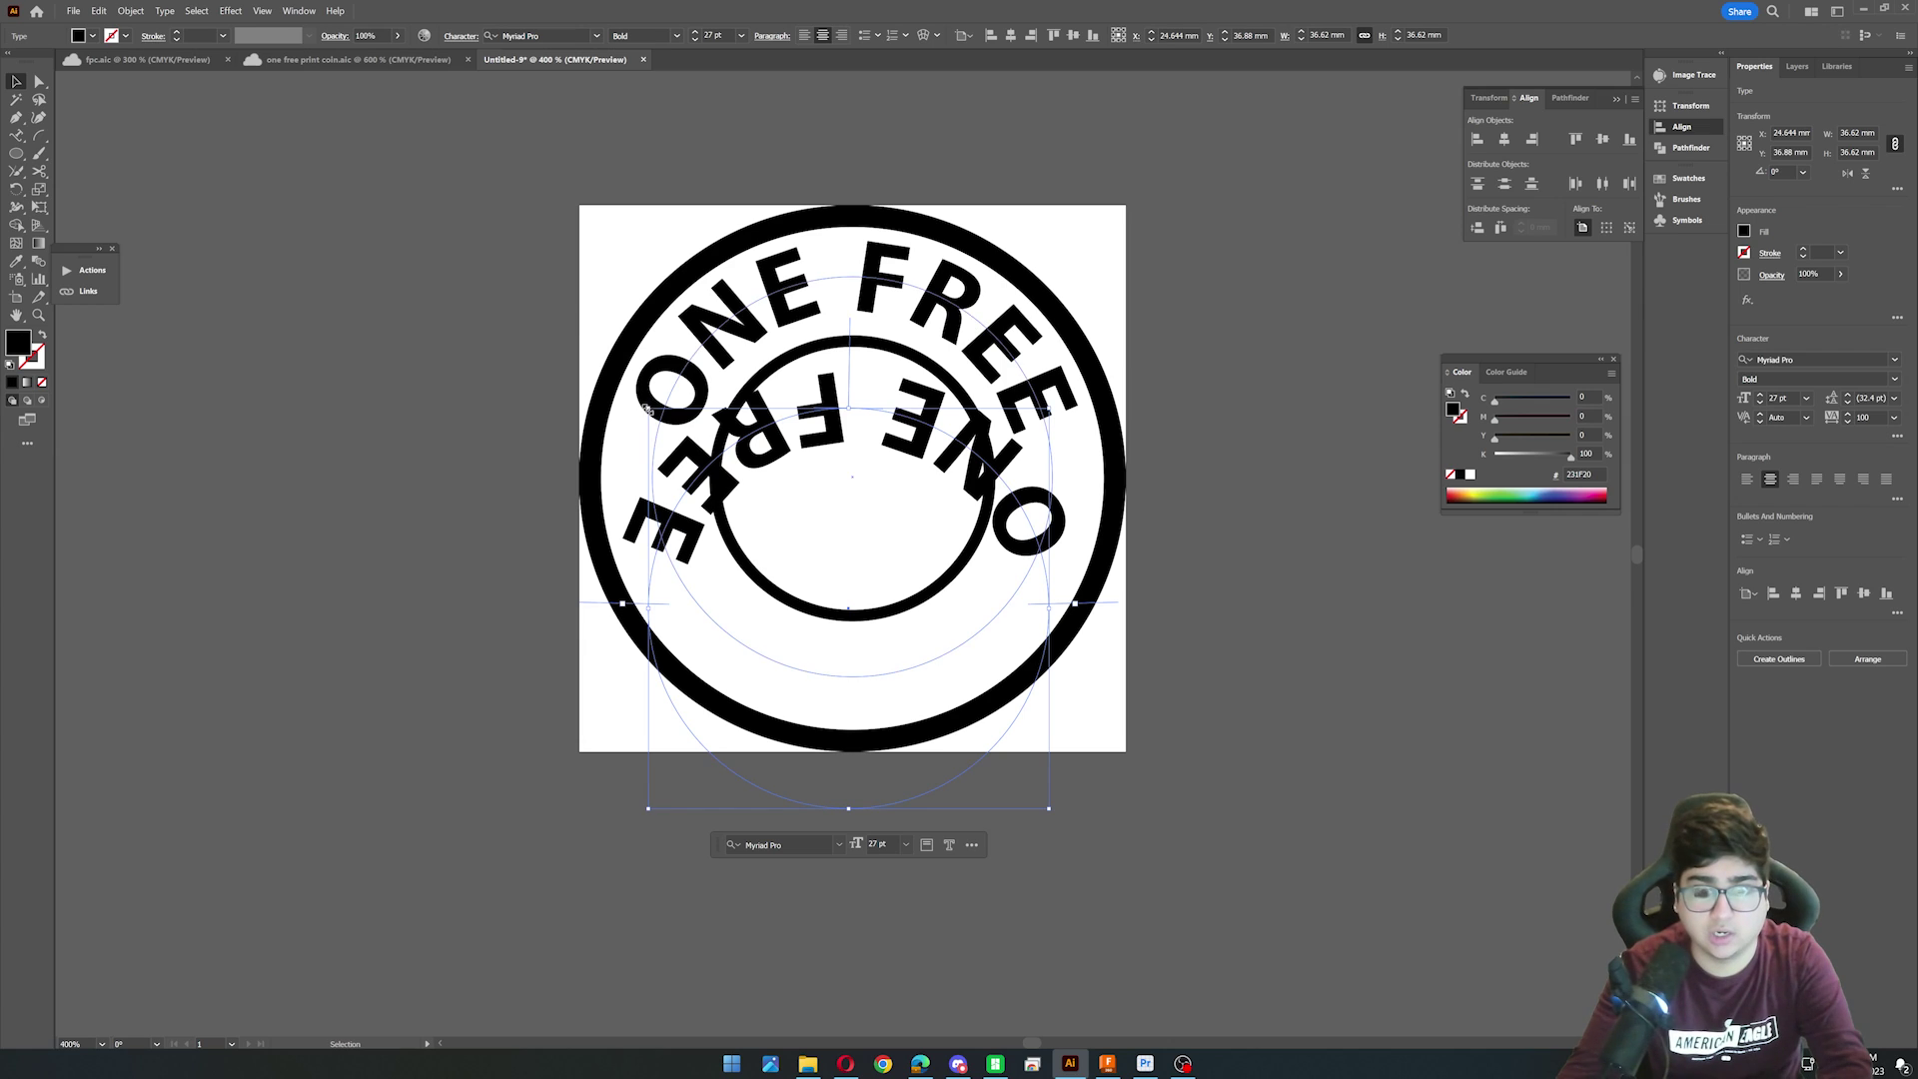
left_click_drag(645, 402, 1025, 606)
left_click(1505, 139)
left_click(1602, 141)
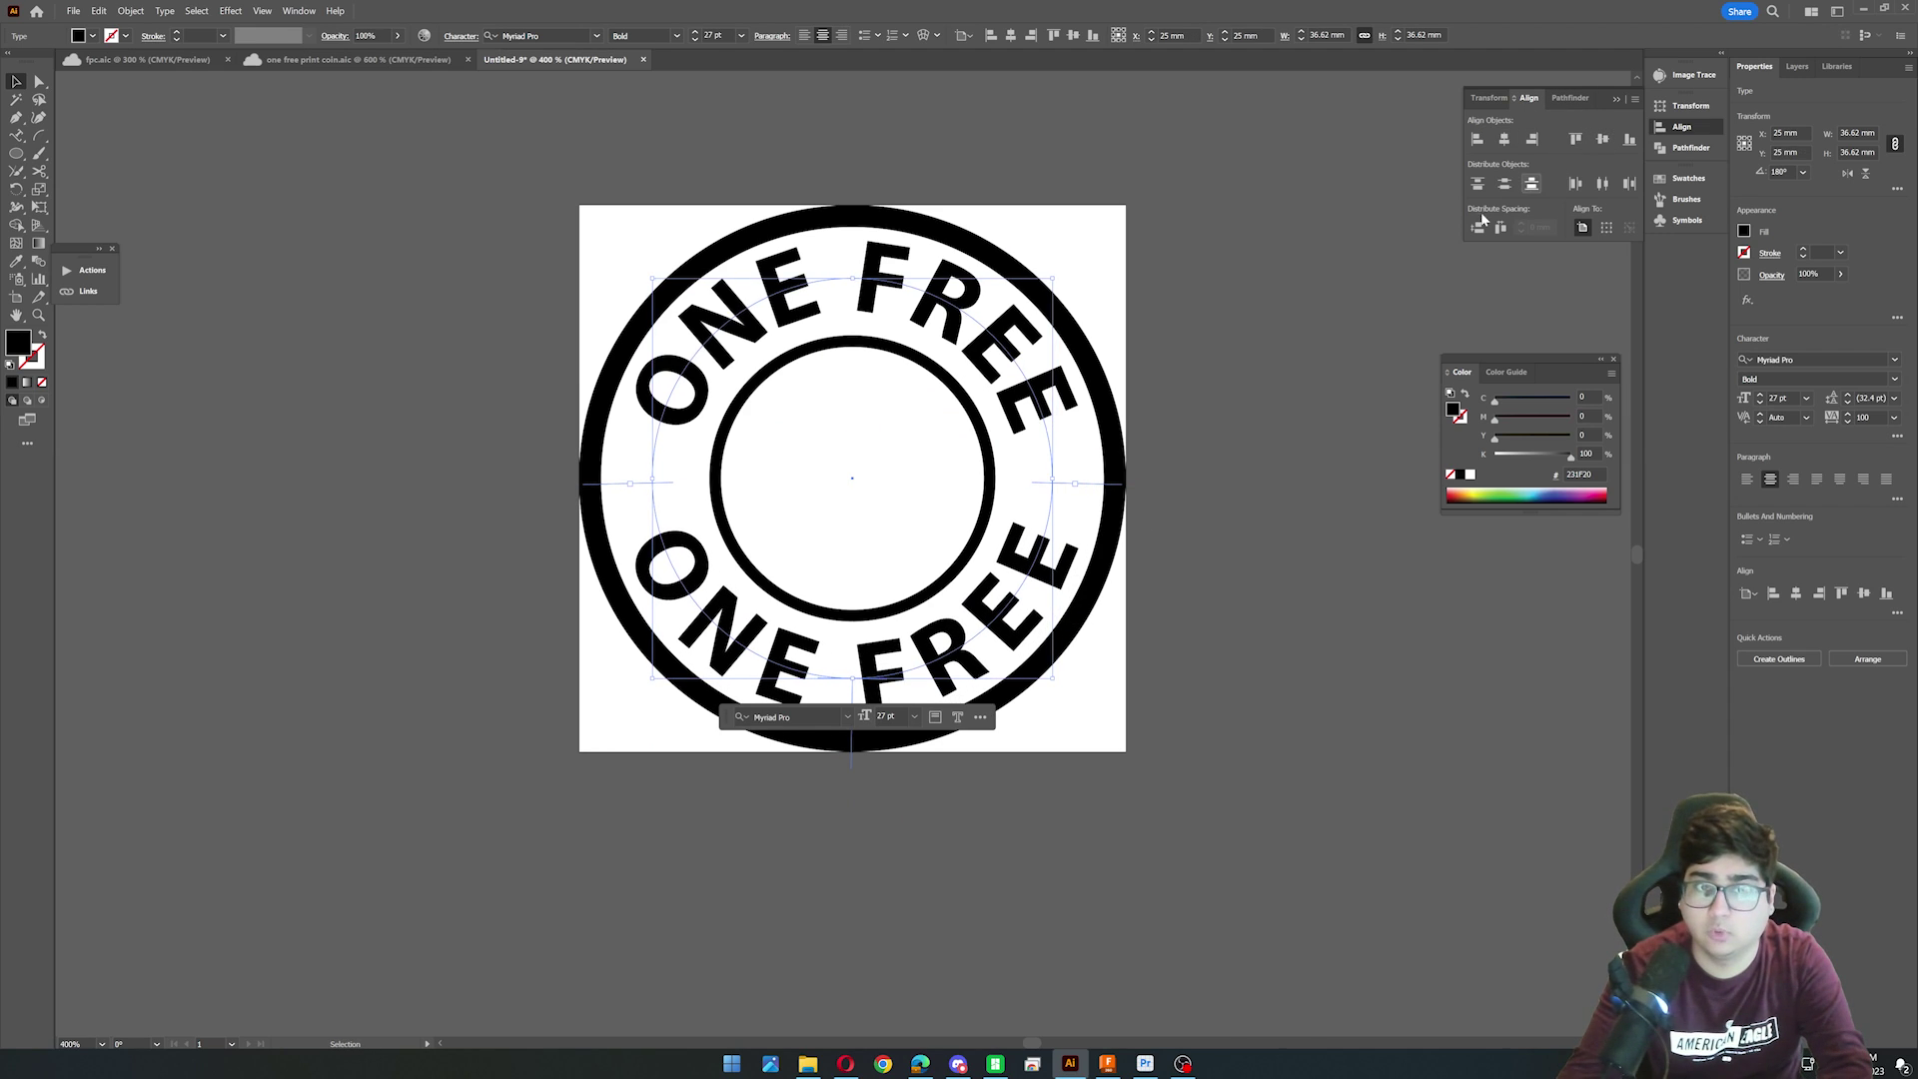
left_click(1159, 424)
scroll(696, 404, "up", 1)
scroll(696, 405, "up", 2)
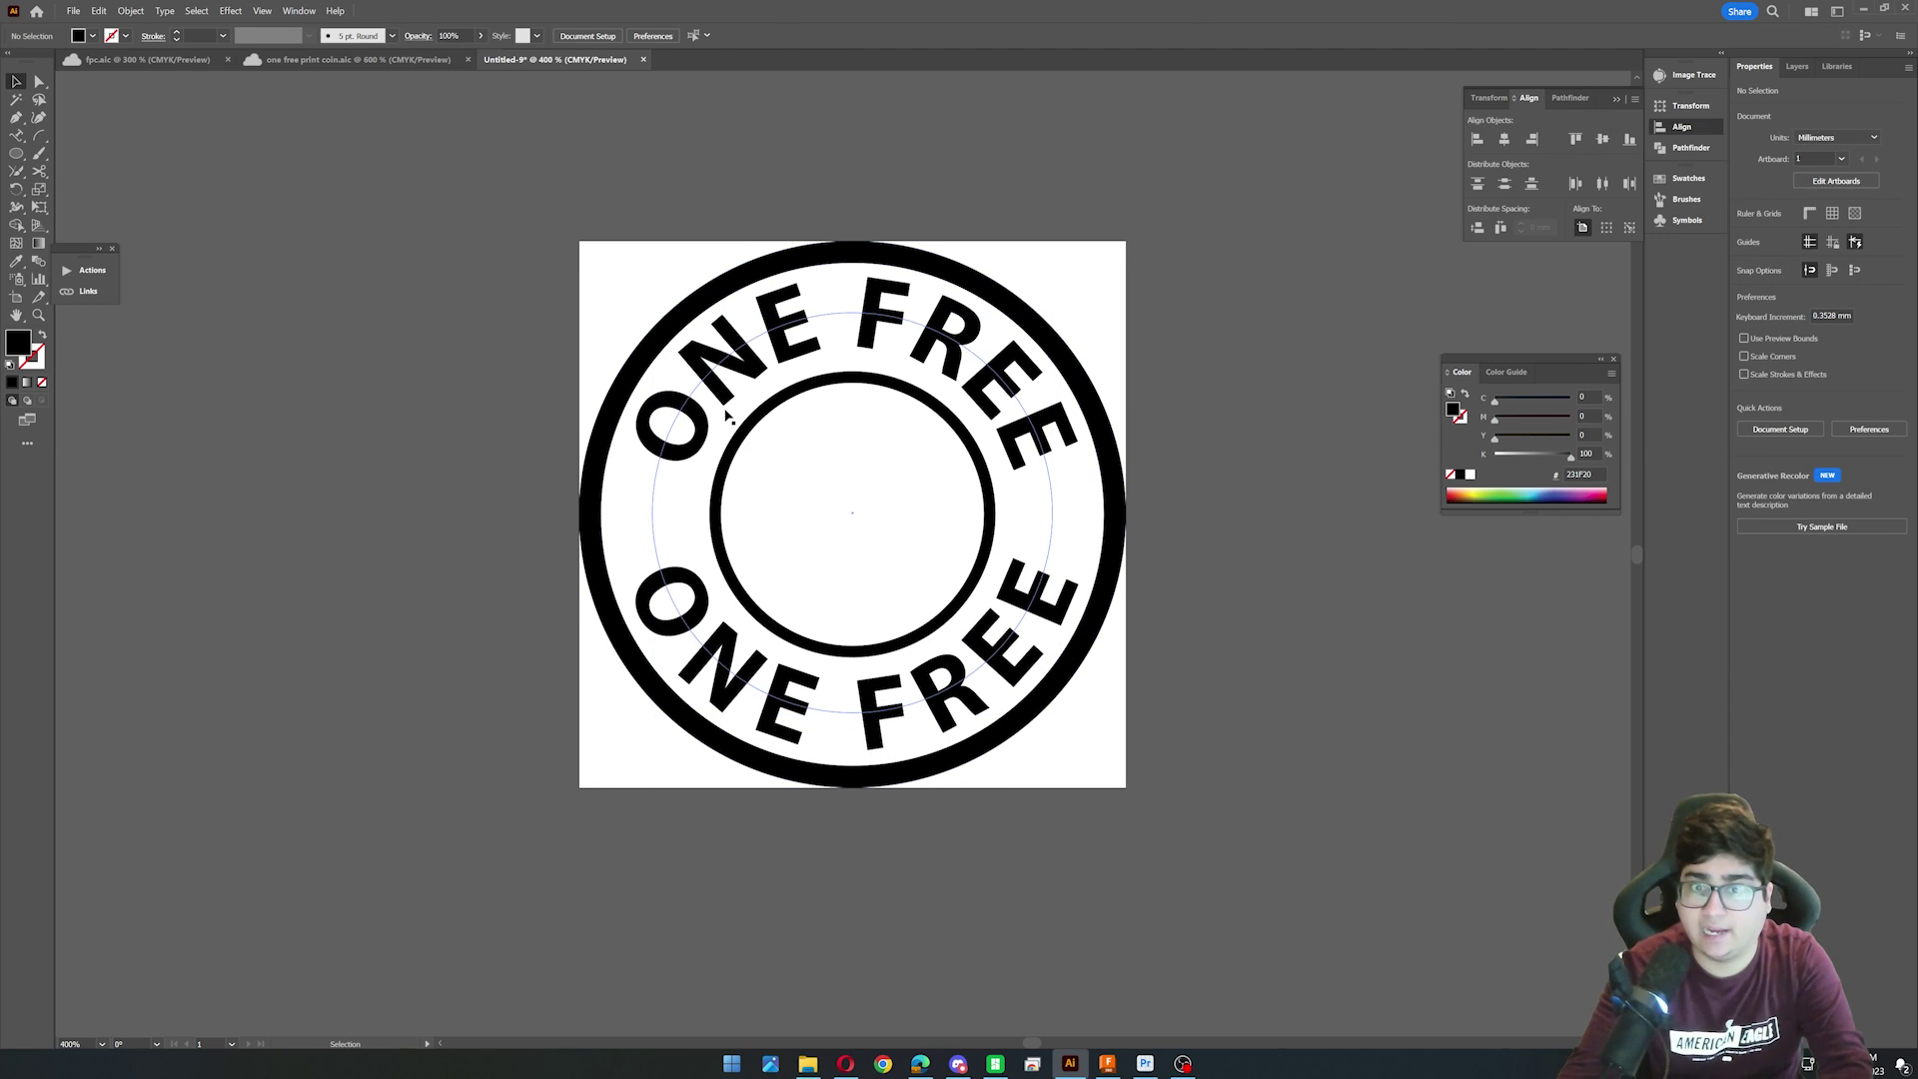
scroll(749, 428, "up", 2, "alt")
Replace the lower text with 3D PRINT.
left_click(799, 848)
double_click(800, 847)
key("ctrl+a")
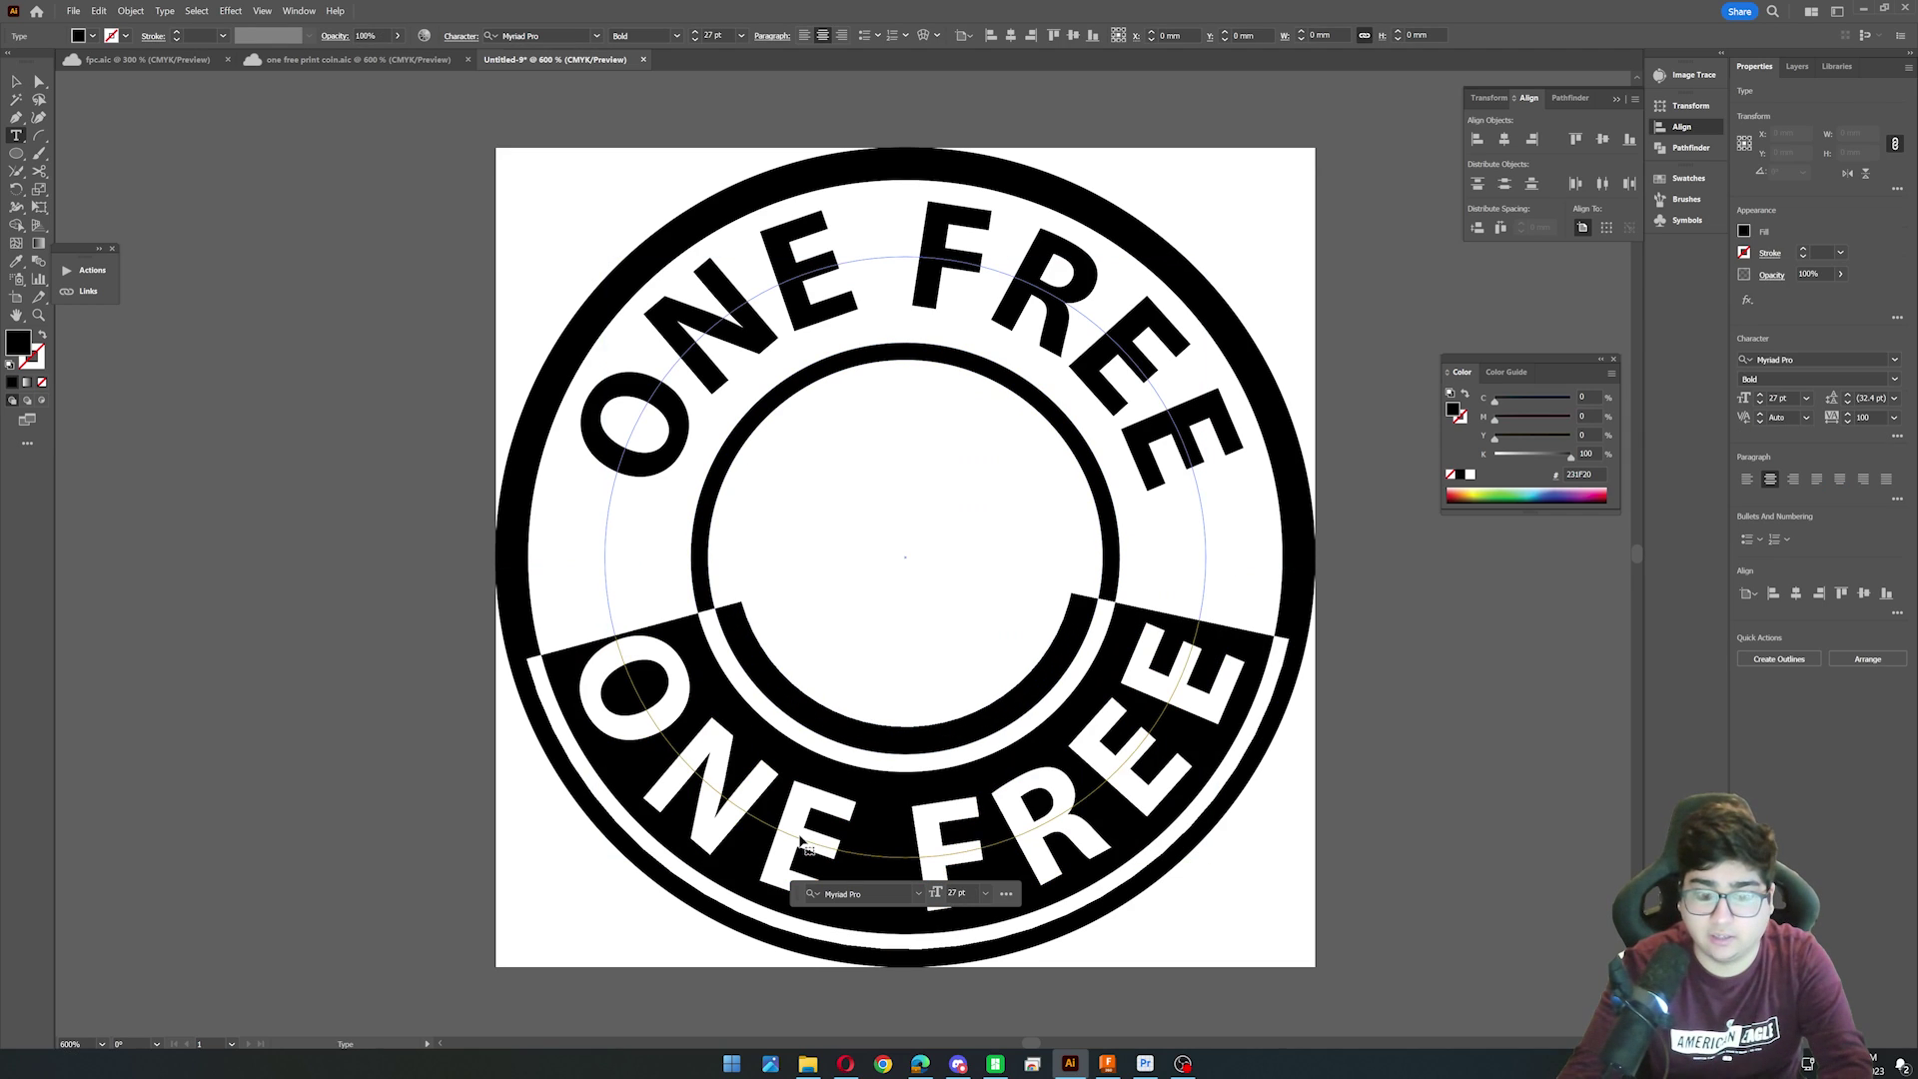
type("#")
key("BackSpace")
type("3D Prin")
key("BackSpace")
key("BackSpace")
key("BackSpace")
type("TINT")
key("BackSpace")
key("BackSpace")
key("BackSpace")
key("BackSpace")
type("RINT")
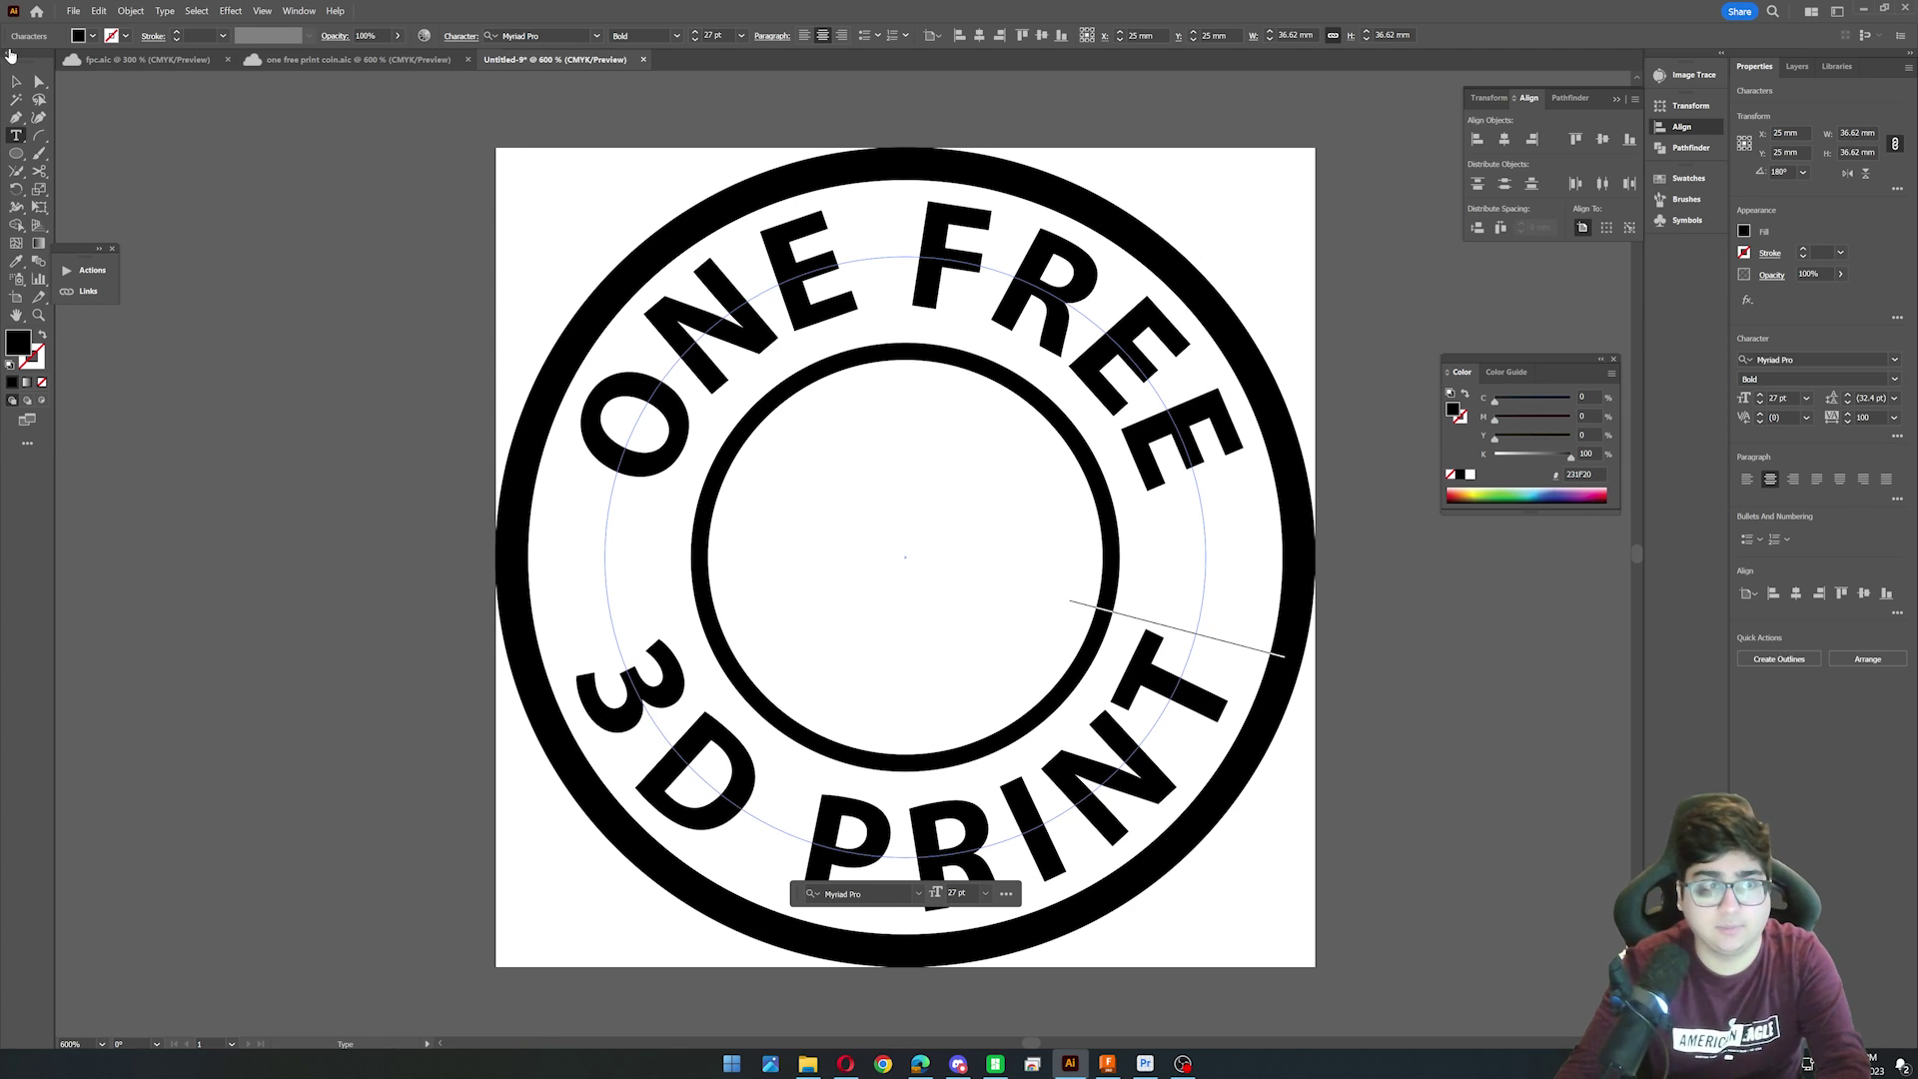
key("Escape")
left_click(280, 203)
Draw a small rounded-corner star on the ring's left and place a copy on the right.
right_click(16, 153)
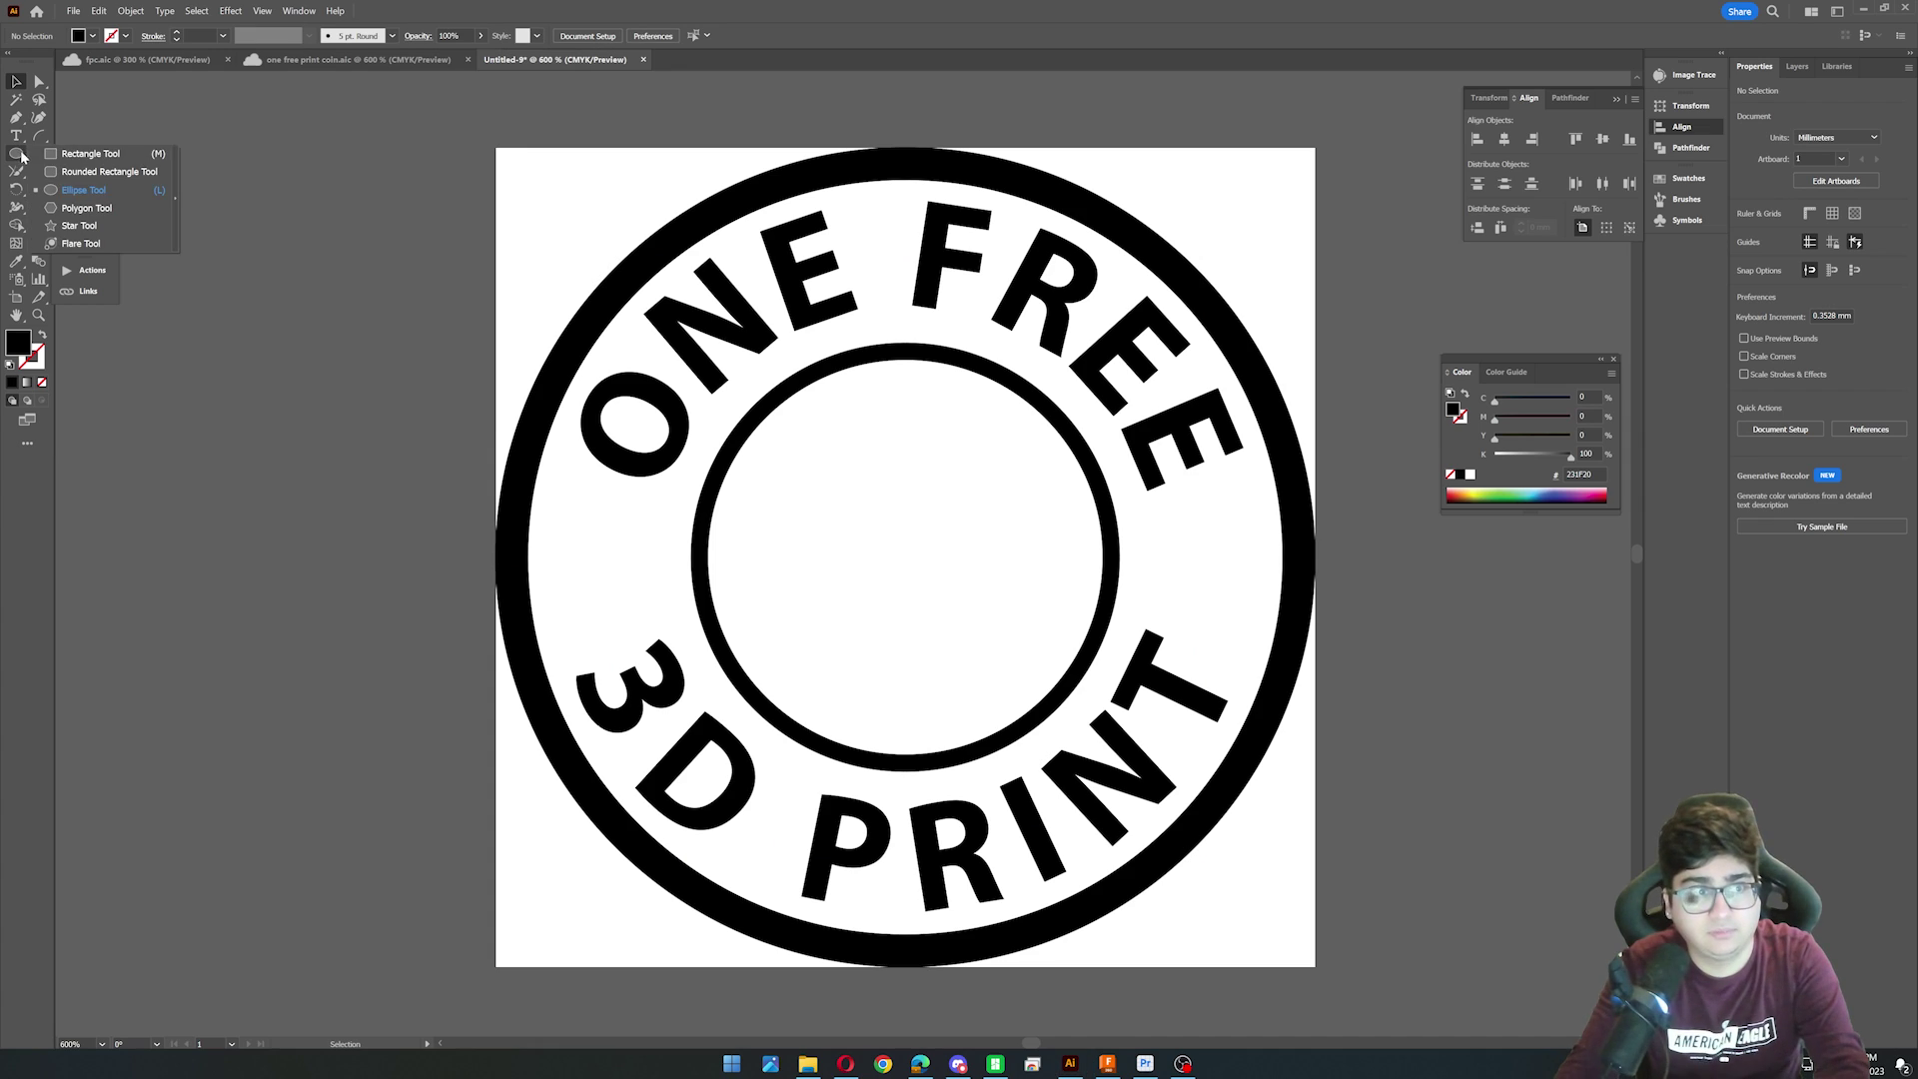
left_click(69, 225)
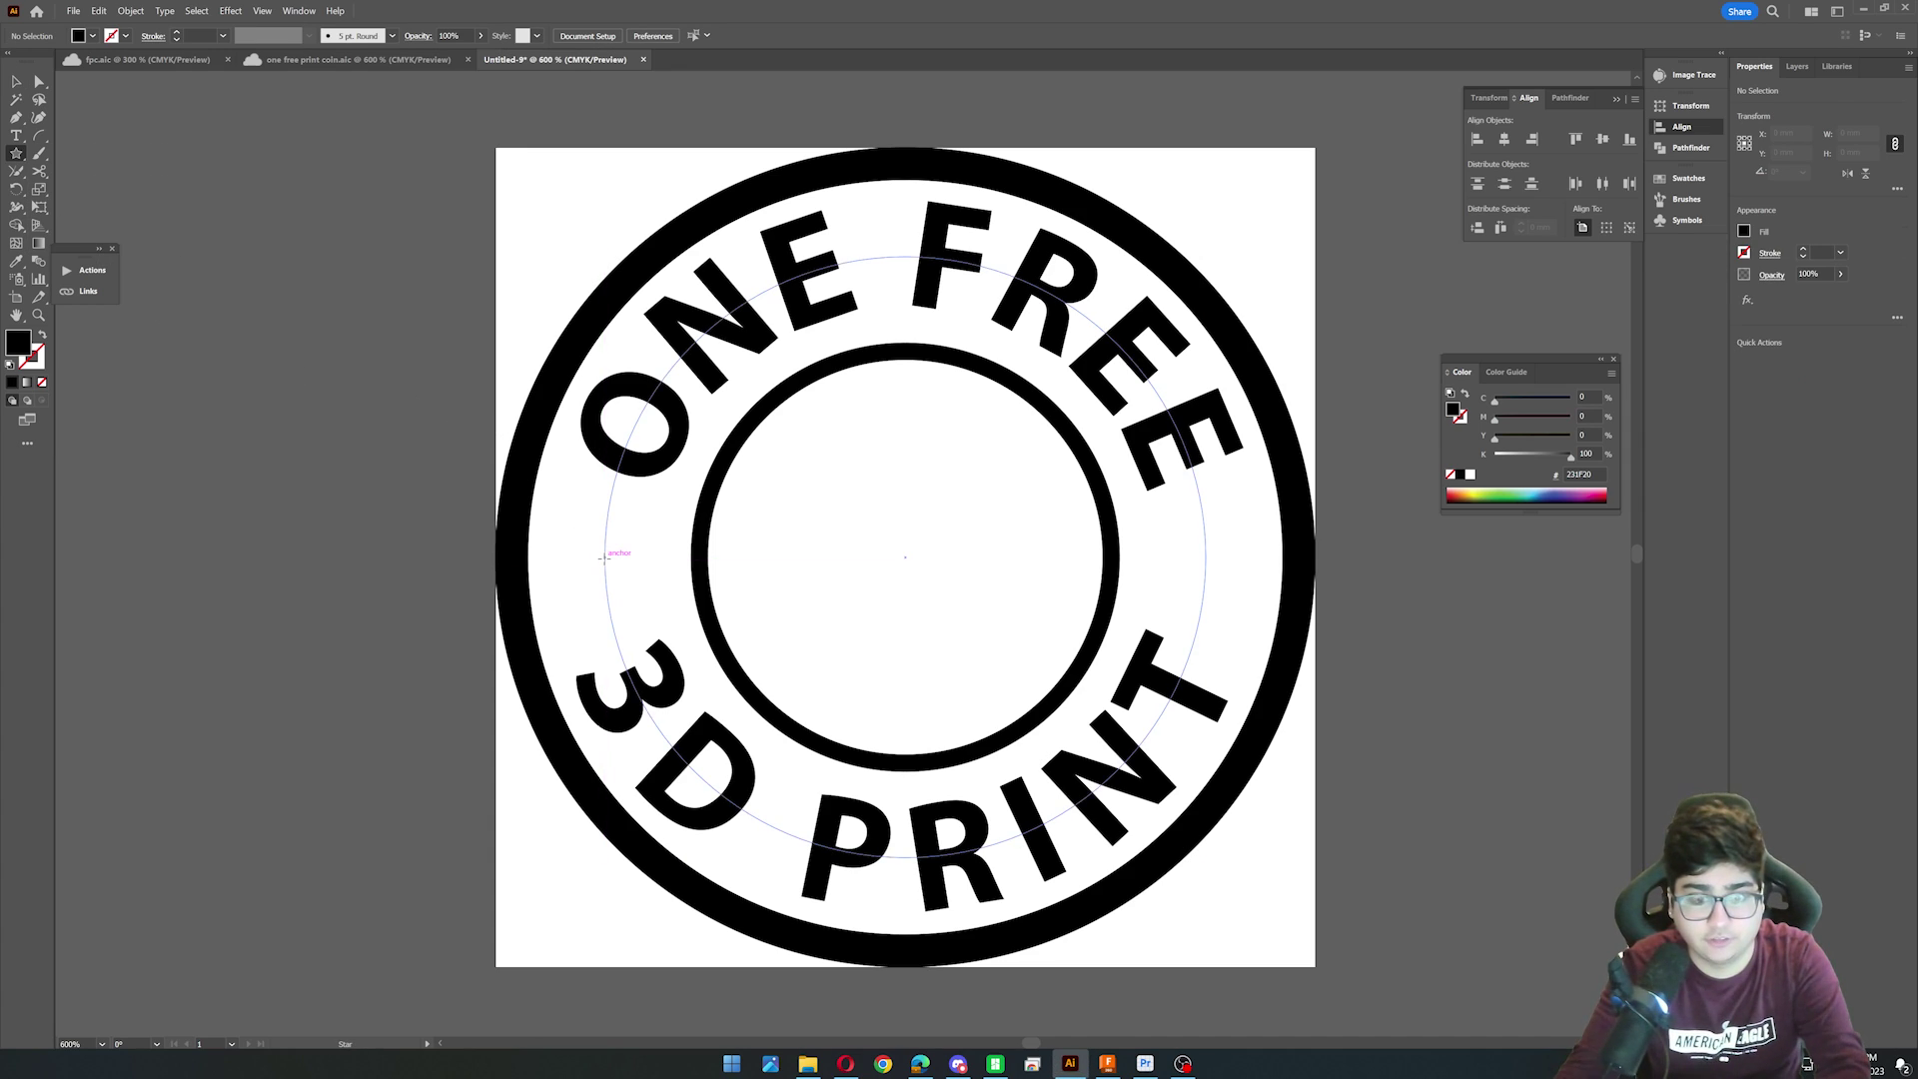
left_click_drag(604, 557, 655, 583)
left_click(40, 83)
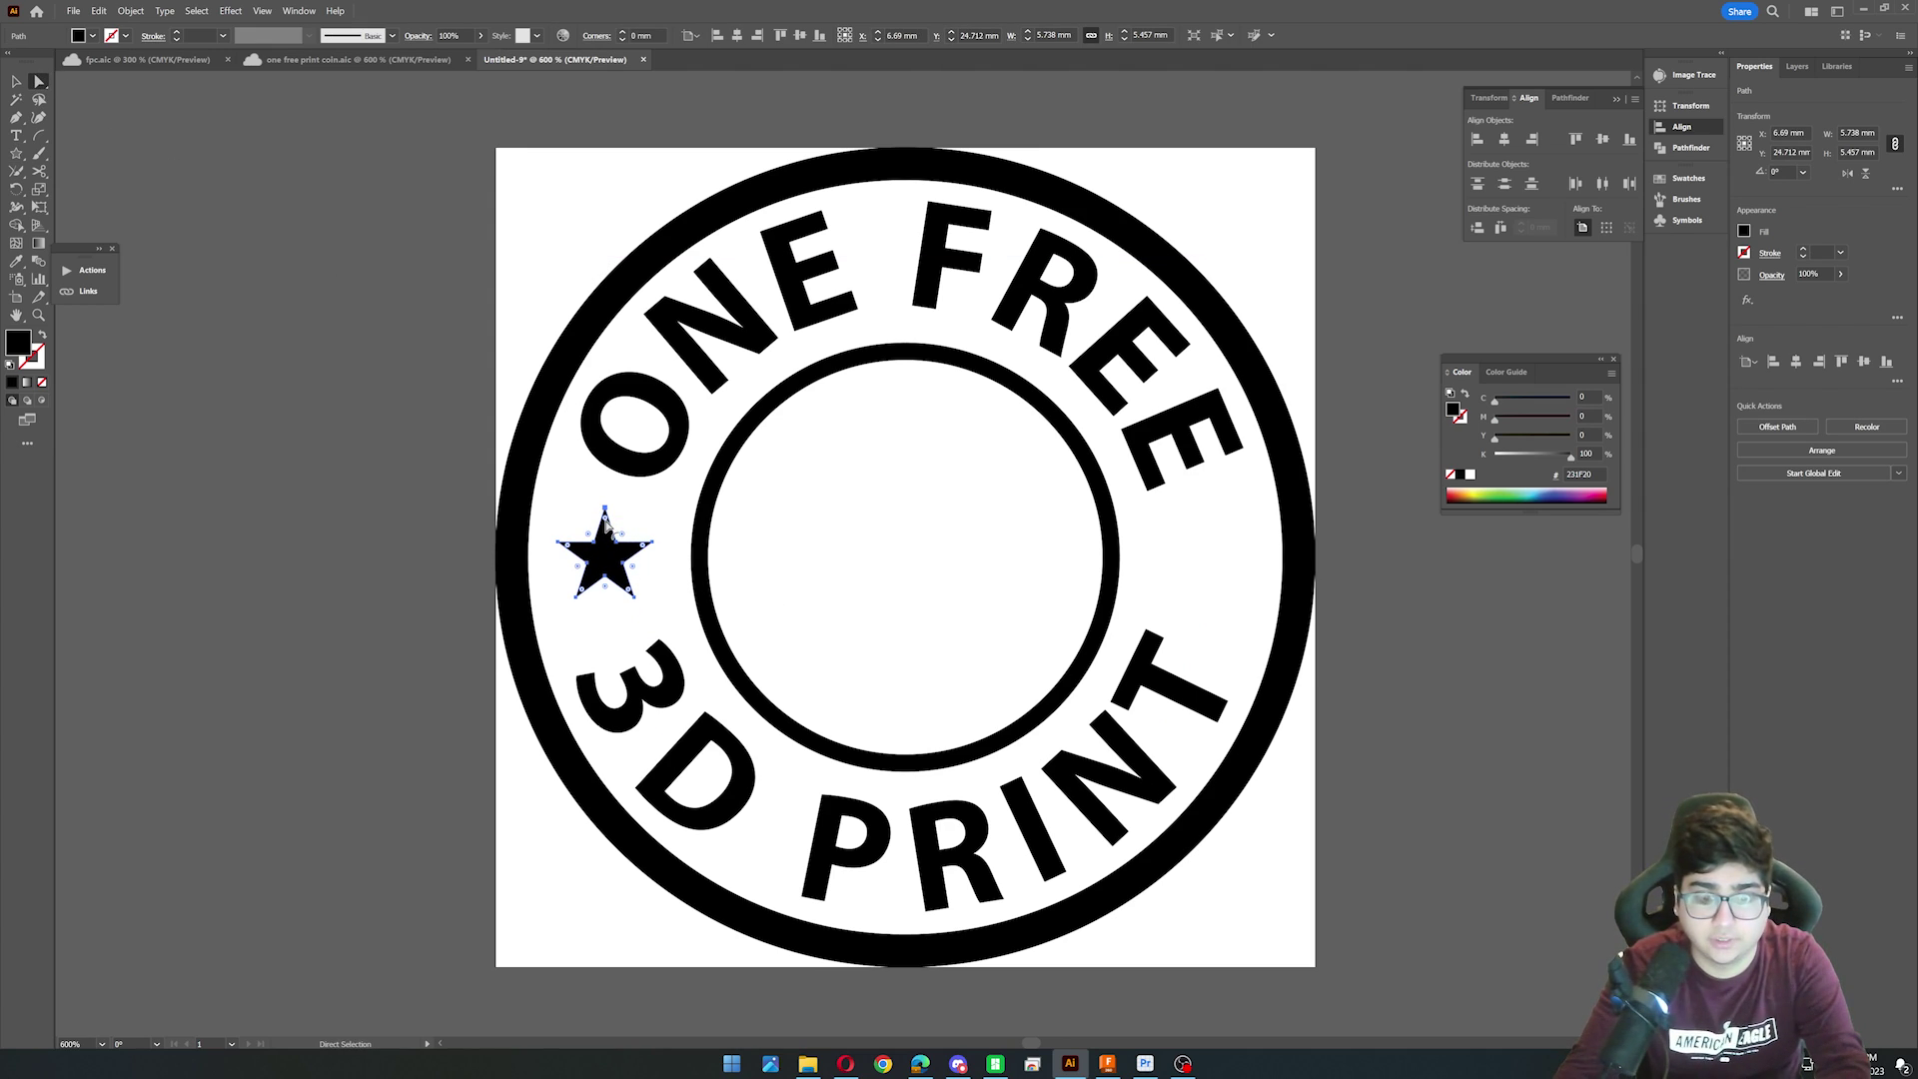
left_click_drag(607, 523, 1207, 575)
left_click(578, 501)
left_click(1221, 631)
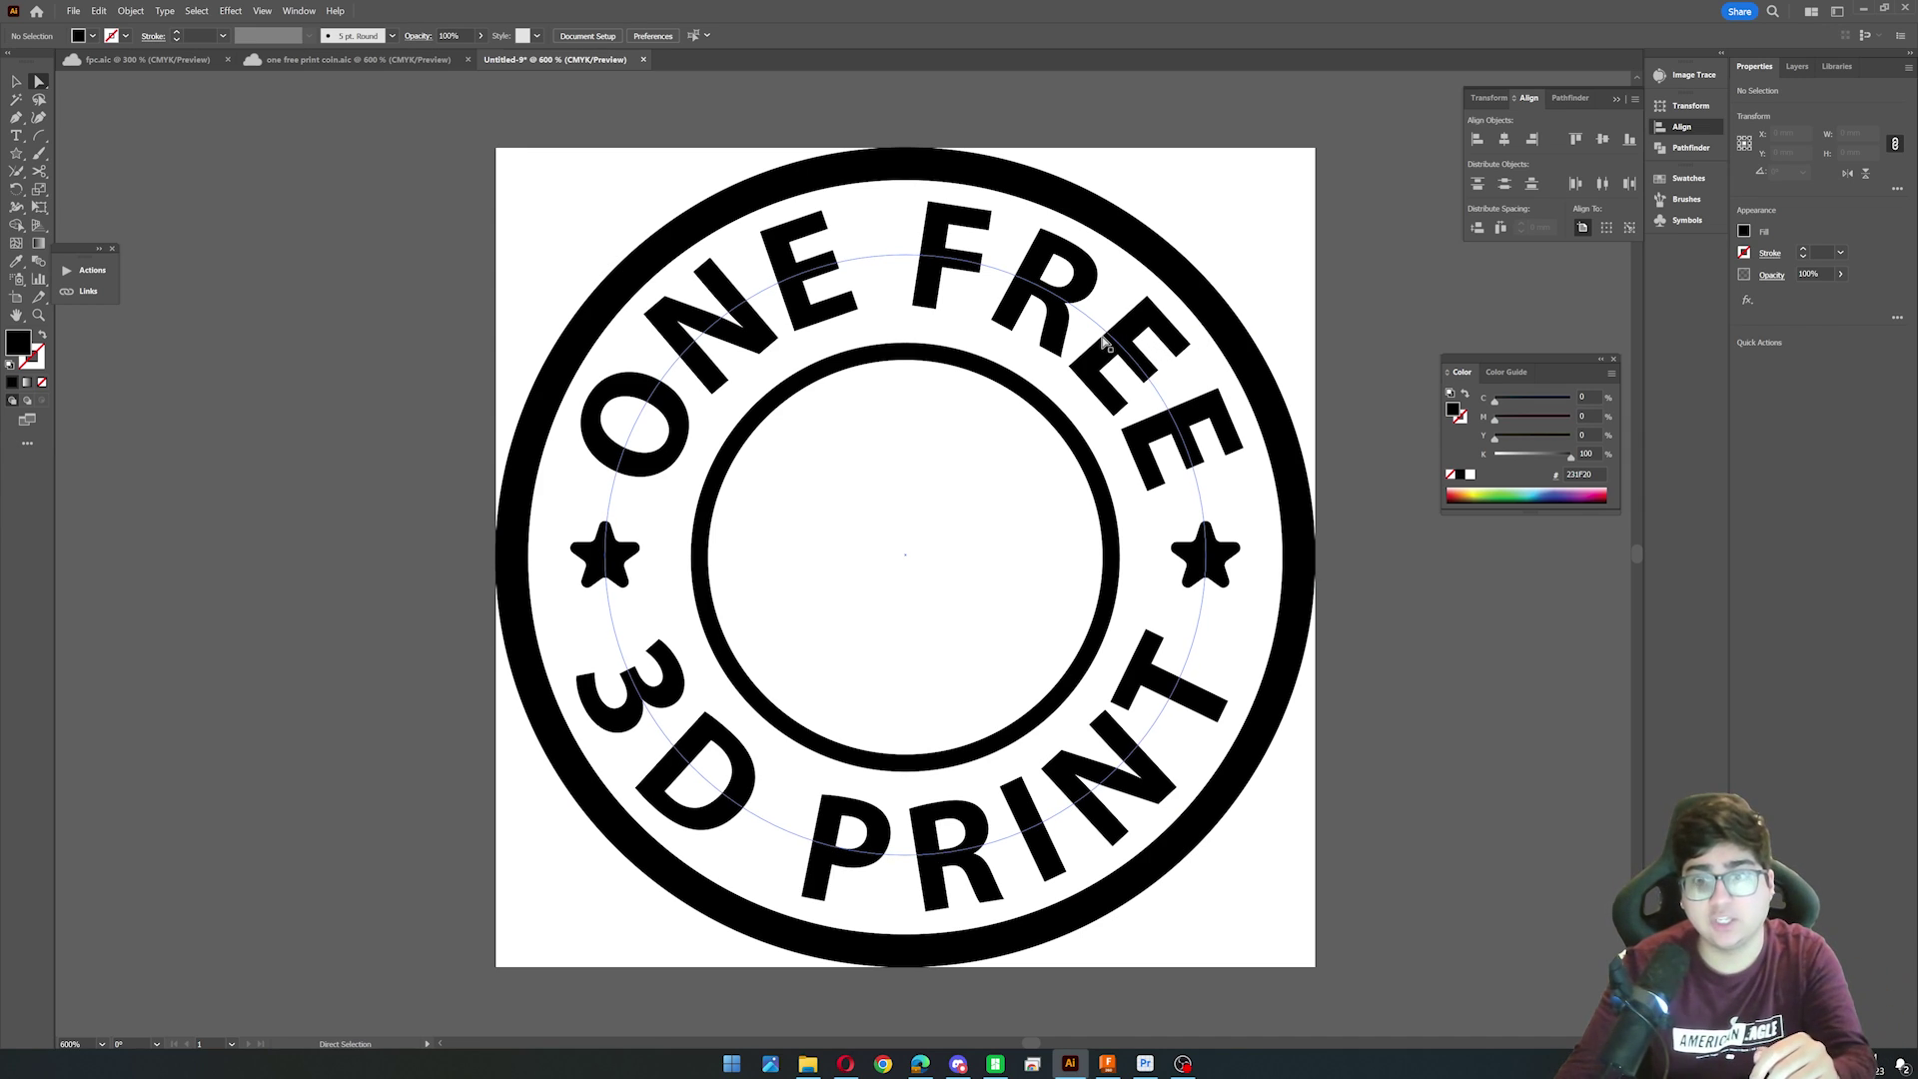
Use Create Outlines on both curved path texts, ONE FREE and 3D PRINT.
left_click(16, 81)
right_click(816, 264)
key("Escape")
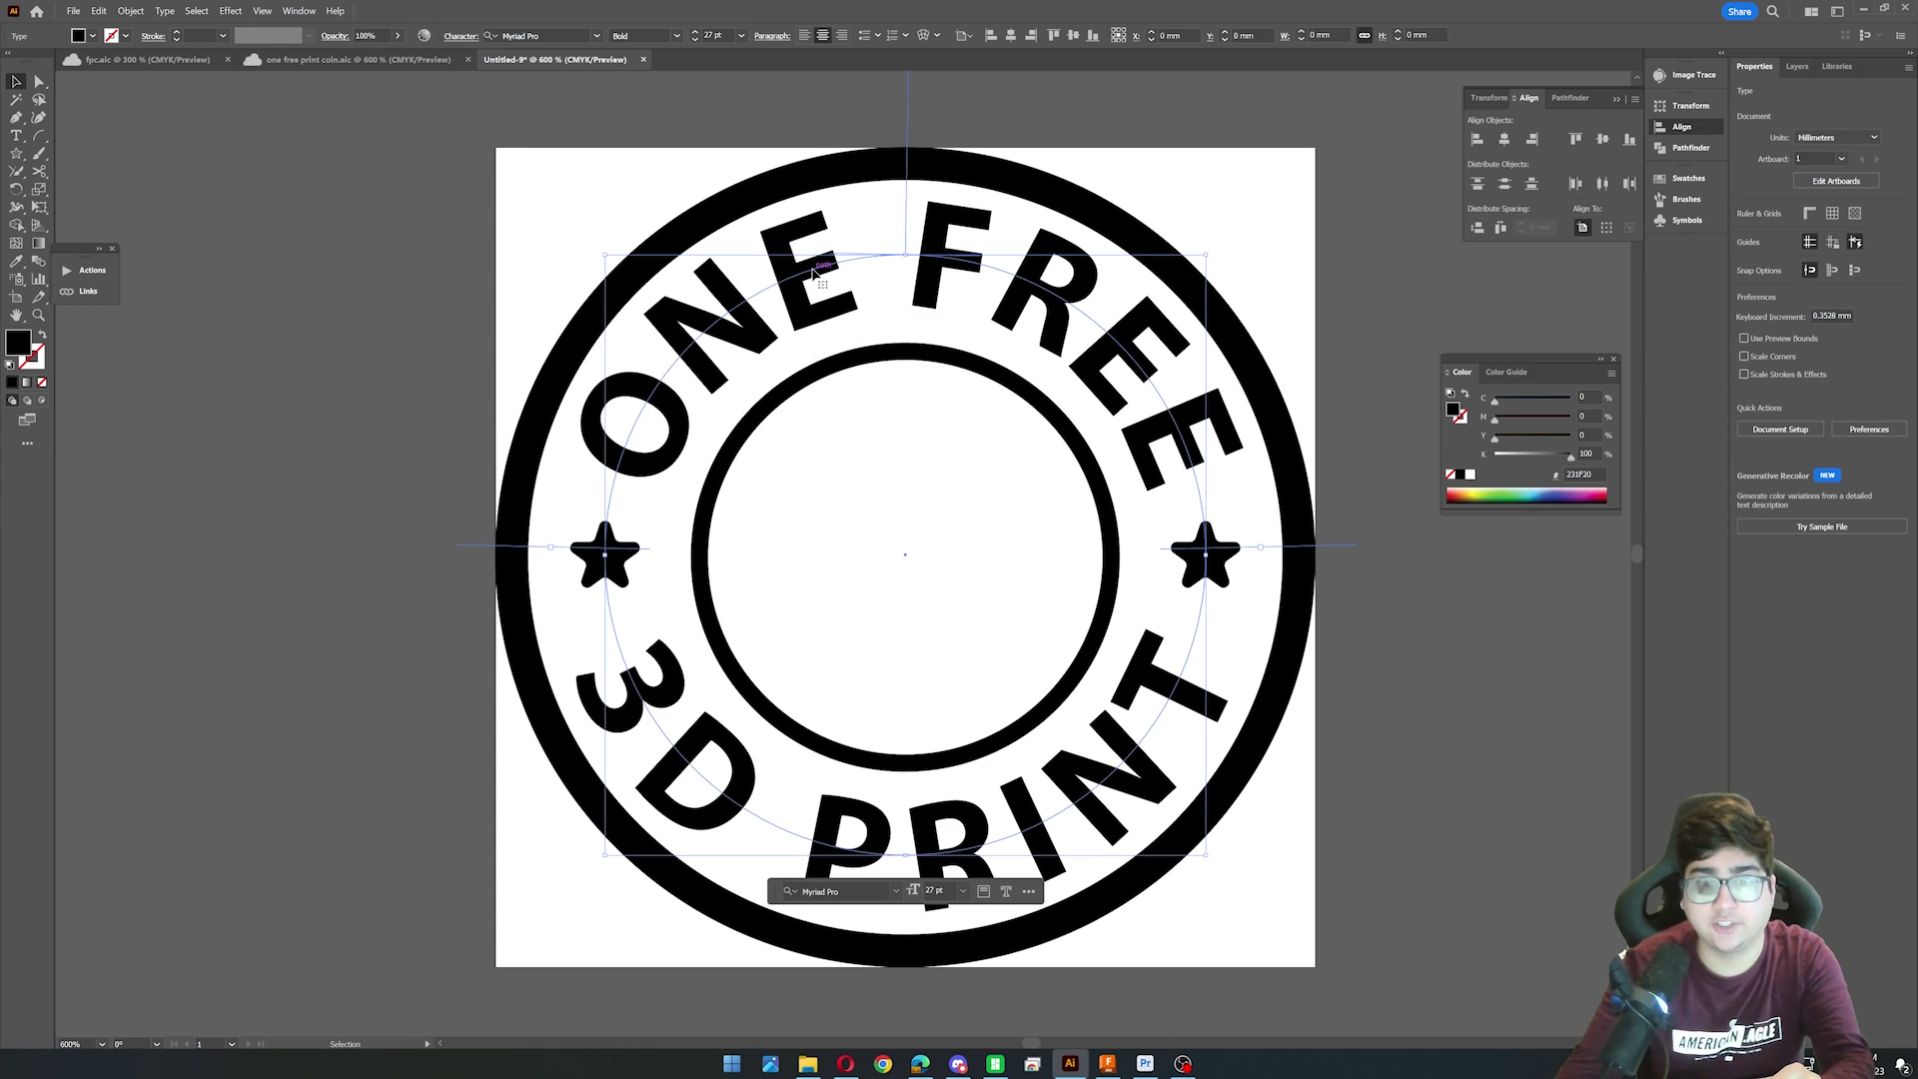
right_click(814, 269)
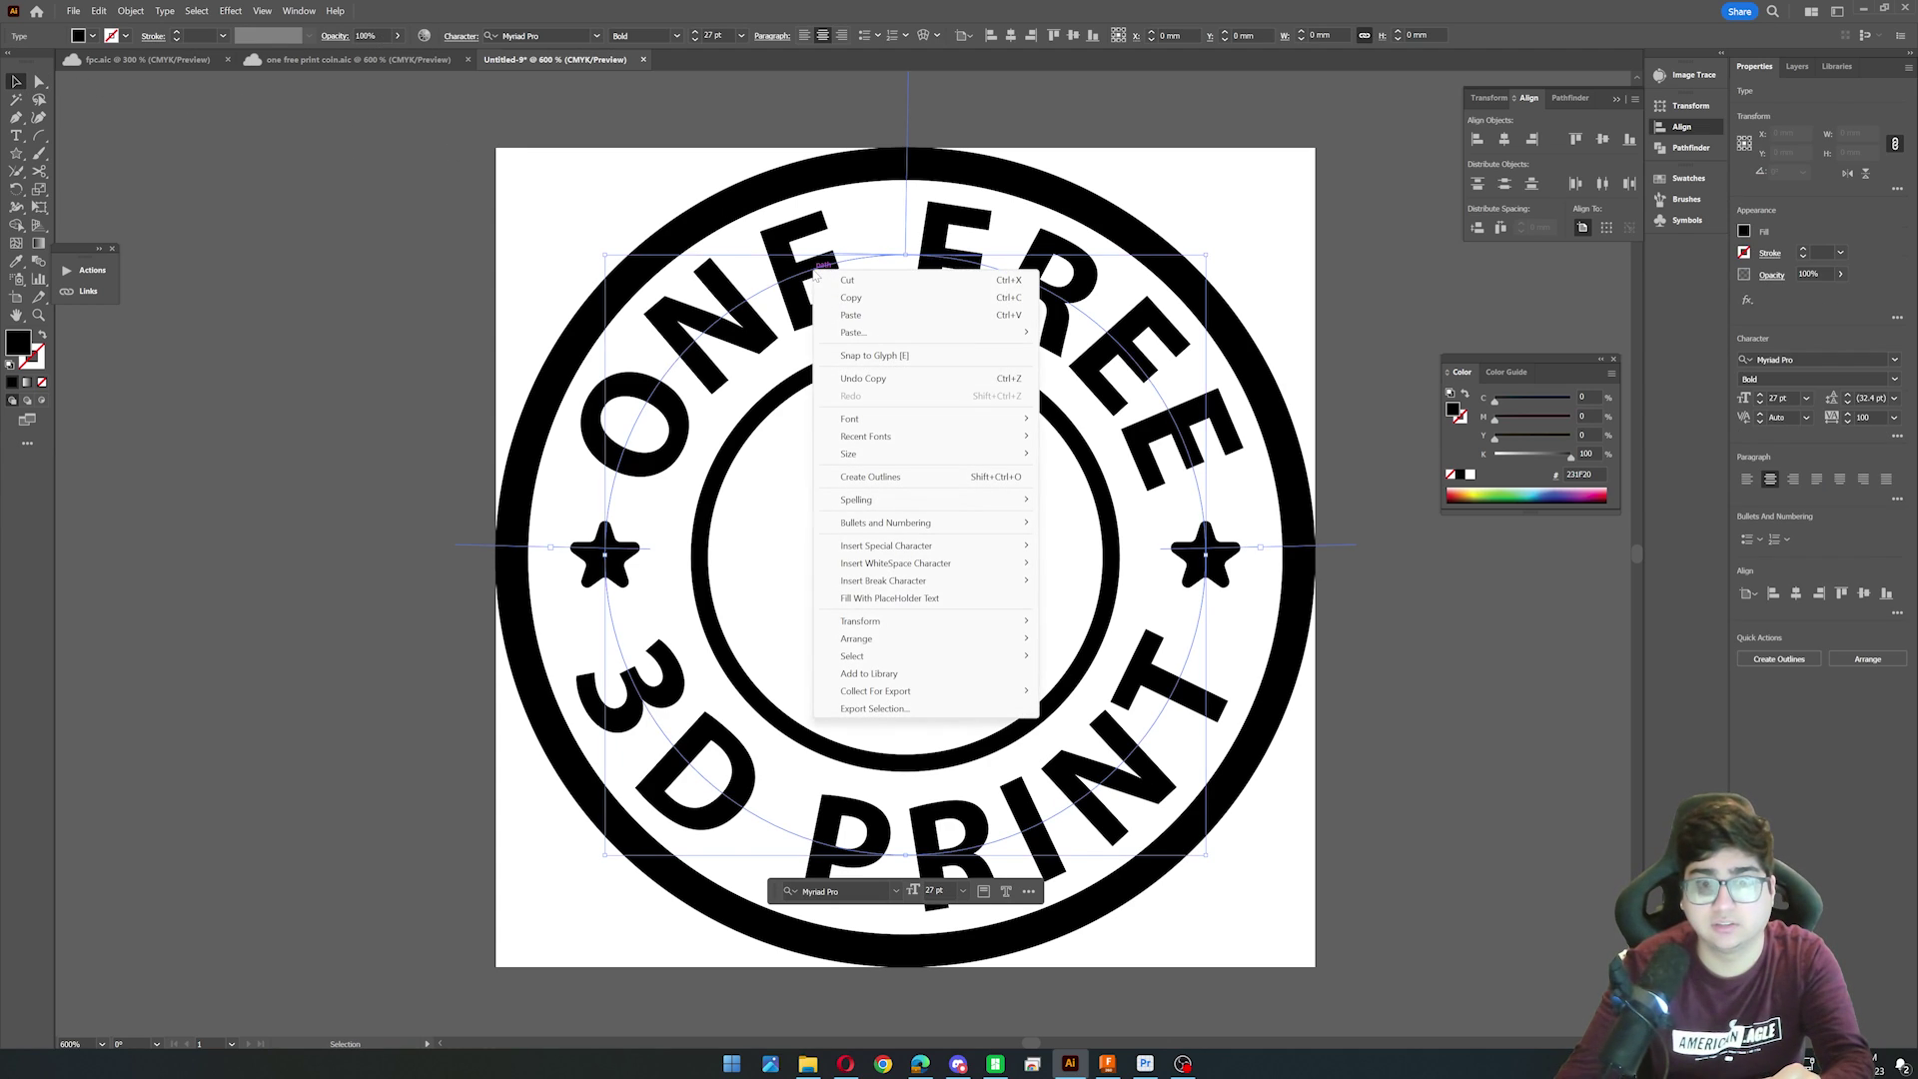
left_click(899, 478)
left_click(711, 728)
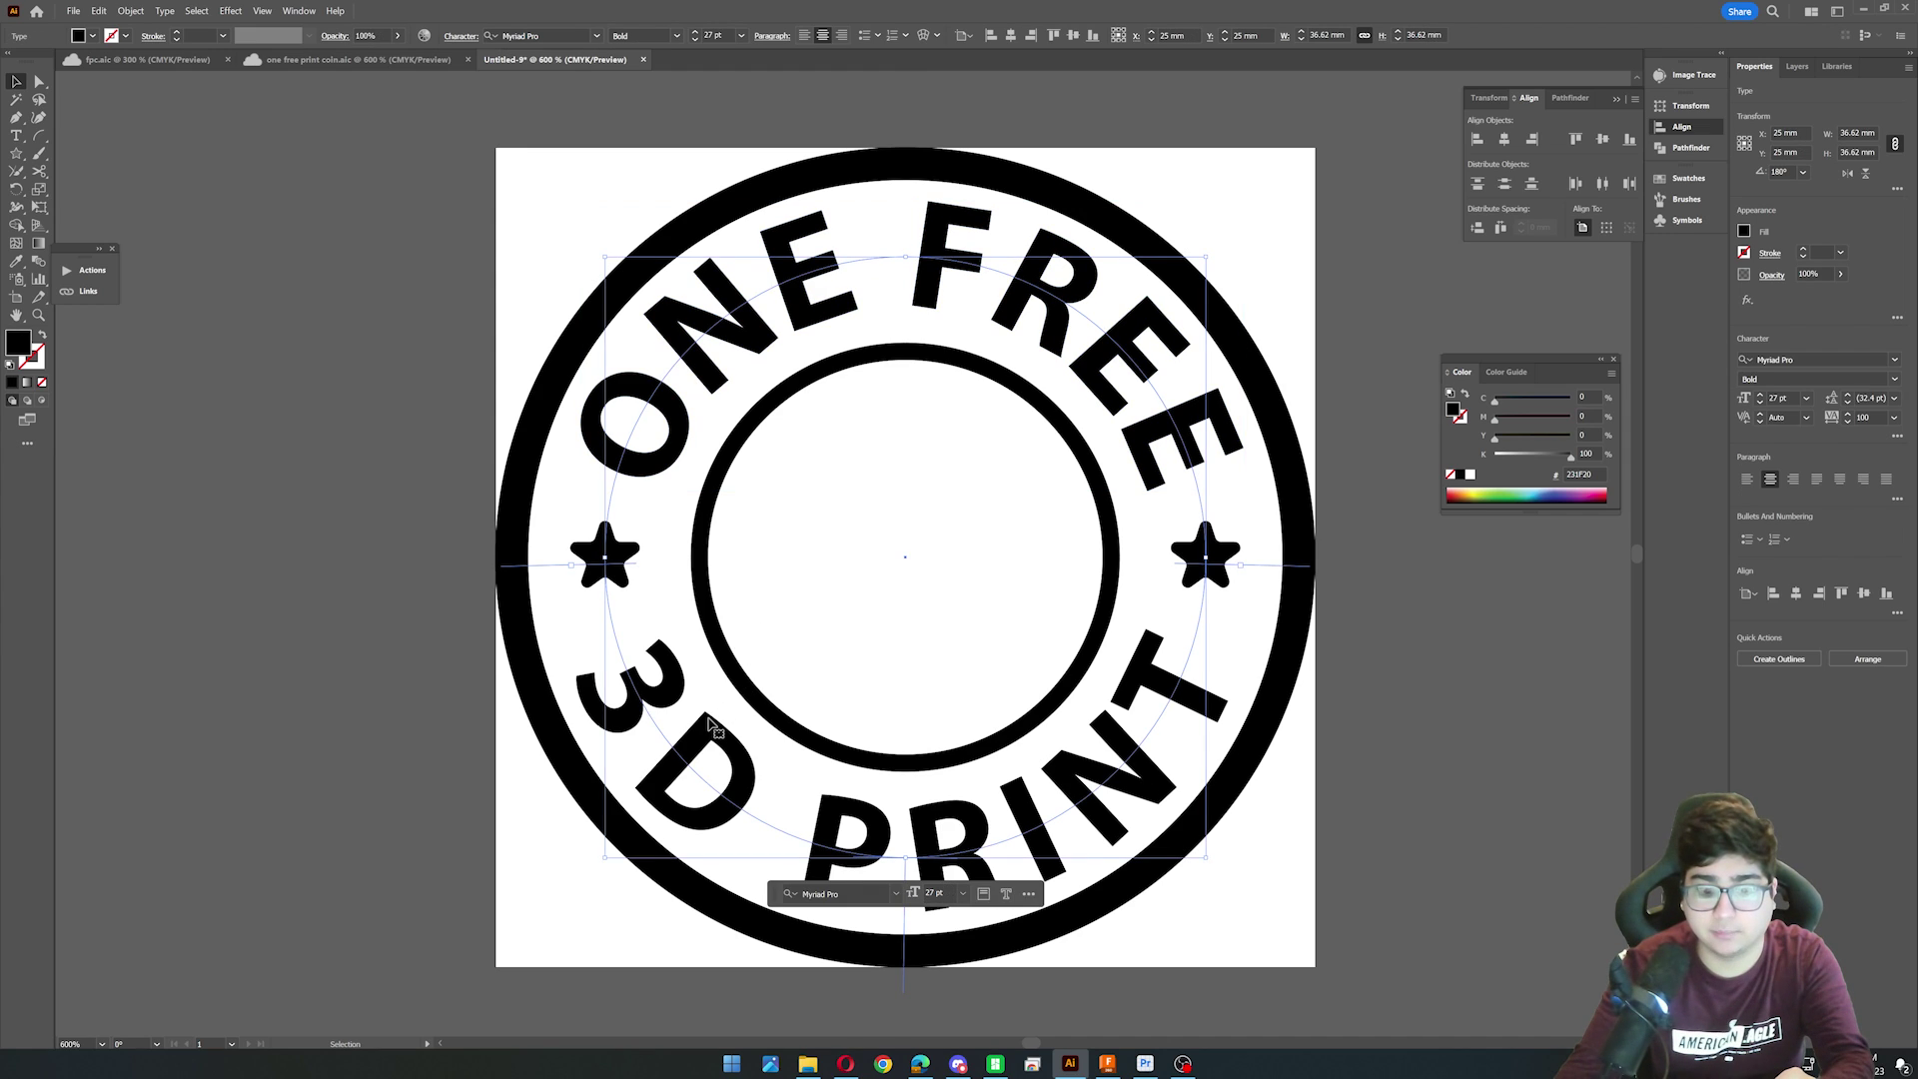
right_click(712, 727)
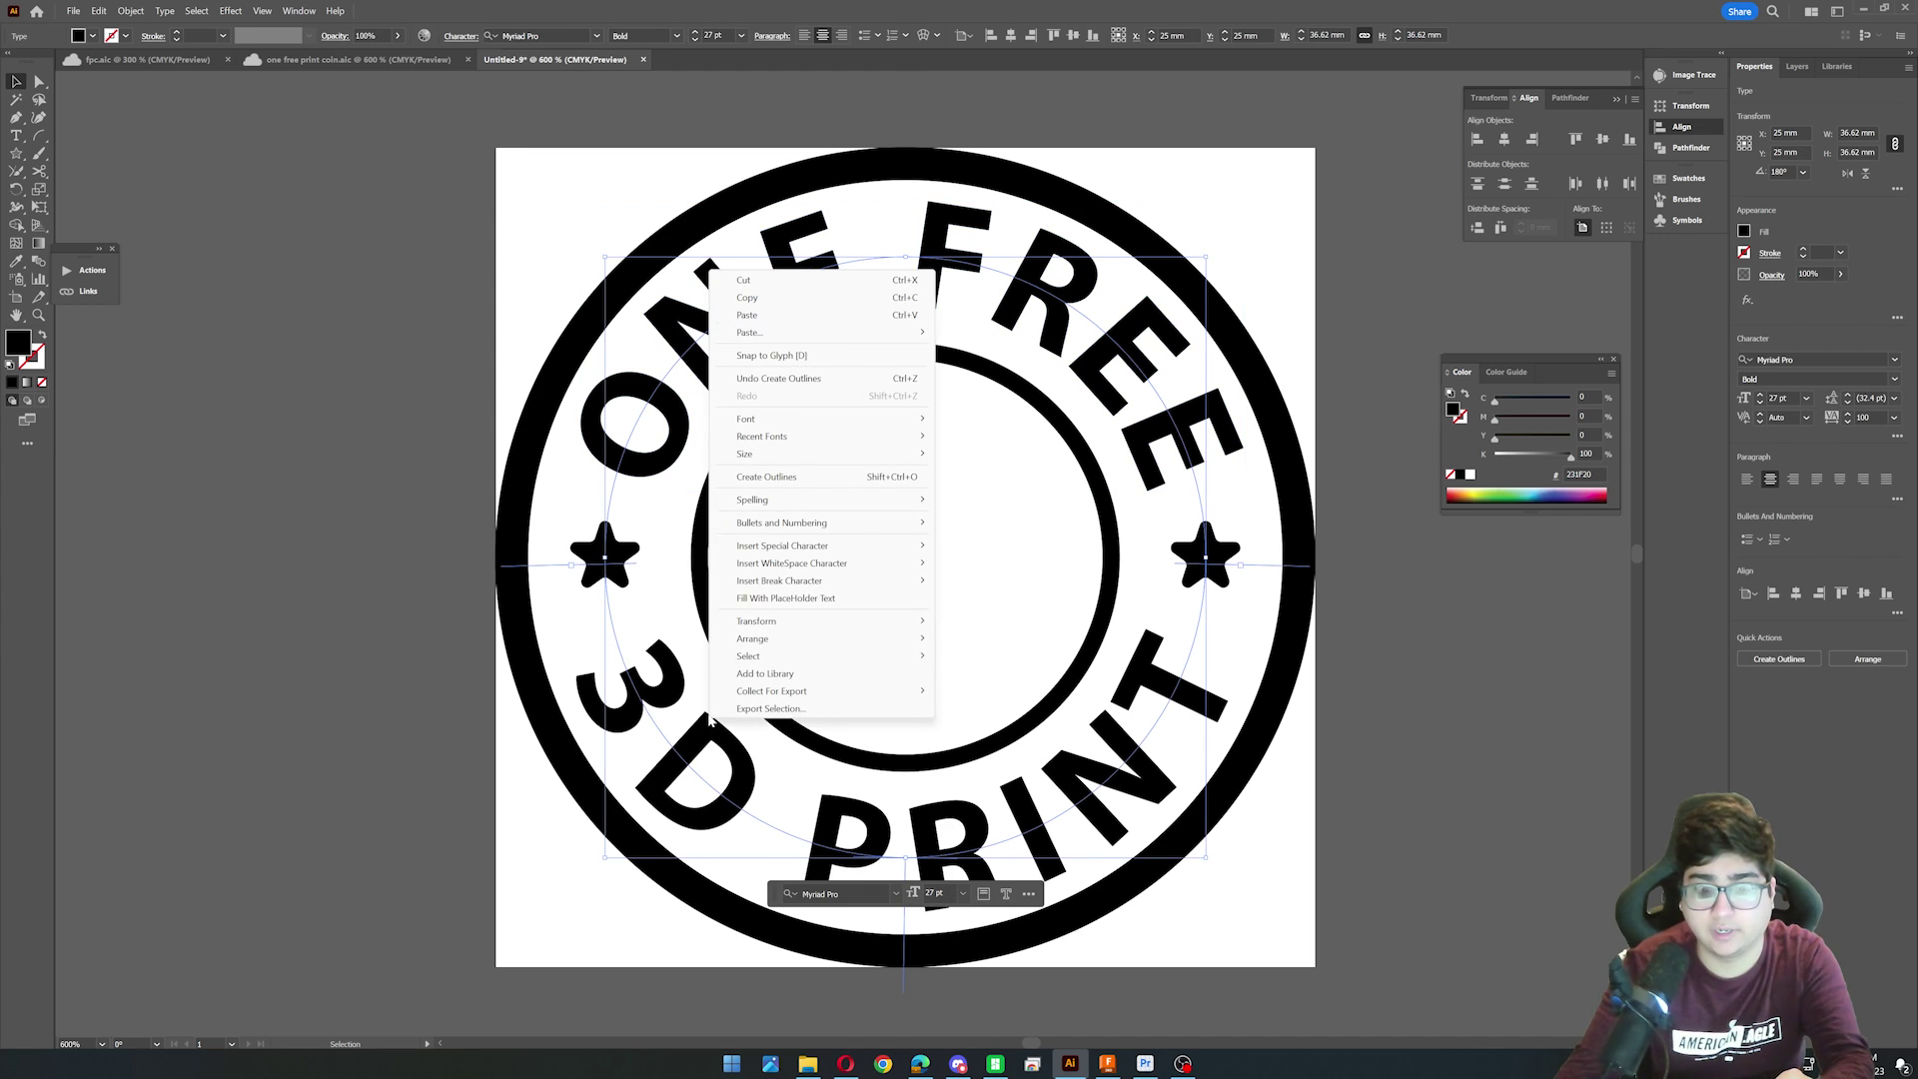
left_click(767, 478)
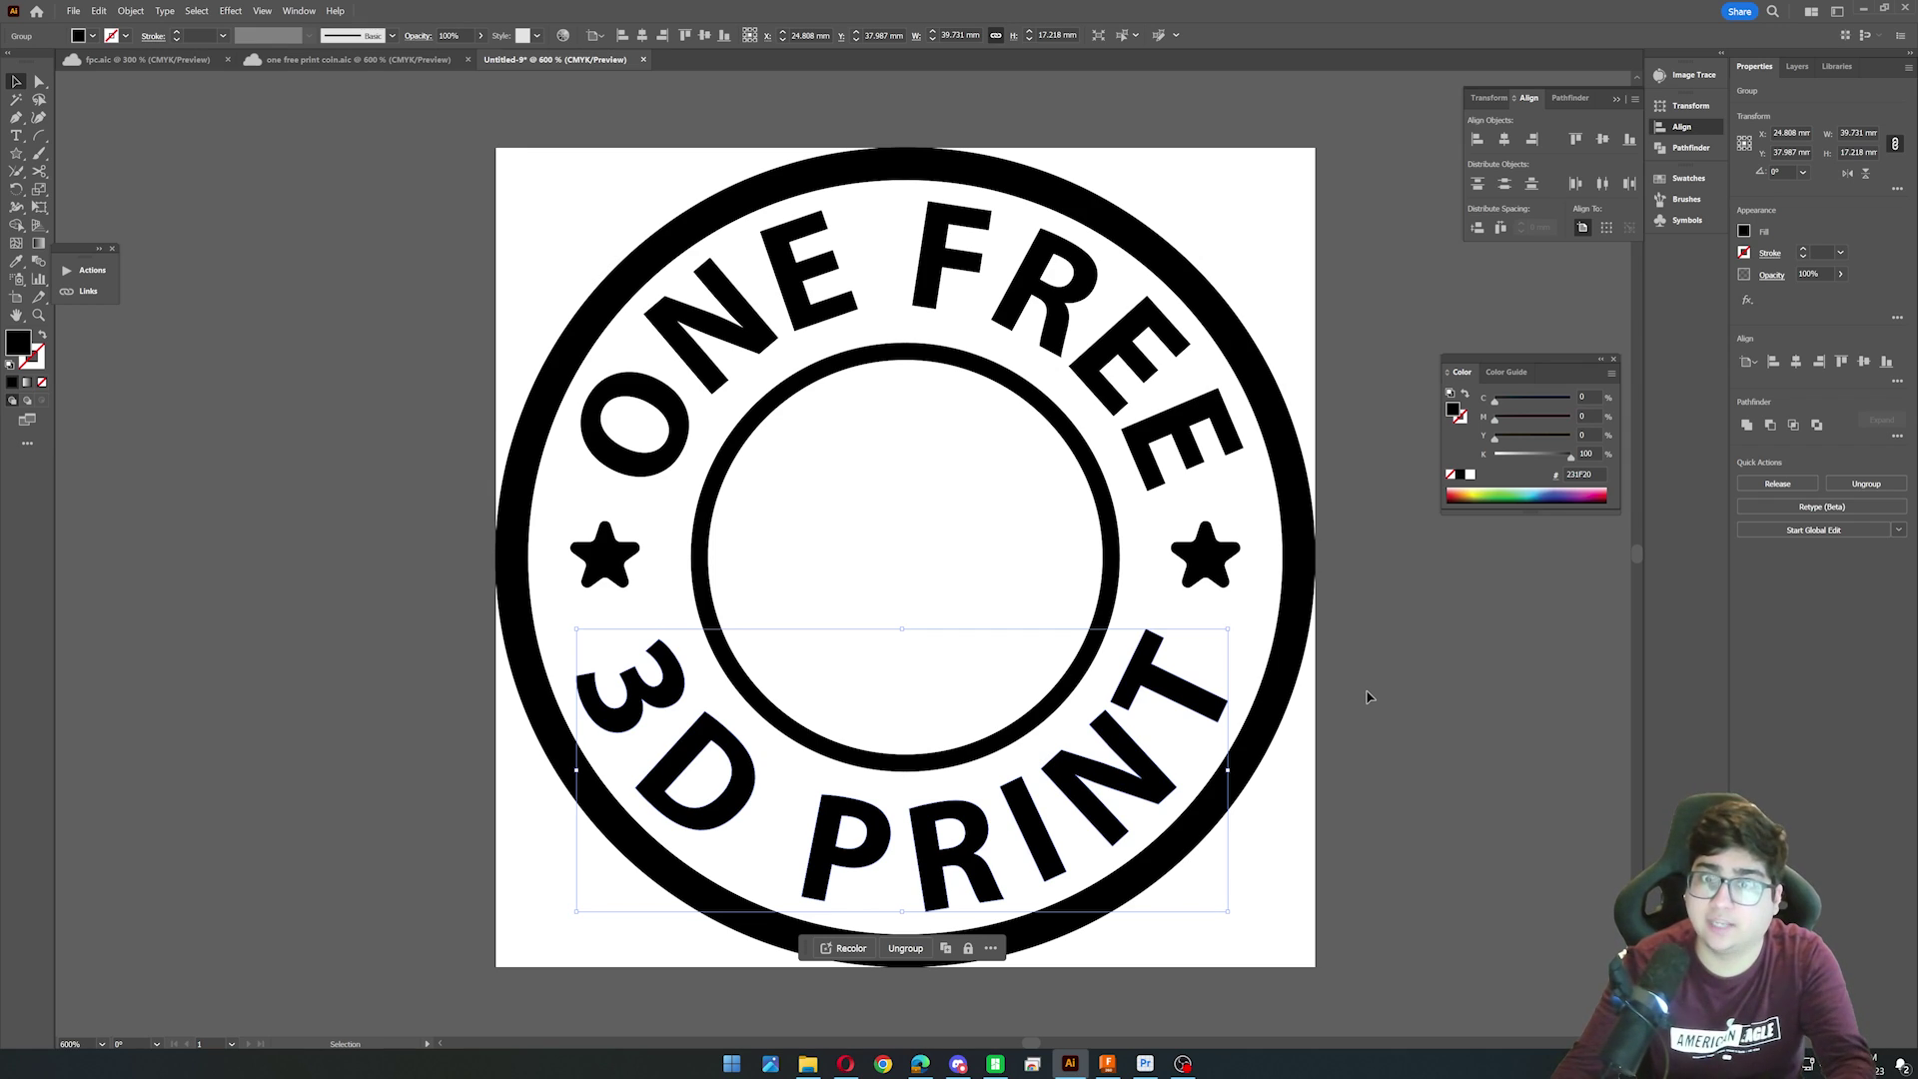
Export the artwork as an AutoCAD DXF named 'One free print coin tutorial', accepting the default DXF options.
left_click(1399, 696)
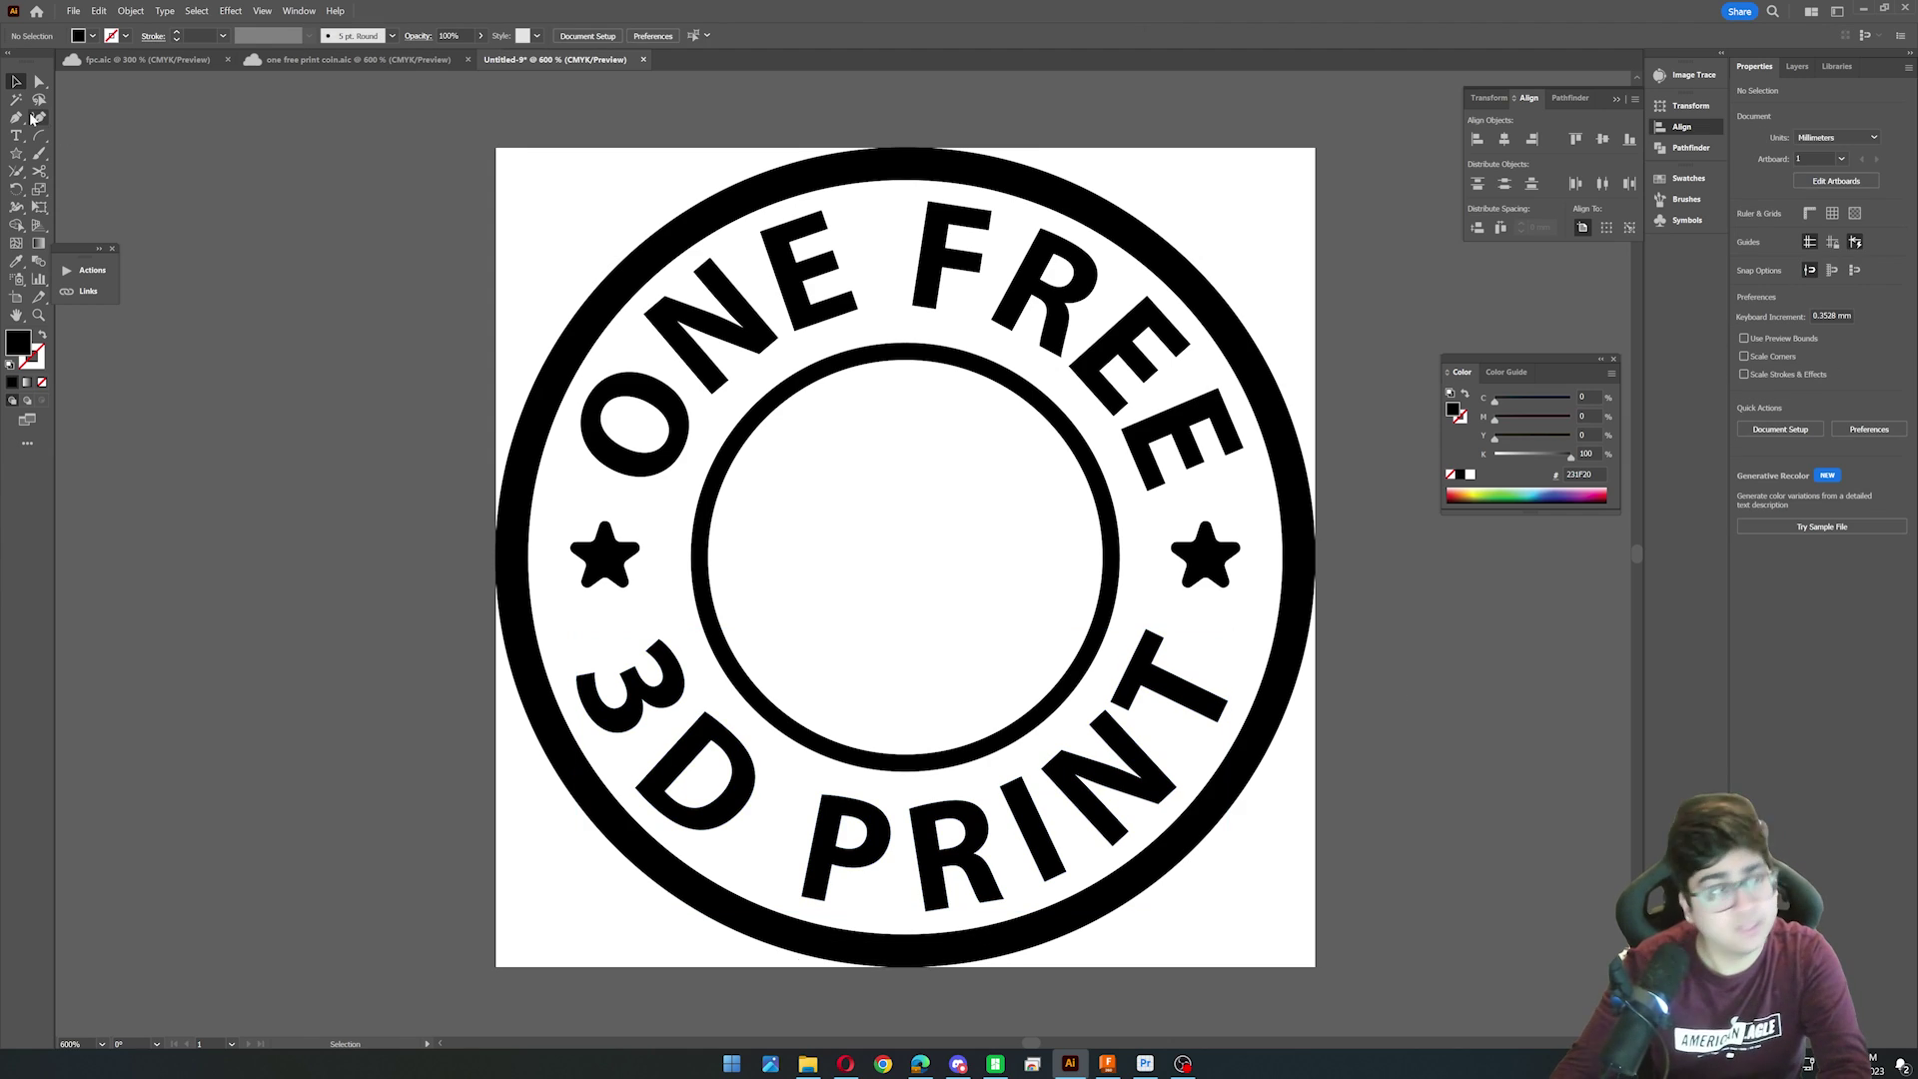
left_click(71, 12)
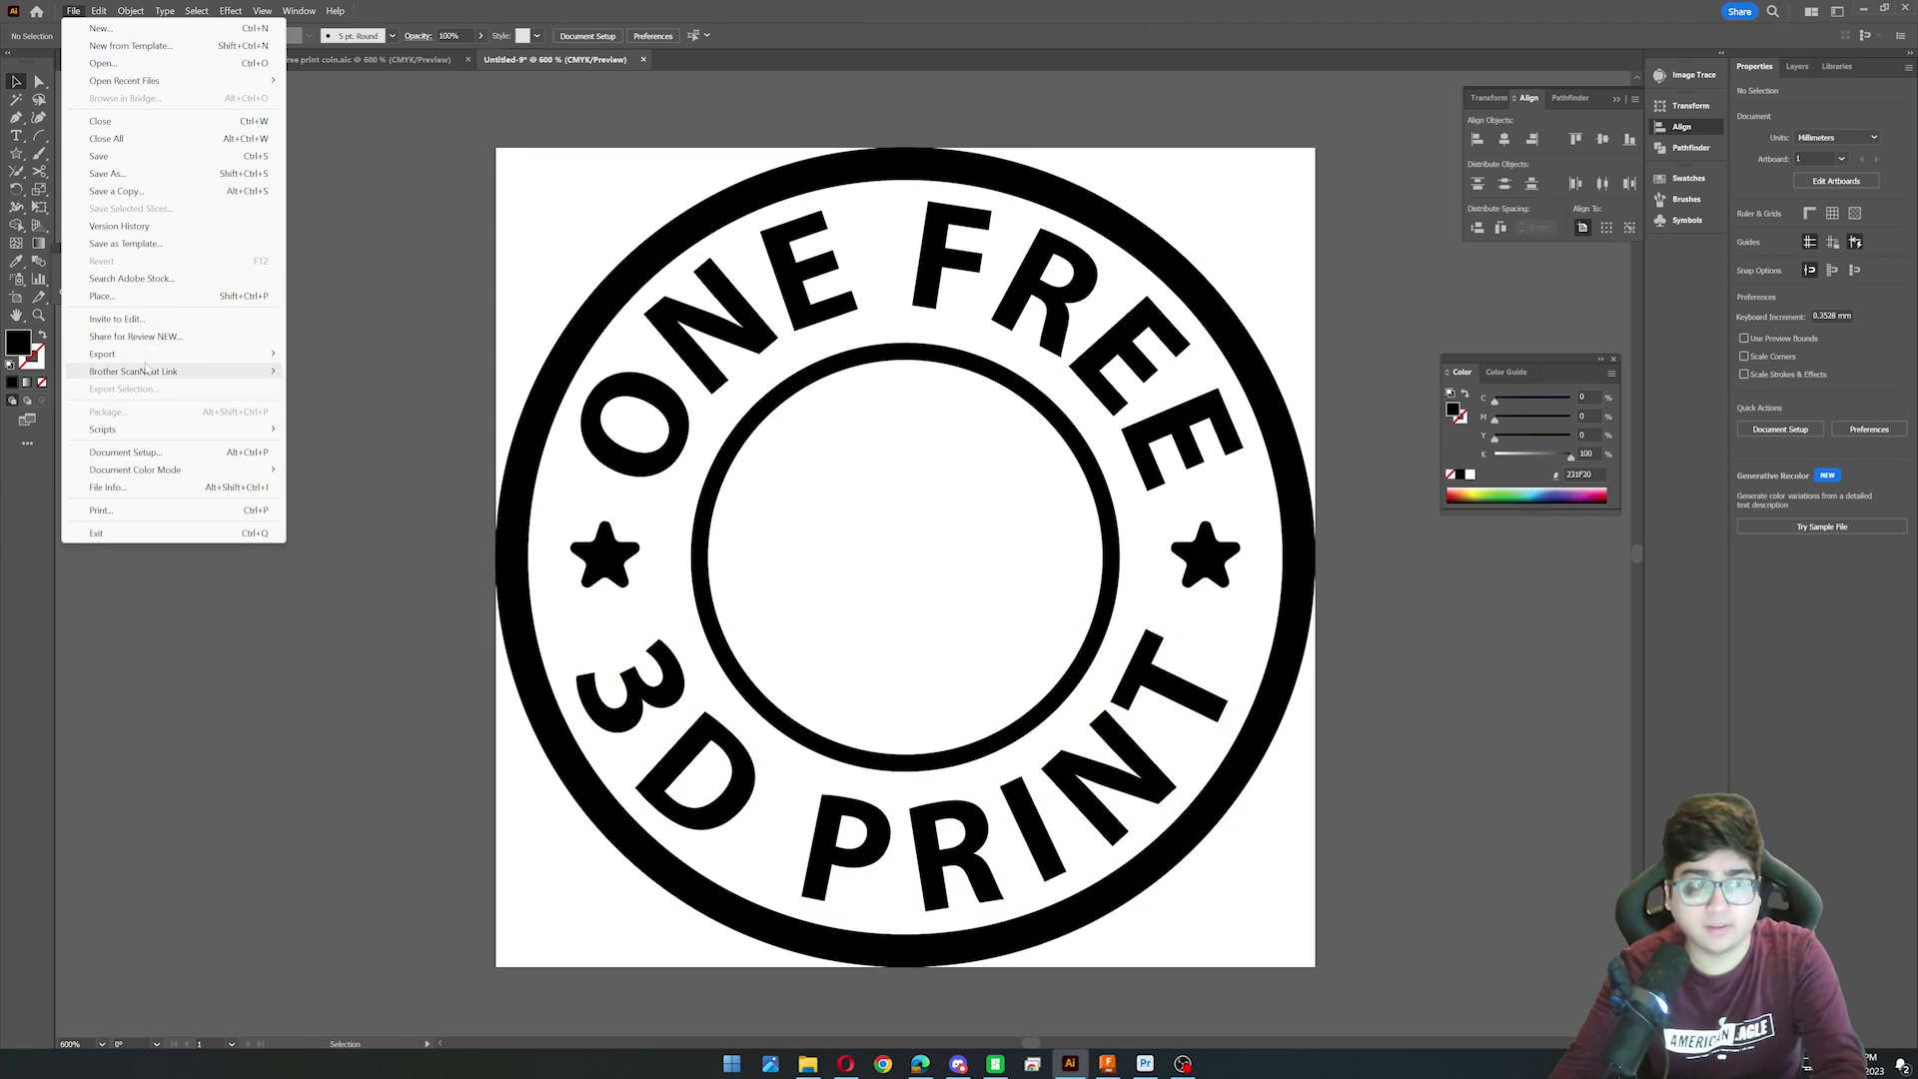
mouse_move(199, 354)
left_click(414, 372)
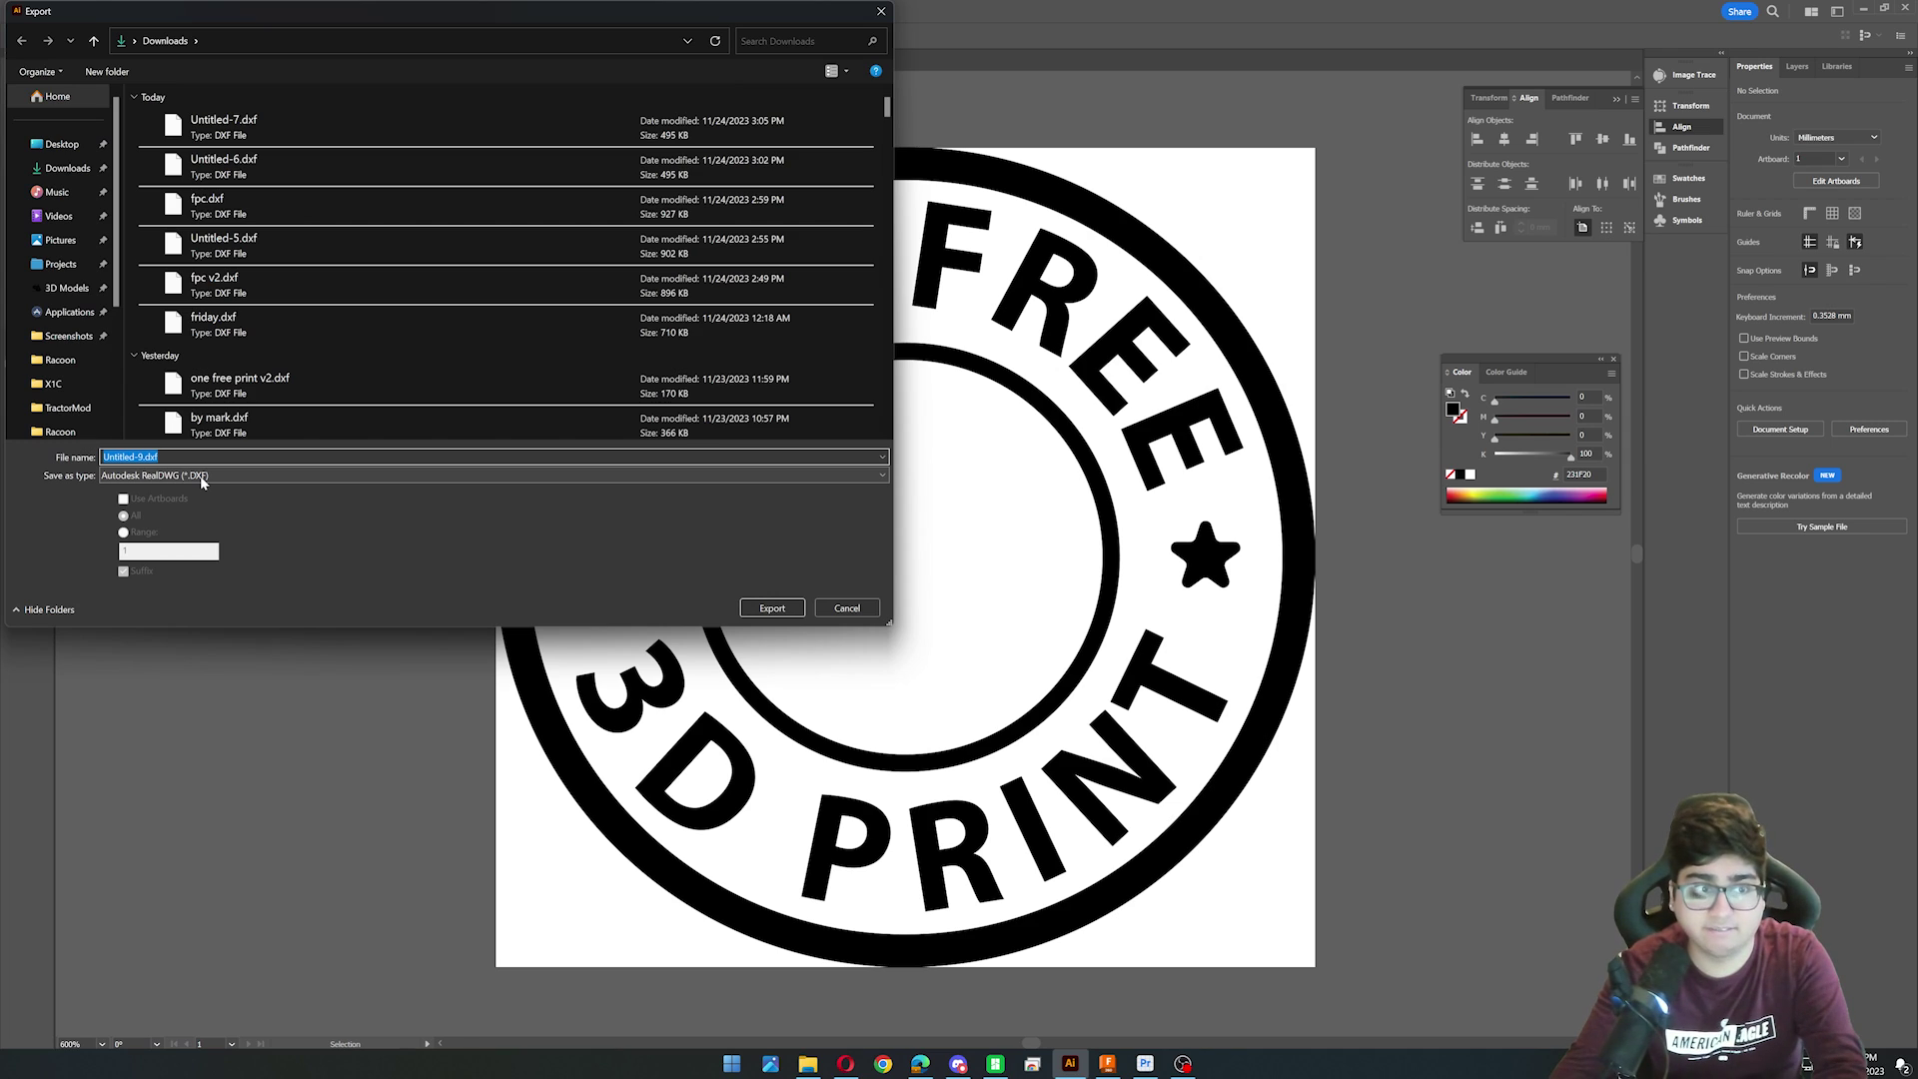
type("One")
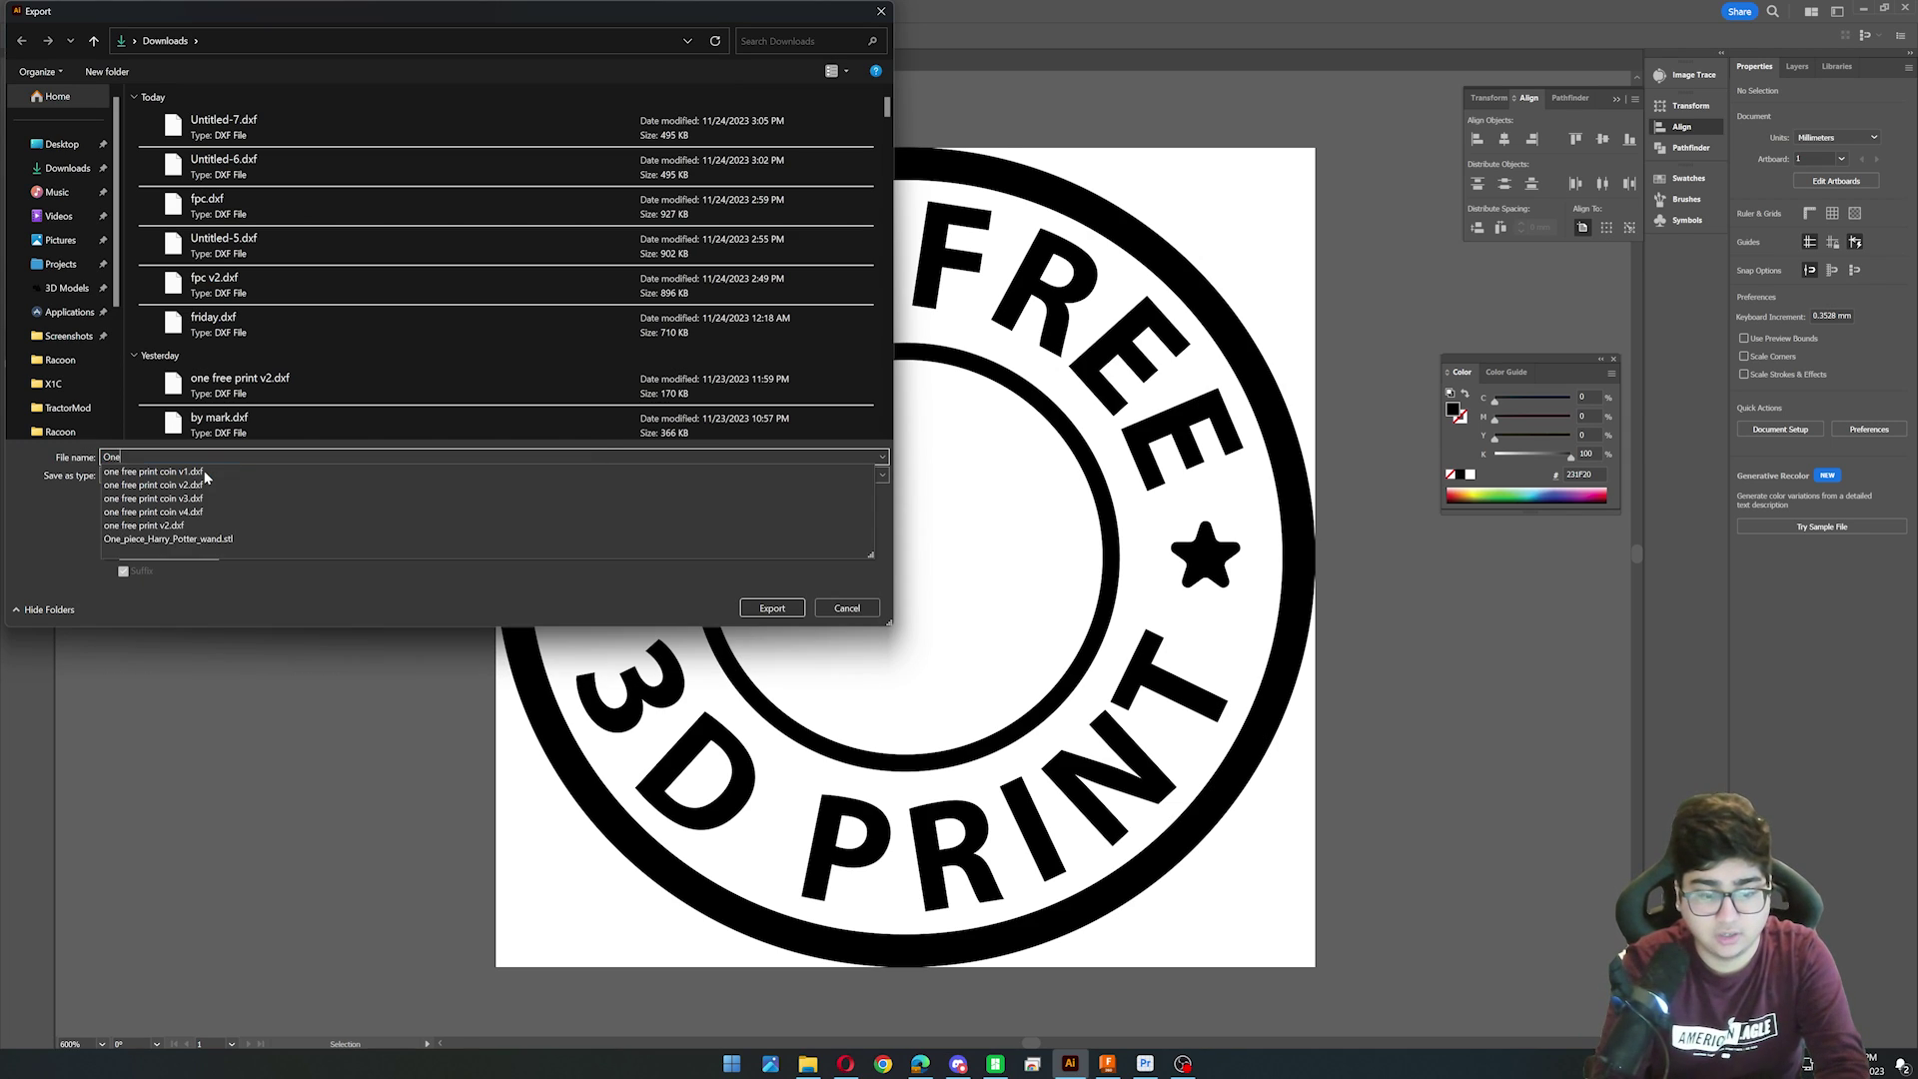
type(" free print coin tutorial")
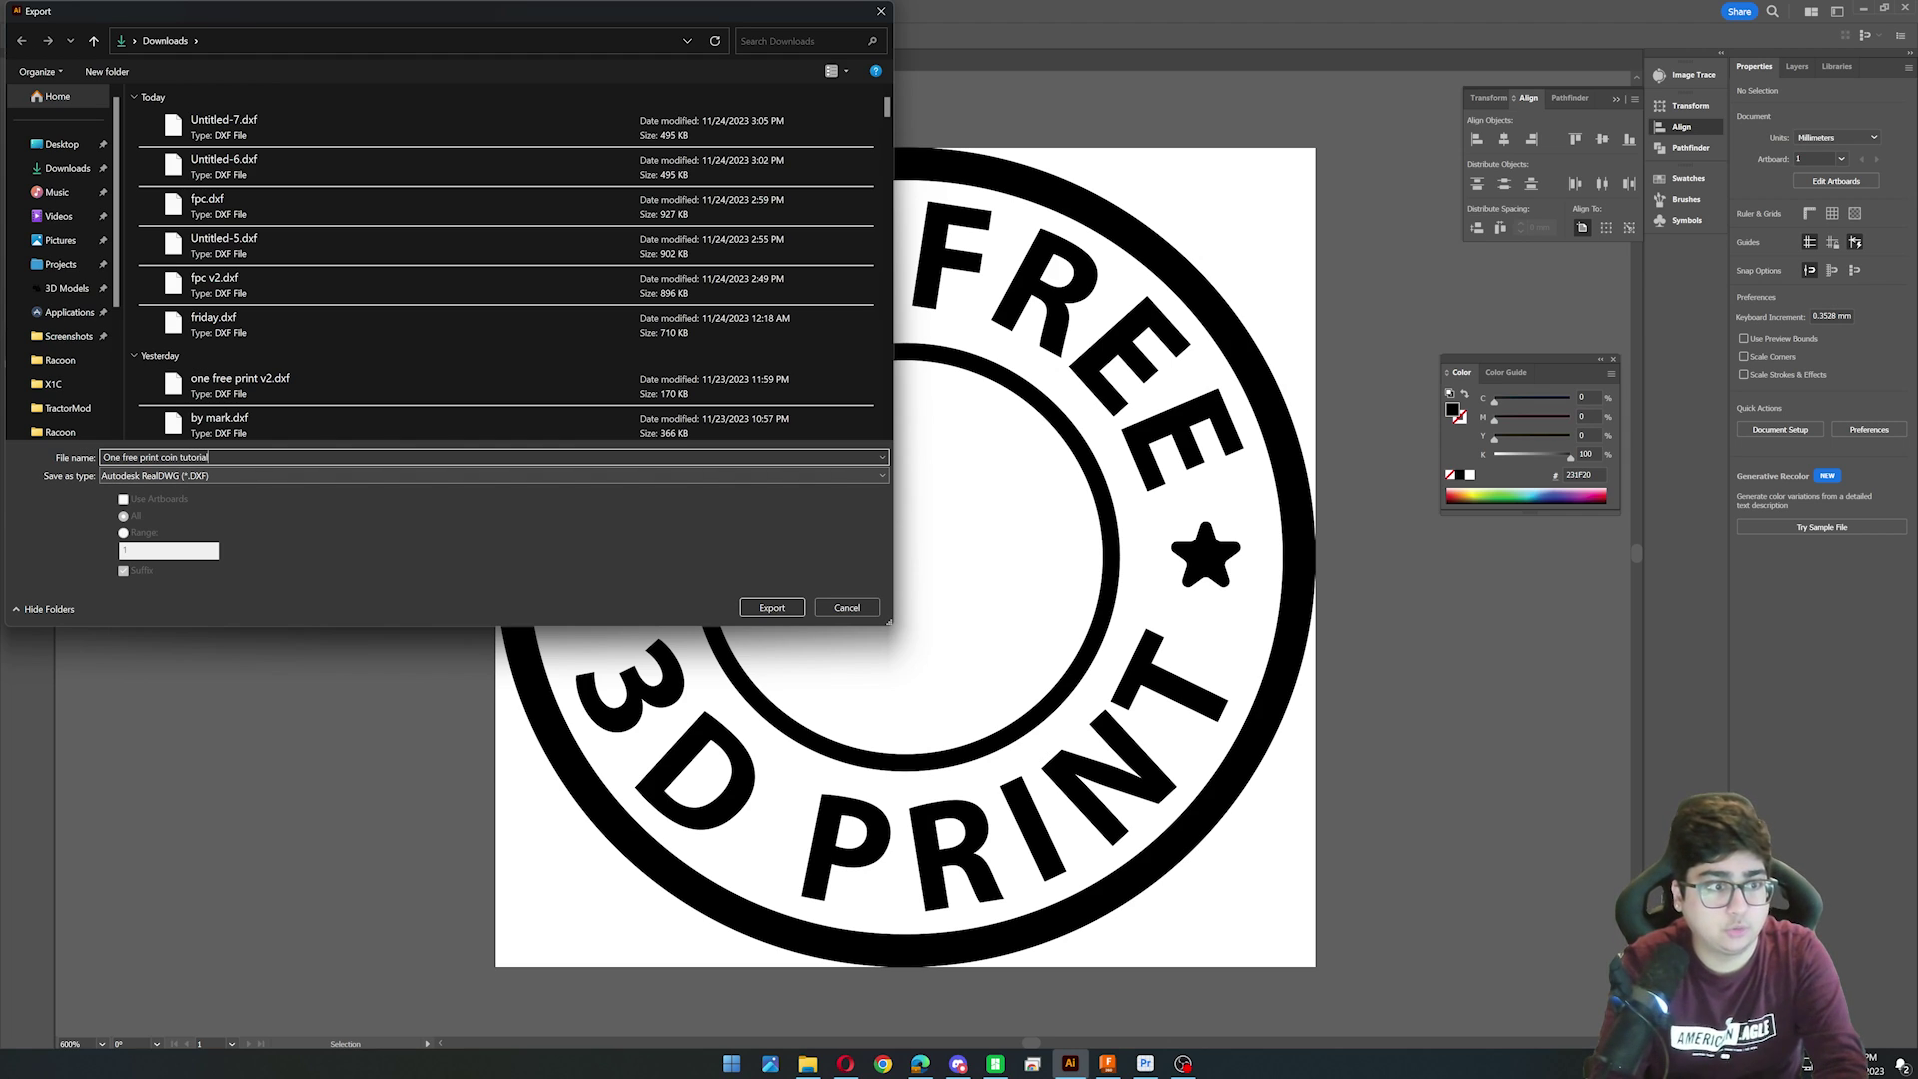
key("Return")
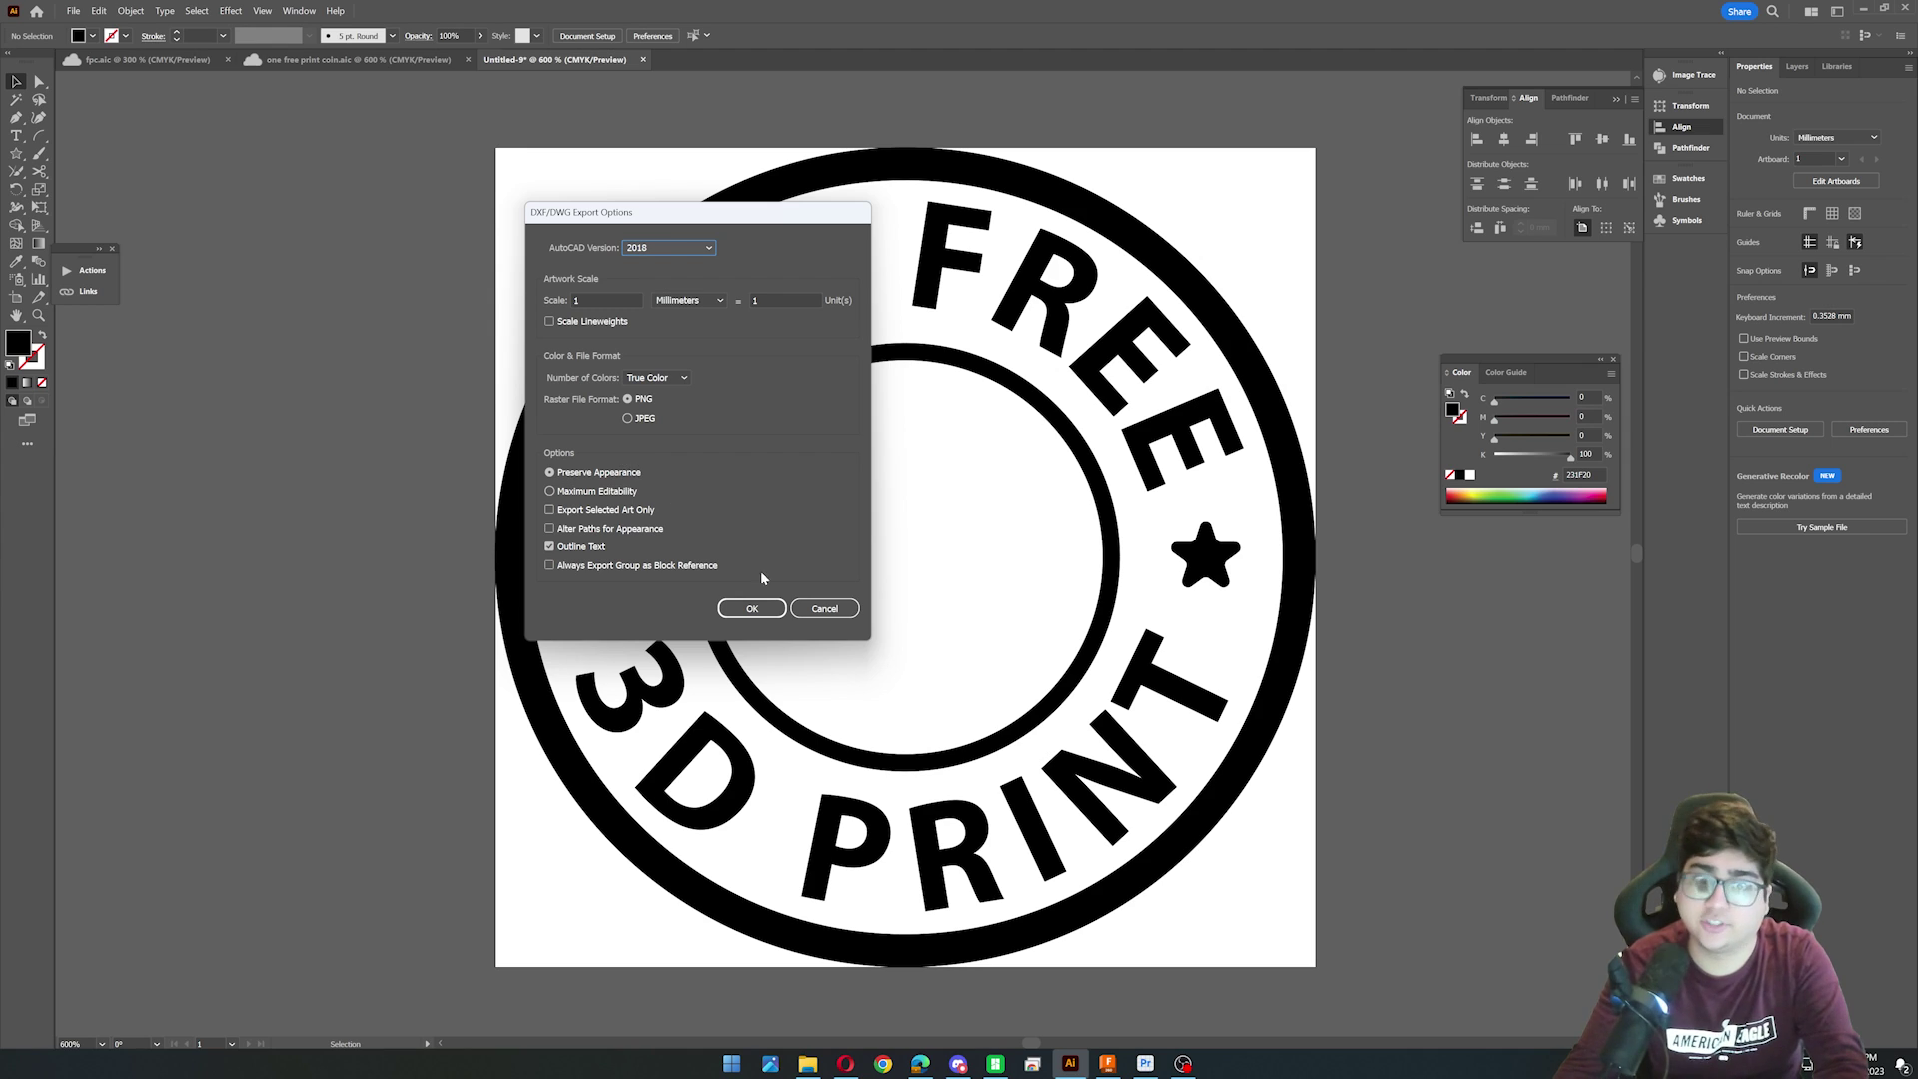
left_click(759, 616)
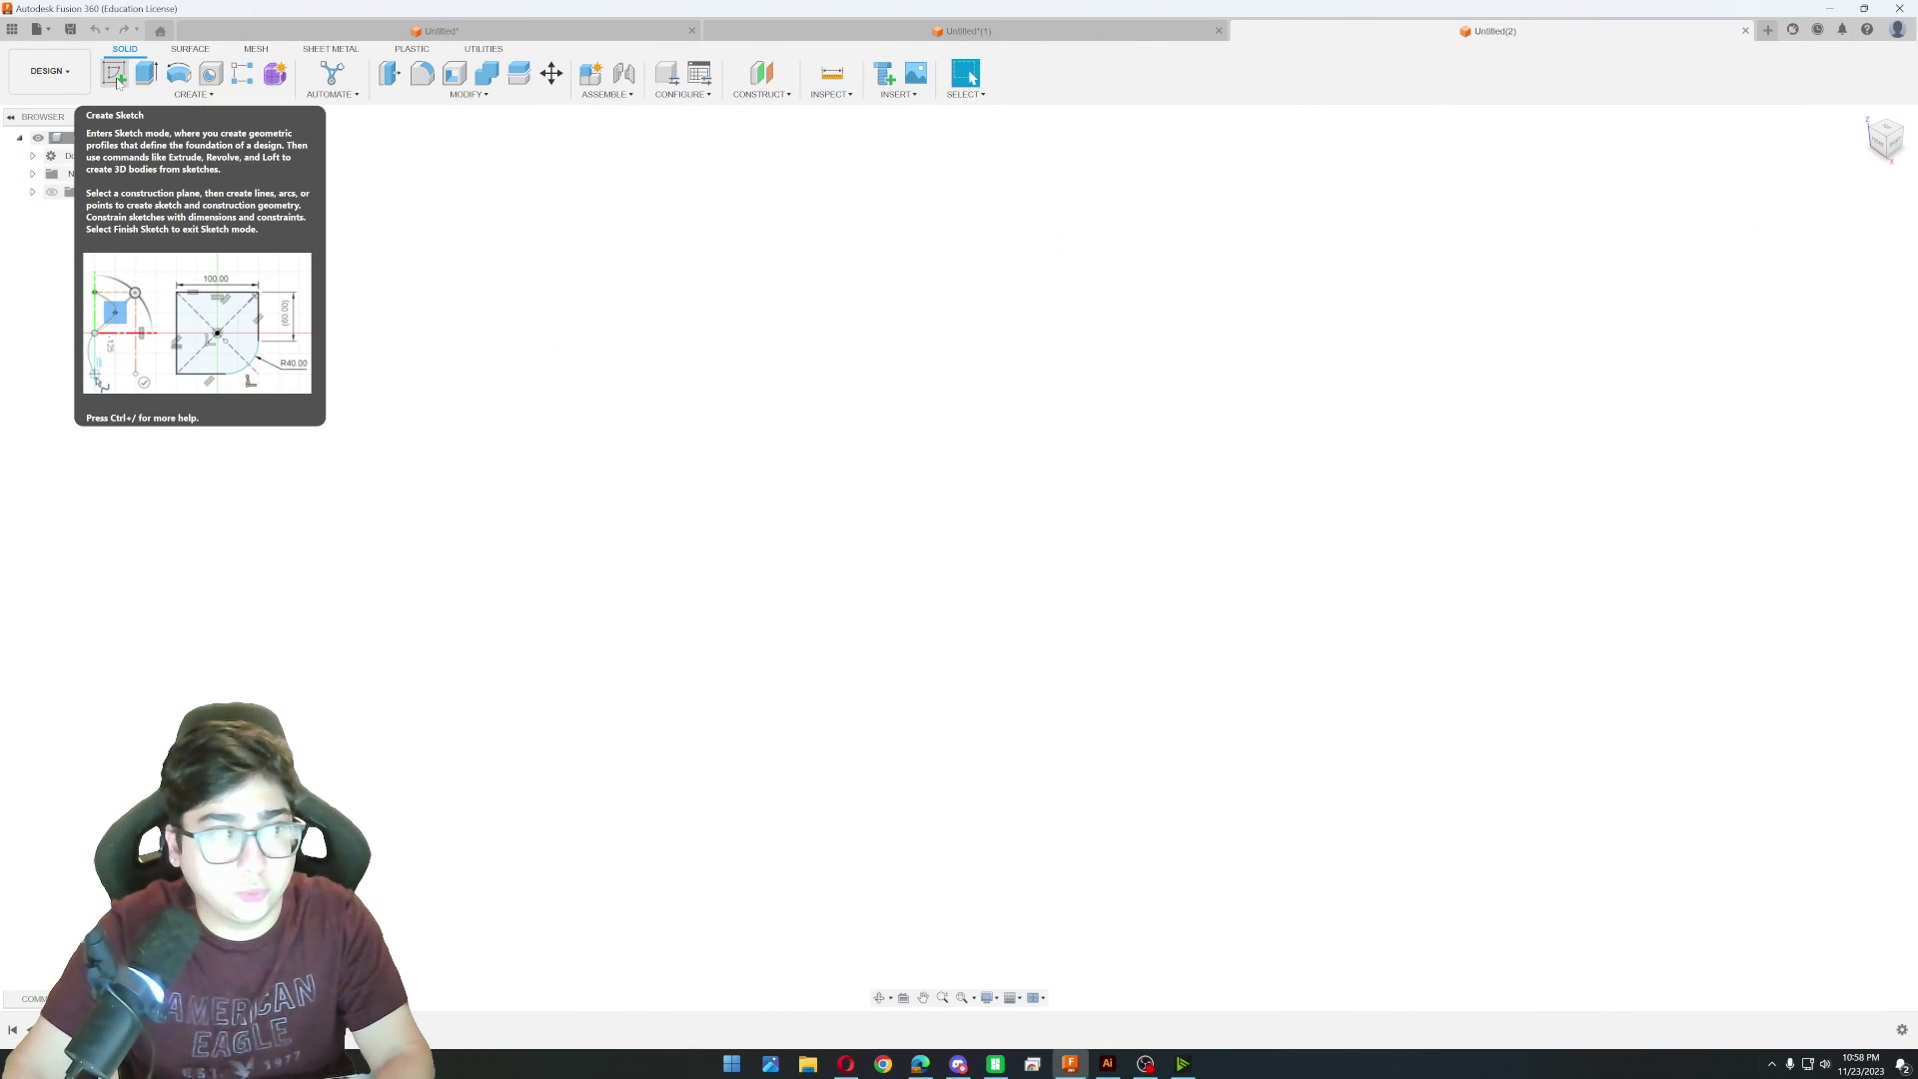
Start a sketch on the XY ground plane and insert one free print coin v4.dxf.
left_click(117, 83)
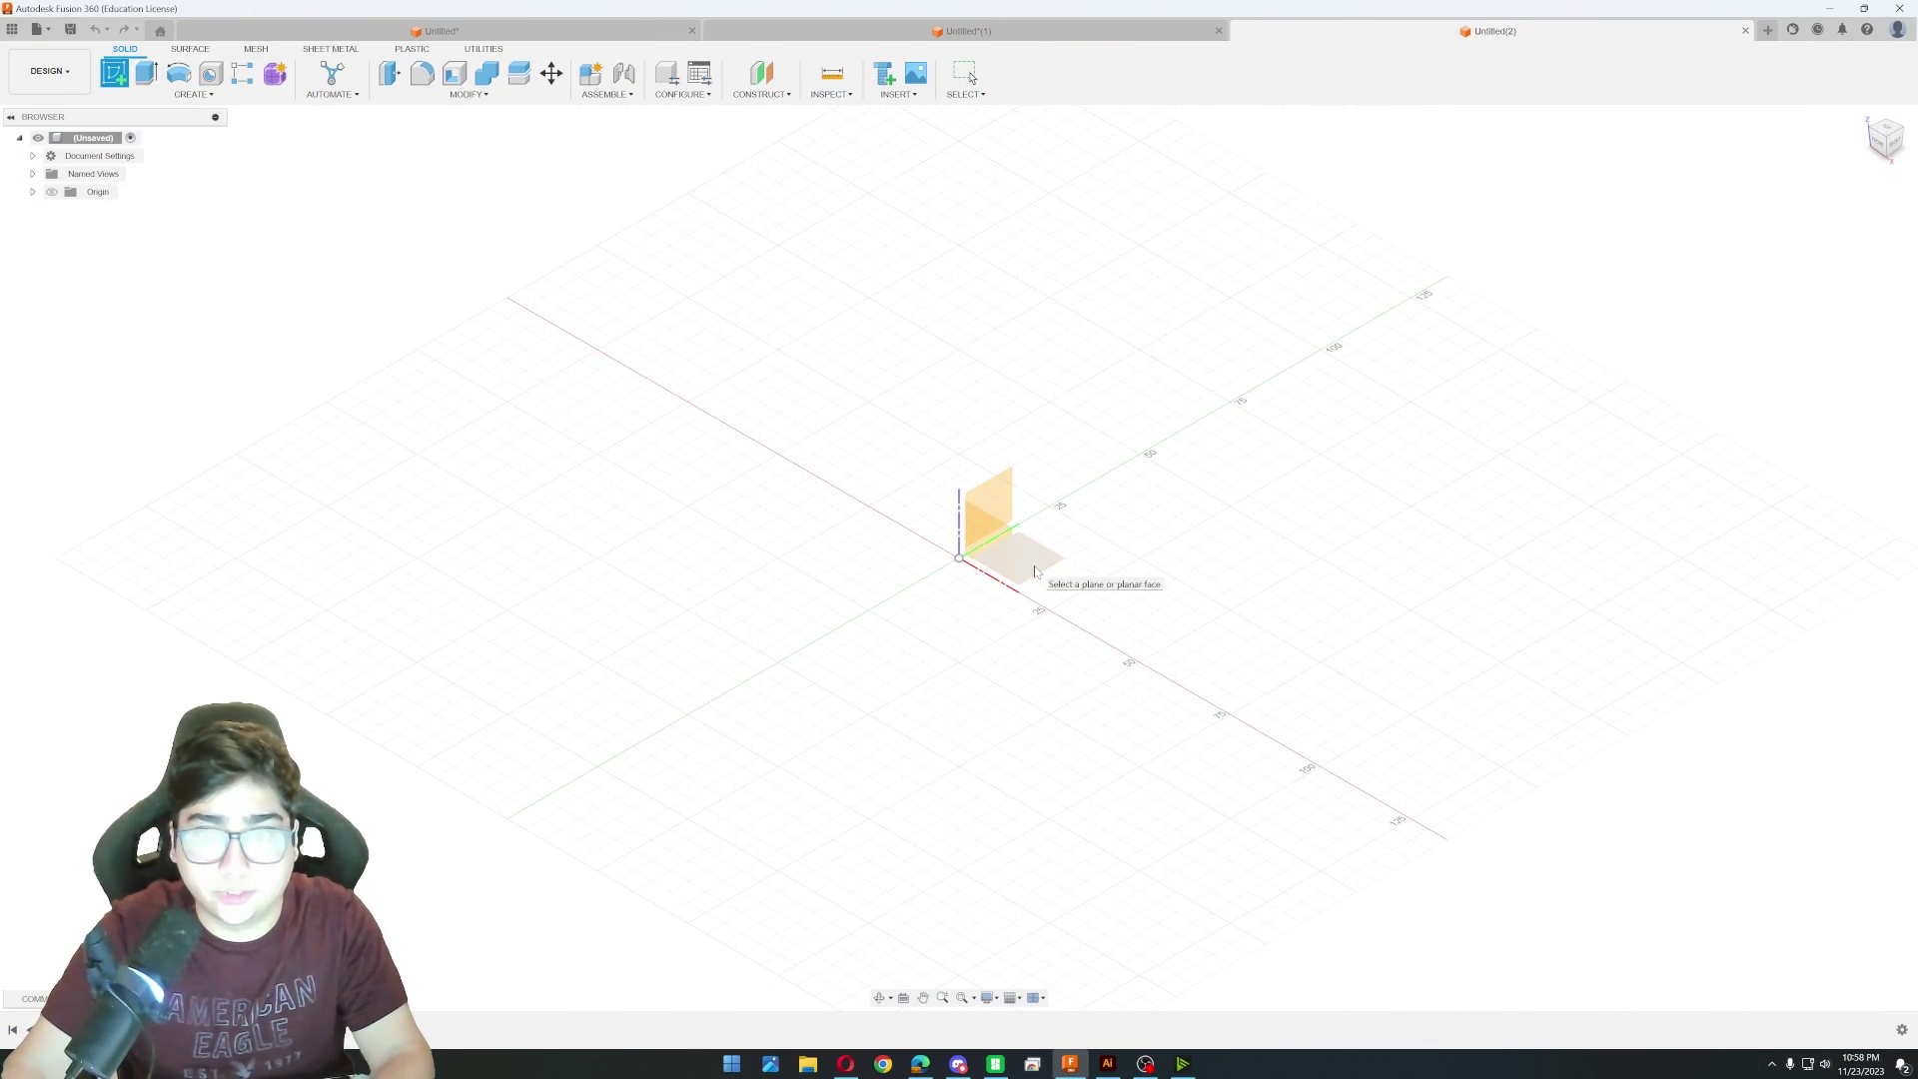
left_click(1035, 572)
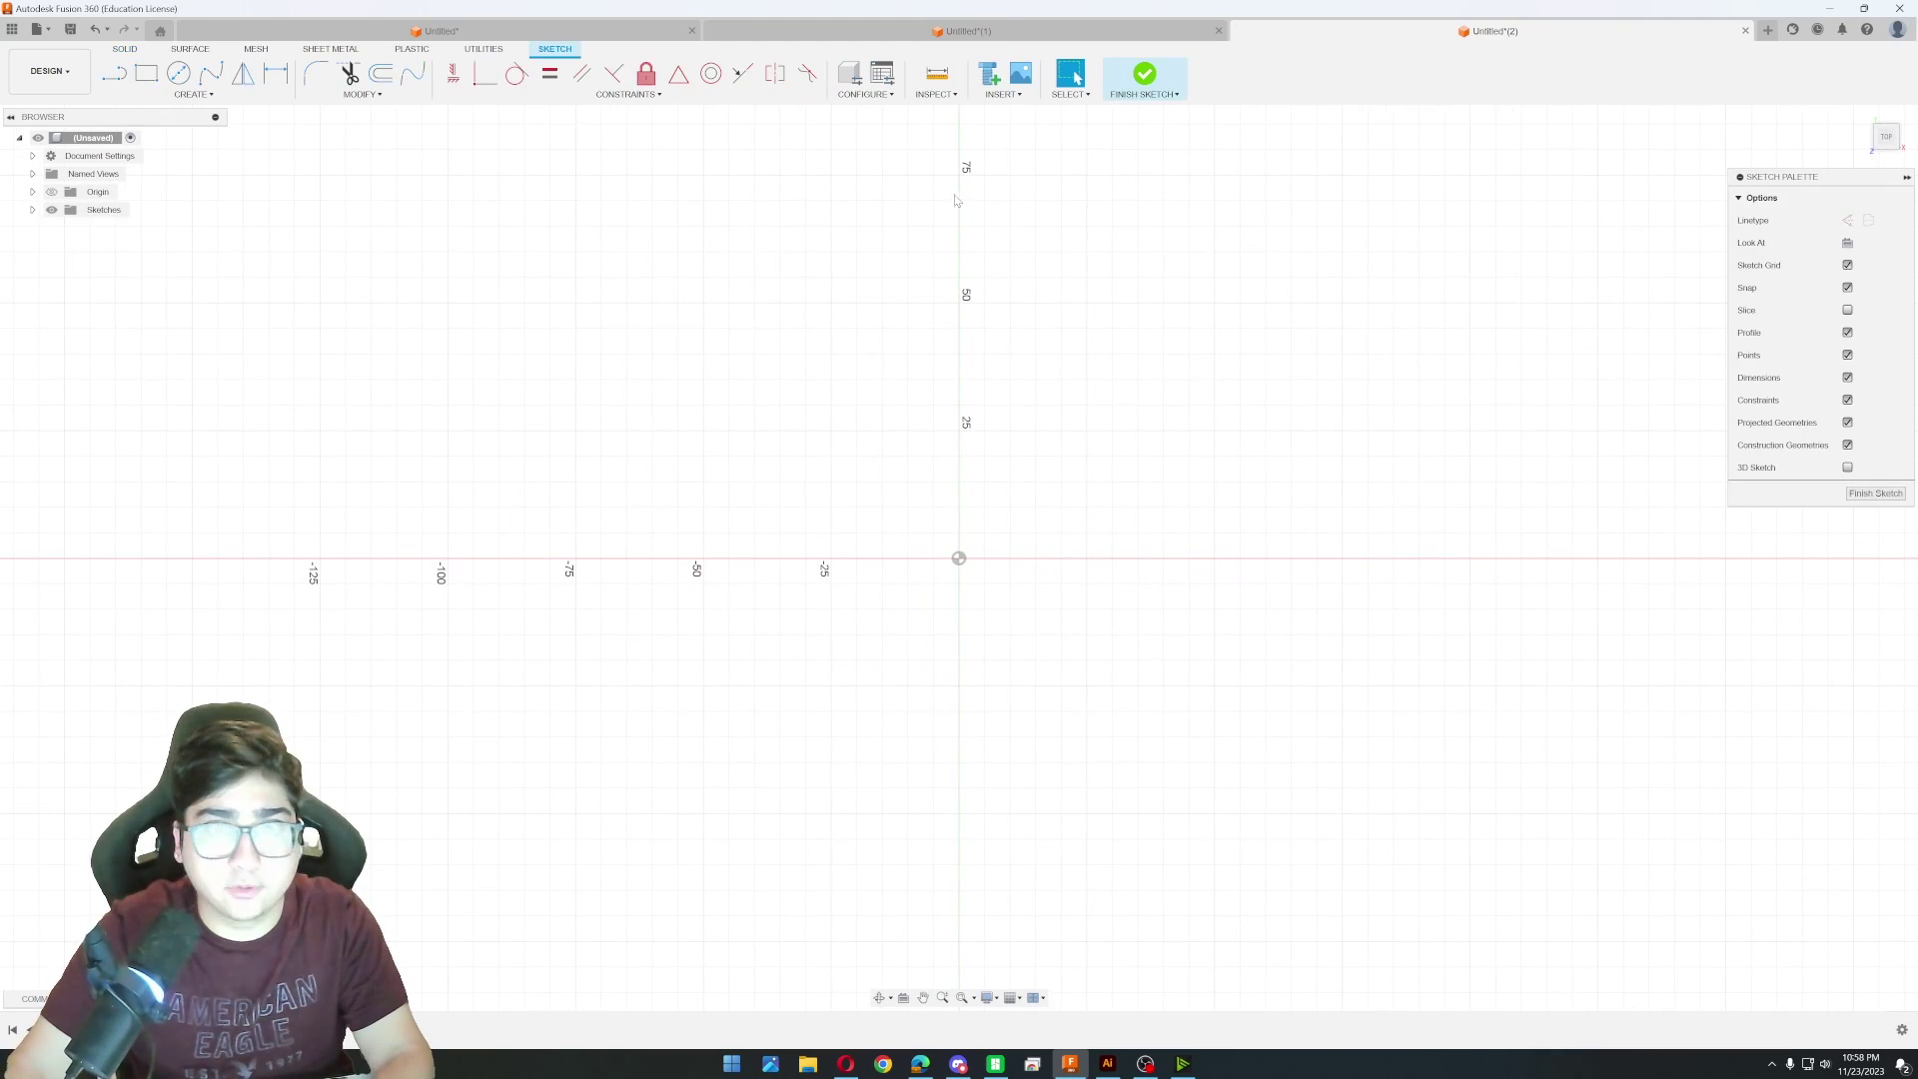
left_click(1002, 94)
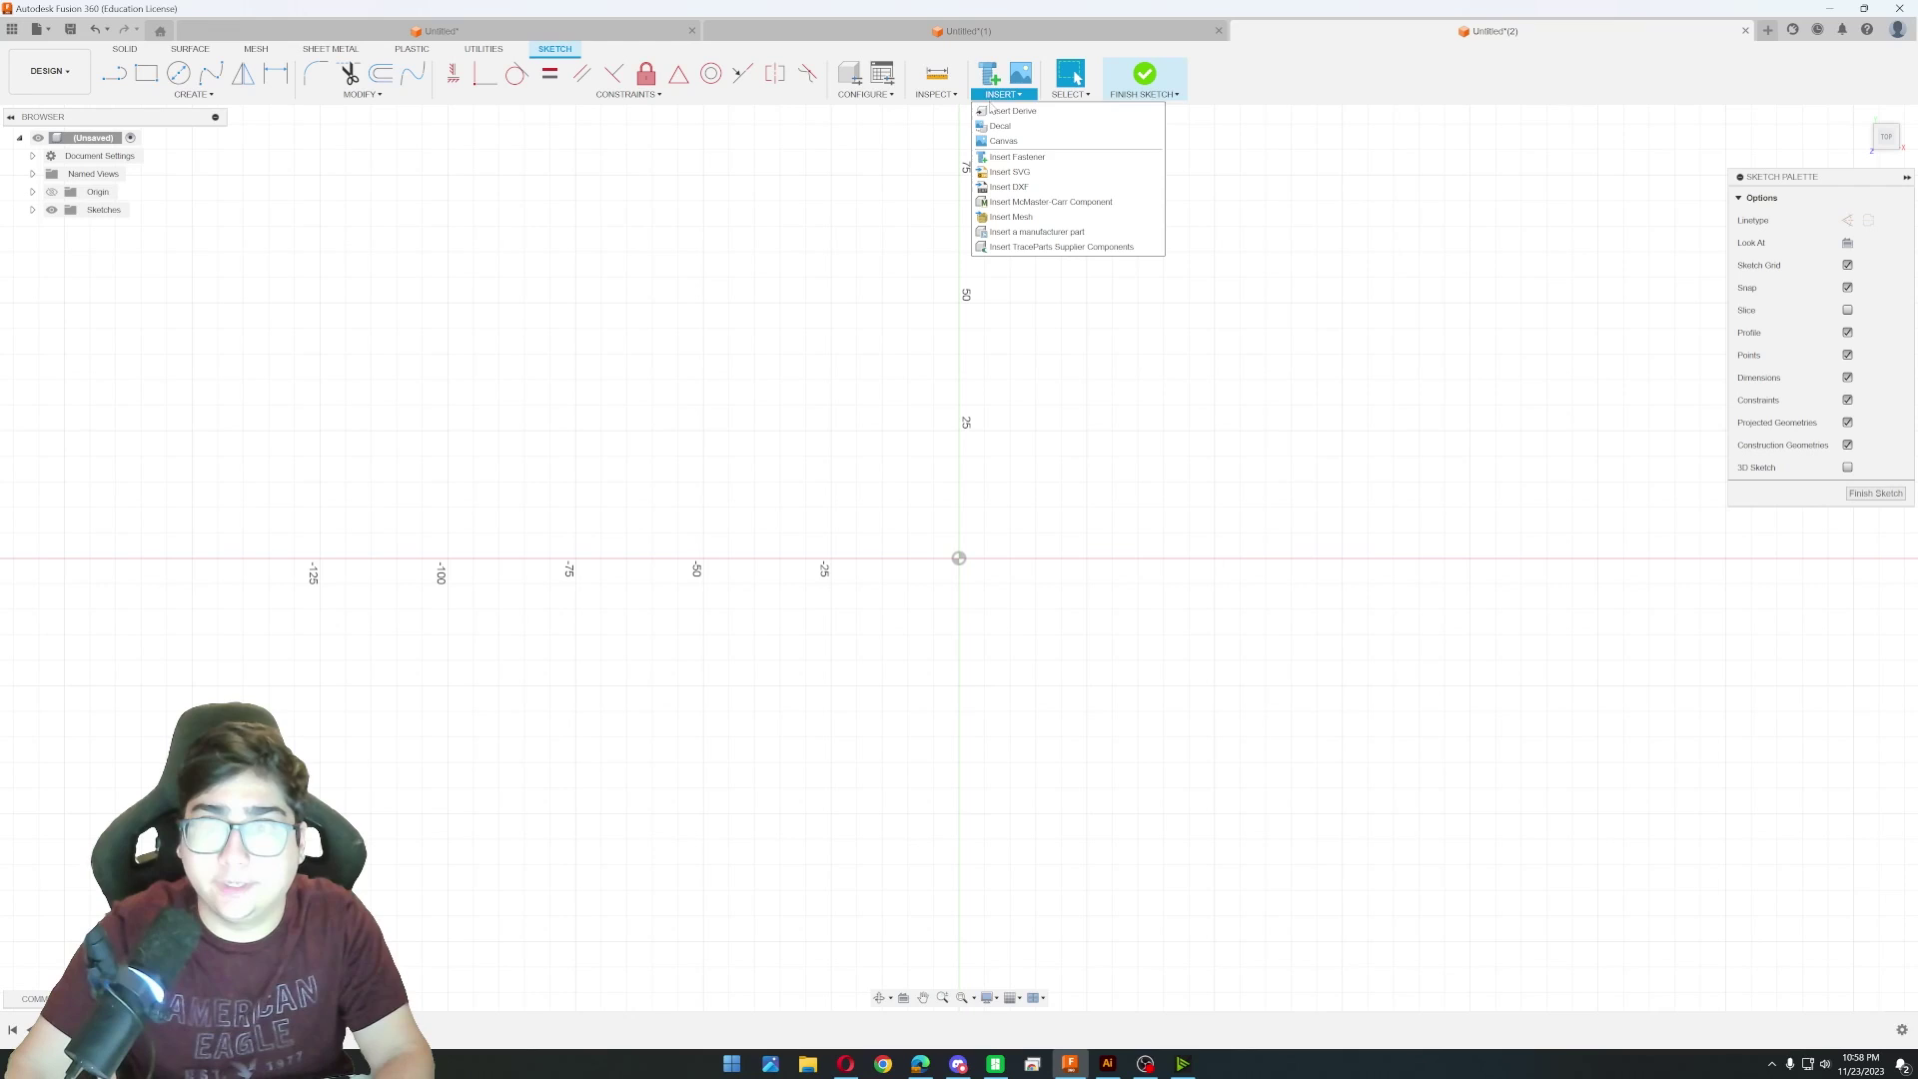
left_click(998, 187)
left_click(1611, 223)
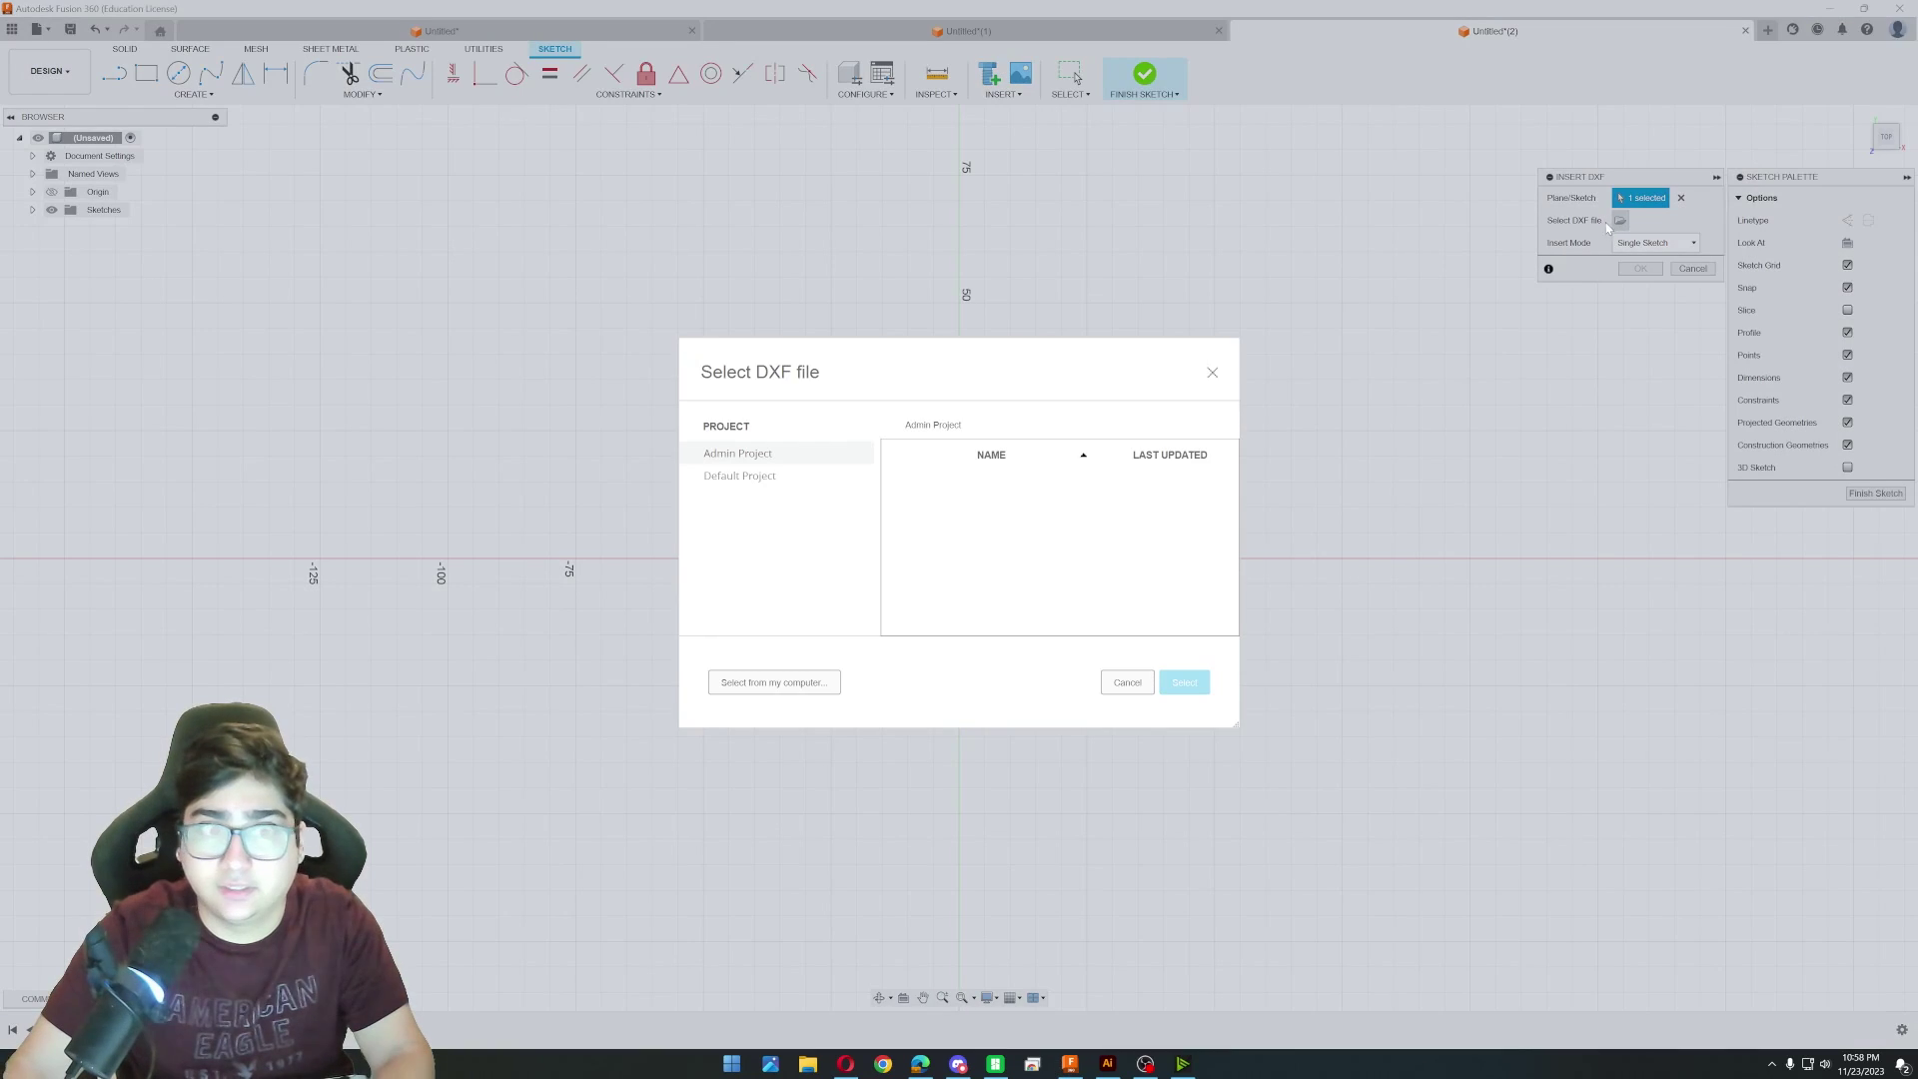
left_click(789, 682)
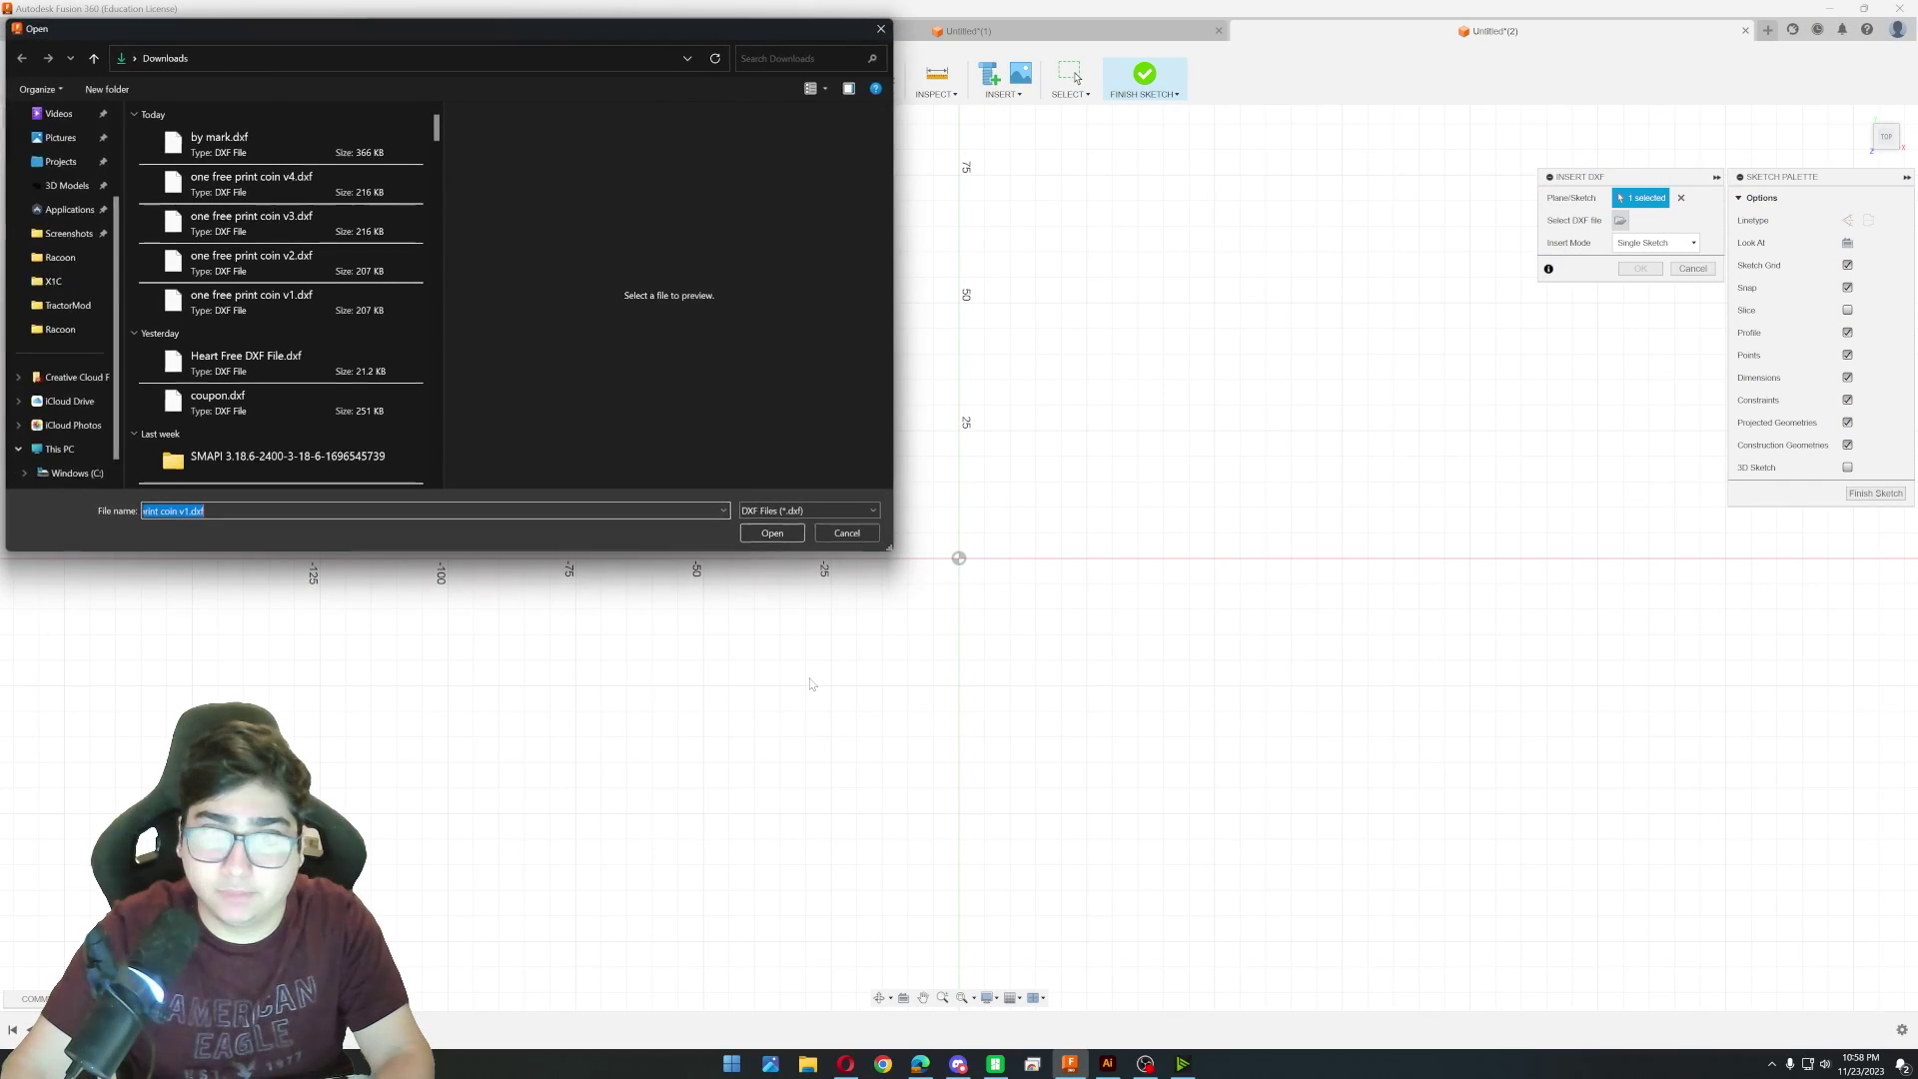
left_click(329, 186)
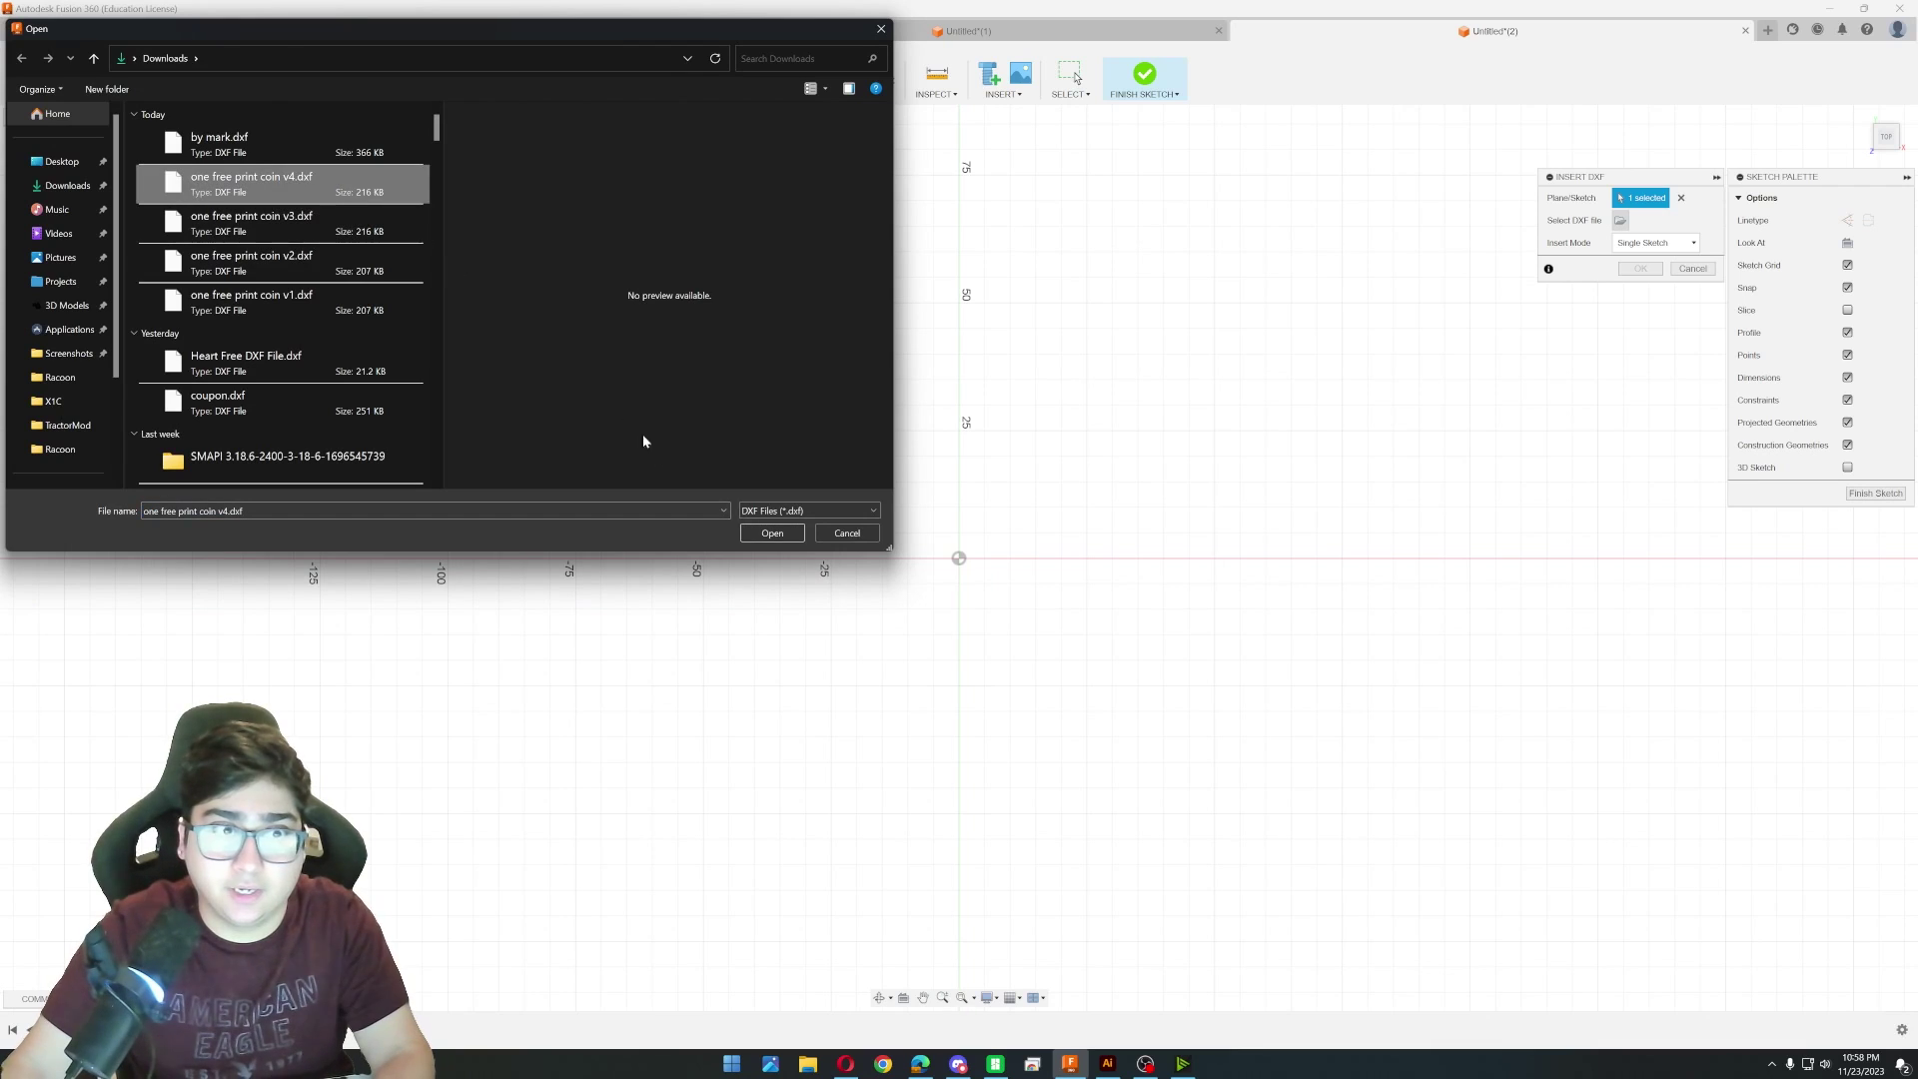
left_click(774, 535)
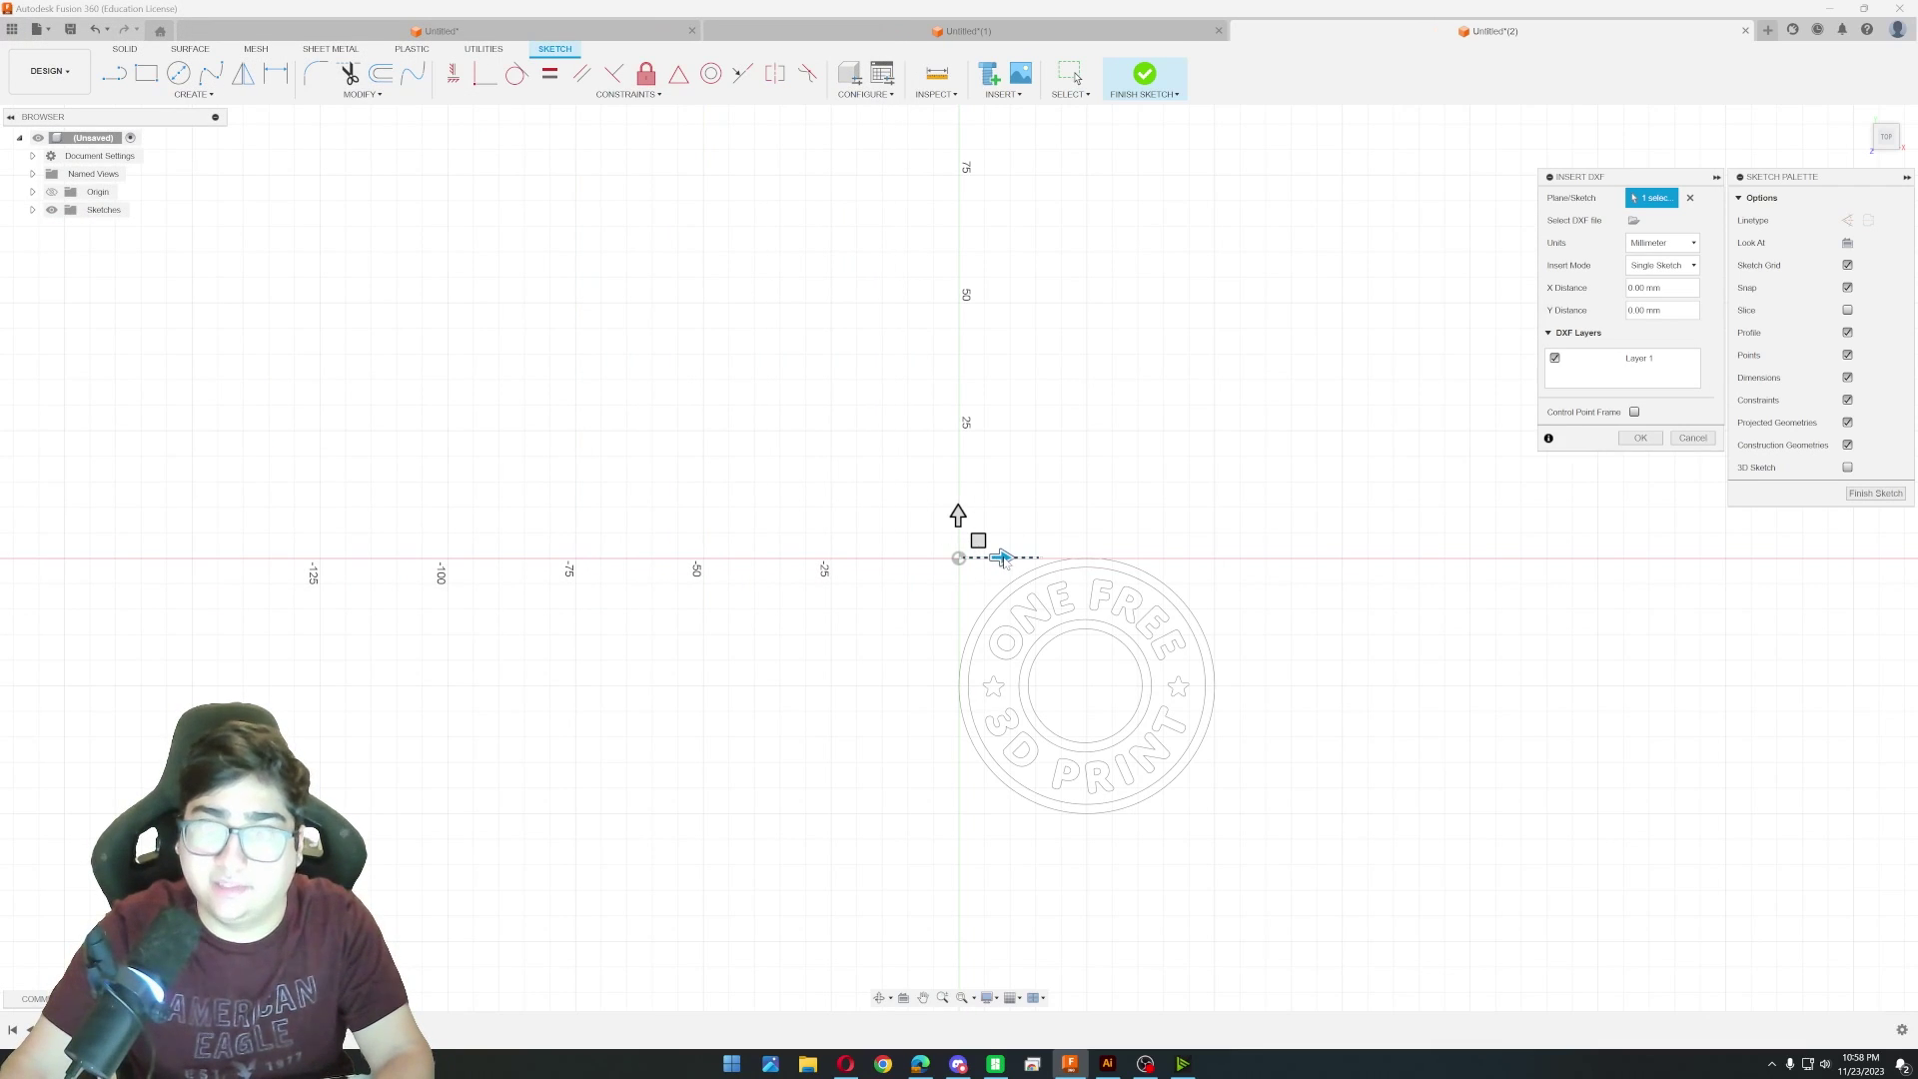
Offset the imported coin geometry so it is centred on the origin and place it.
scroll(999, 565, "up", 2)
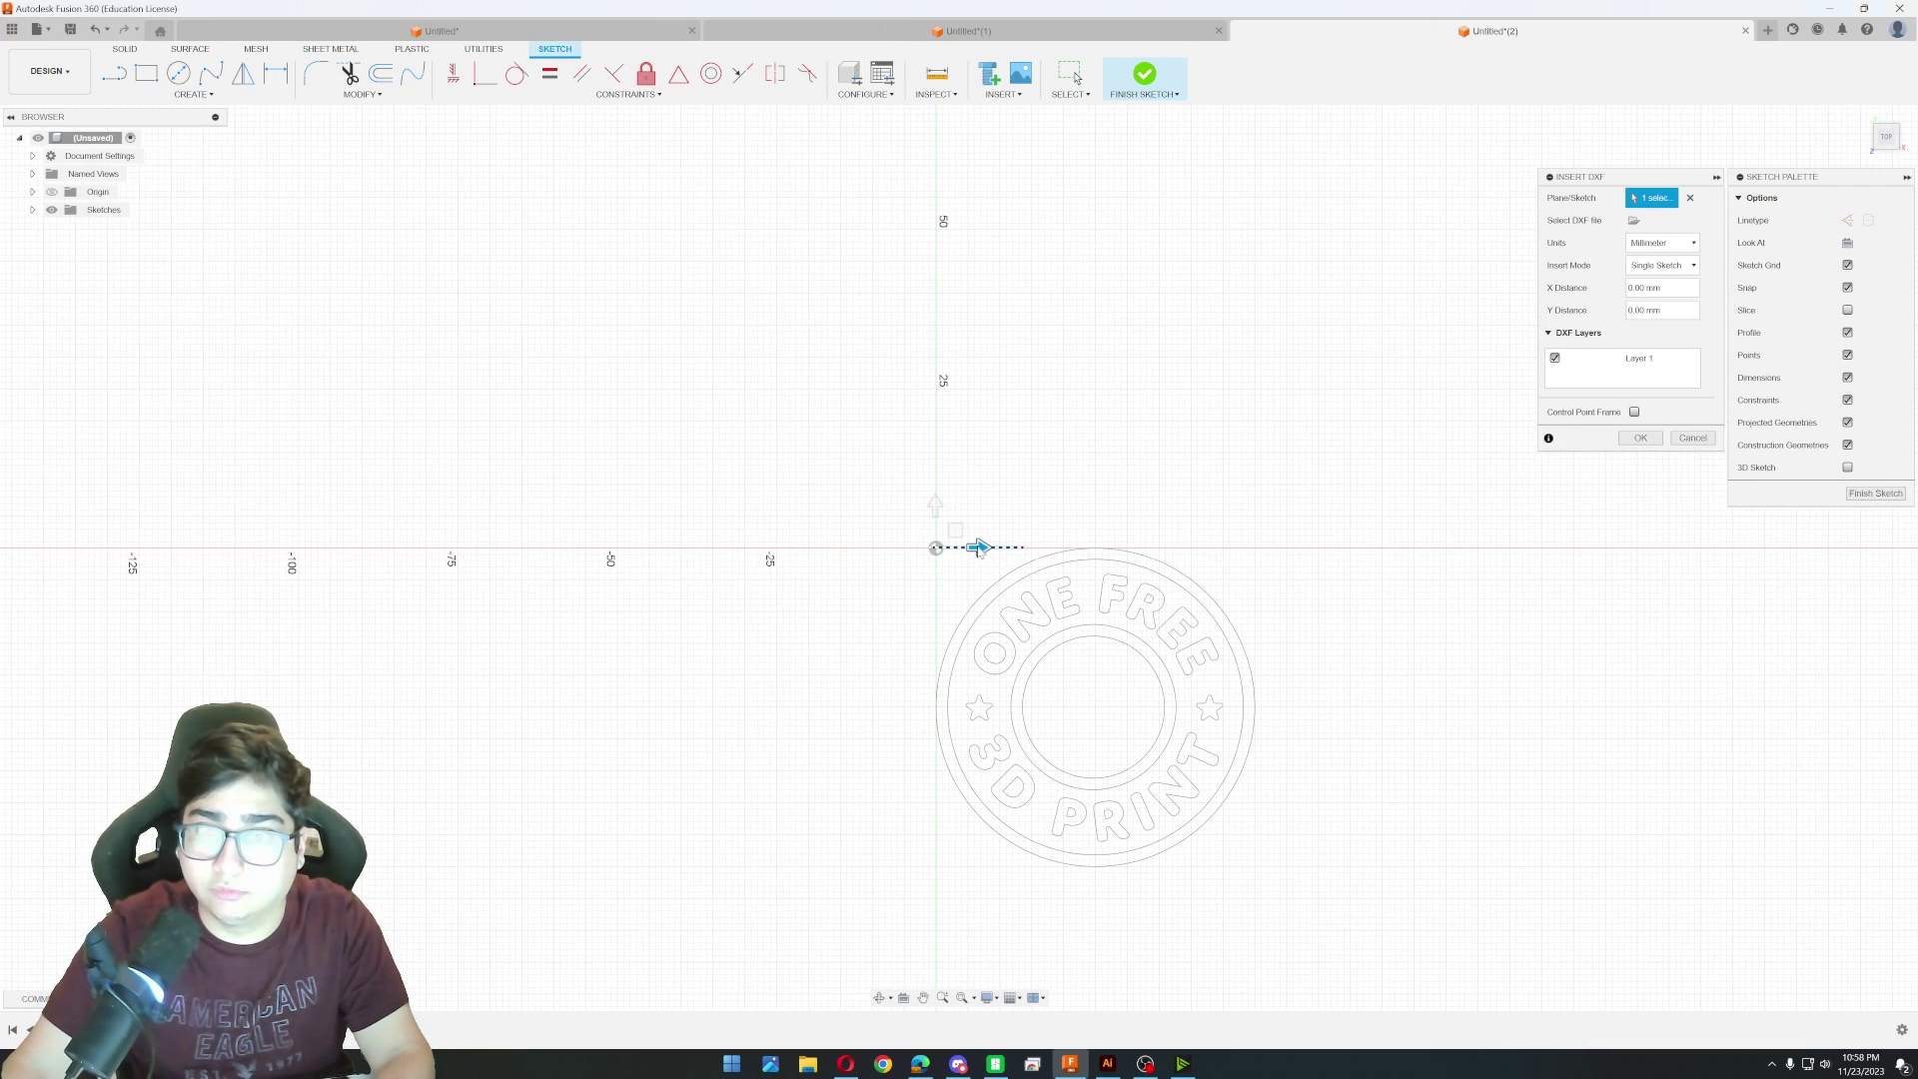
left_click_drag(985, 552, 777, 345)
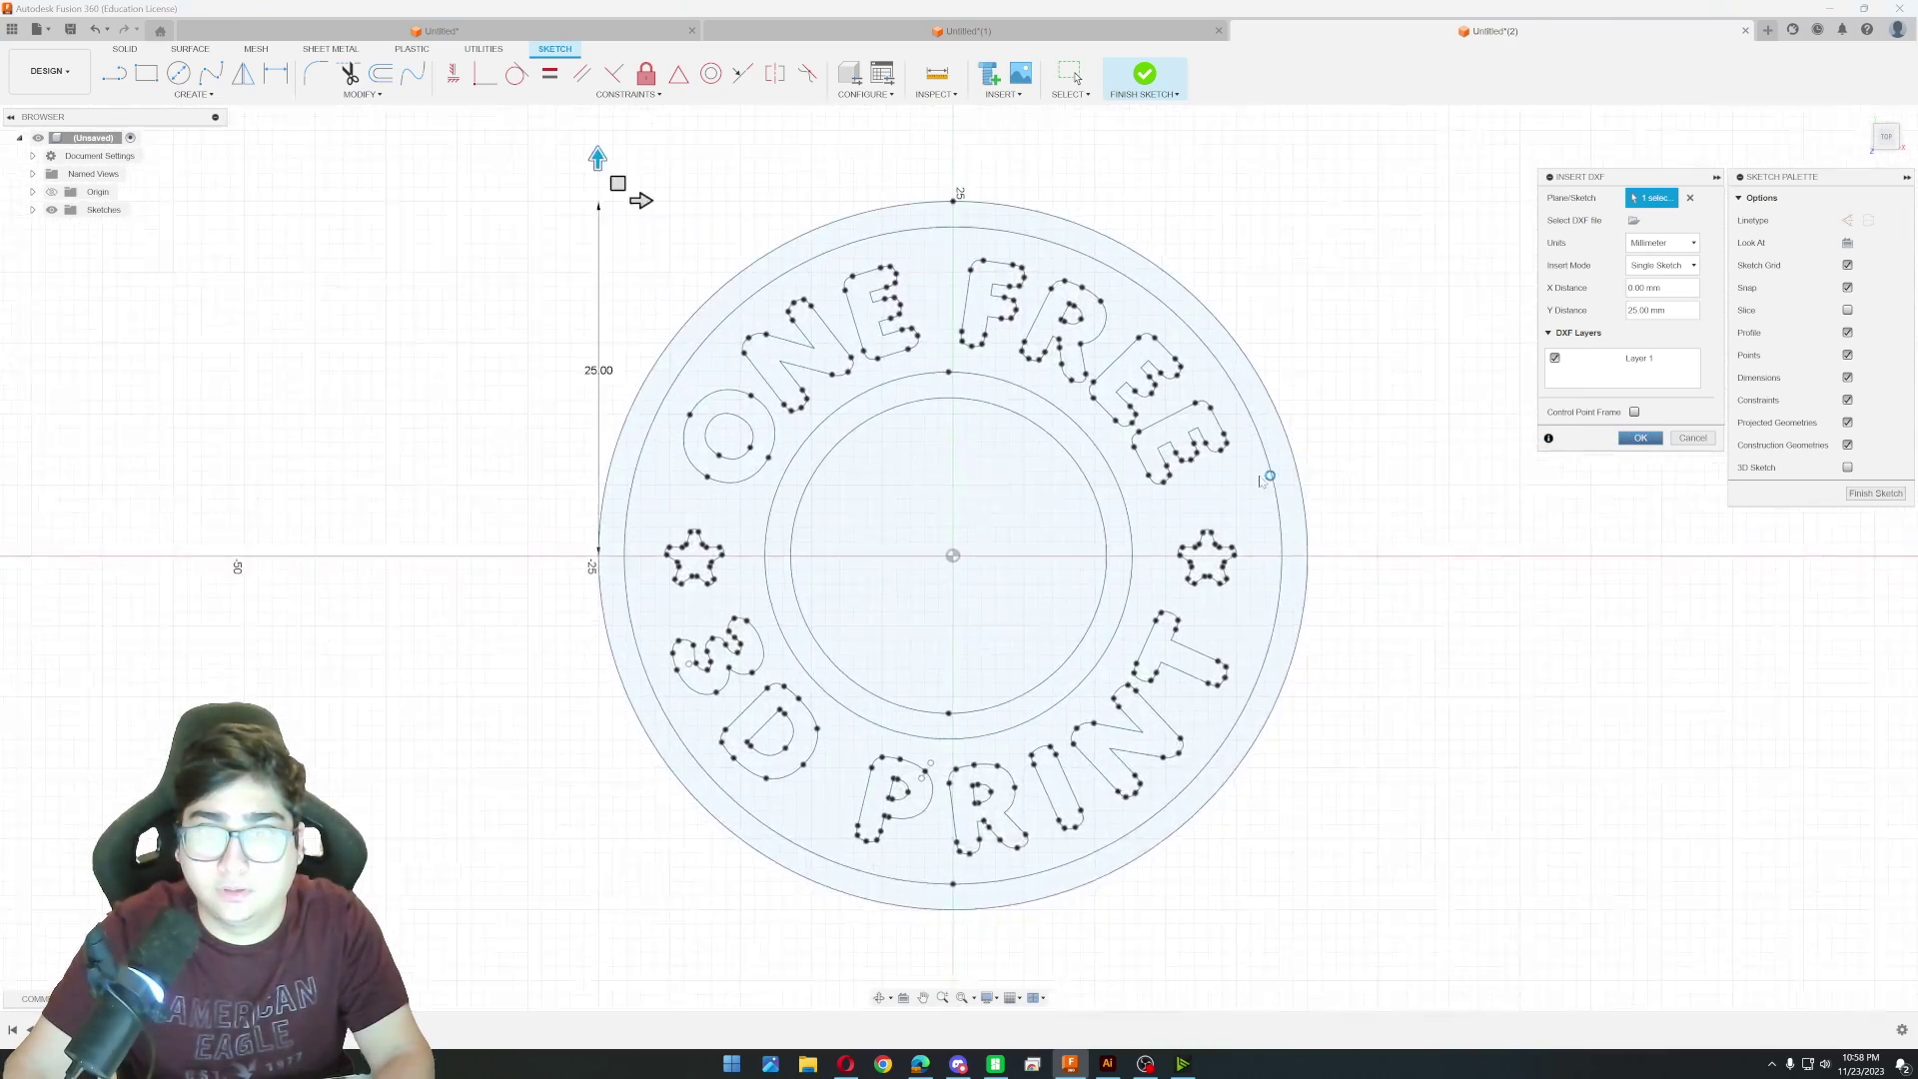
key("Return")
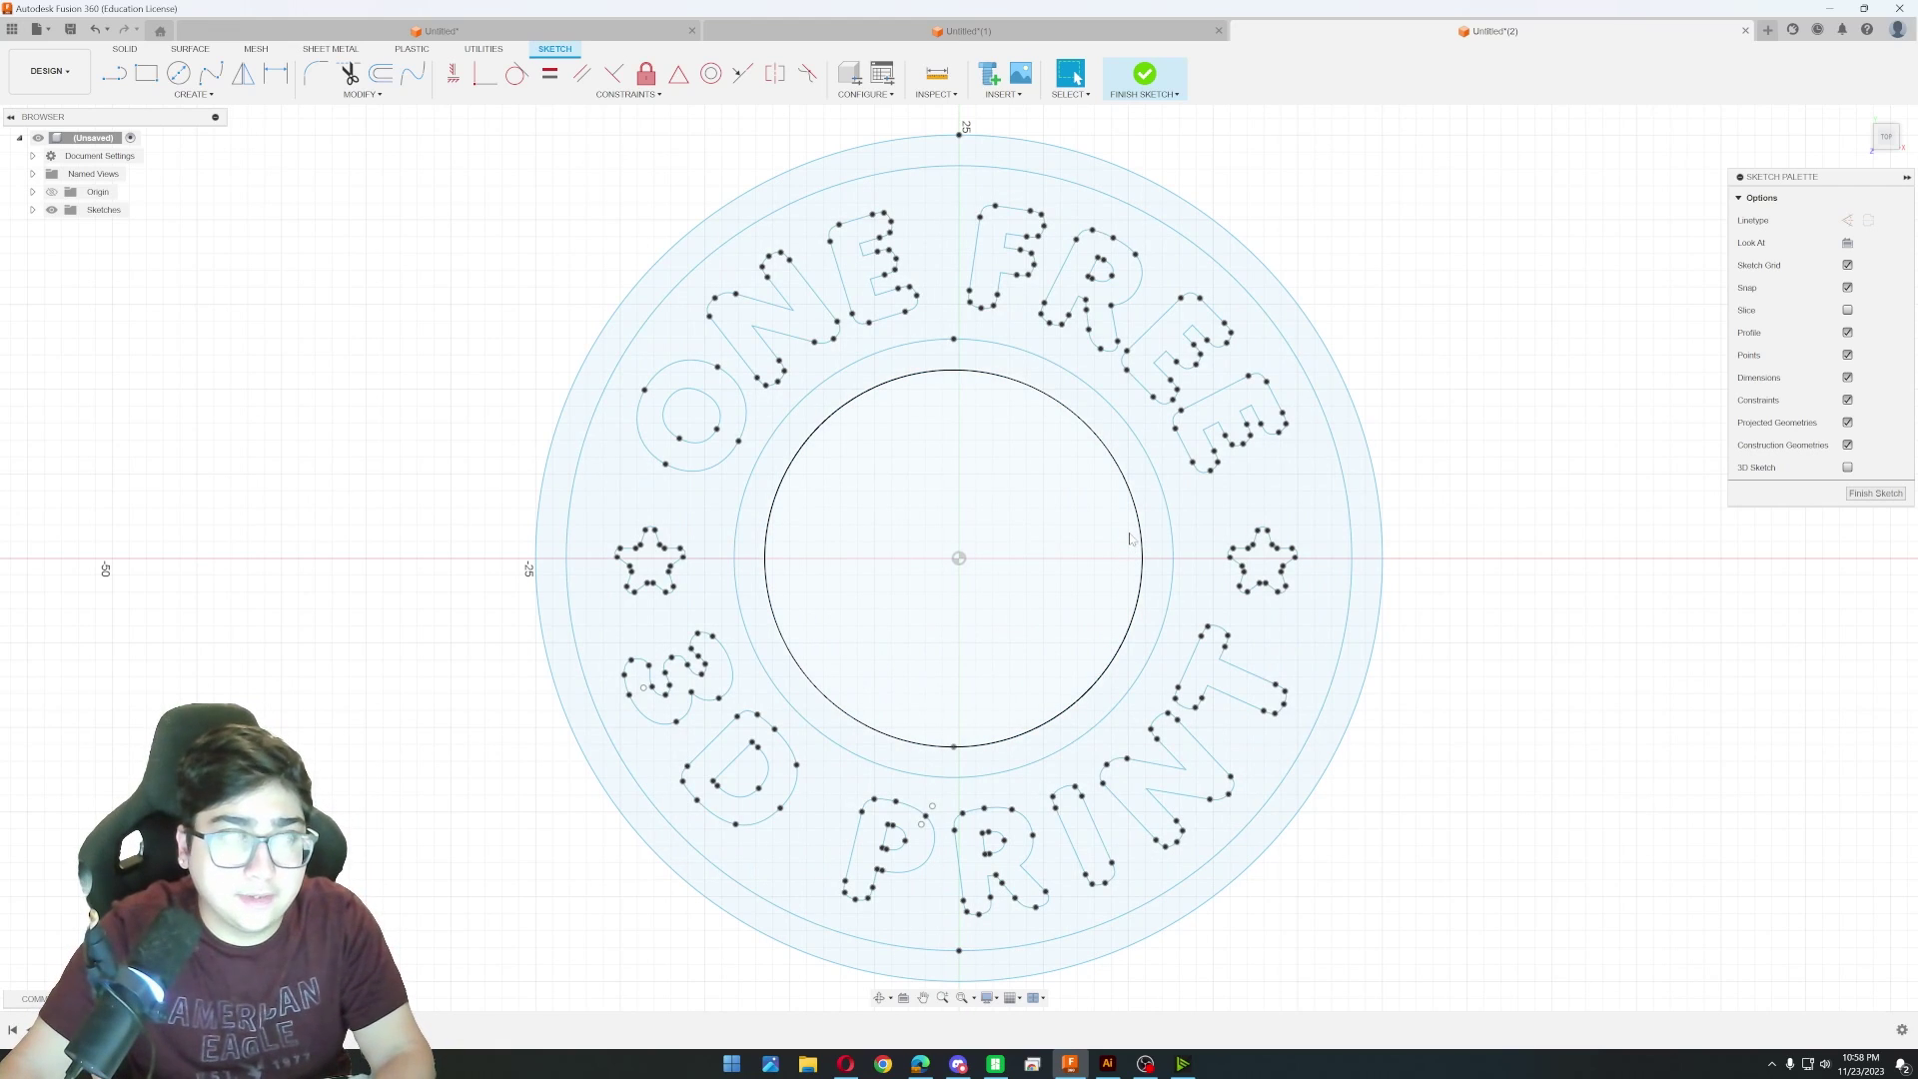
Finish the sketch and select the lettered ring profiles, excluding the outer ring, inner band and centre disk.
scroll(1130, 539, "down", 2)
left_click(1145, 76)
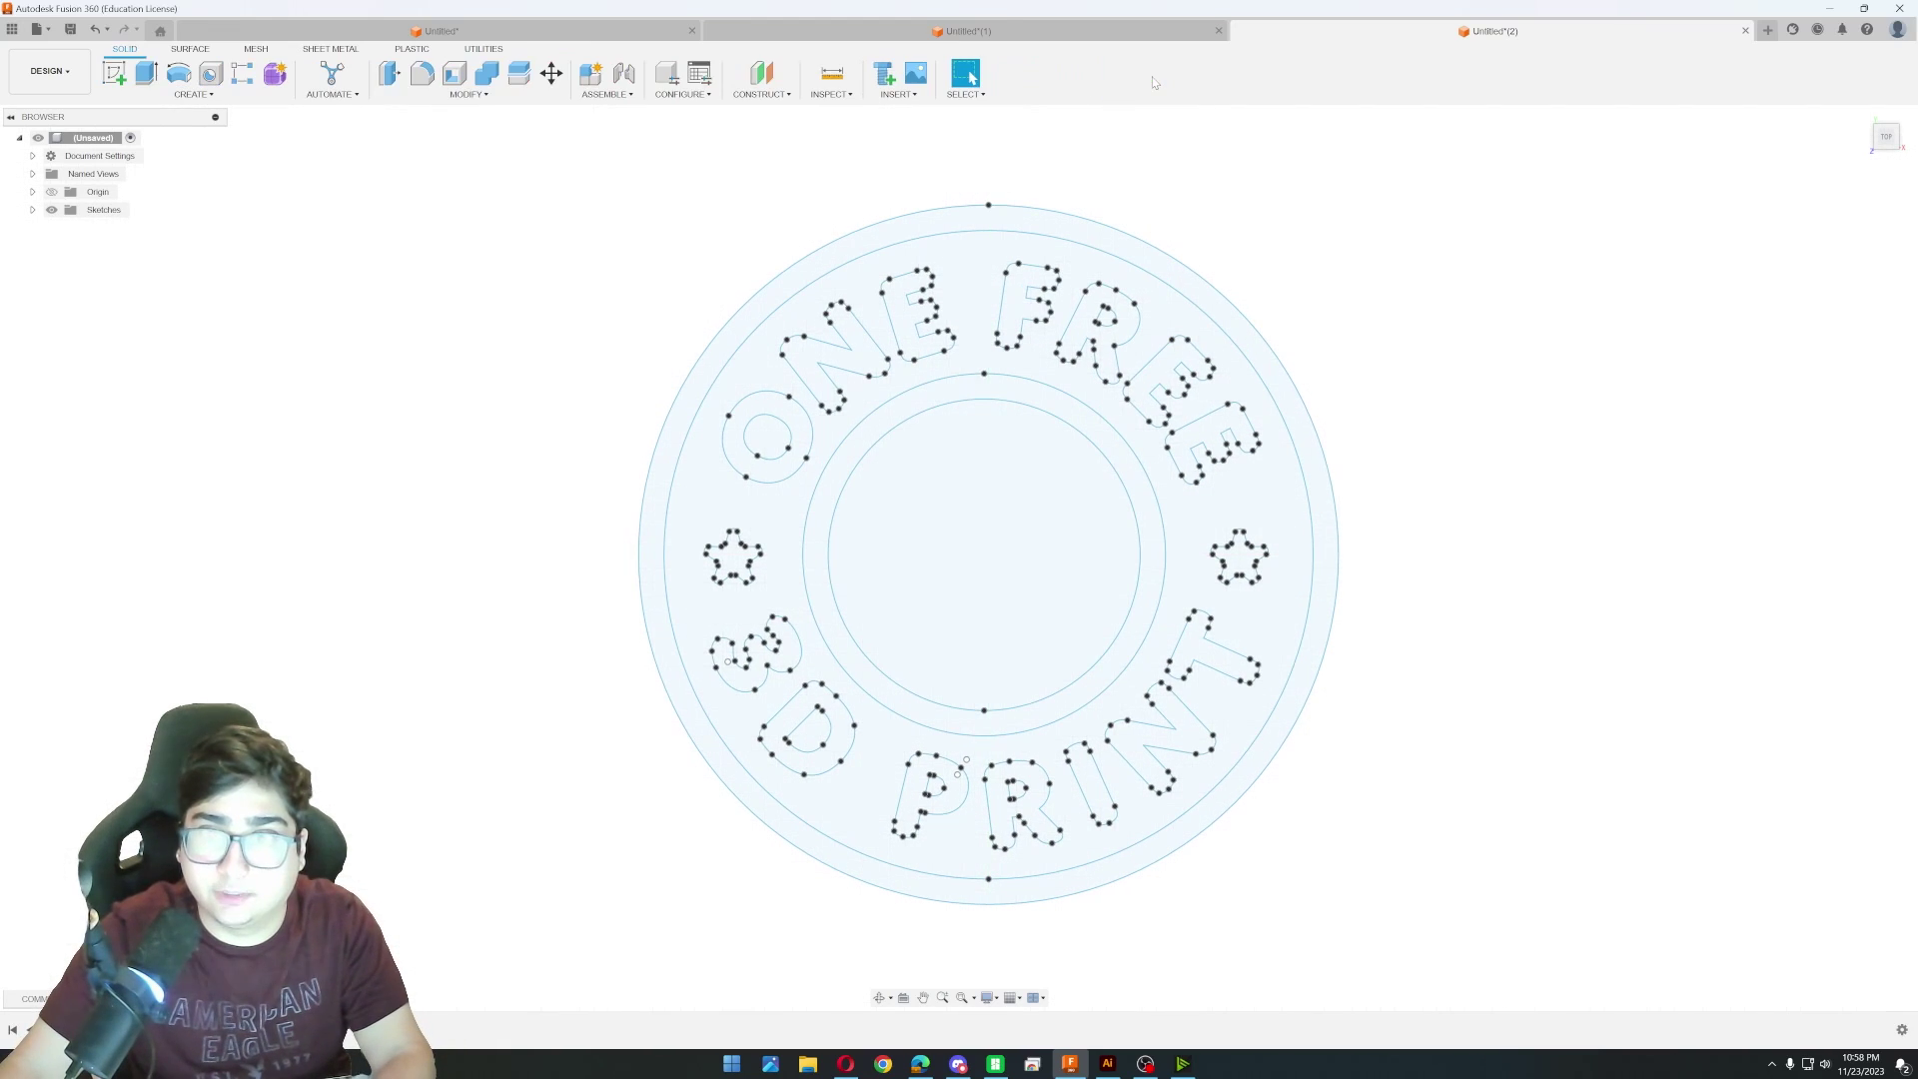
mouse_move(509, 169)
left_mouse_down()
mouse_move(1112, 636)
mouse_move(1489, 998)
left_mouse_up()
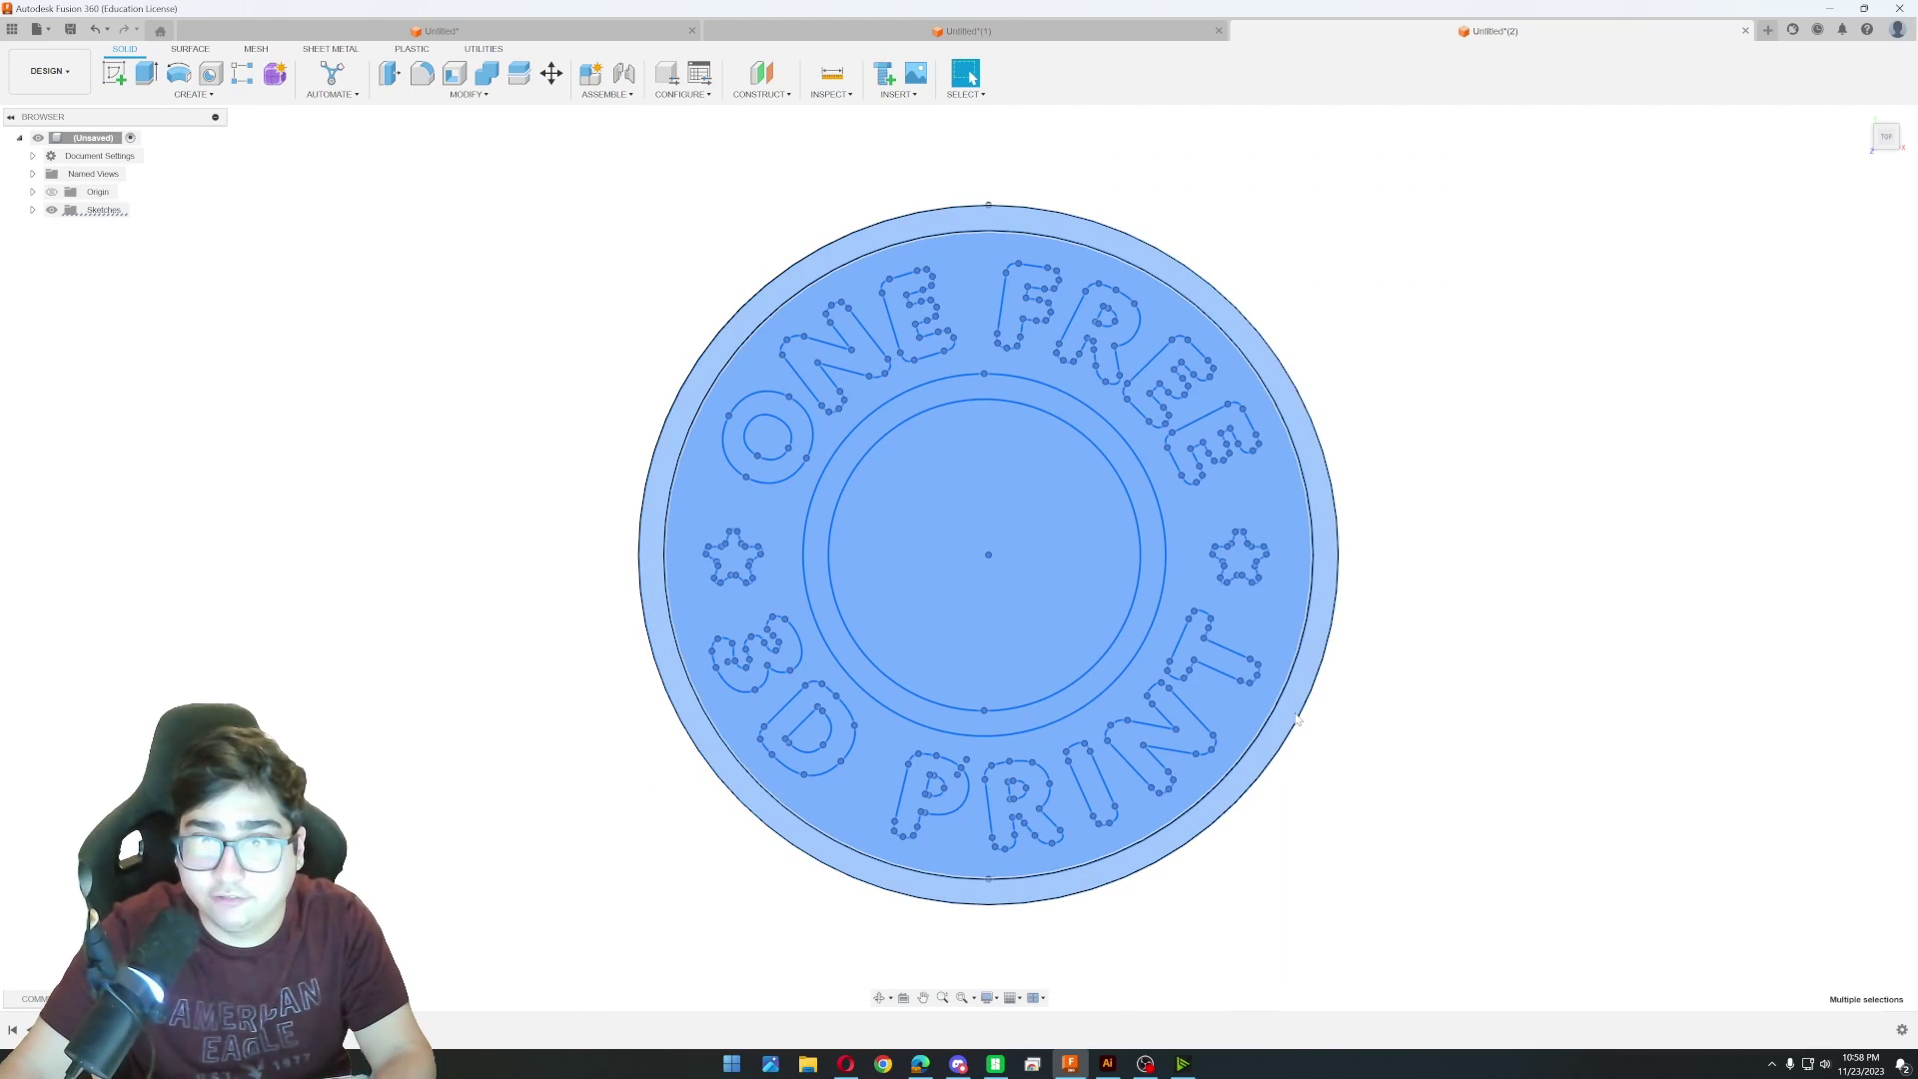
left_click(1297, 719, "ctrl")
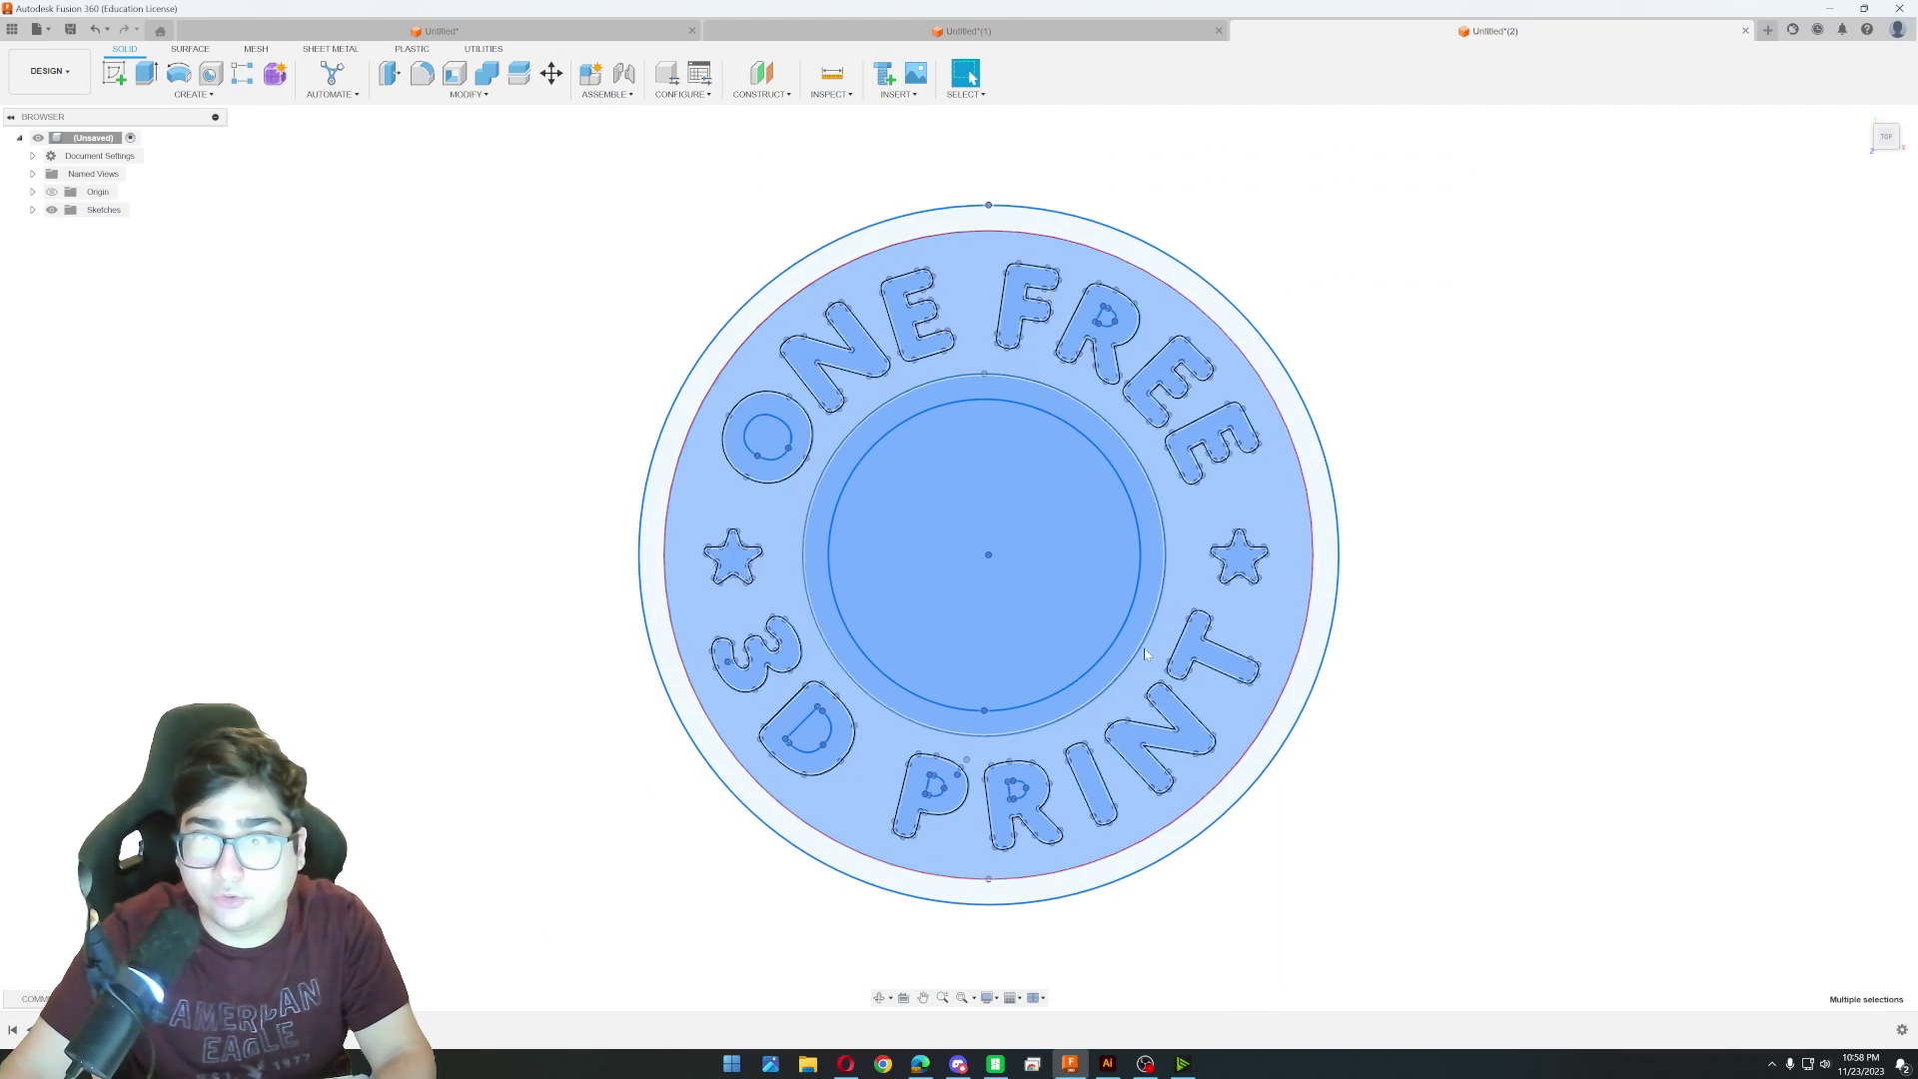
left_click(1136, 647, "ctrl")
left_click(1099, 639, "ctrl")
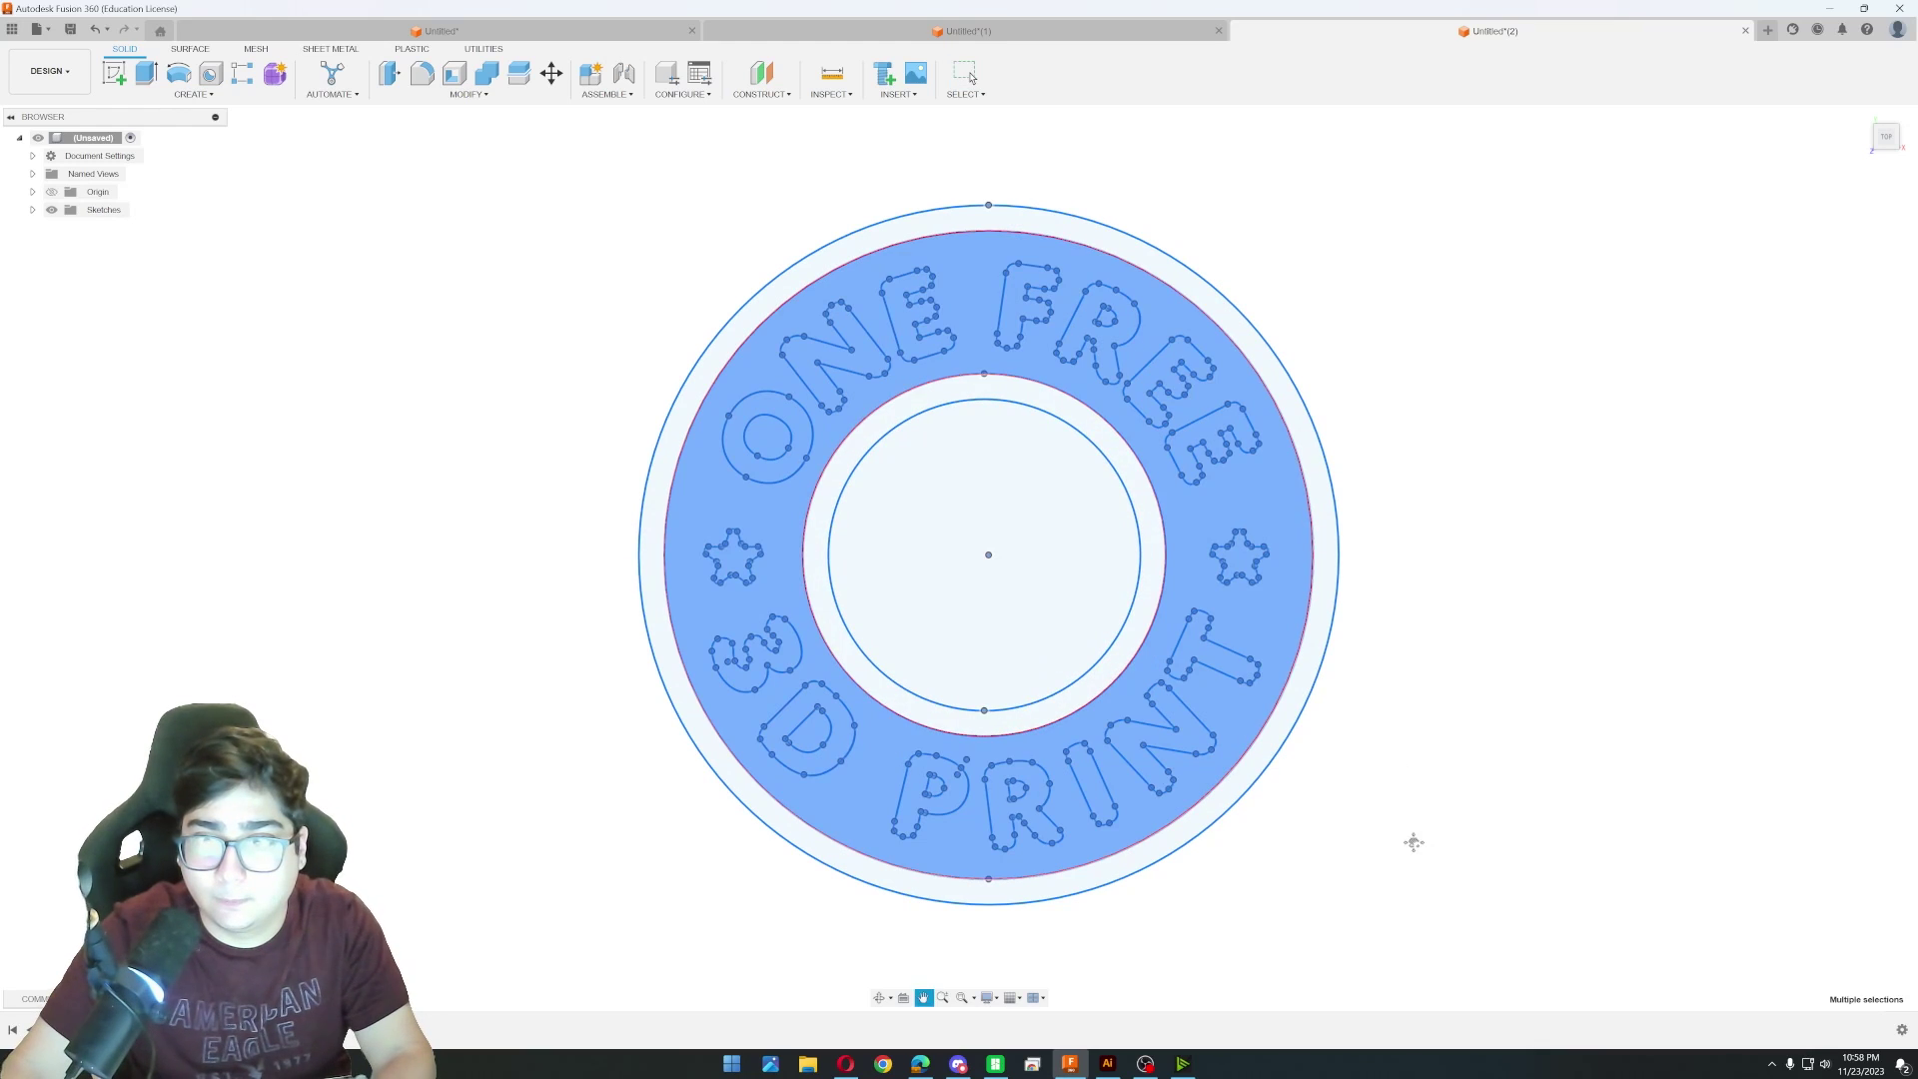
Extrude the selected profiles -1 mm as a new body.
left_click(148, 74)
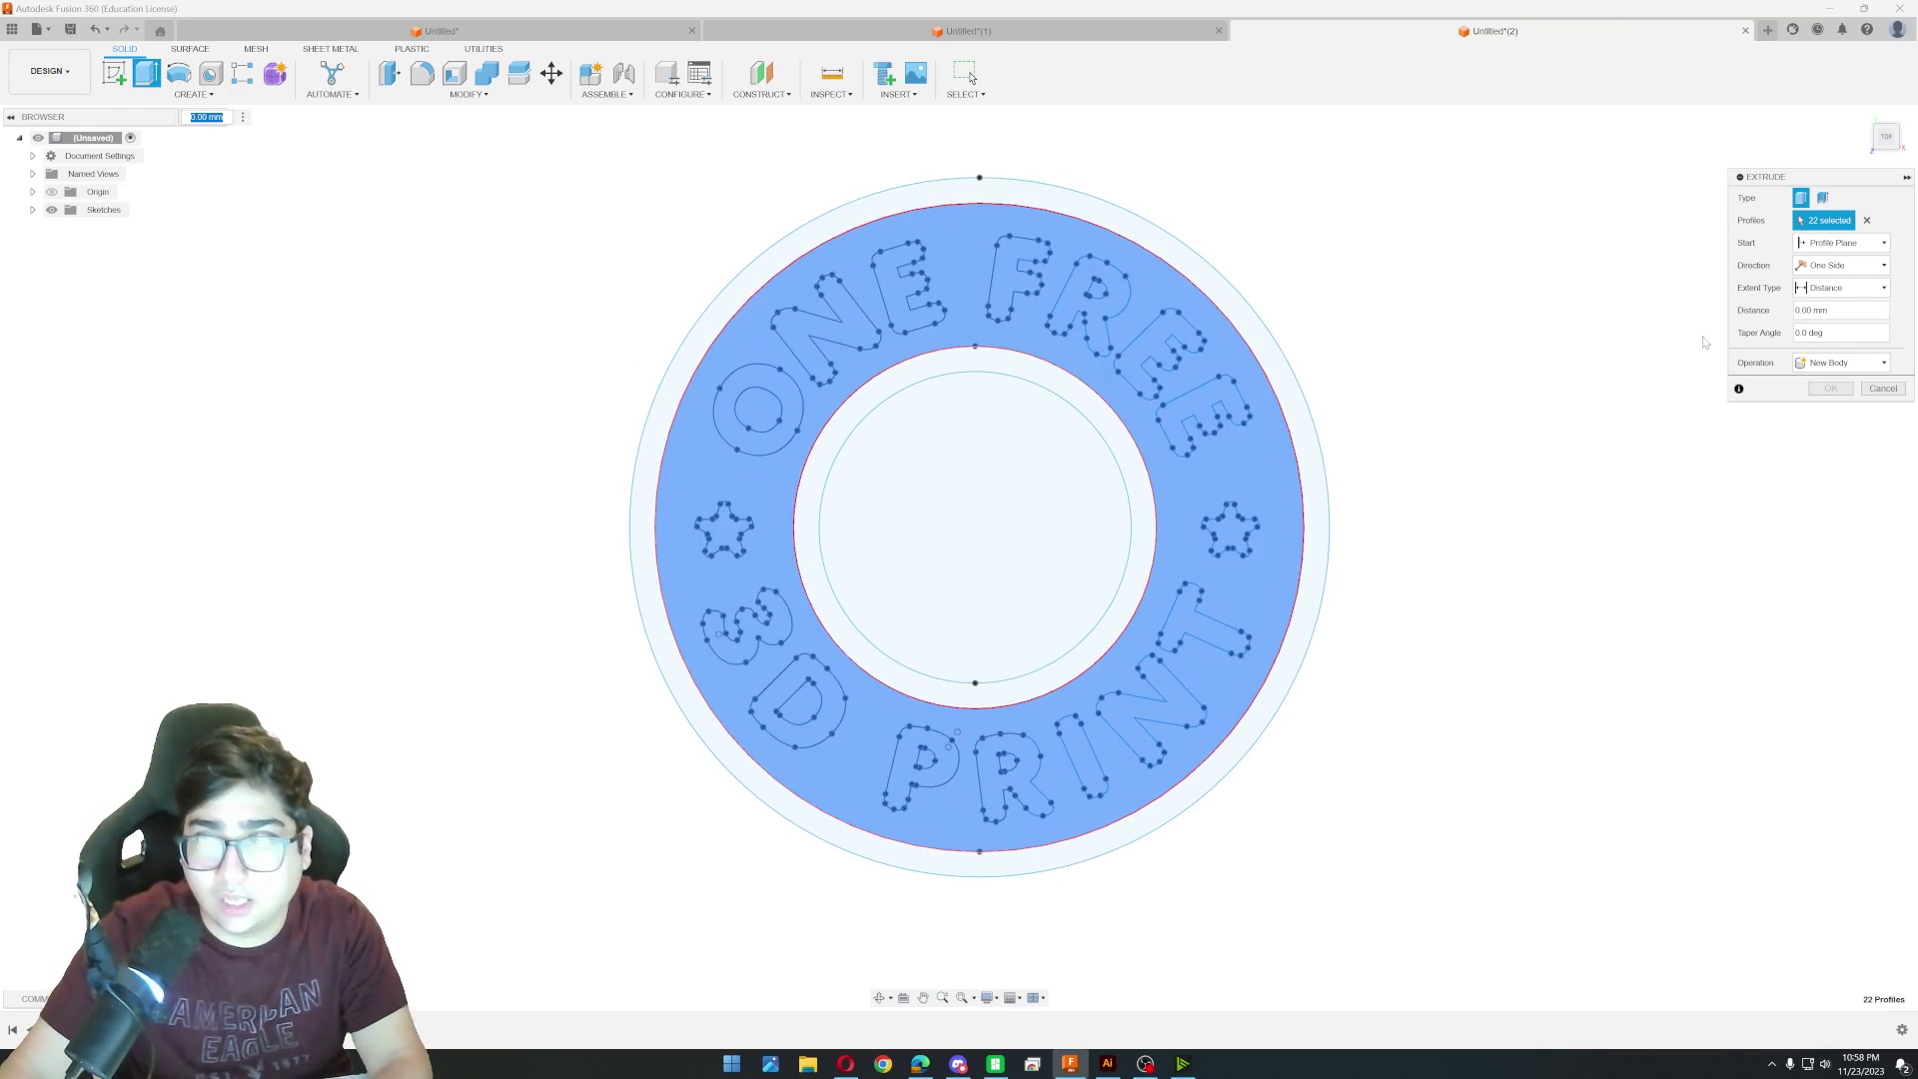
type("-1")
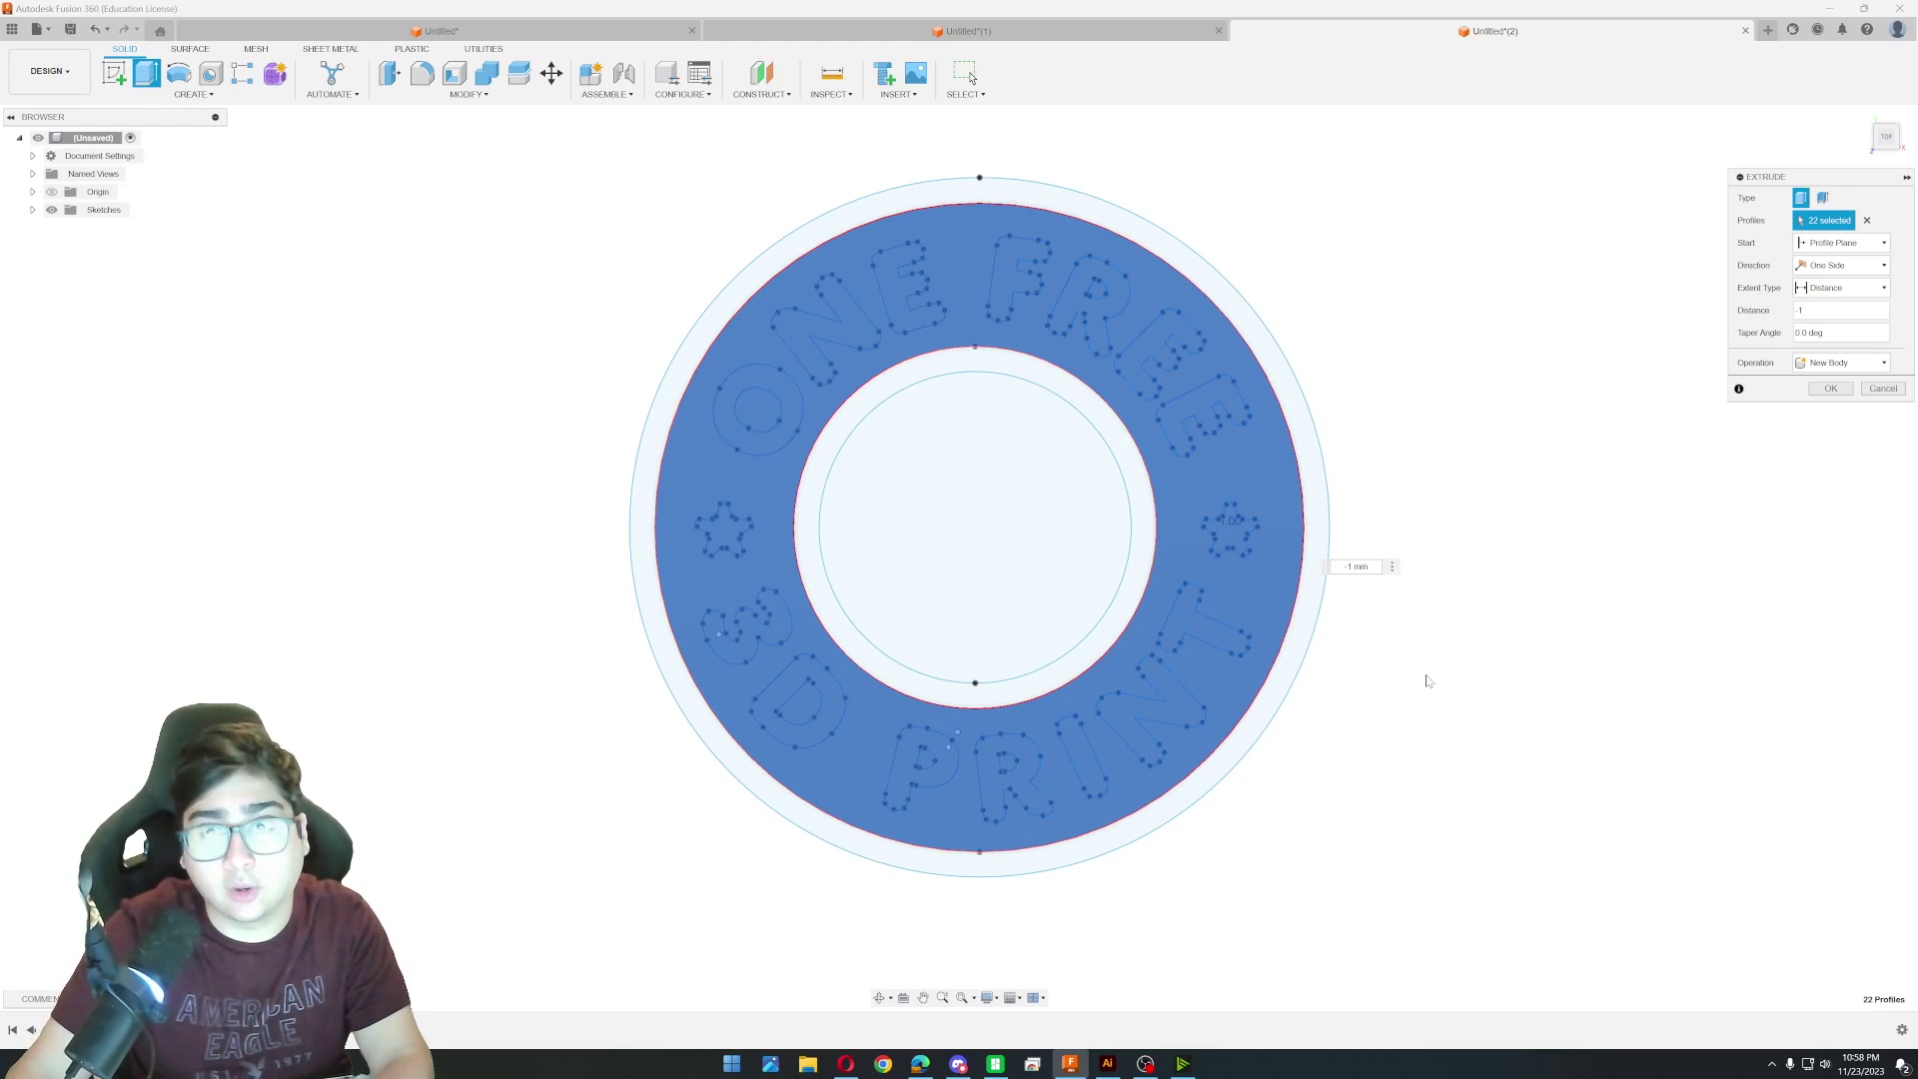
middle_click_drag(1429, 680, 1427, 603, "shift")
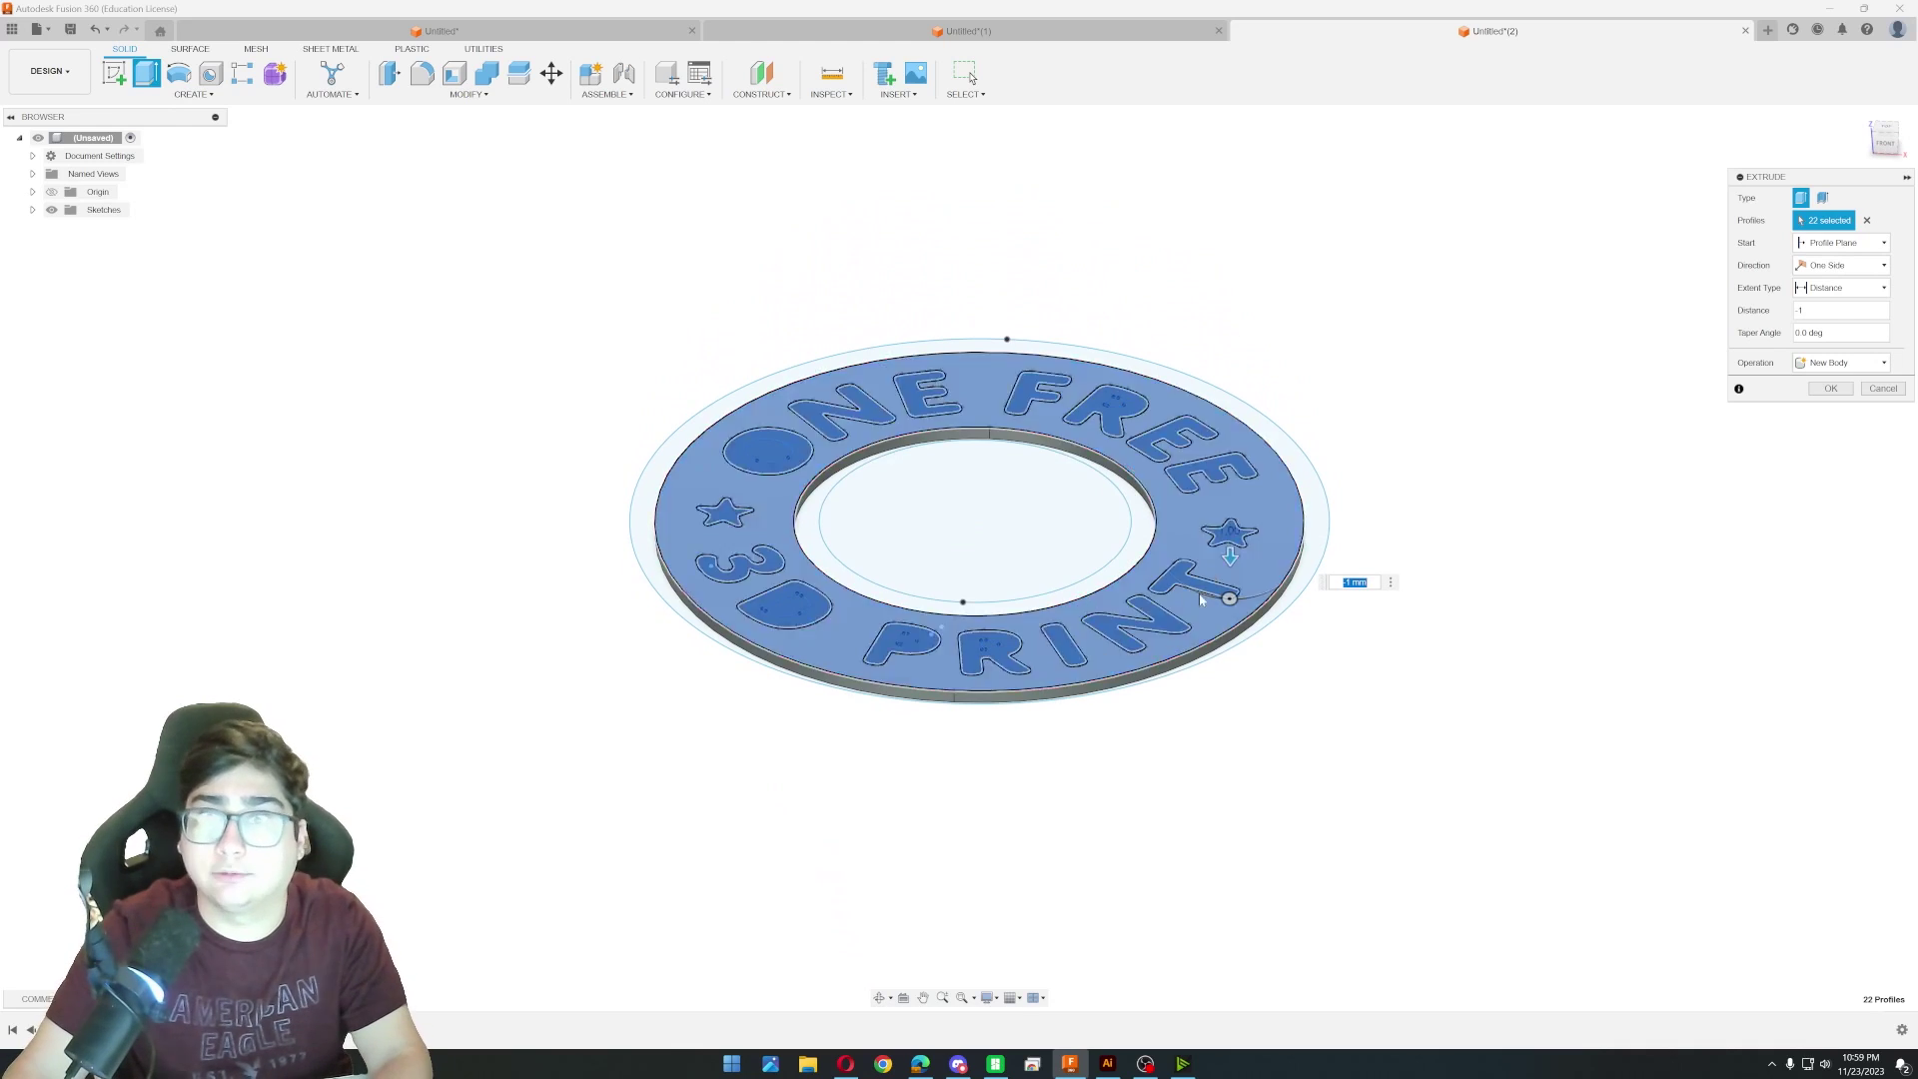
left_click(1828, 388)
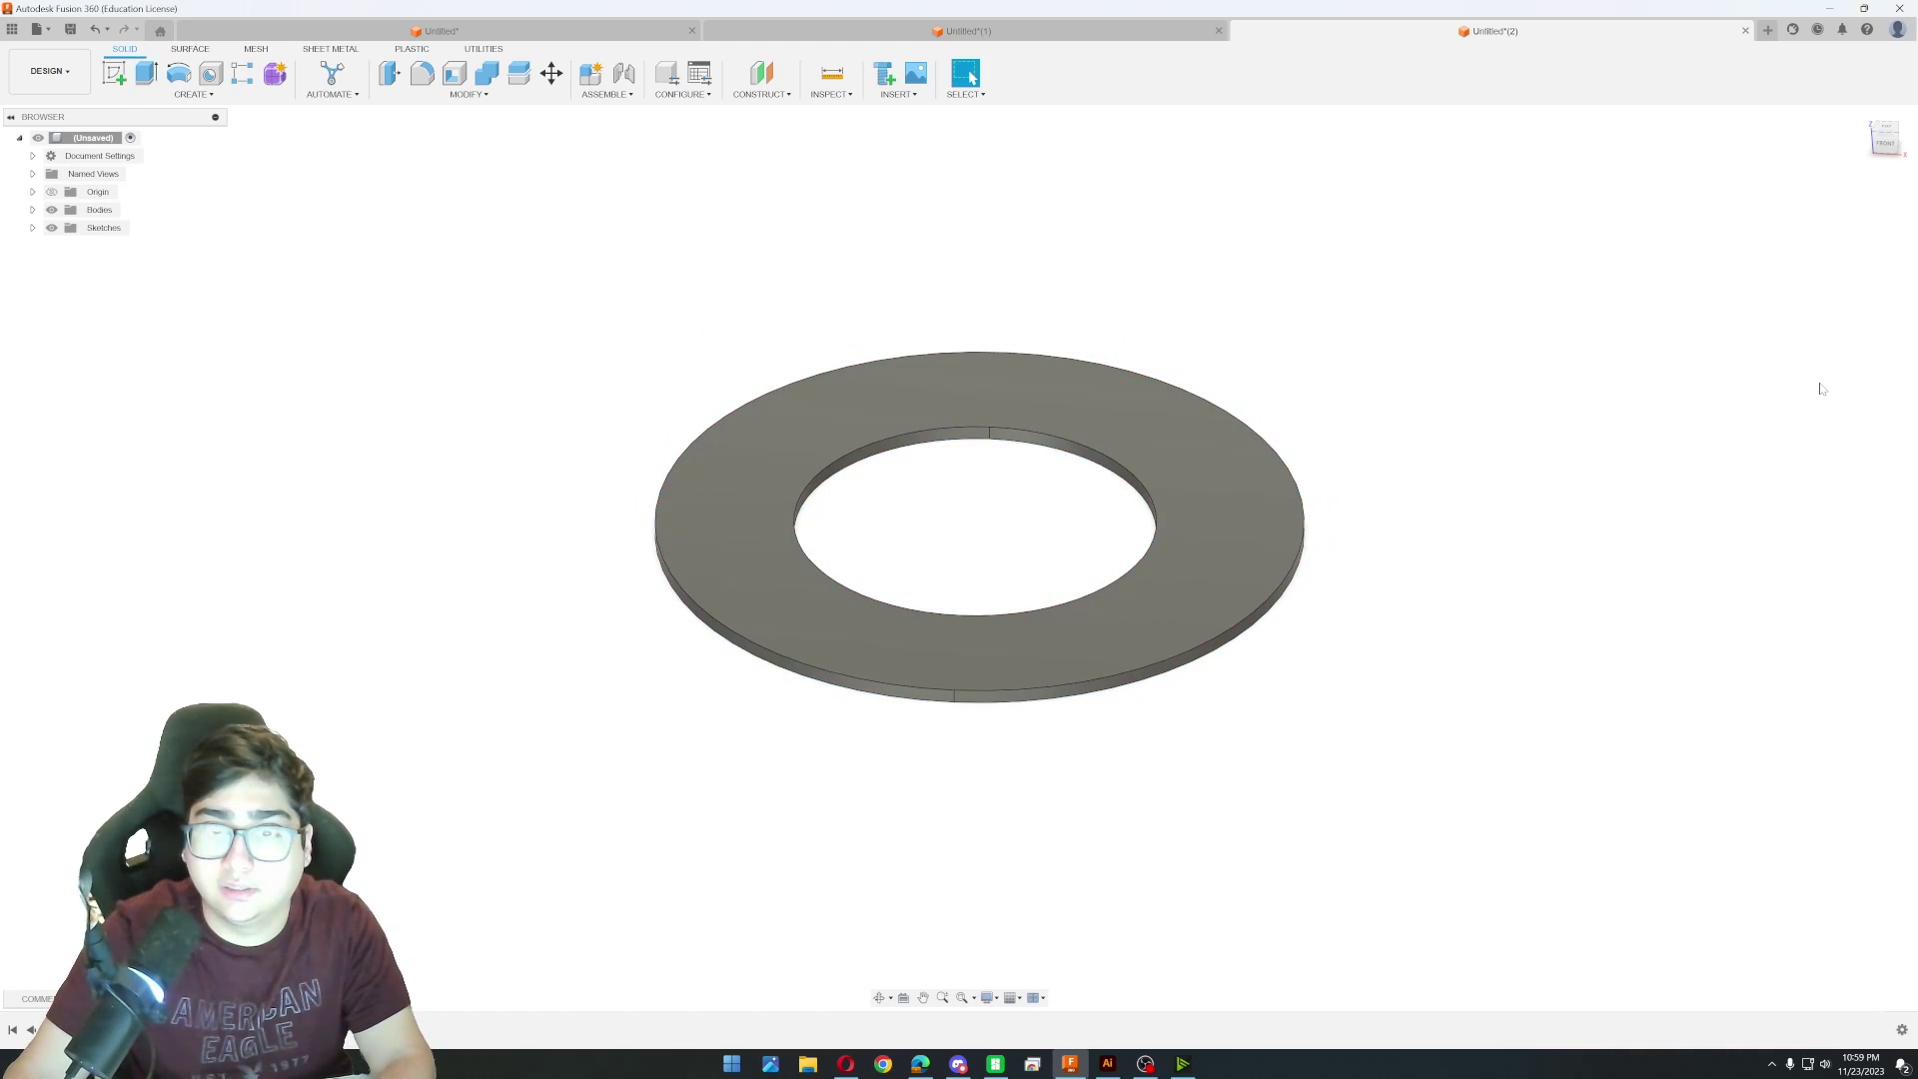
Show Sketch1 again and begin an extrusion on the ring face around the lettering.
left_click(33, 228)
left_click(63, 246)
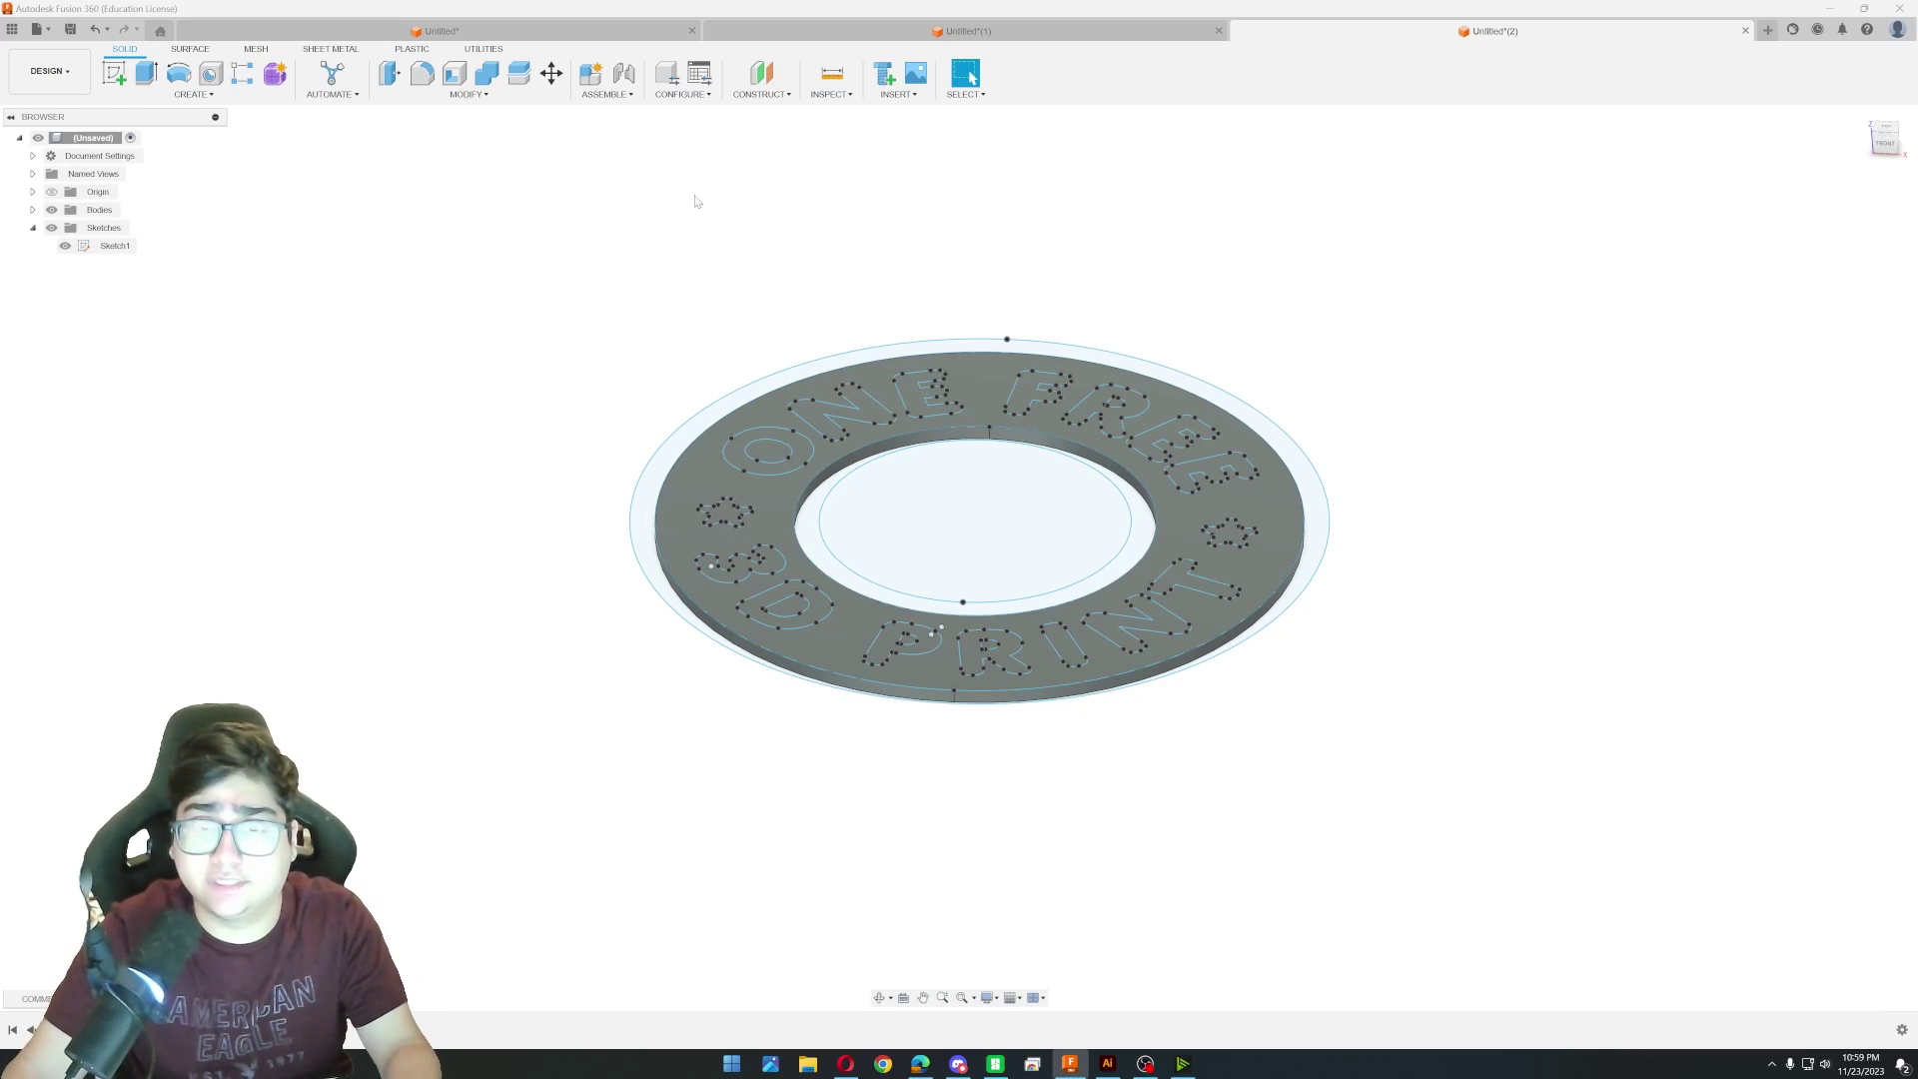
left_click(147, 73)
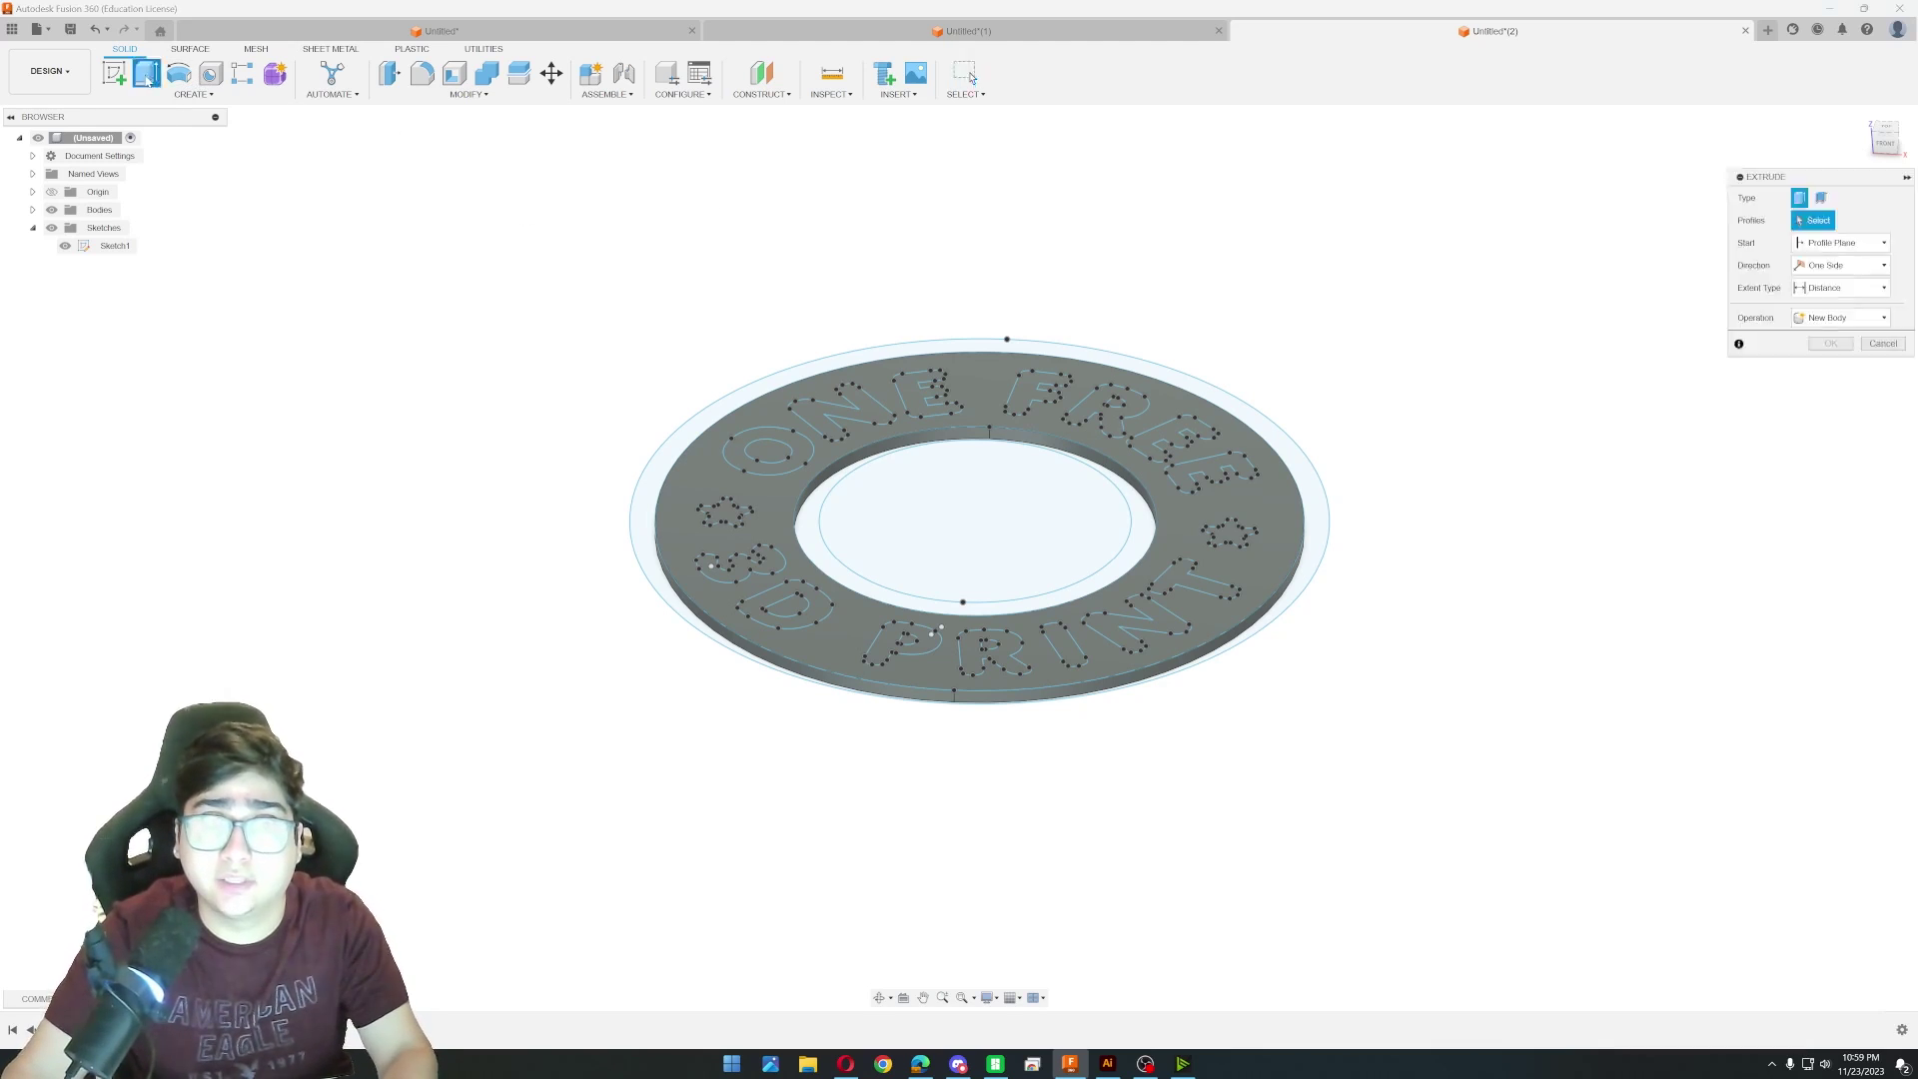
middle_click_drag(808, 265, 817, 297, "shift")
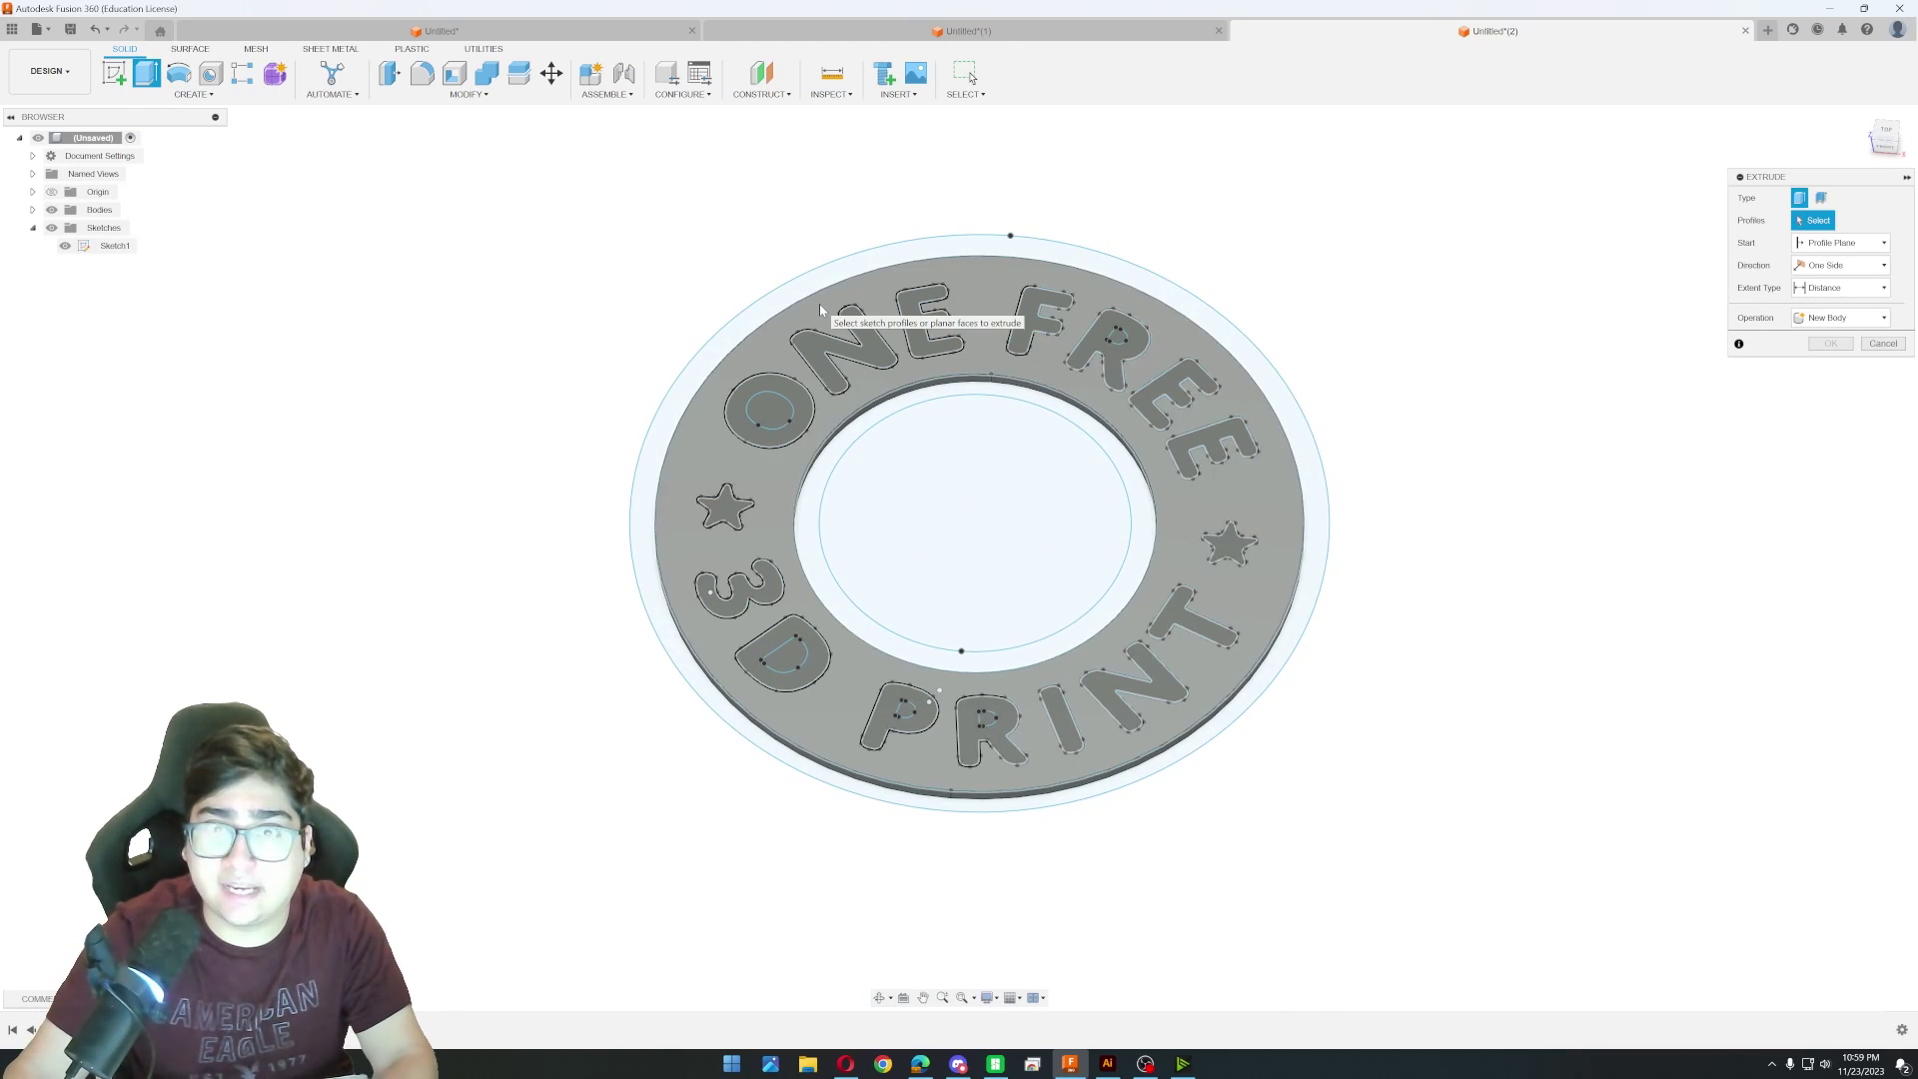
left_click(822, 310)
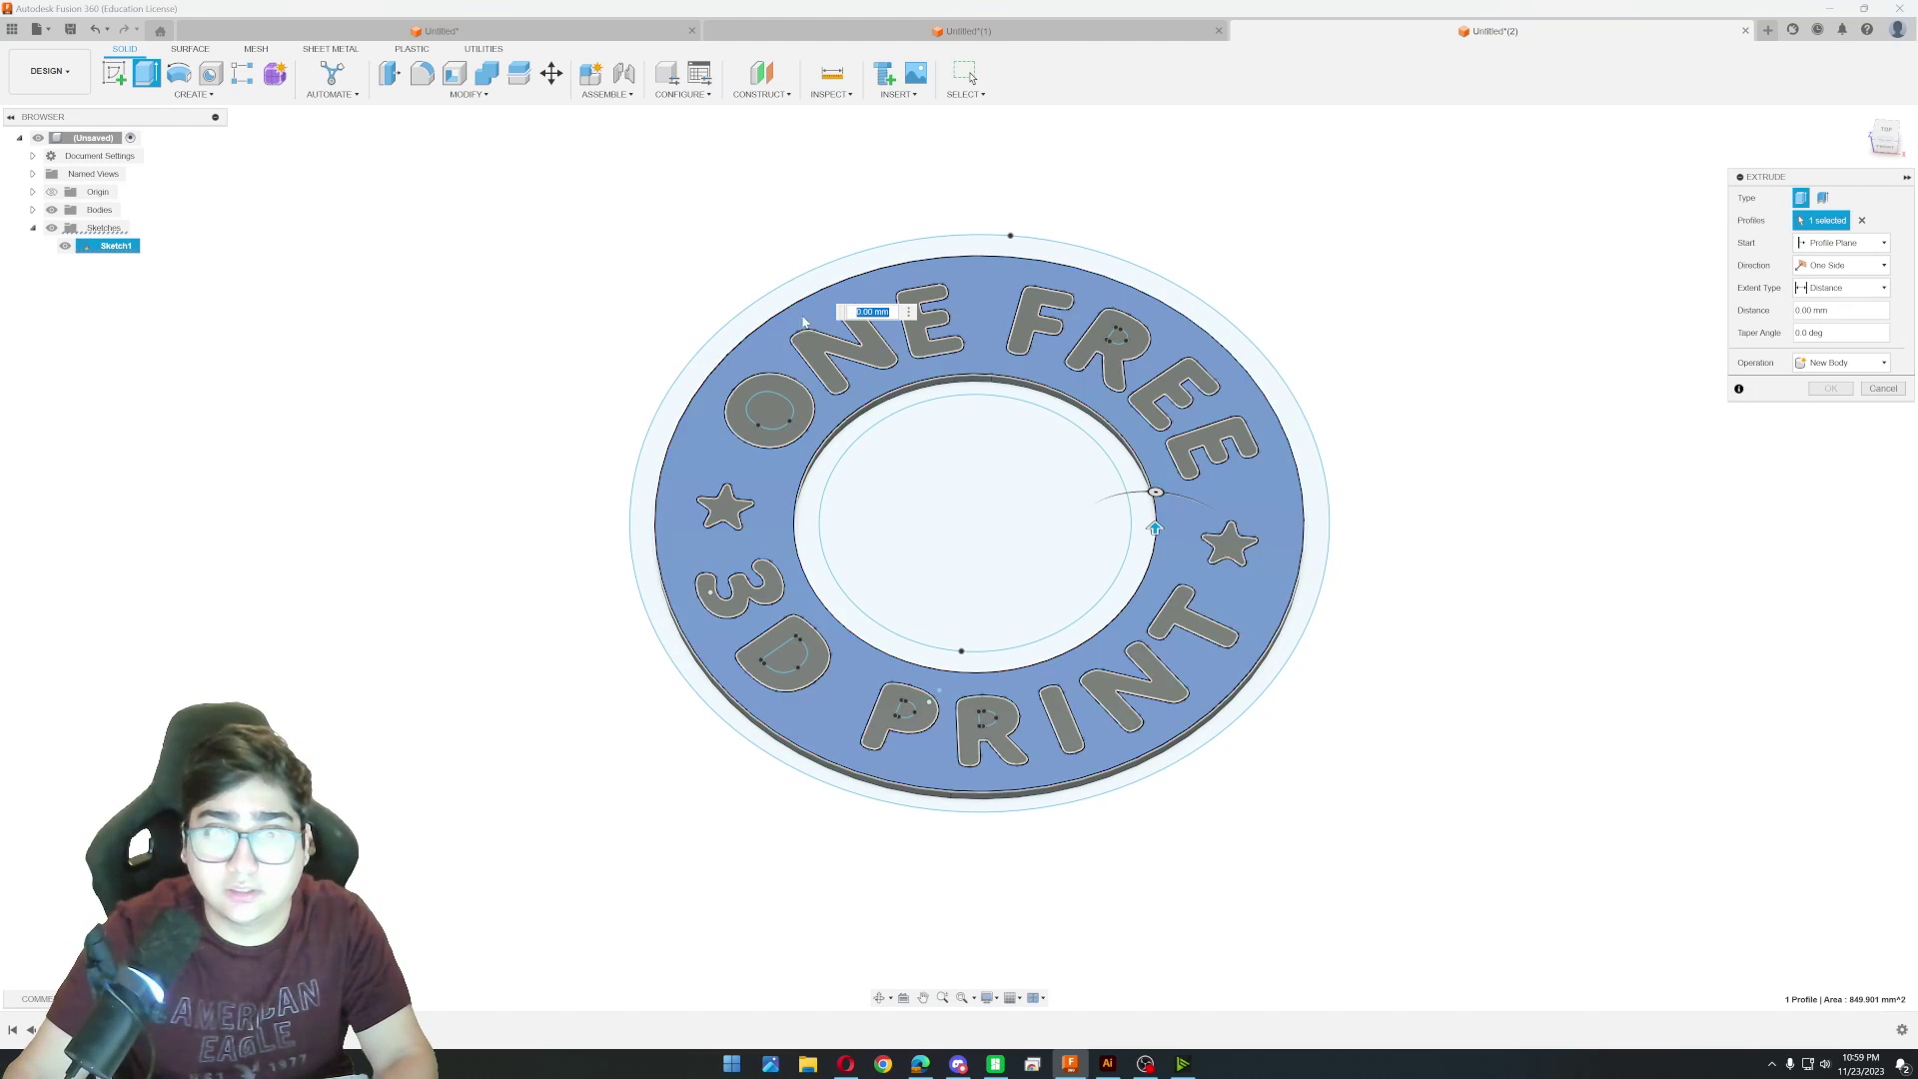
Add the O, R, P and D counters and extrude them 1 mm, joined to the coin.
left_click(772, 406)
left_click(1117, 336)
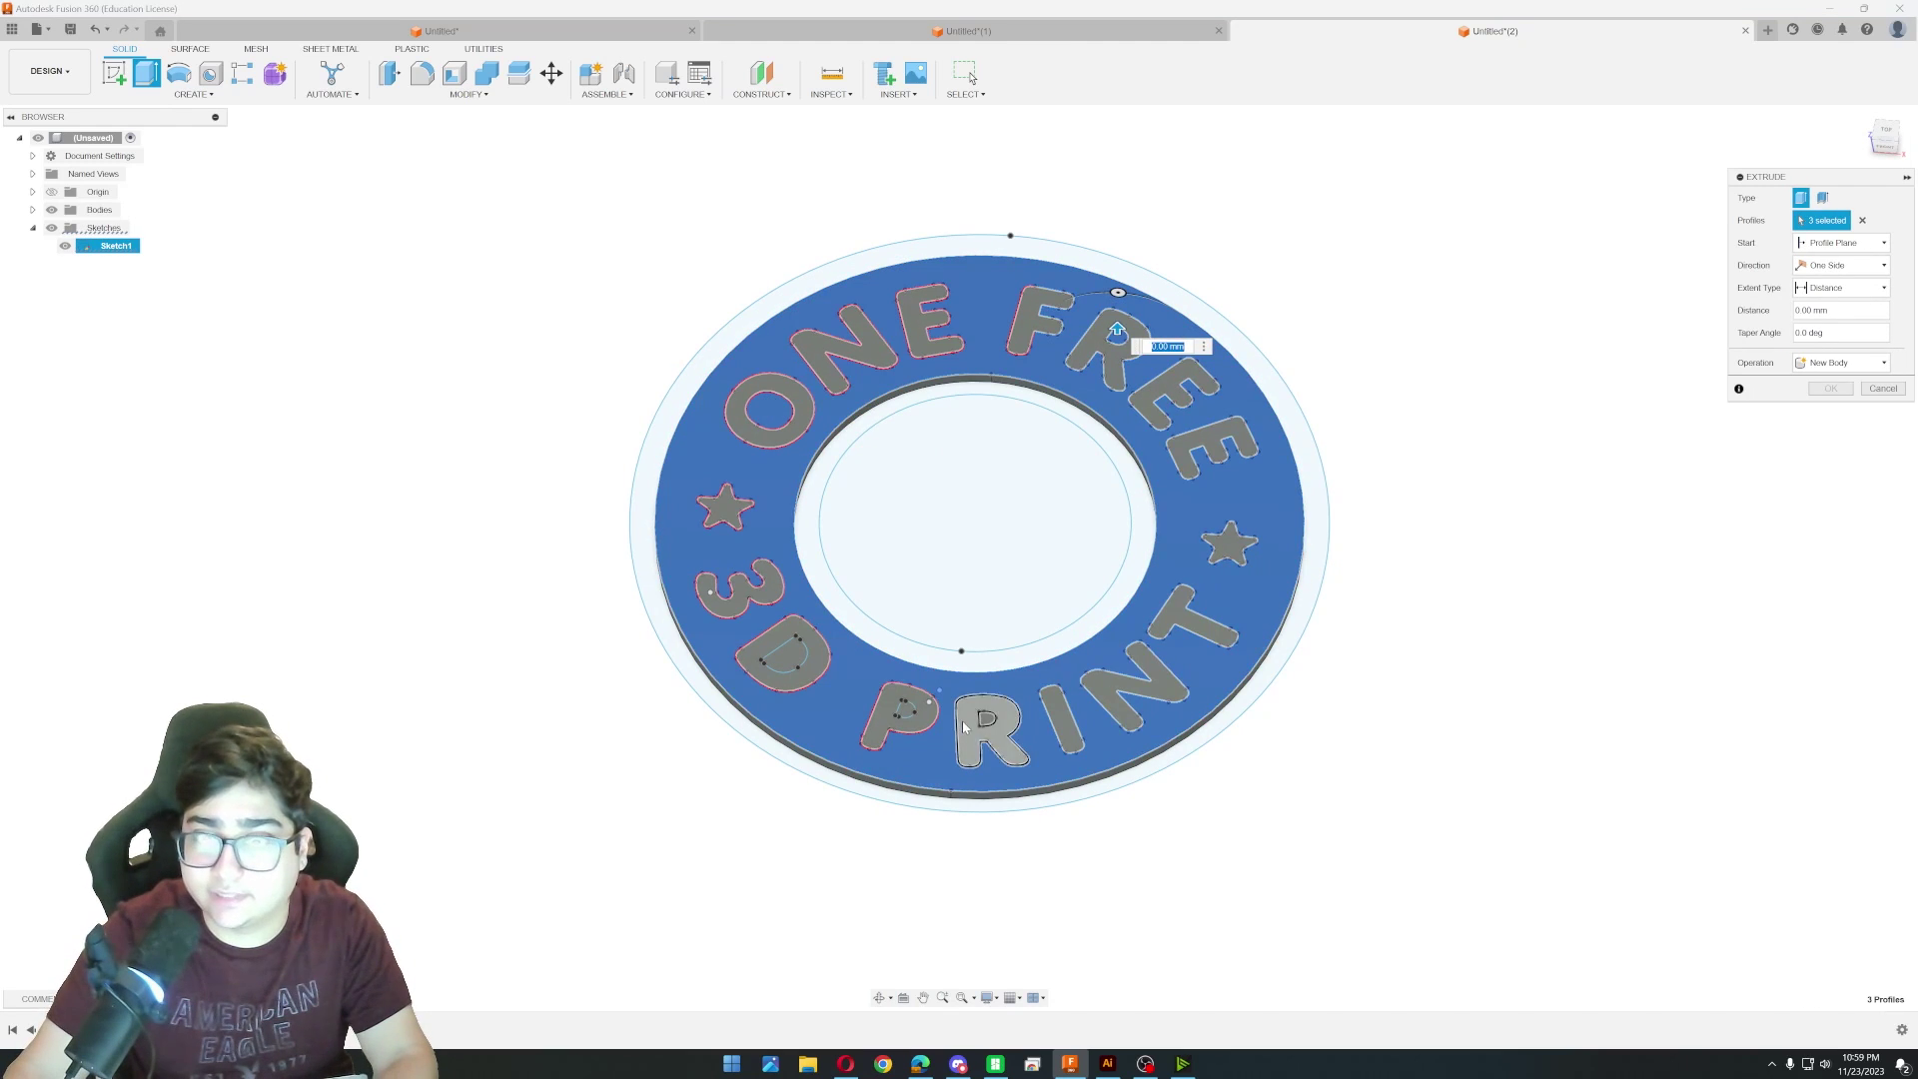
left_click(906, 707)
left_click(768, 654)
left_click(770, 656)
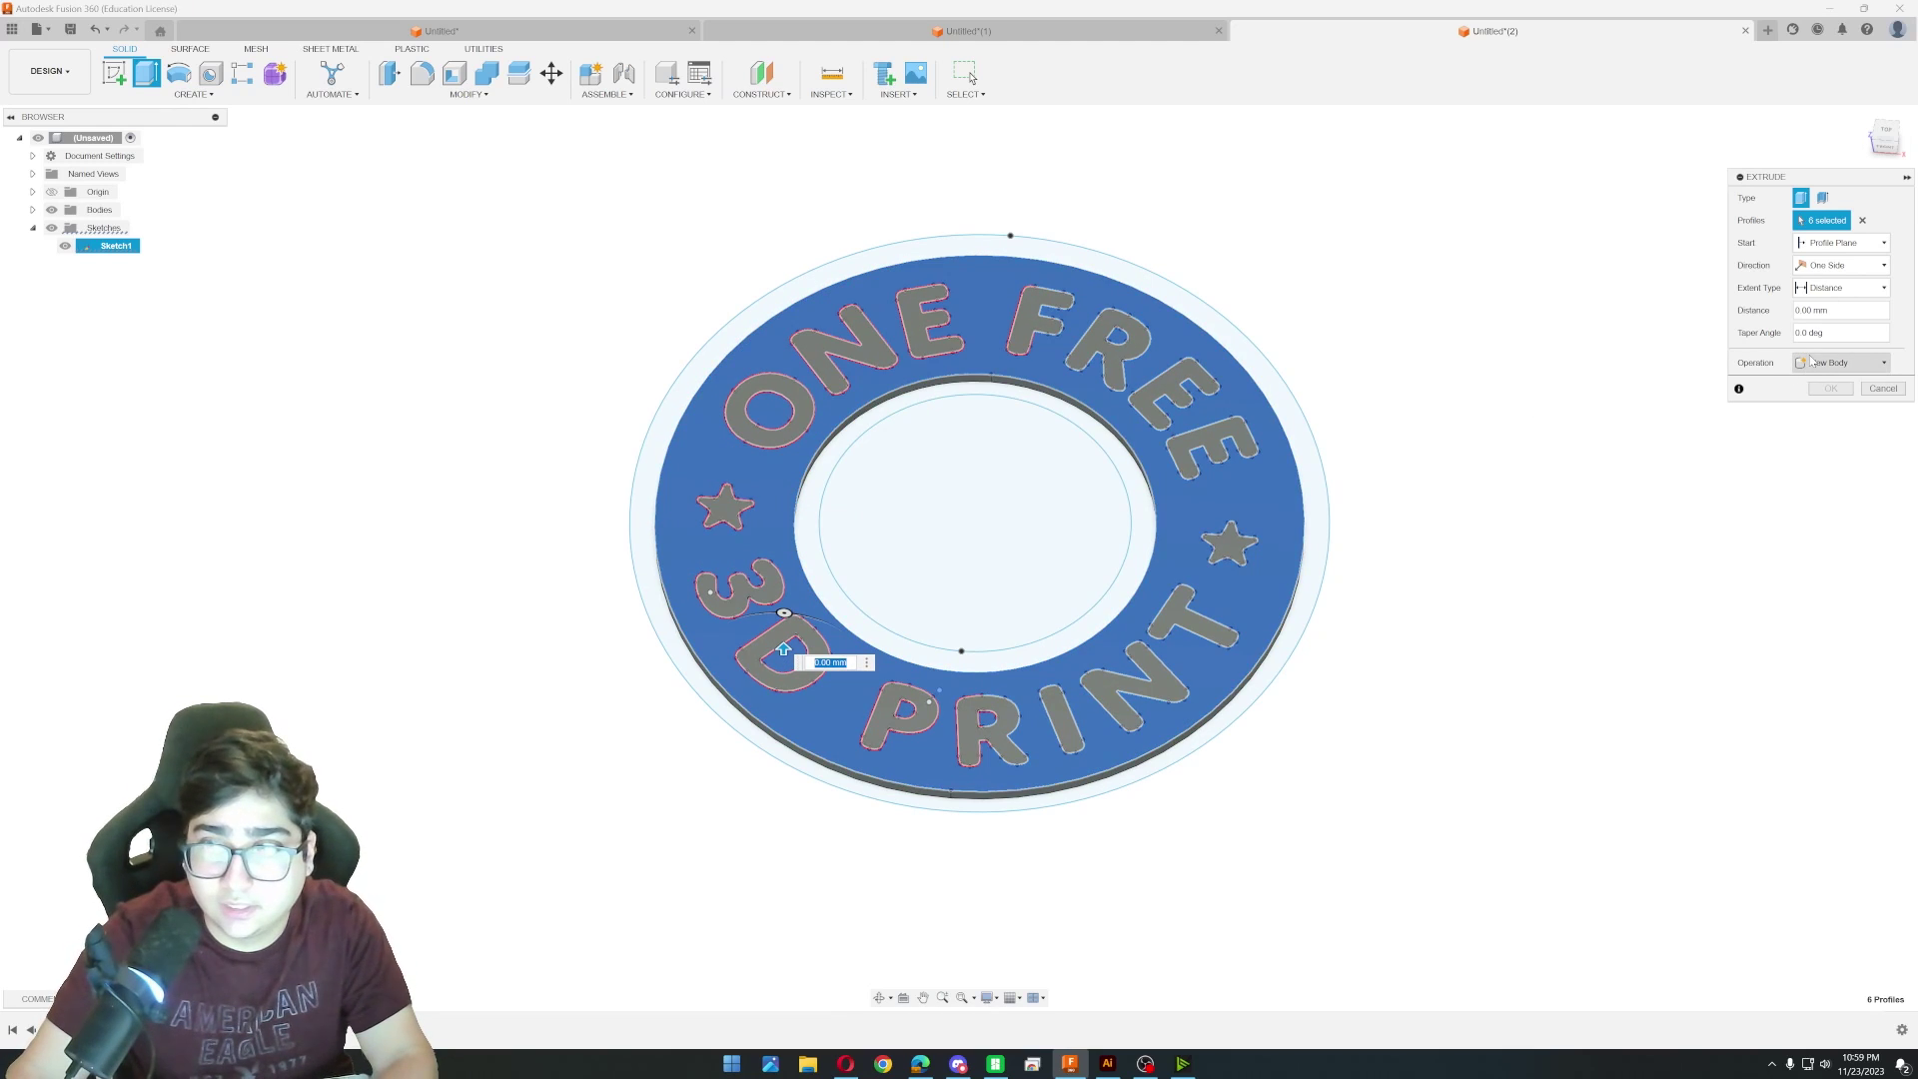
left_click(1811, 311)
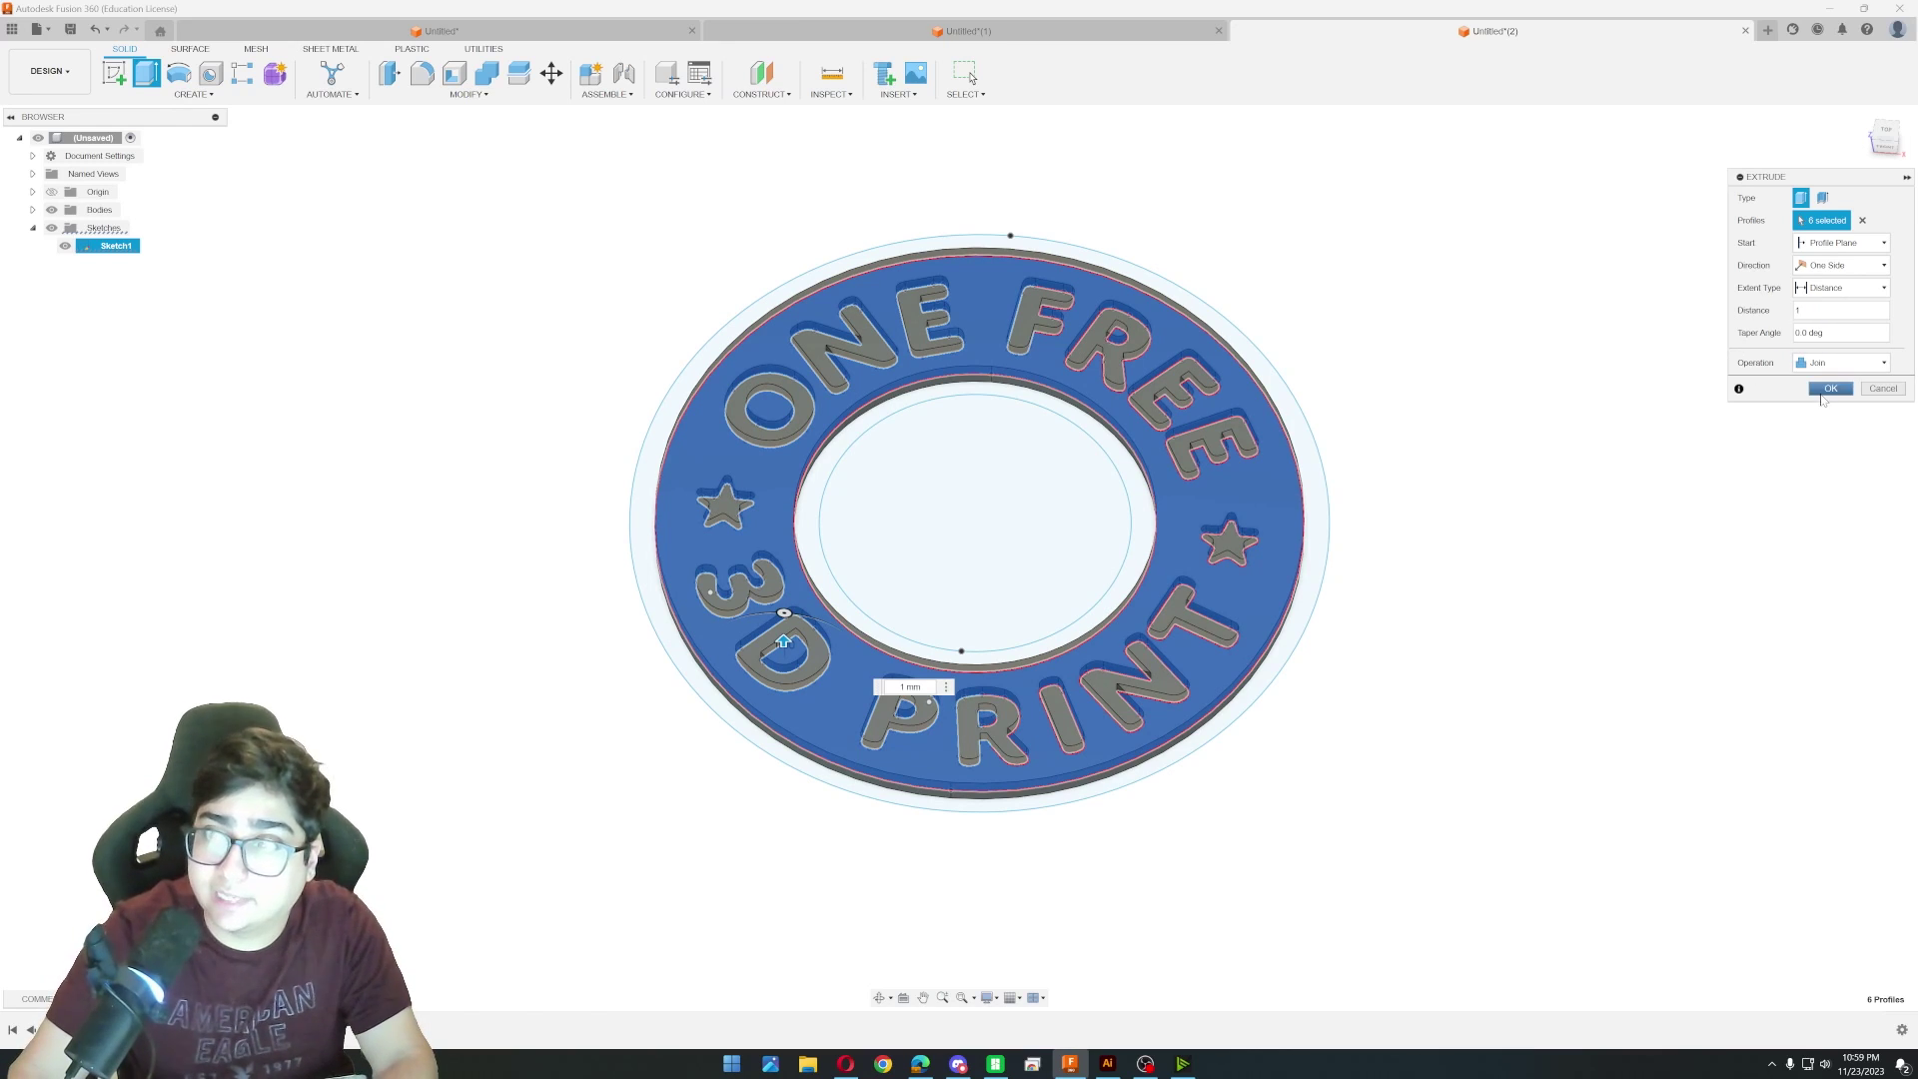
left_click(1829, 389)
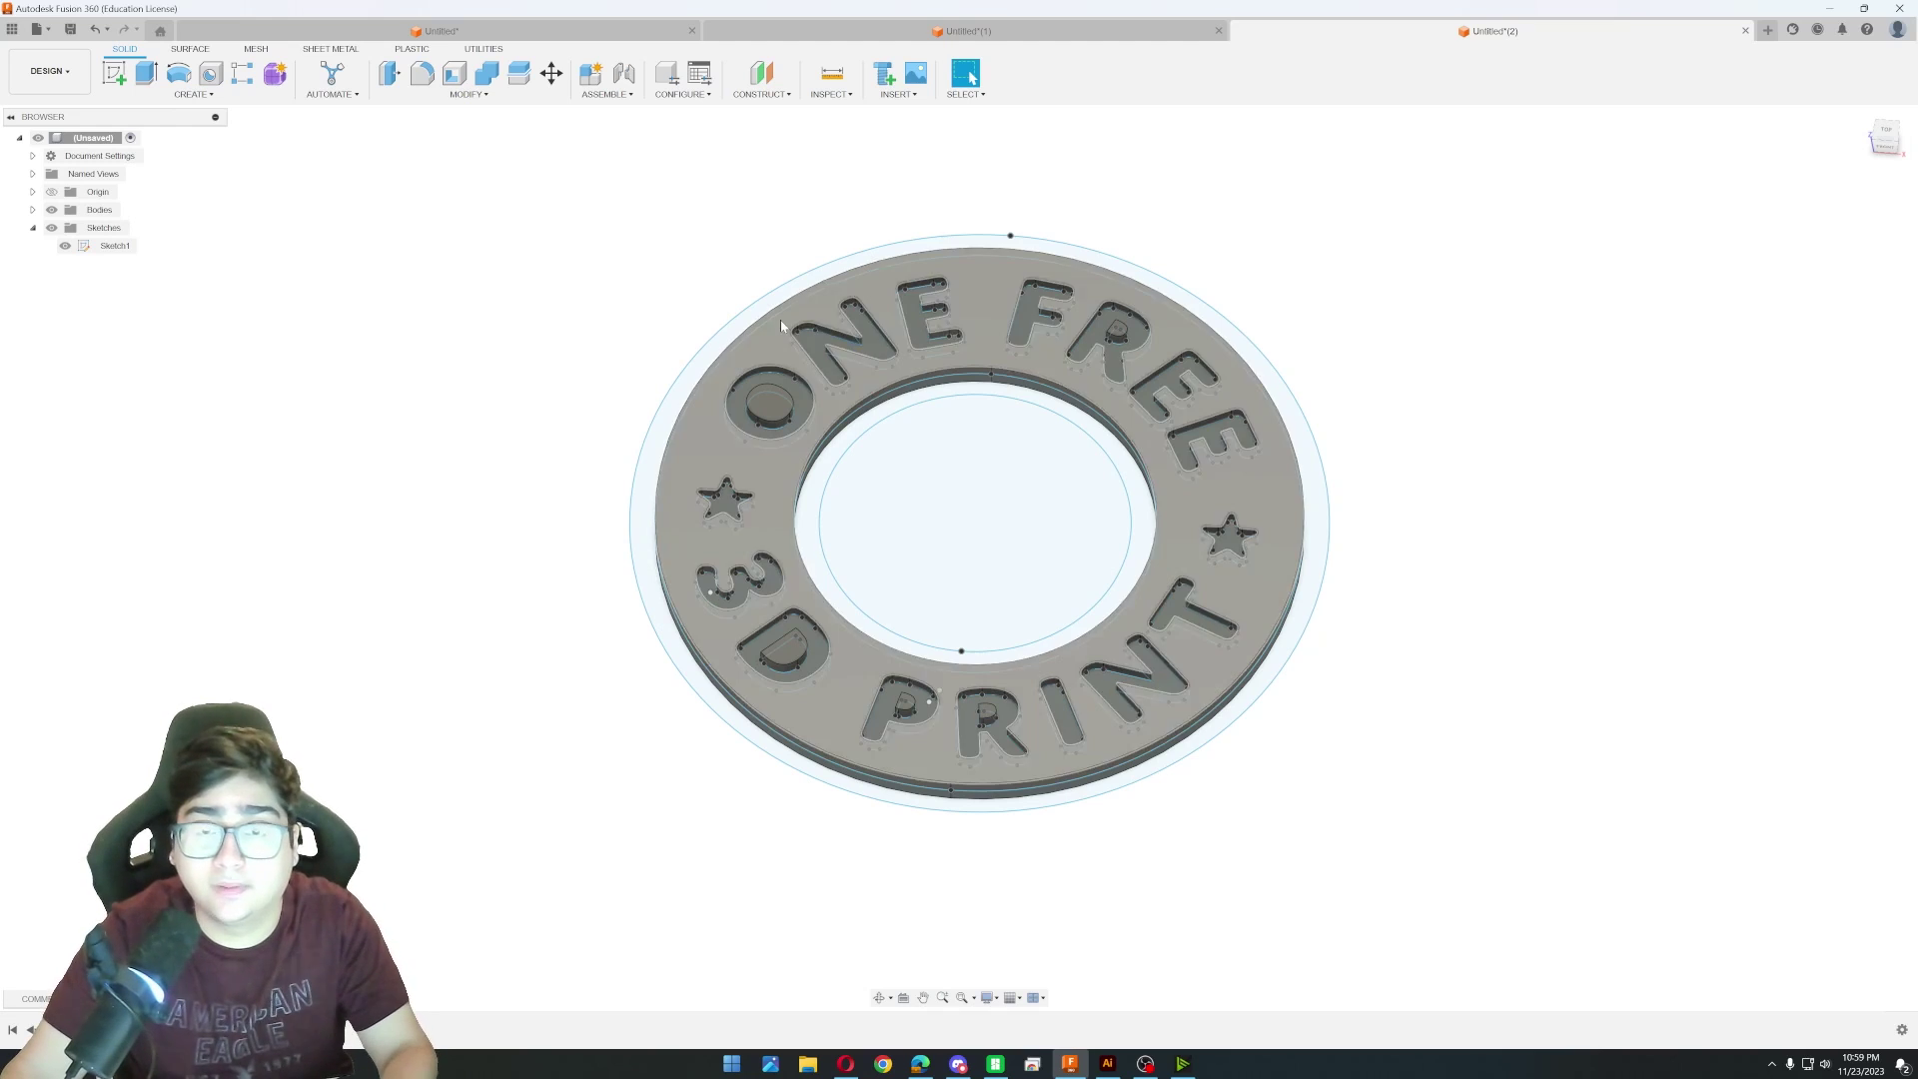
Start an extrusion selecting the ONE FREE letters and the right-hand star.
left_click(152, 78)
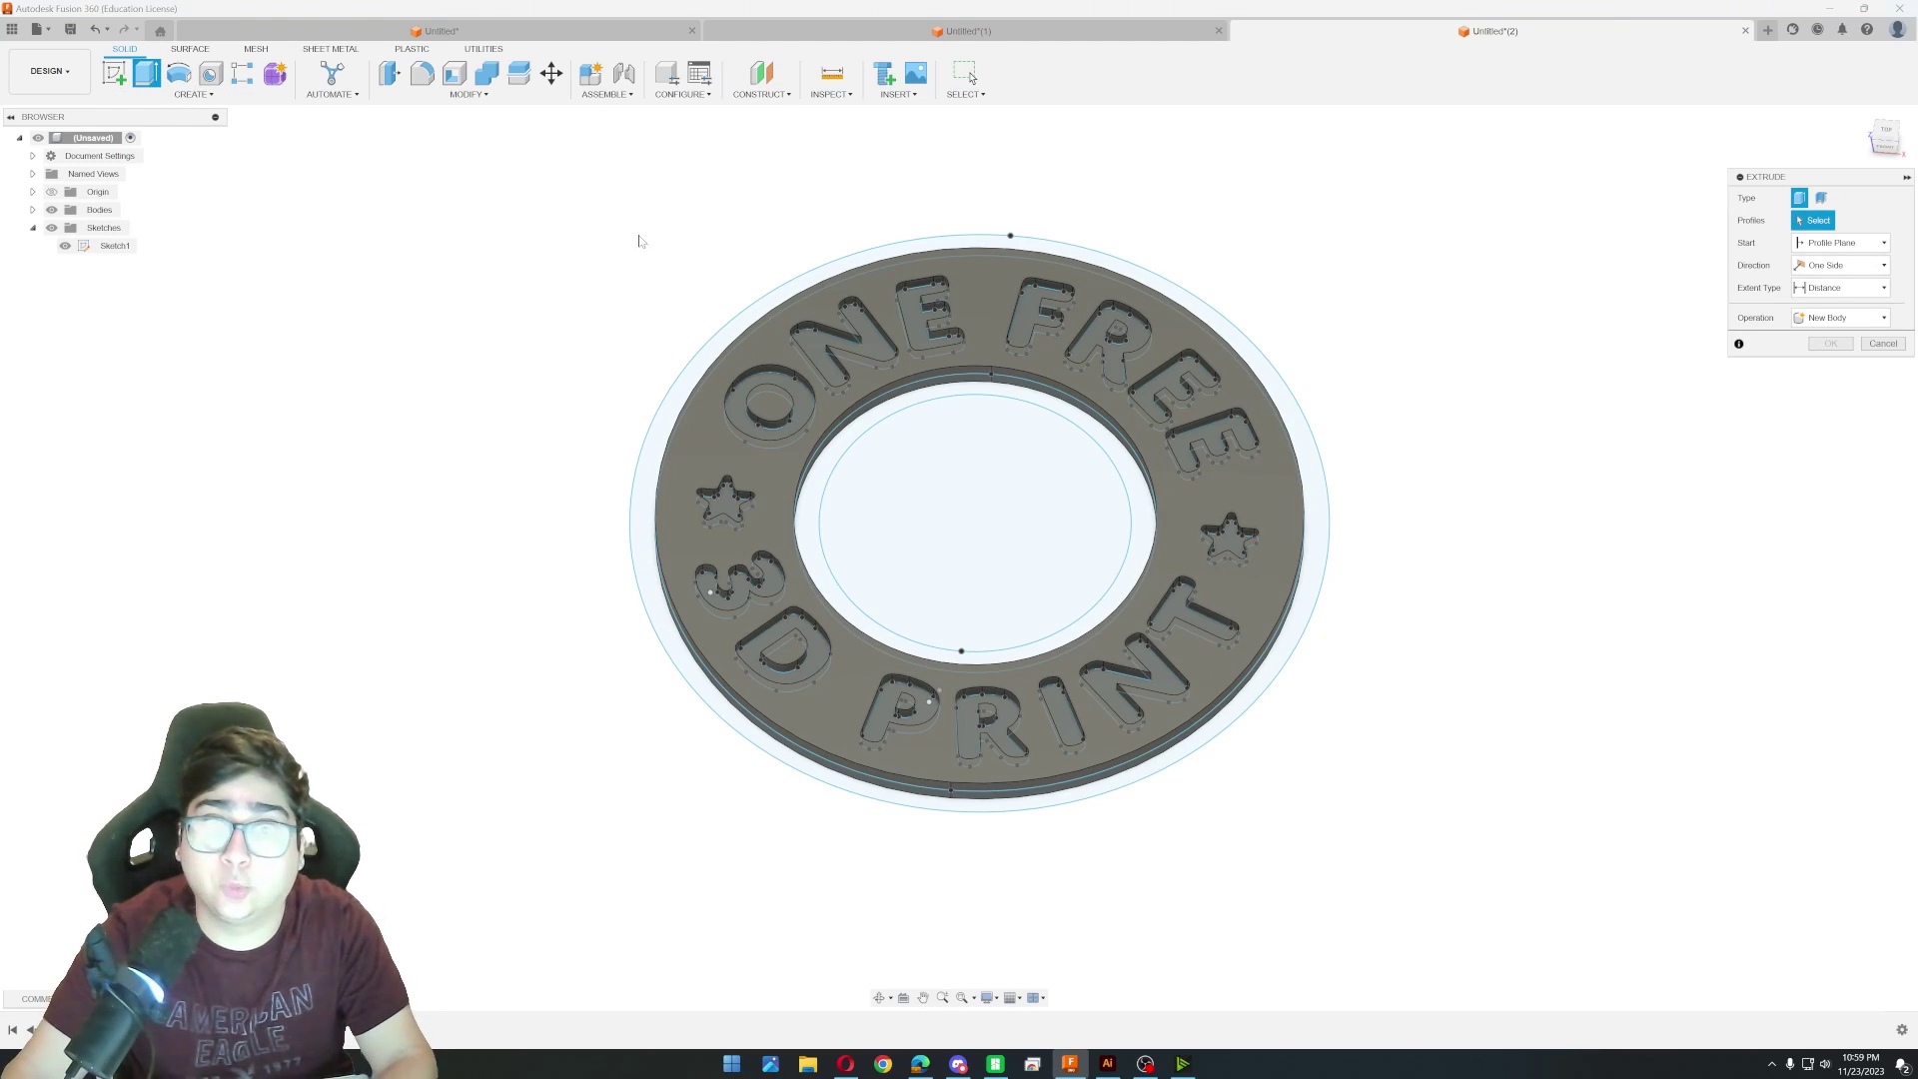
left_click(745, 383)
left_click(858, 318)
left_click(941, 293)
left_click(1044, 295)
left_click(1118, 332)
left_click(1187, 384)
left_click(1214, 442)
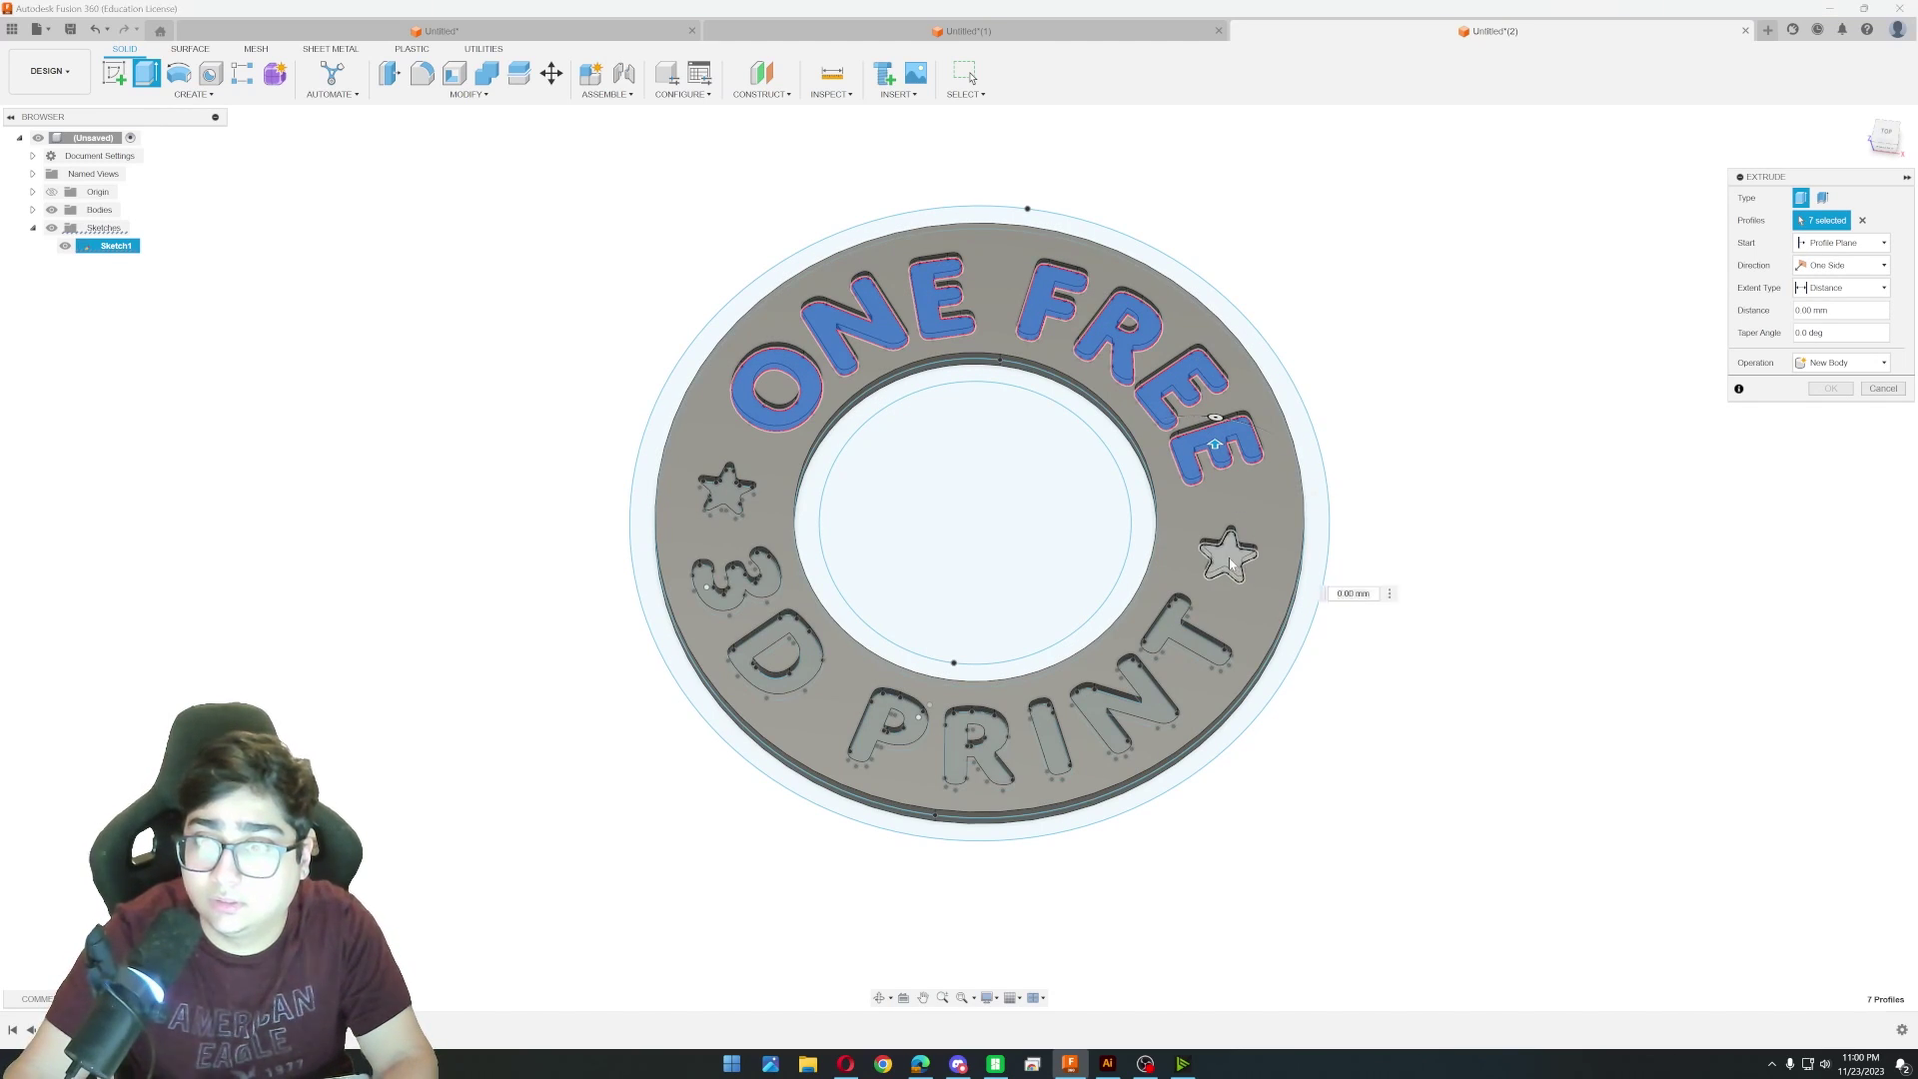
left_click(1229, 558)
Add the 3D PRINT letters and the left-hand star to the selection.
left_click(1194, 625)
left_click(1124, 704)
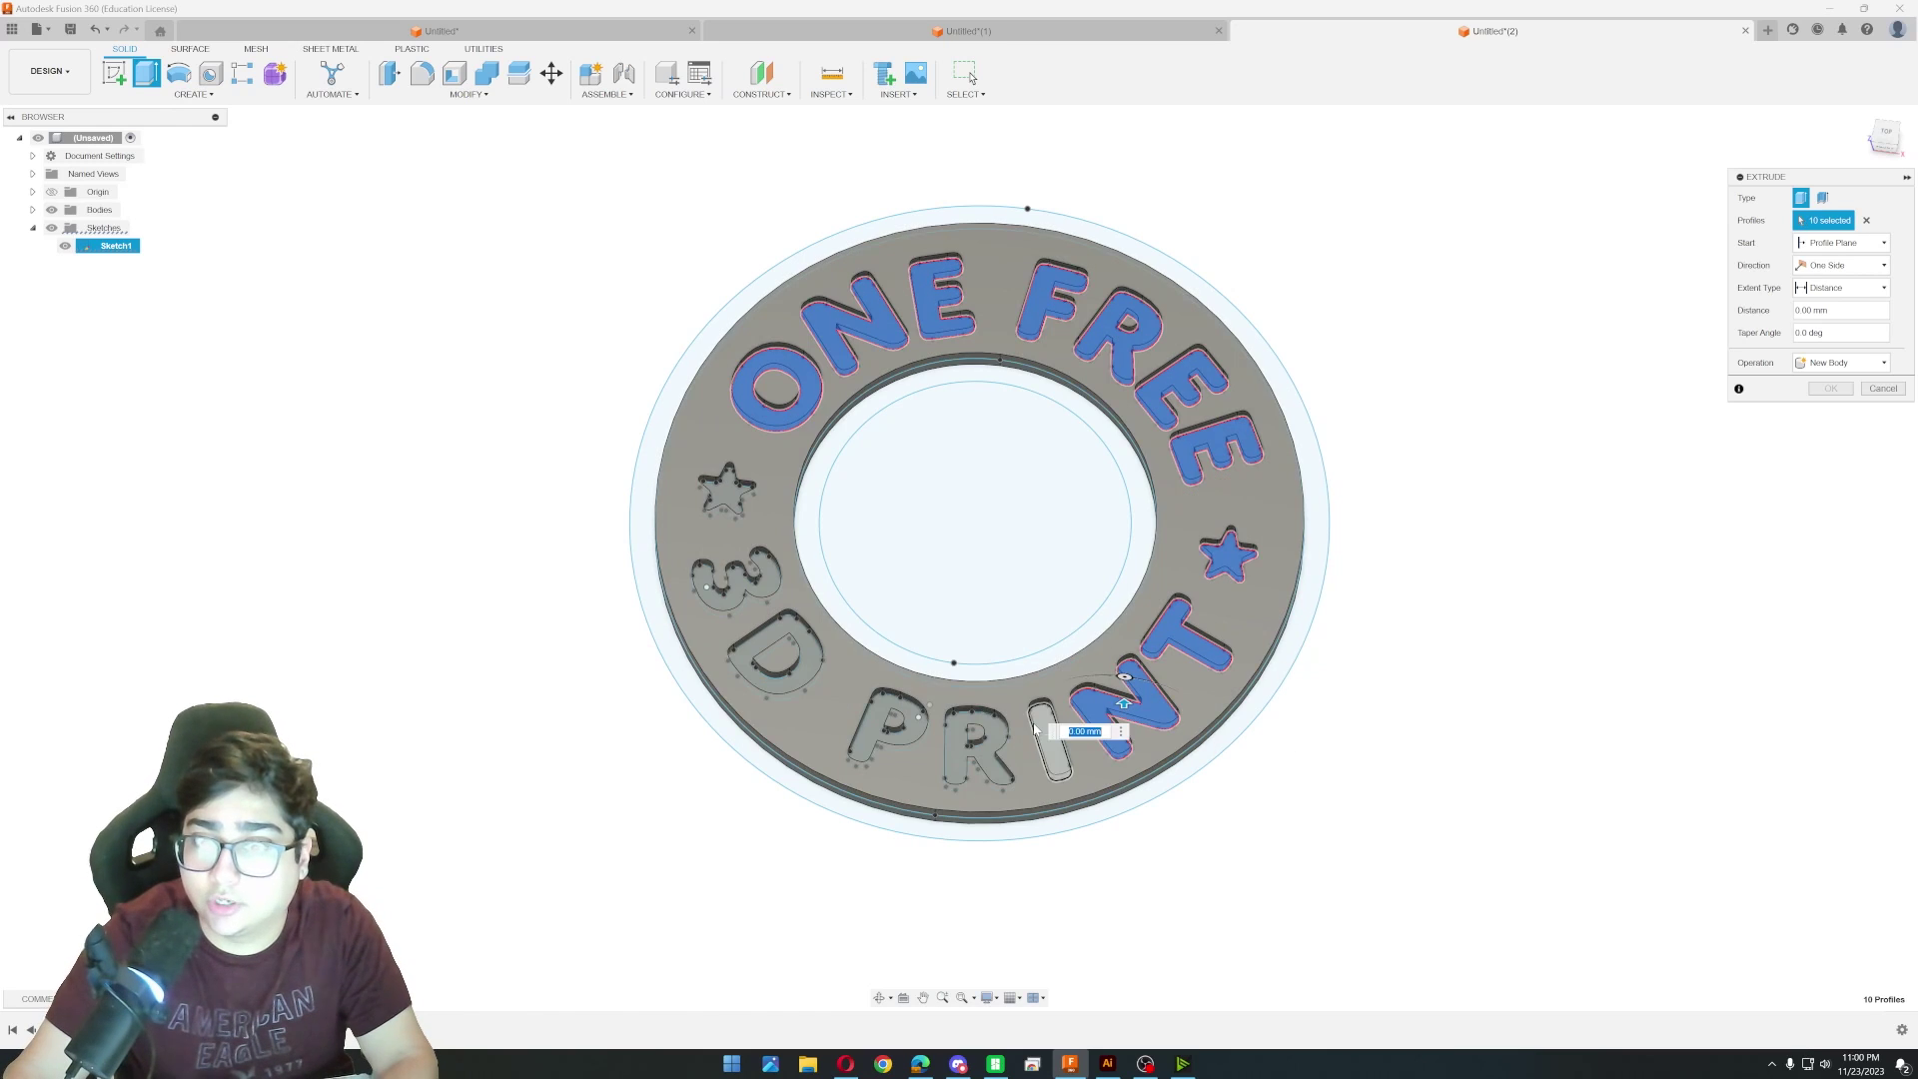
left_click(1044, 739)
left_click(975, 747)
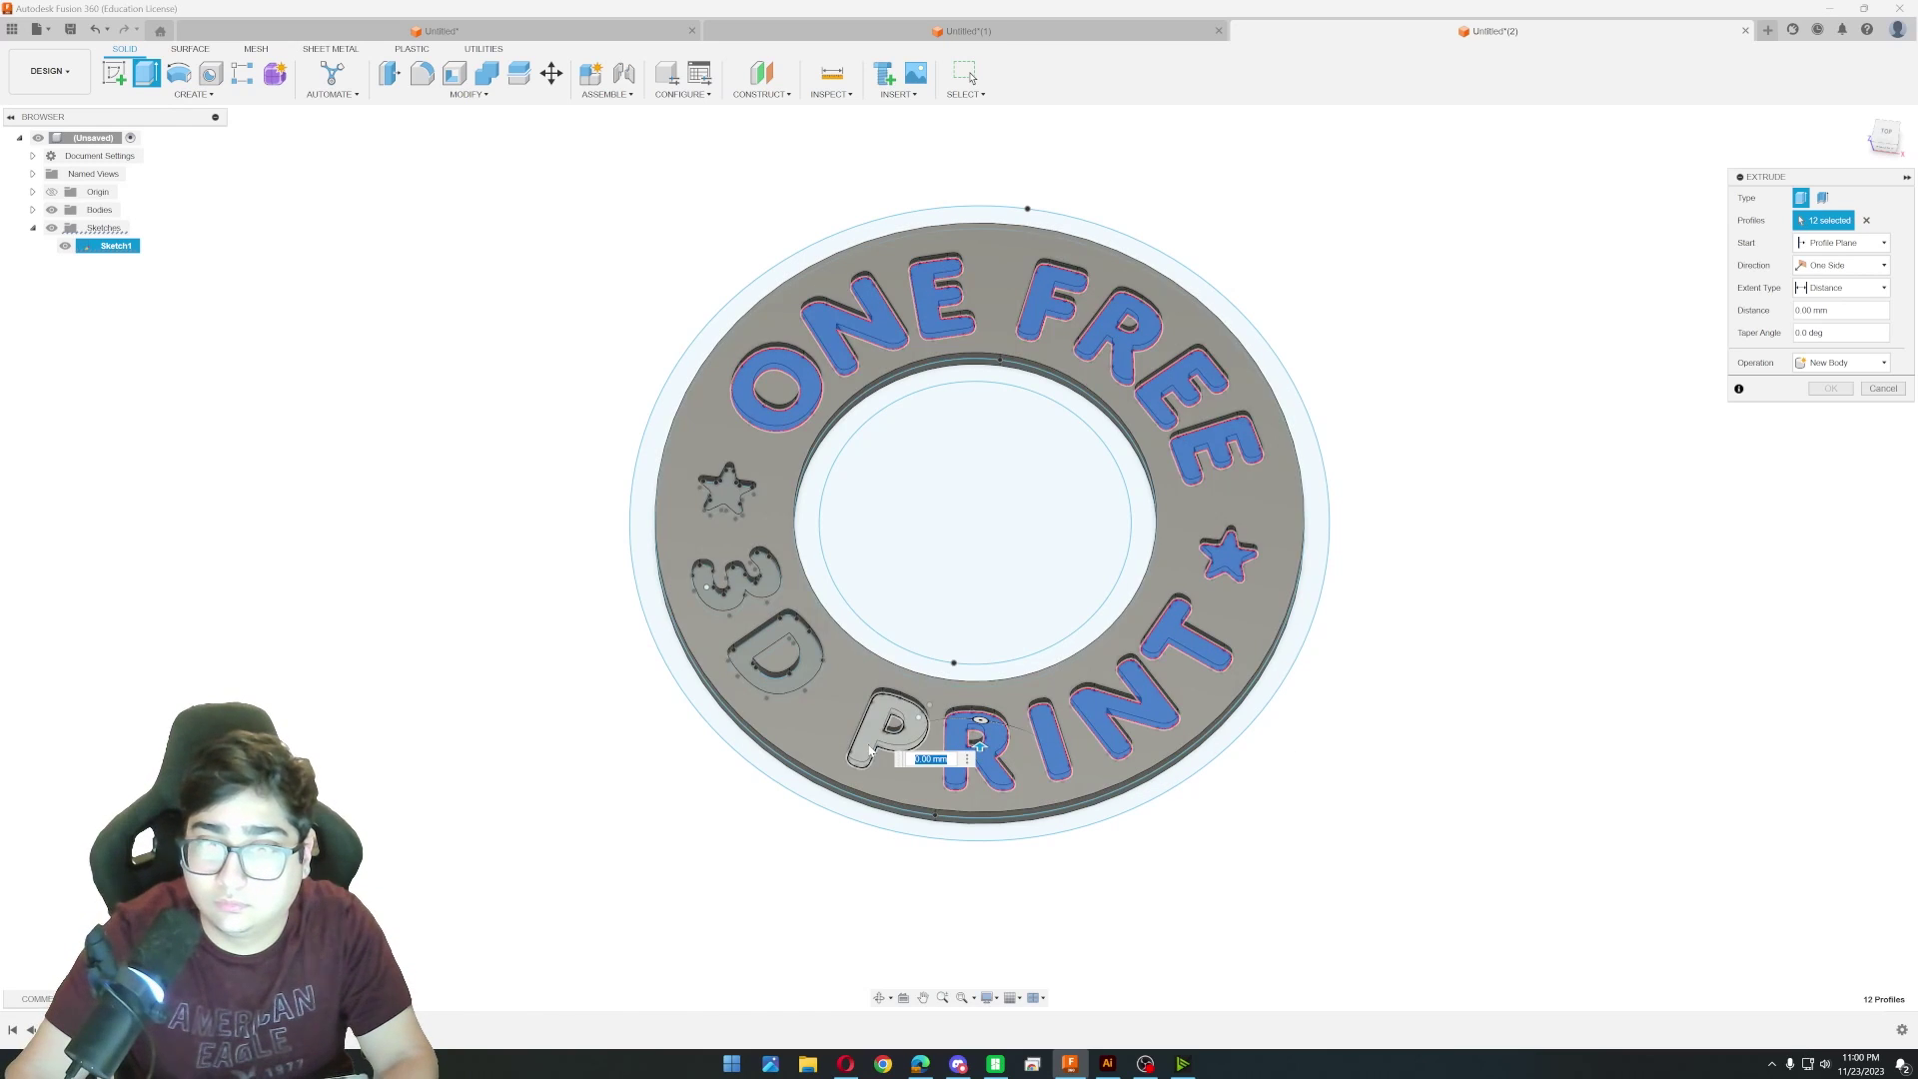
left_click(872, 745)
left_click(750, 654)
left_click(725, 579)
left_click(726, 495)
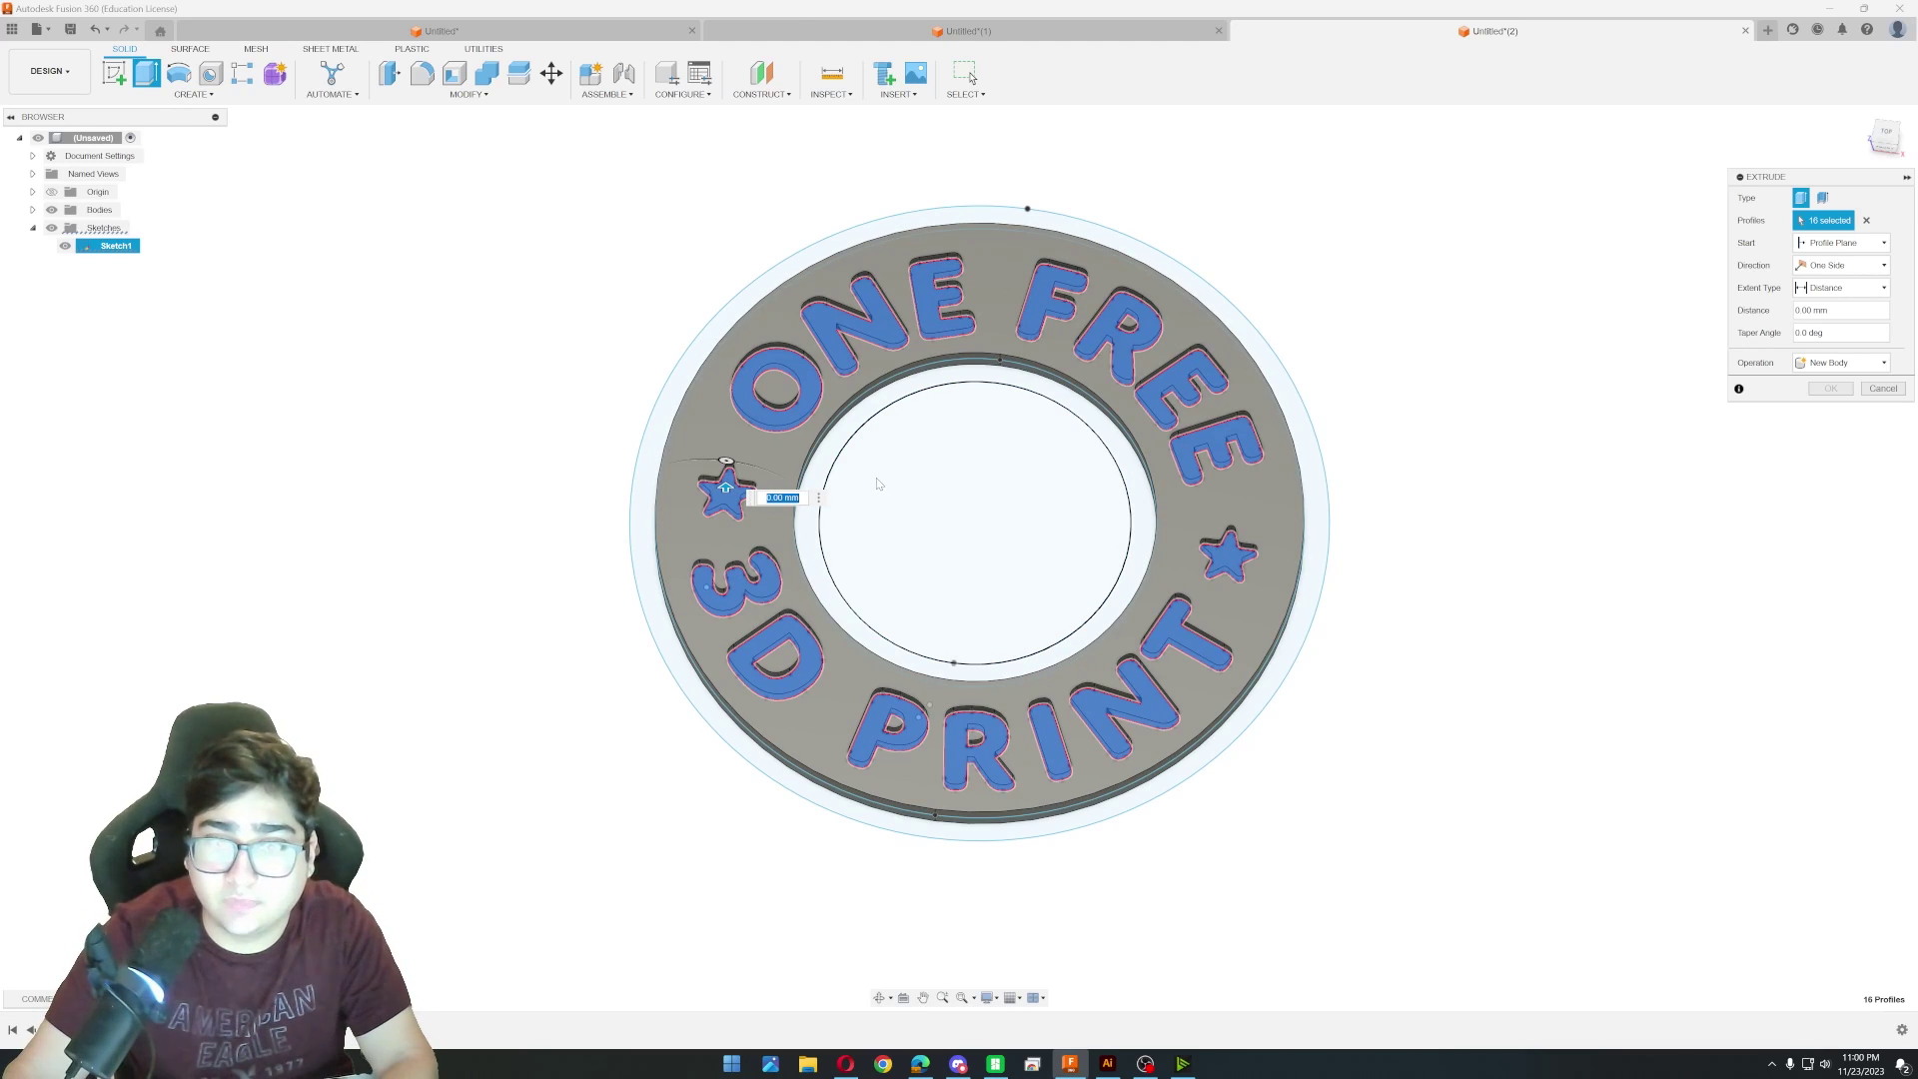
Extrude the 16 letter and star profiles 1 mm as a New Component.
type("1")
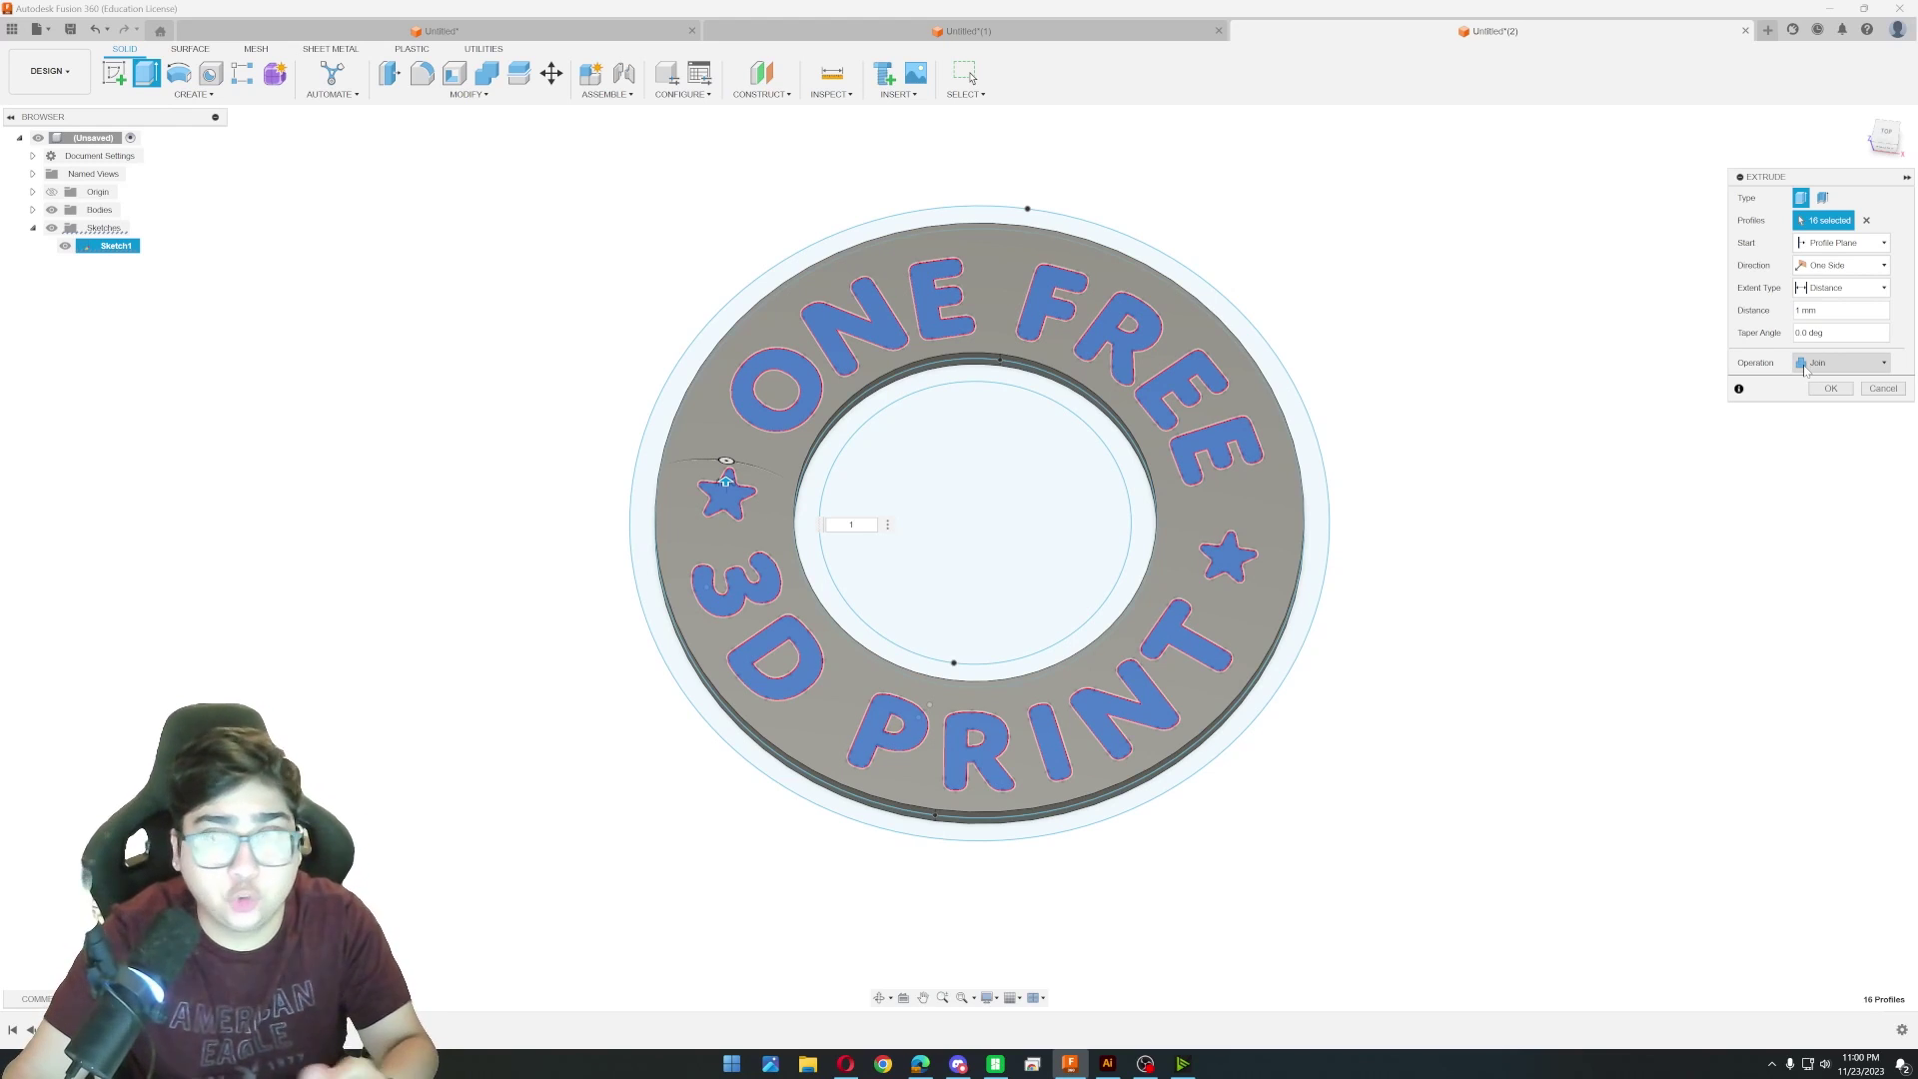
left_click(1806, 366)
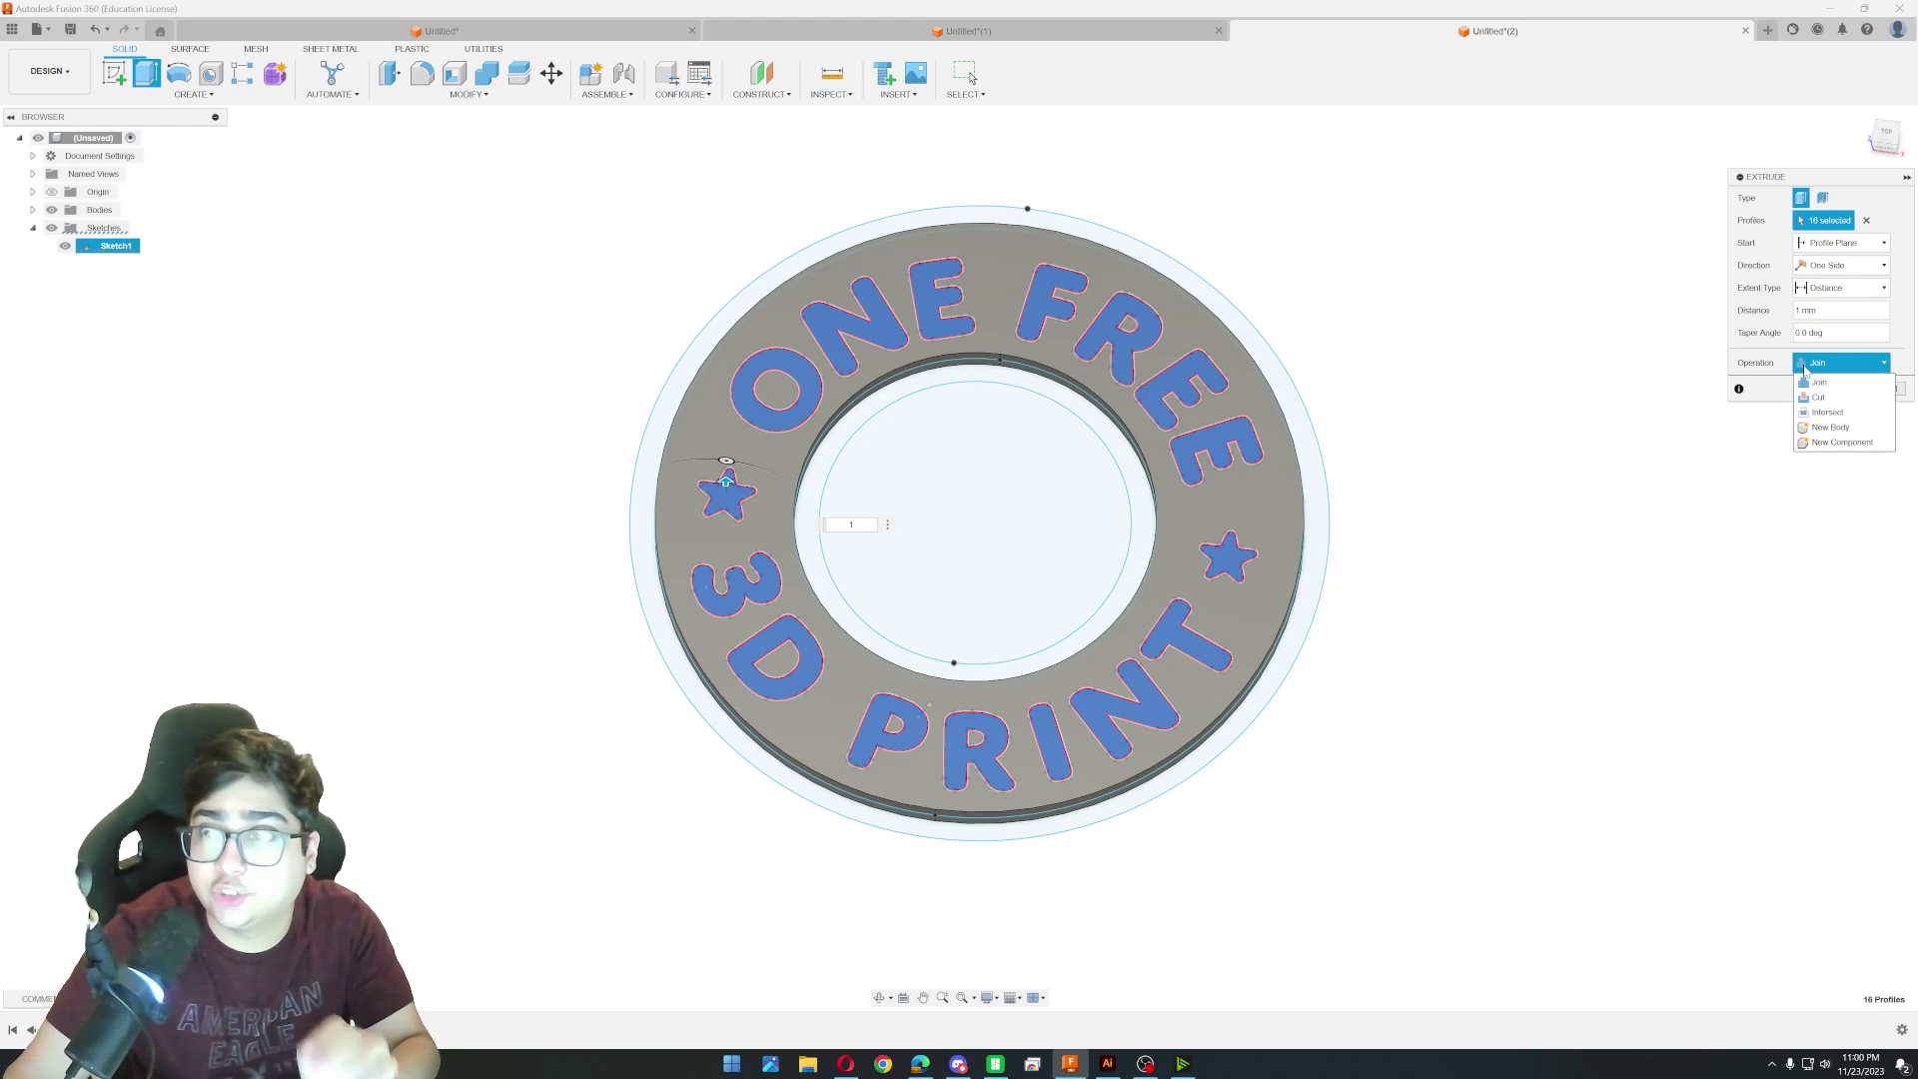
left_click(1834, 442)
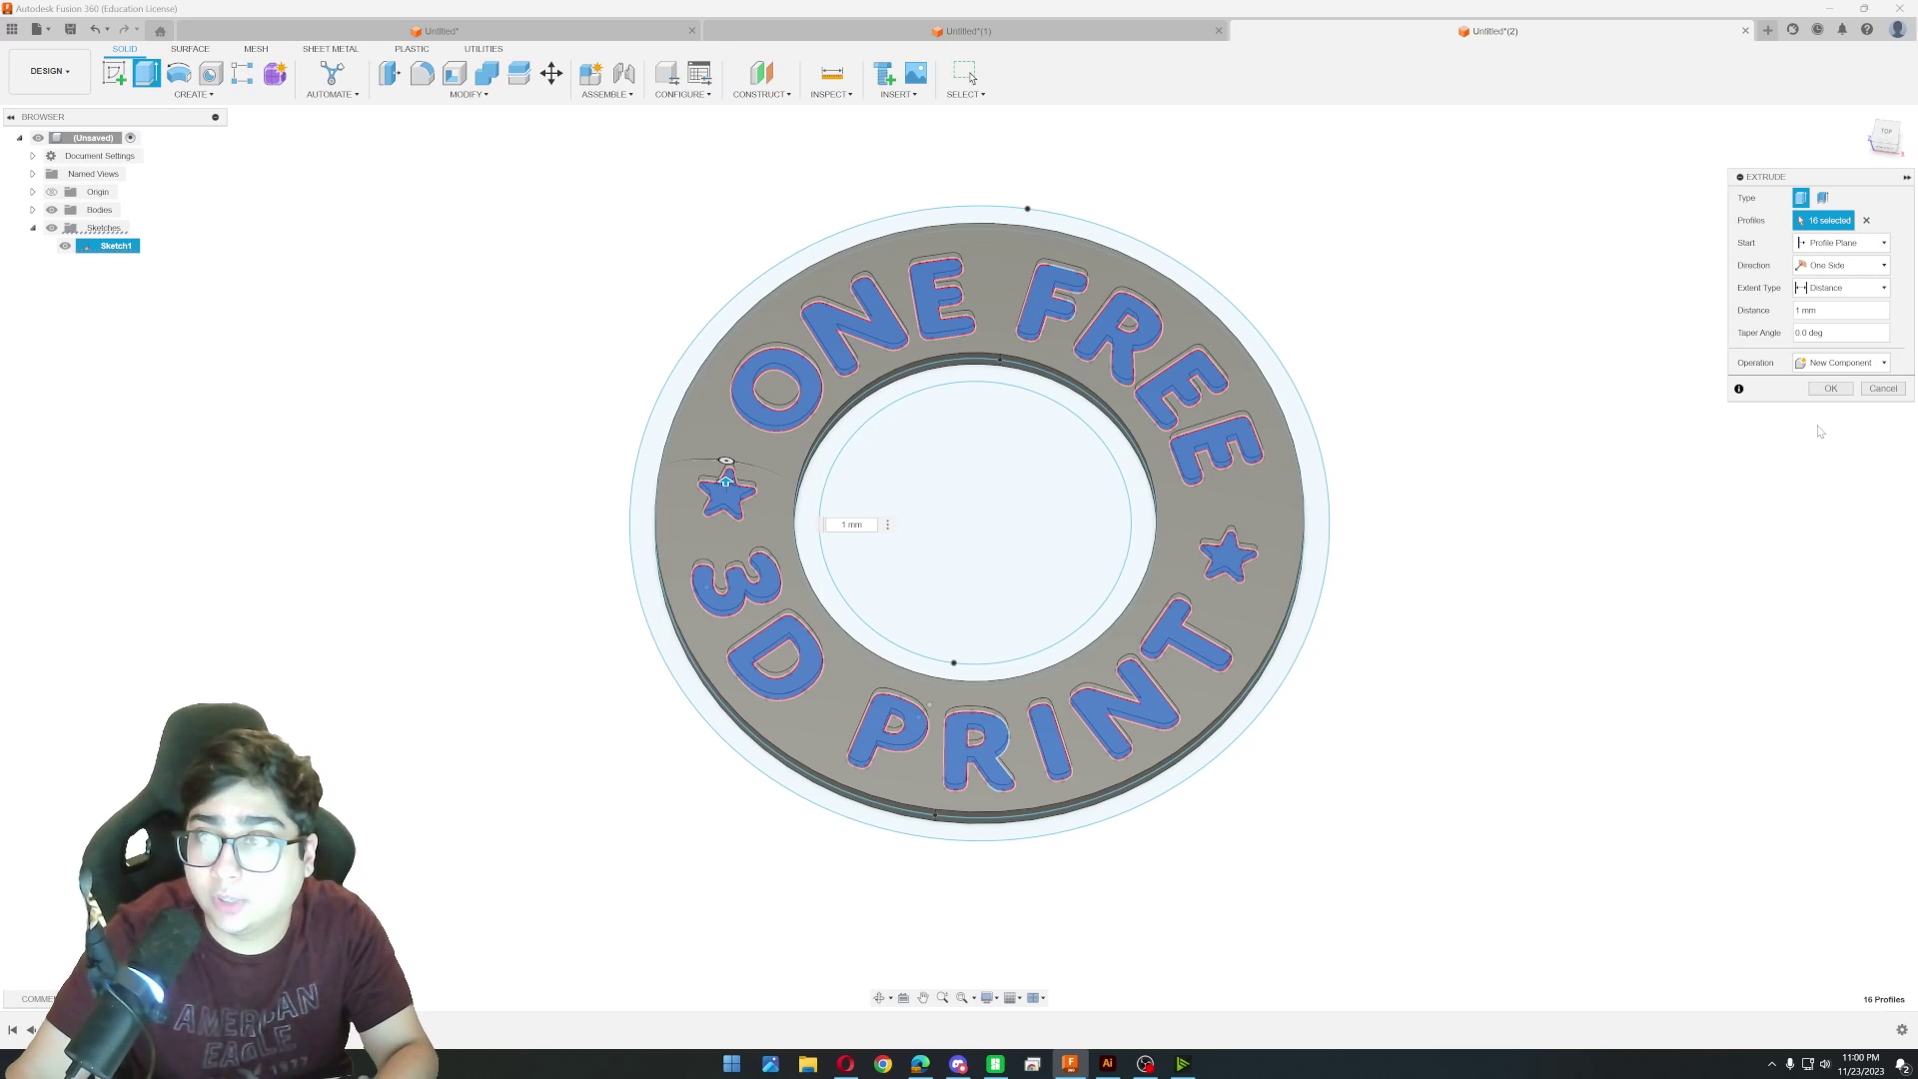
left_click(1828, 389)
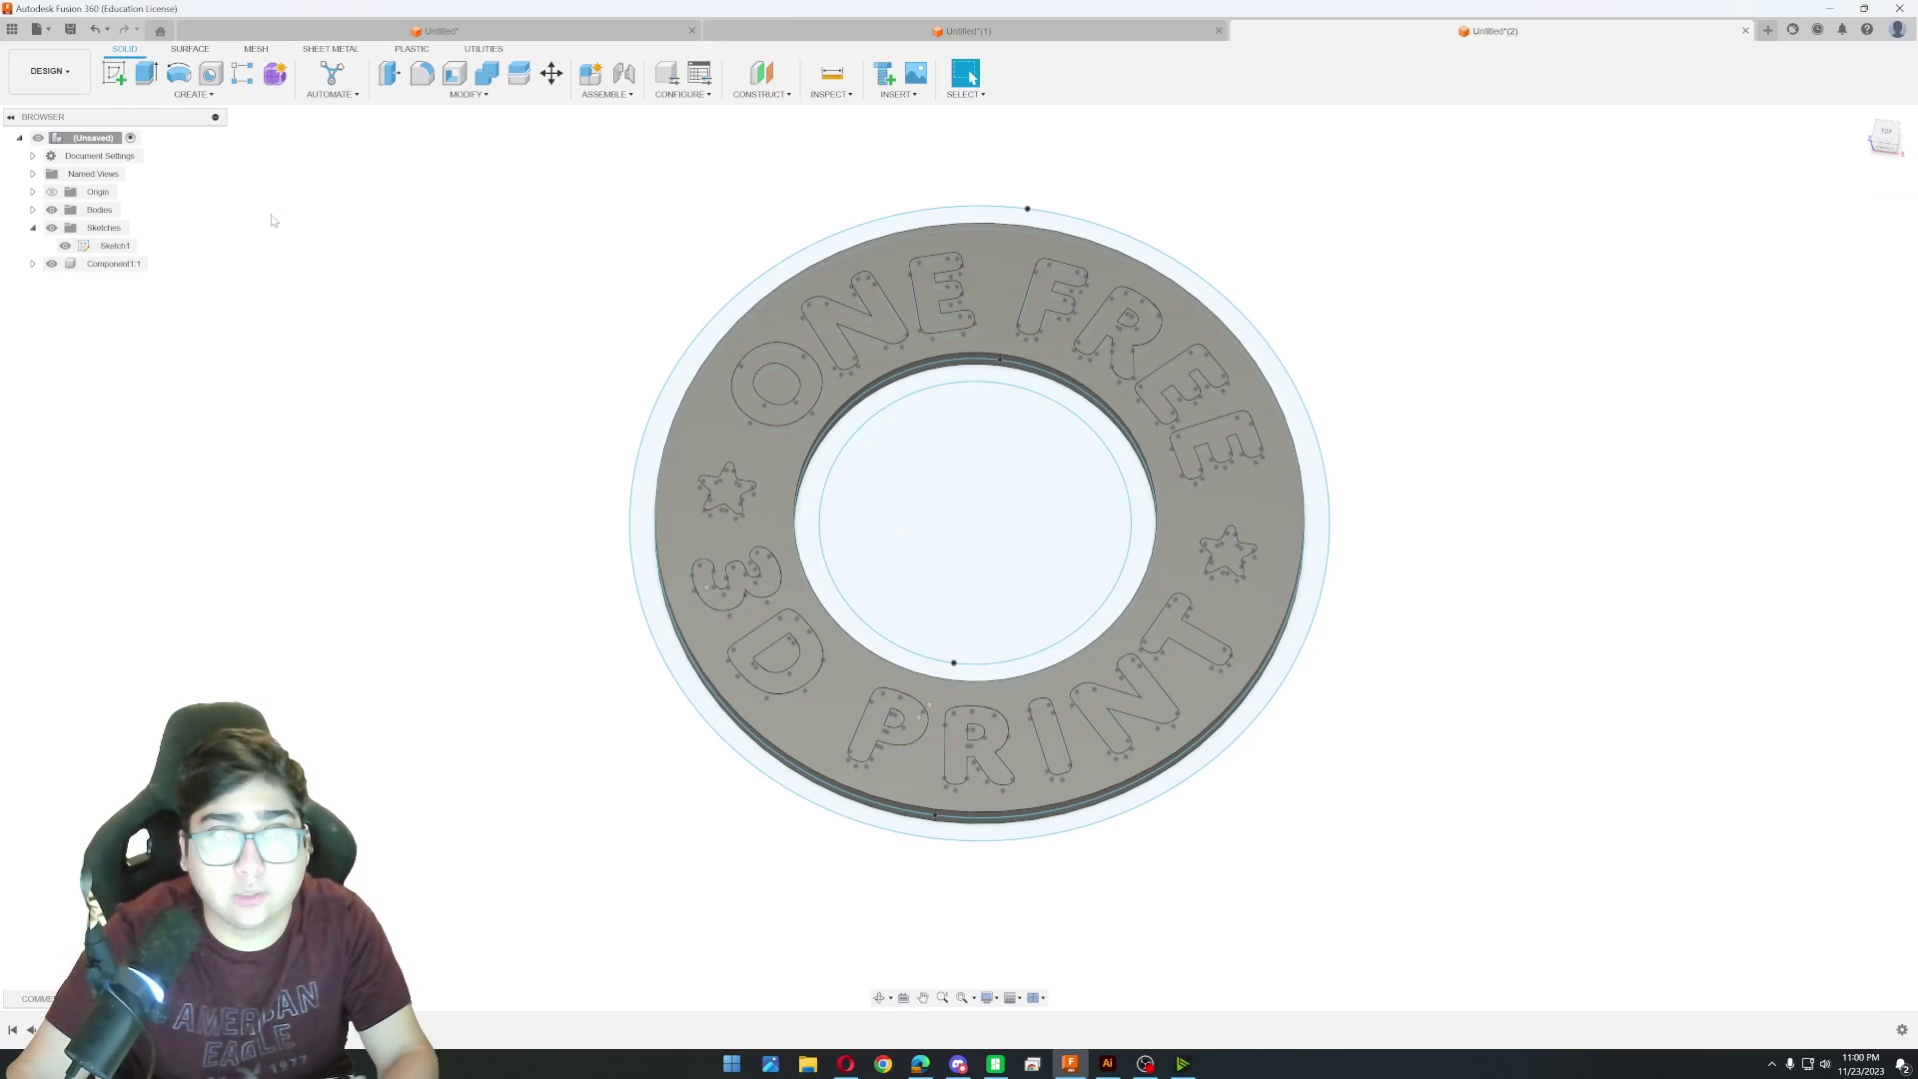
Rename Component1 in the browser to 'Heads Text'.
left_click(115, 264)
double_click(117, 264)
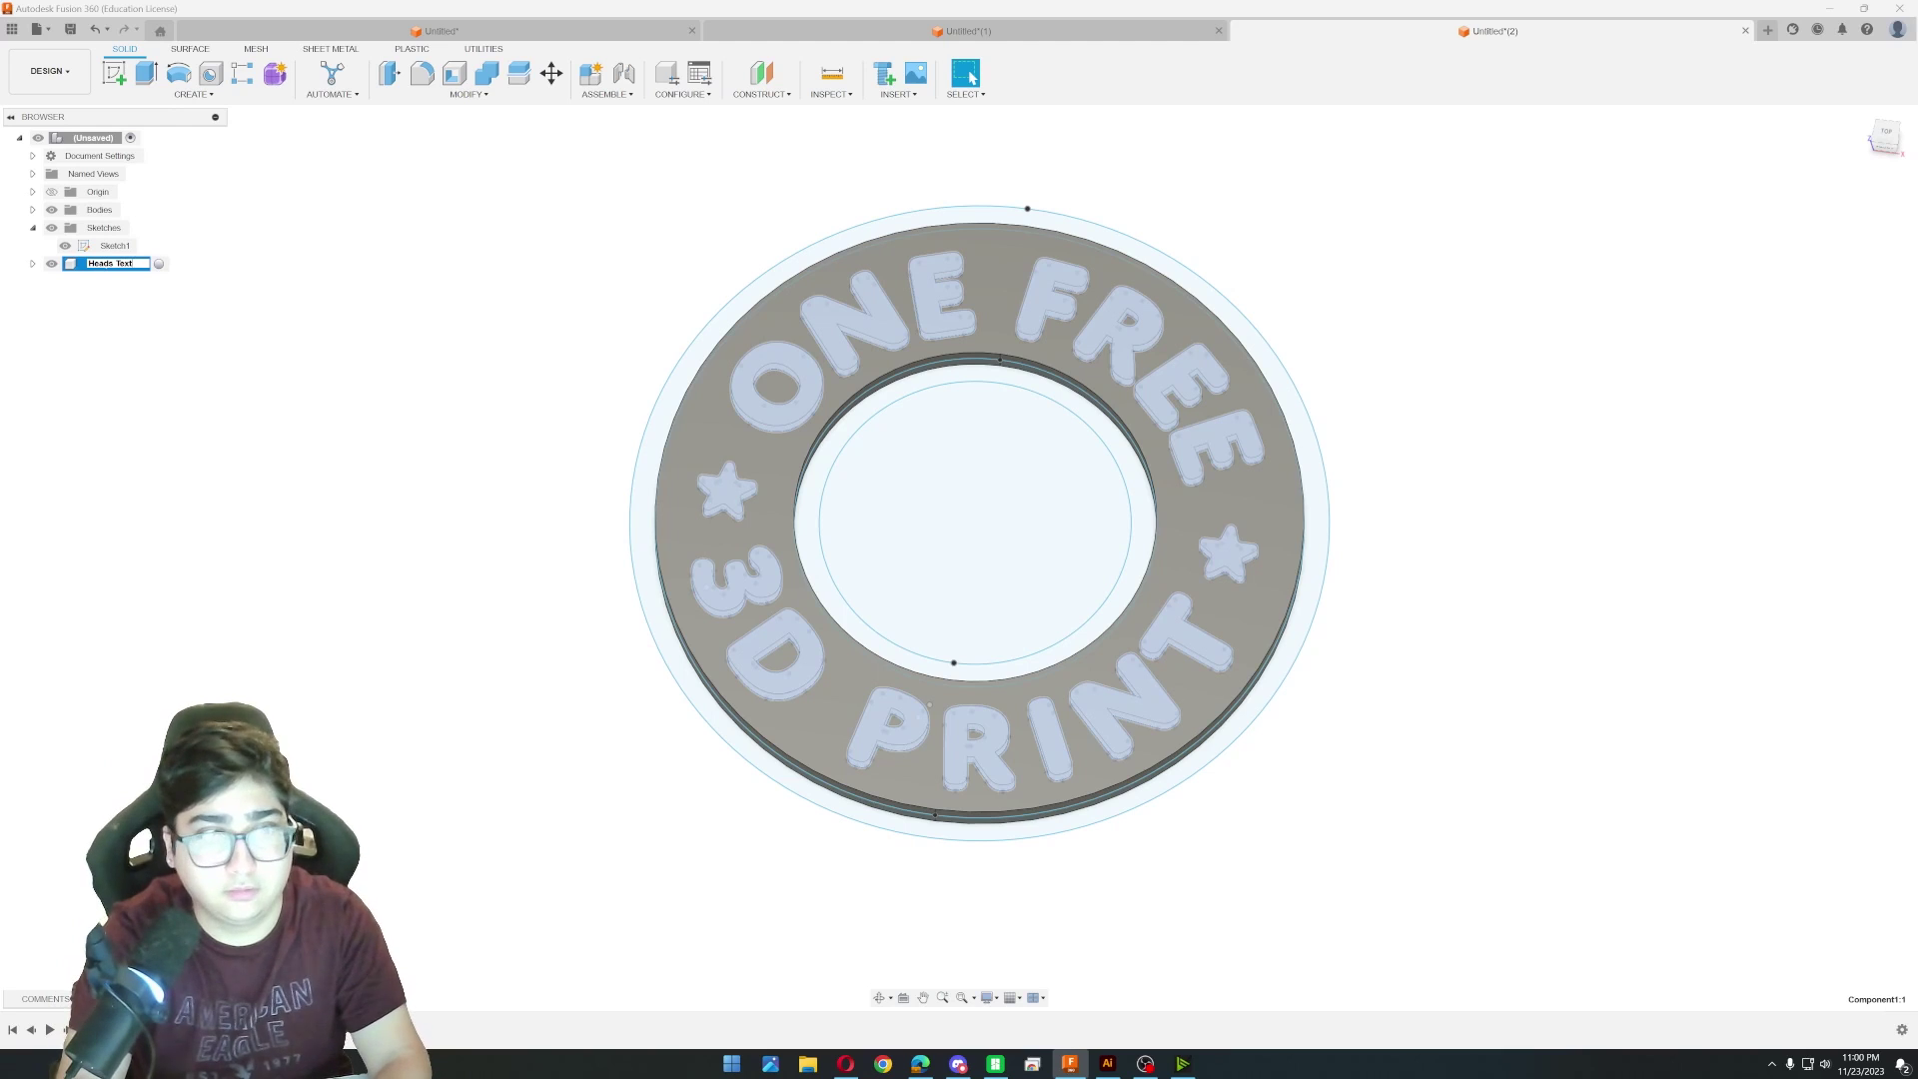
key("Return")
left_click(505, 406)
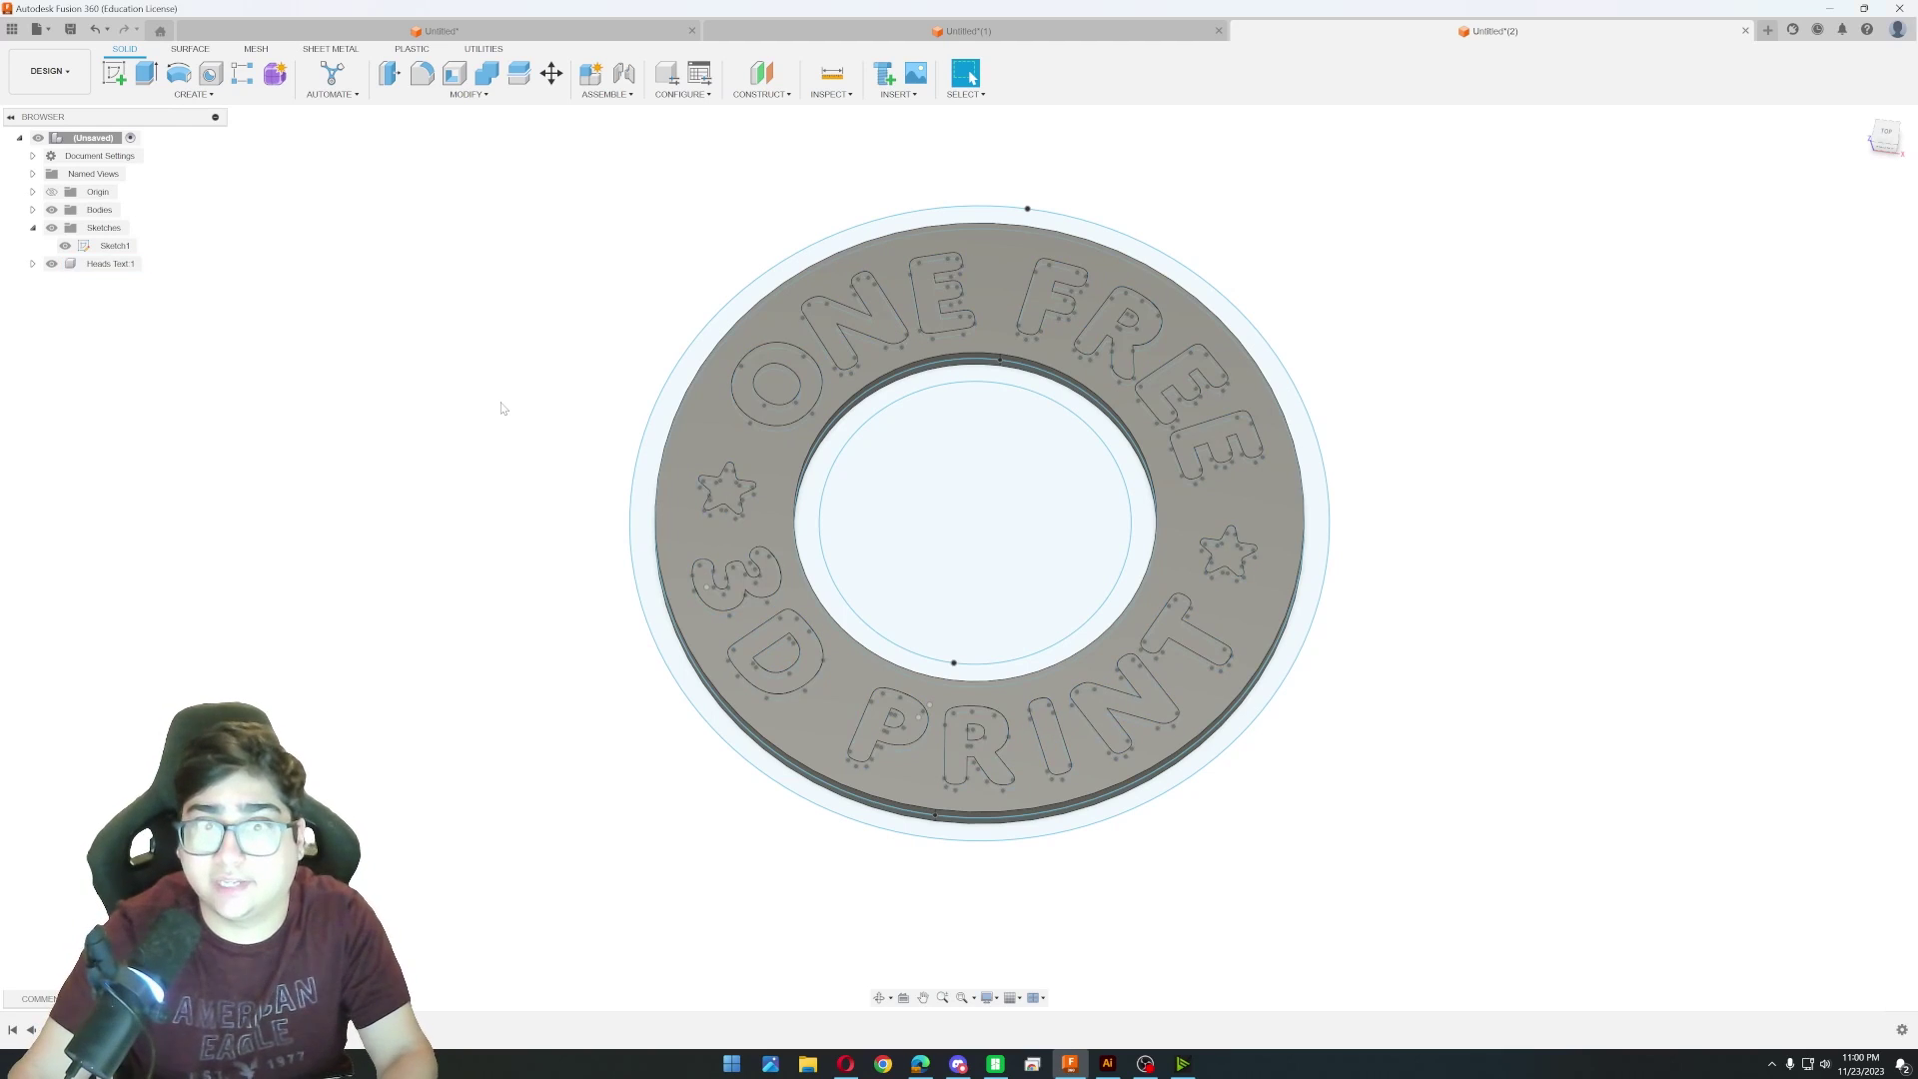
Orbit to the coin's underside and set the ViewCube Bottom view rolled upright.
mouse_move(528, 502)
middle_mouse_down("shift")
mouse_move(530, 429)
mouse_move(522, 479)
middle_mouse_up("shift")
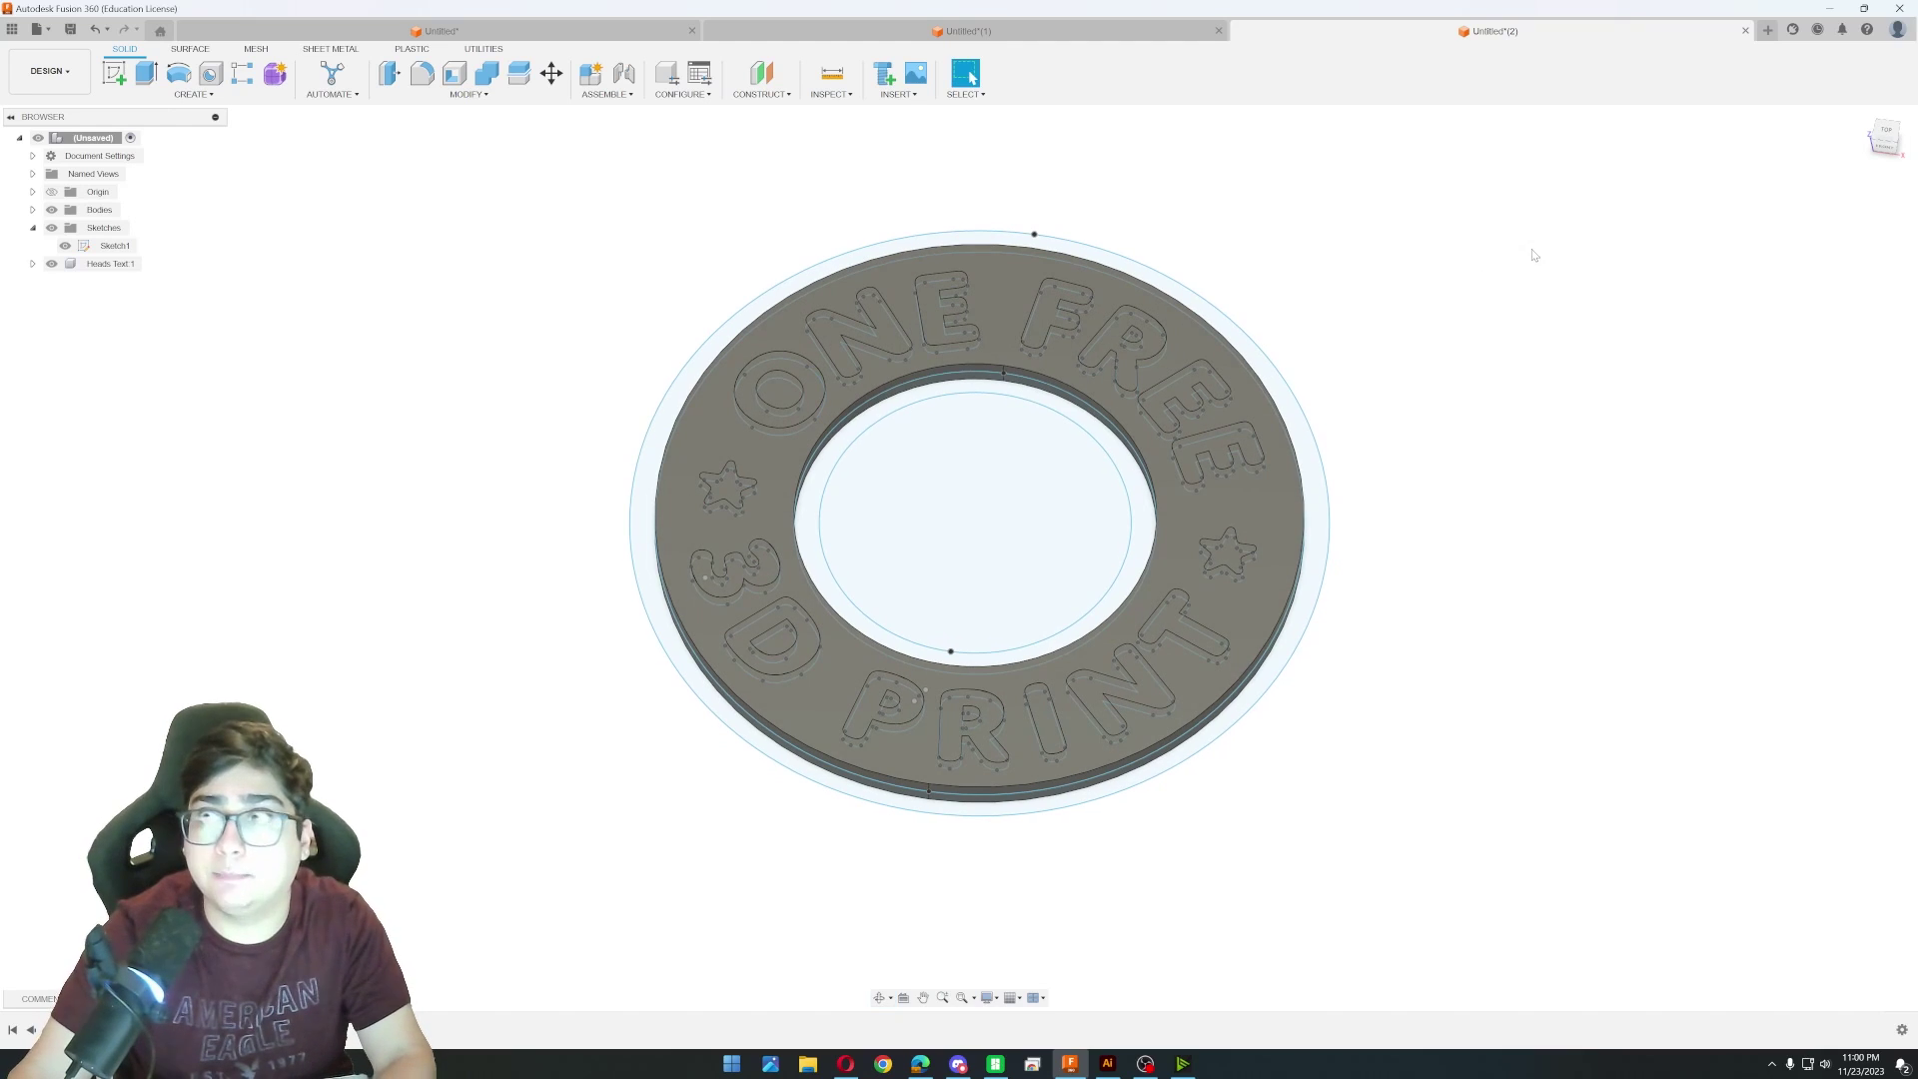
middle_click_drag(660, 339, 864, 133, "shift")
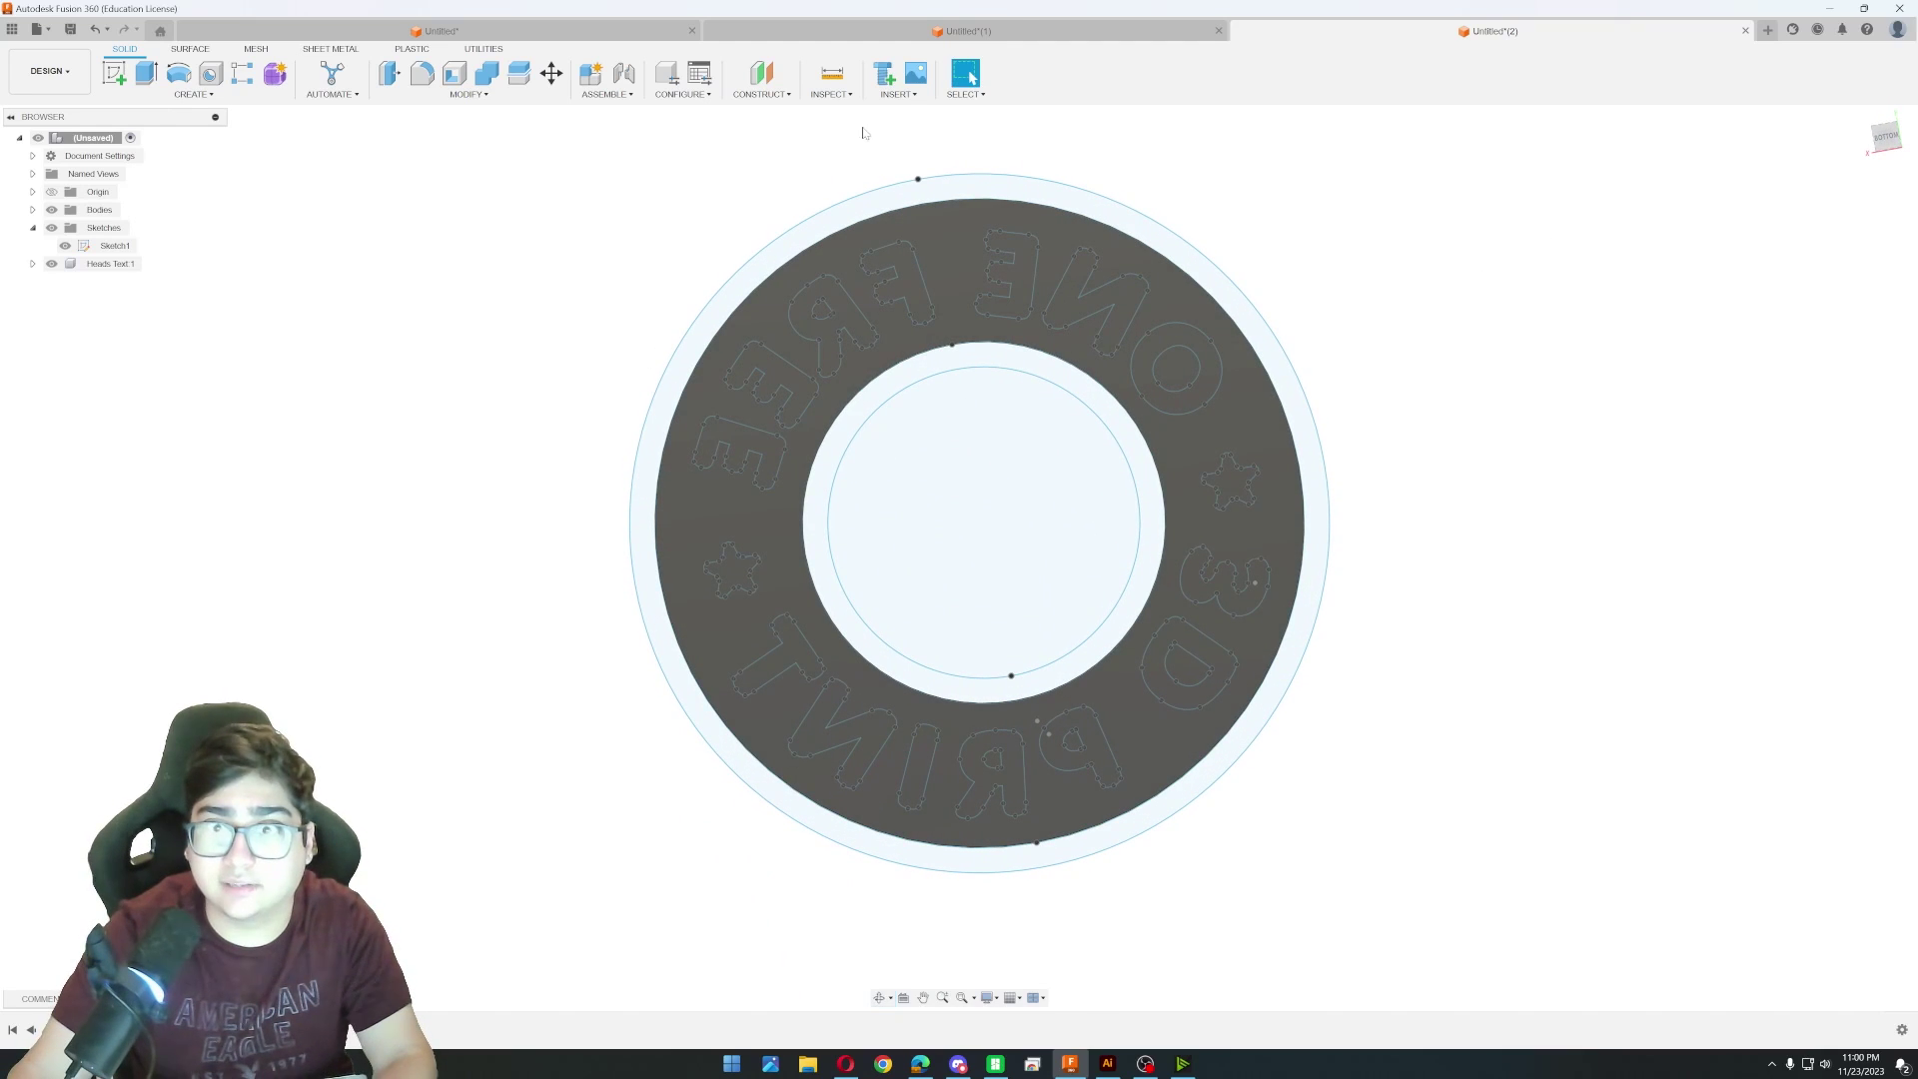
left_click(1886, 137)
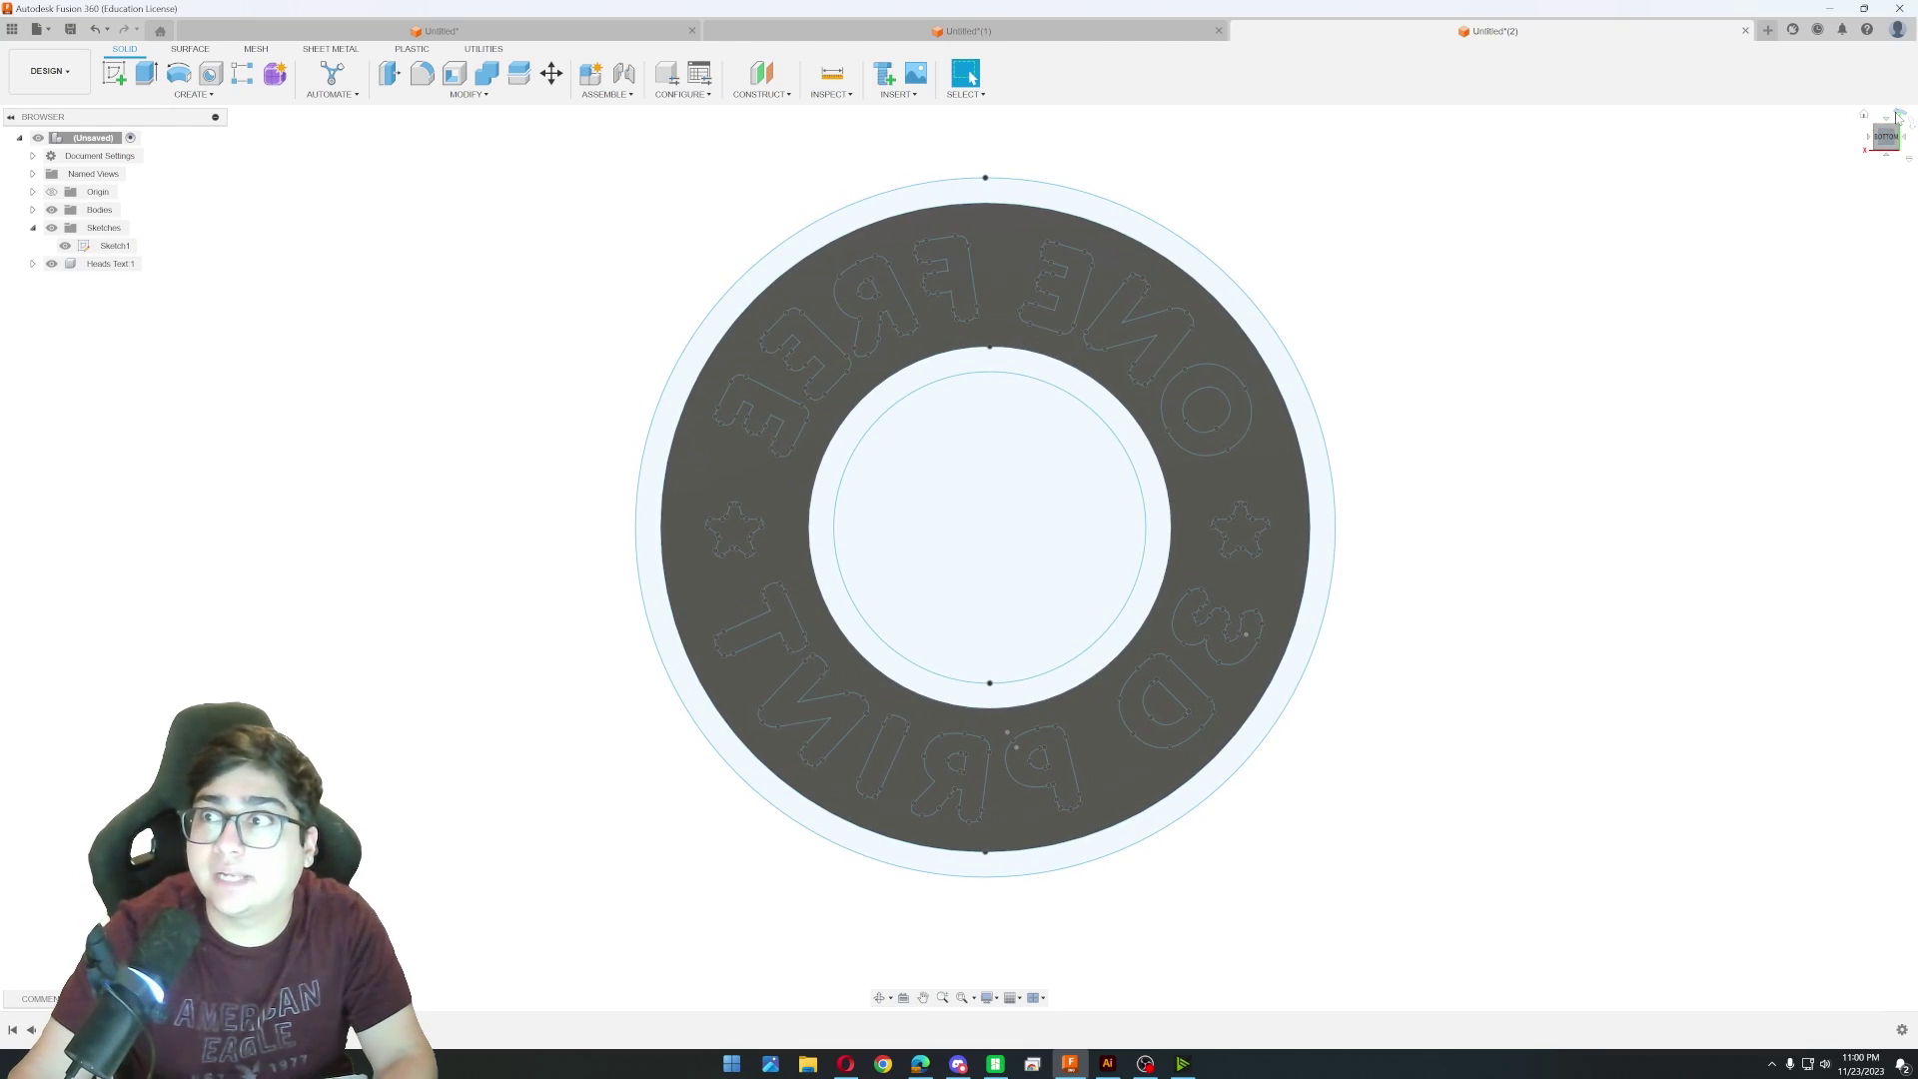
left_click(1900, 114)
left_click(1900, 114)
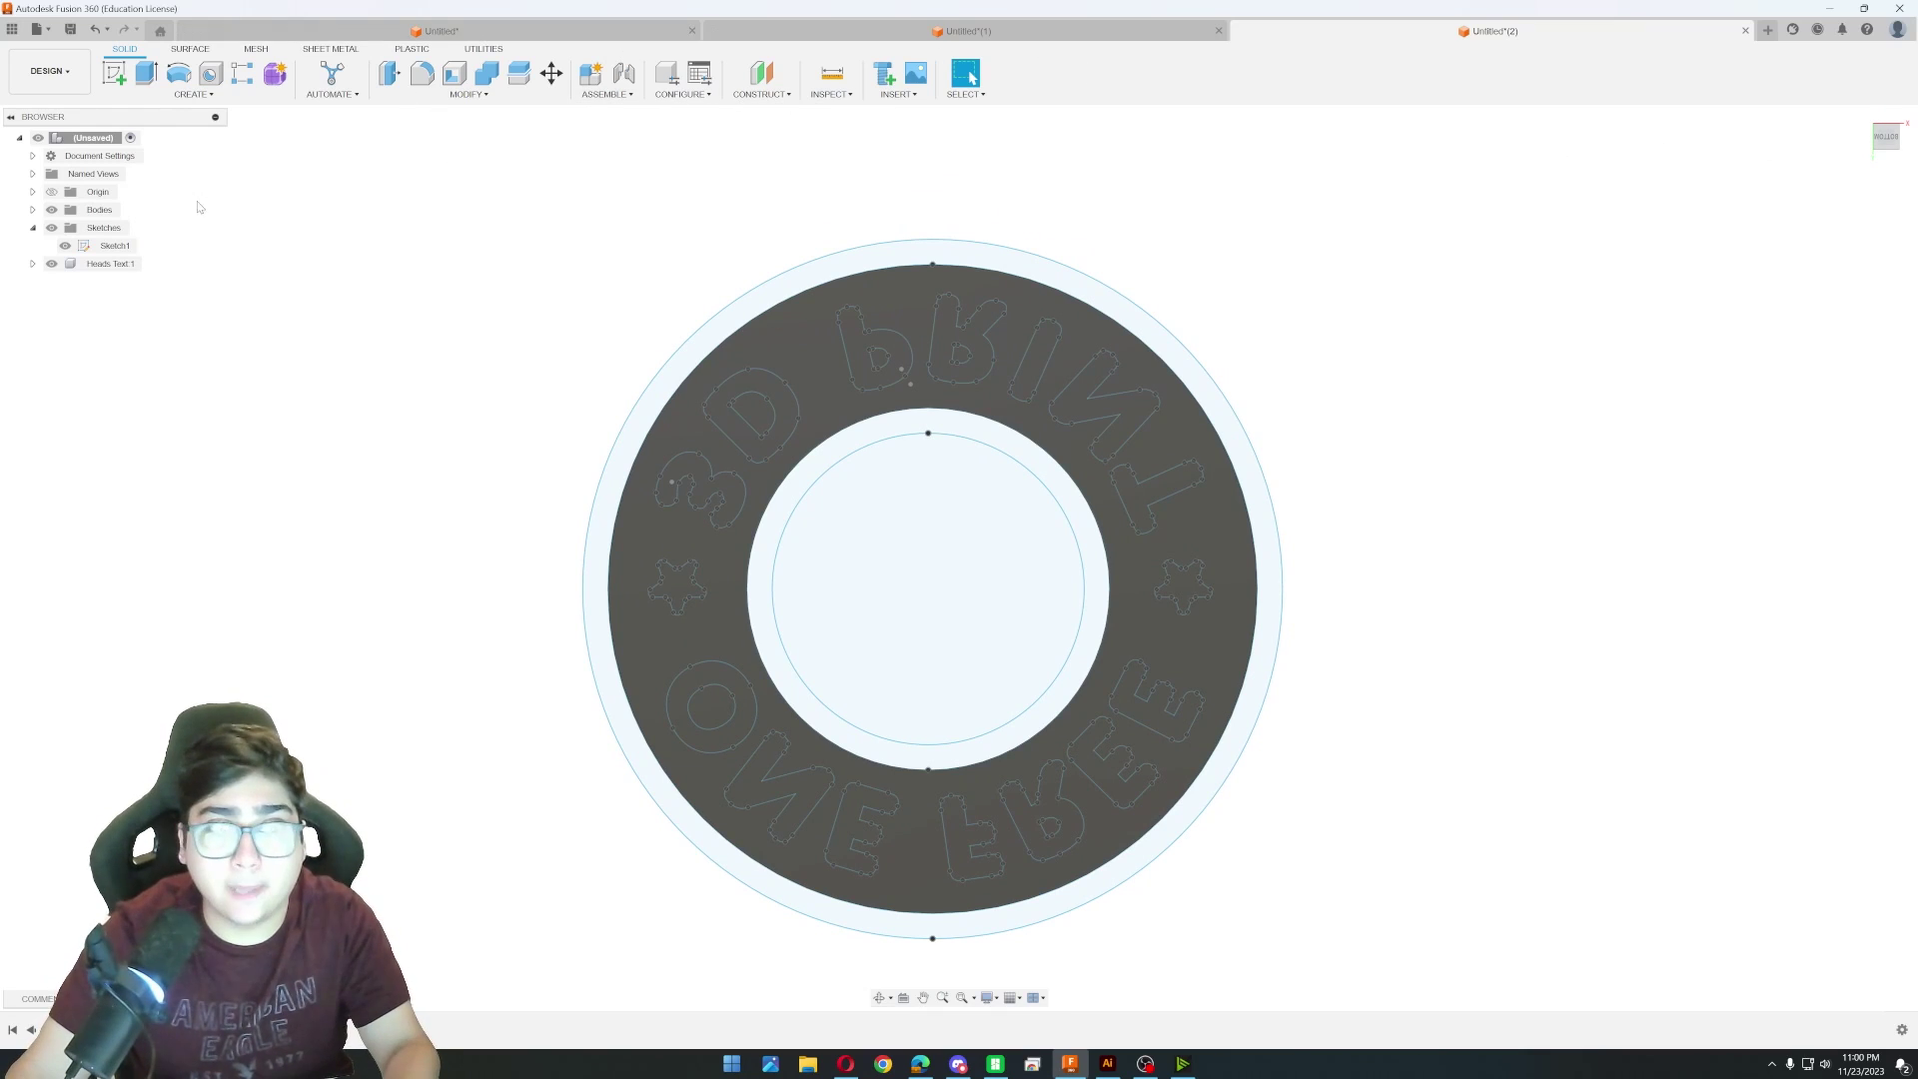
Hide Sketch1, roll the bottom view, and start a sketch on the coin's underside face.
left_click(65, 245)
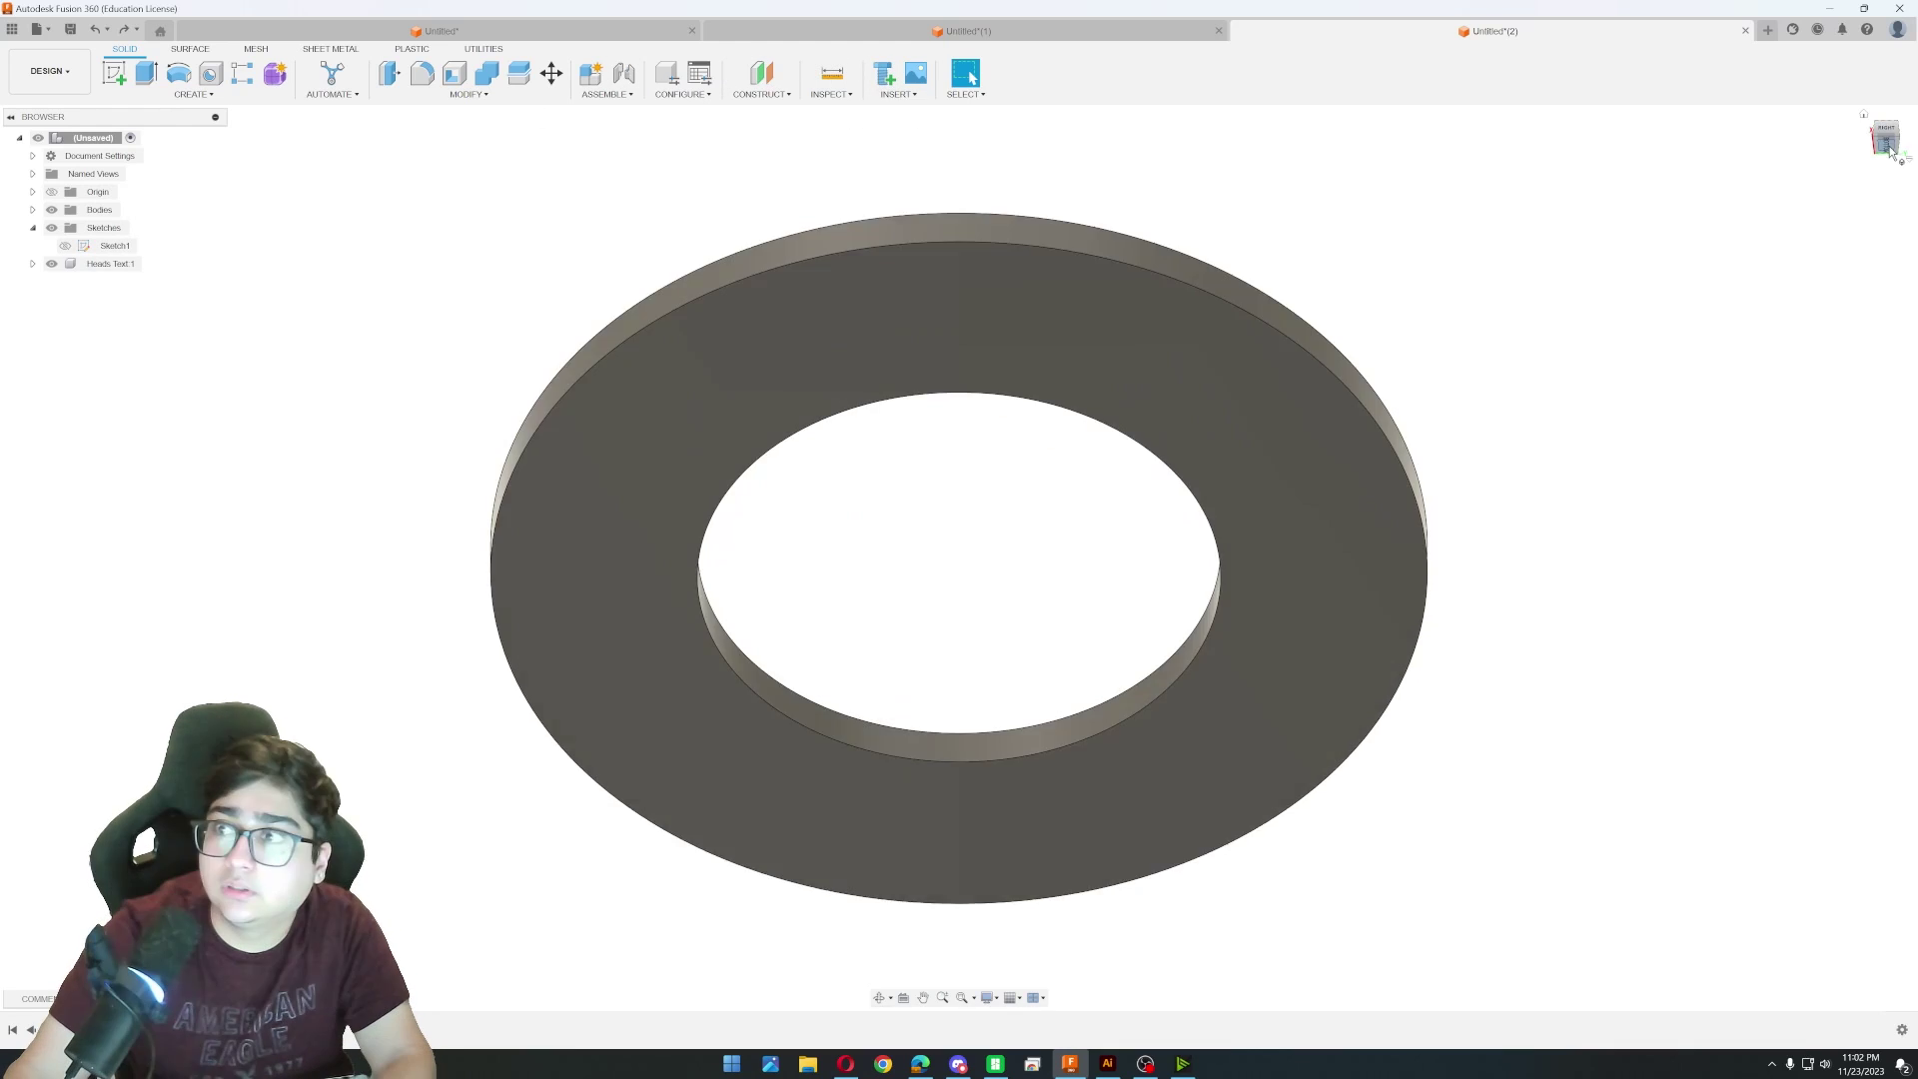
left_click(1889, 137)
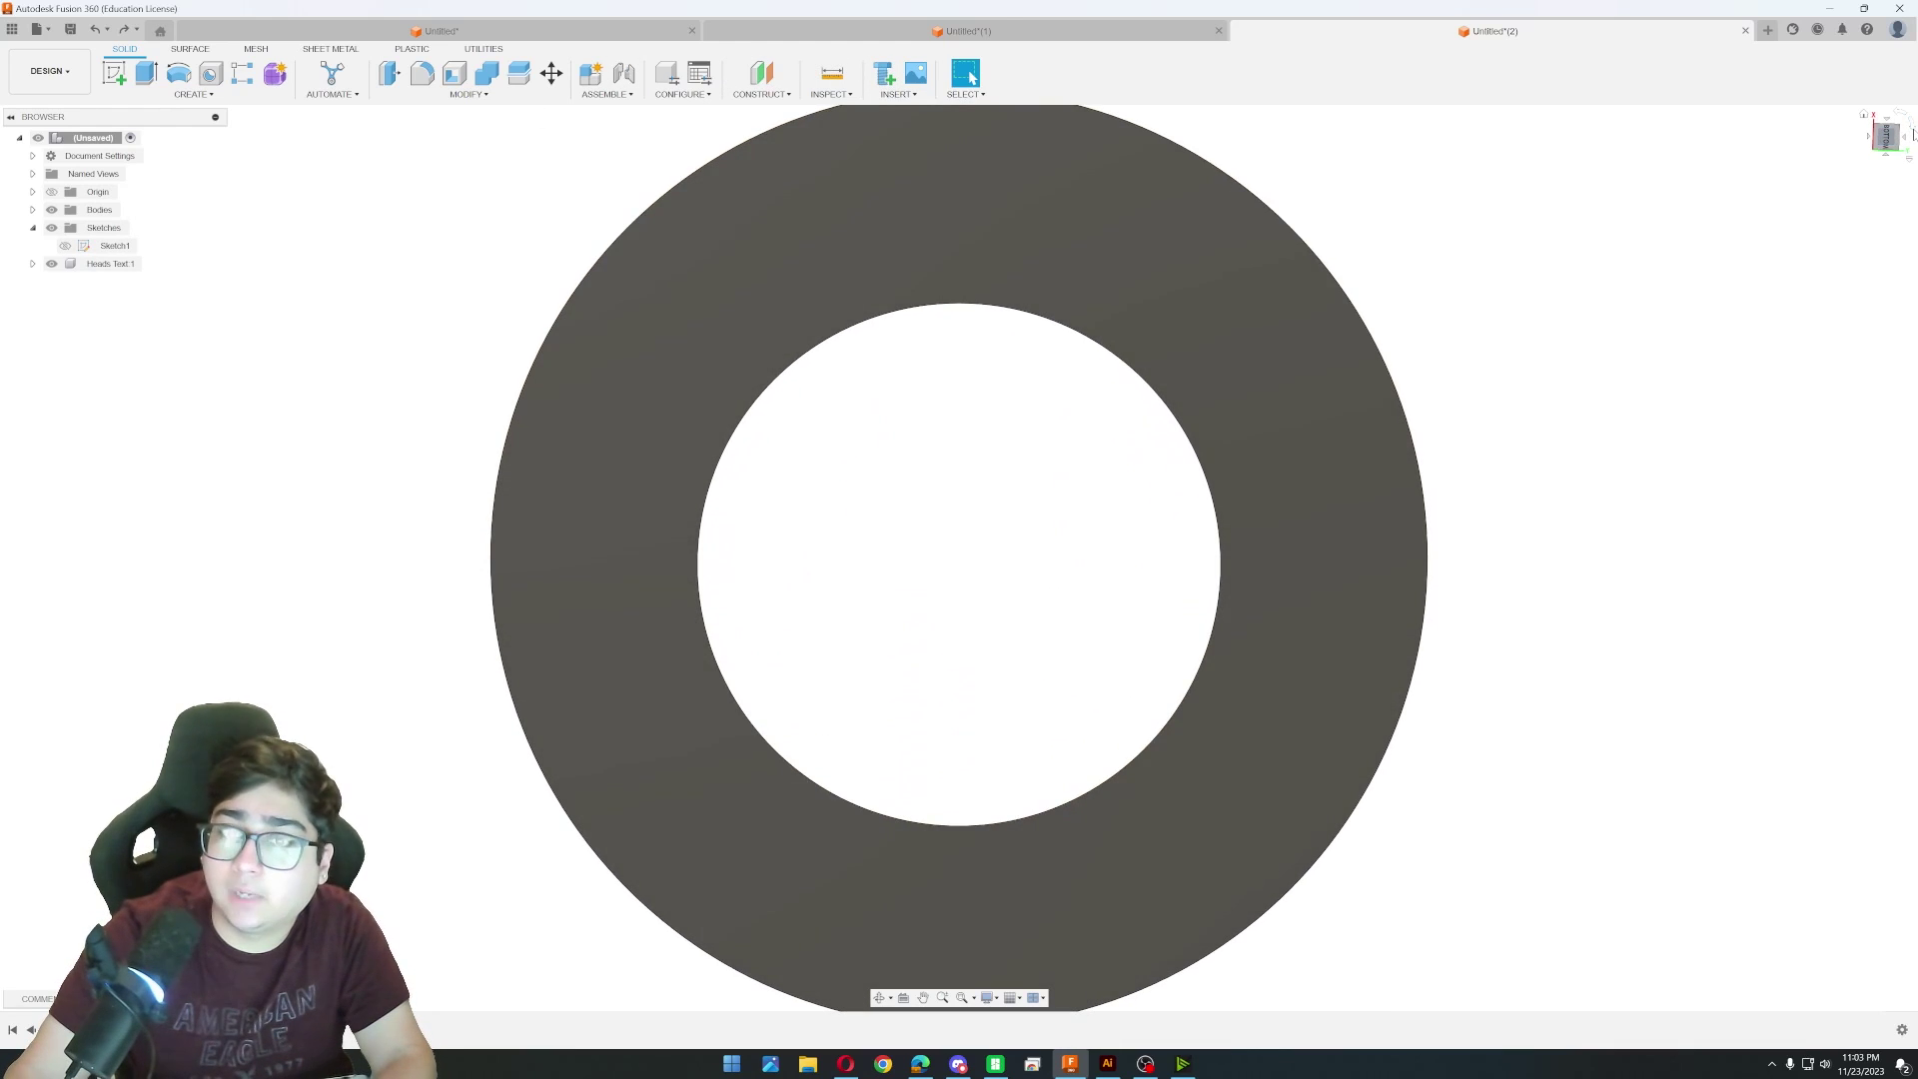
left_click(1911, 131)
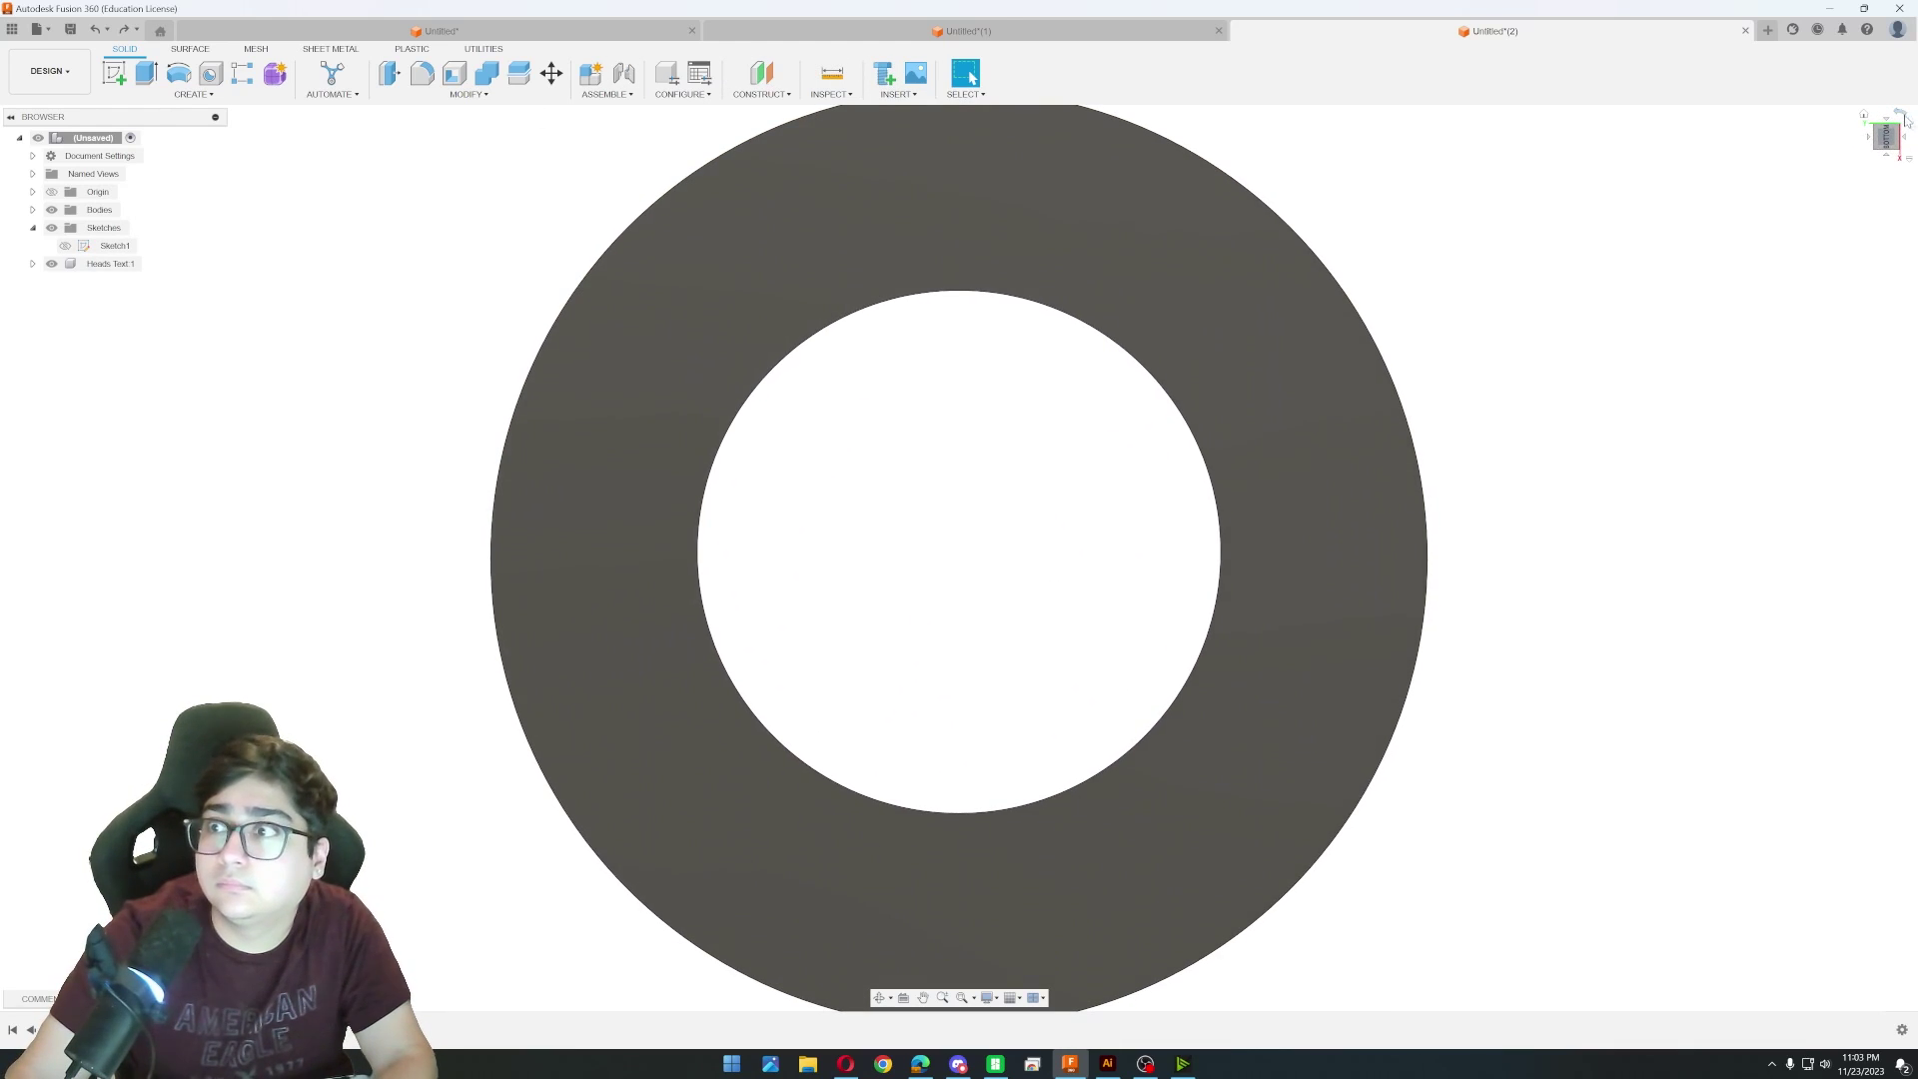
left_click(1911, 131)
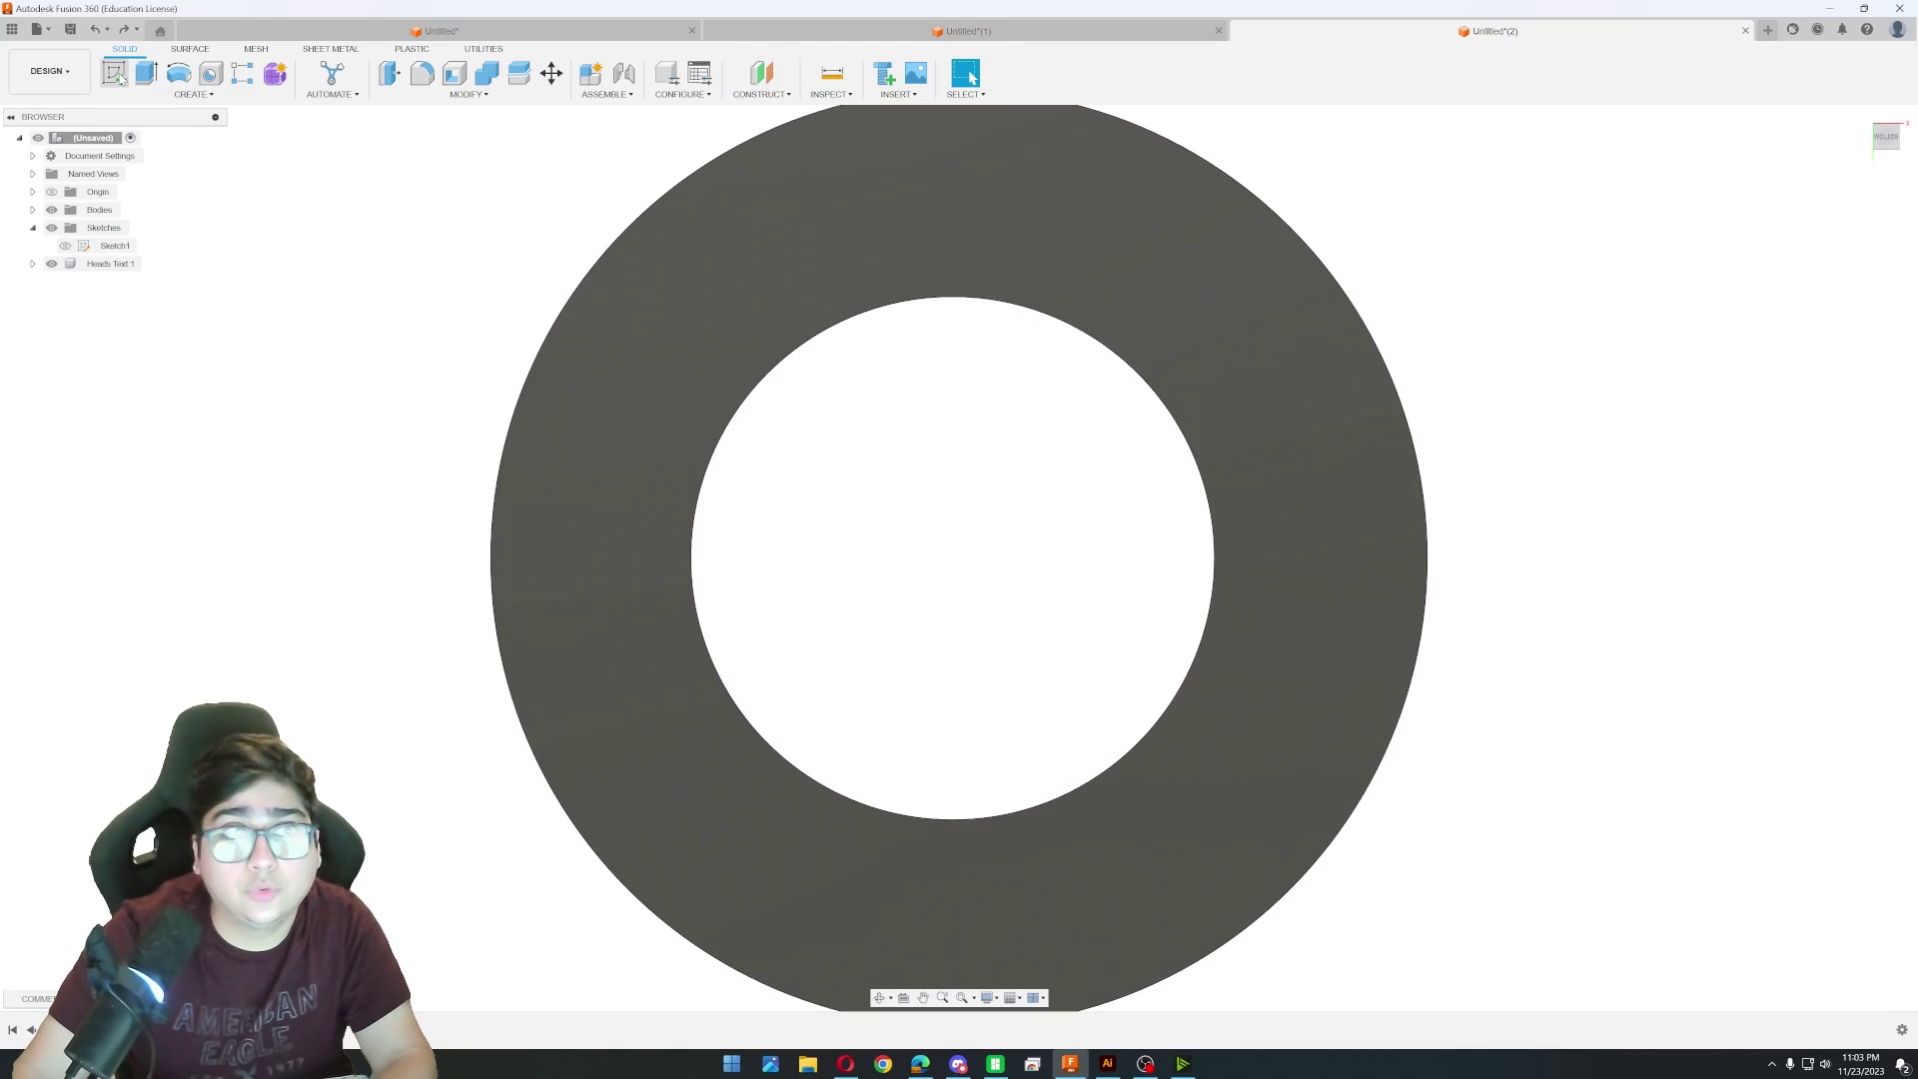
left_click(114, 73)
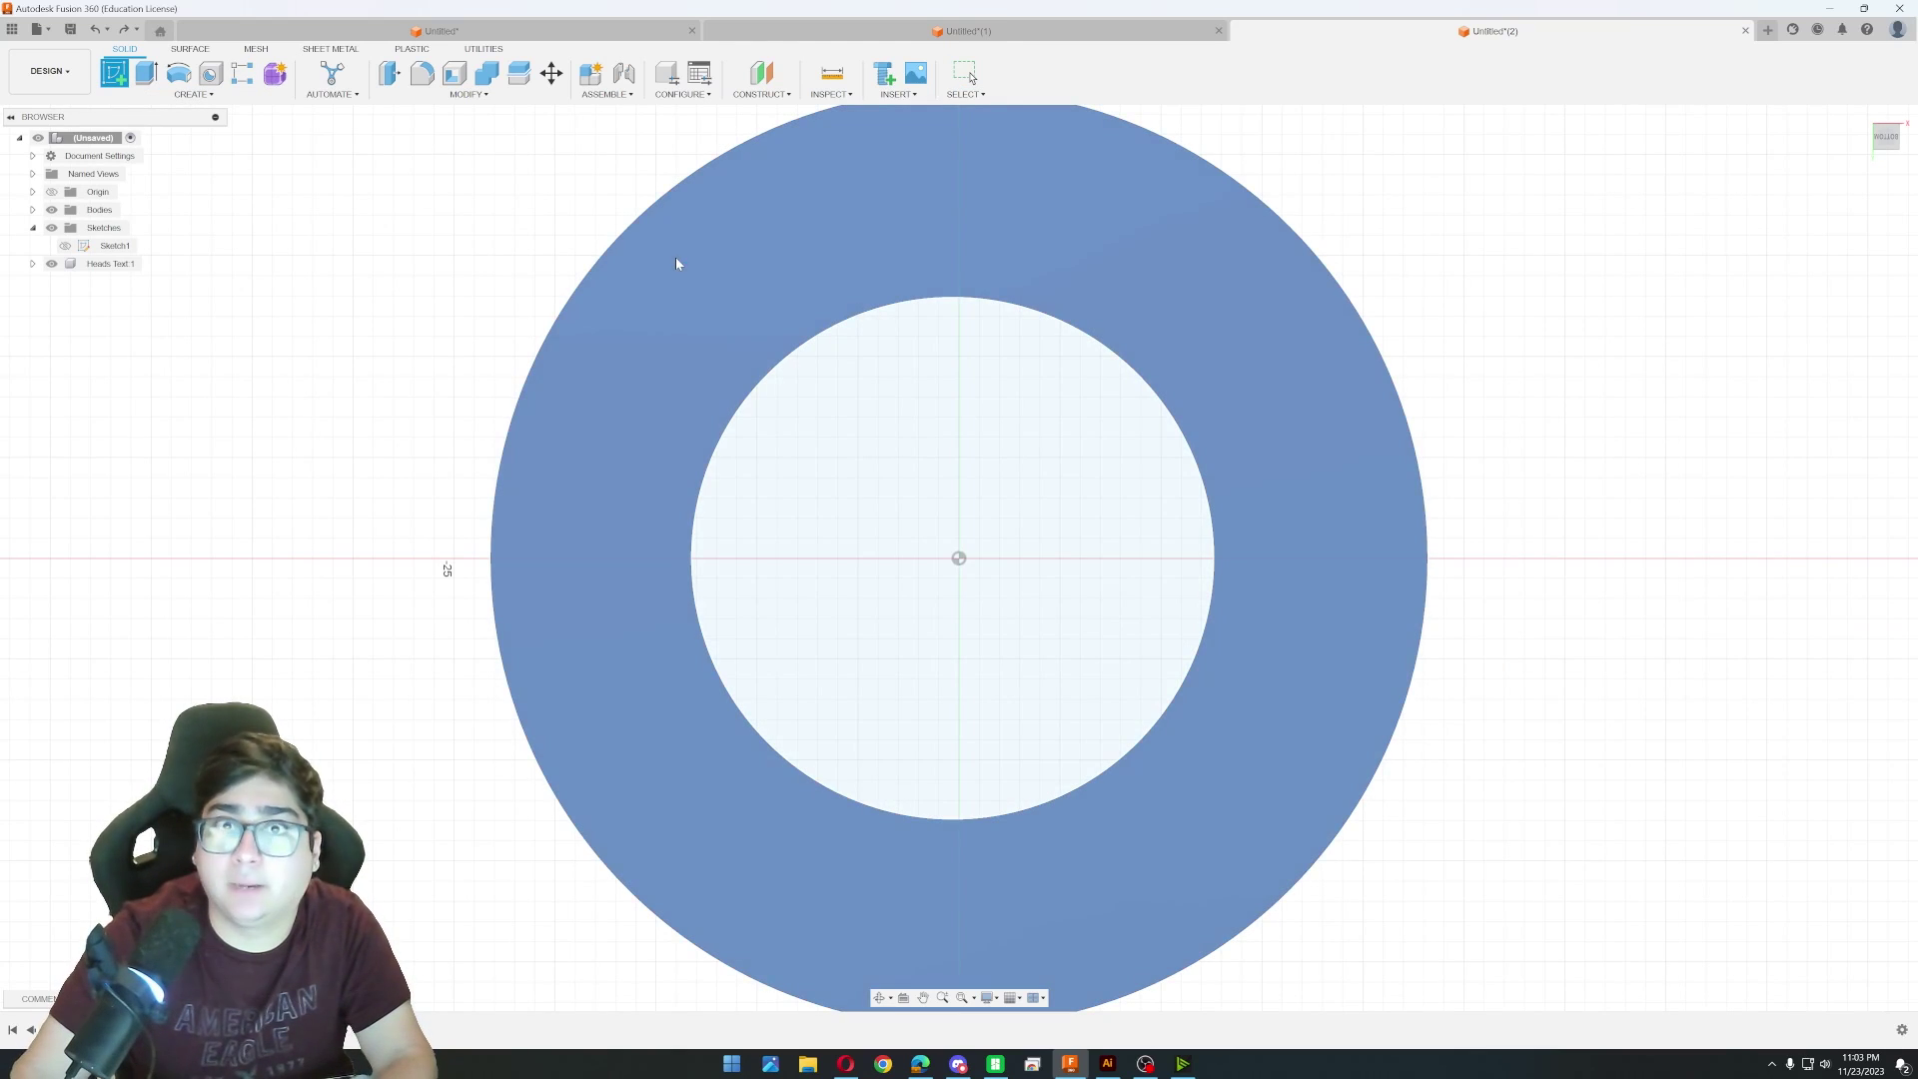
left_click(675, 256)
Insert the reverse-side DXF file by mark.dxf from the computer.
left_click(1019, 94)
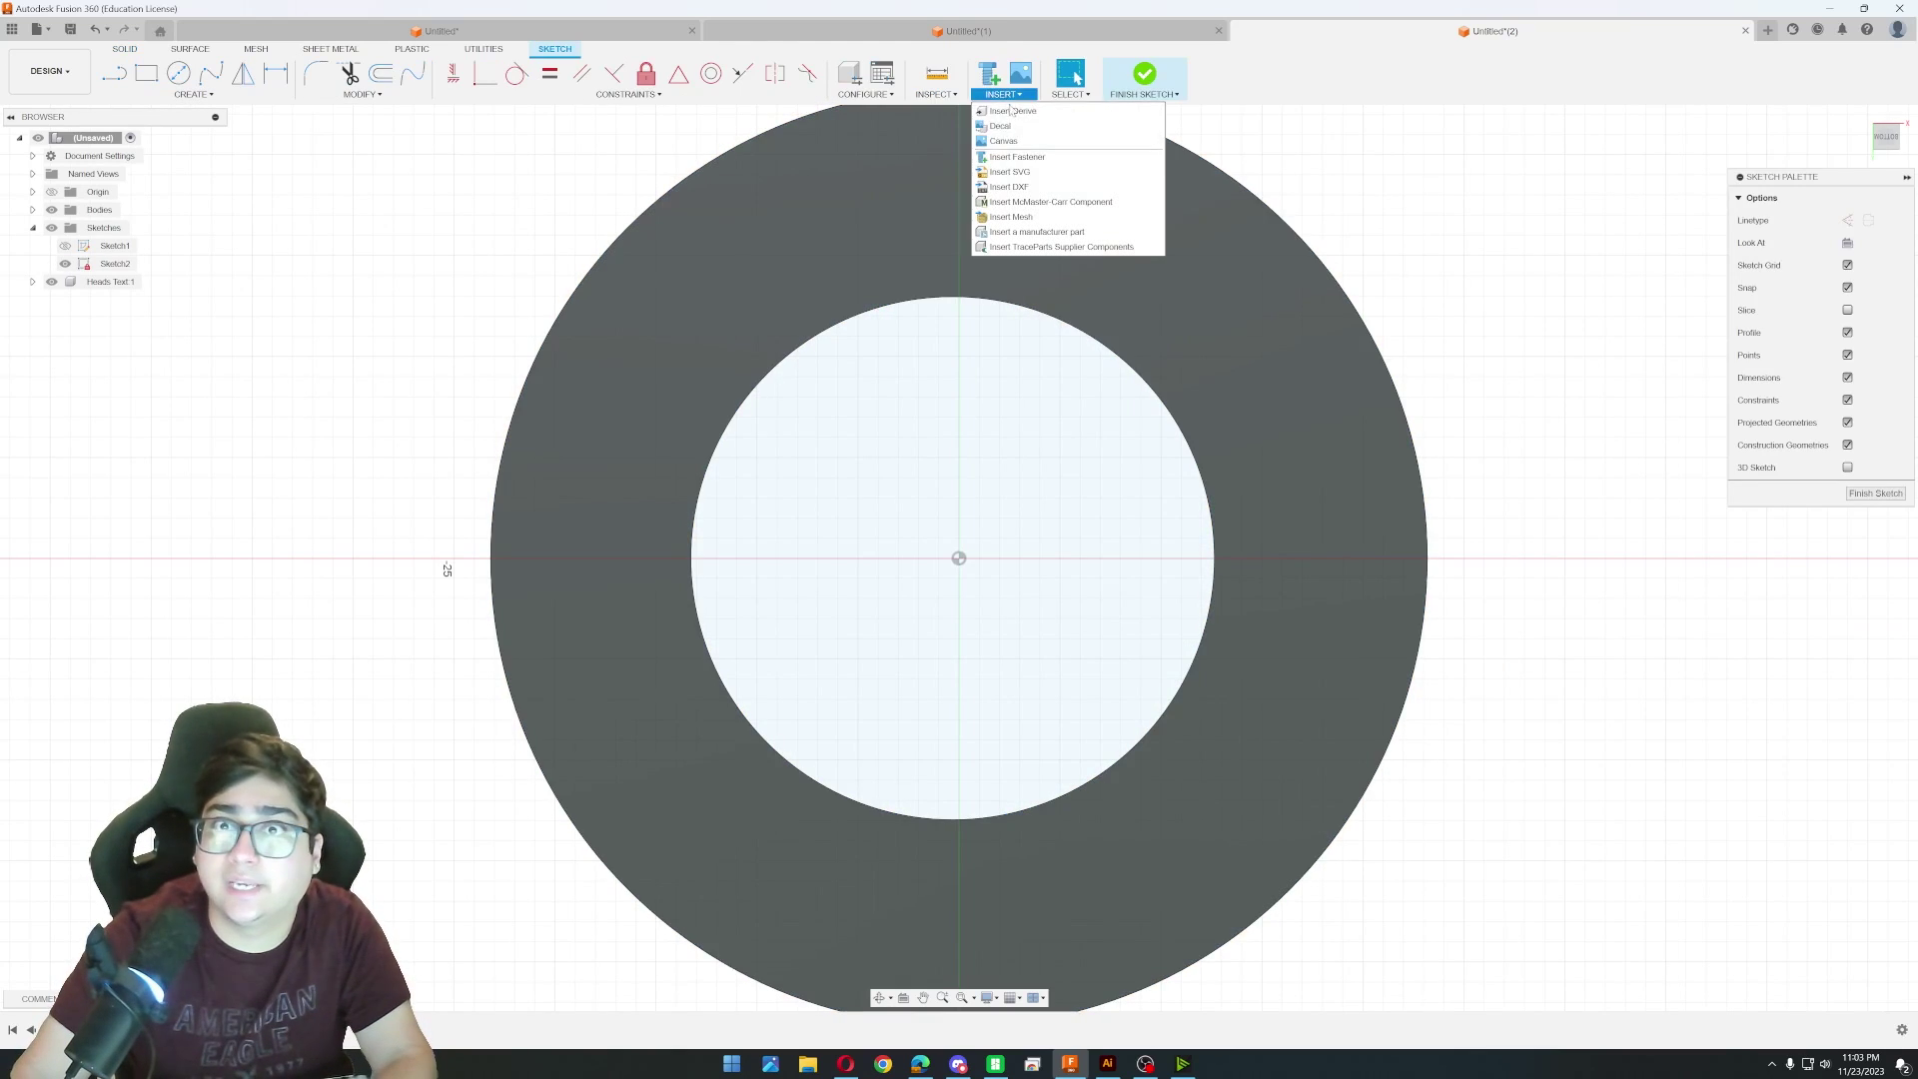
left_click(1029, 178)
left_click(1621, 220)
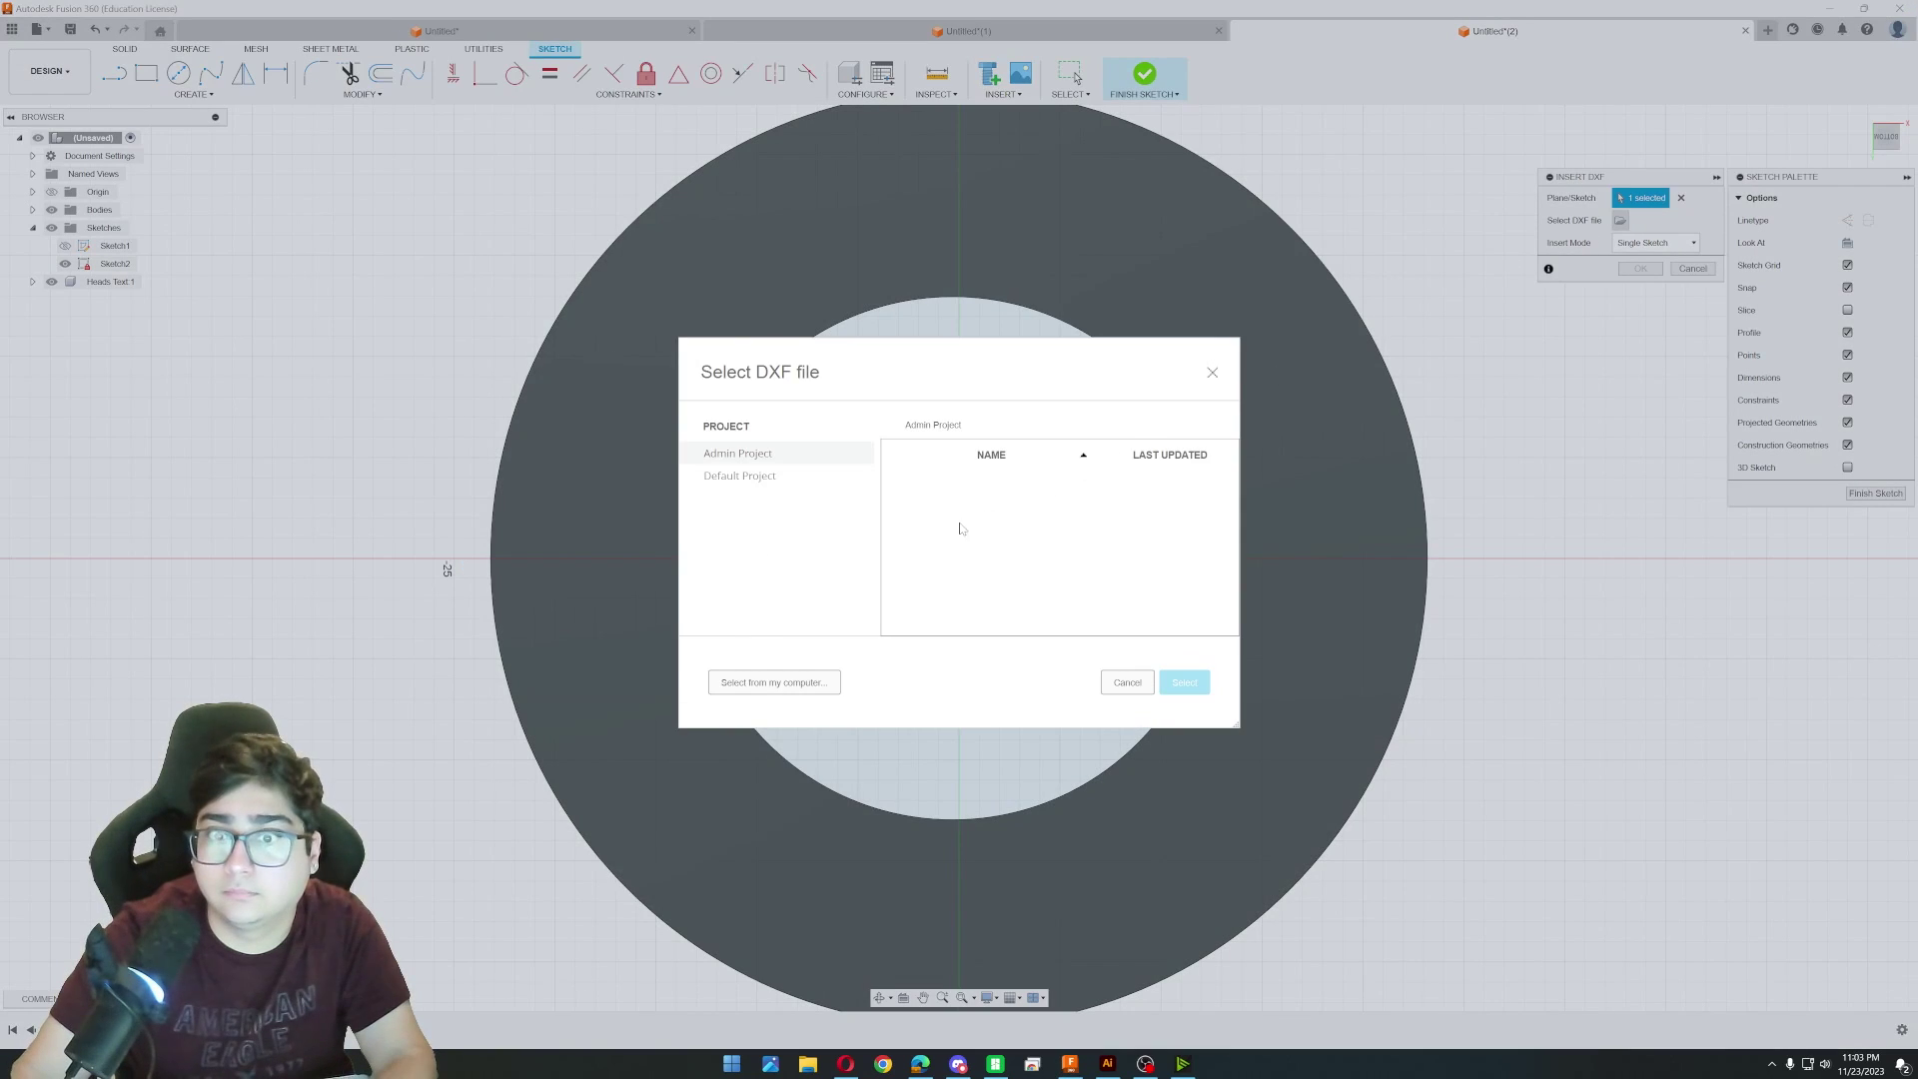
left_click(789, 683)
left_click(190, 131)
left_click(739, 531)
Keep only Layer 1 copy 2, align the lettering with the coin, and place it.
left_click(1555, 358)
left_click(1554, 377)
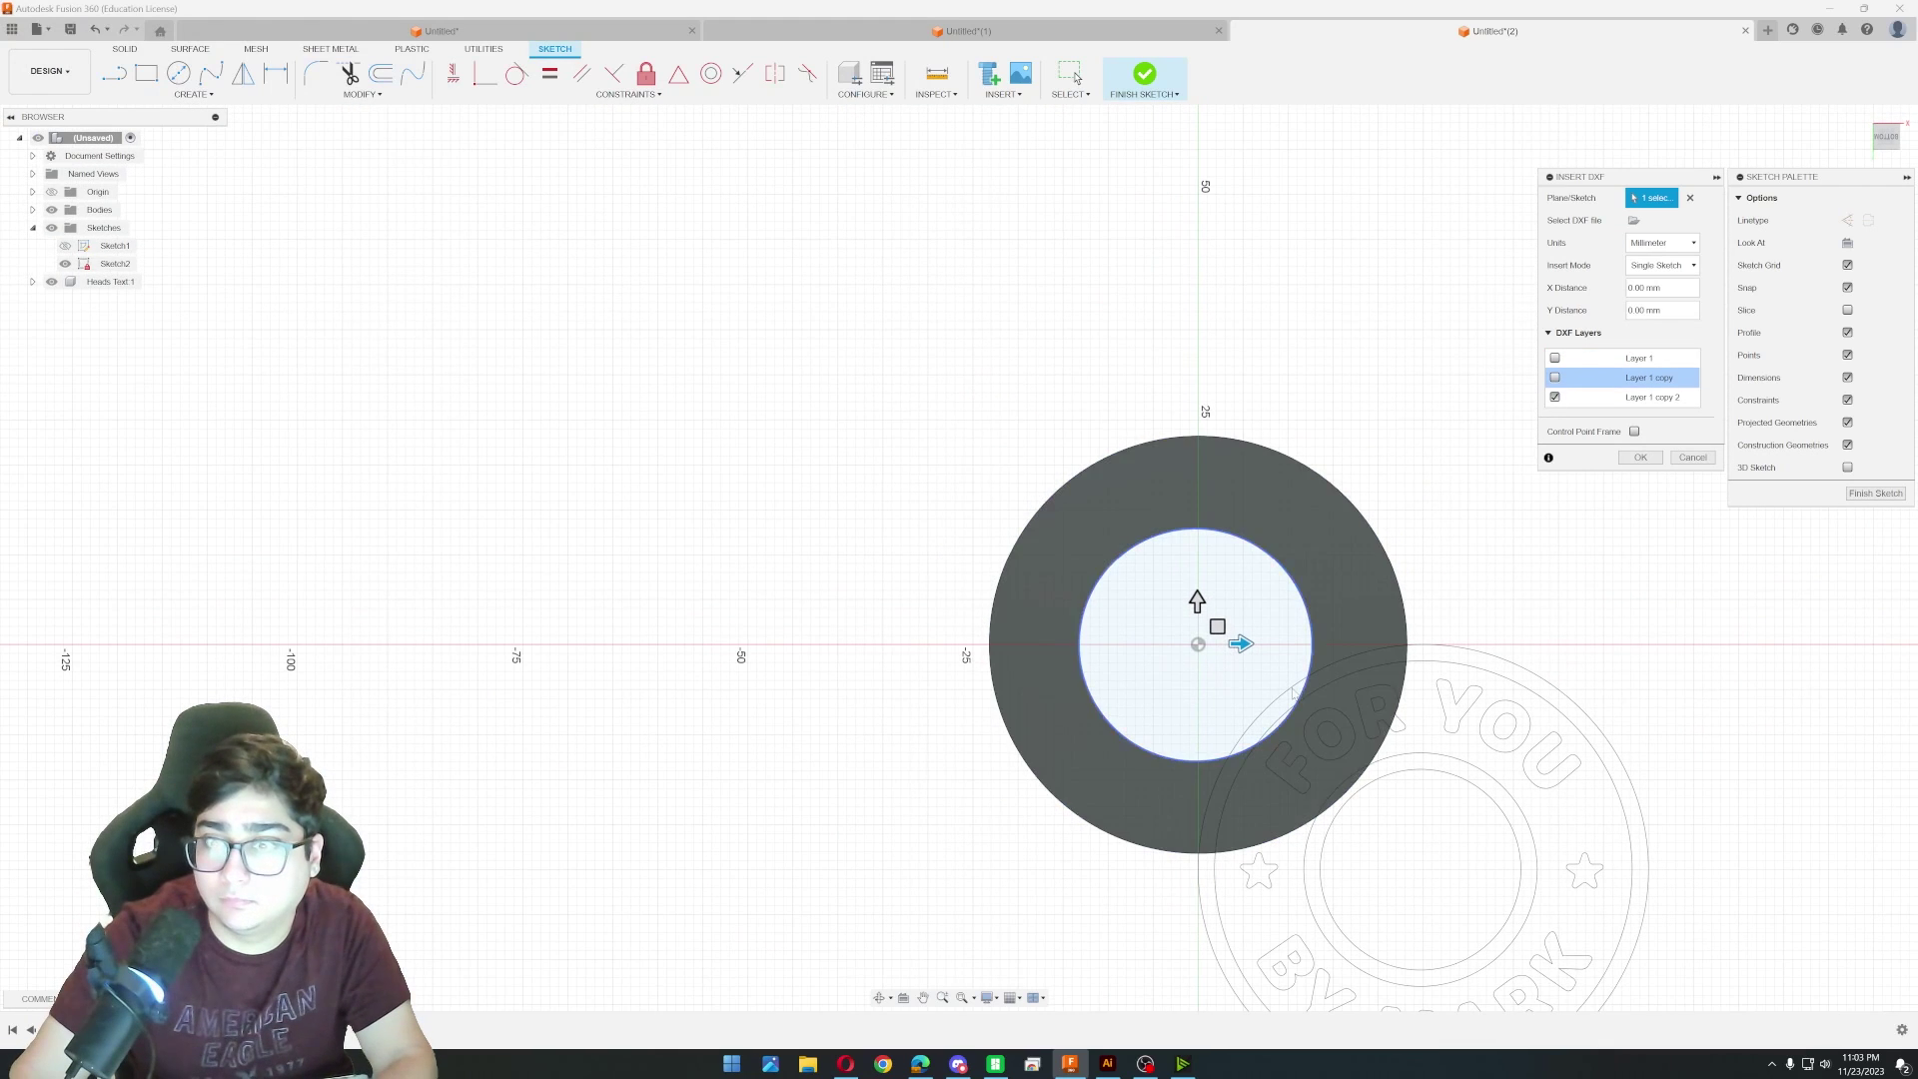
left_click_drag(1241, 644, 974, 378)
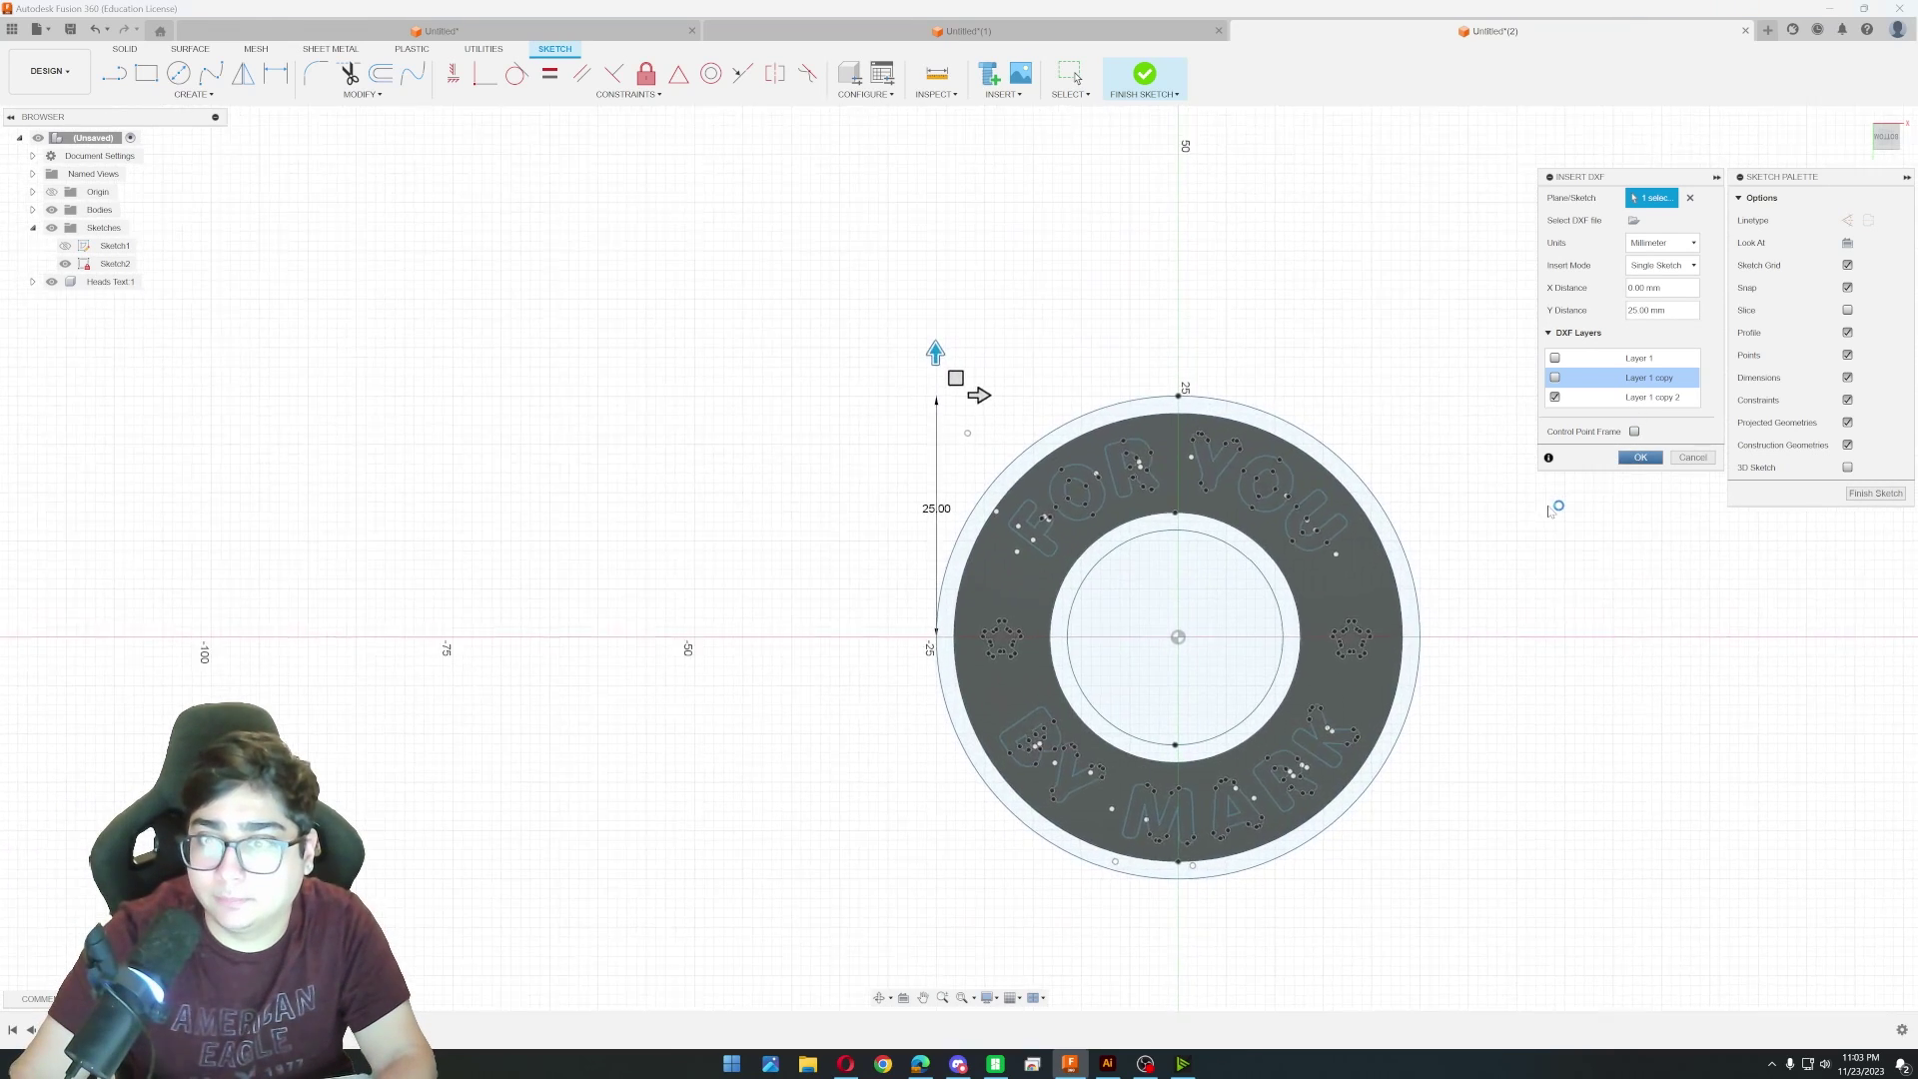
key("Return")
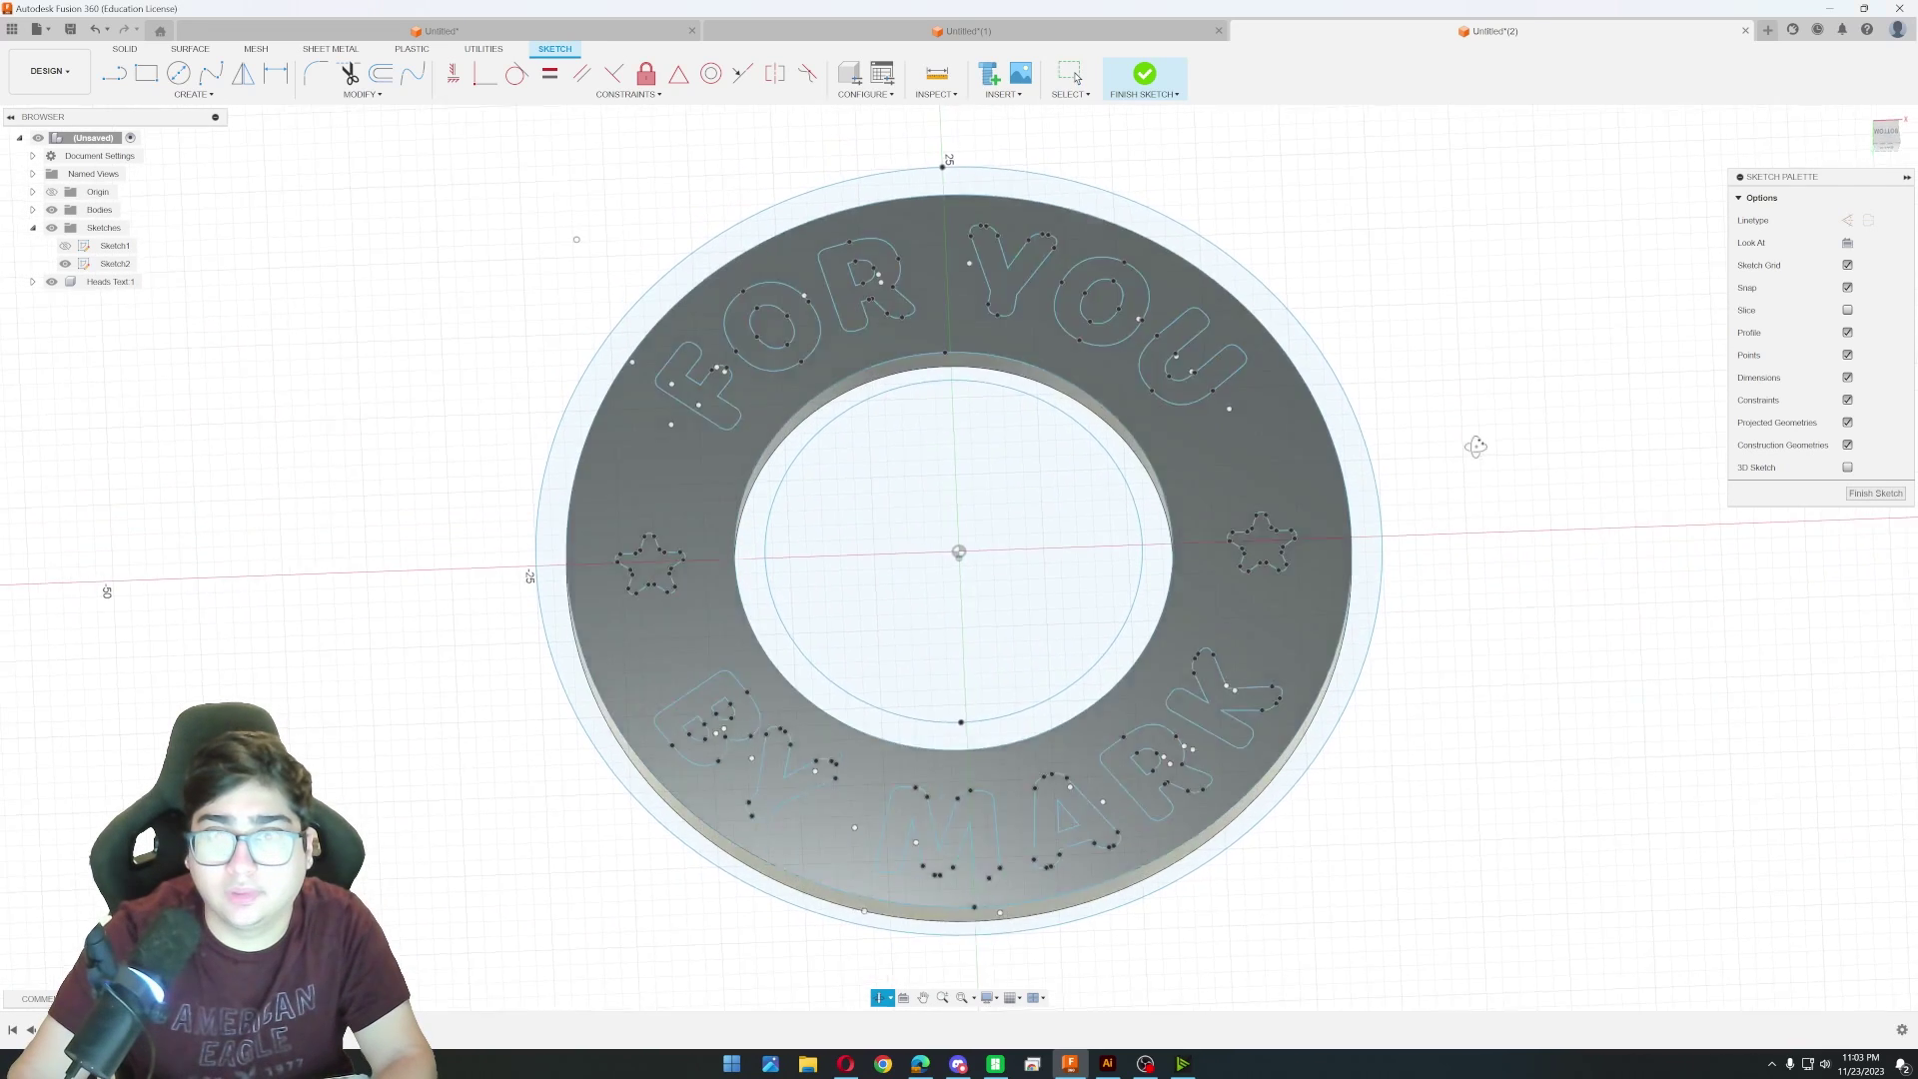
Finish the sketch and select the ring face plus the R, A and B letter counters for extrusion.
left_click(1146, 78)
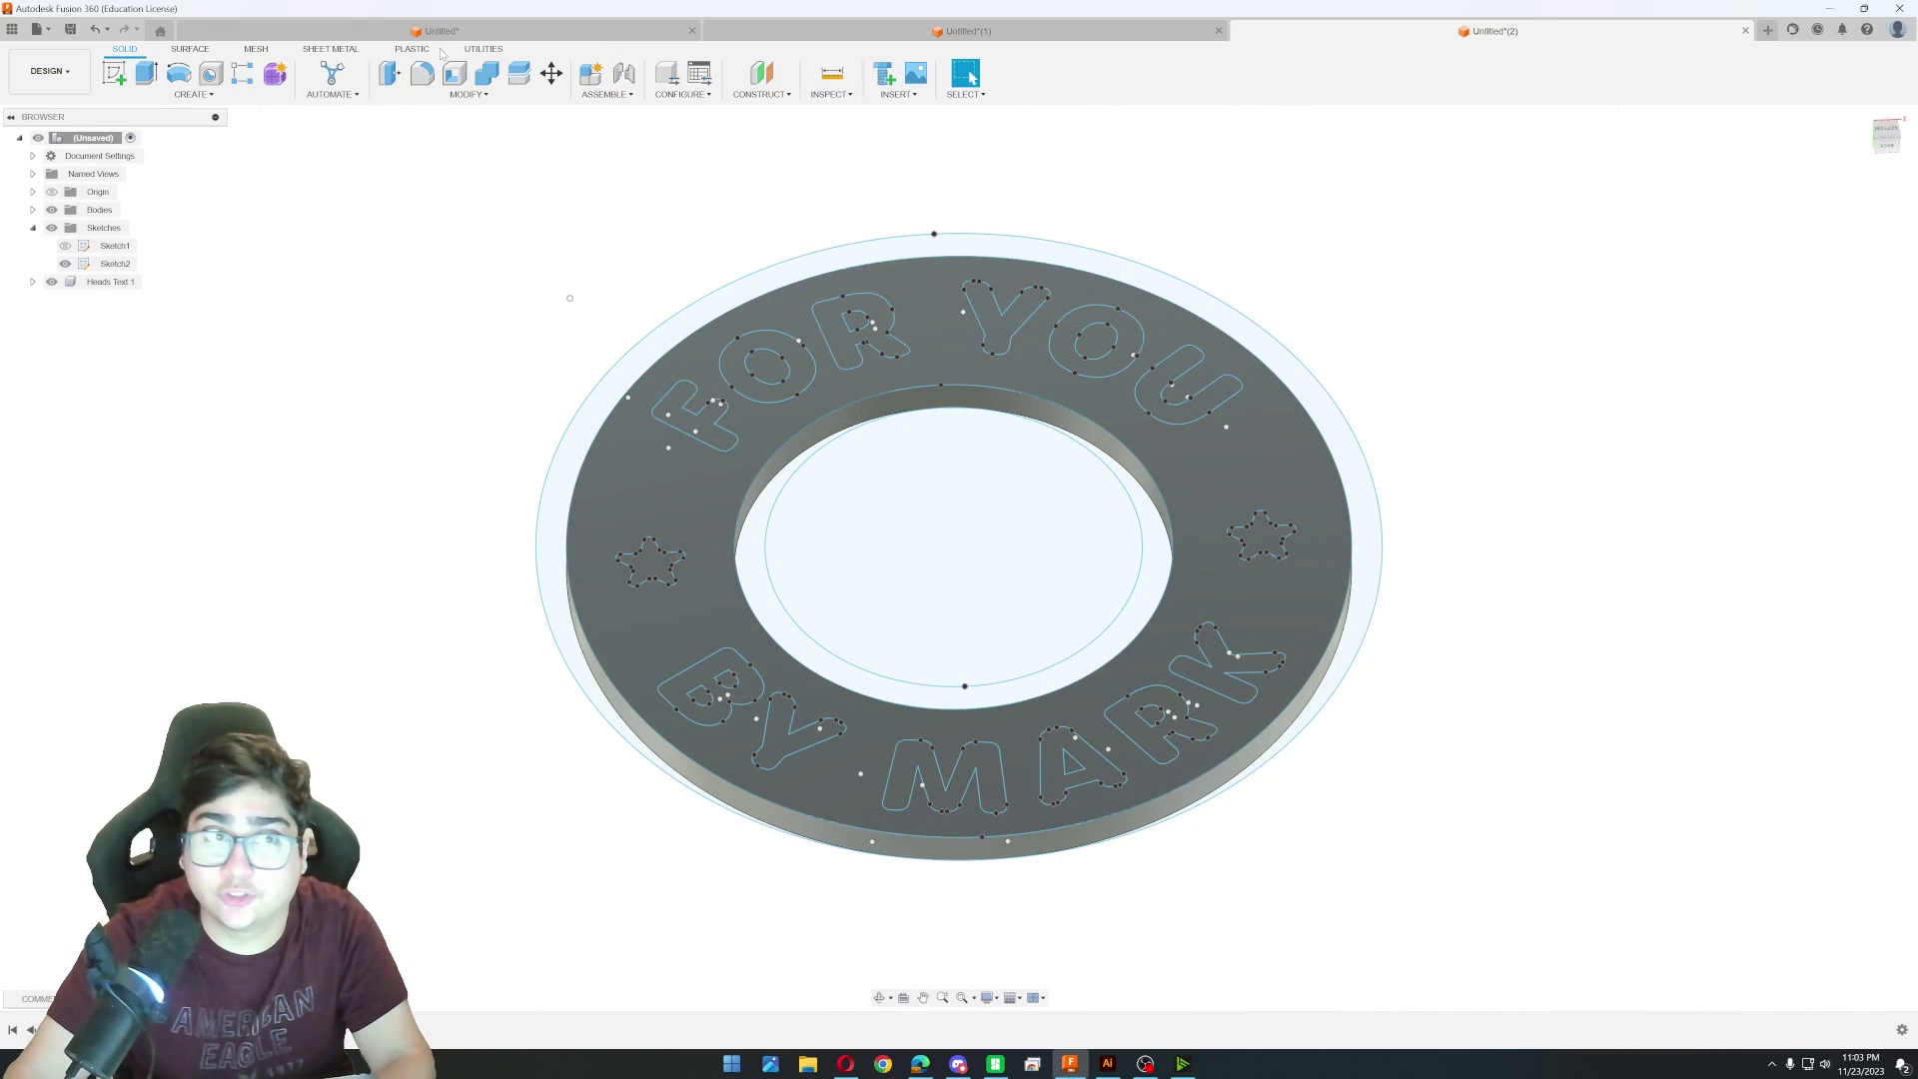
left_click(146, 73)
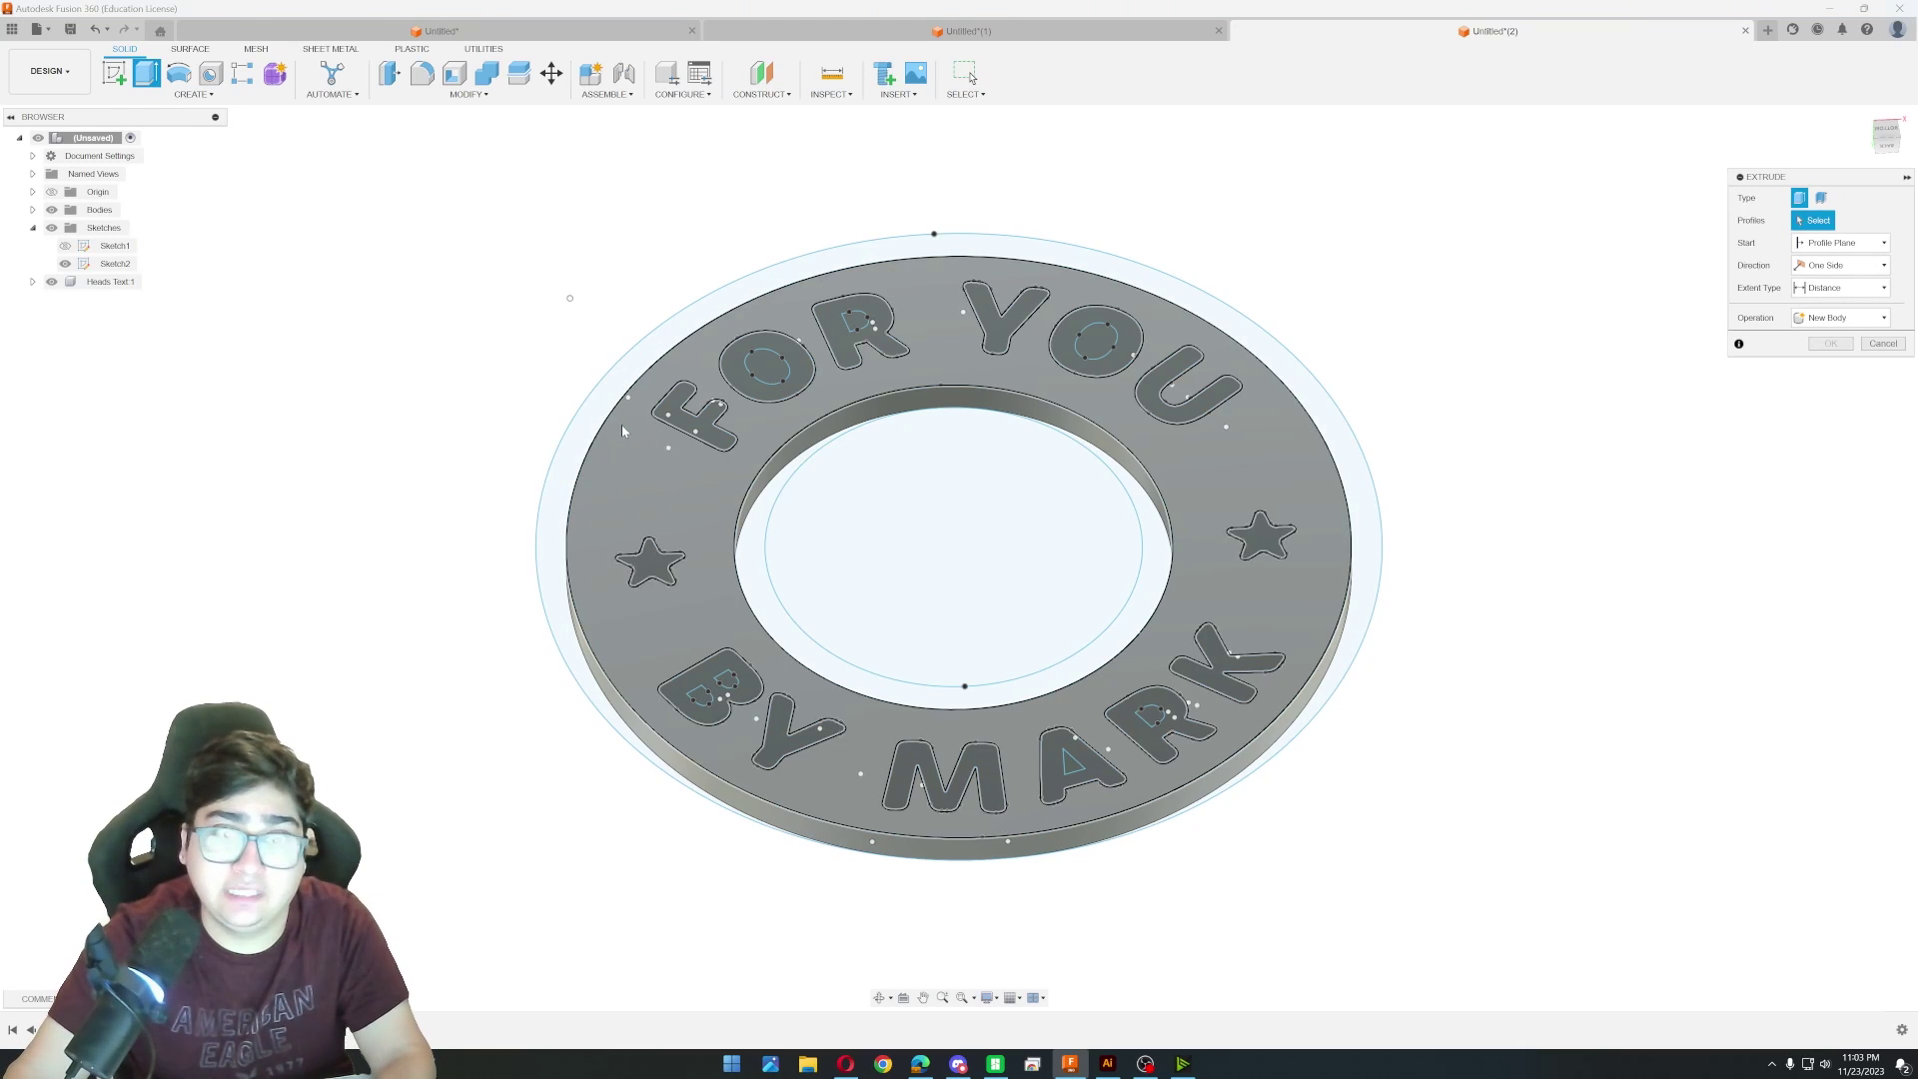
left_click(639, 444)
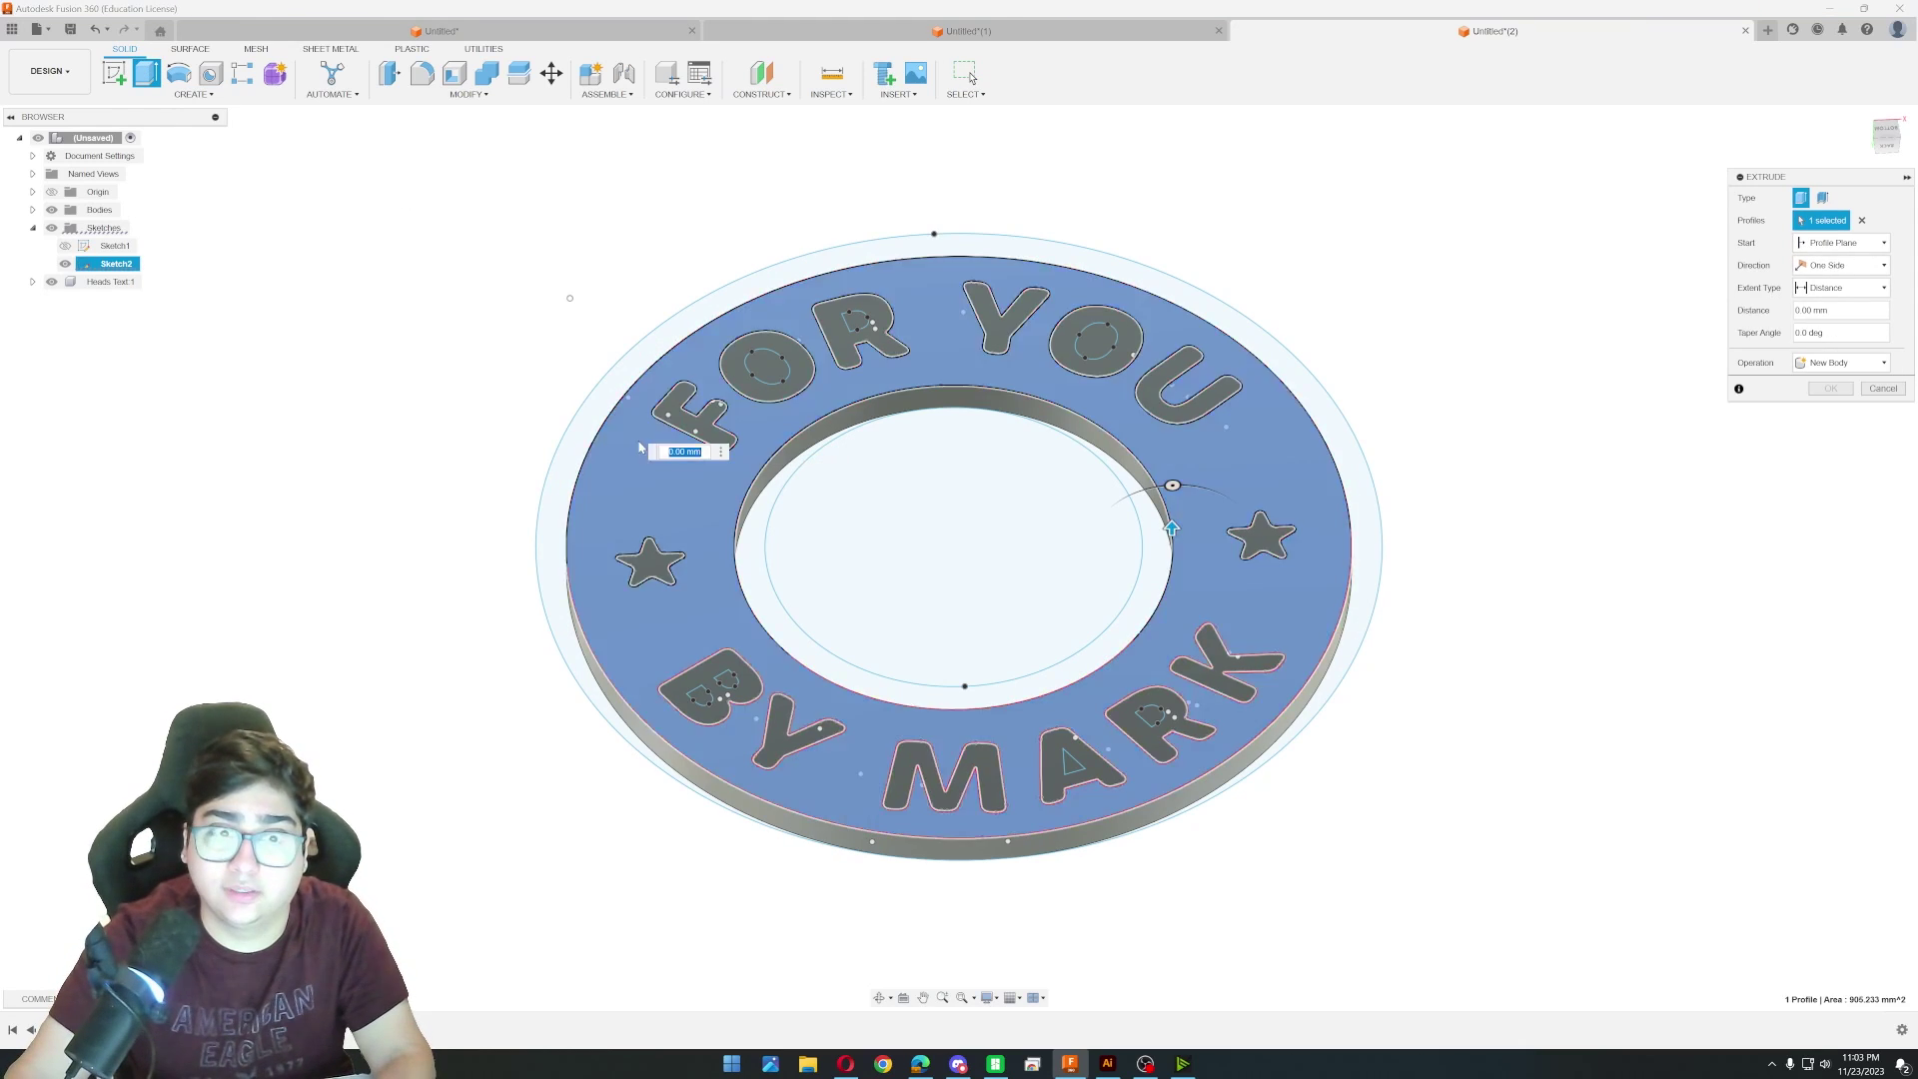
left_click(1096, 341)
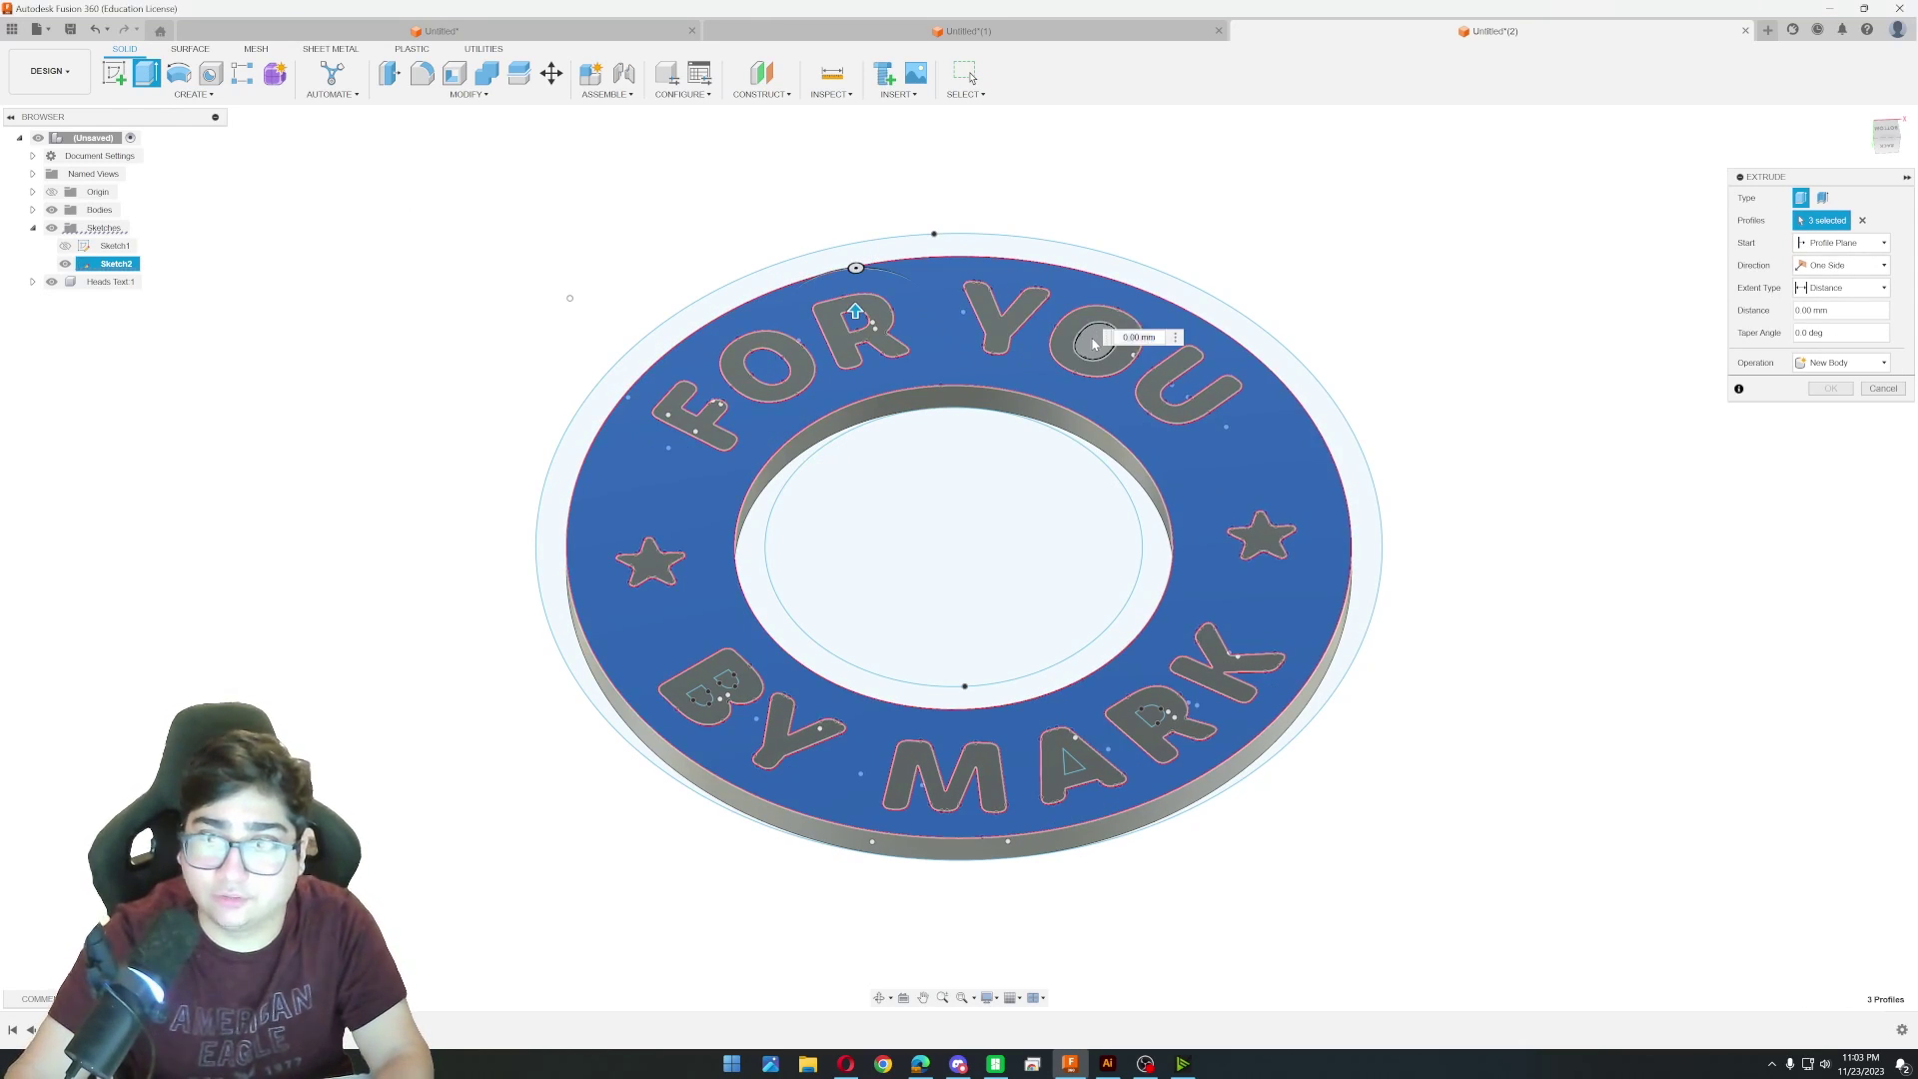
left_click(1149, 712)
left_click(1074, 761)
left_click(703, 692)
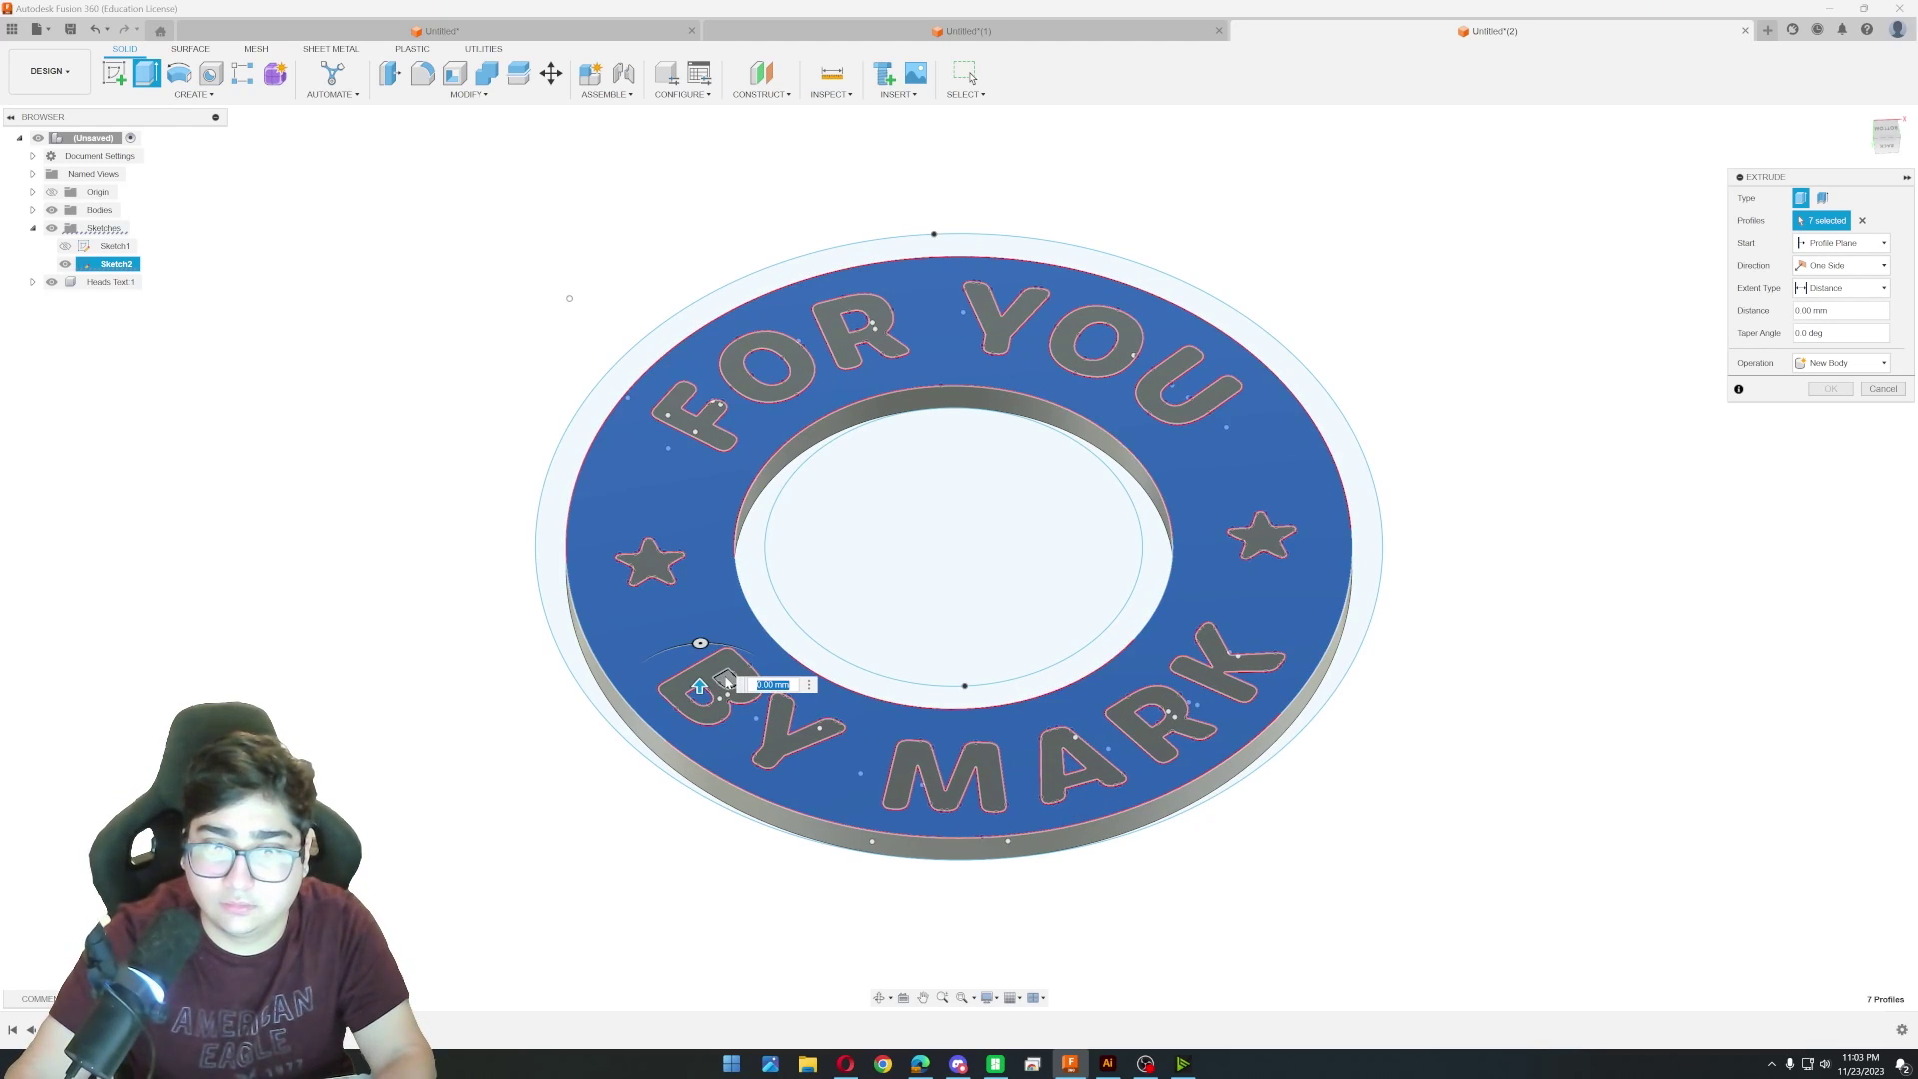
left_click(726, 676)
Extrude them 1 mm joined to the coin, then make Sketch2 visible again.
type("1")
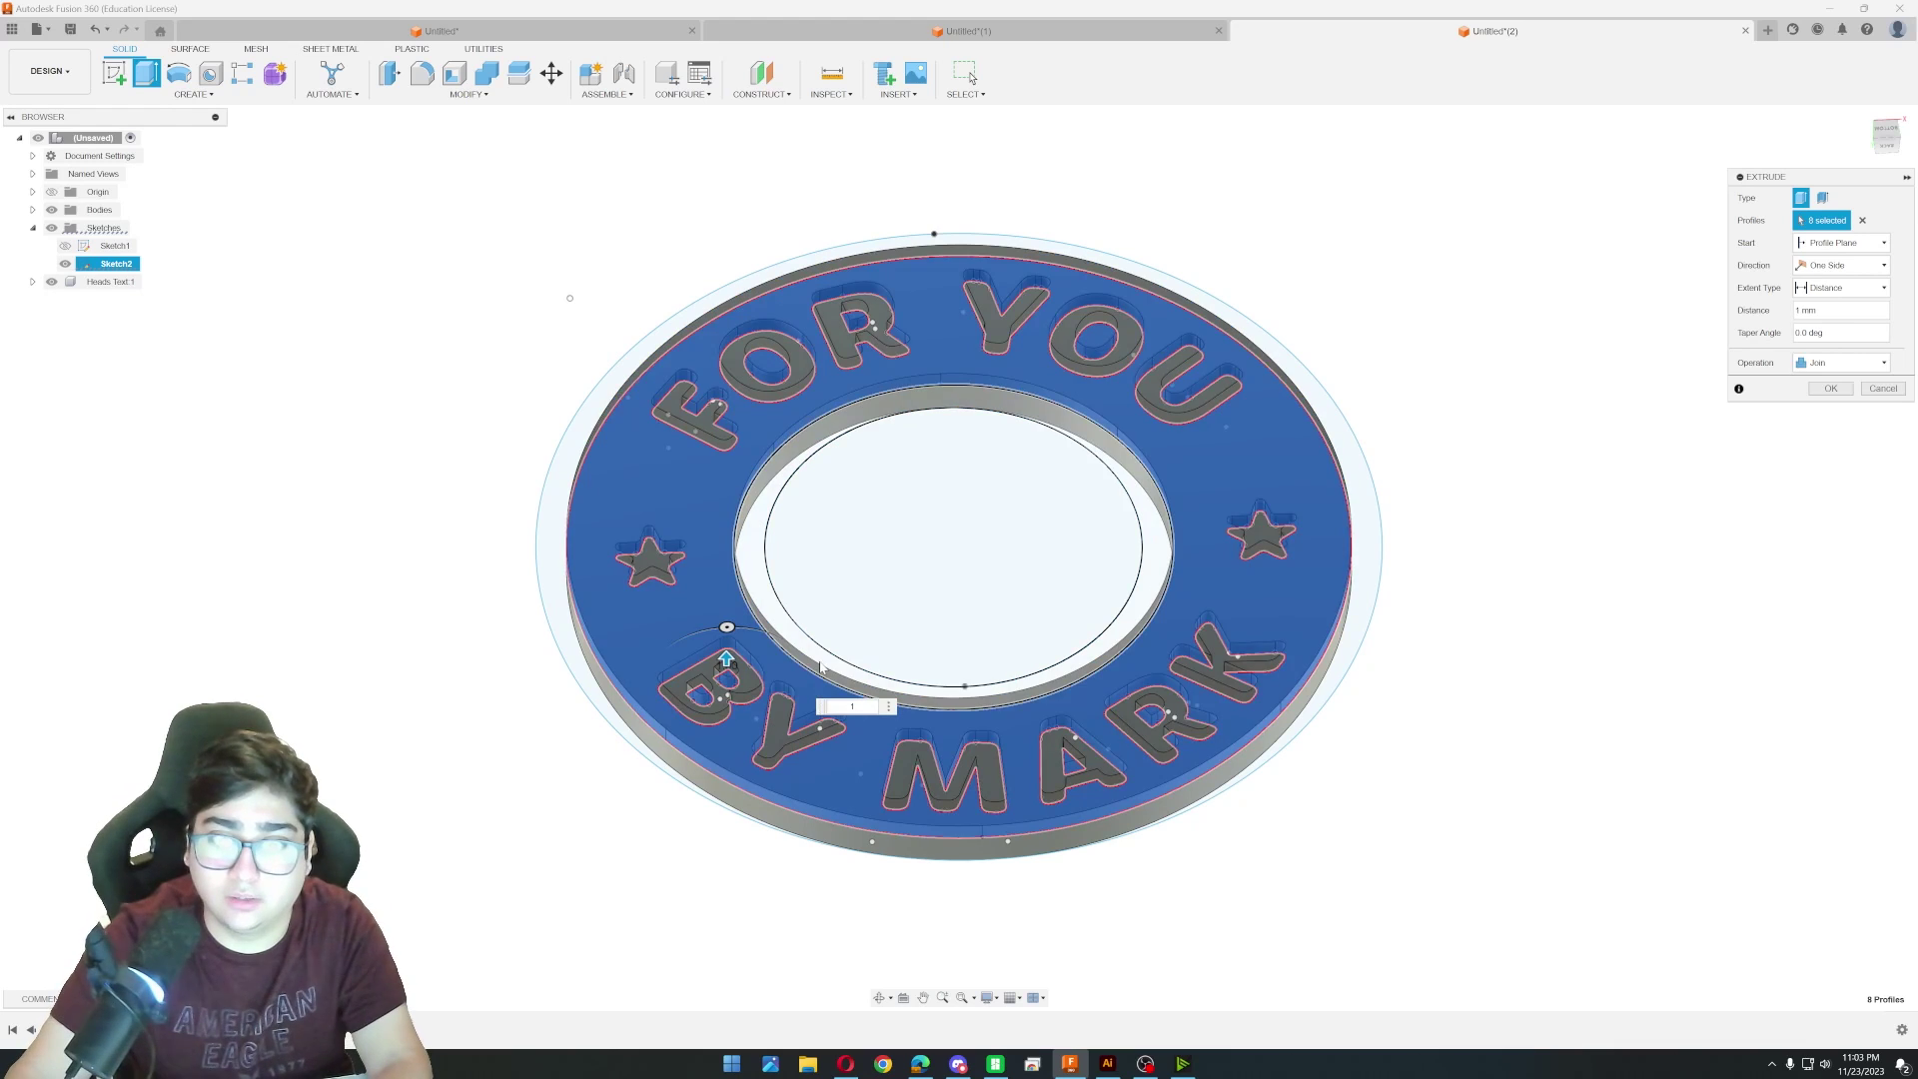
left_click(1806, 362)
left_click(1807, 362)
left_click(1829, 387)
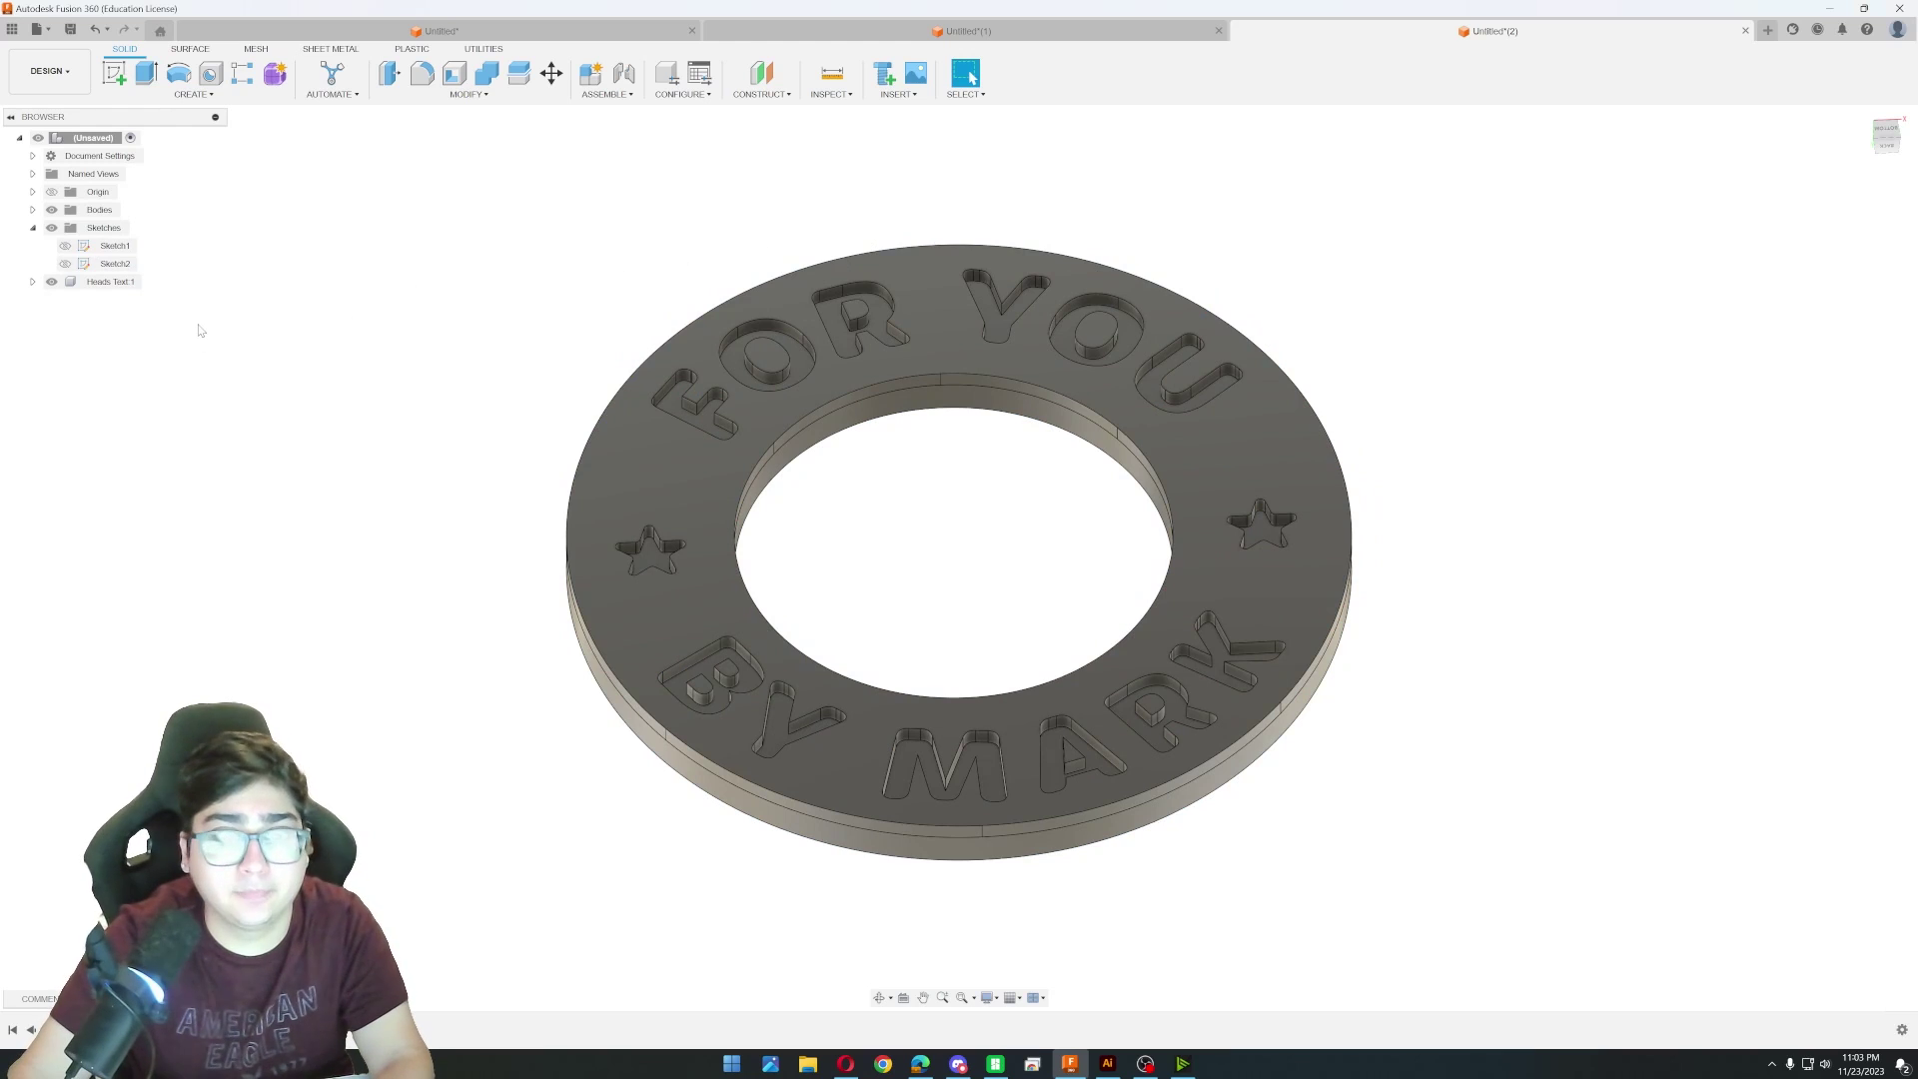
left_click(64, 264)
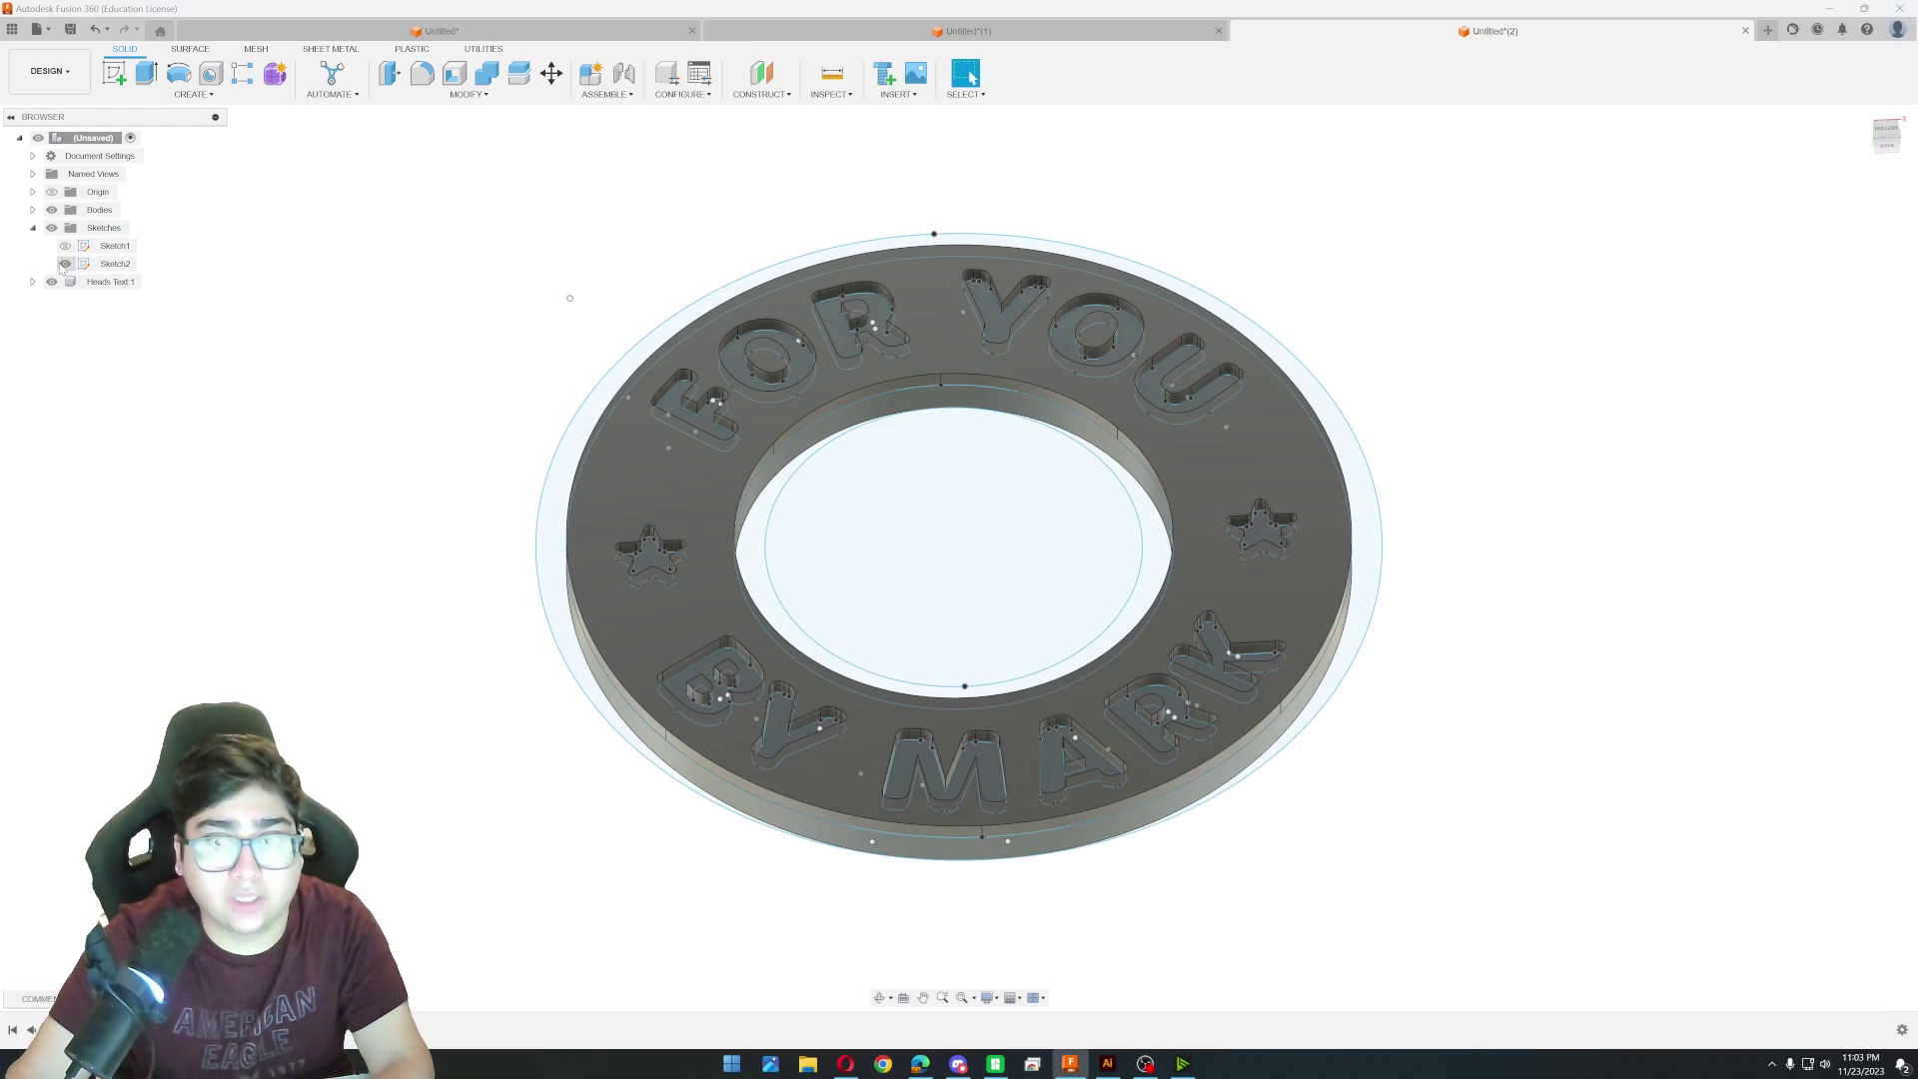
Orbit to a top-down view and undo the accidental Sketch2 edit.
middle_click_drag(465, 339, 475, 364, "shift")
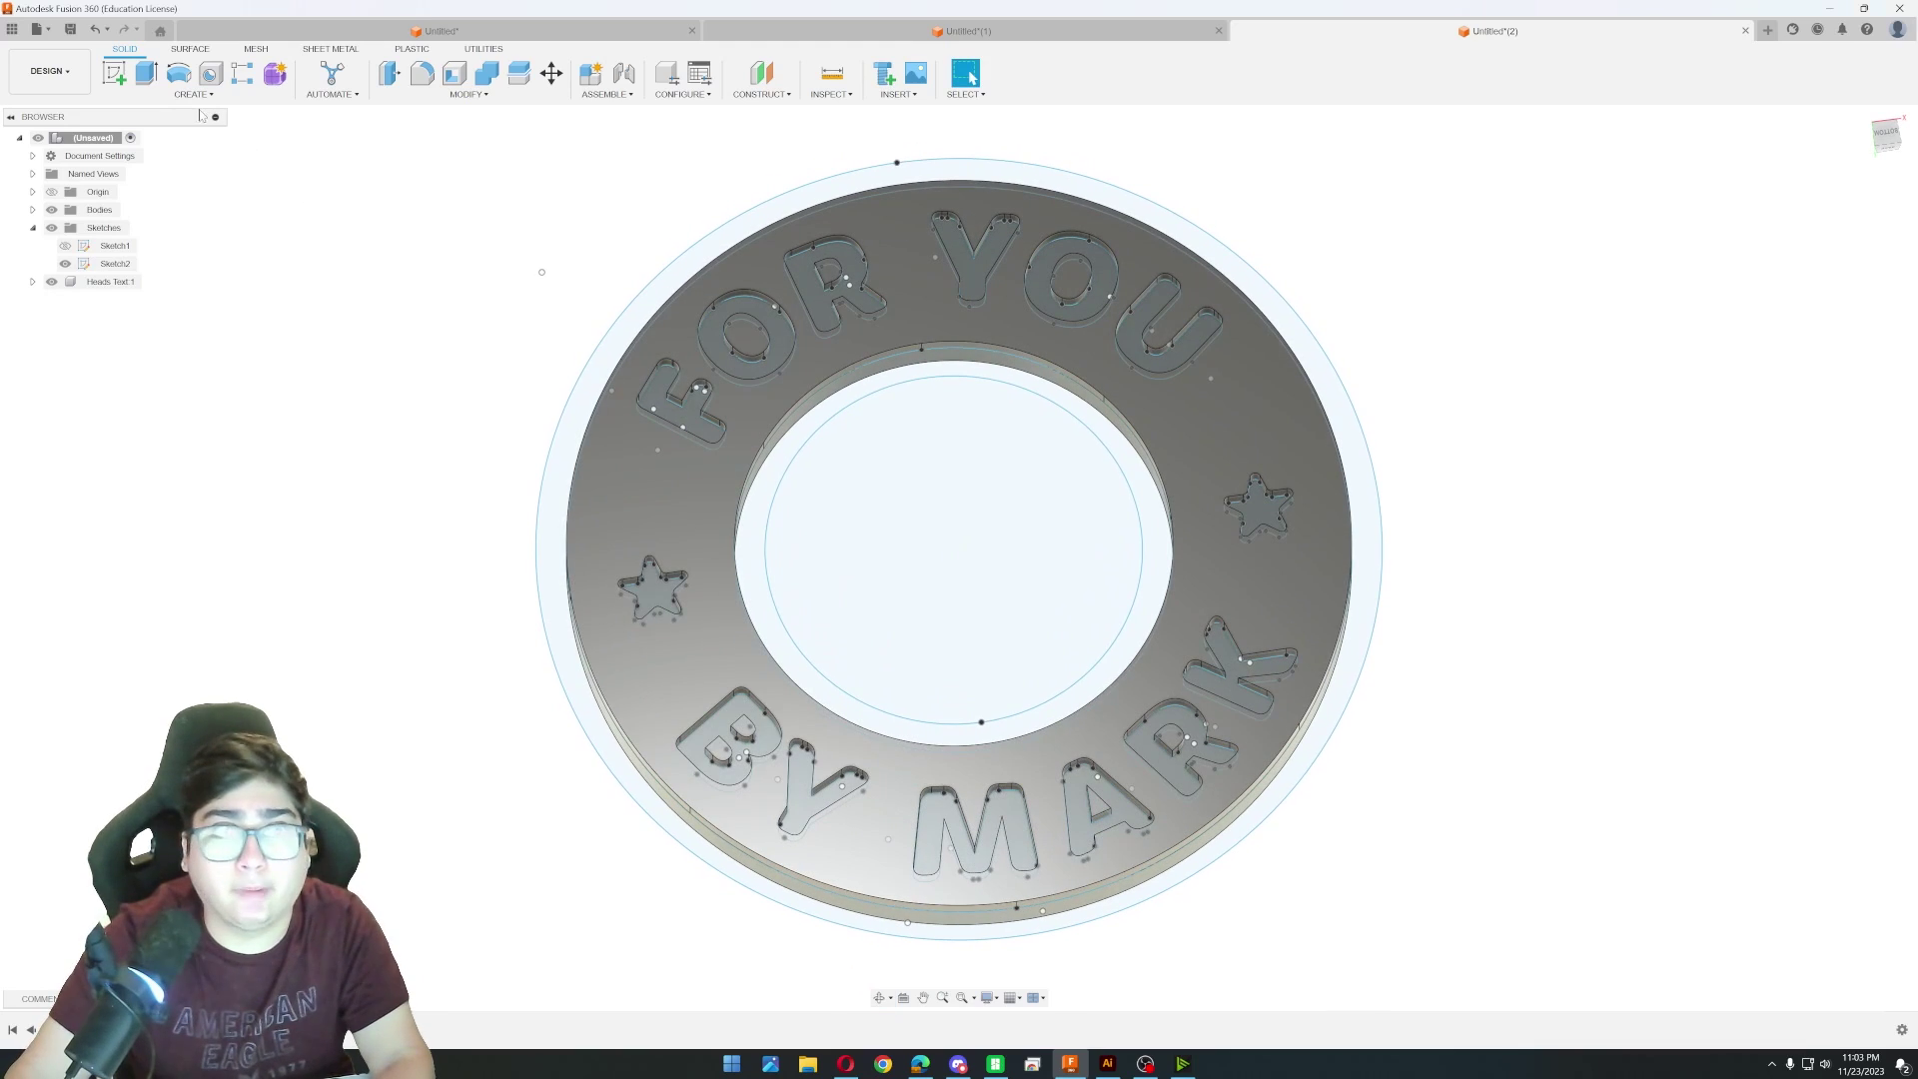
double_click(663, 409)
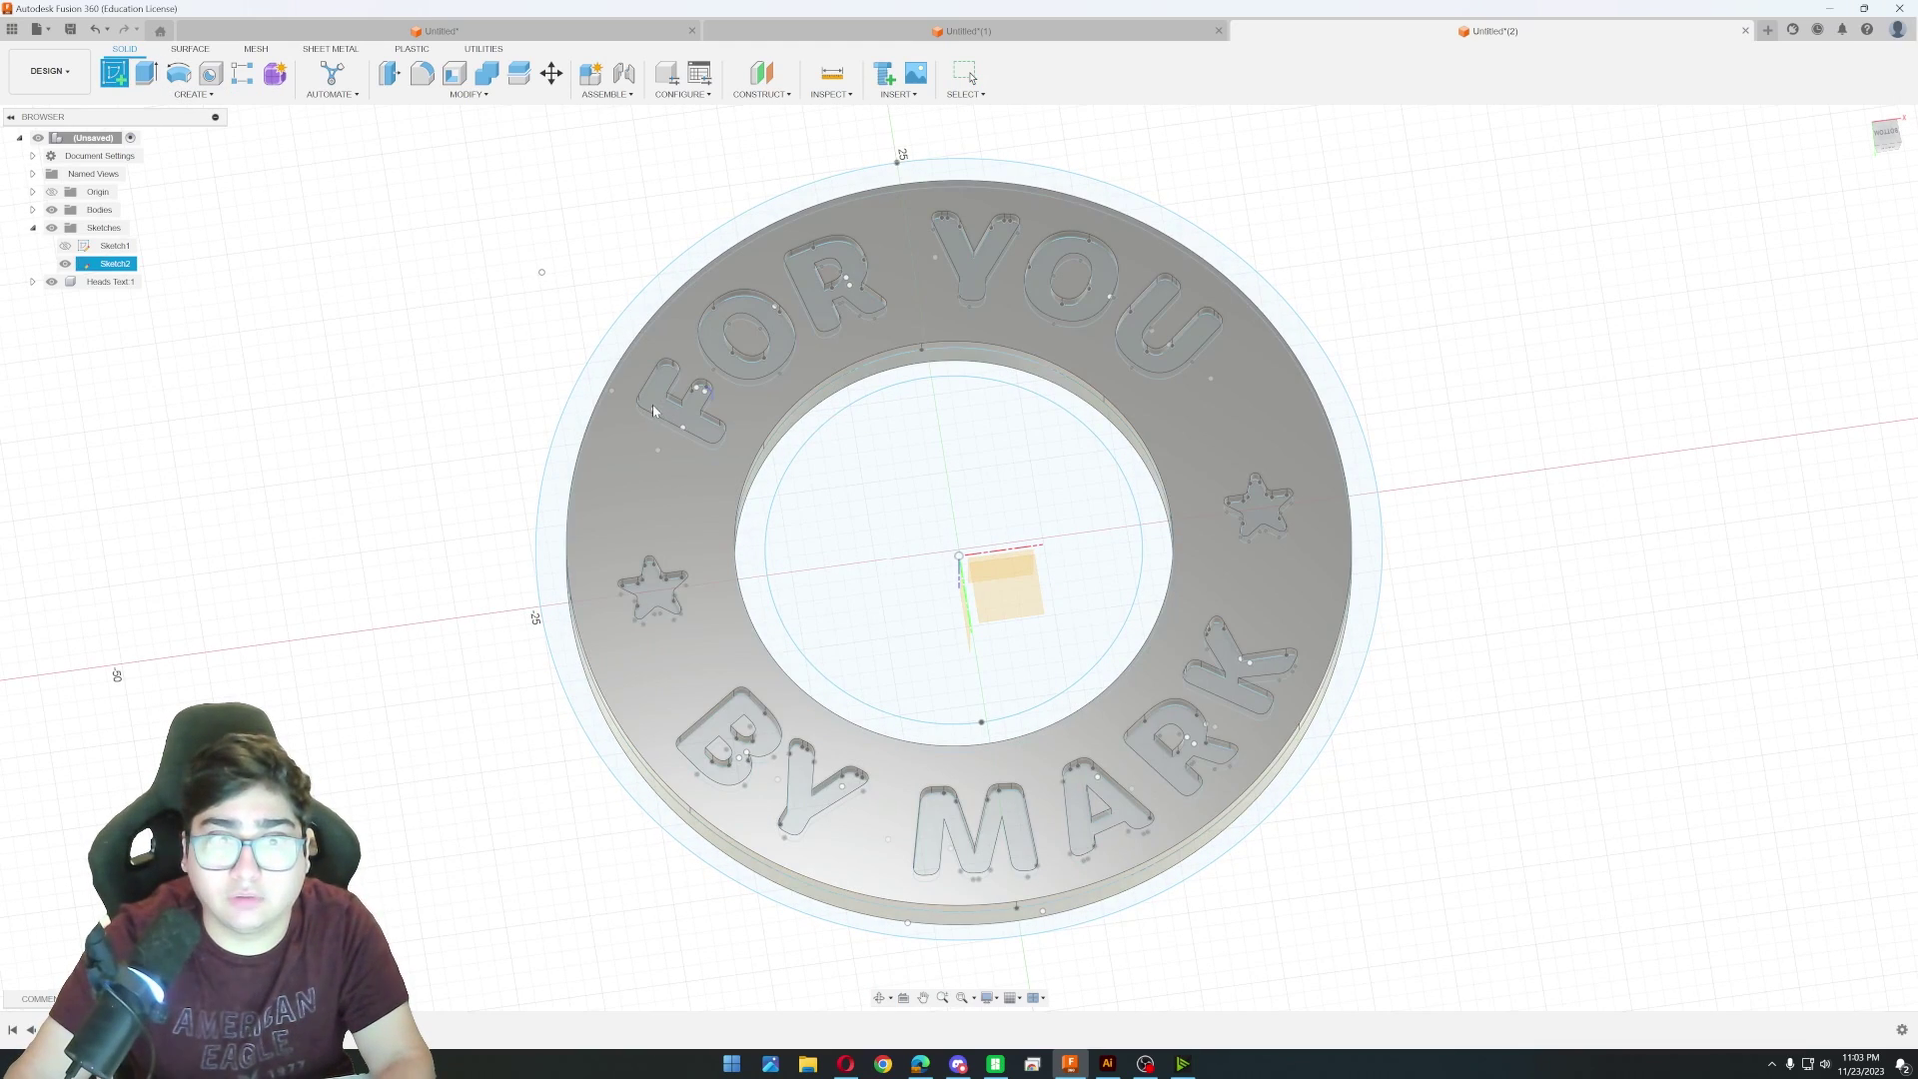
left_click(745, 362)
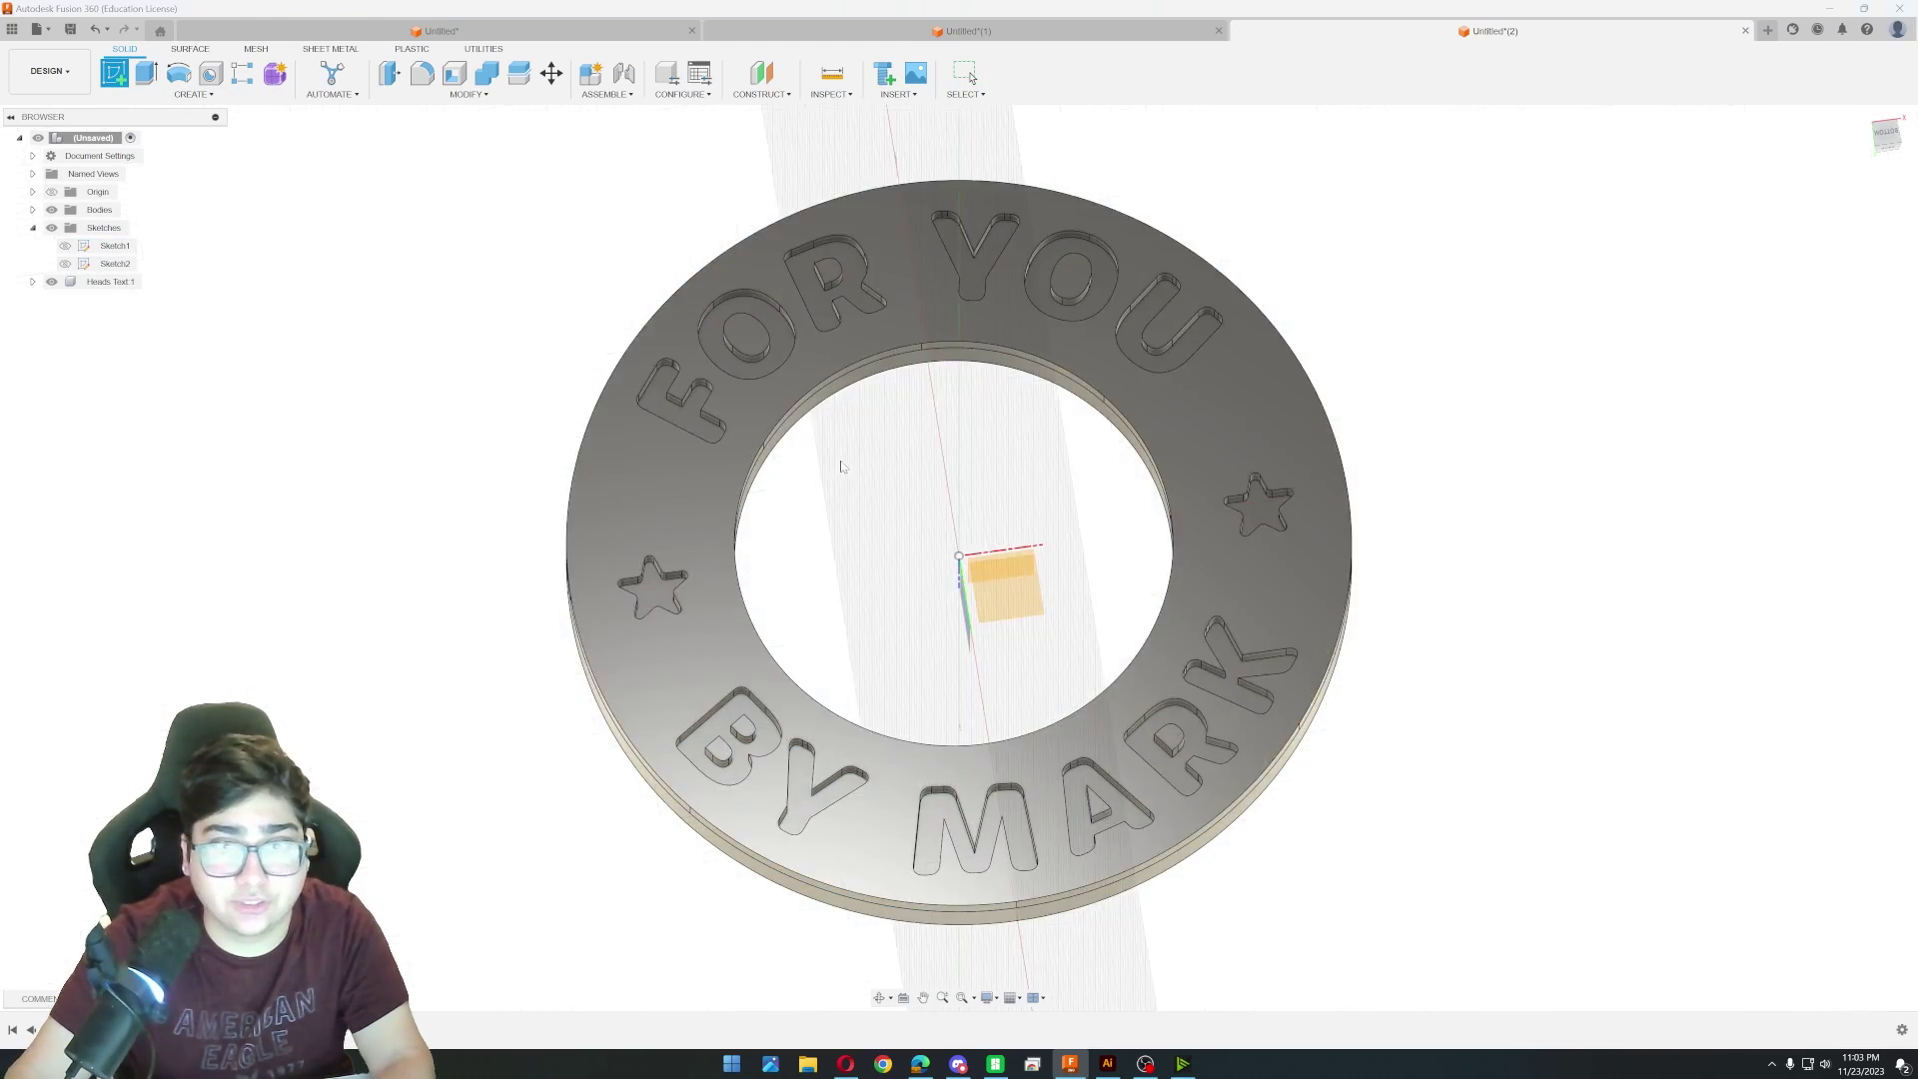
key("ctrl+z")
Start an extrusion selecting the FOR YOU letters and the right-hand star.
key("e")
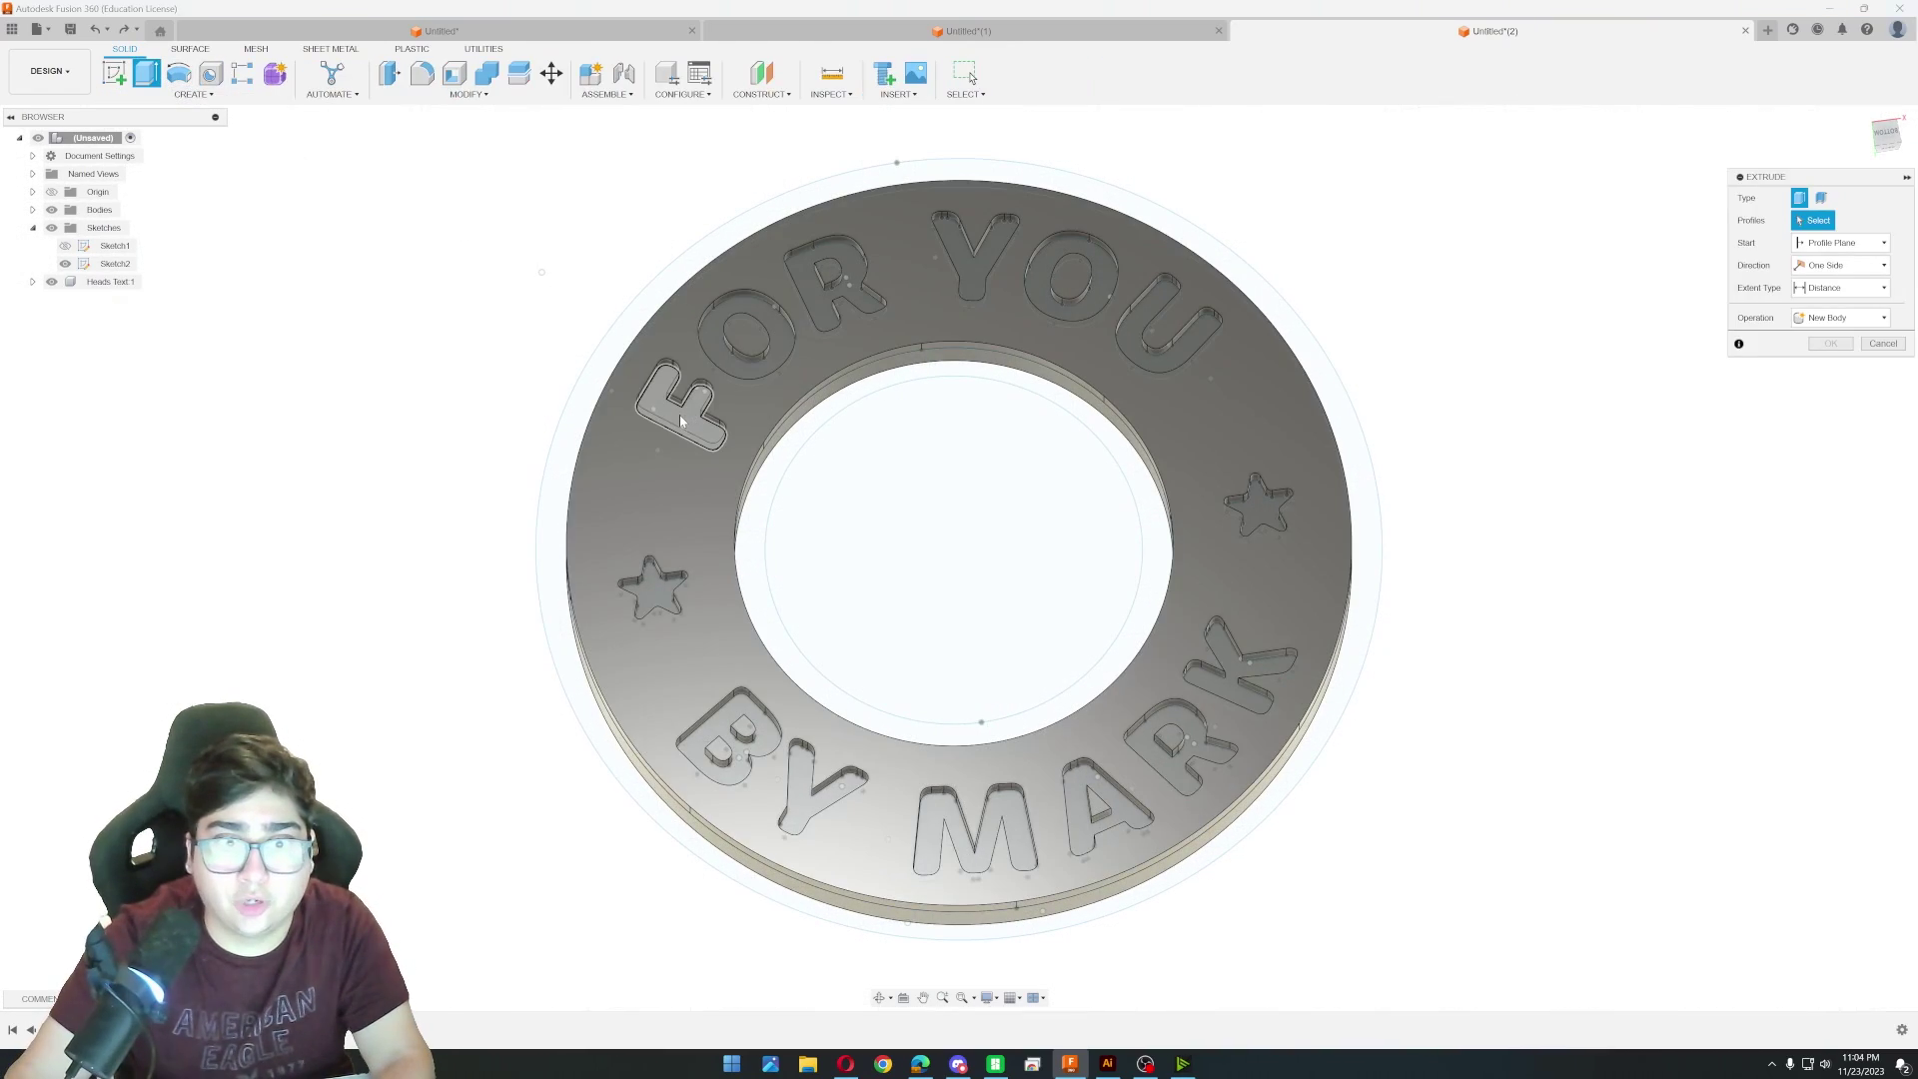
left_click(748, 375)
left_click(685, 410)
left_click(834, 289)
left_click(954, 270)
left_click(1104, 305)
left_click(1164, 335)
left_click(1257, 510)
Add the MARK and BY letters and the left star to the selection.
left_click(1234, 674)
left_click(1179, 744)
left_click(1104, 804)
left_click(1017, 824)
left_click(820, 789)
left_click(727, 747)
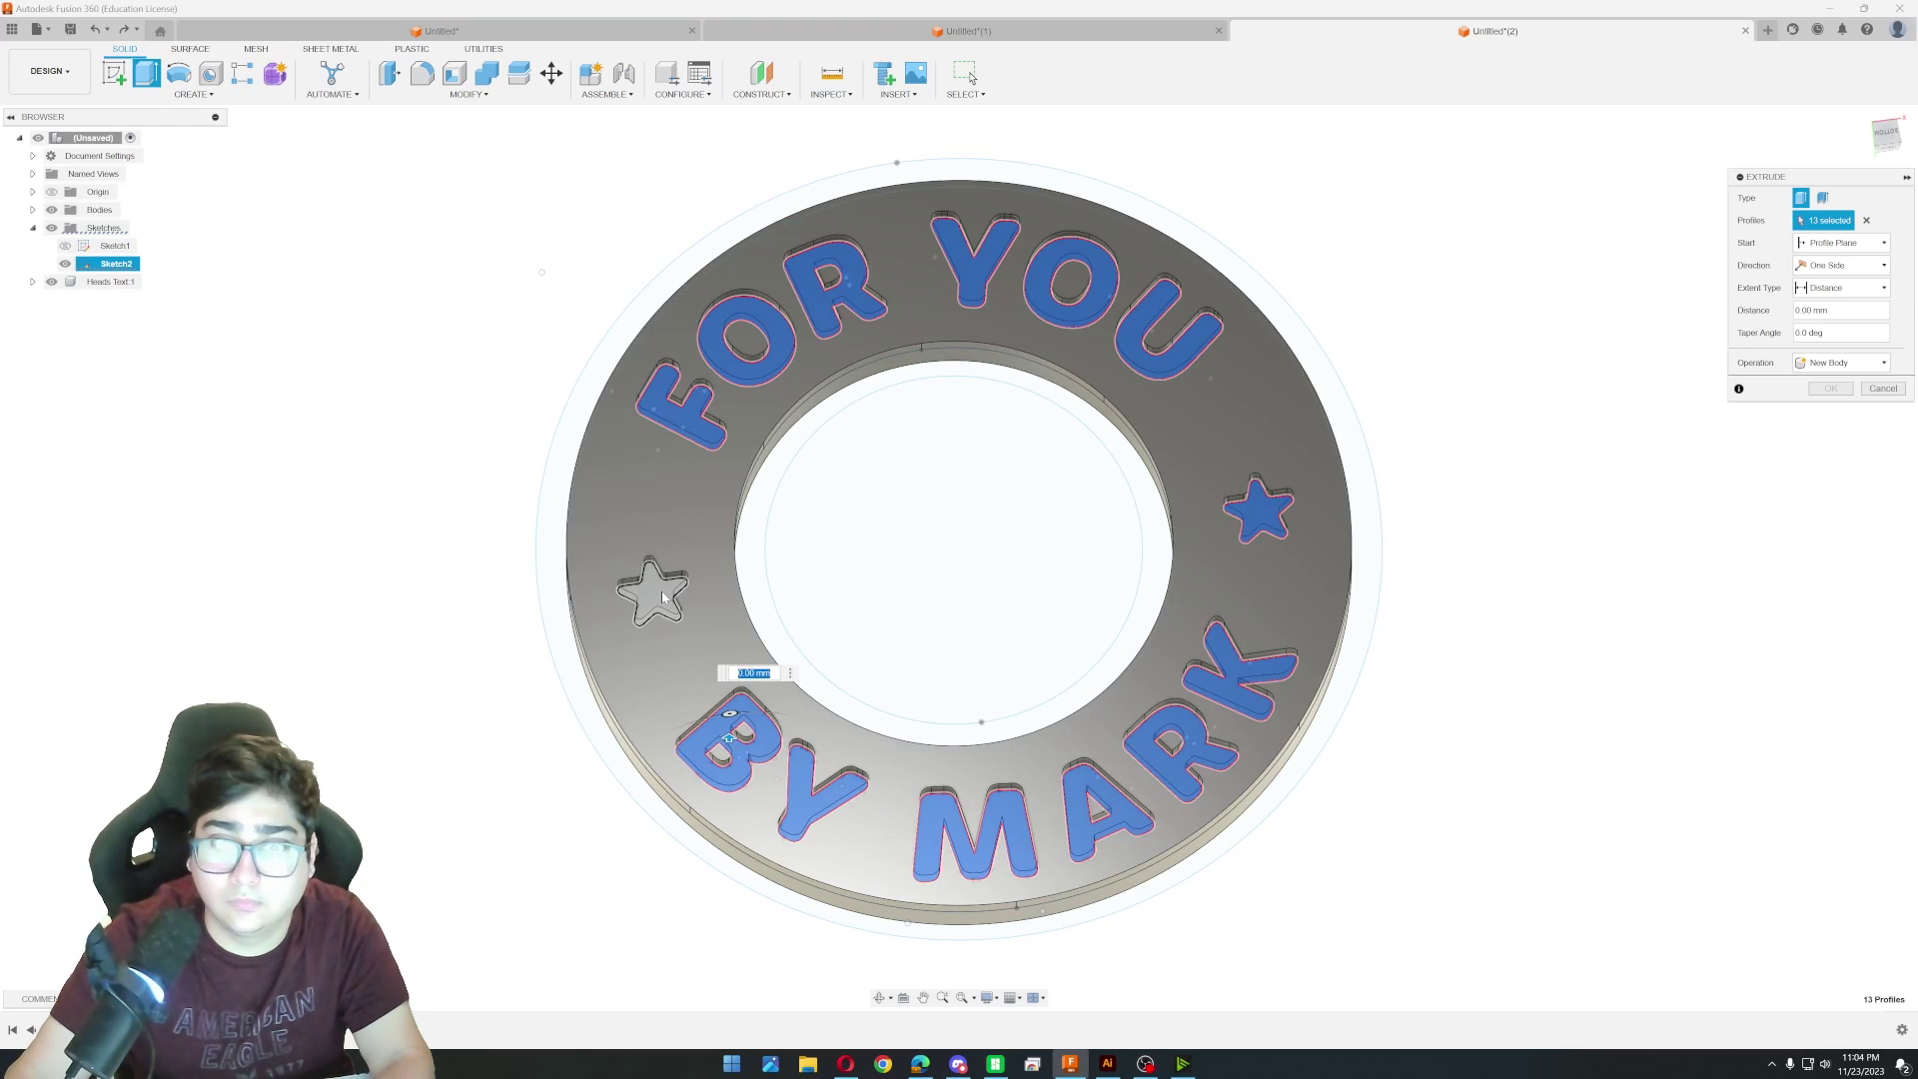
left_click(652, 590)
middle_click_drag(652, 589, 909, 543, "shift")
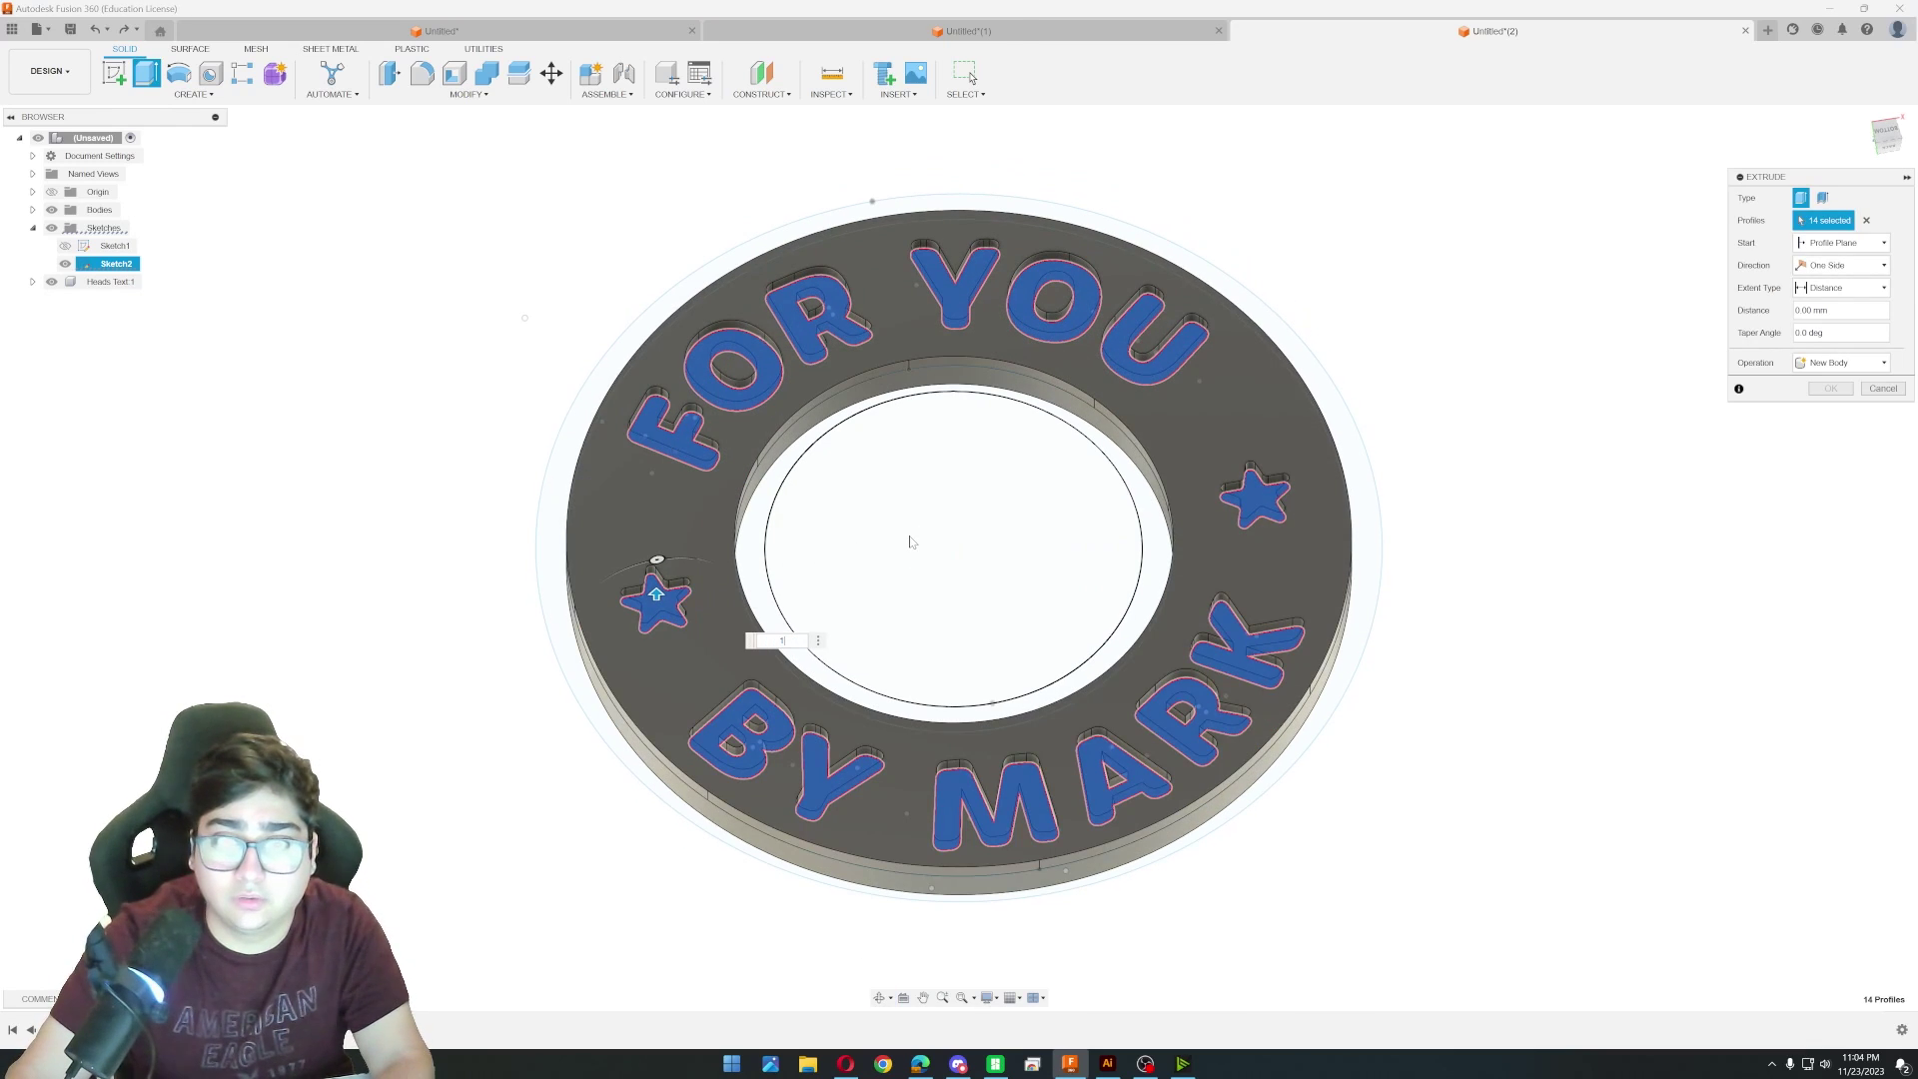
Extrude the 14 profiles 1 mm as a New Component and select it in the browser.
key("Return")
left_click(1842, 363)
left_click(1834, 441)
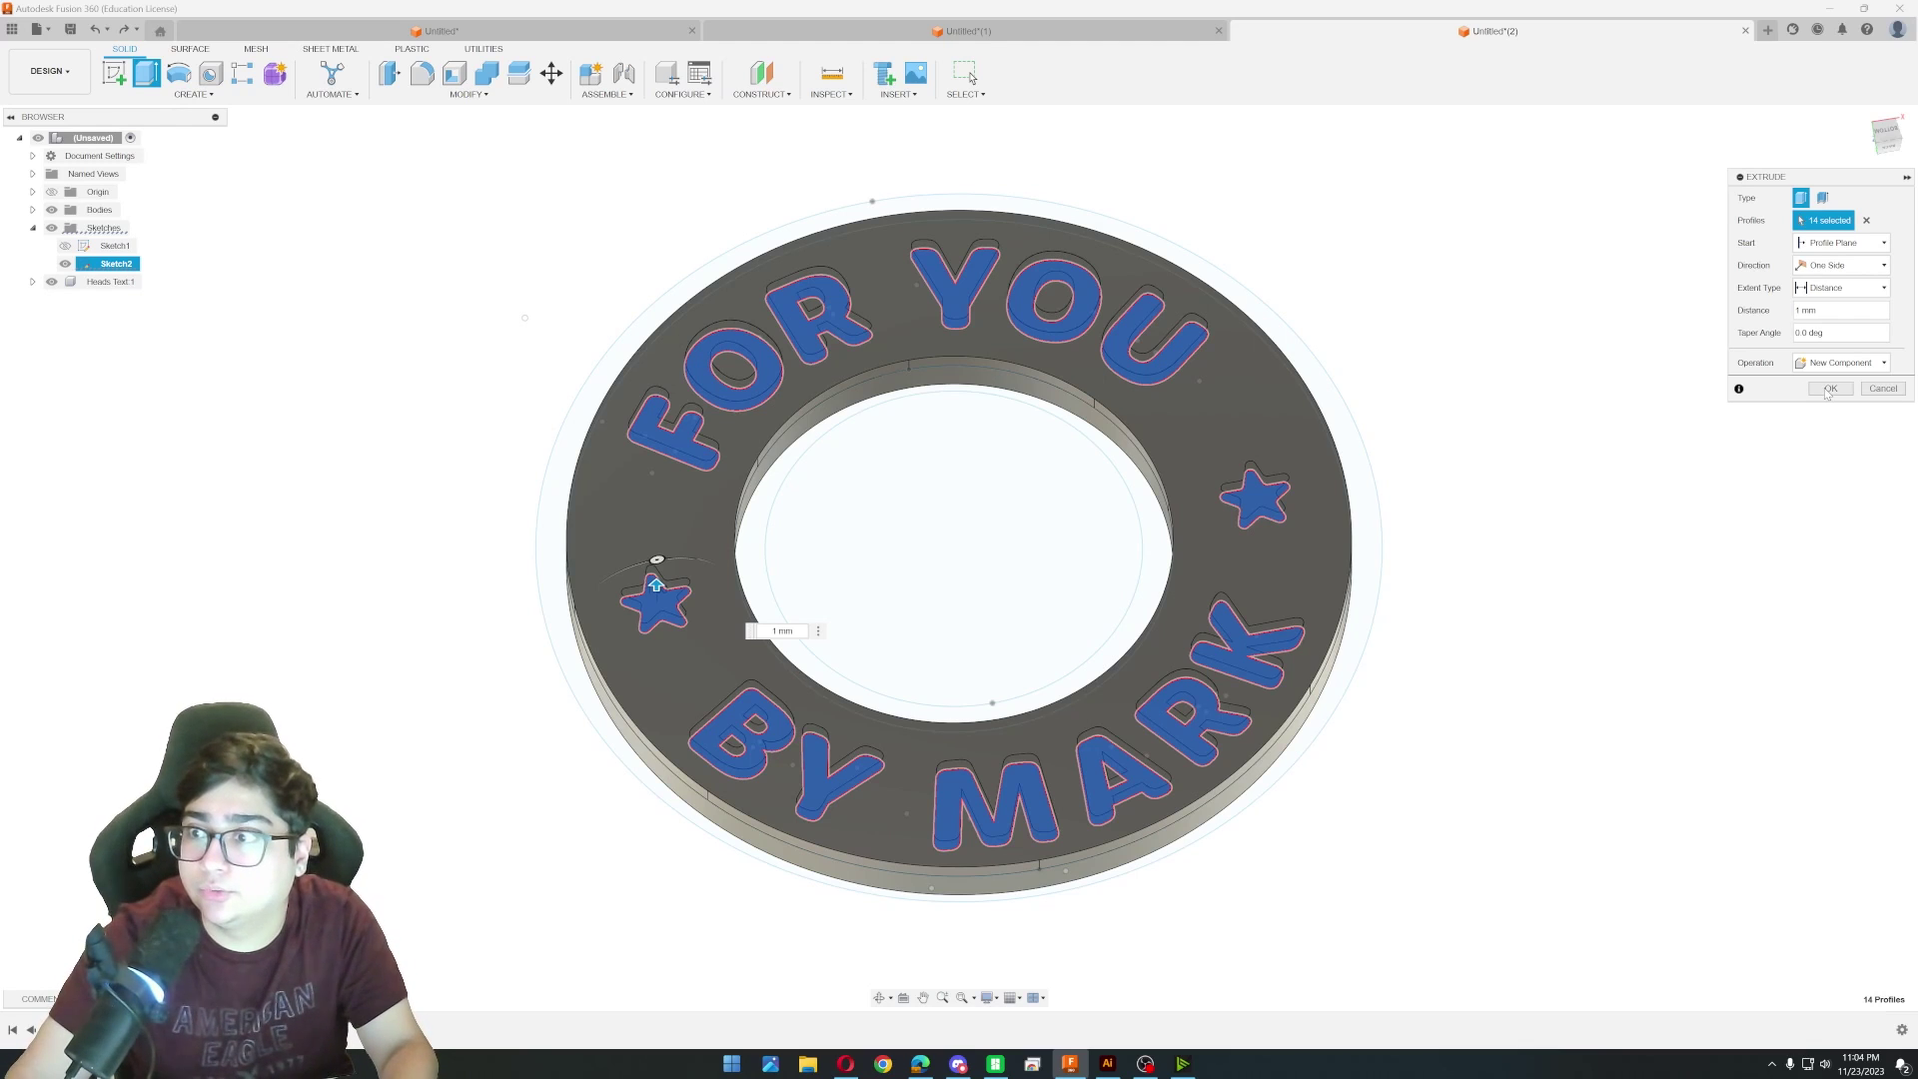
left_click(1830, 389)
left_click(112, 300)
Rename Component2 to 'Tails Text', then orbit to inspect the coin.
left_click(111, 299)
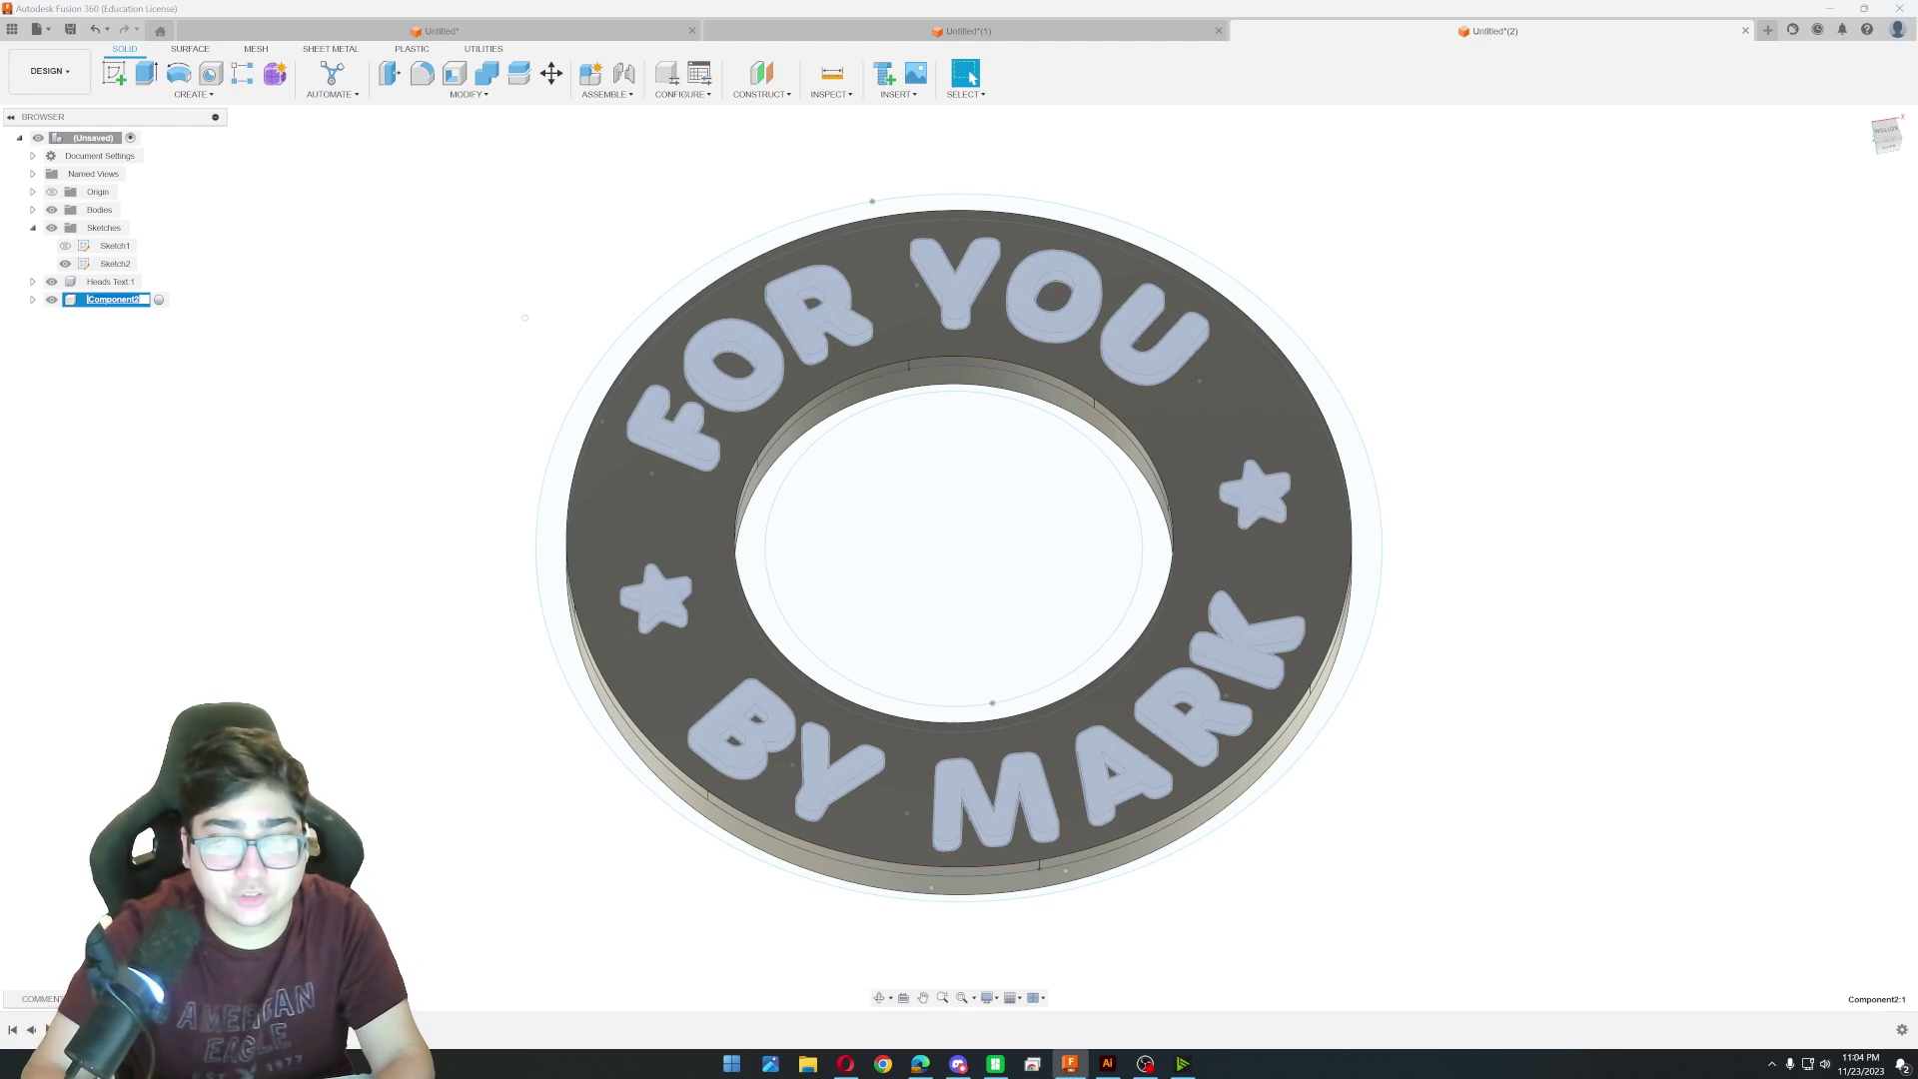
type("Tails")
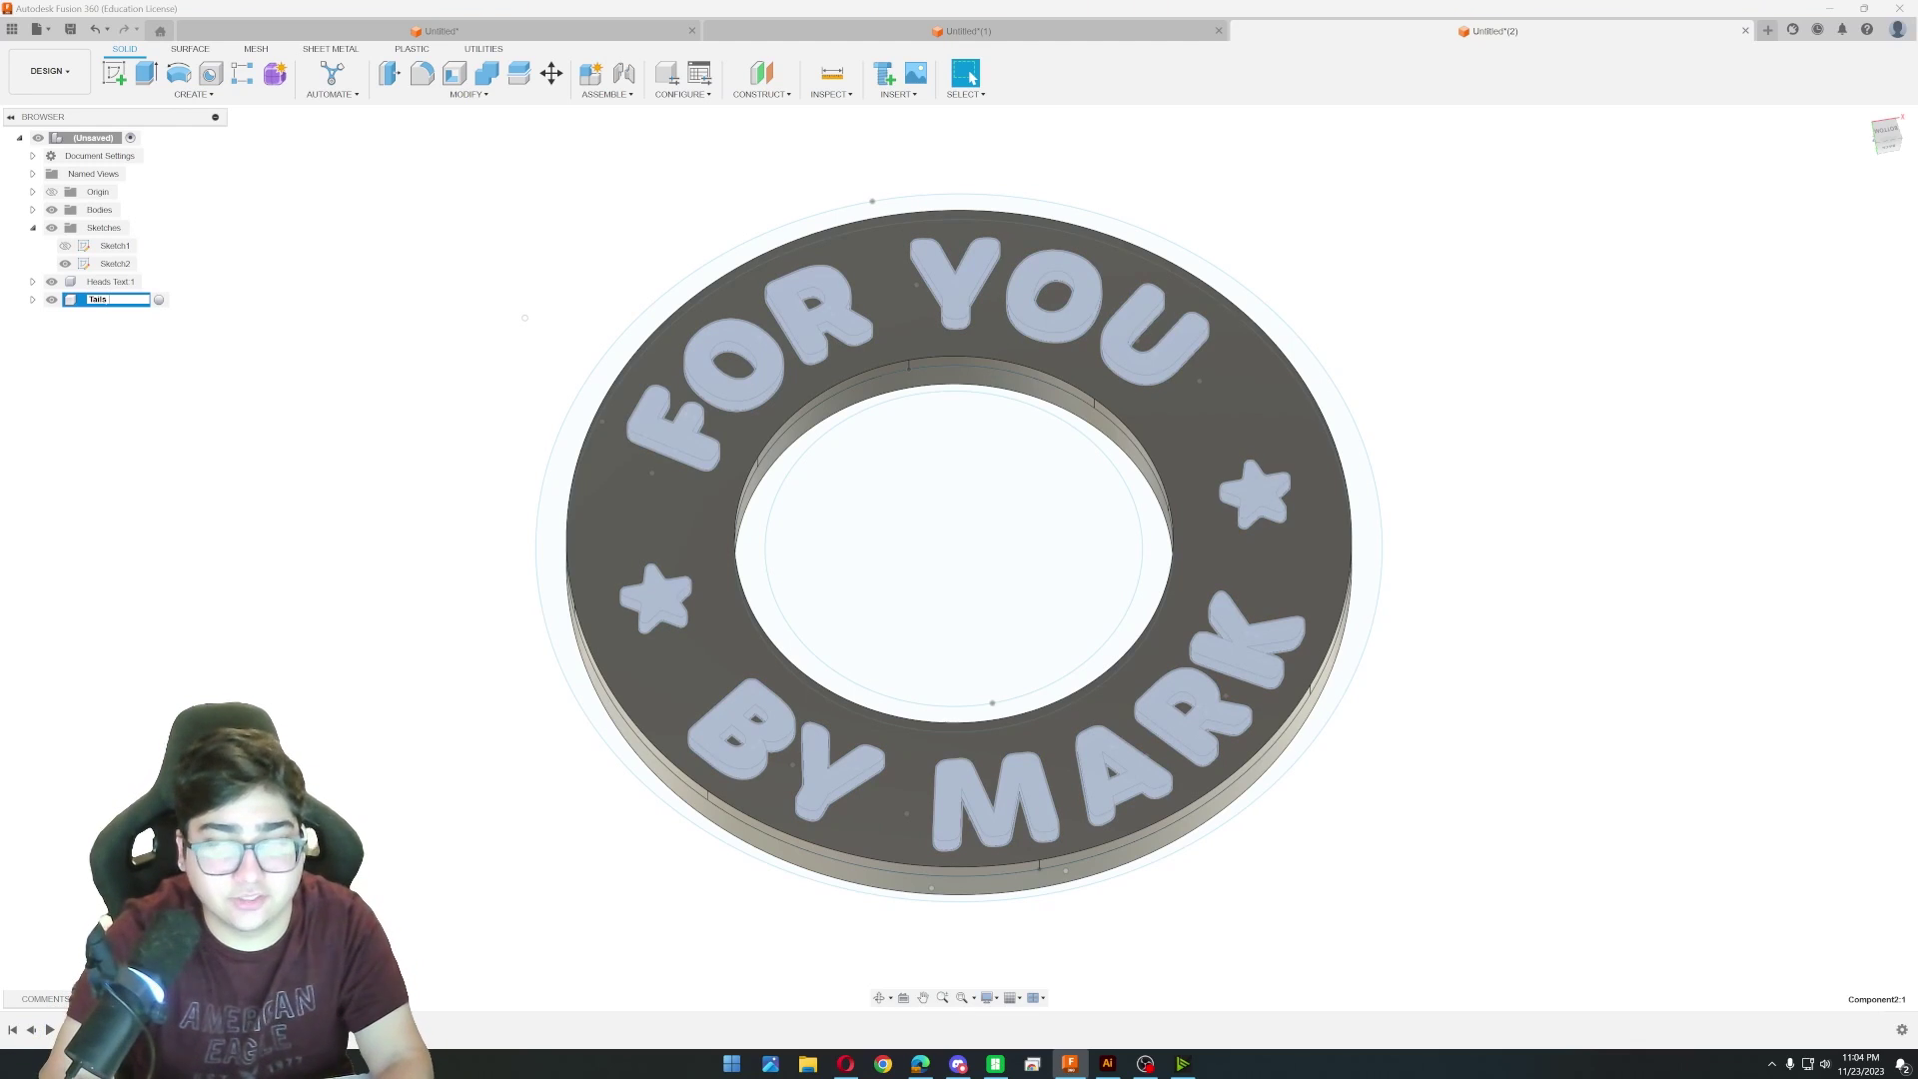
type(" Text")
key("Return")
left_click(524, 319)
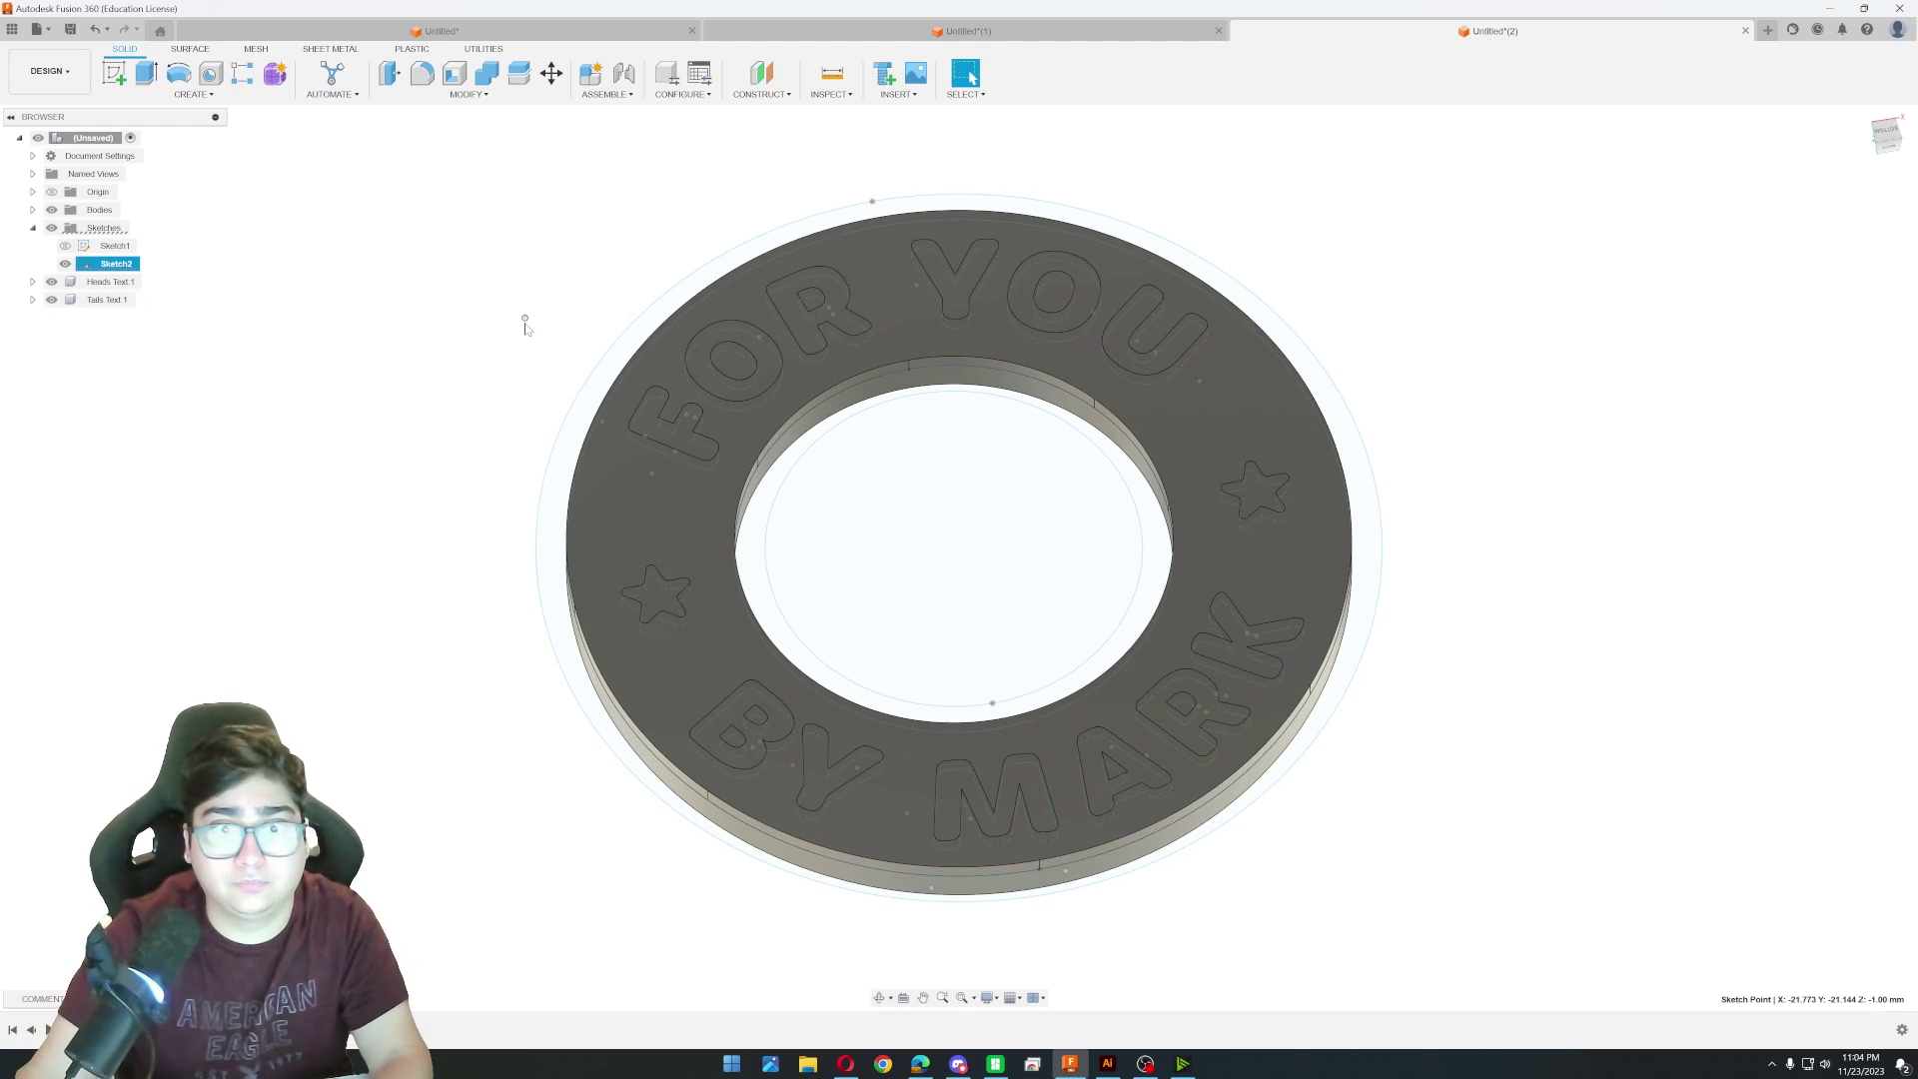
middle_click_drag(523, 321, 533, 261, "shift")
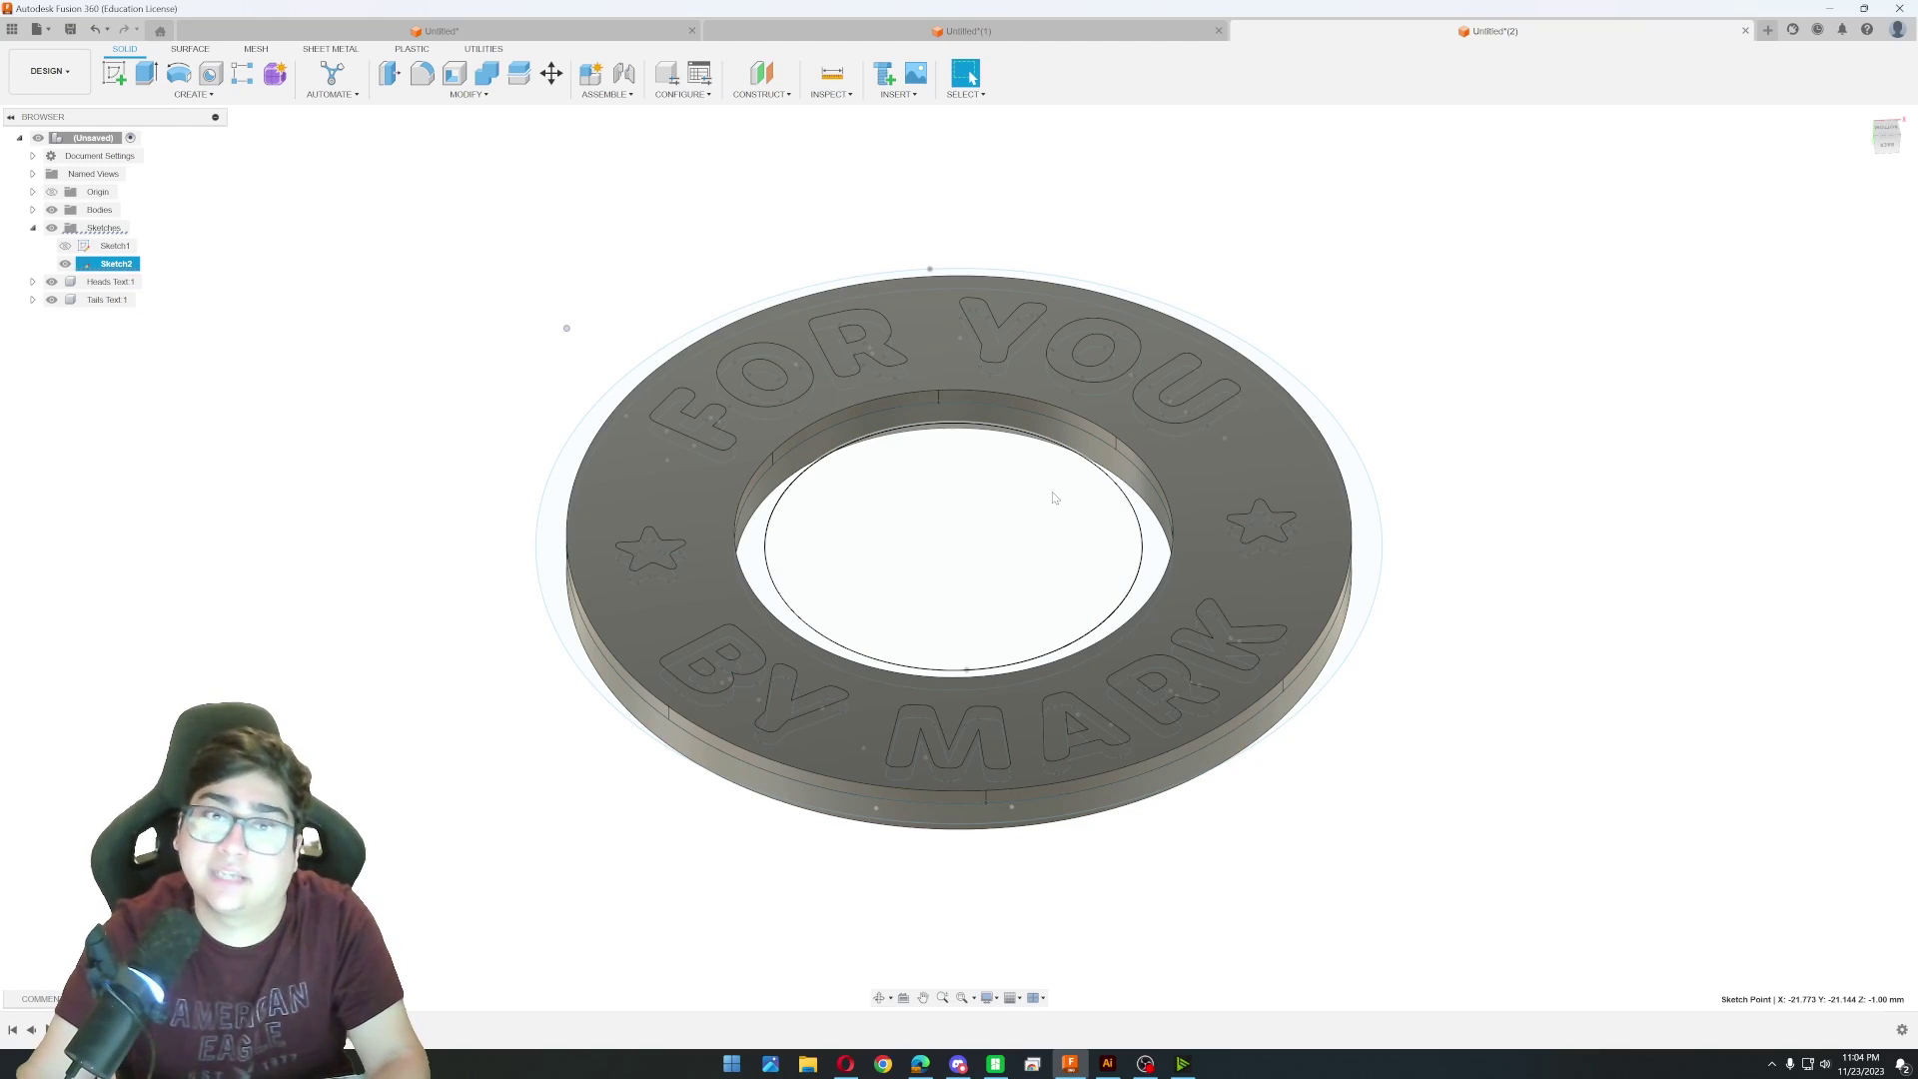
mouse_move(1038, 497)
middle_mouse_down("shift")
mouse_move(985, 544)
mouse_move(989, 600)
middle_mouse_up("shift")
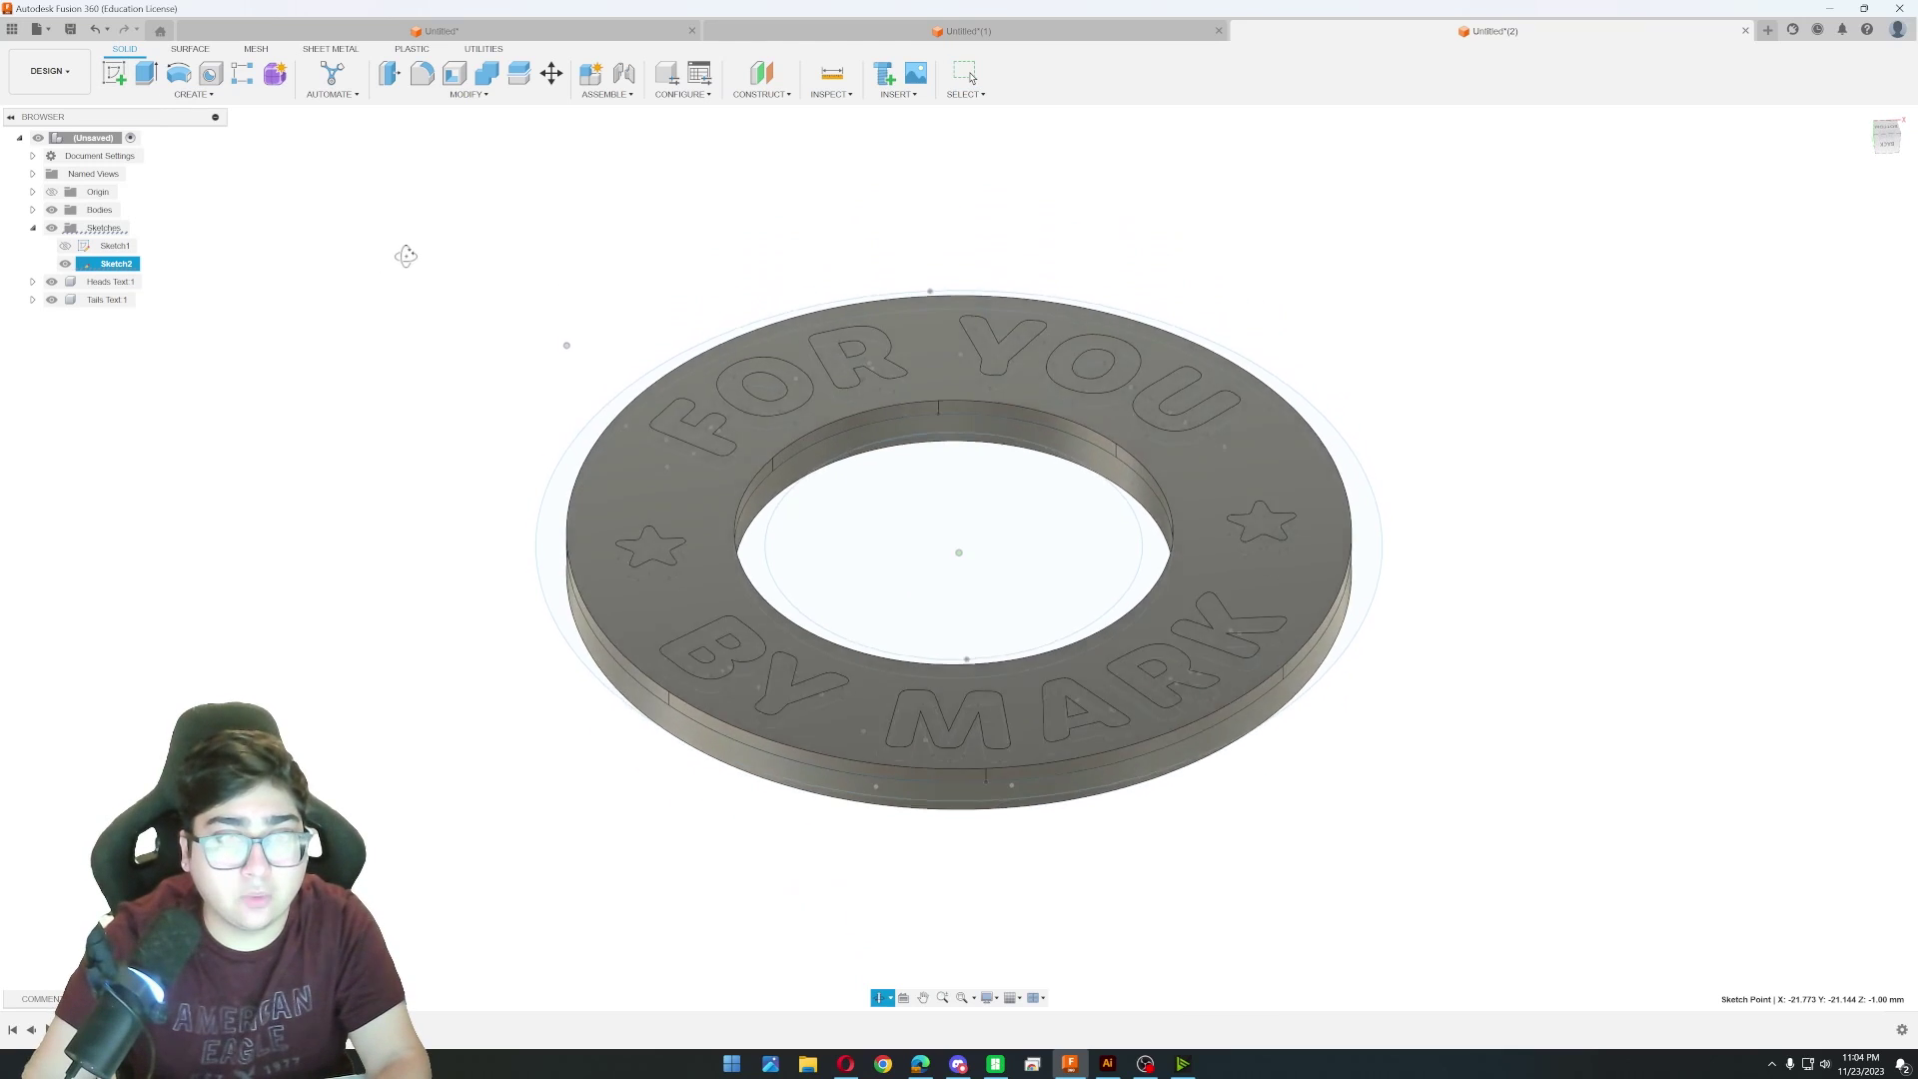
Extrude the outer edge band and inner hole rim two-sided, first side to the coin's top face.
left_click(146, 73)
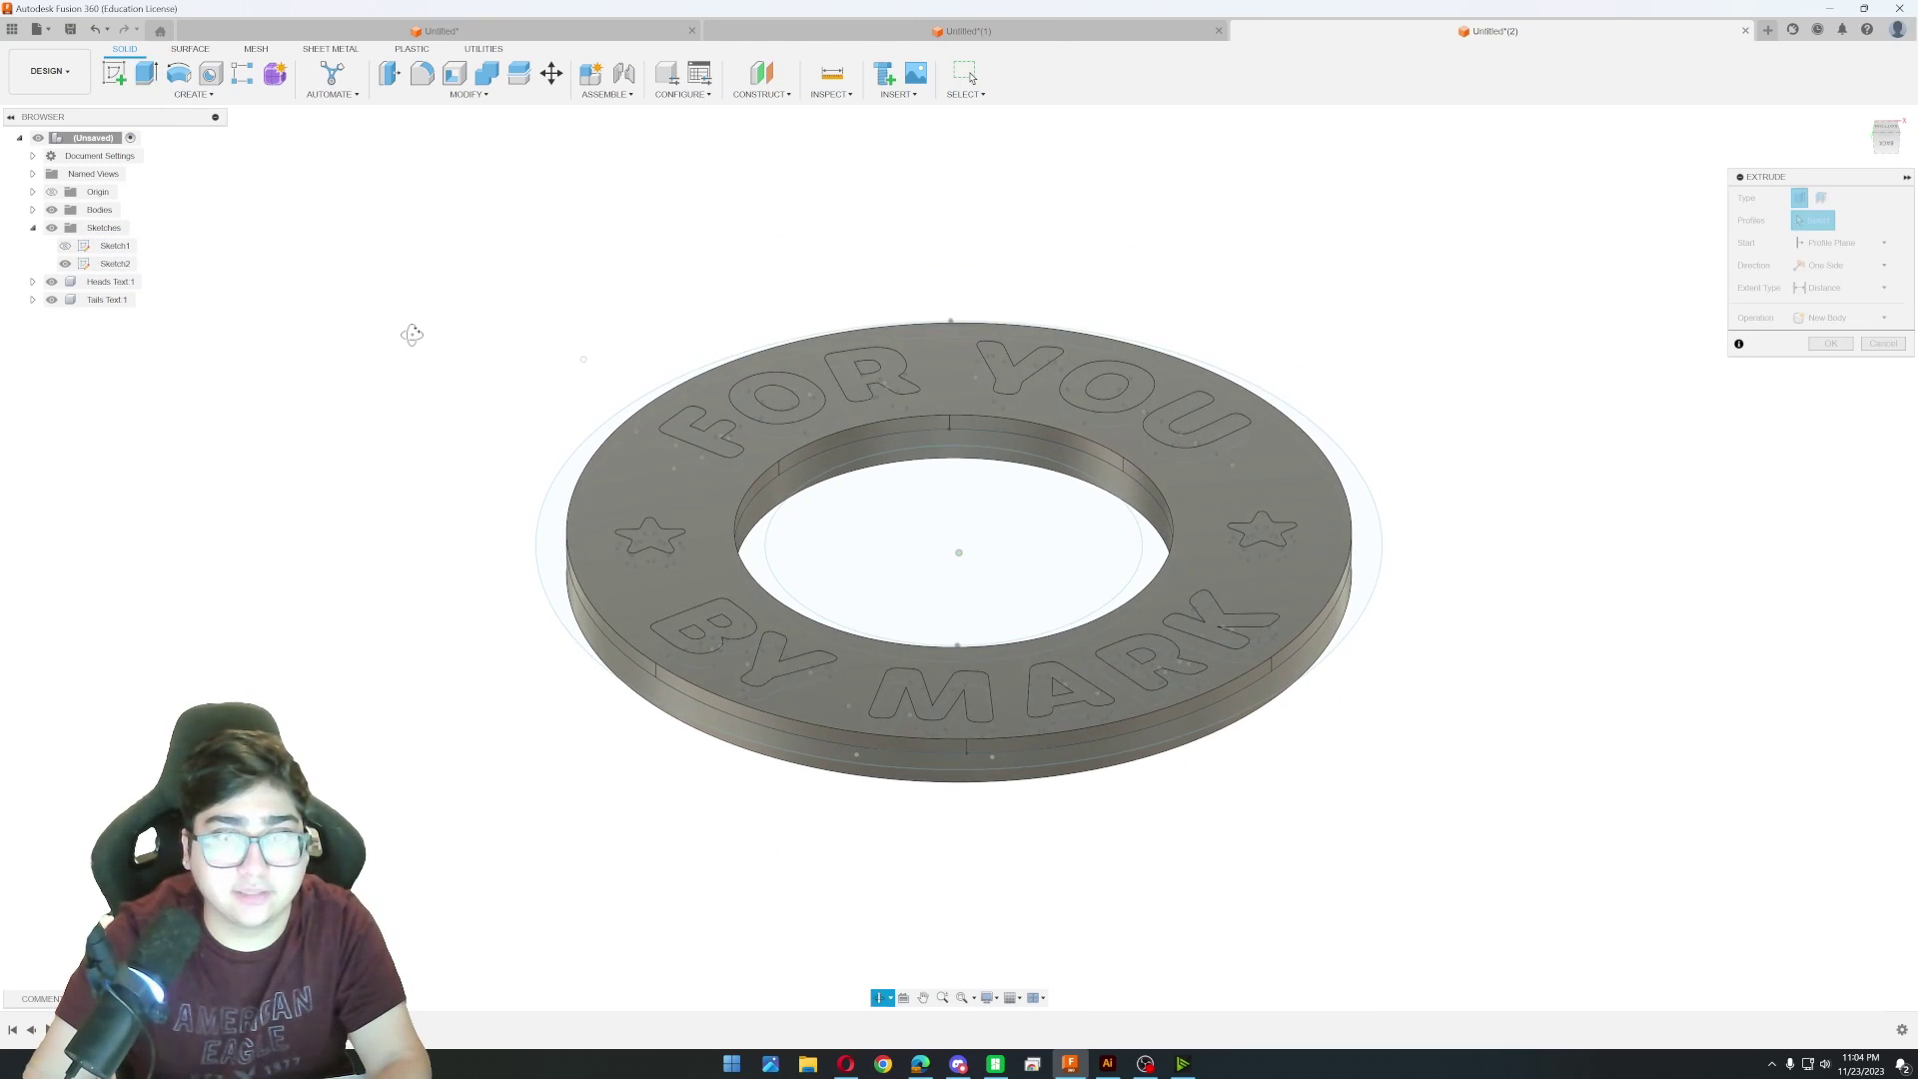
left_click(560, 480)
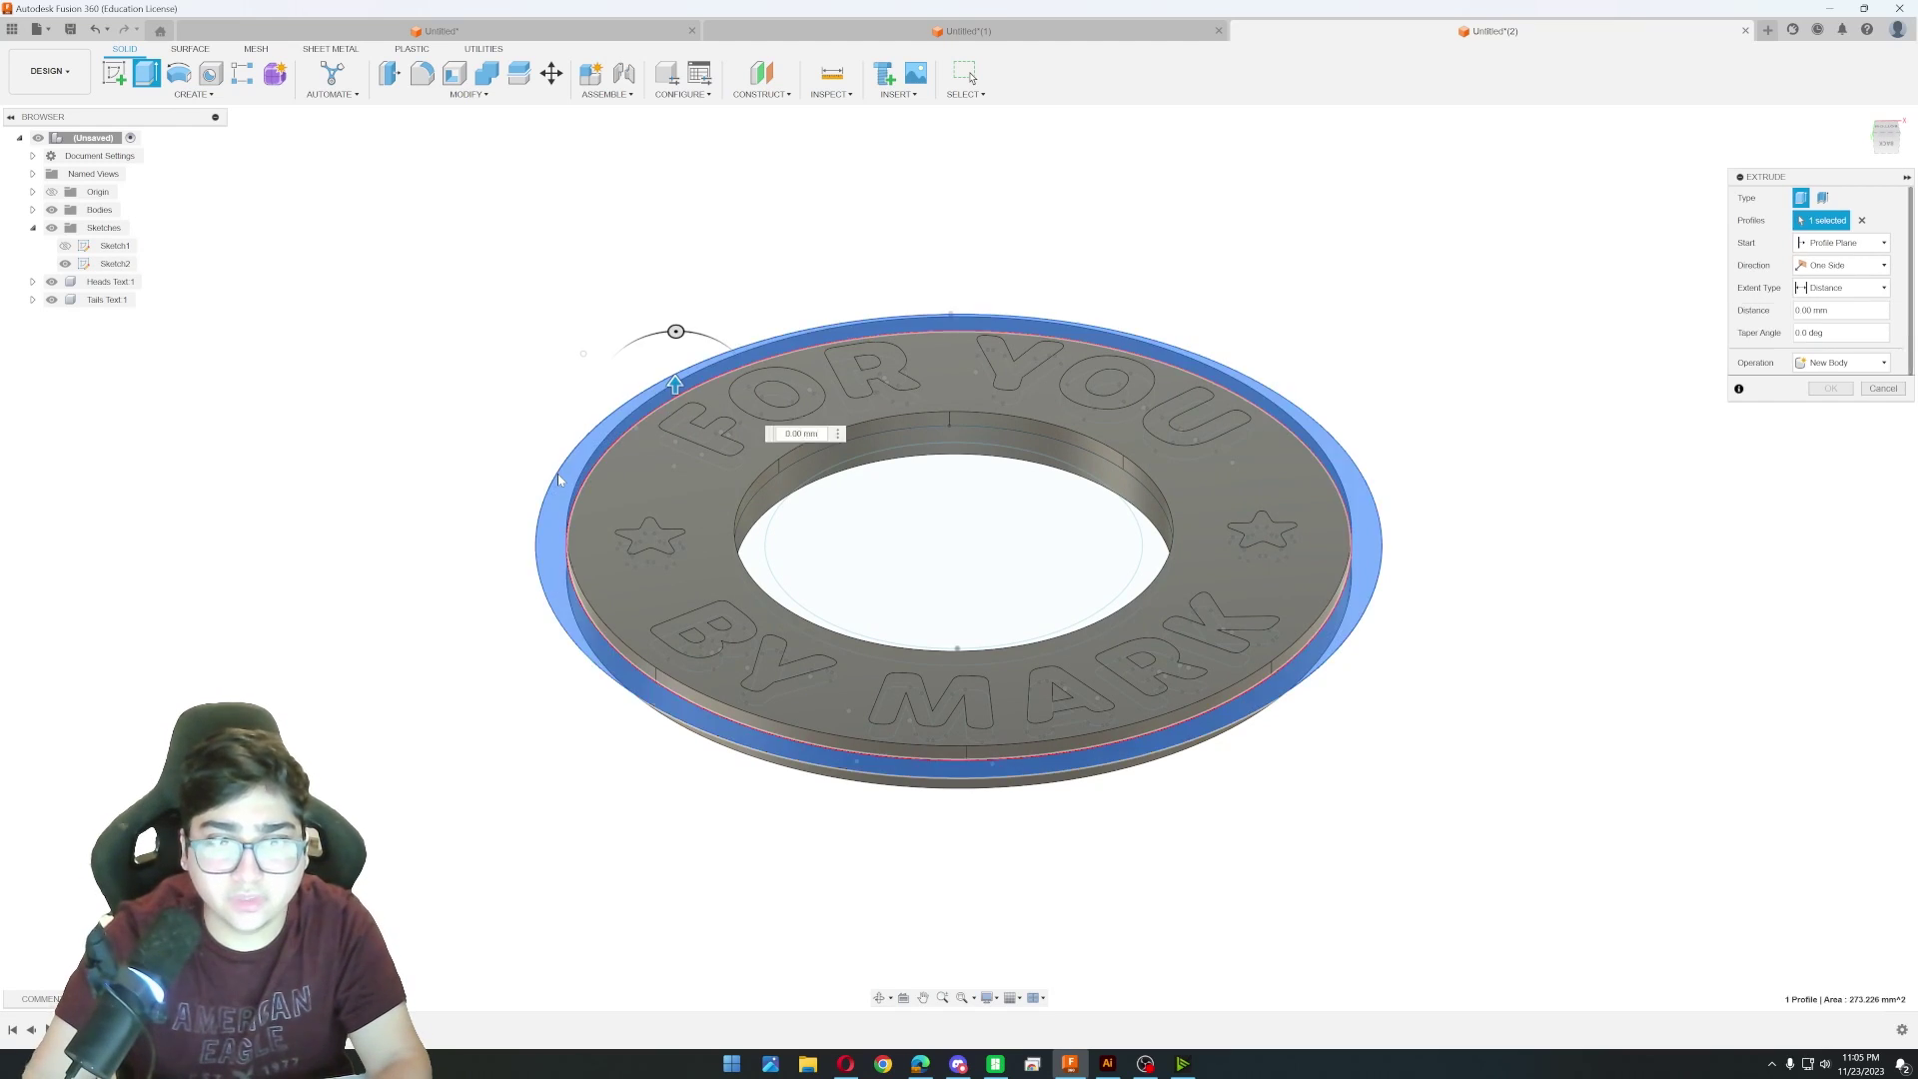
left_click(759, 548)
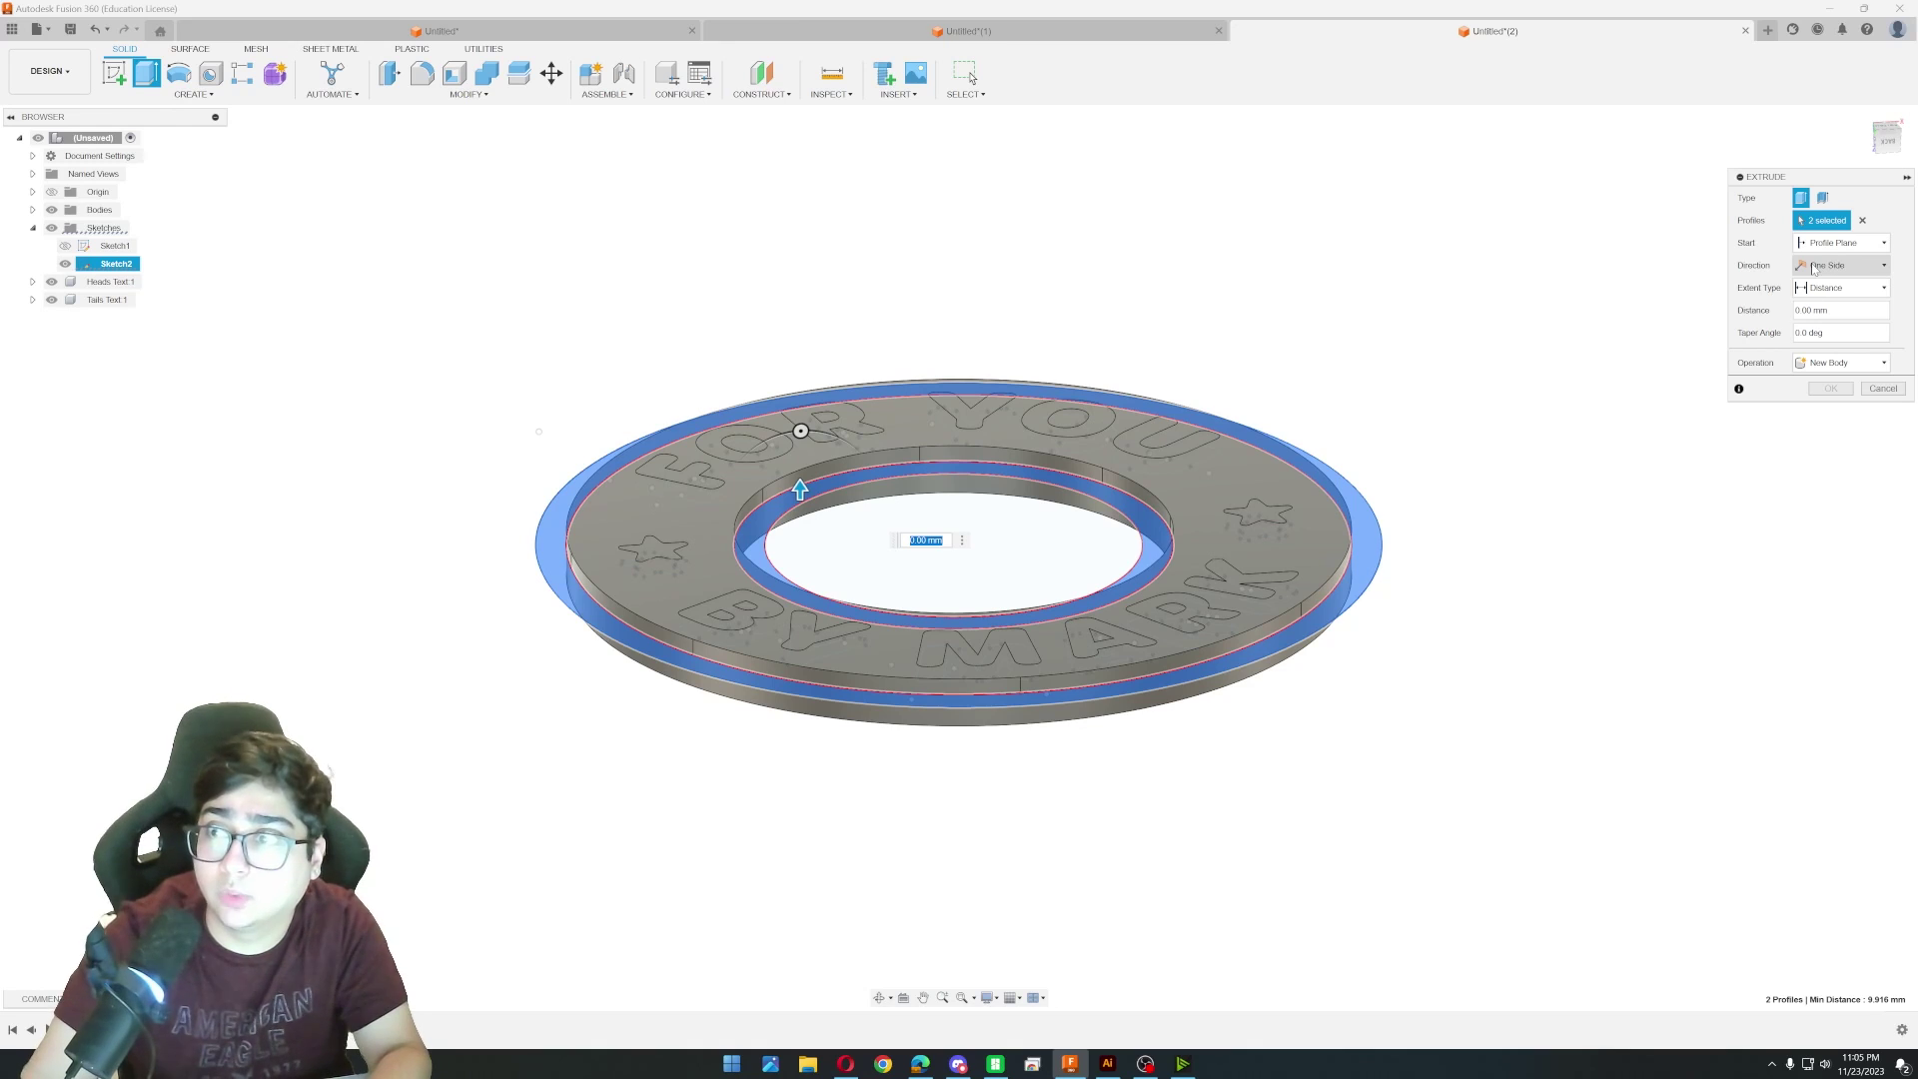
left_click(1816, 268)
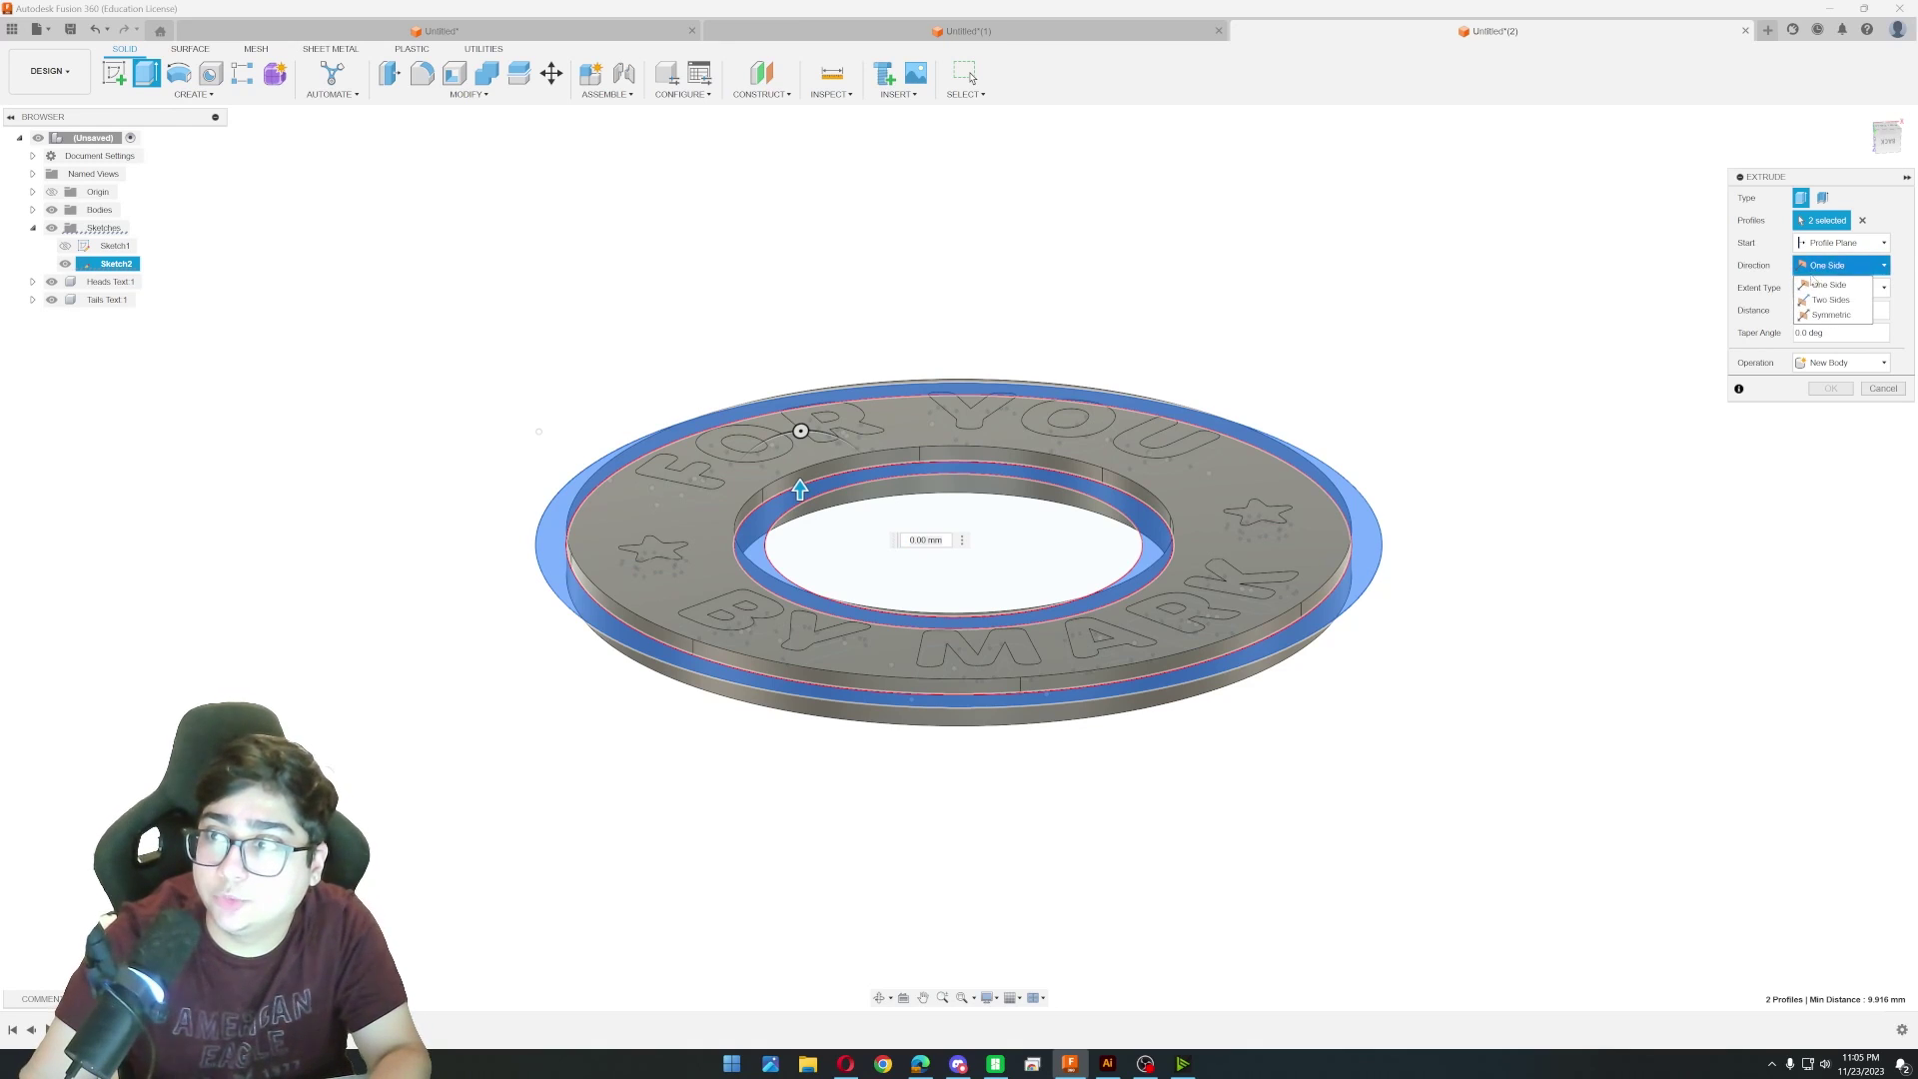
left_click(1810, 298)
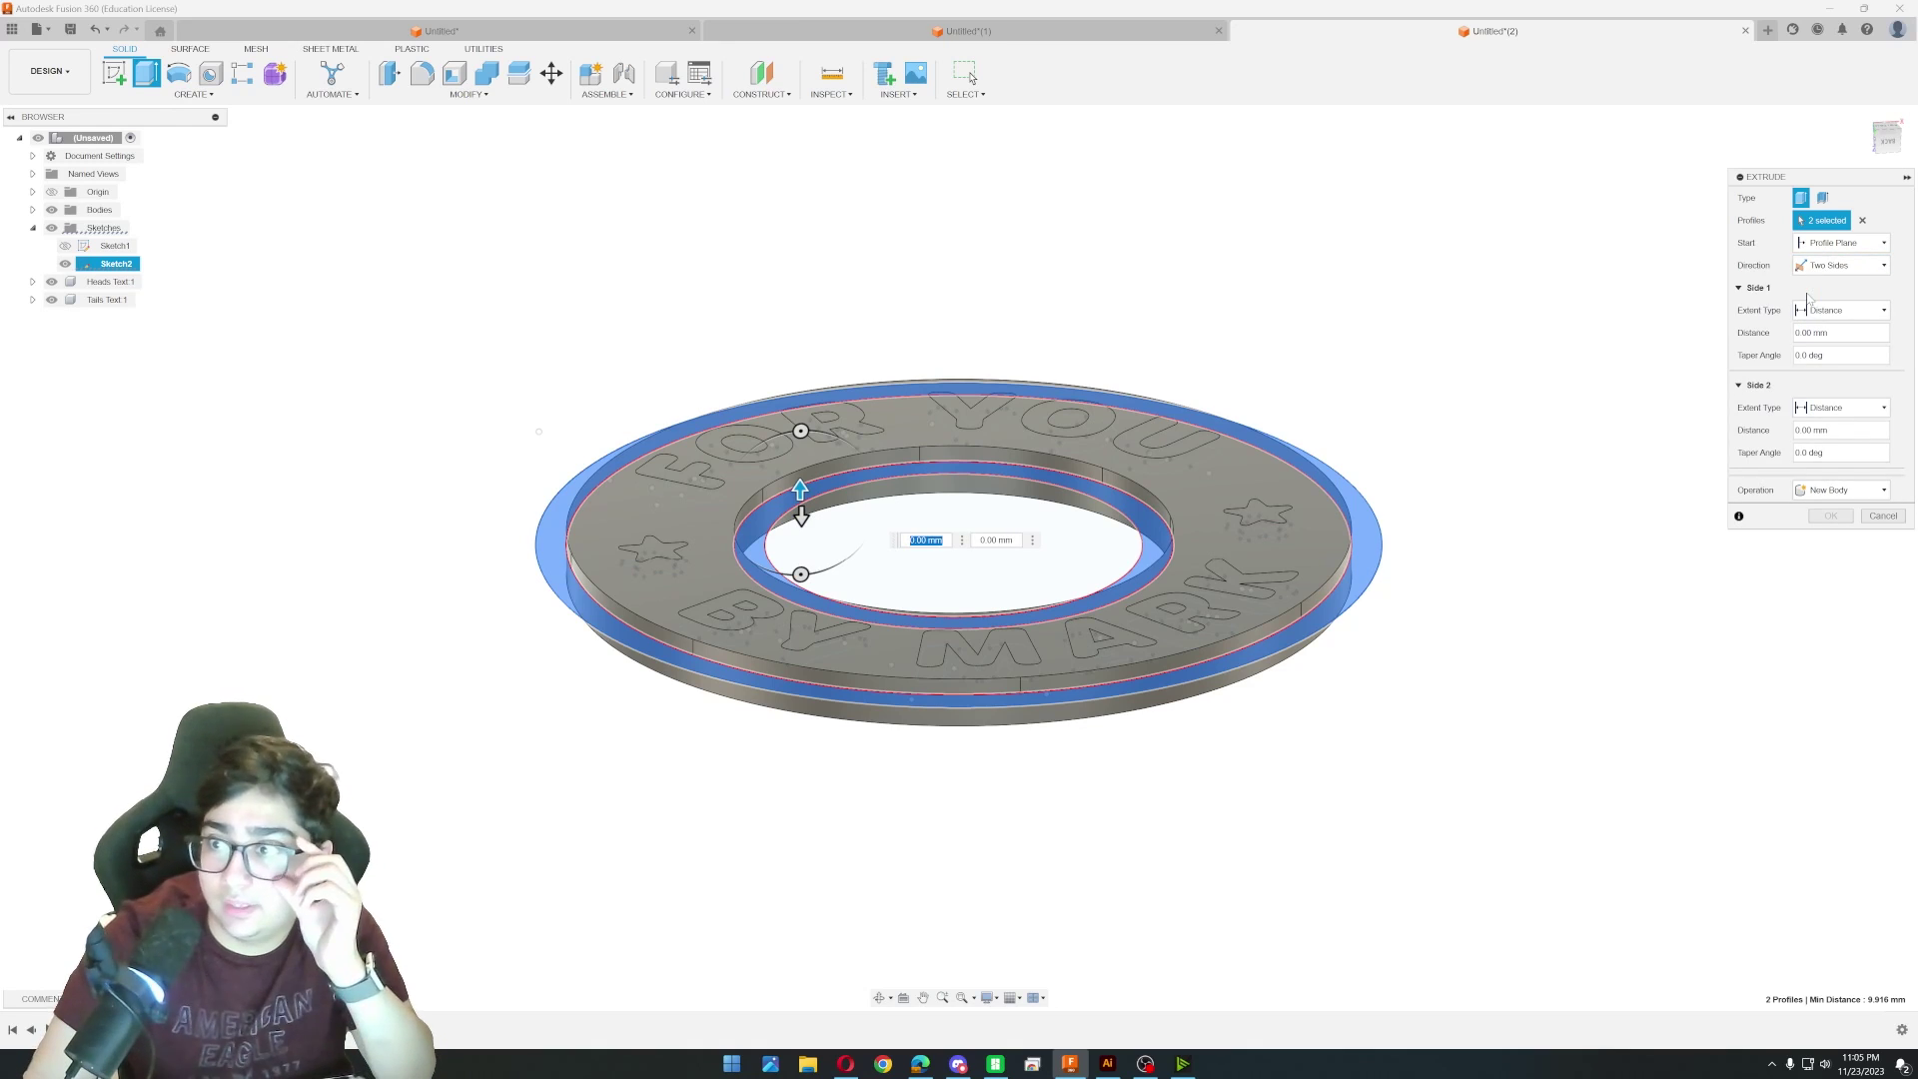
left_click(1827, 310)
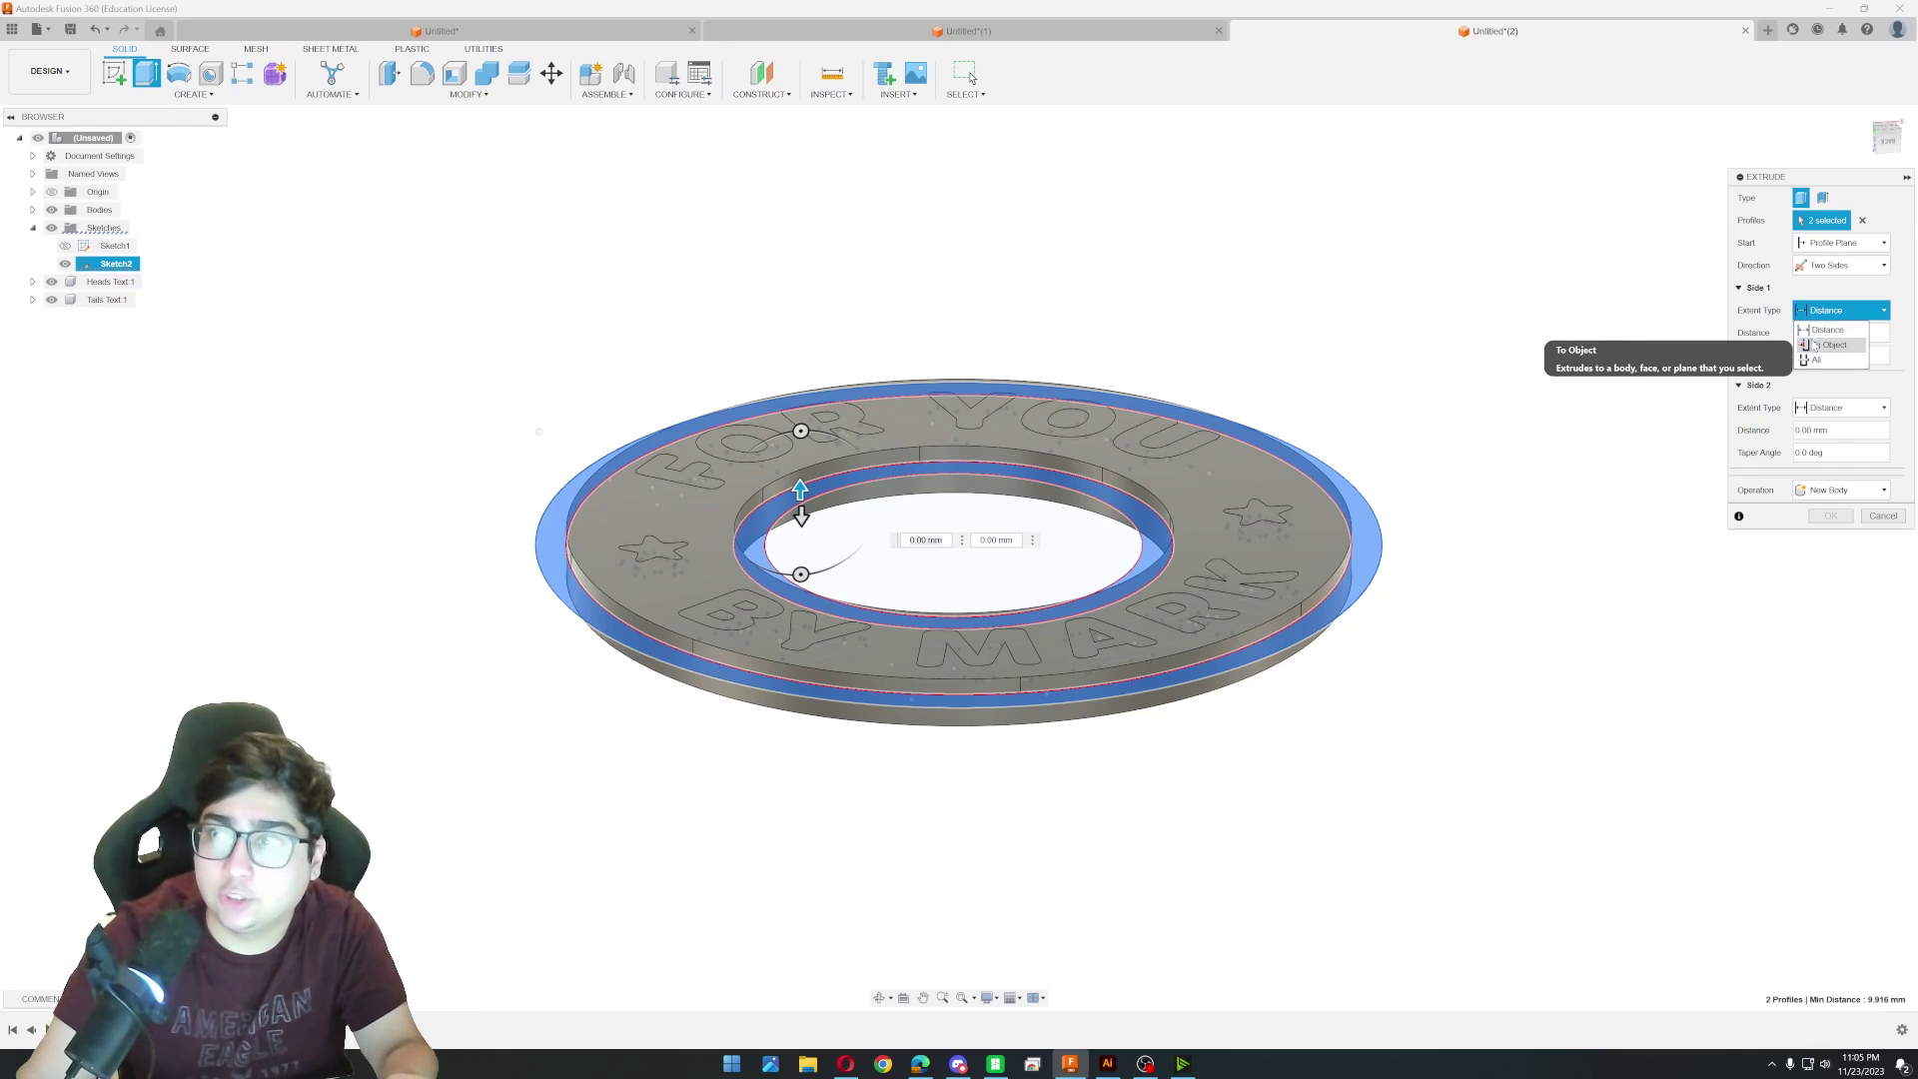
left_click(1828, 344)
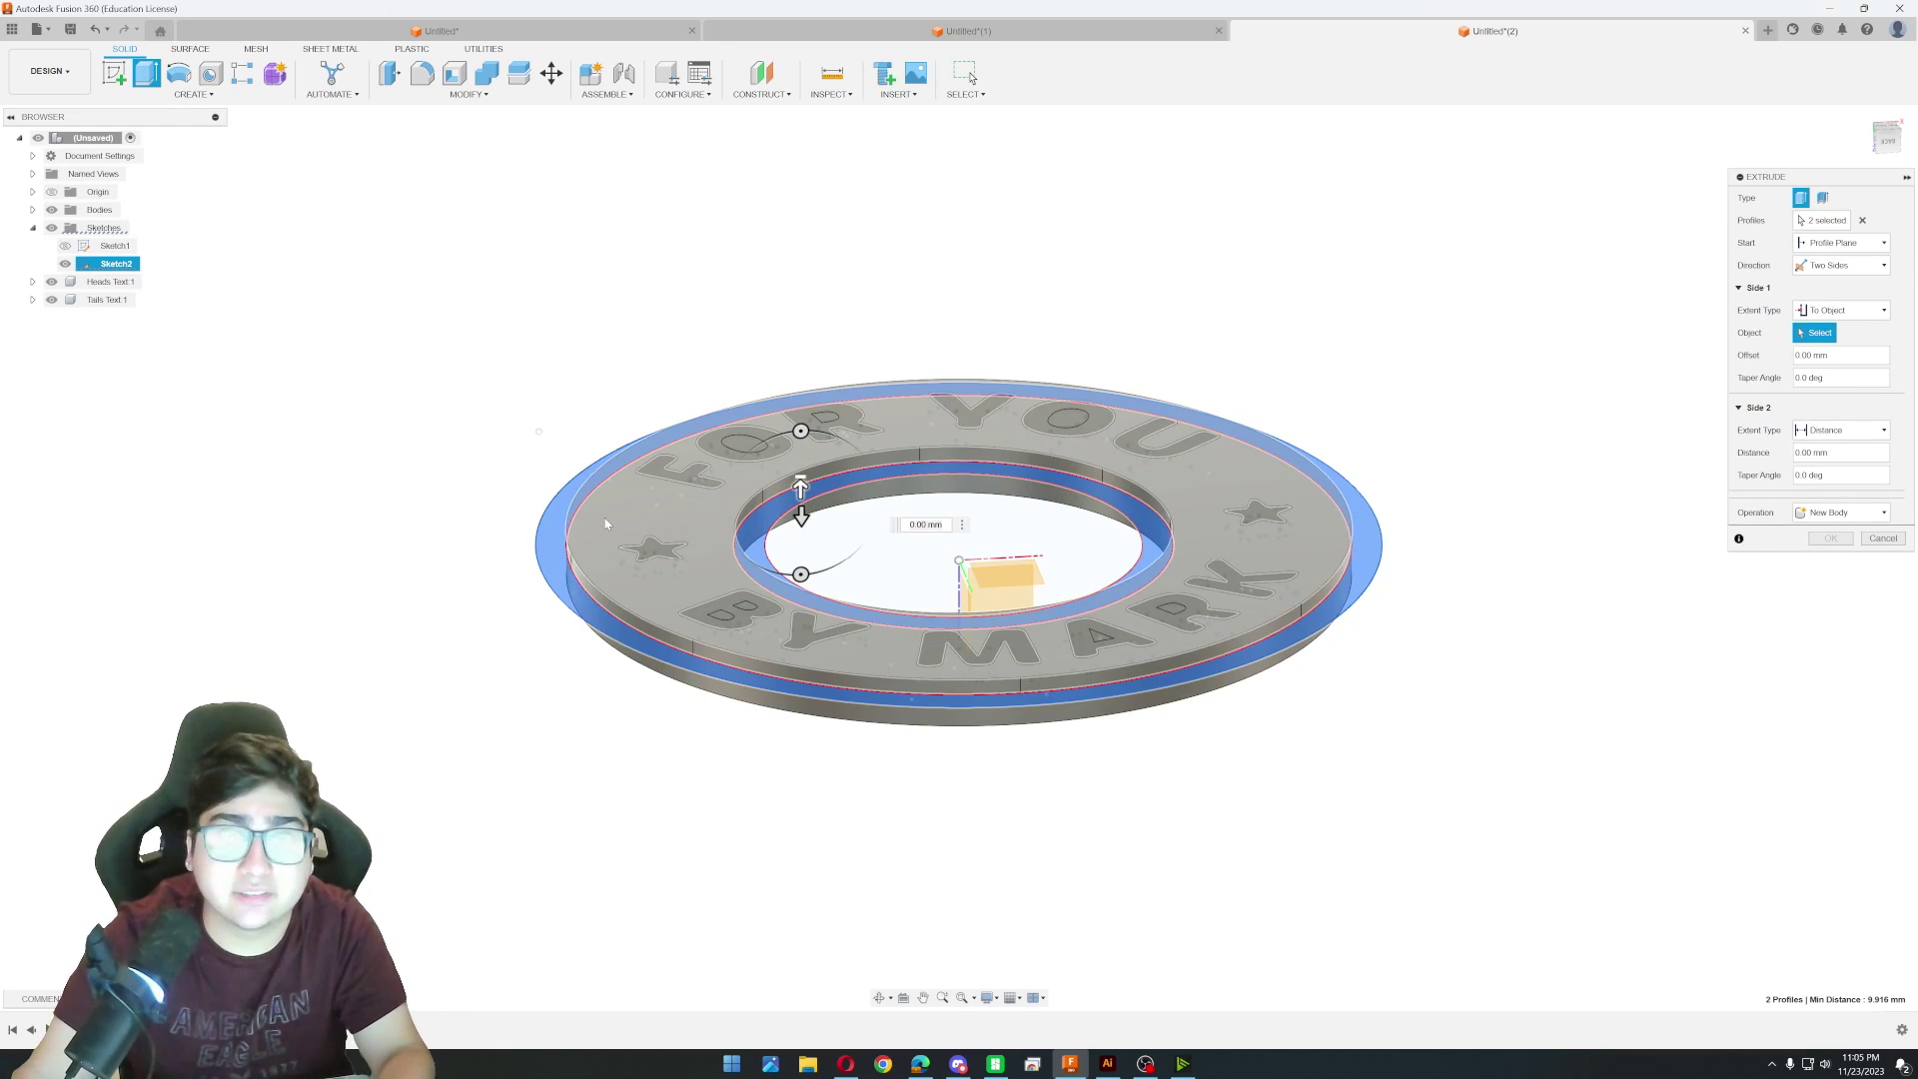
left_click(605, 524)
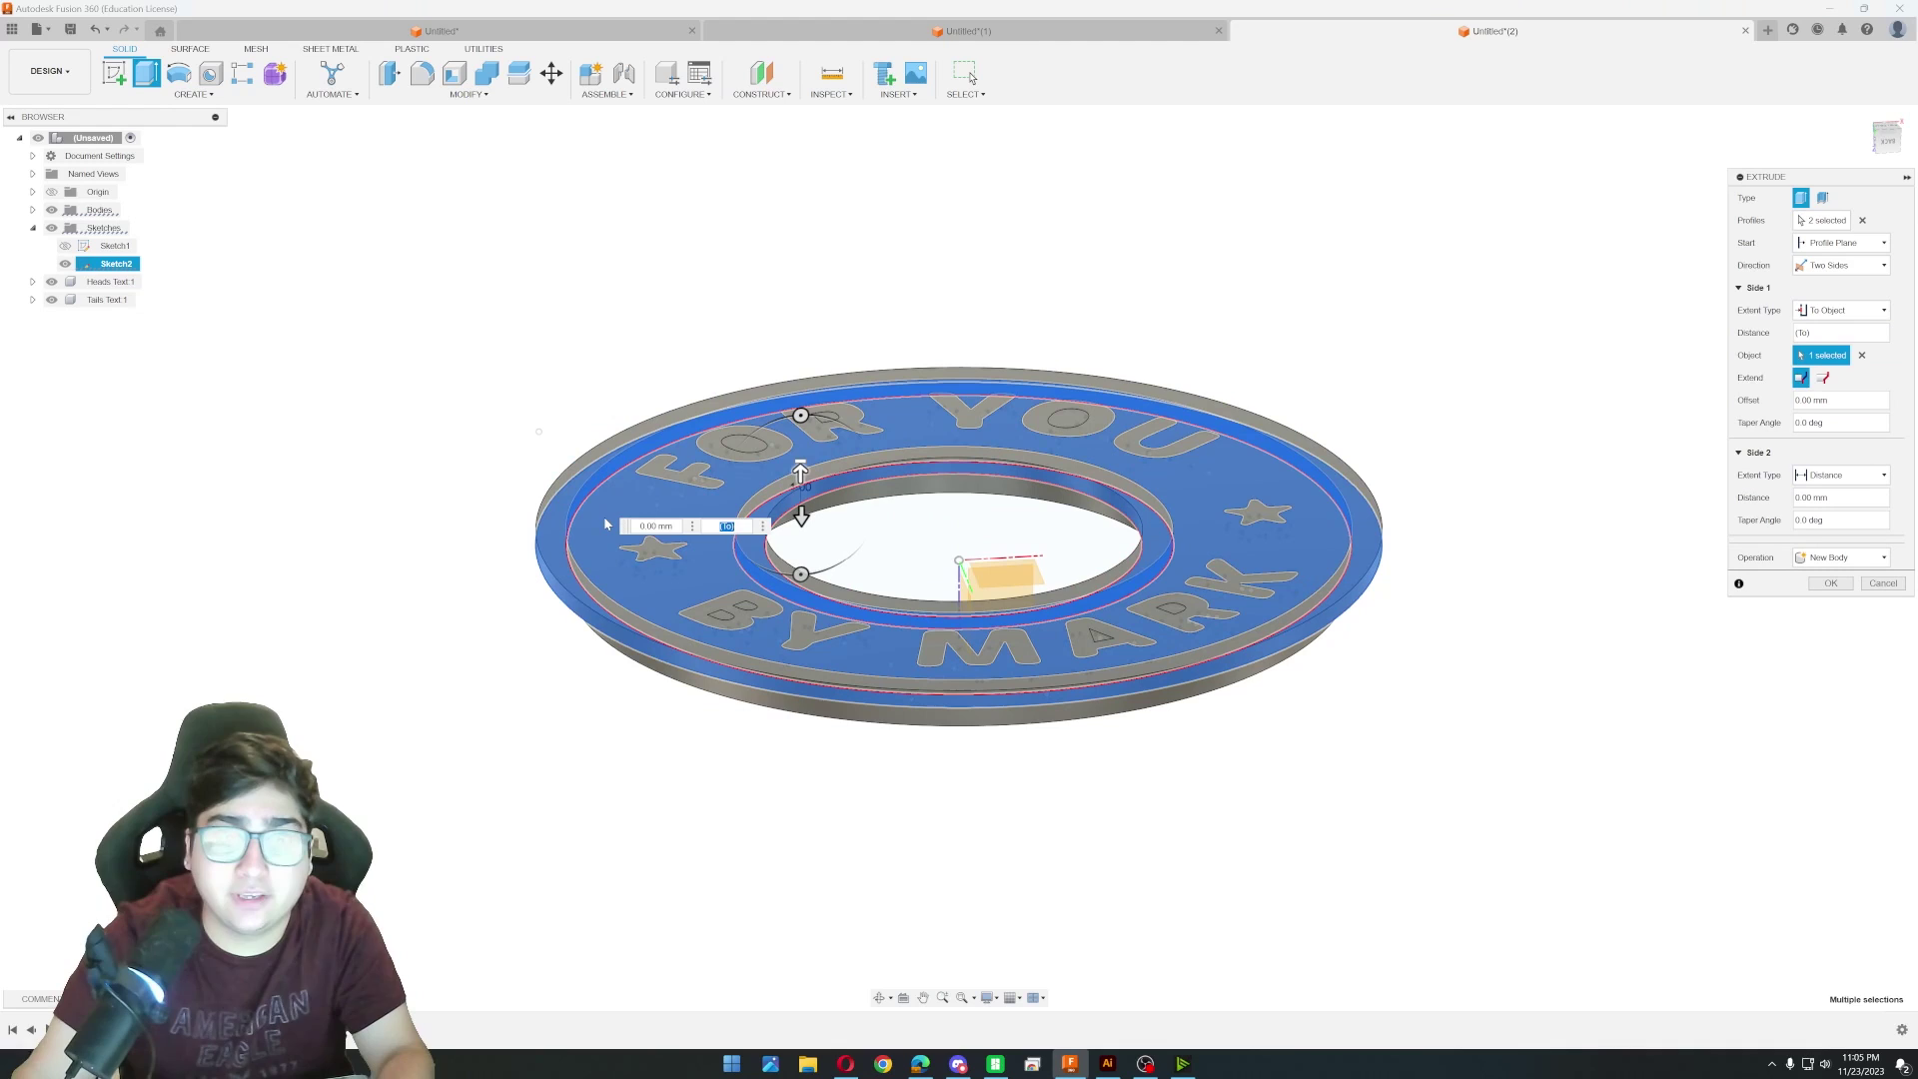
Extend the second side to the coin's underside and create the rim as a New Component.
left_click(1829, 476)
left_click(1828, 508)
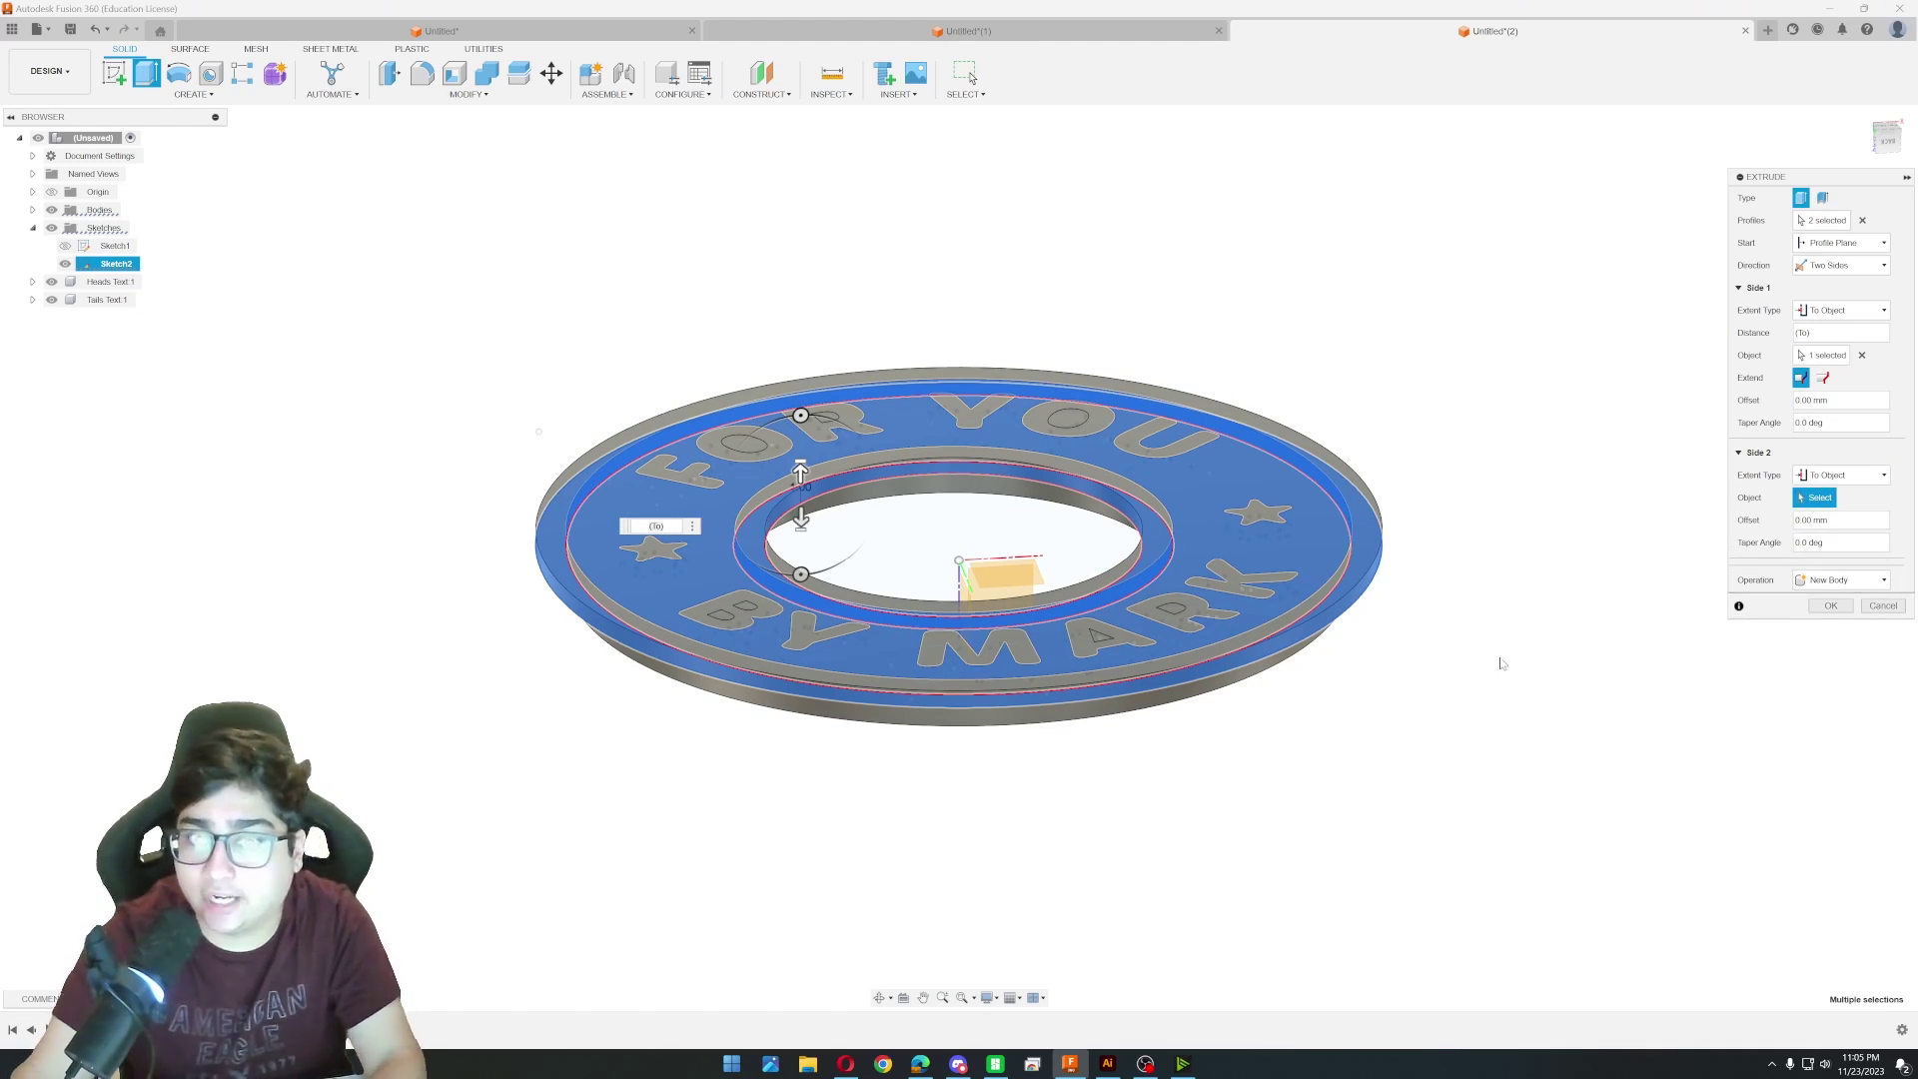
middle_click_drag(1489, 666, 1427, 482, "shift")
left_click(1329, 607)
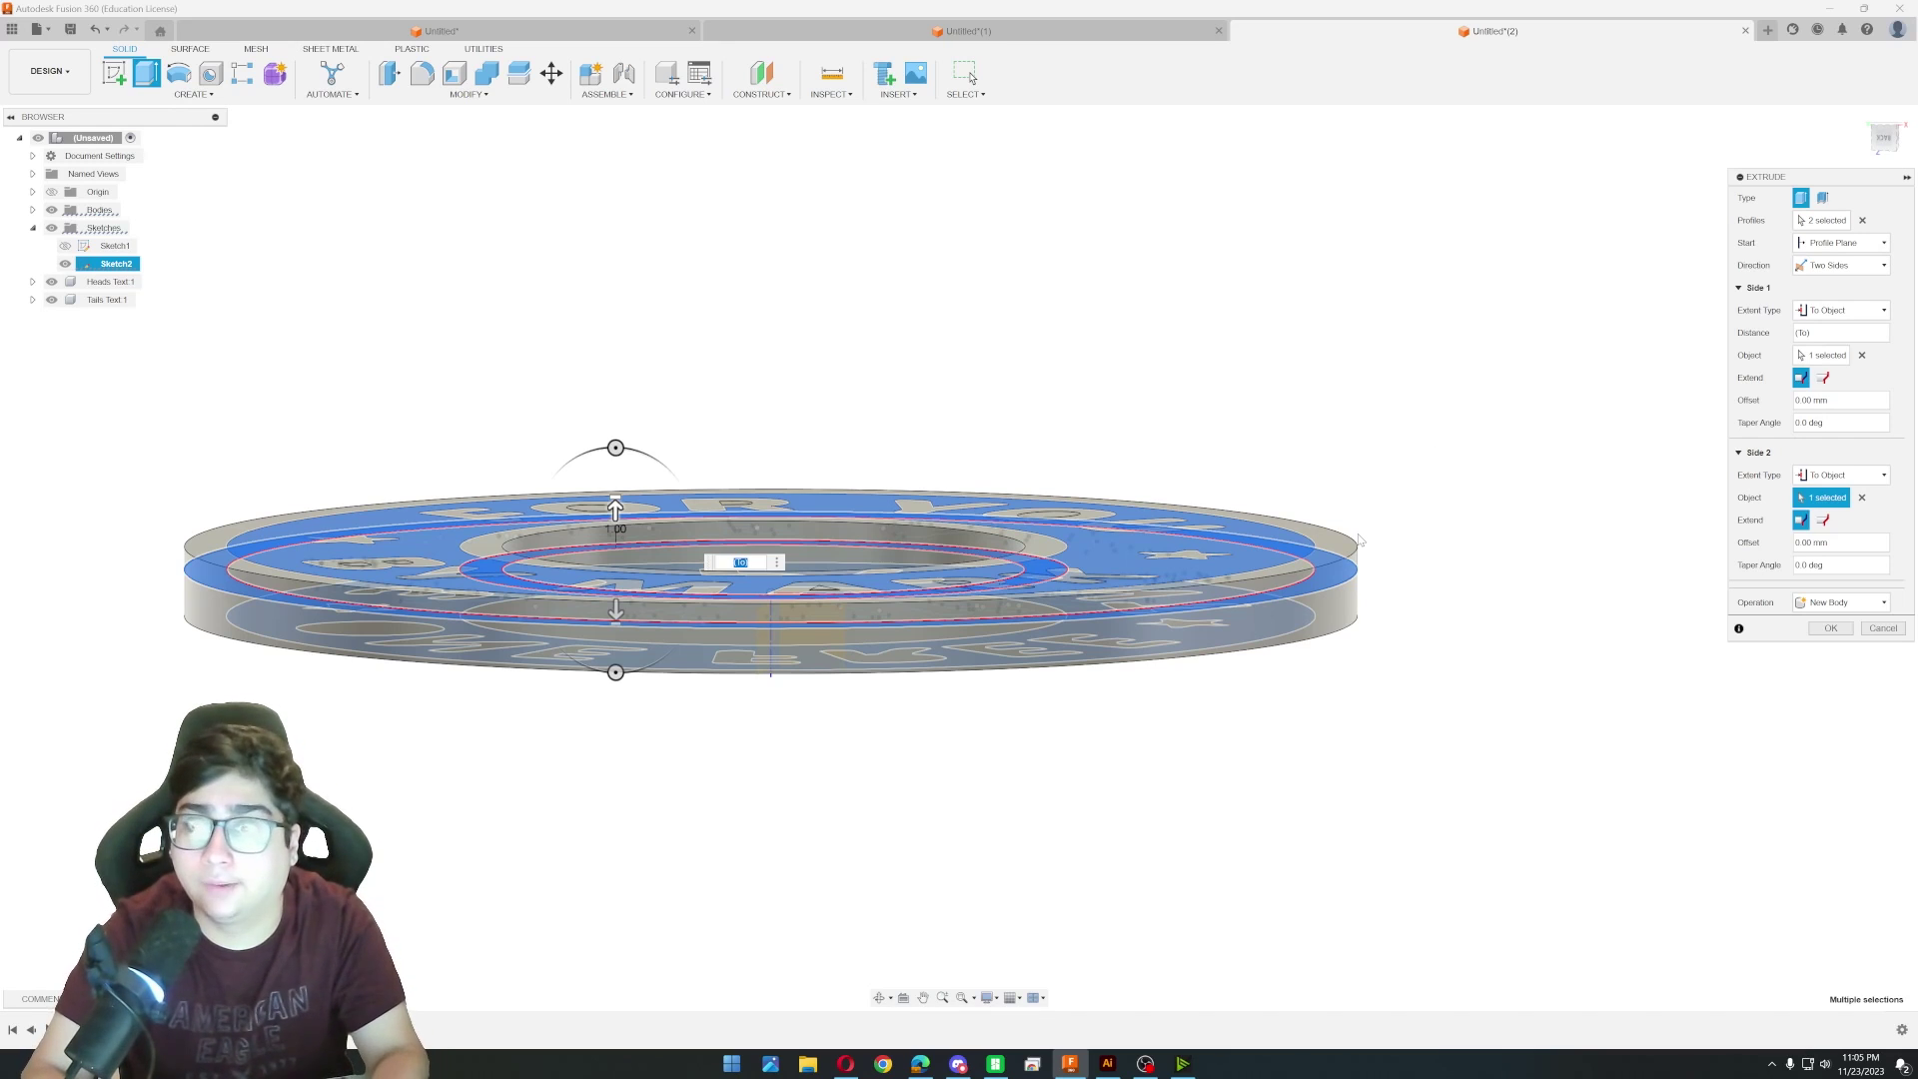
left_click(1826, 606)
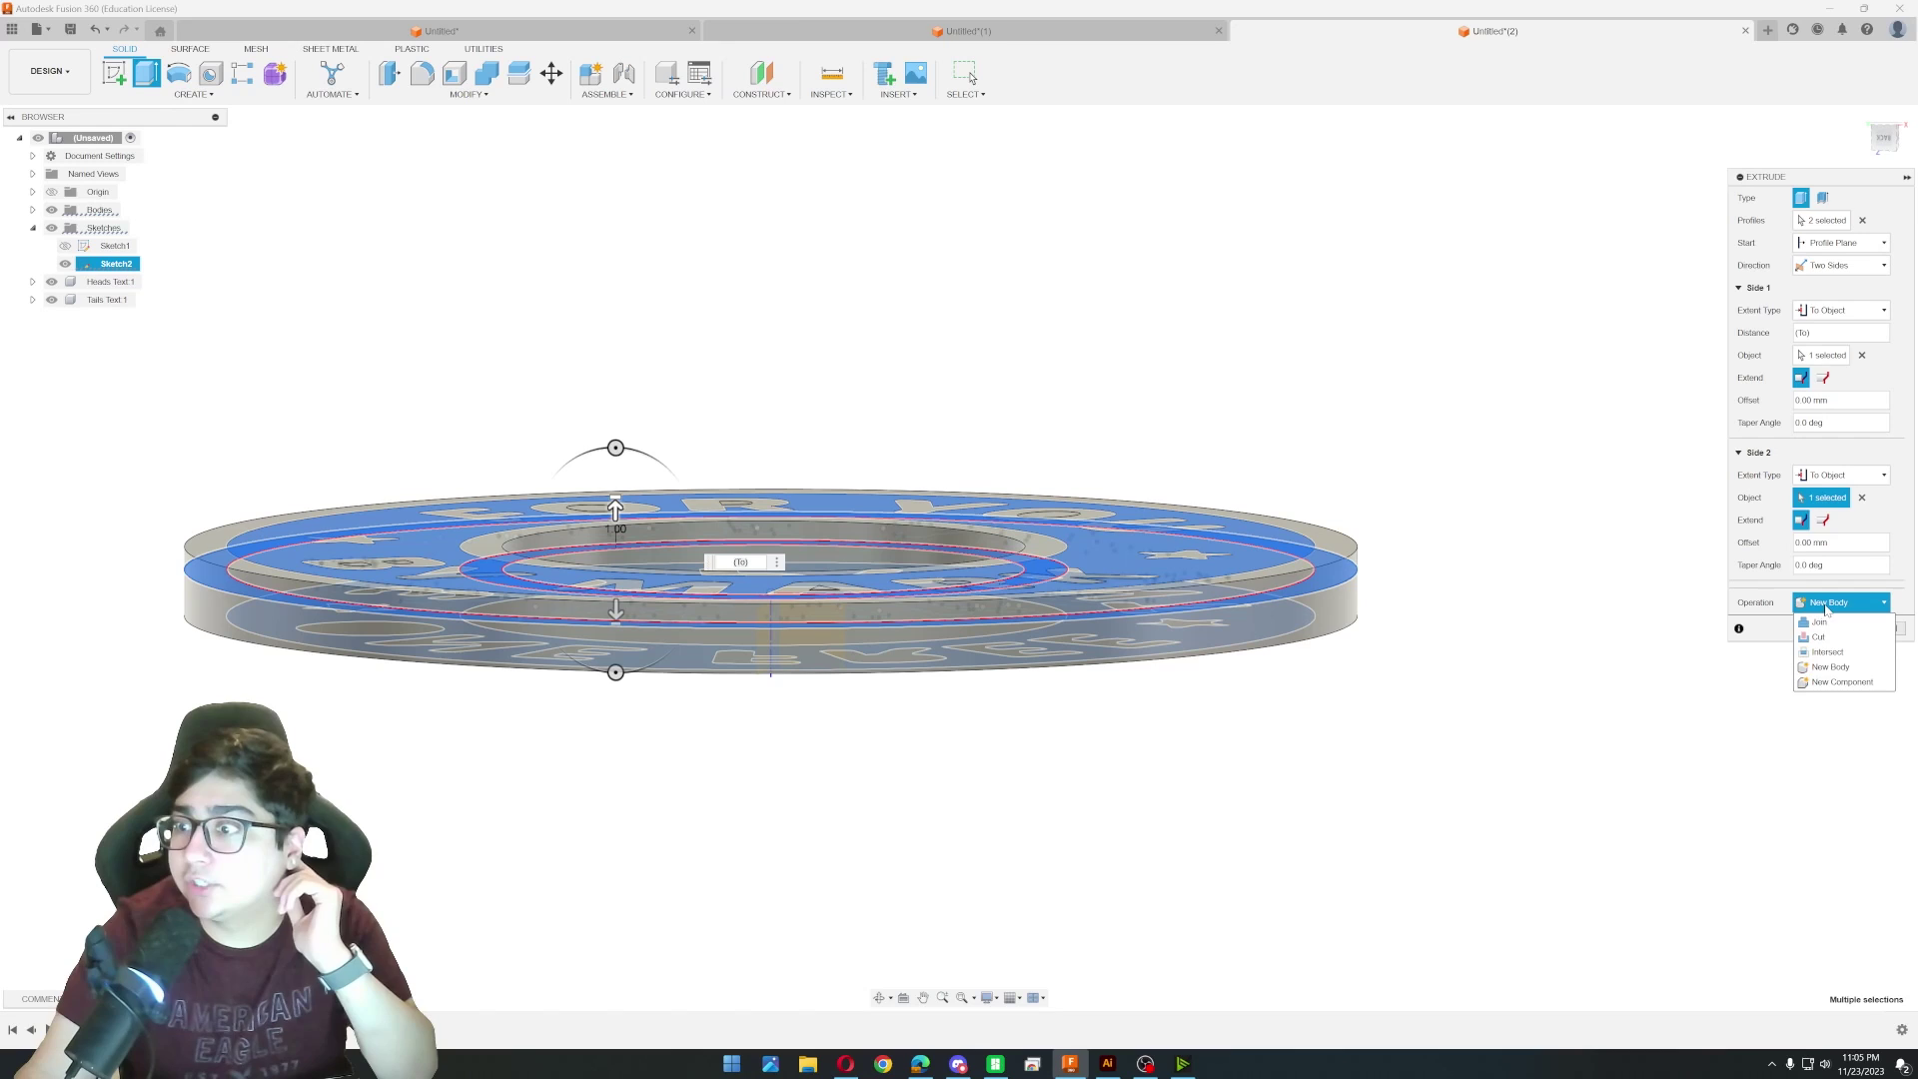
left_click(1833, 682)
left_click(1829, 629)
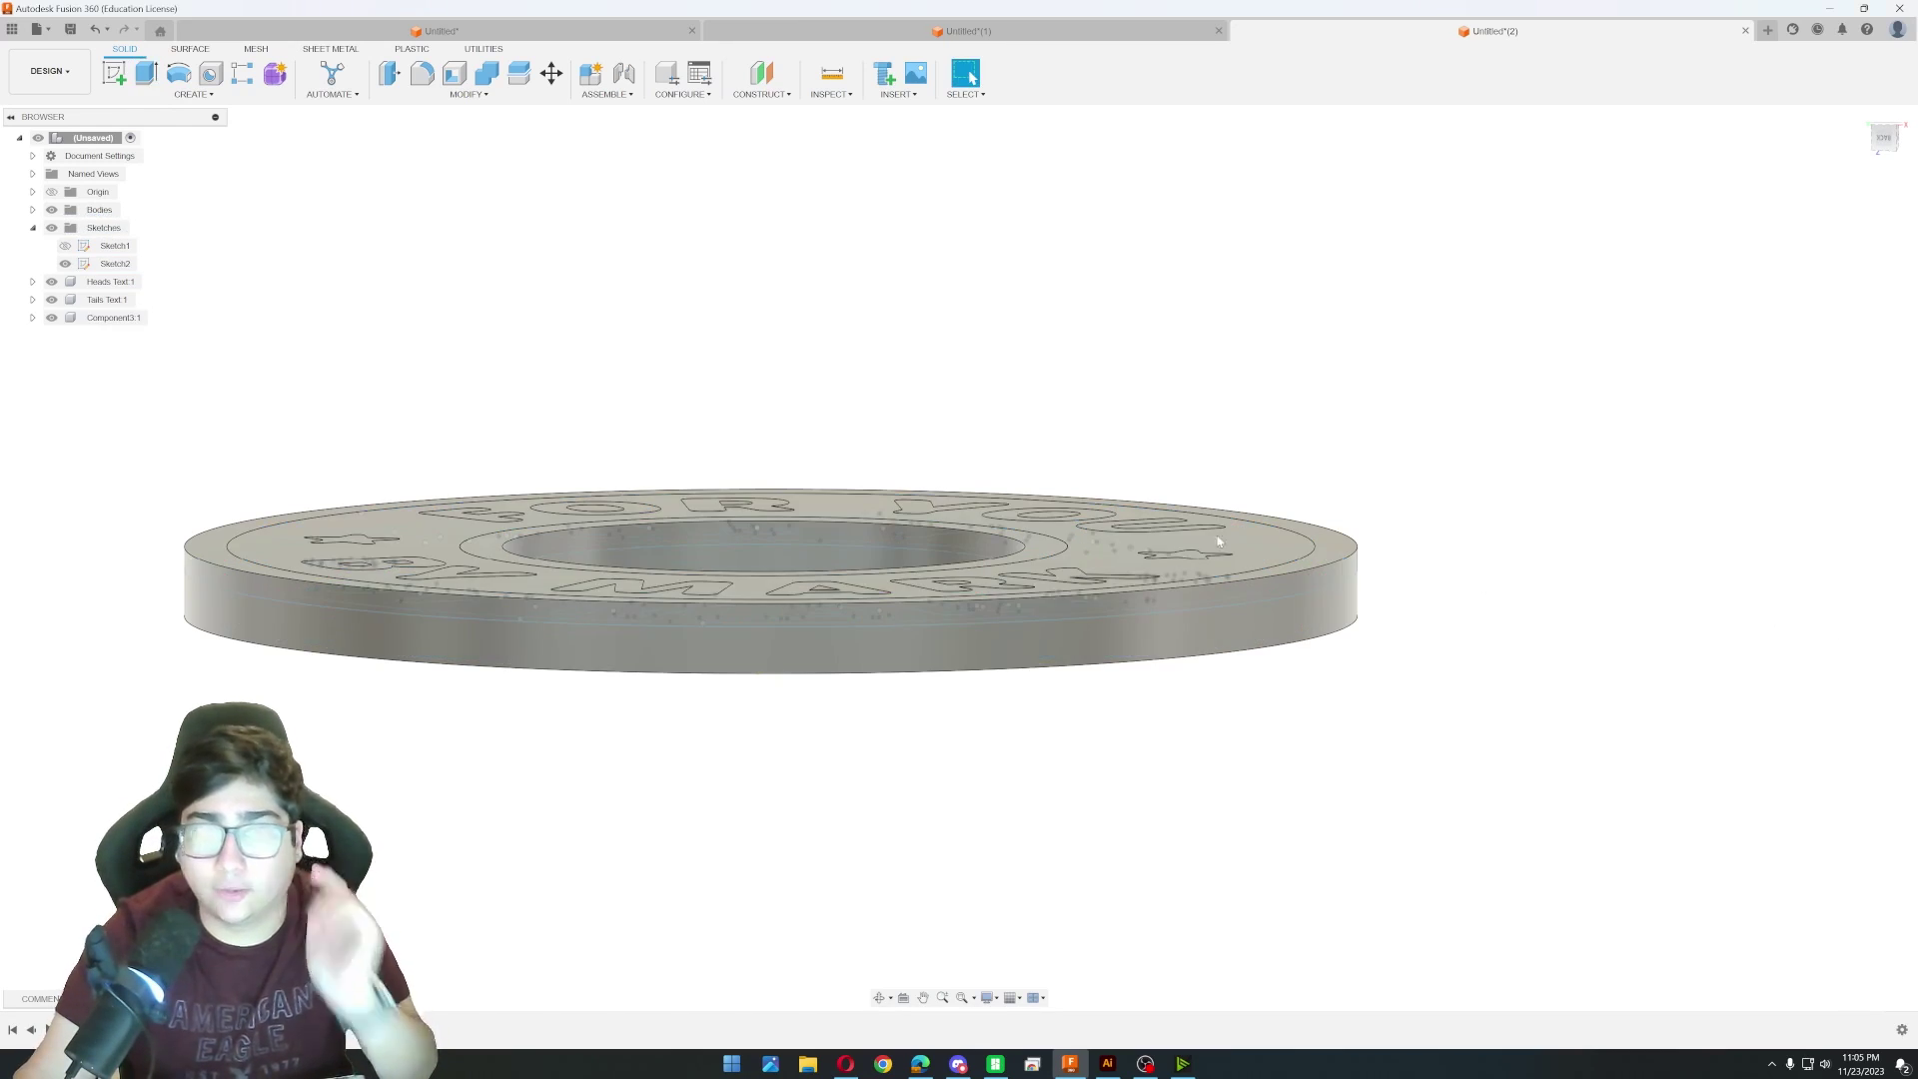
left_click(96, 319)
Rename the rim component to 'Rings' and orbit to check the ring.
double_click(96, 318)
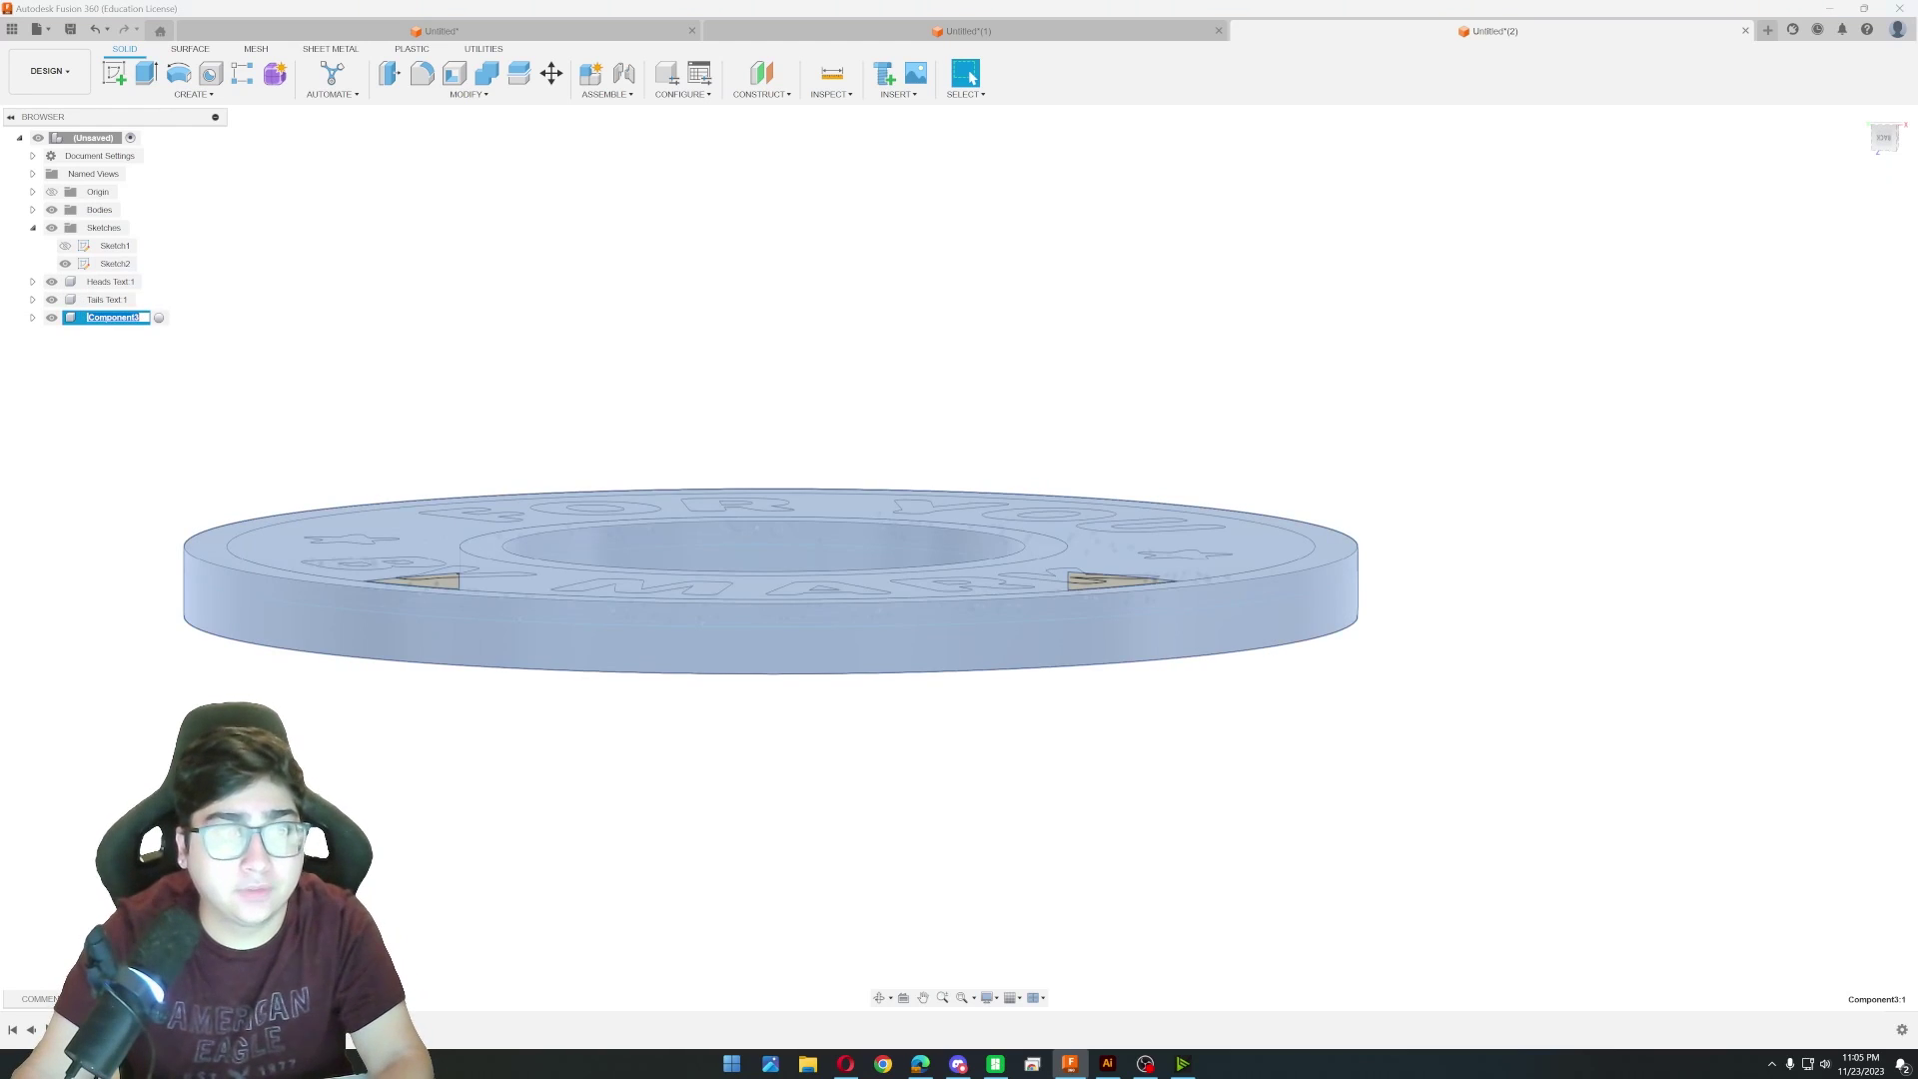
key("BackSpace")
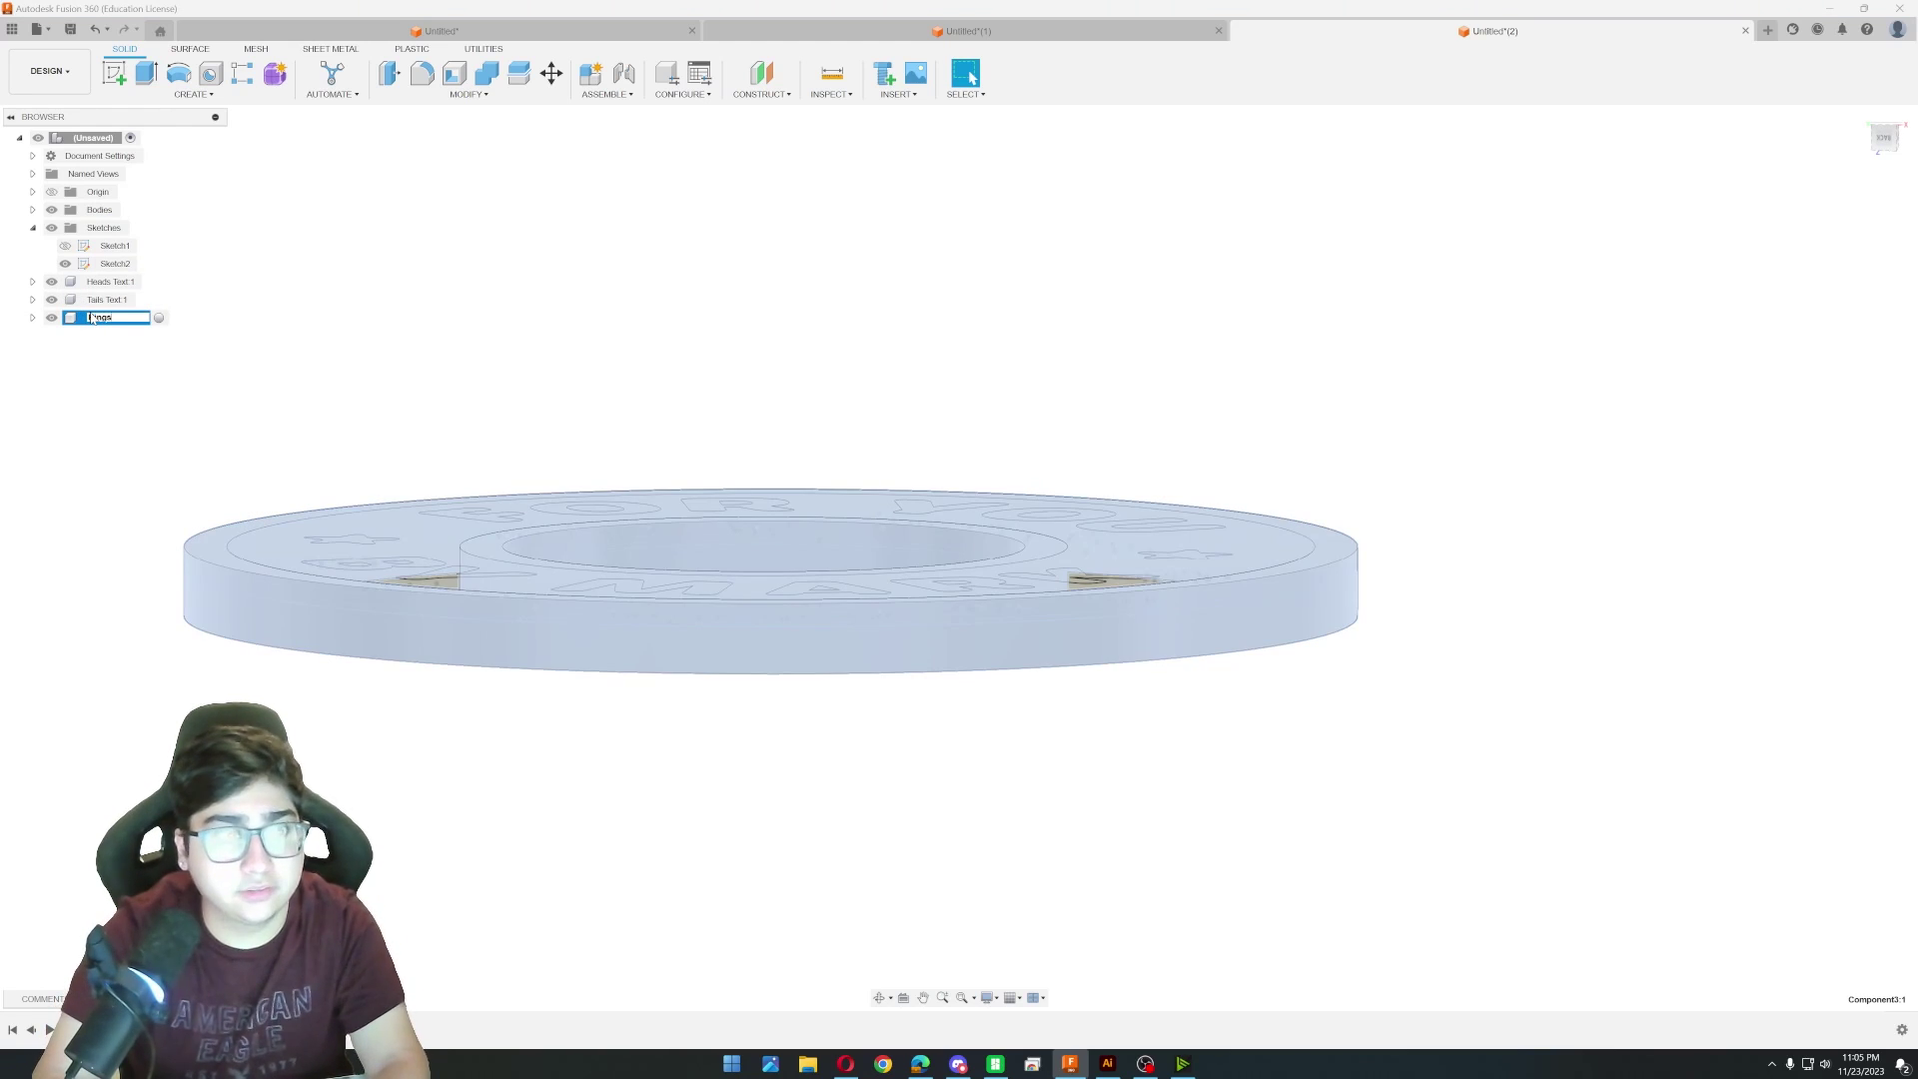
key("Return")
left_click(420, 386)
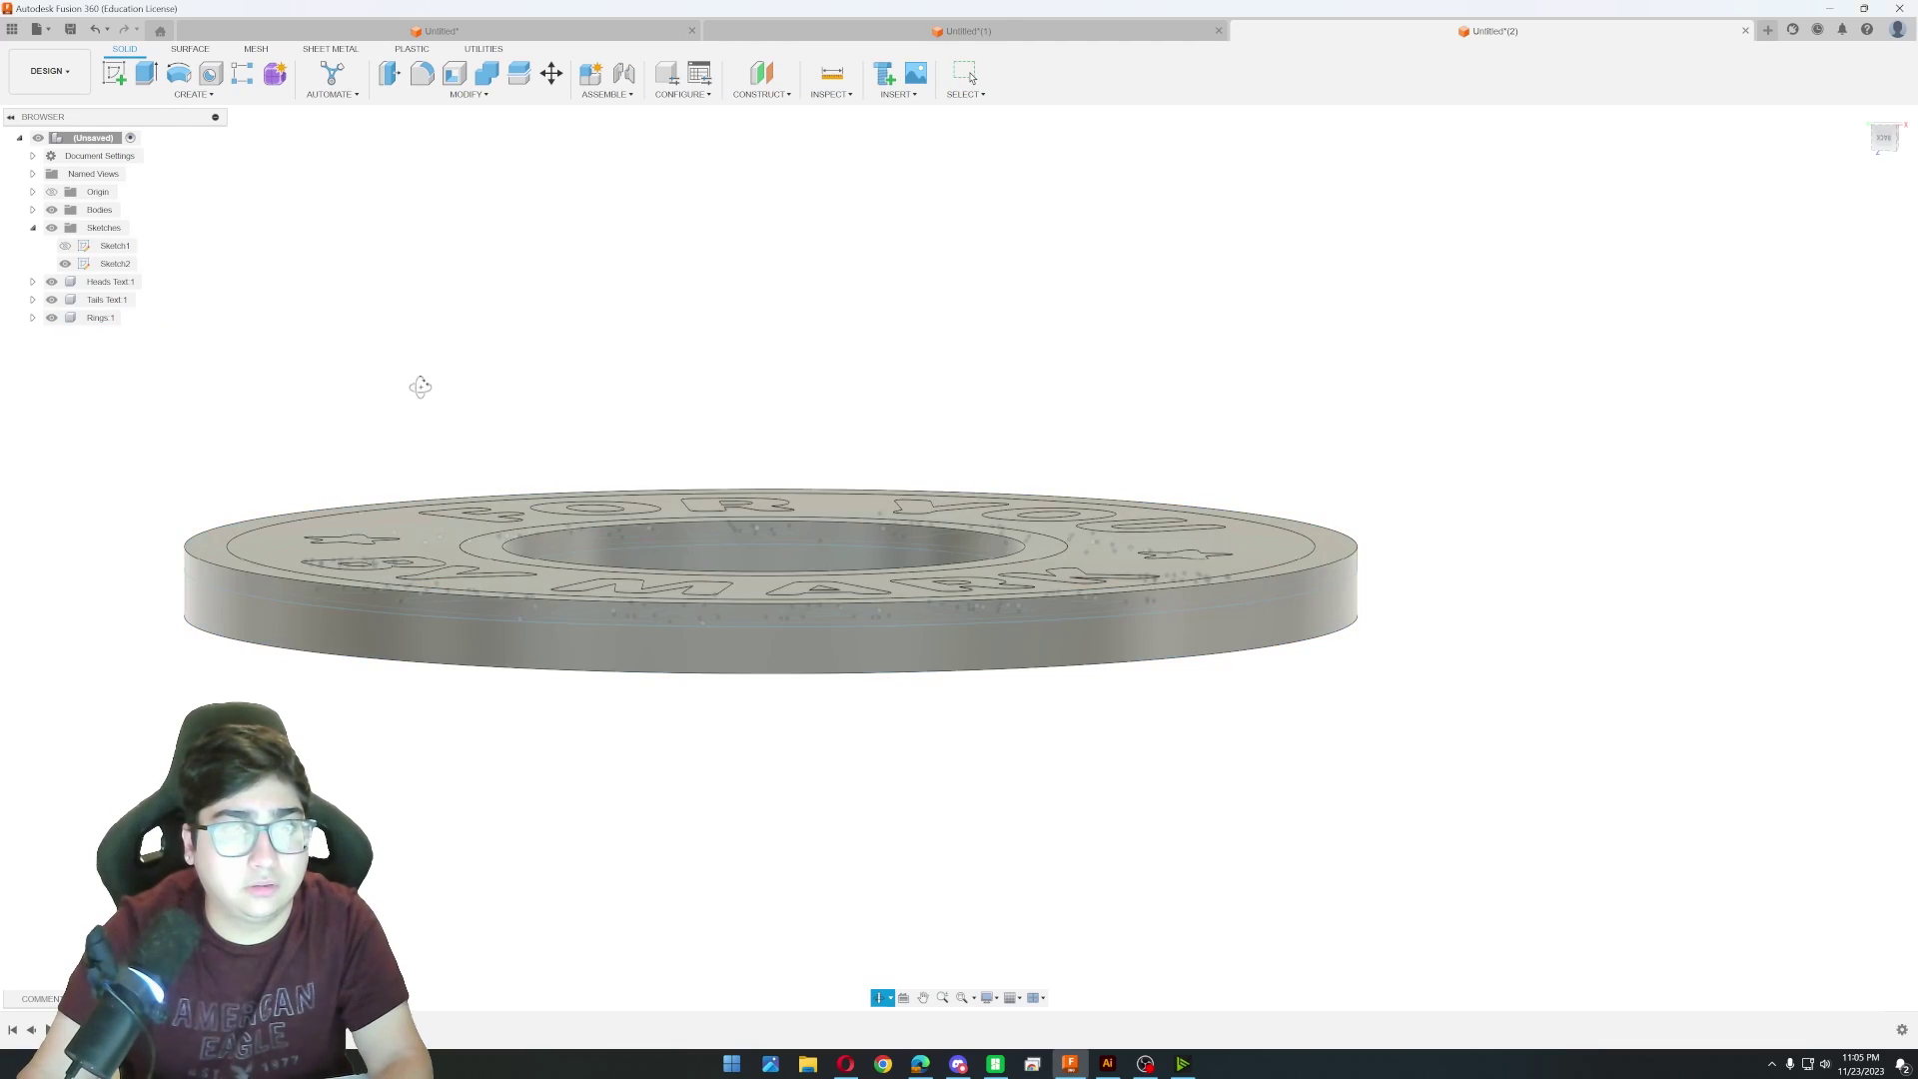
middle_click_drag(420, 386, 421, 438, "shift")
scroll(422, 437, "up", 3)
scroll(422, 438, "down", 5)
middle_click_drag(672, 556, 729, 679, "shift")
middle_click_drag(484, 792, 551, 478, "shift")
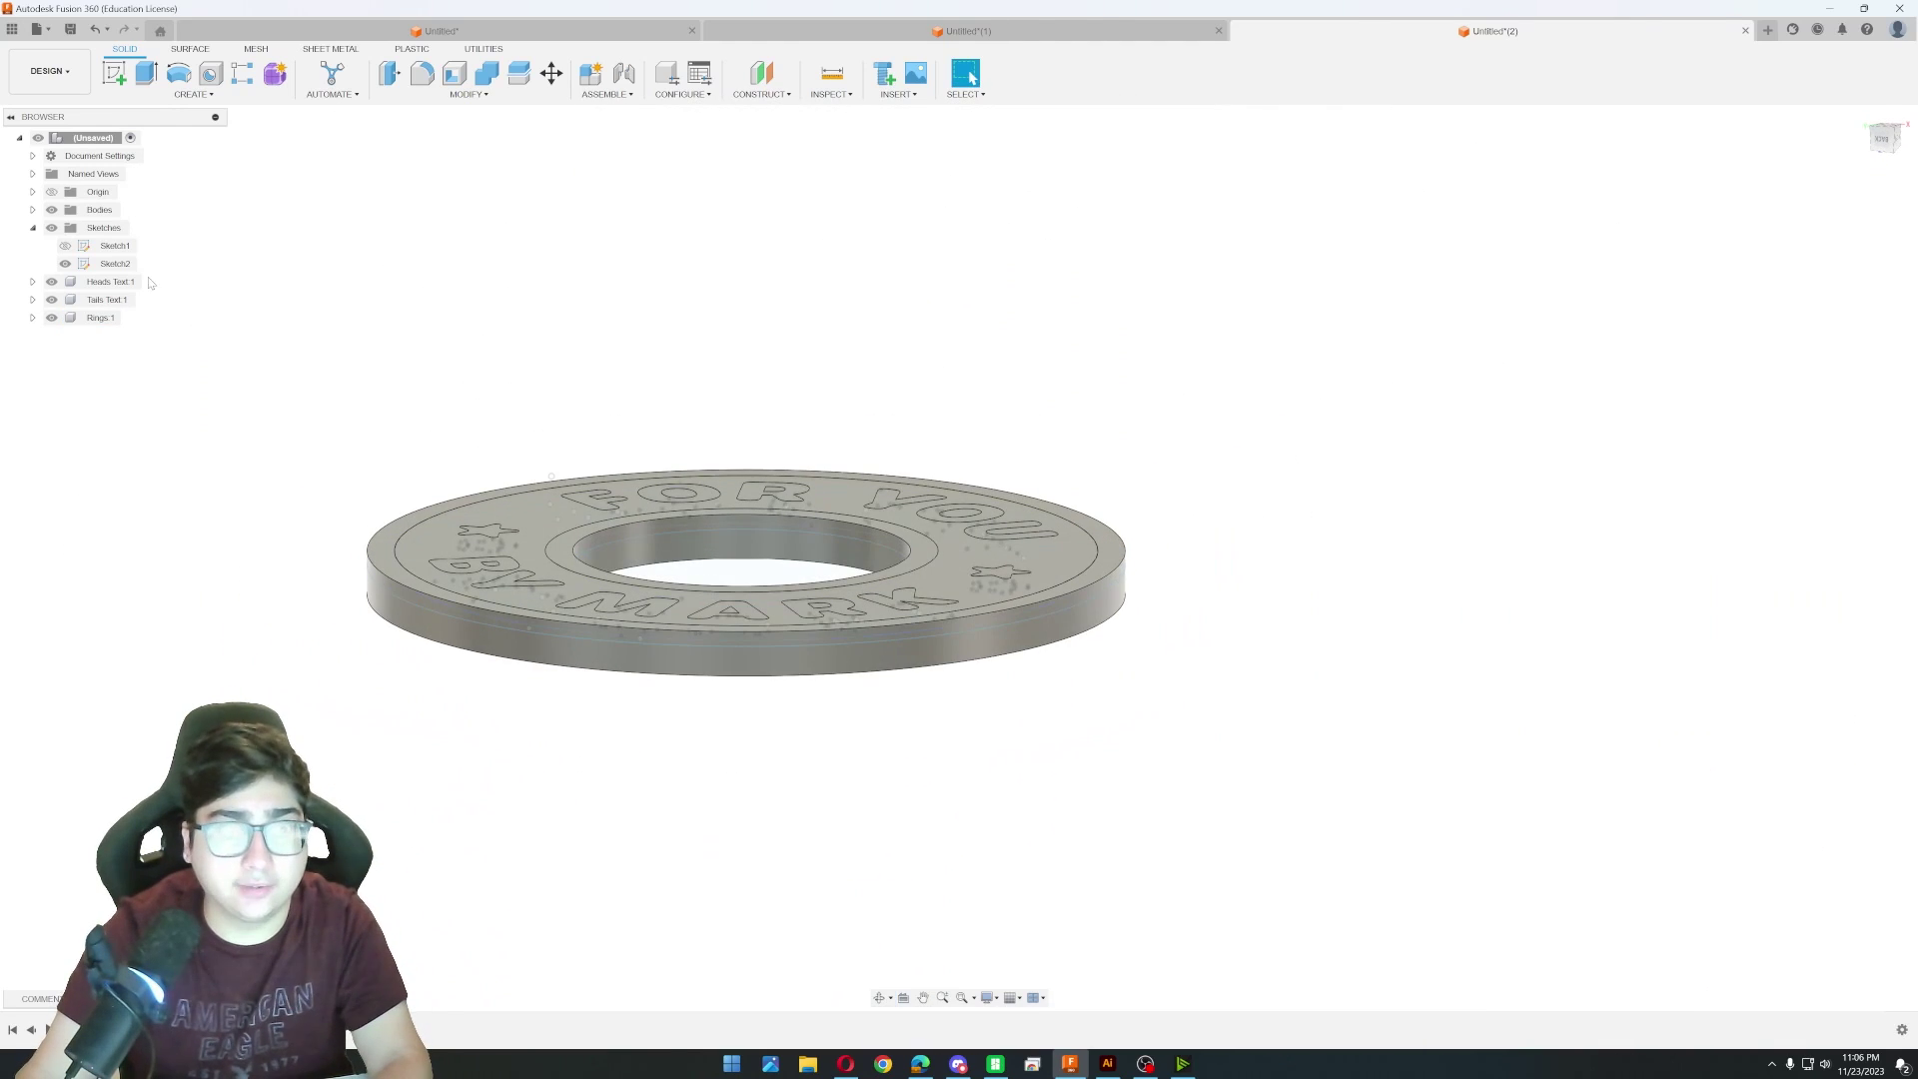
Hide Sketch2 so the FOR YOU BY MARK face shows cleanly.
left_click(65, 263)
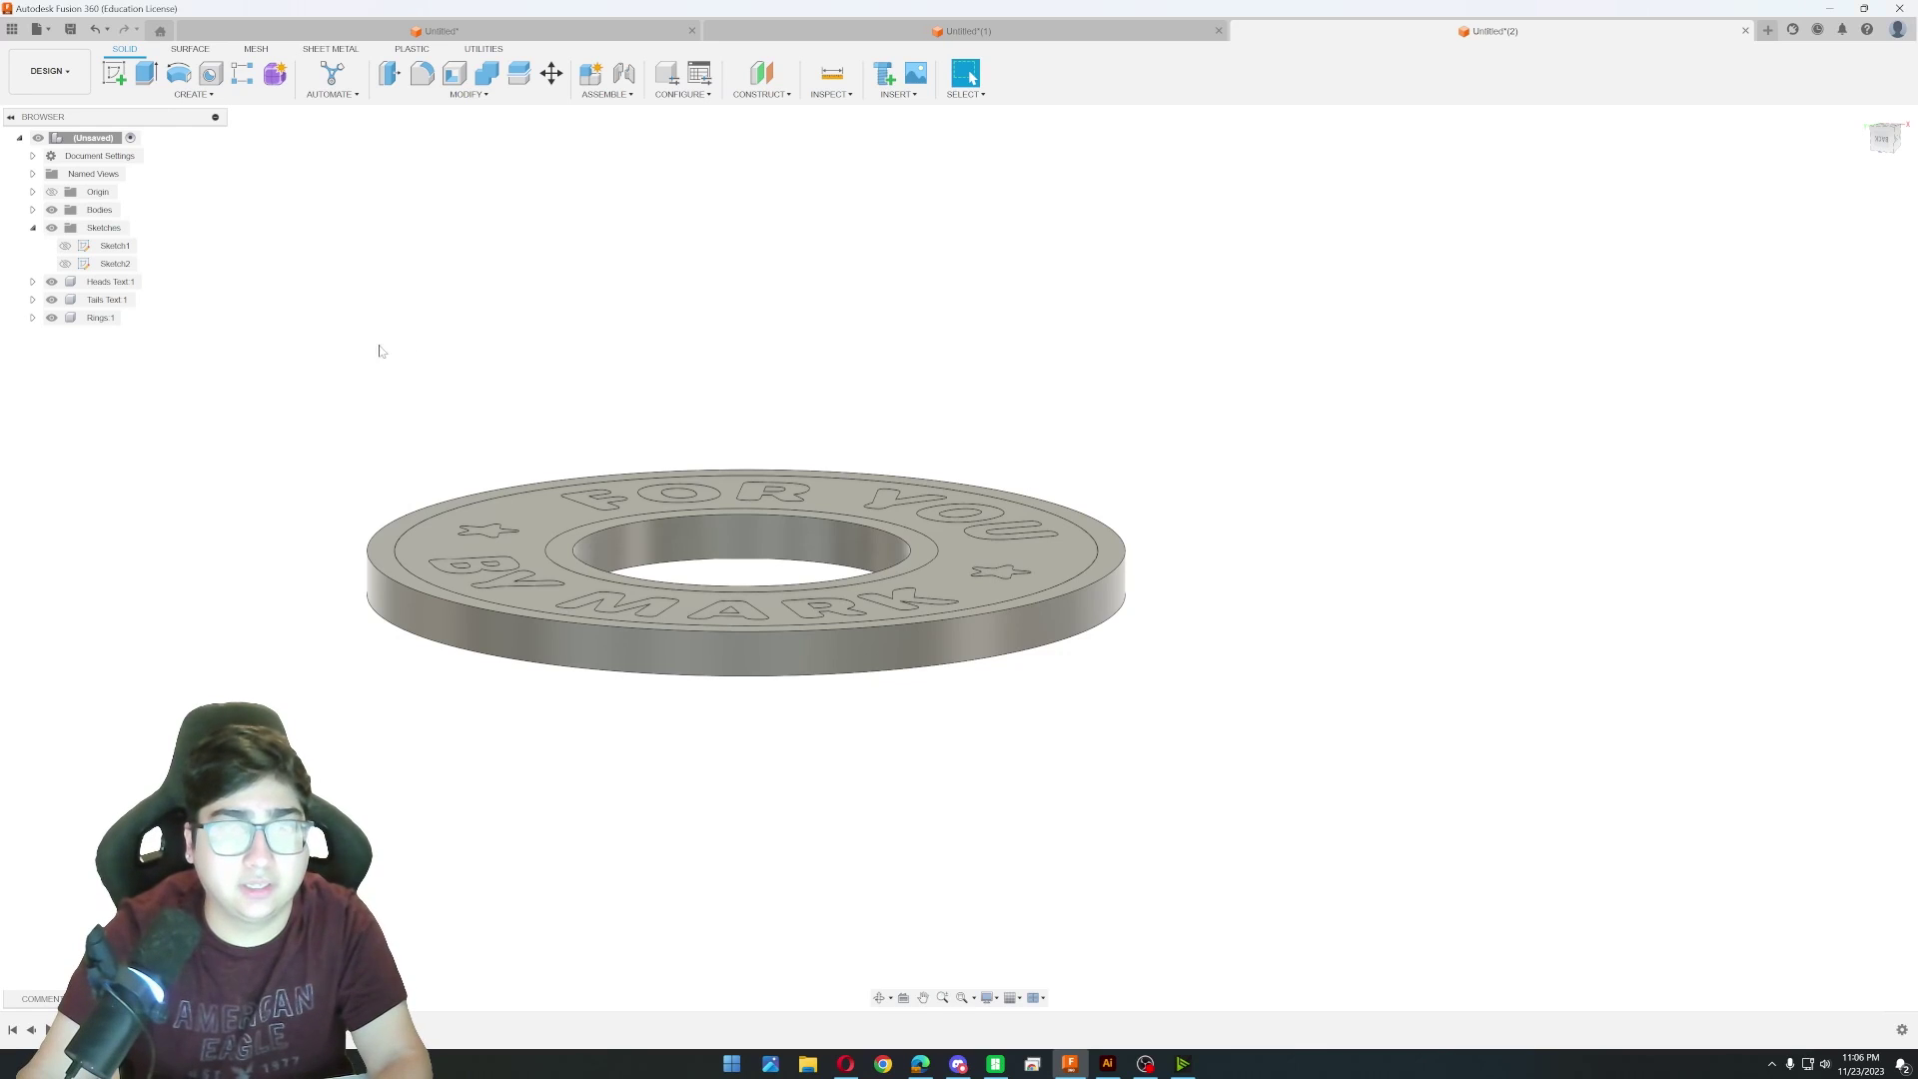
middle_click_drag(396, 350, 410, 390, "shift")
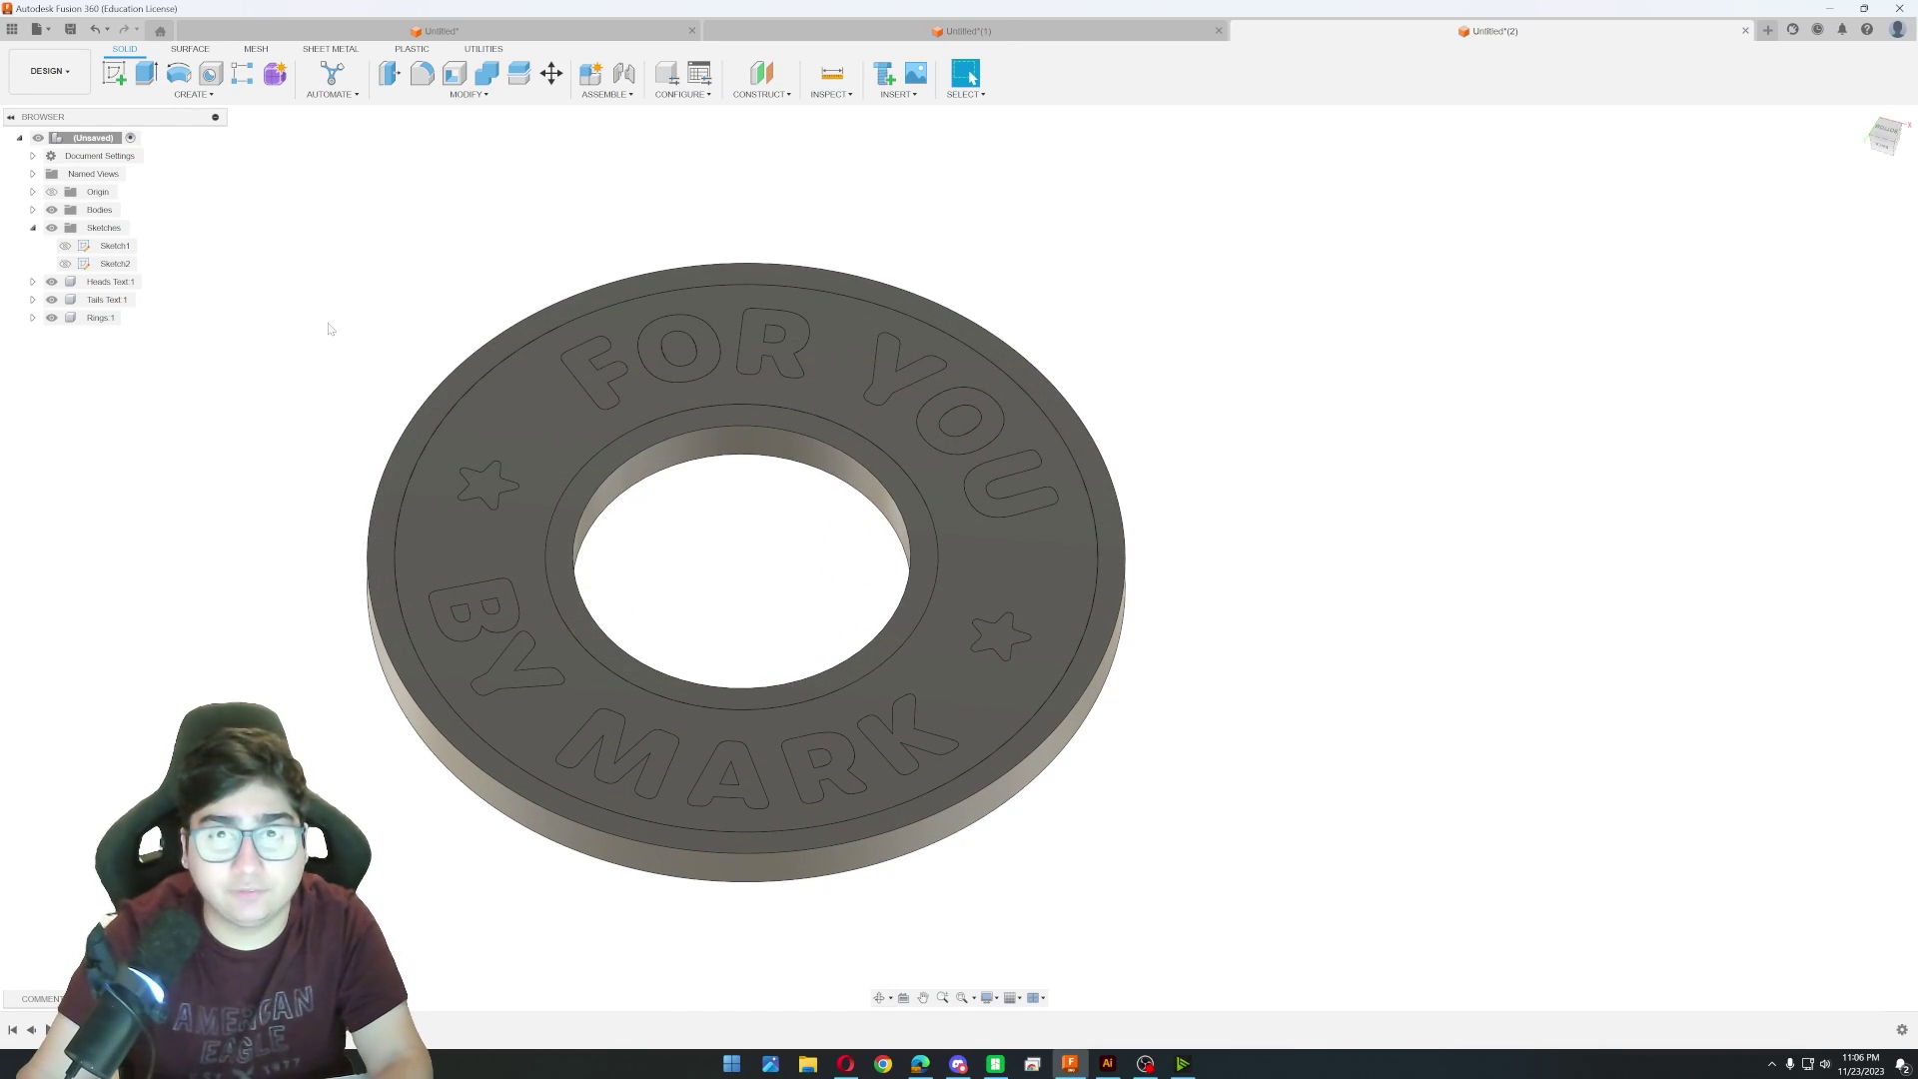
left_click(72, 284)
Apply glossy black paint to Heads Text, Tails Text and the Rings component.
right_click(72, 288)
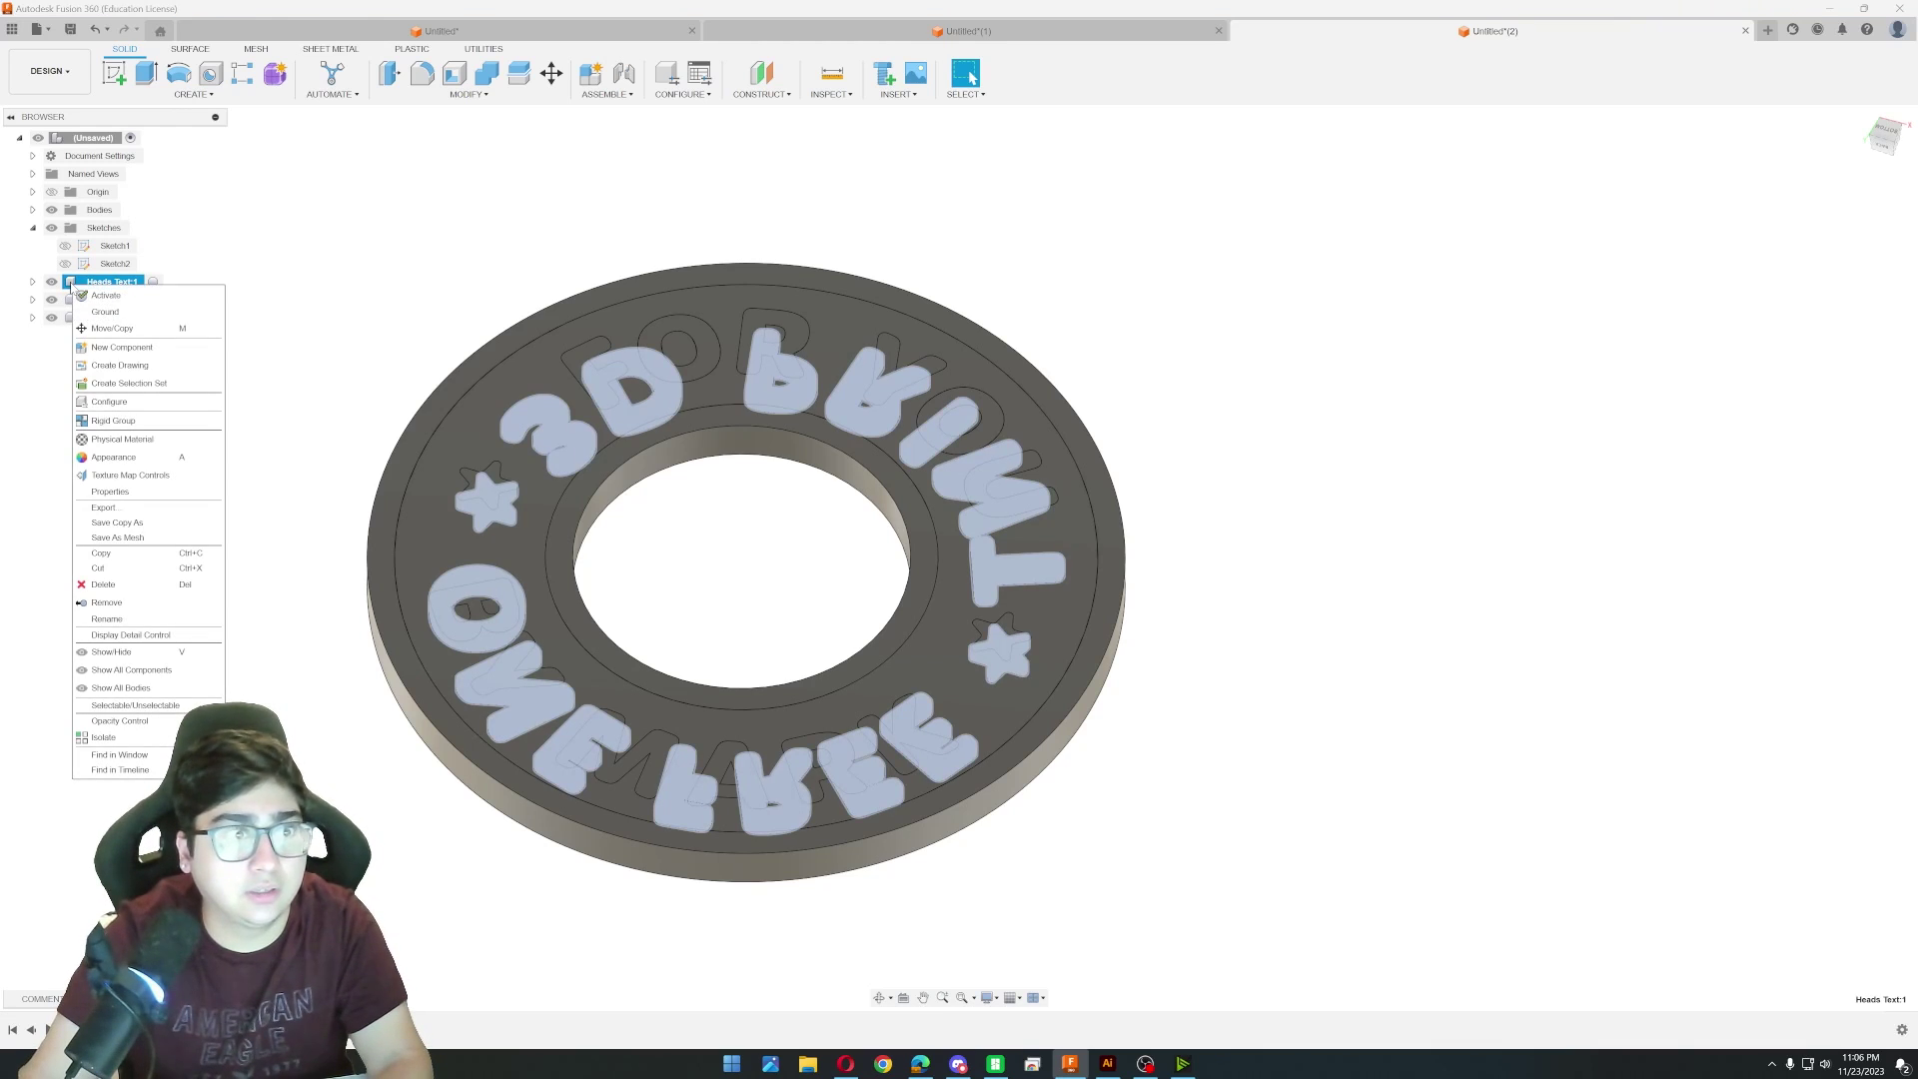
left_click(101, 467)
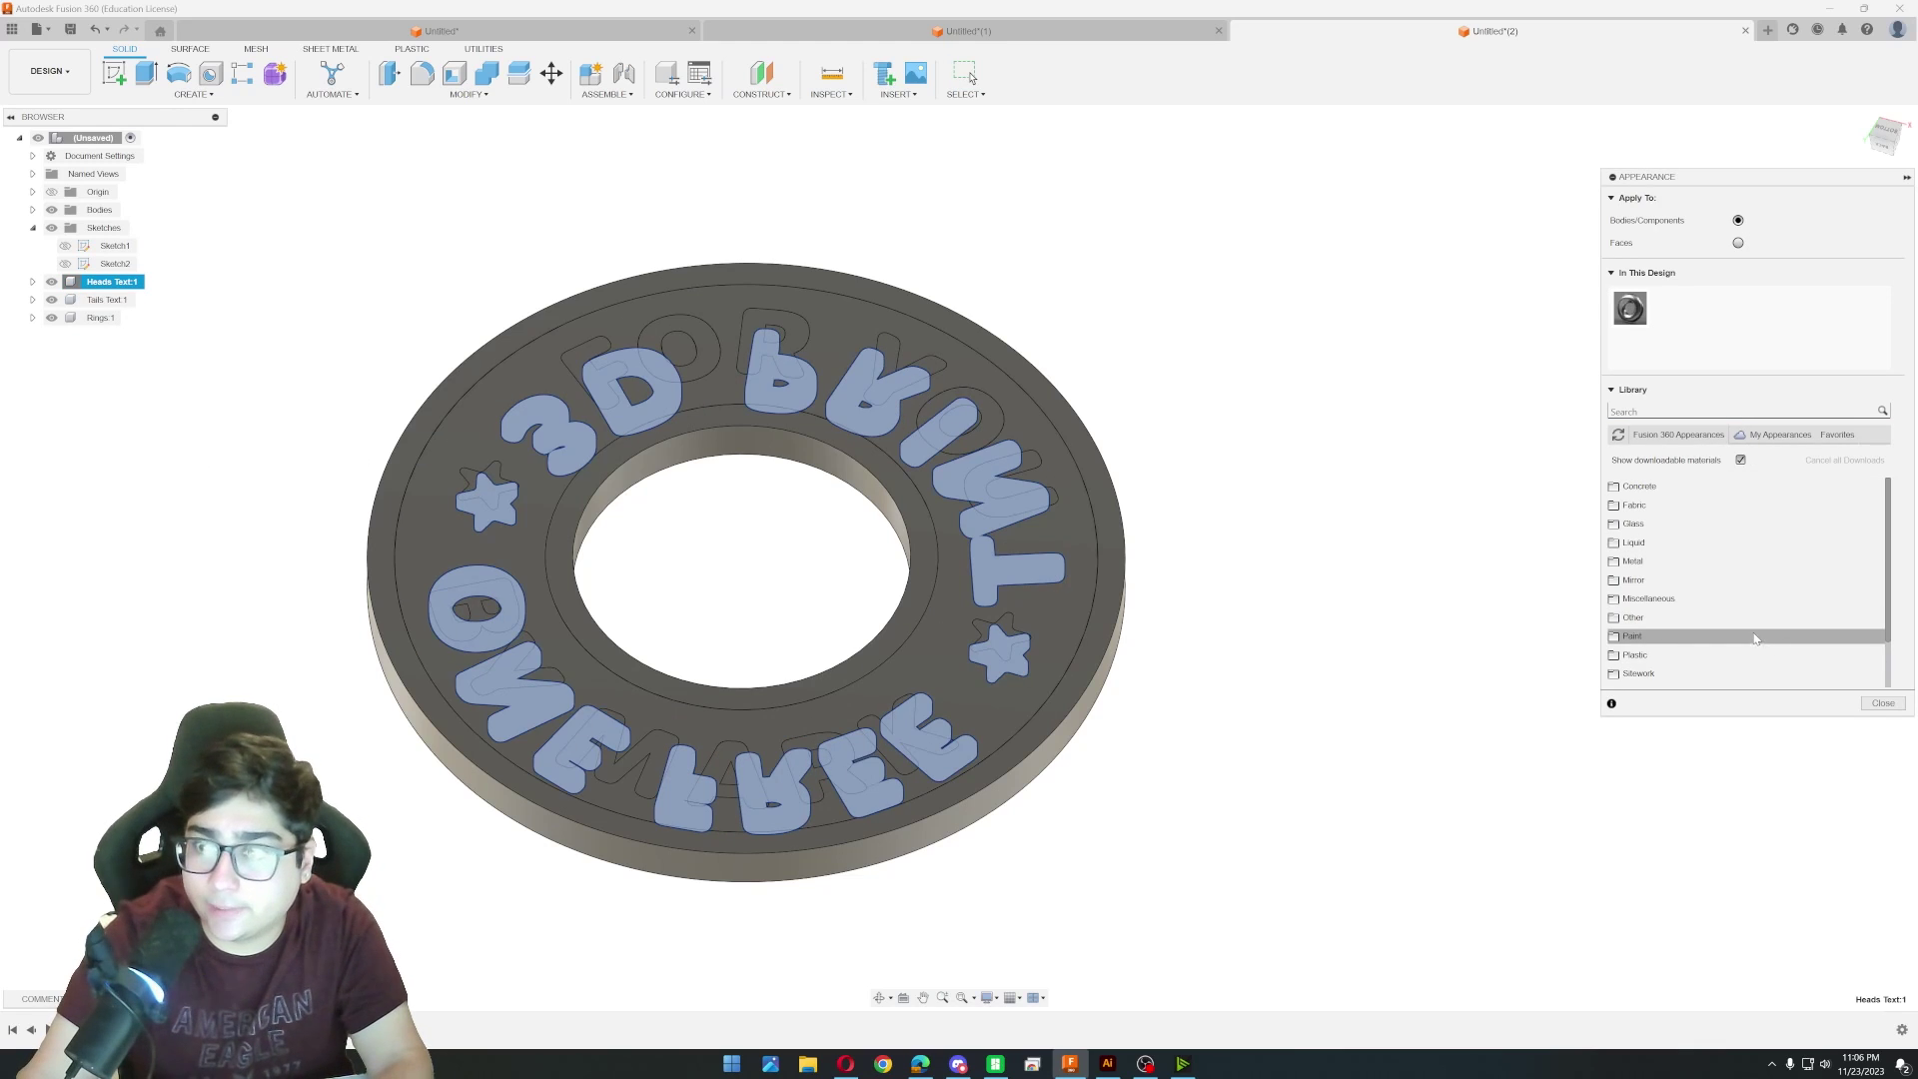
left_click(1712, 638)
left_click(1647, 655)
scroll(1663, 560, "down", 3)
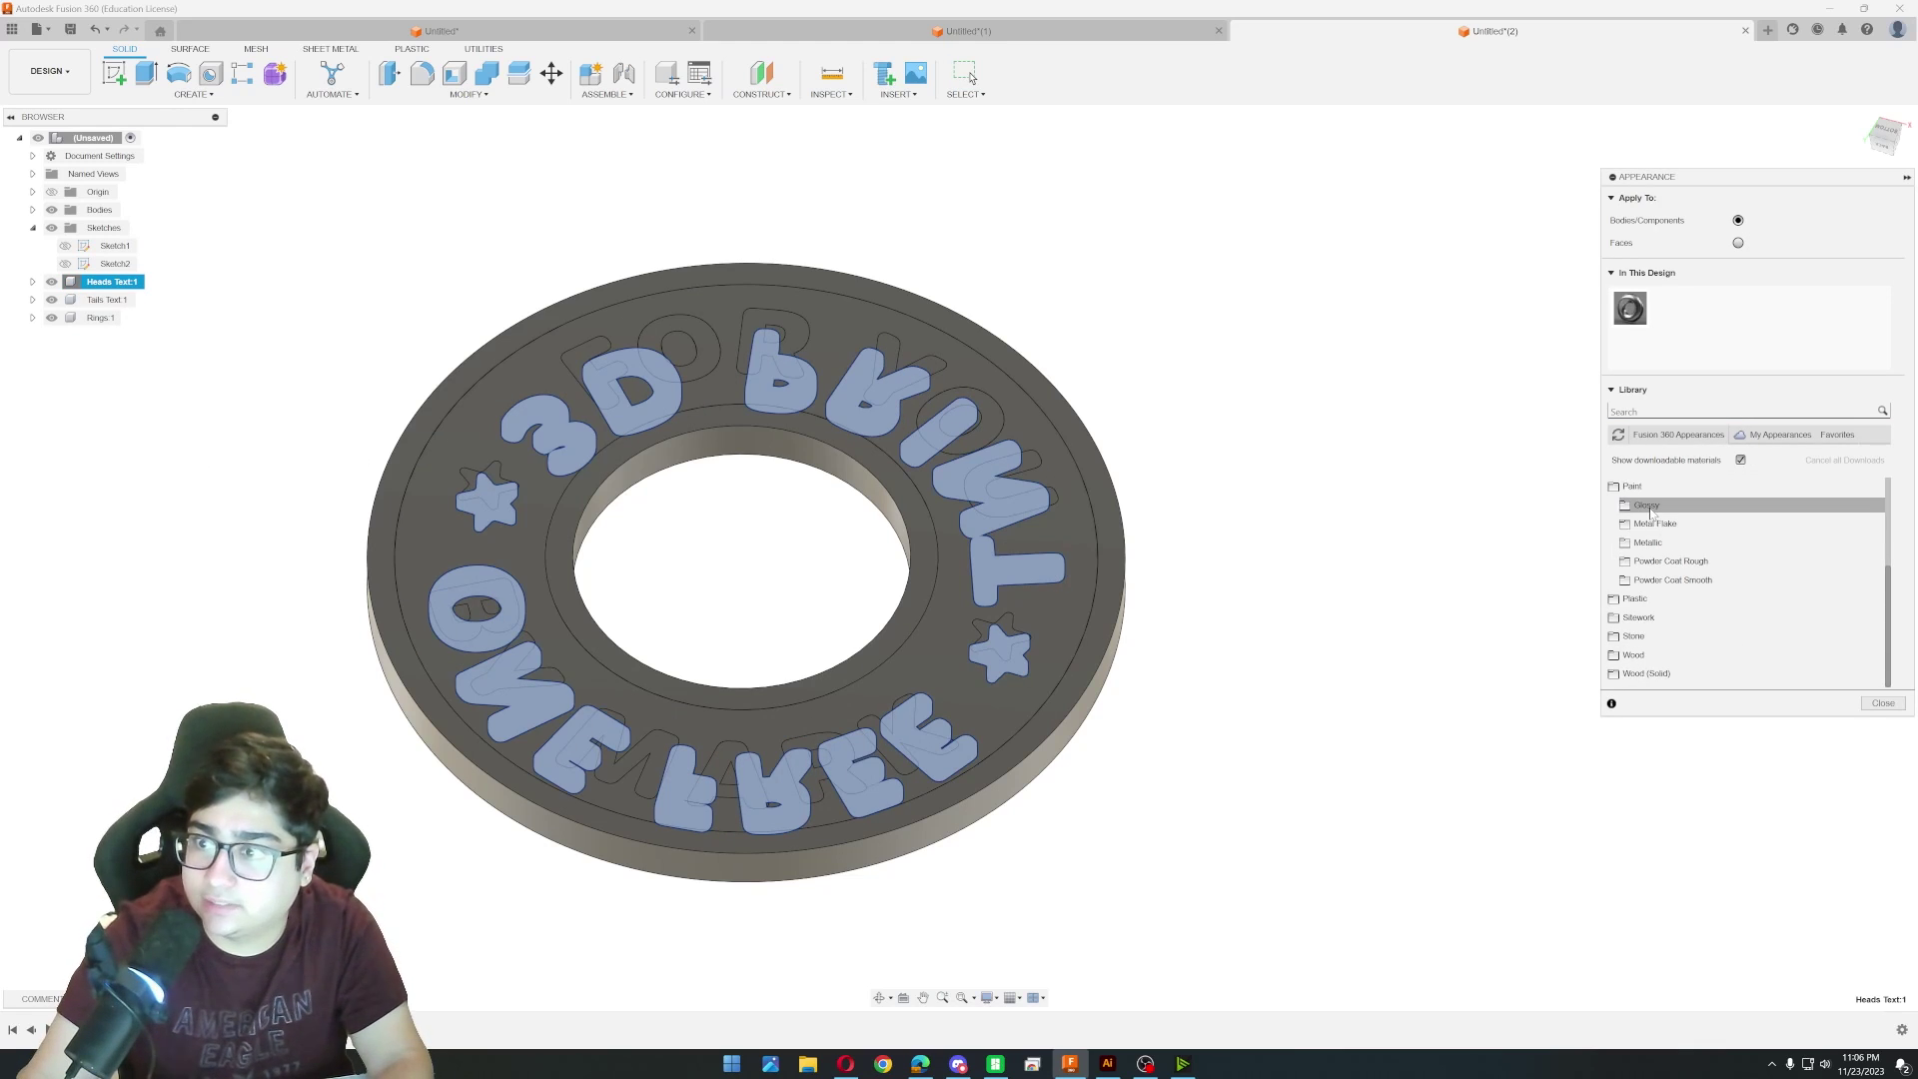
left_click_drag(1662, 530, 128, 283)
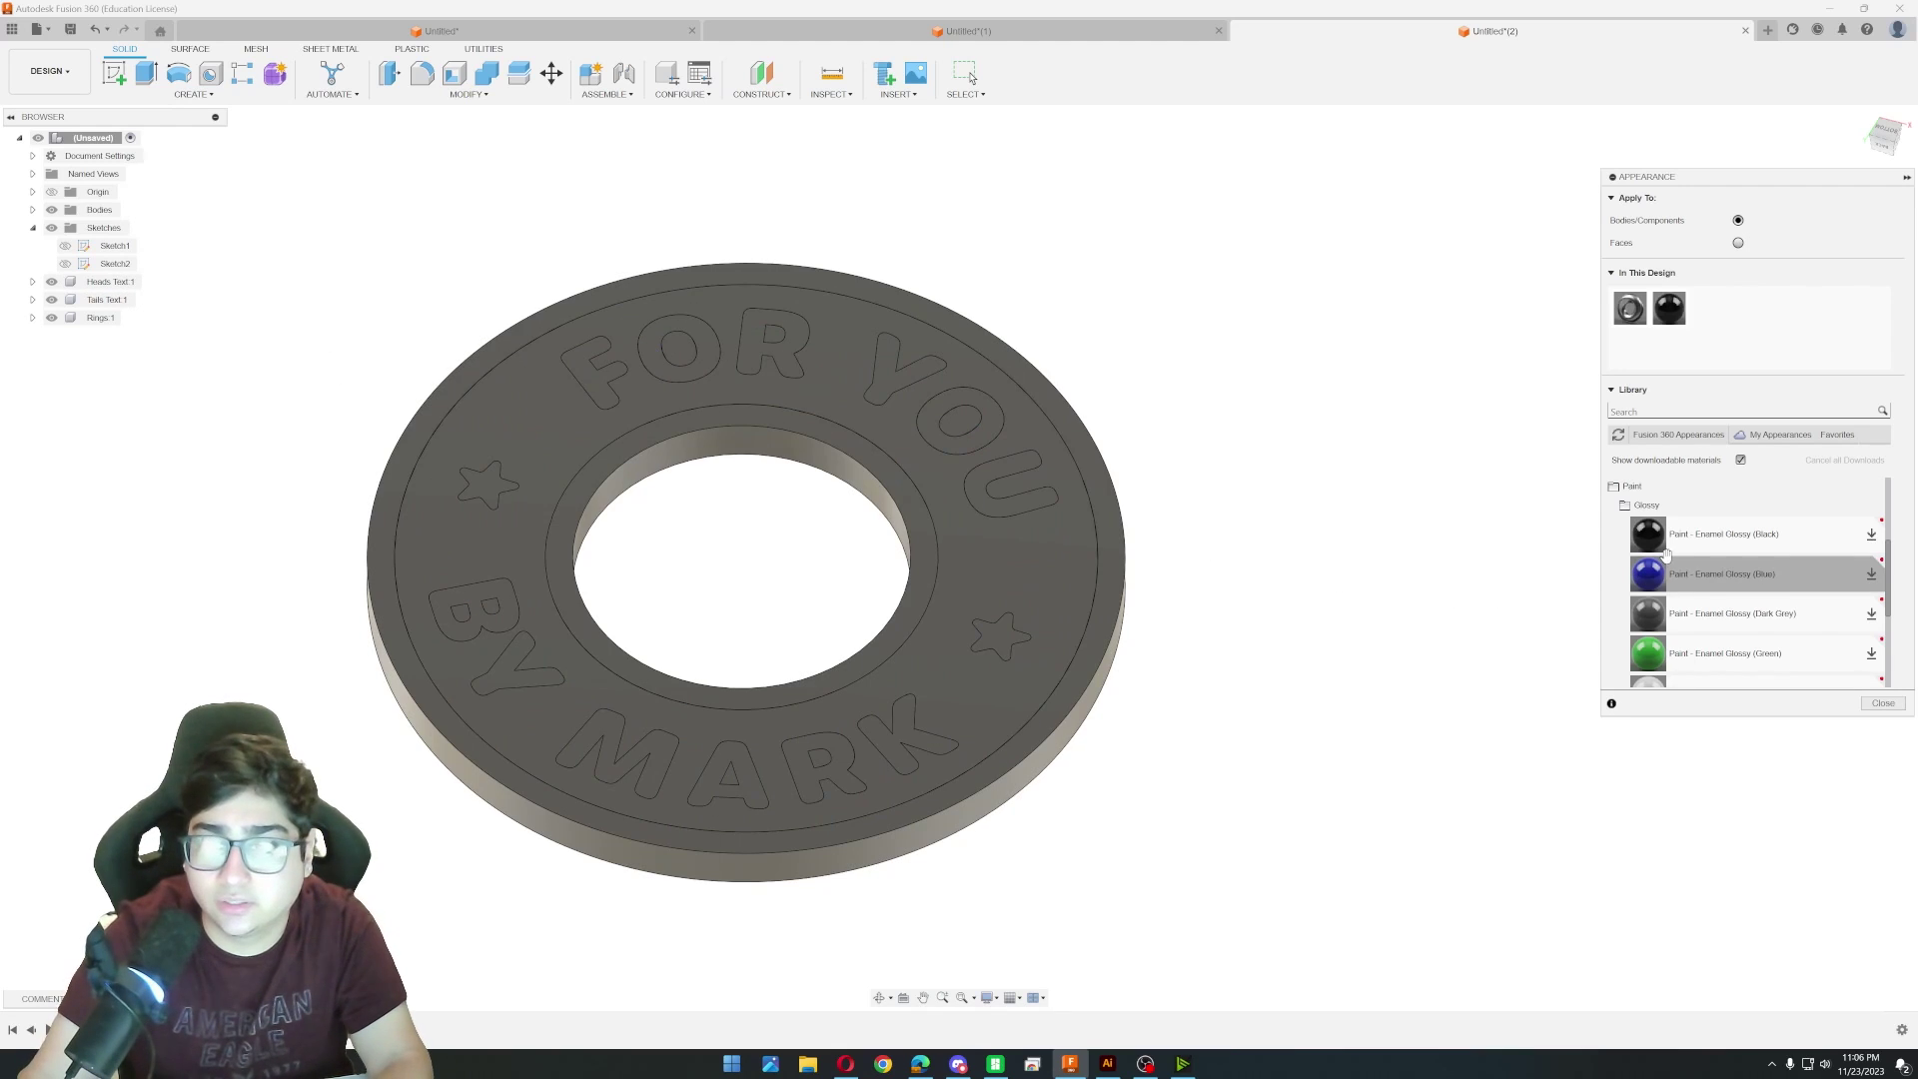
mouse_move(1654, 533)
left_mouse_down()
mouse_move(1566, 549)
mouse_move(102, 298)
left_mouse_up()
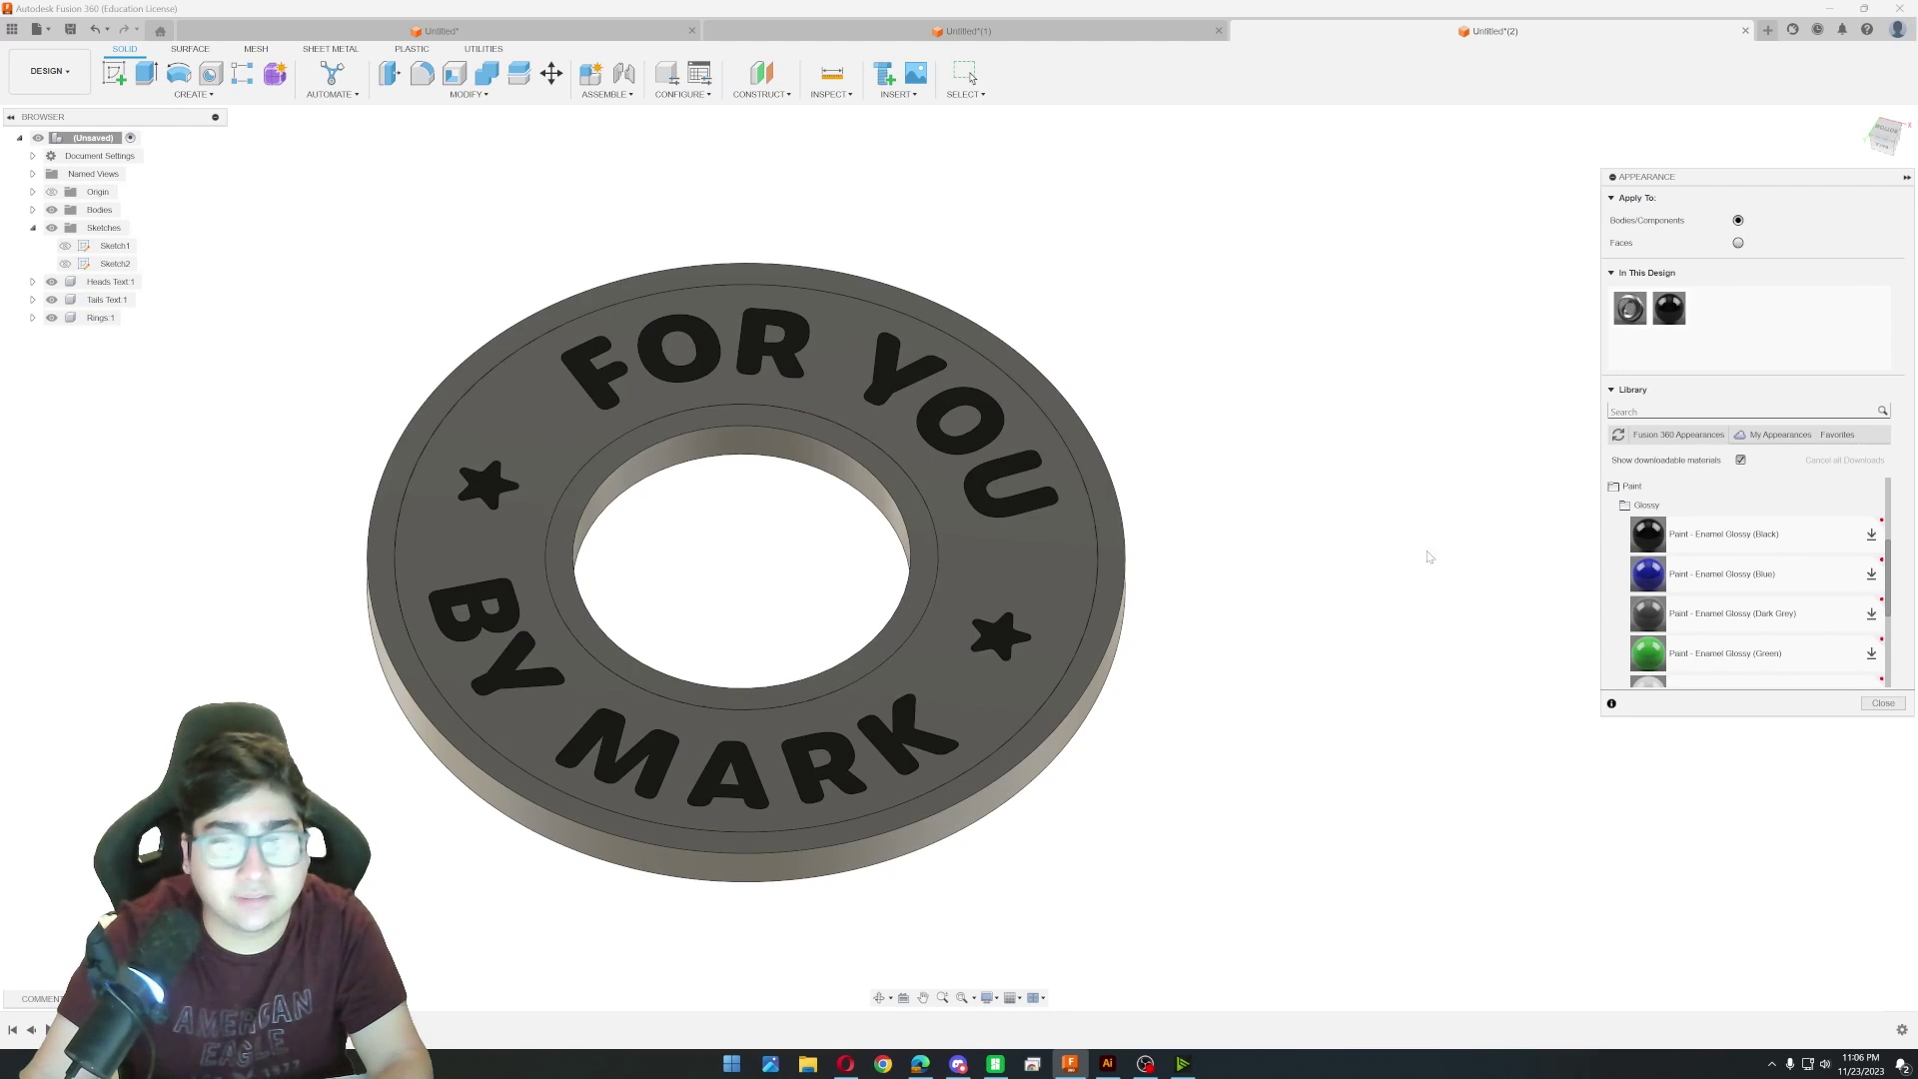
mouse_move(1647, 545)
left_mouse_down()
mouse_move(569, 415)
mouse_move(92, 304)
left_mouse_up()
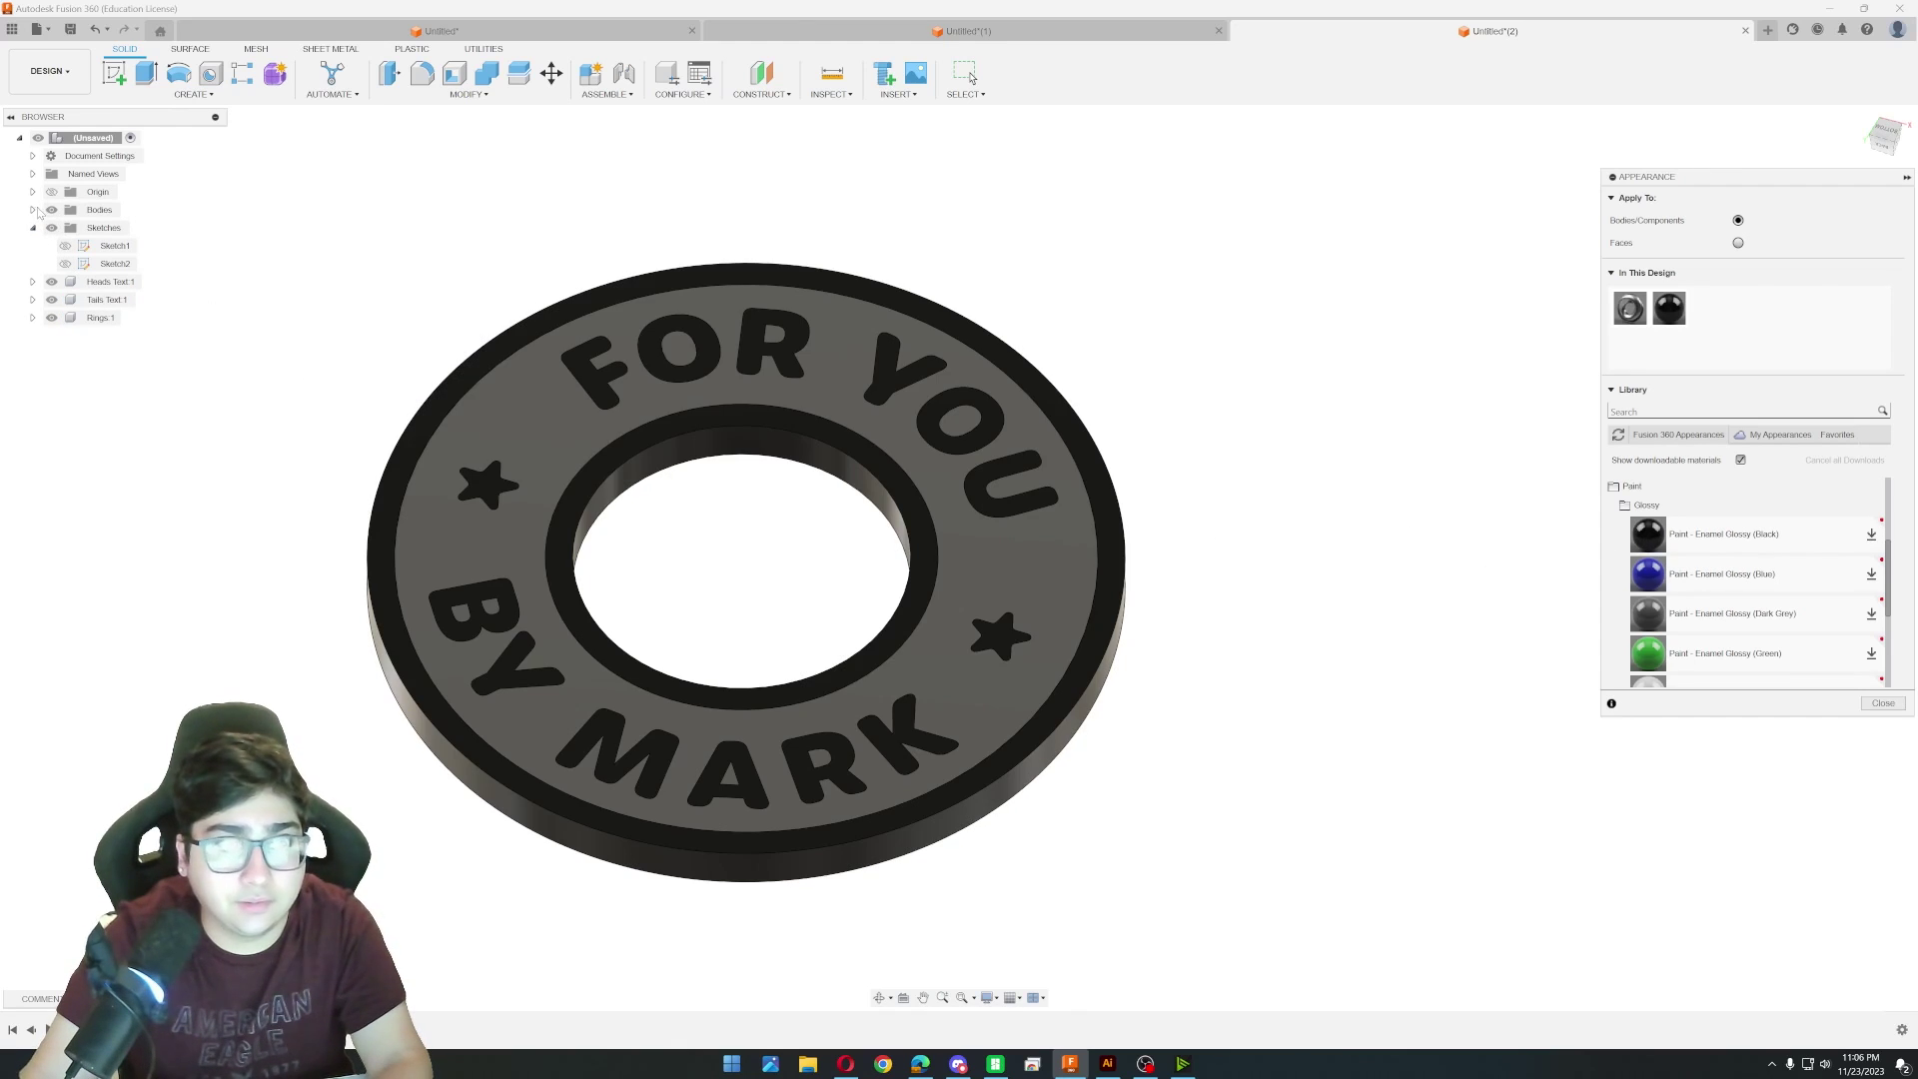
Paint Body1 glossy blue and the Tails Text lettering and stars glossy green.
left_click(33, 209)
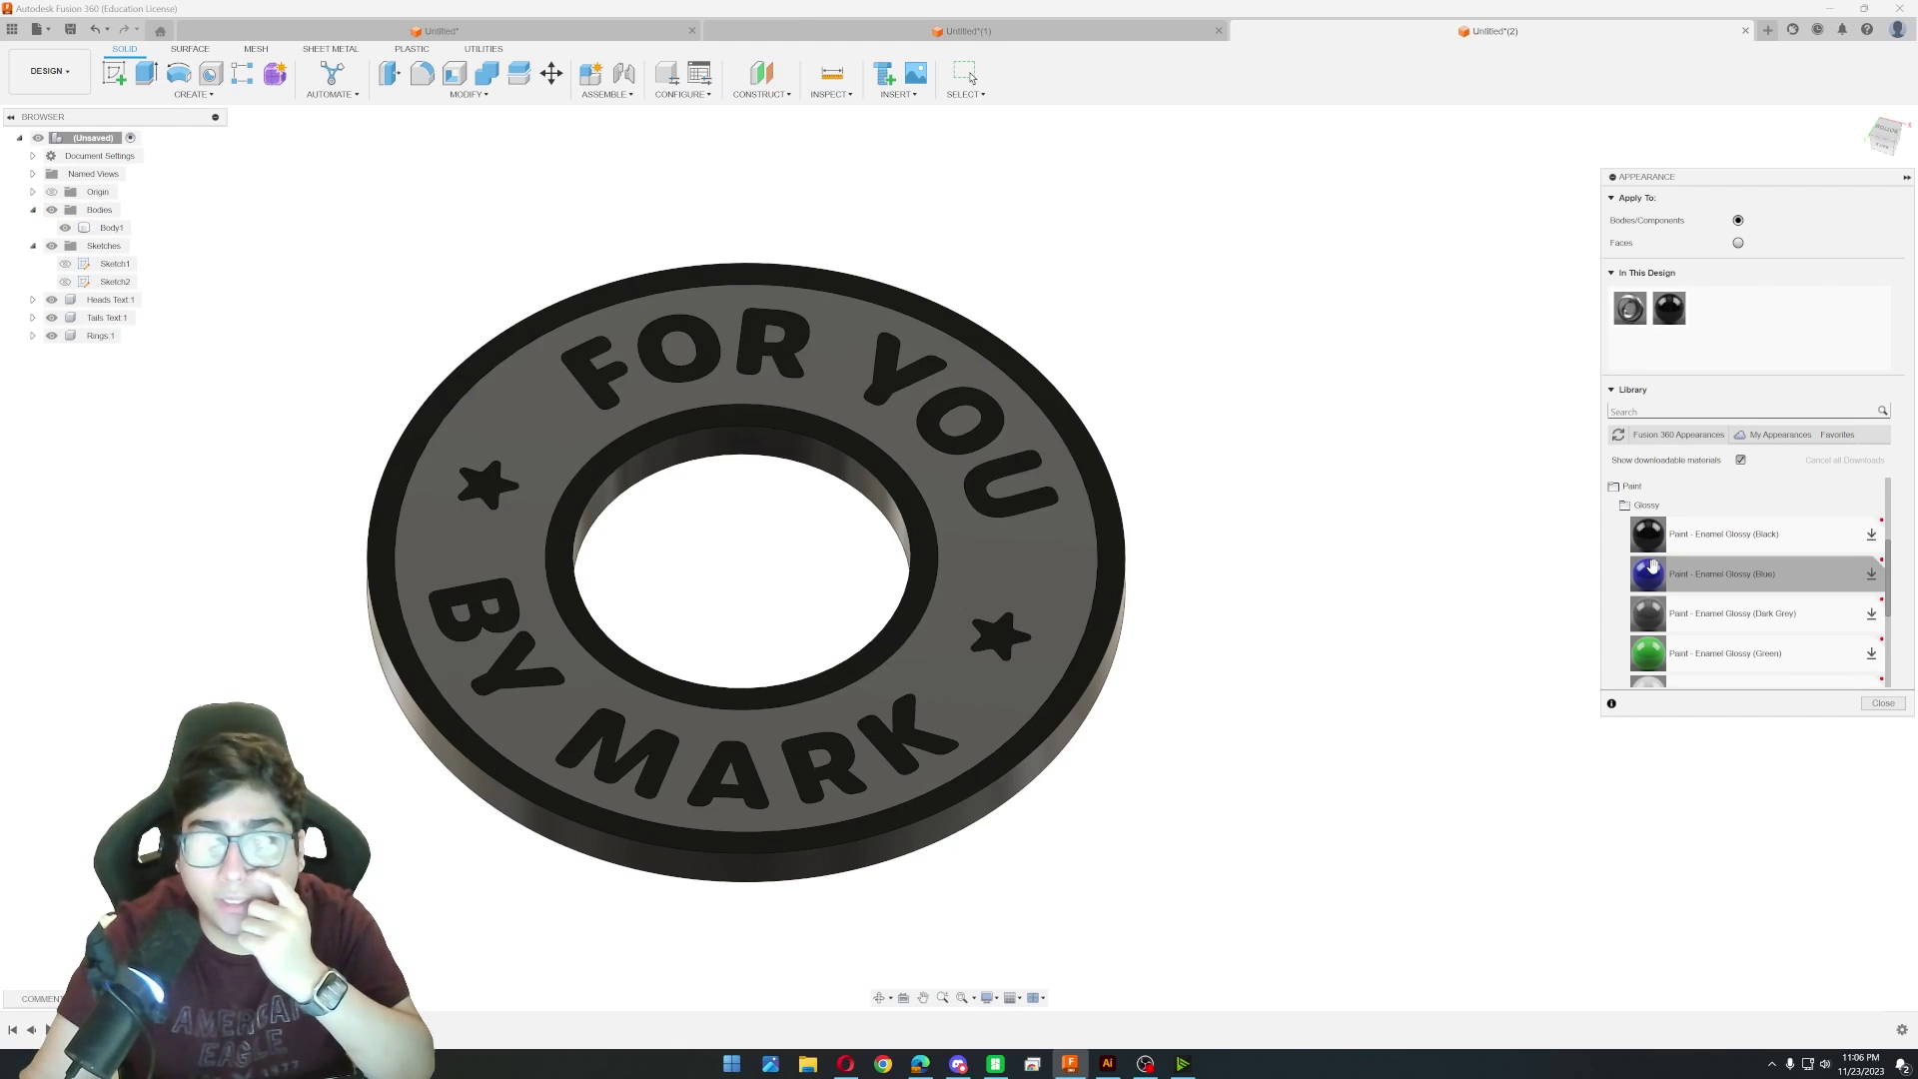
mouse_move(1656, 569)
left_mouse_down()
mouse_move(1289, 522)
mouse_move(166, 205)
mouse_move(112, 230)
left_mouse_up()
middle_click_drag(1119, 340, 1007, 390, "shift")
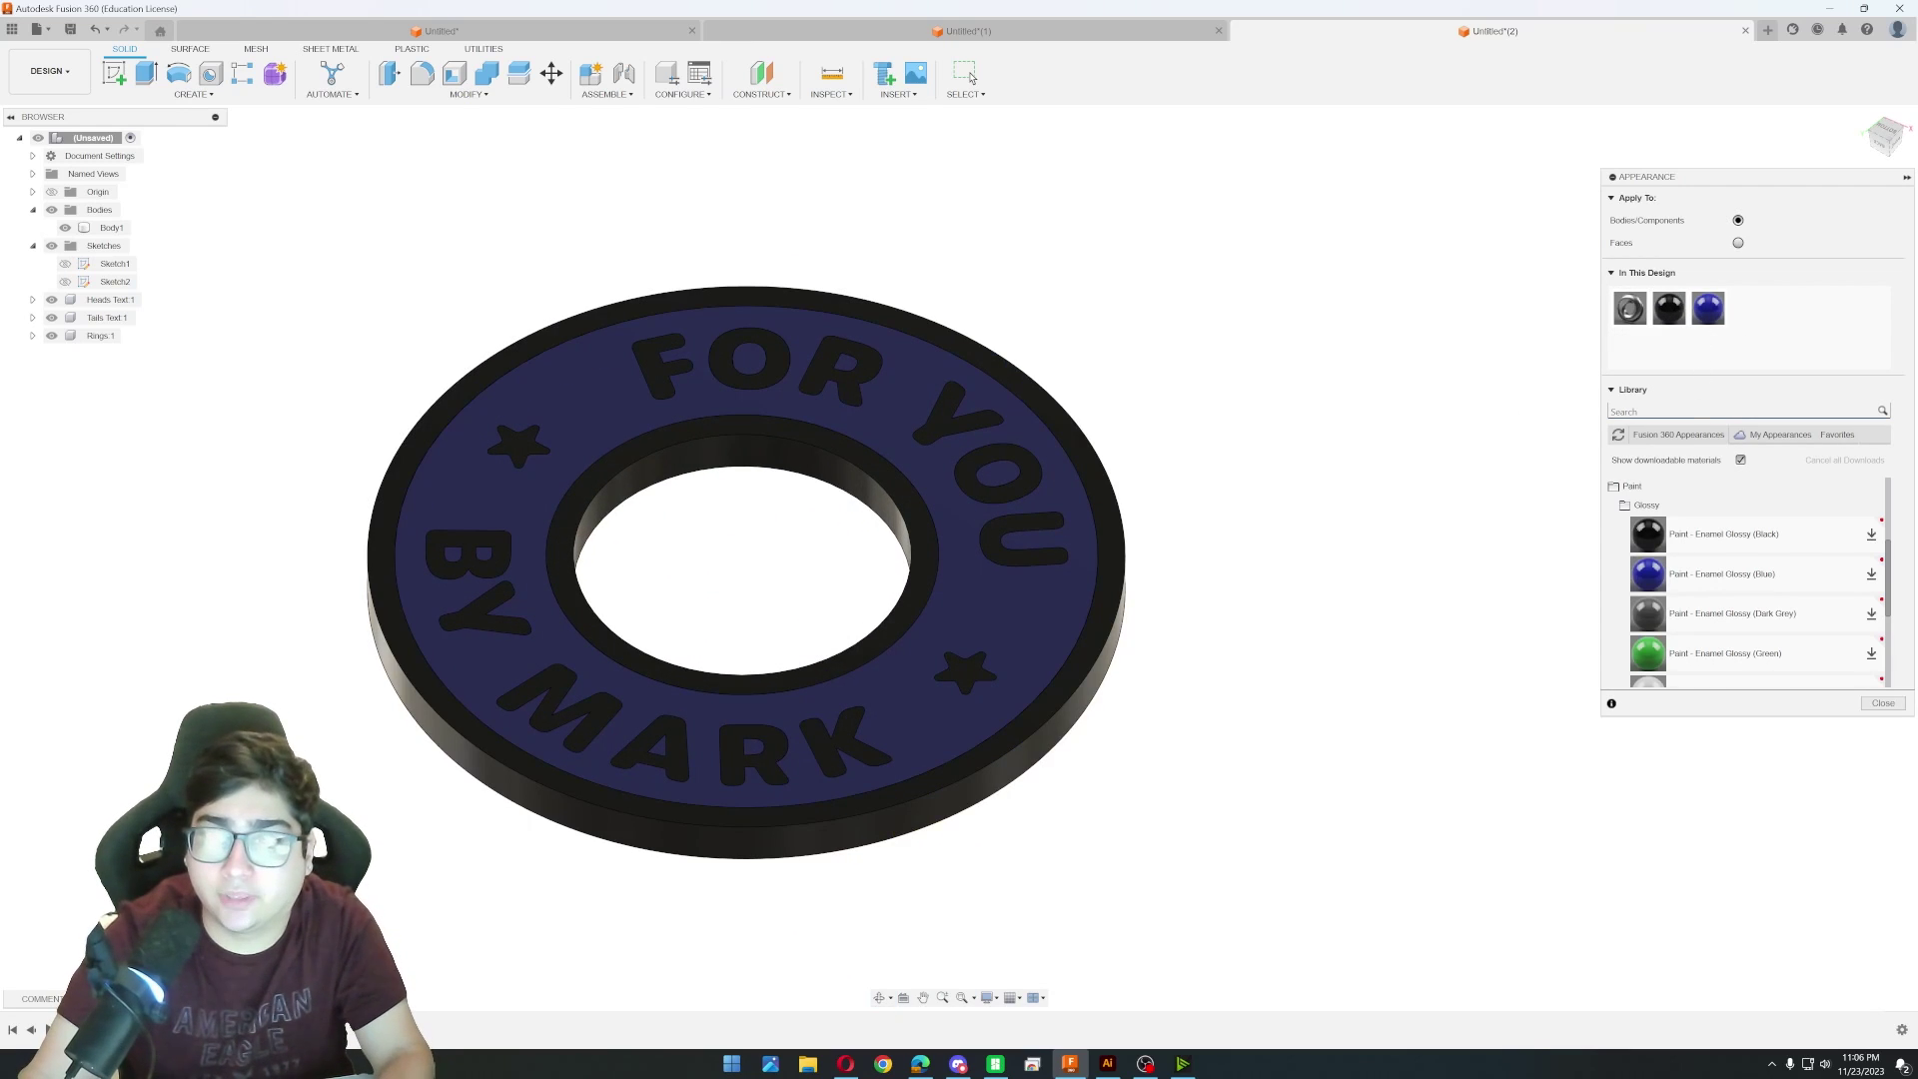
mouse_move(1651, 654)
left_mouse_down()
mouse_move(523, 343)
mouse_move(130, 317)
left_mouse_up()
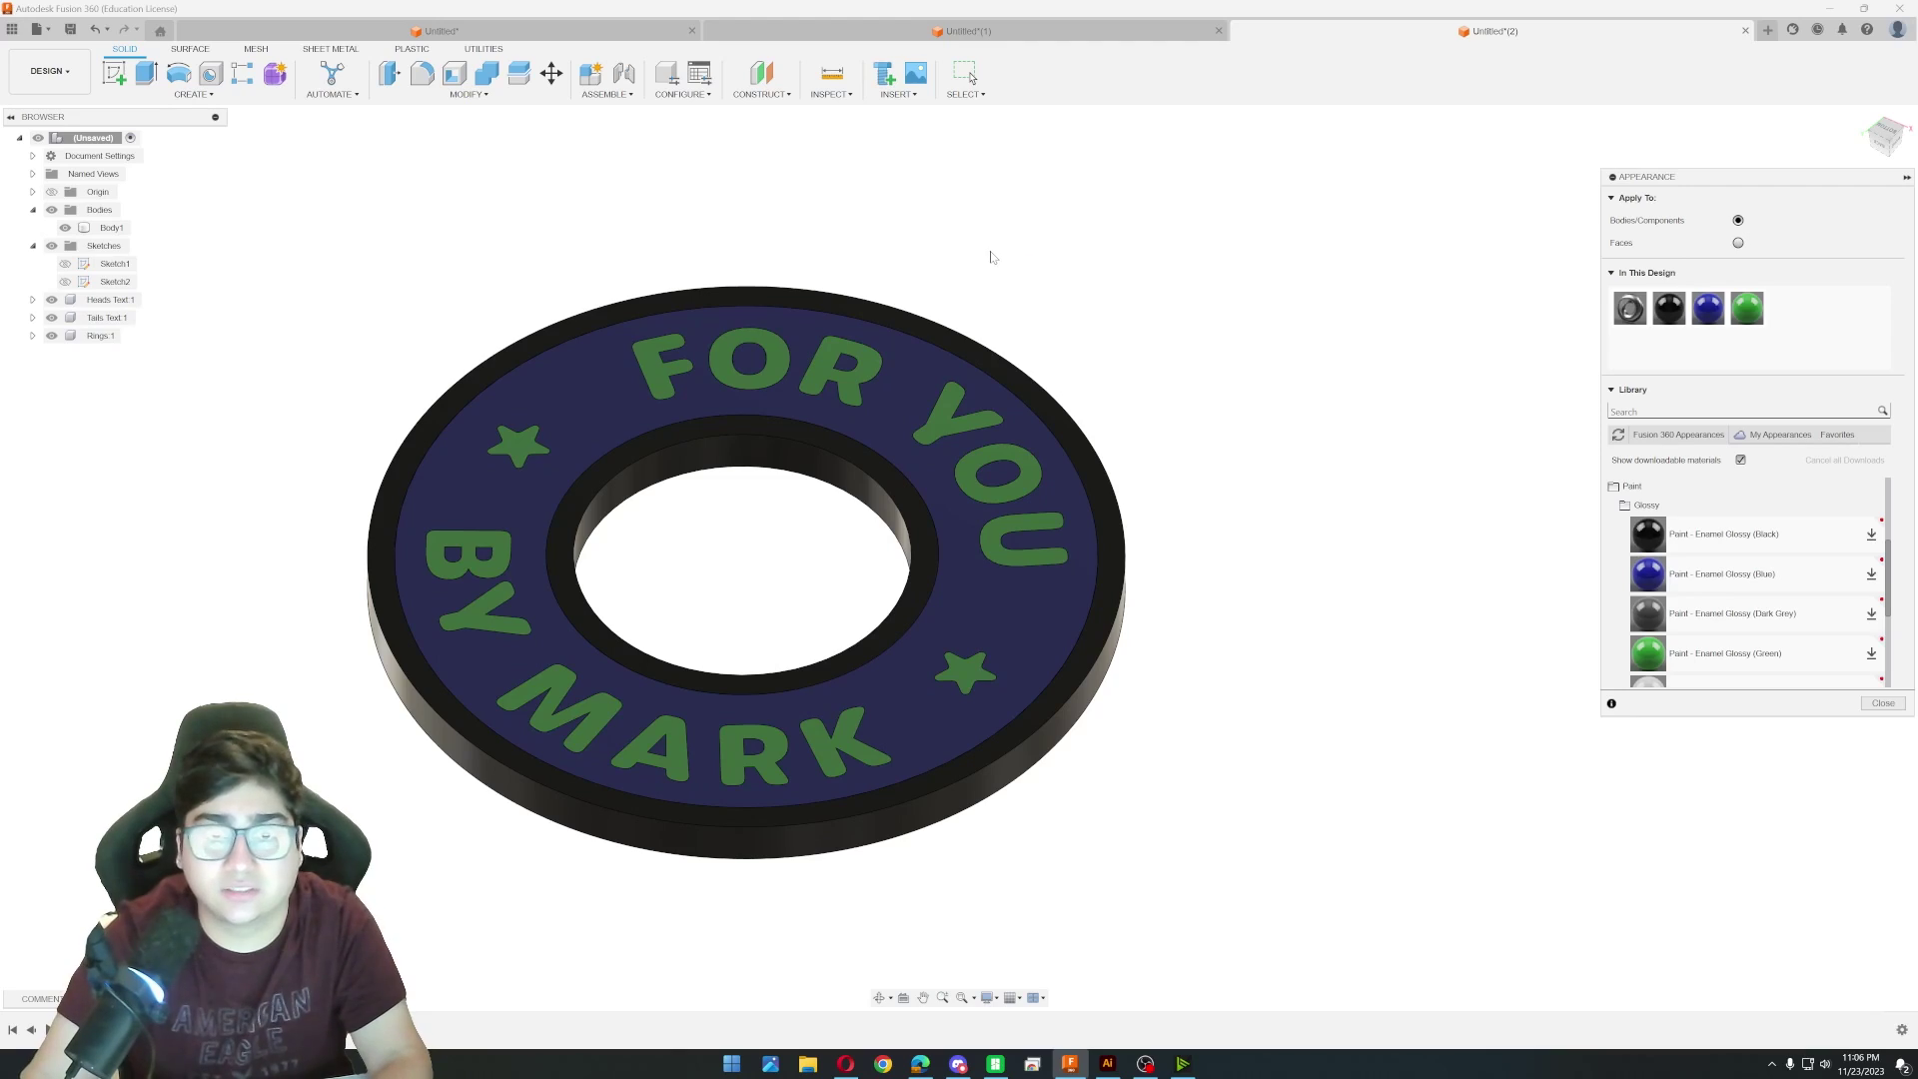
mouse_move(991, 258)
middle_mouse_down("shift")
mouse_move(965, 219)
mouse_move(967, 245)
middle_mouse_up("shift")
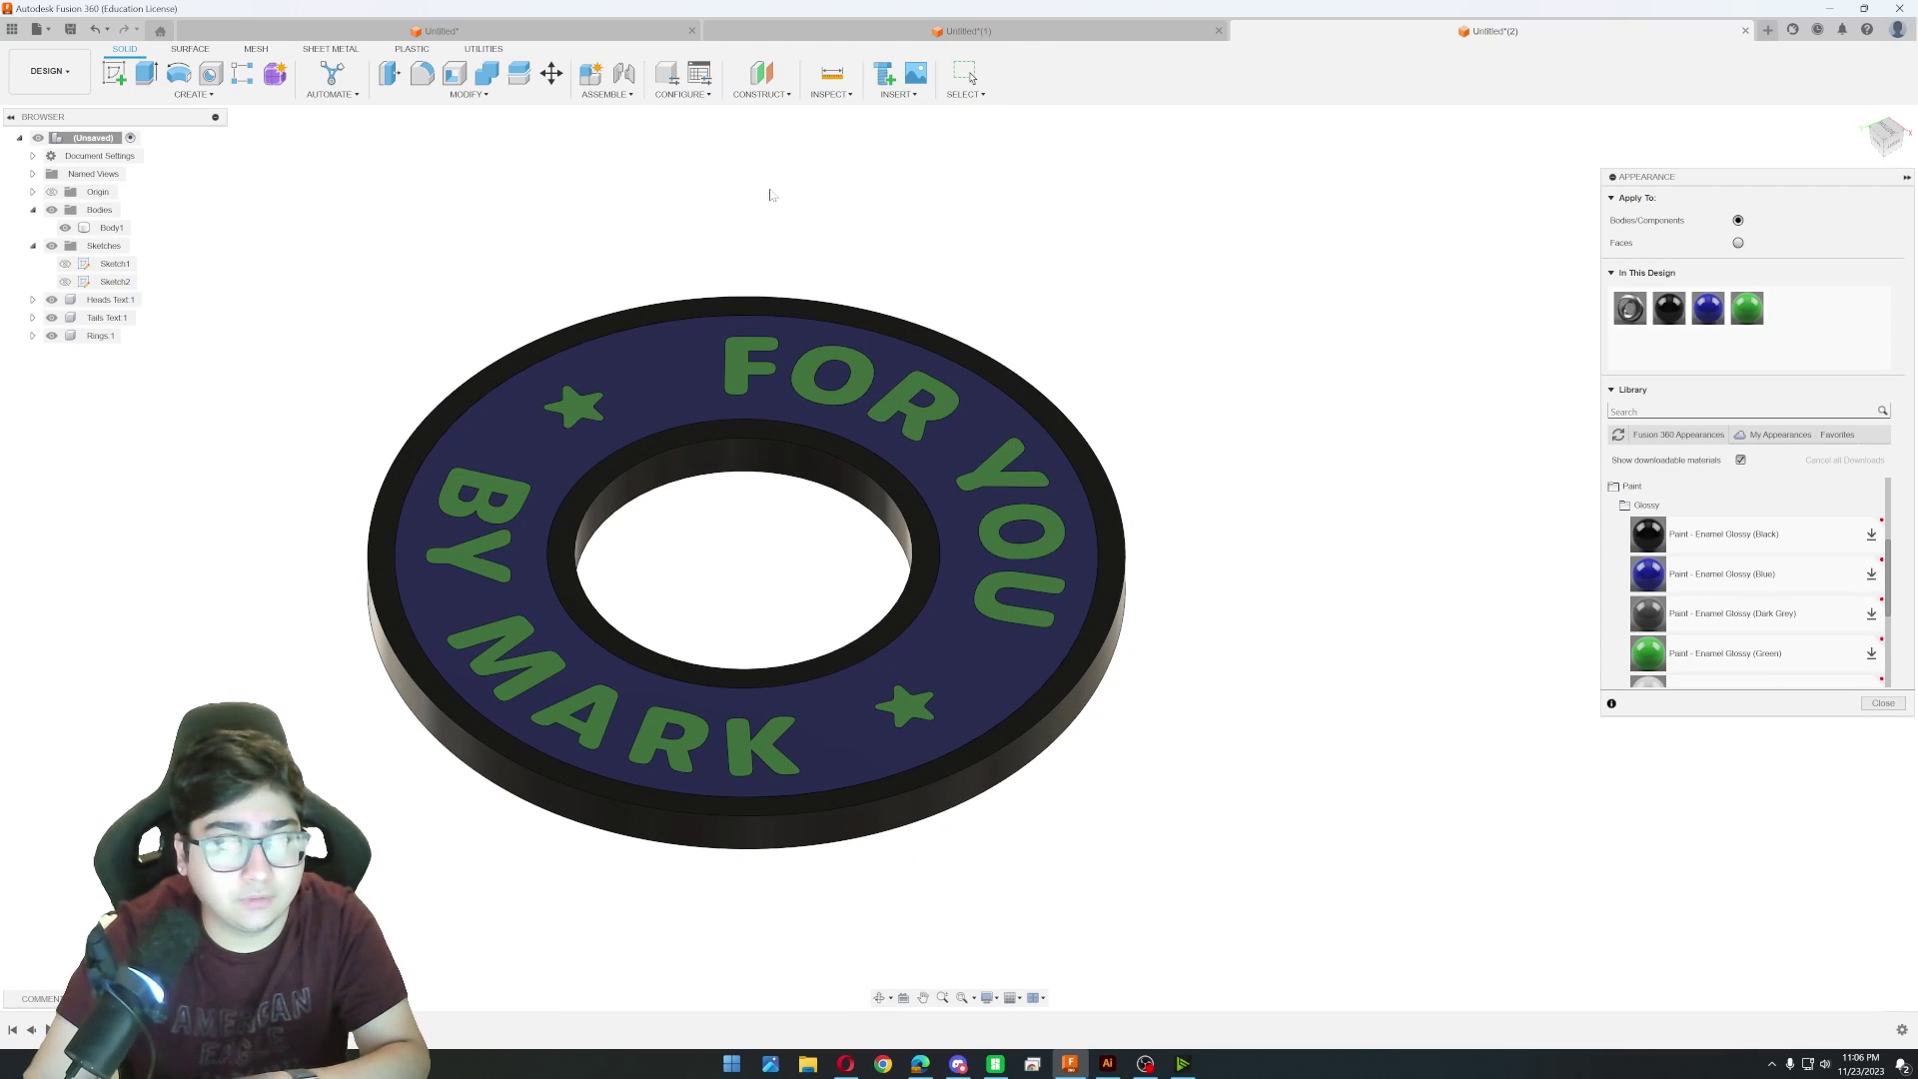
Rename Body1 to 'Coin Inner'.
double_click(108, 228)
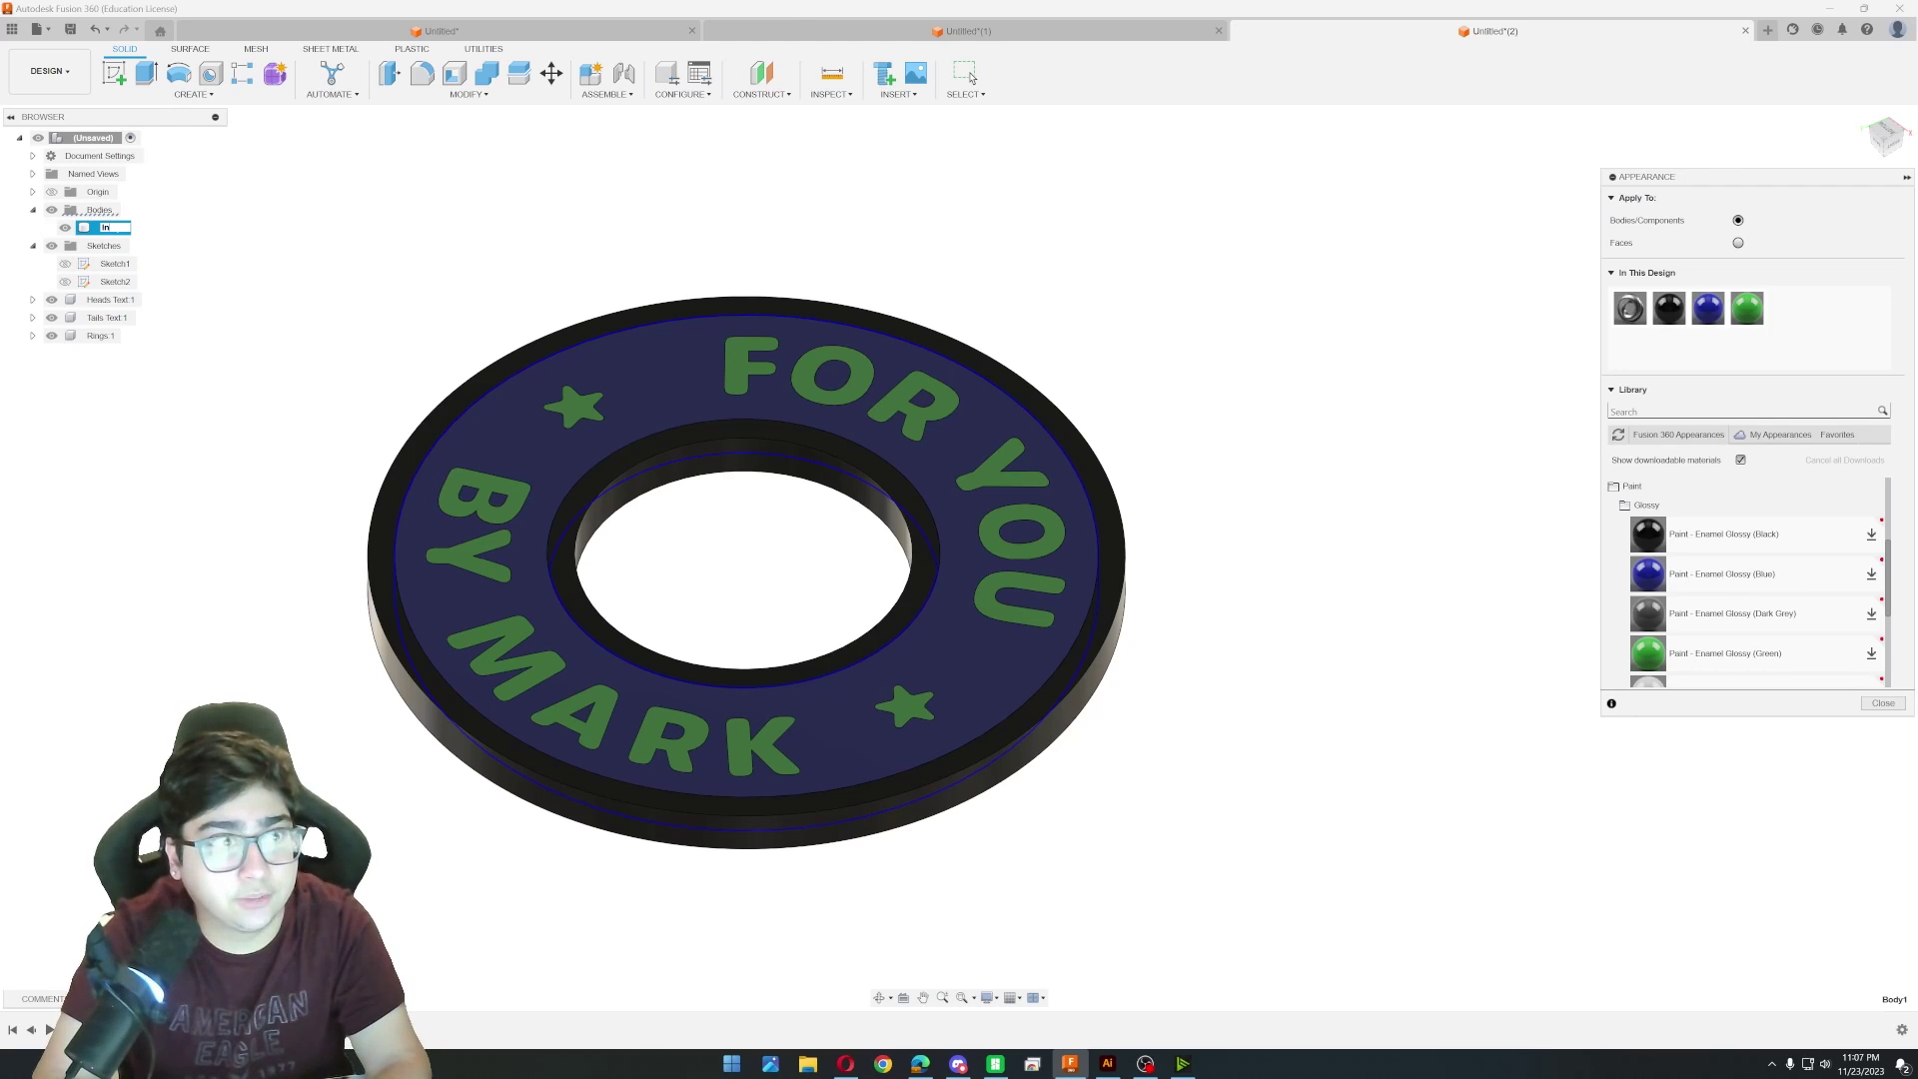
type("Inner")
key("Return")
right_click(105, 228)
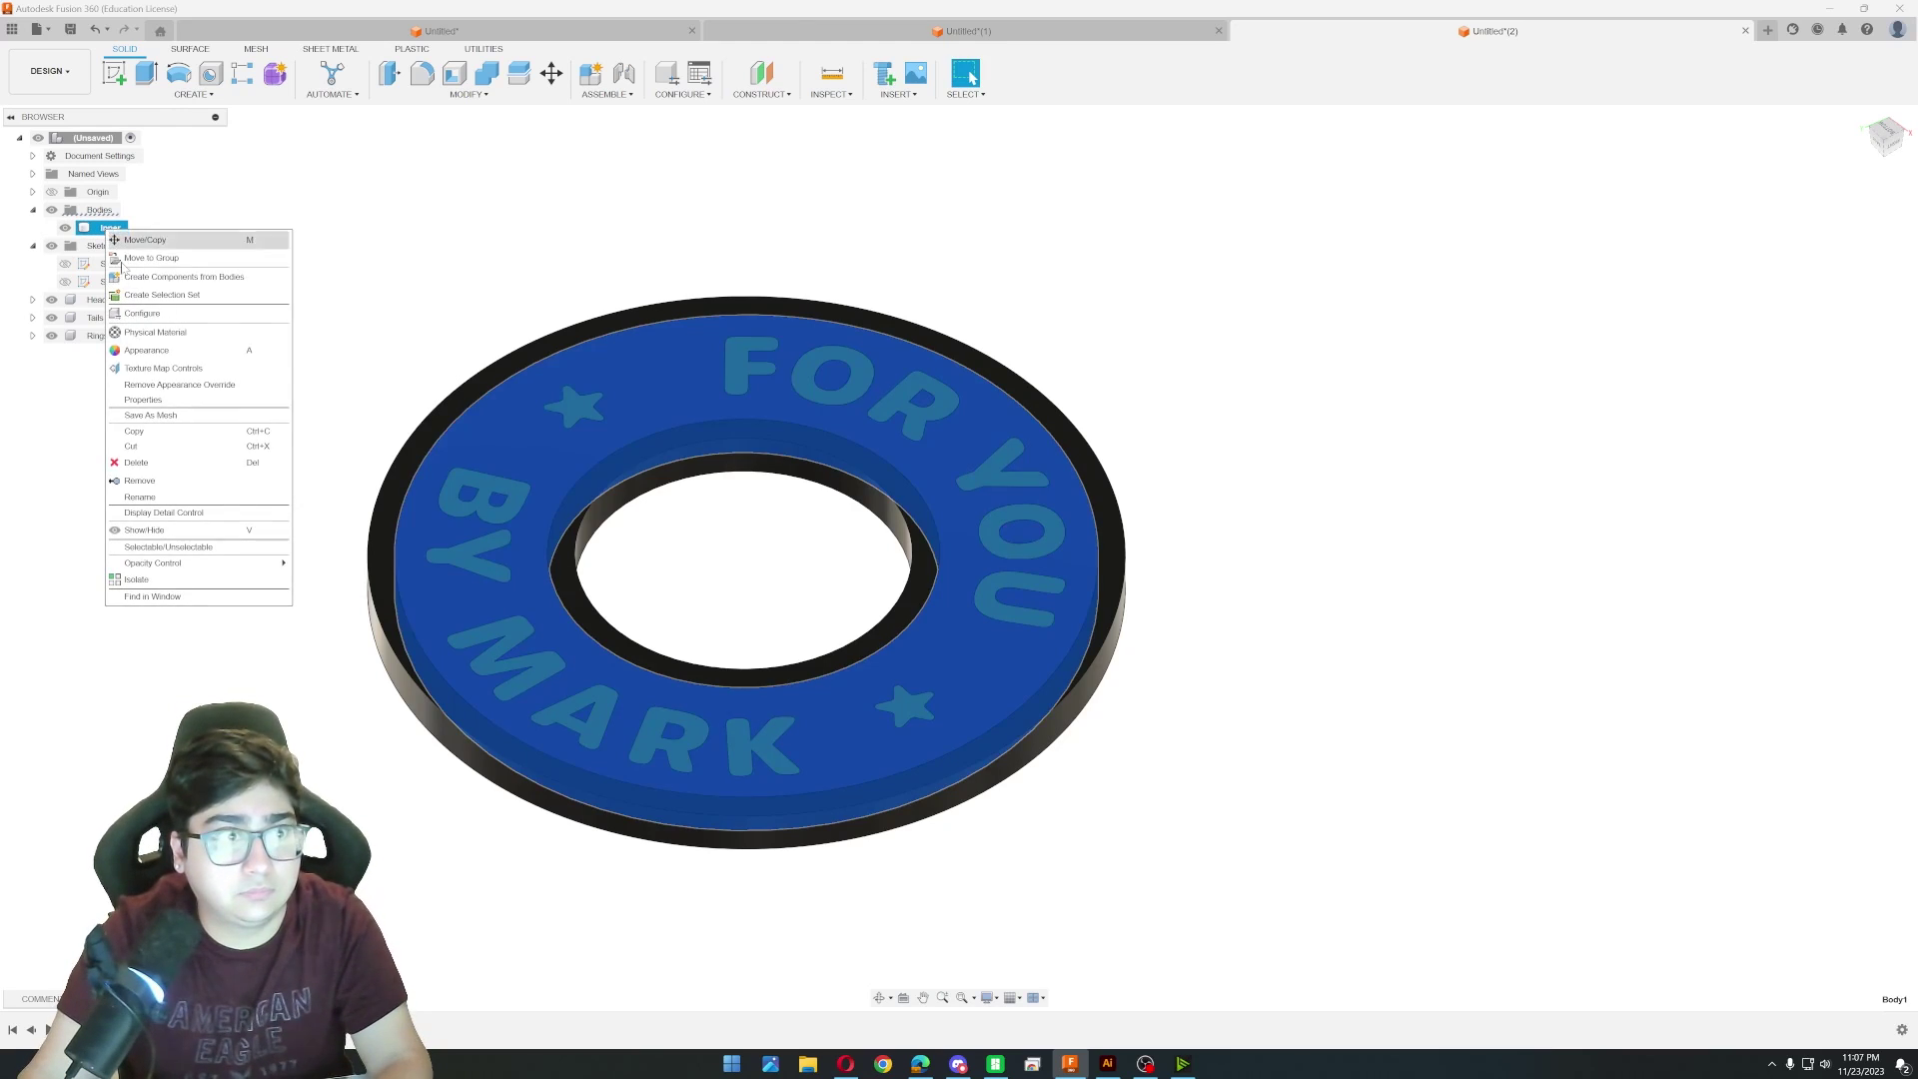
left_click(97, 379)
key("ctrl+z")
right_click(103, 230)
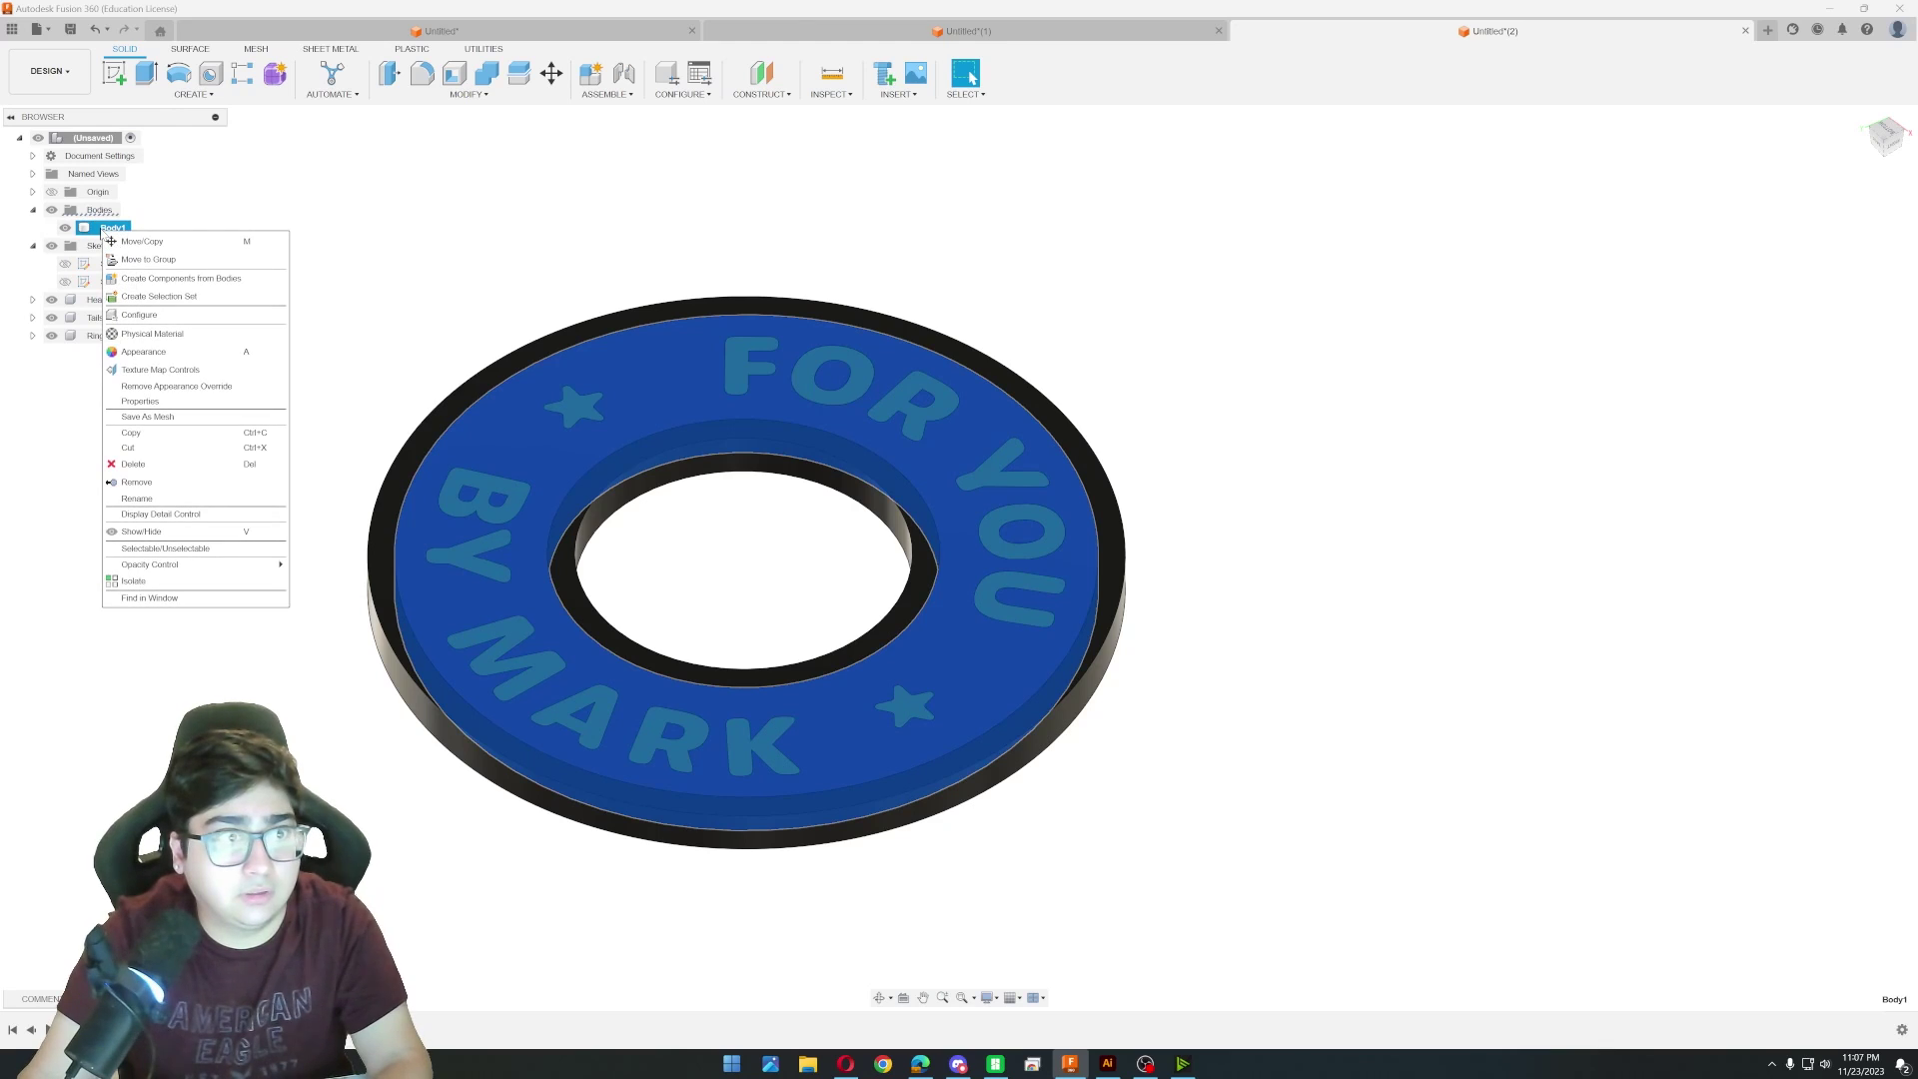
left_click(137, 499)
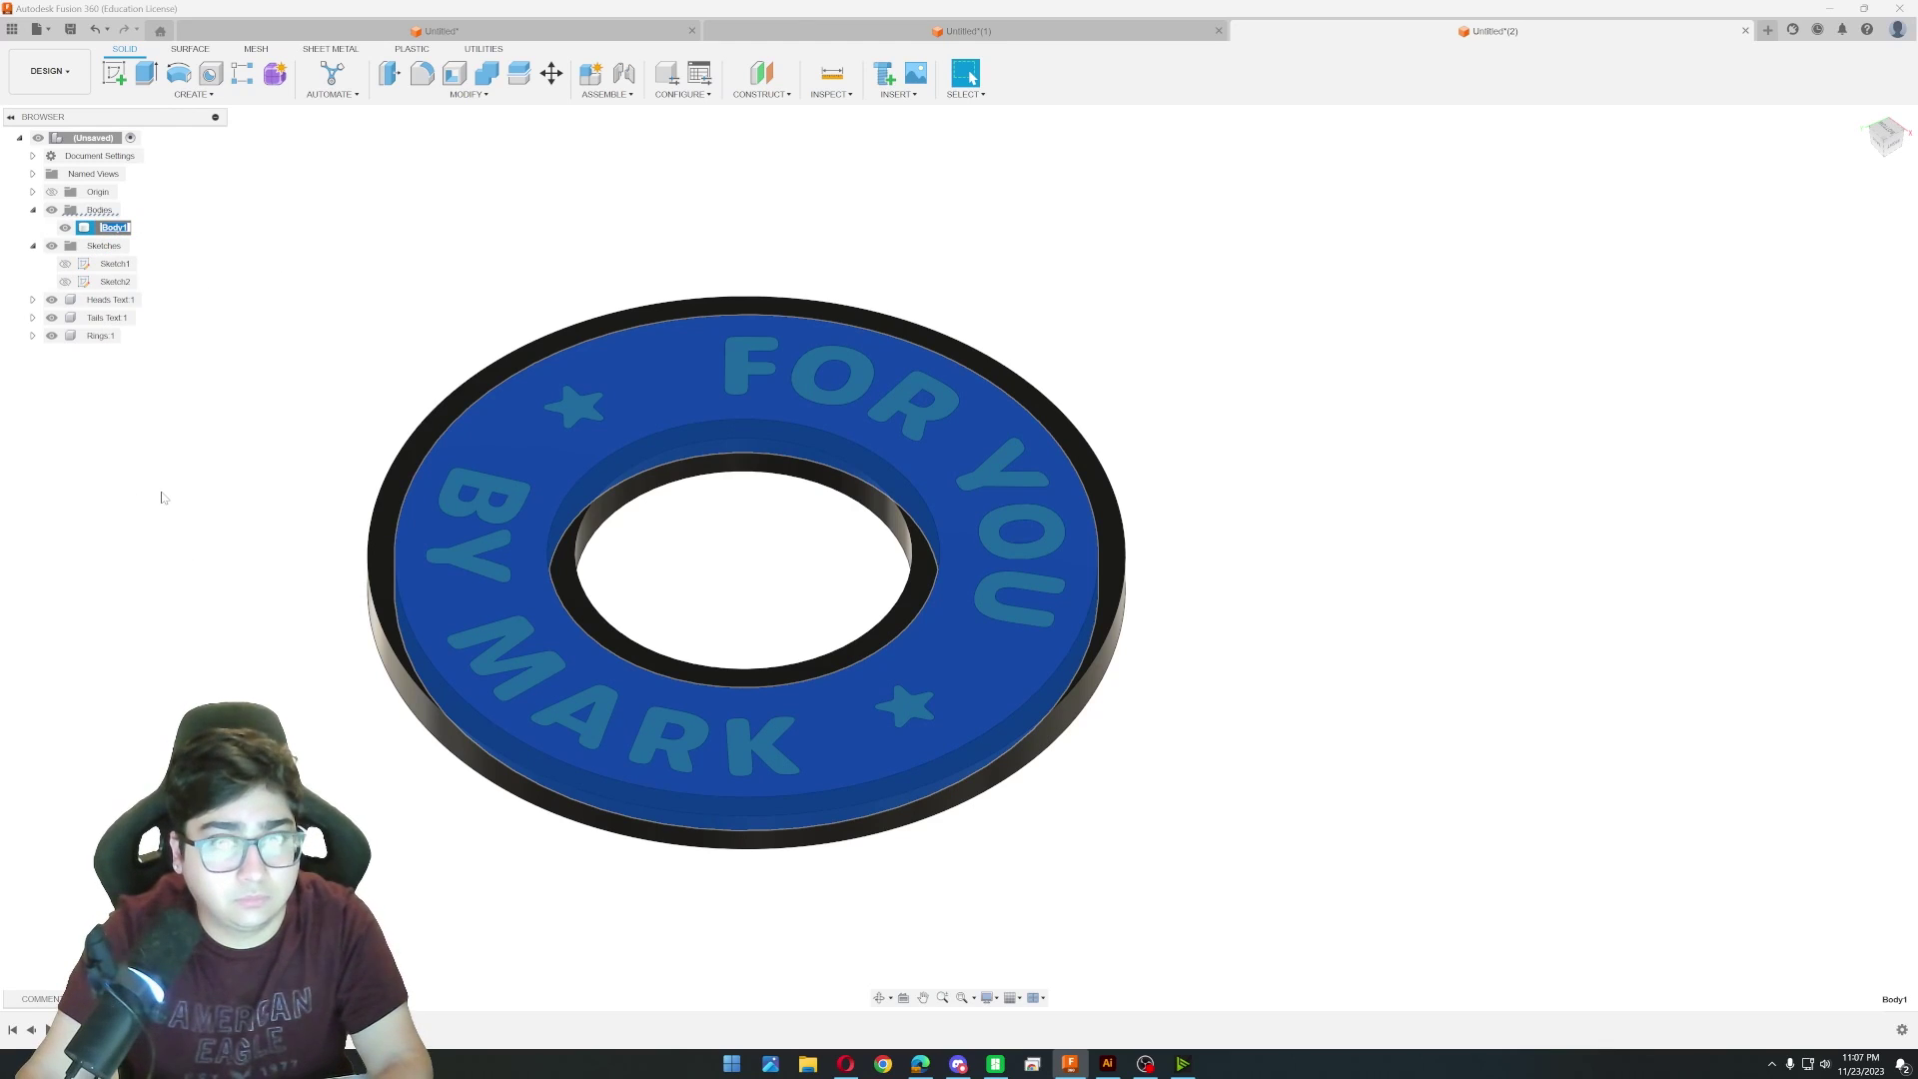
type("Coin Inner")
key("Return")
Add the 'Coin' prefix to Heads Text, Tails Text and Rings.
right_click(110, 300)
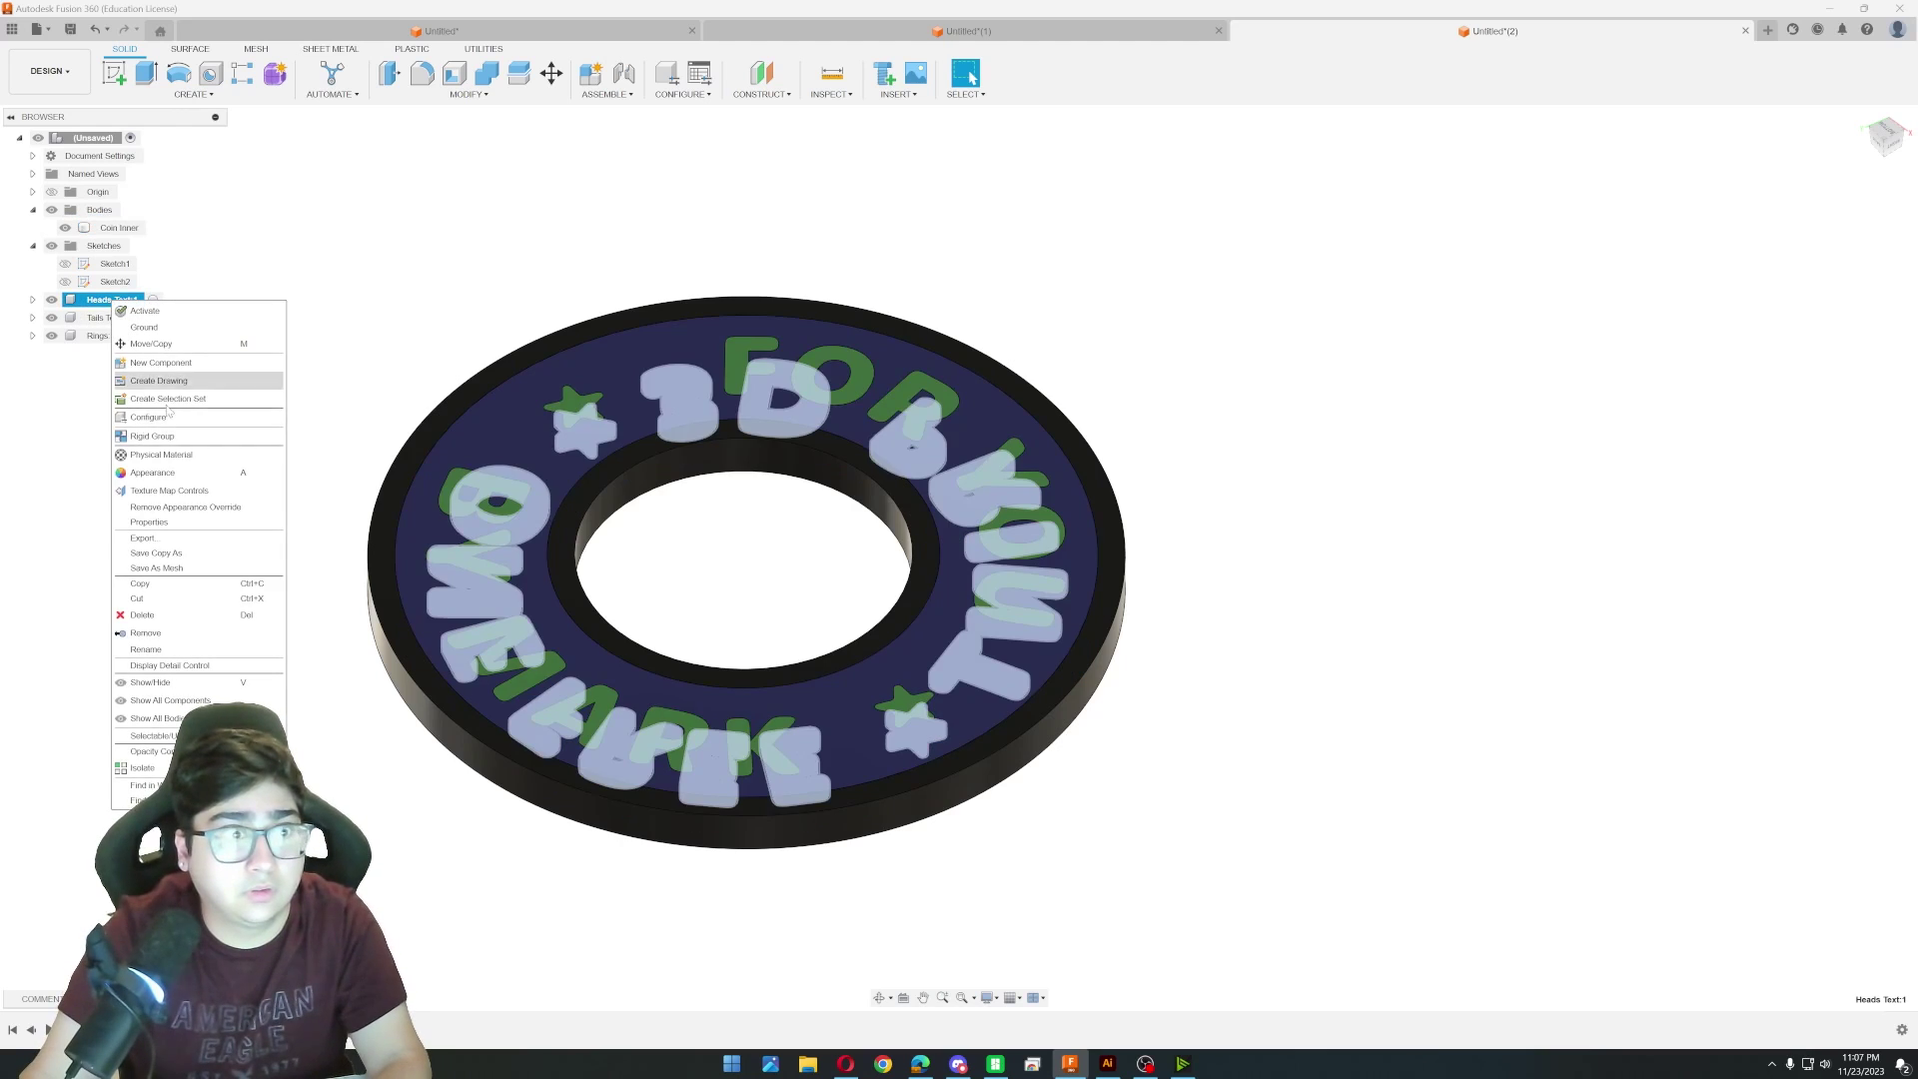
left_click(146, 650)
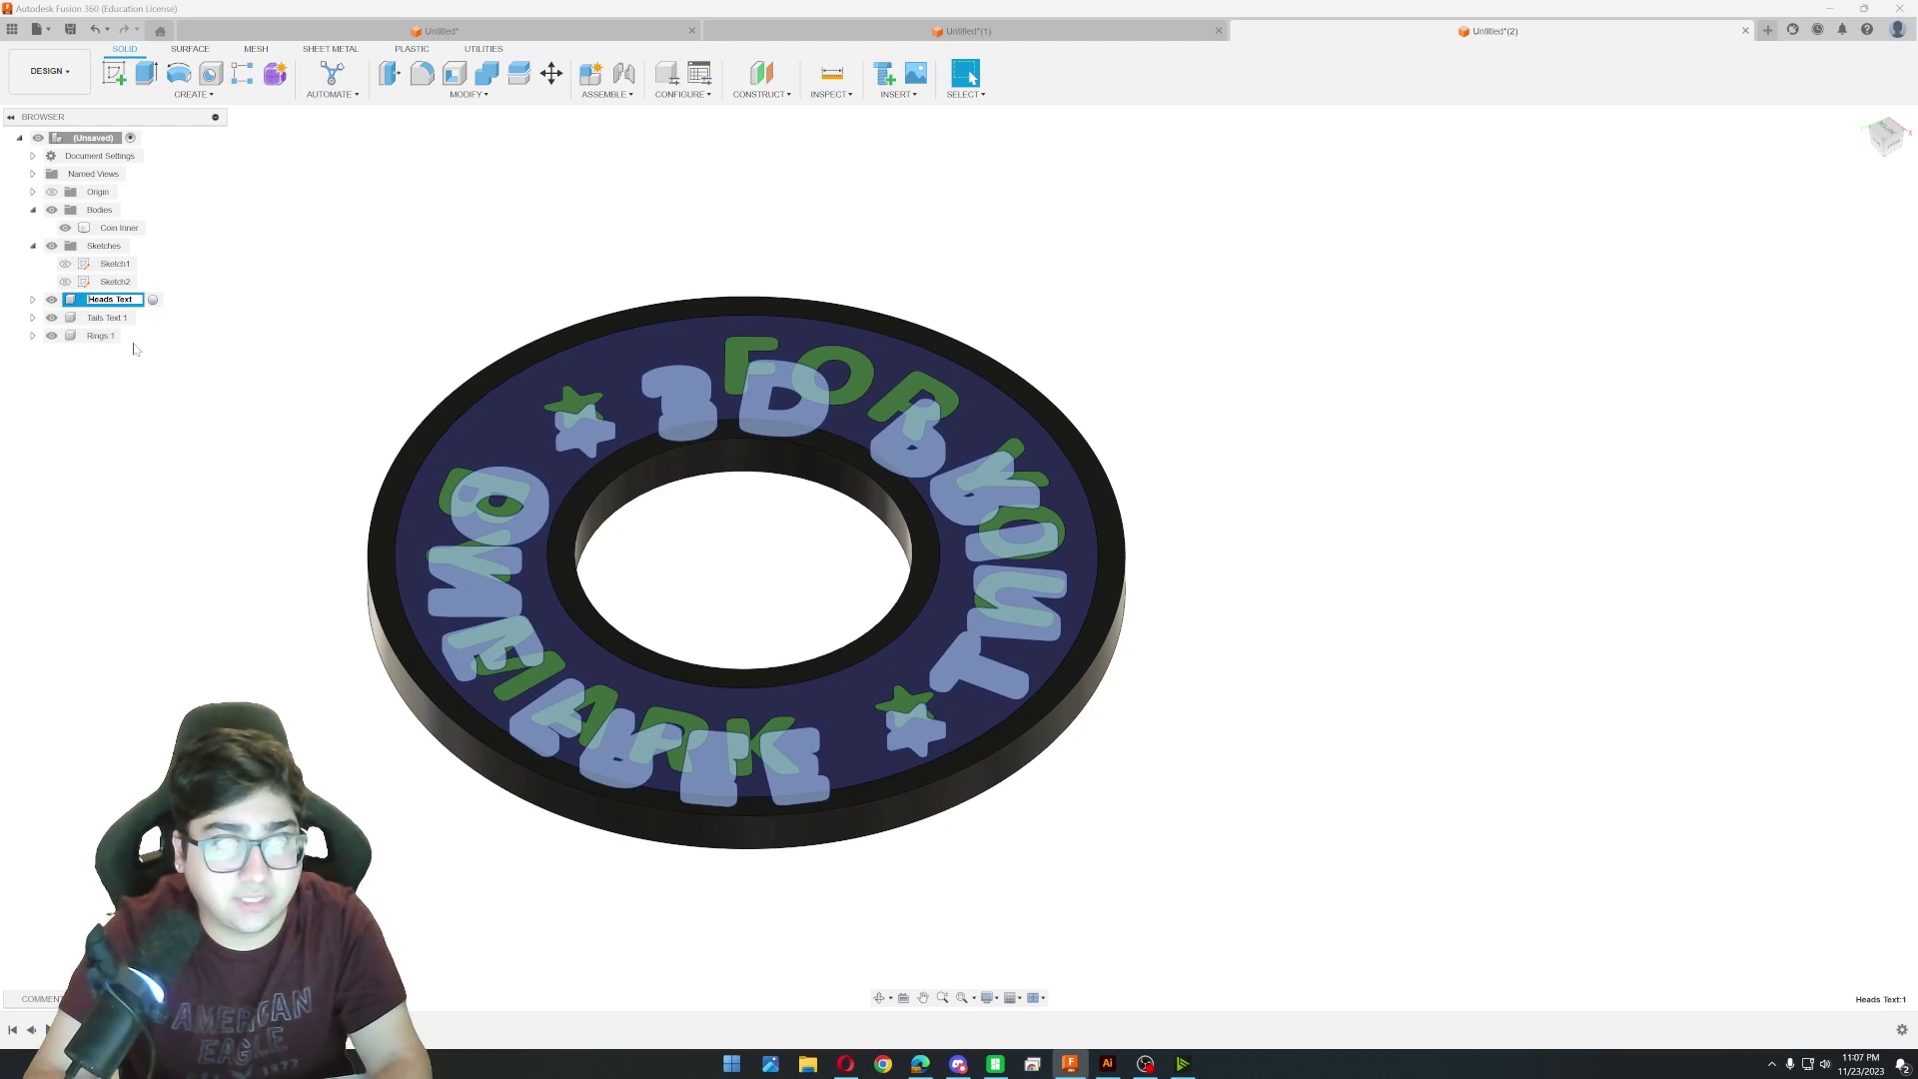
type("Coin")
key("Return")
right_click(100, 318)
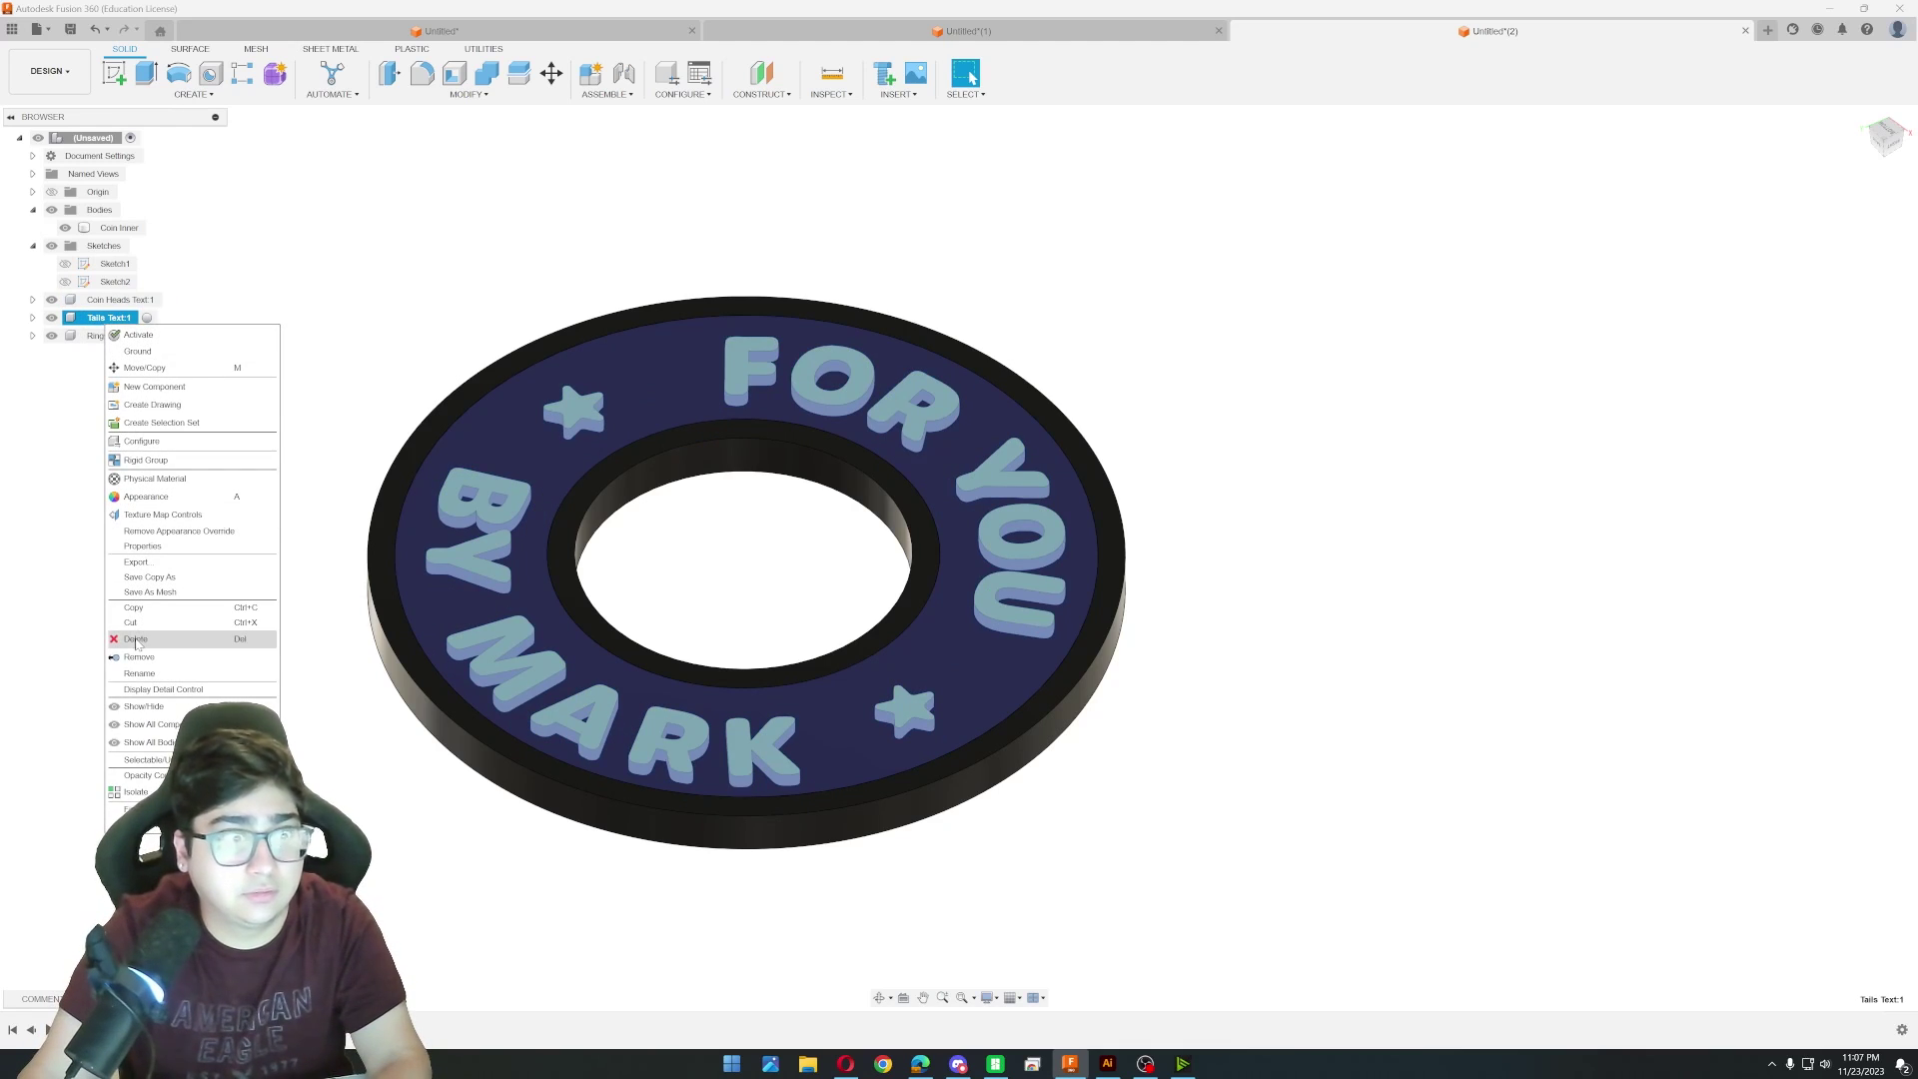
left_click(115, 644)
left_click(125, 317)
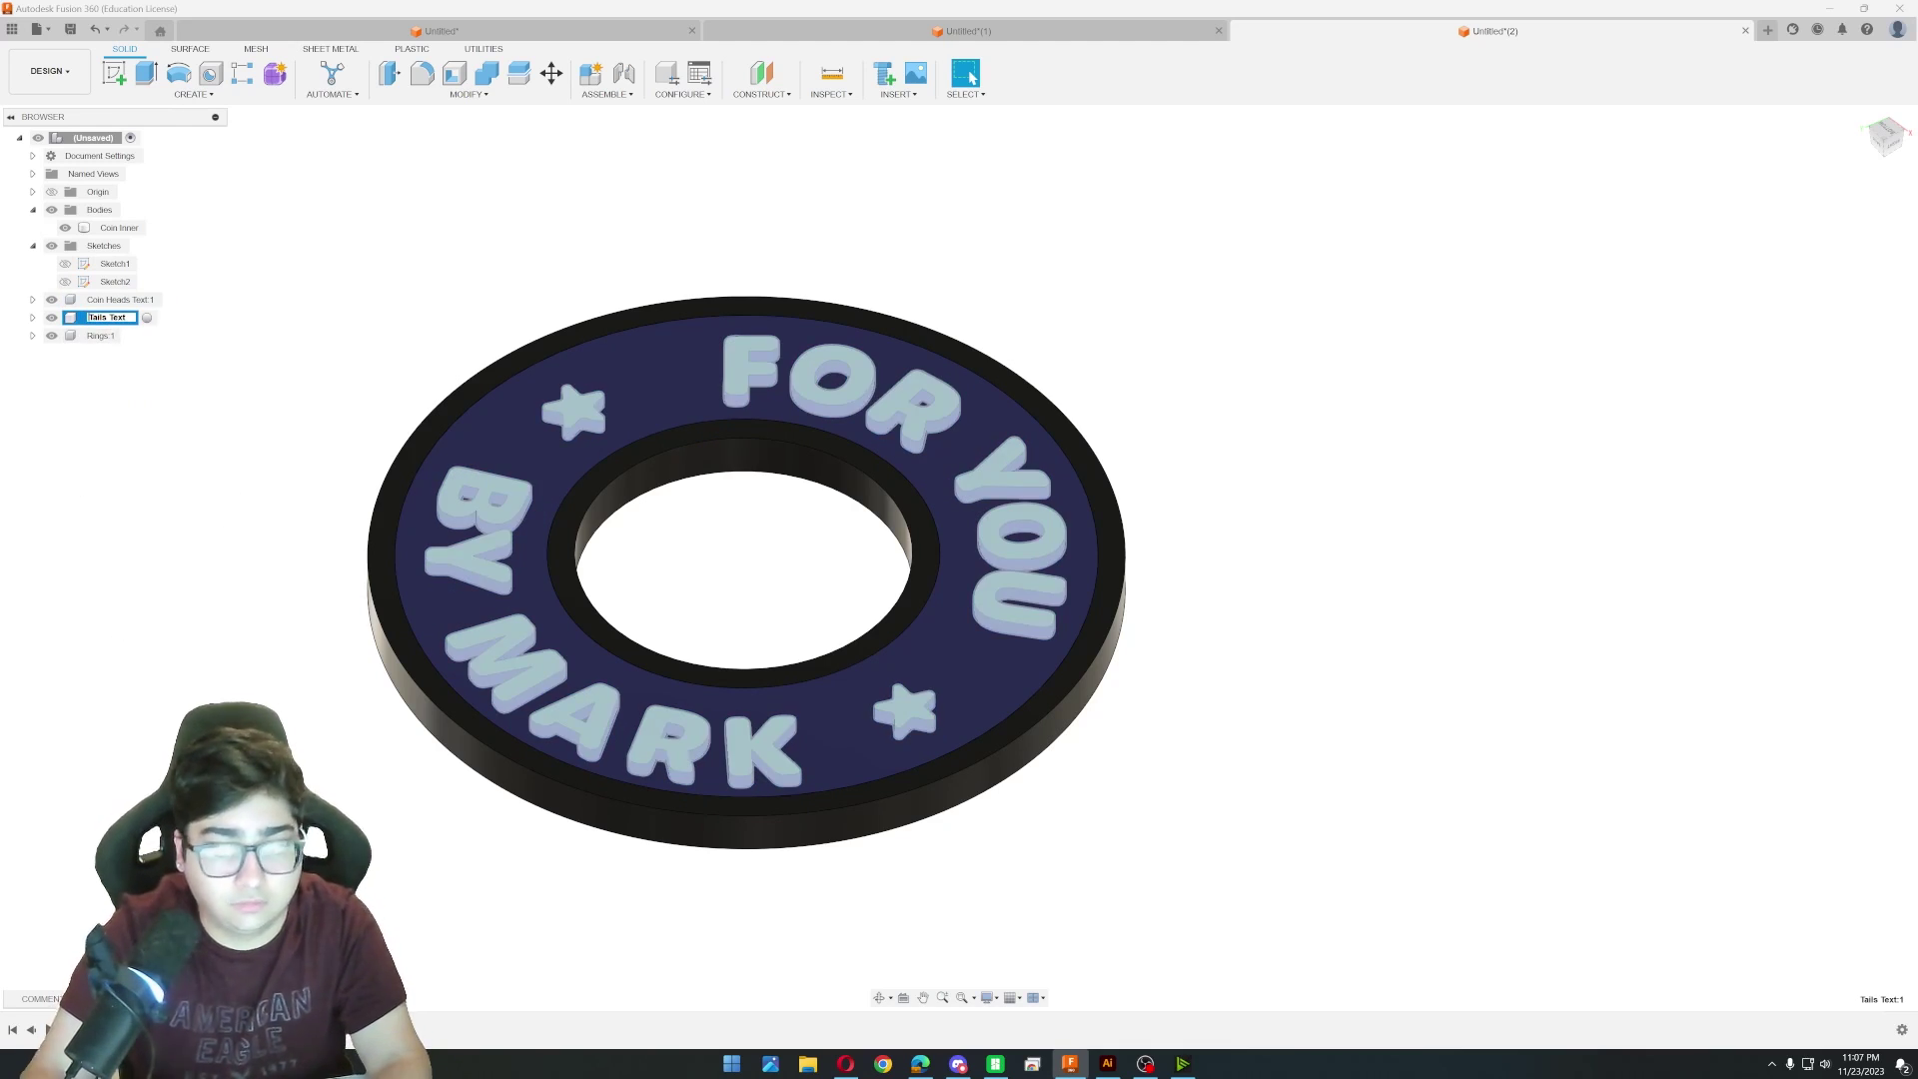
type("Coin")
key("Return")
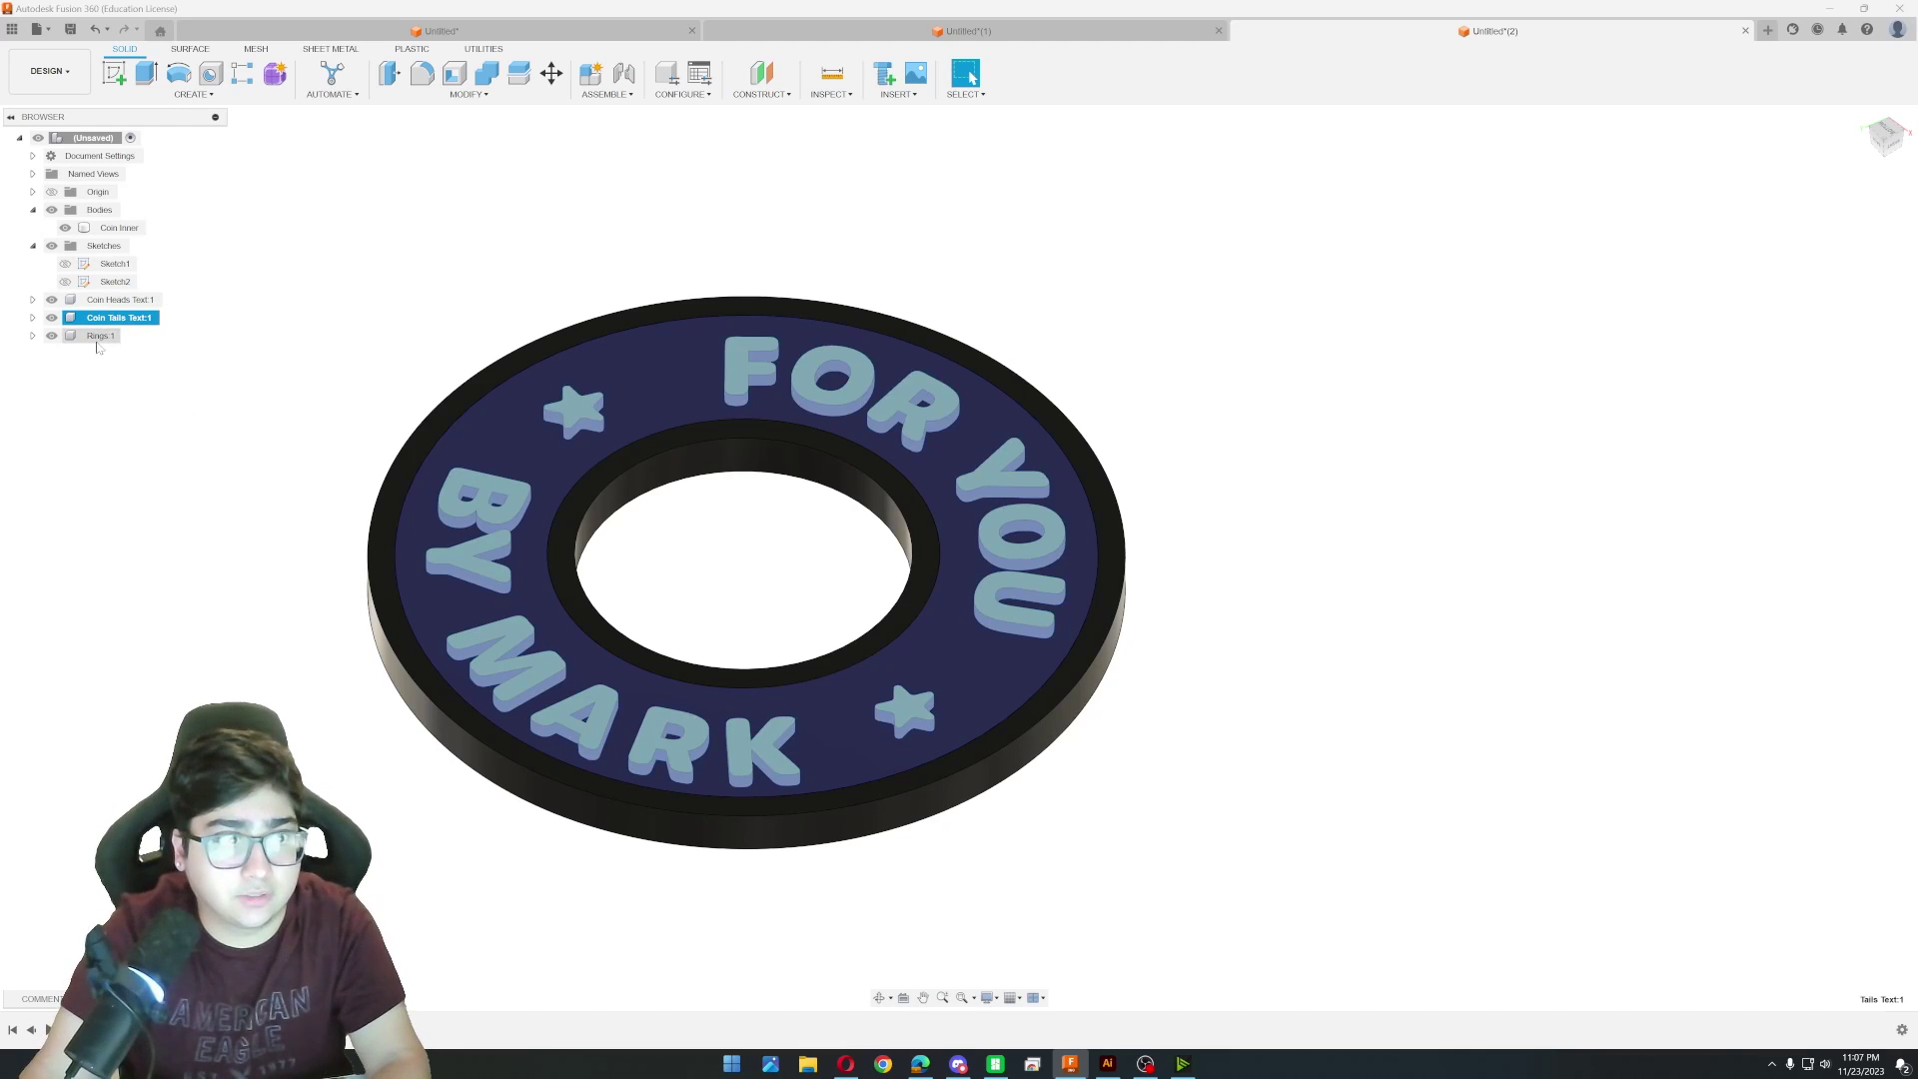
right_click(98, 335)
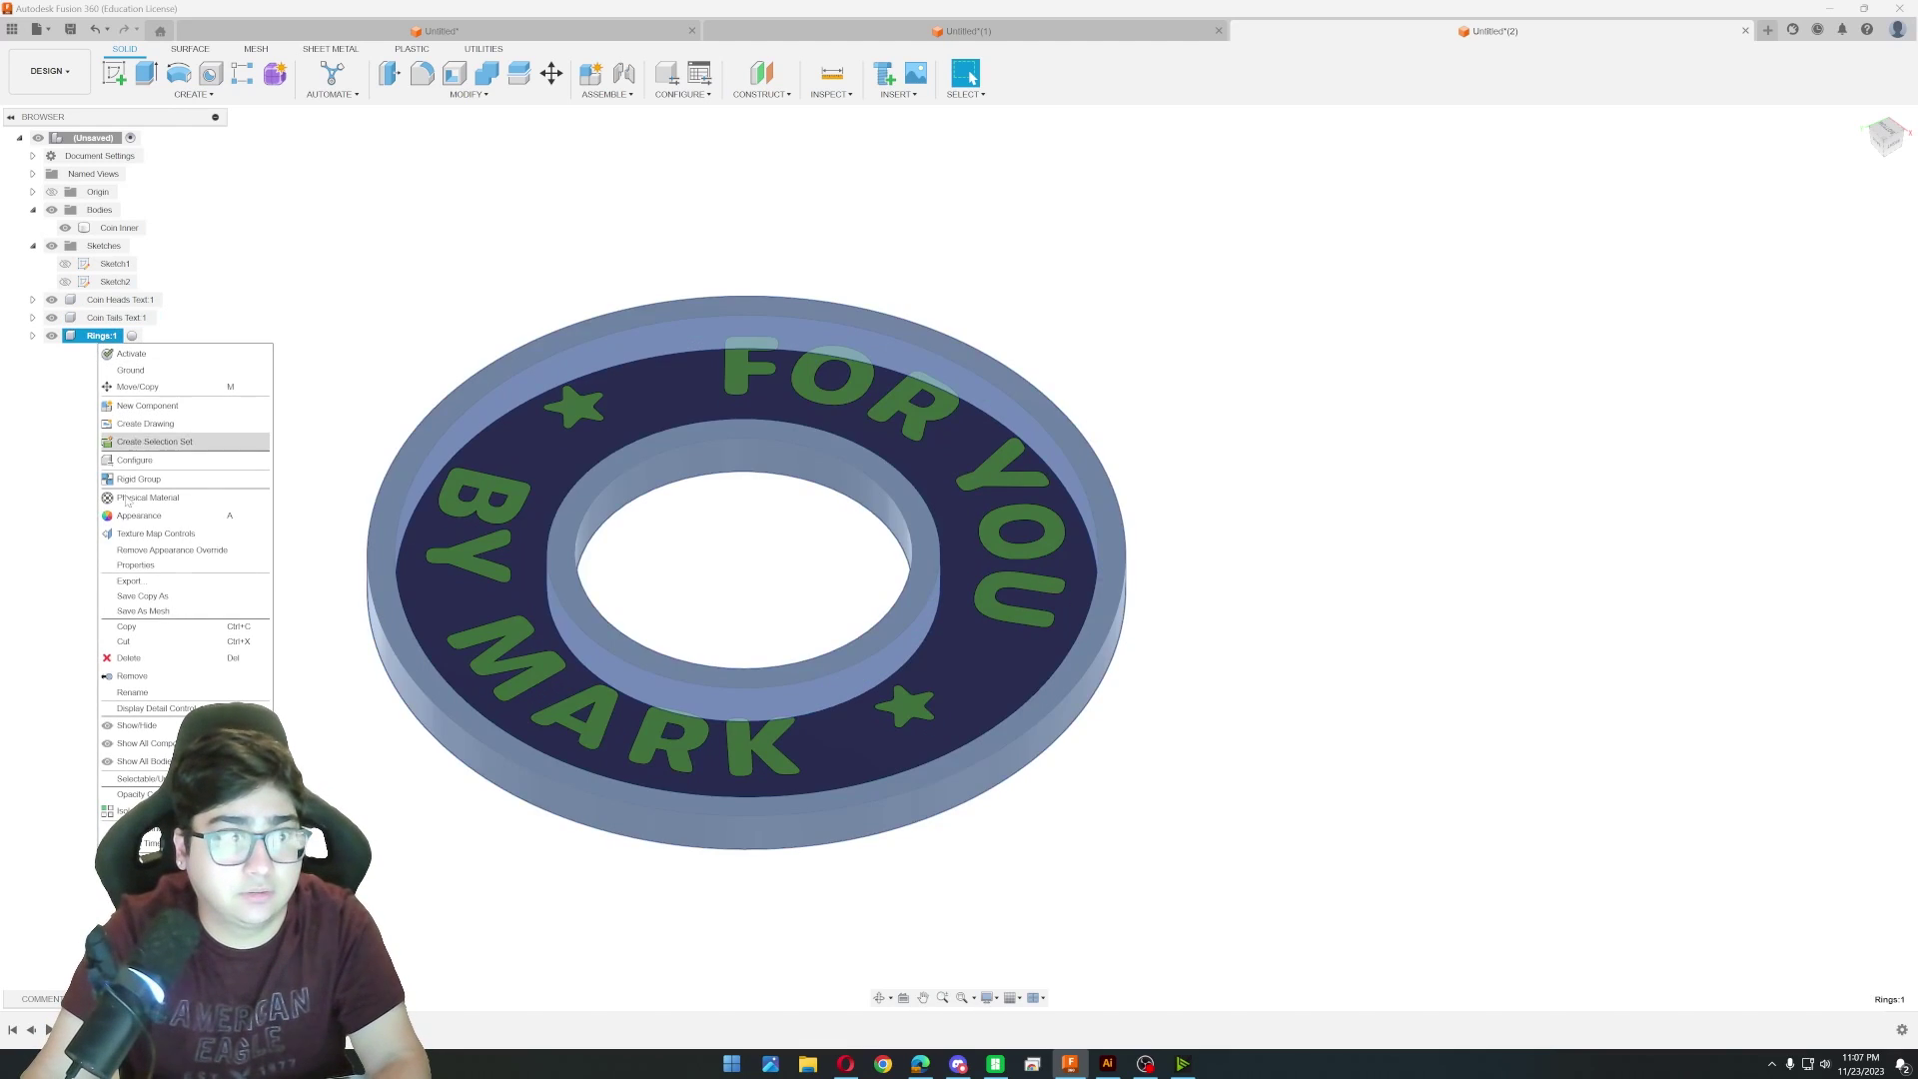
left_click(132, 692)
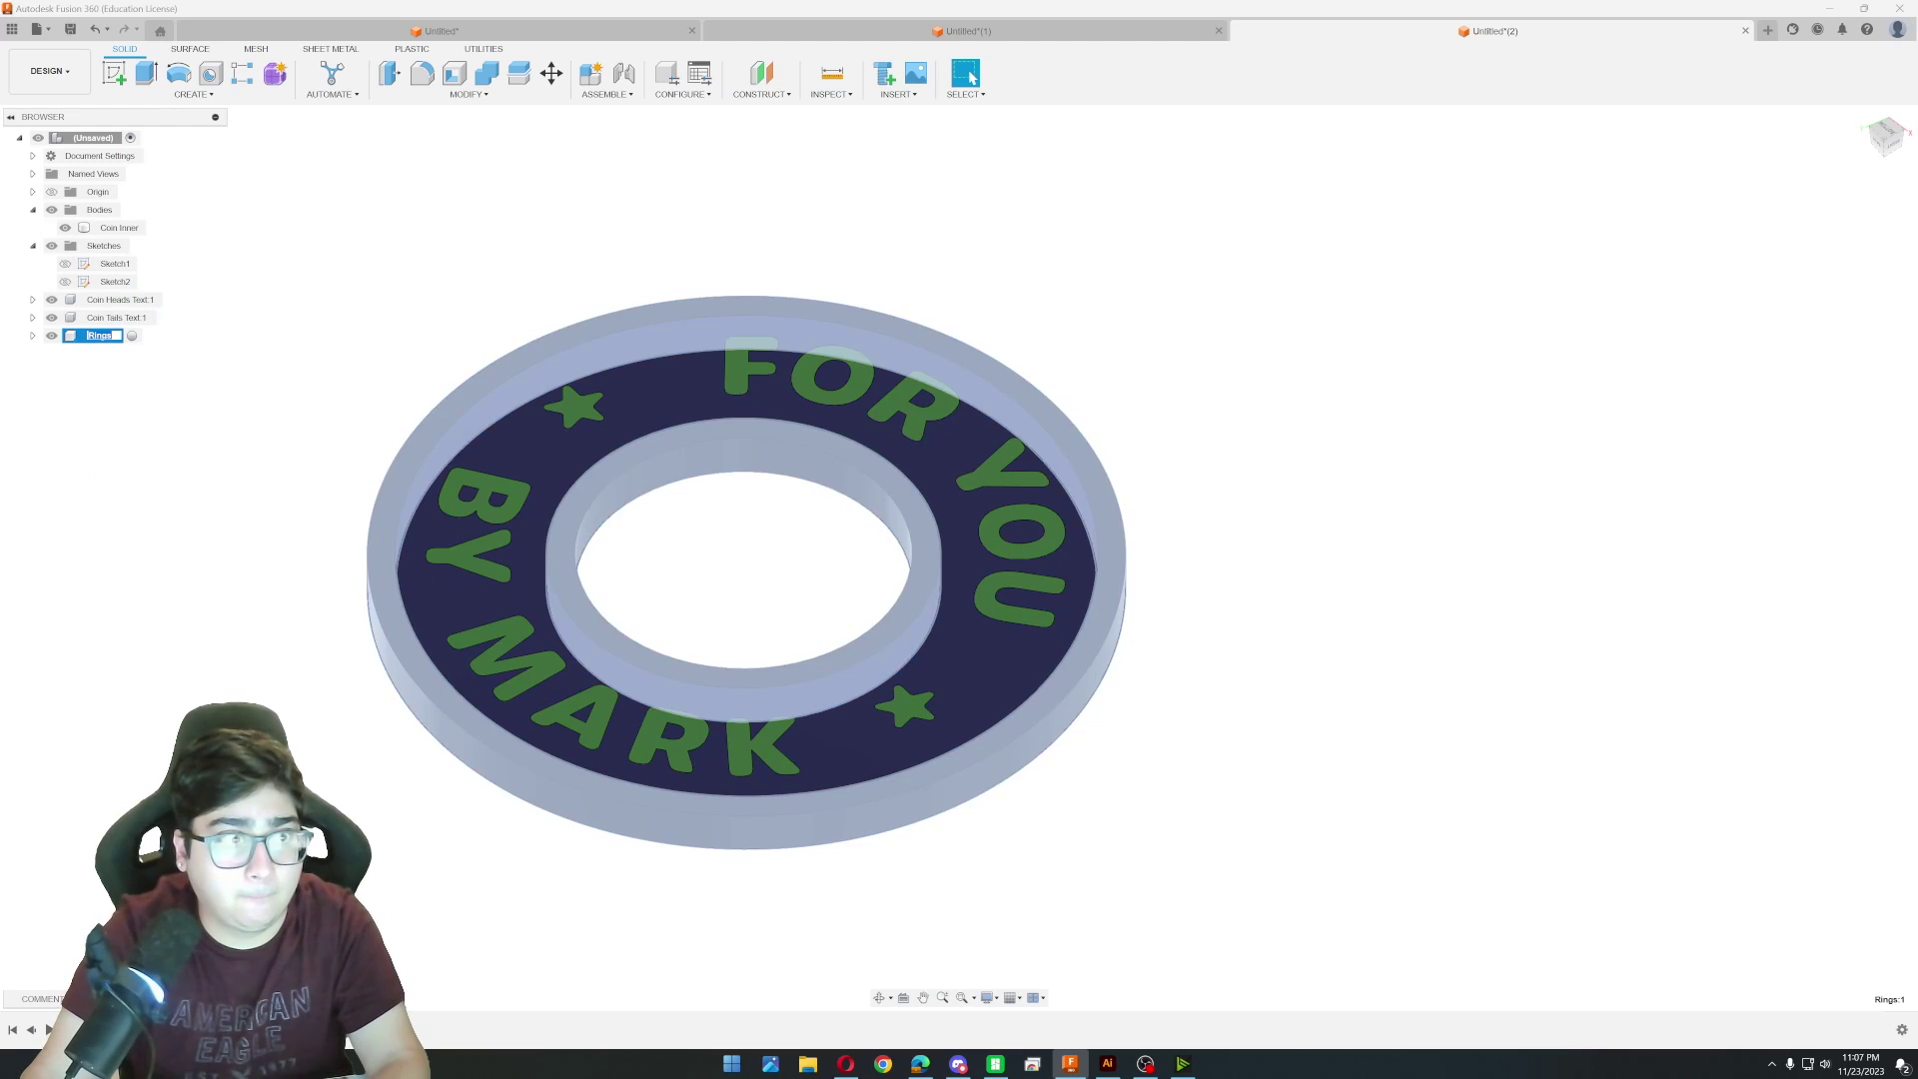
type("Coin")
key("Return")
Export Coin Inner and Coin Heads Text as STL mesh files.
right_click(118, 229)
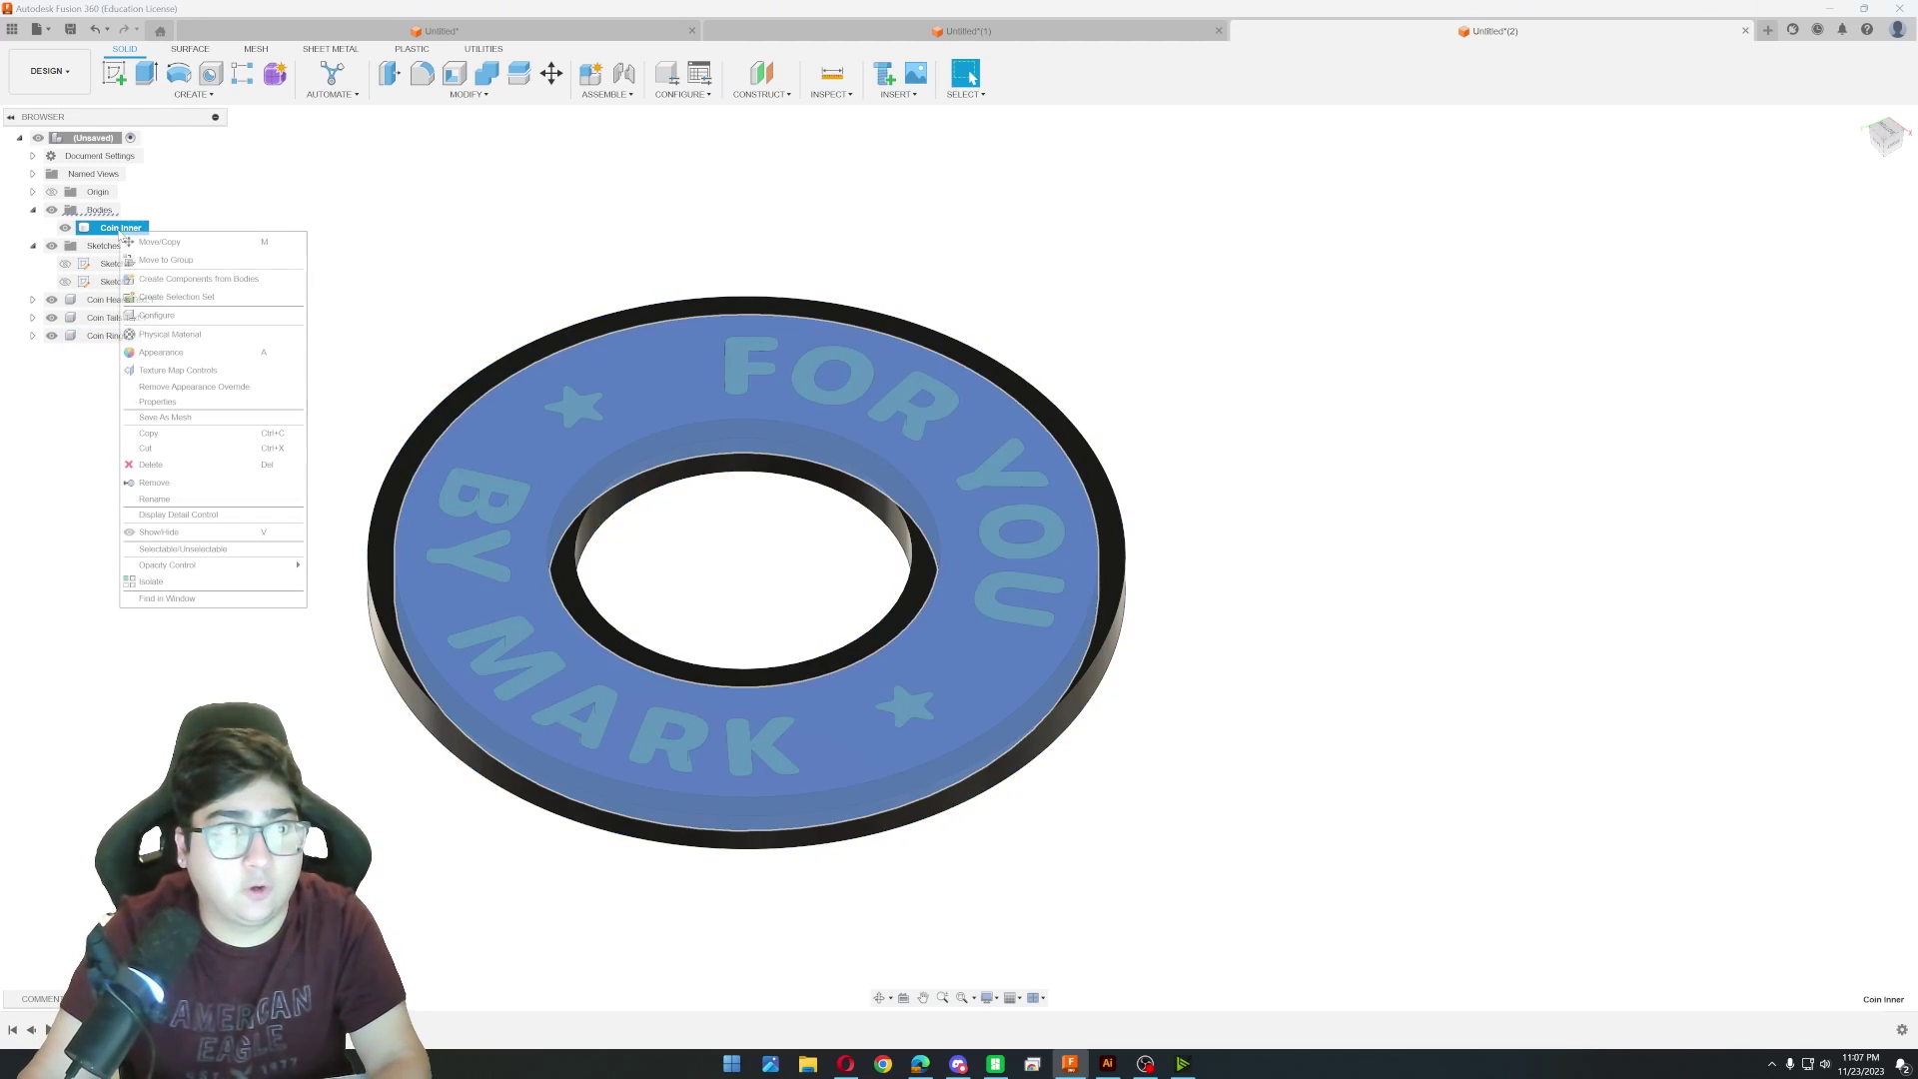
left_click(200, 422)
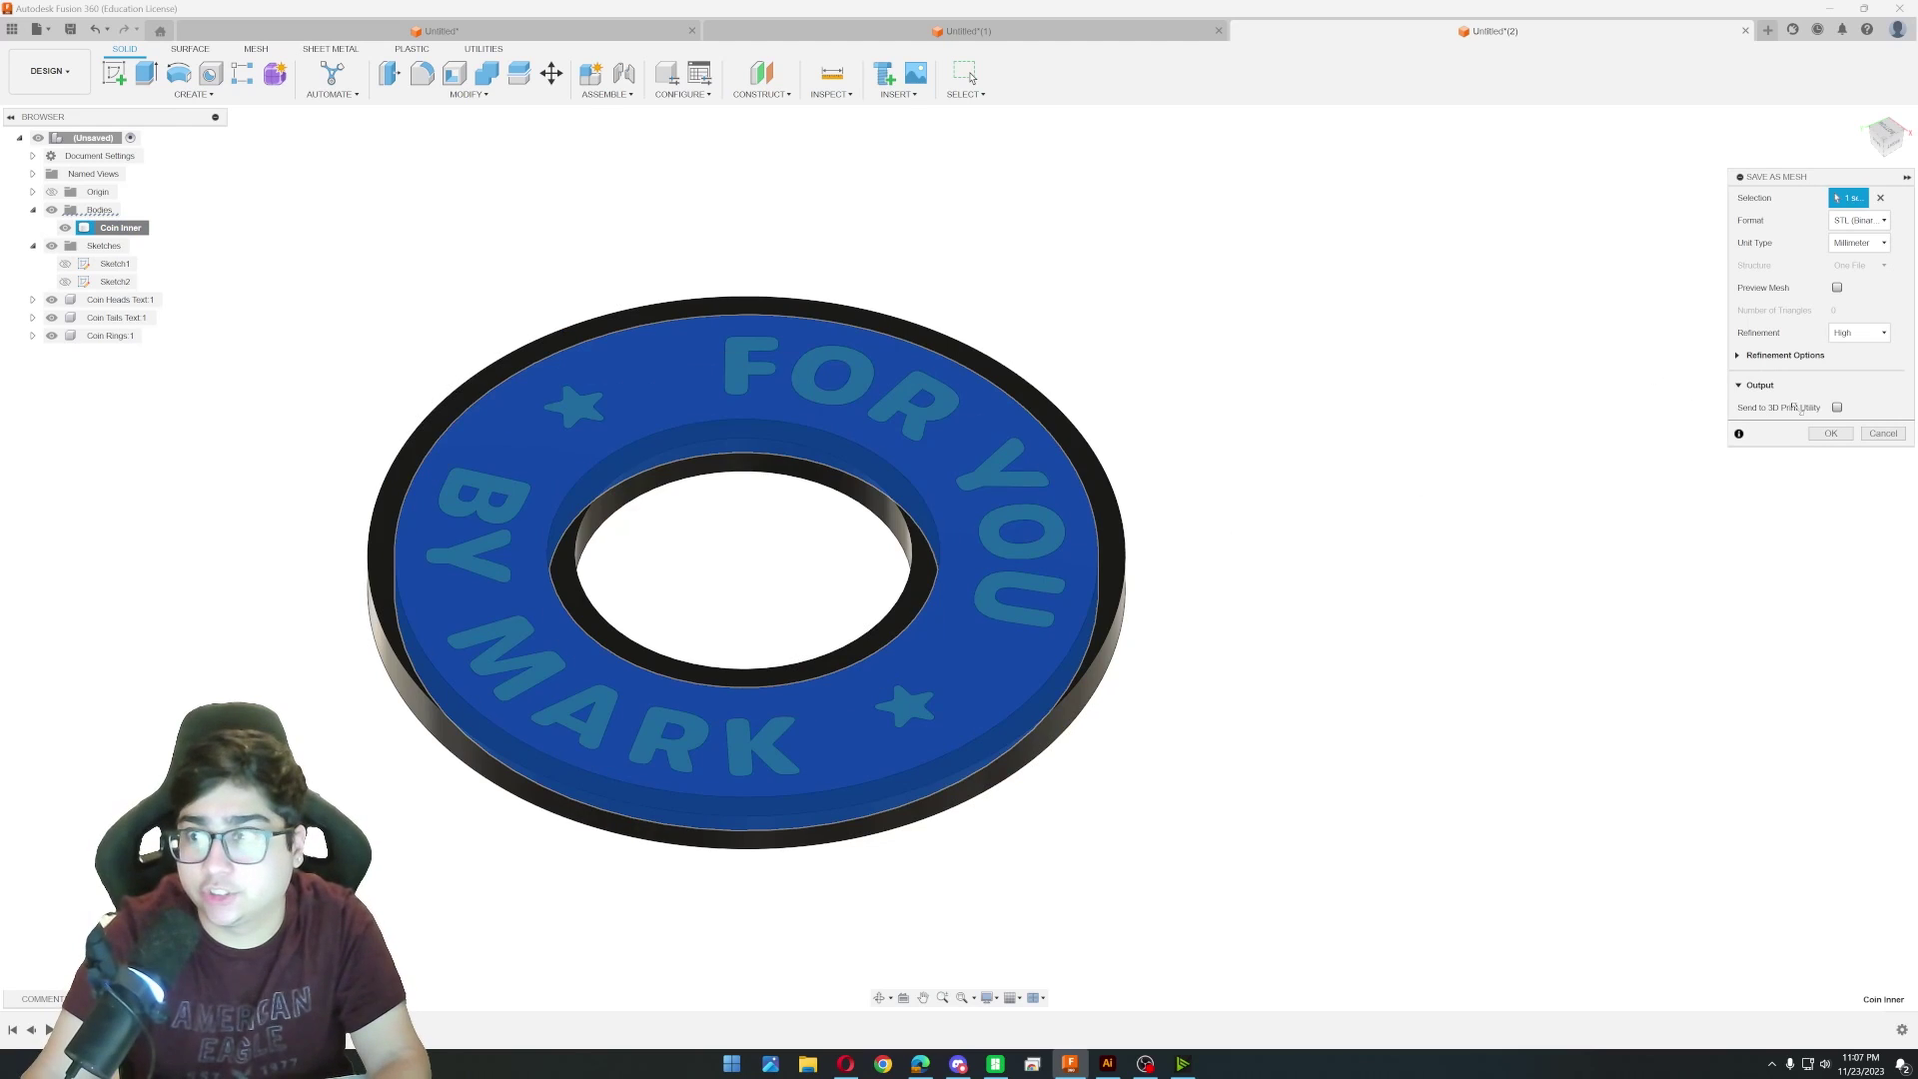
left_click(1831, 433)
left_click(1204, 503)
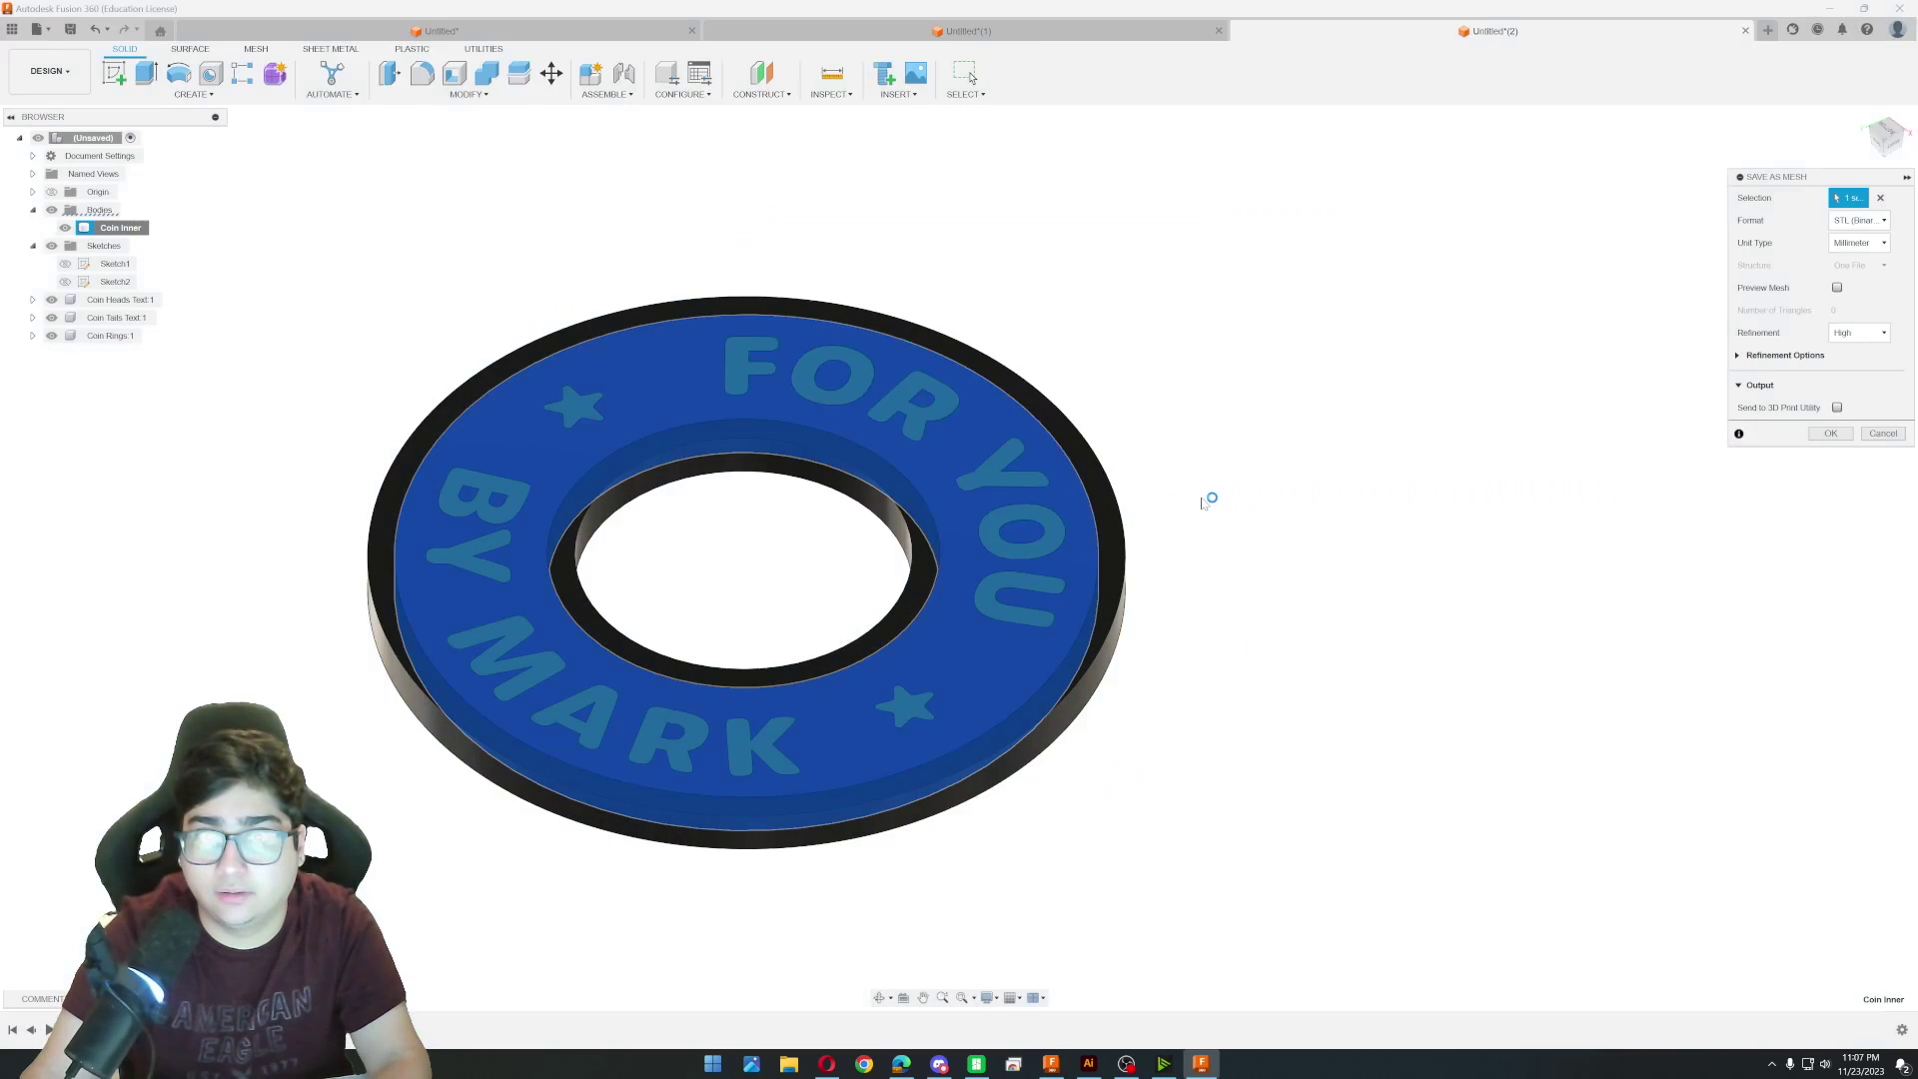
right_click(122, 300)
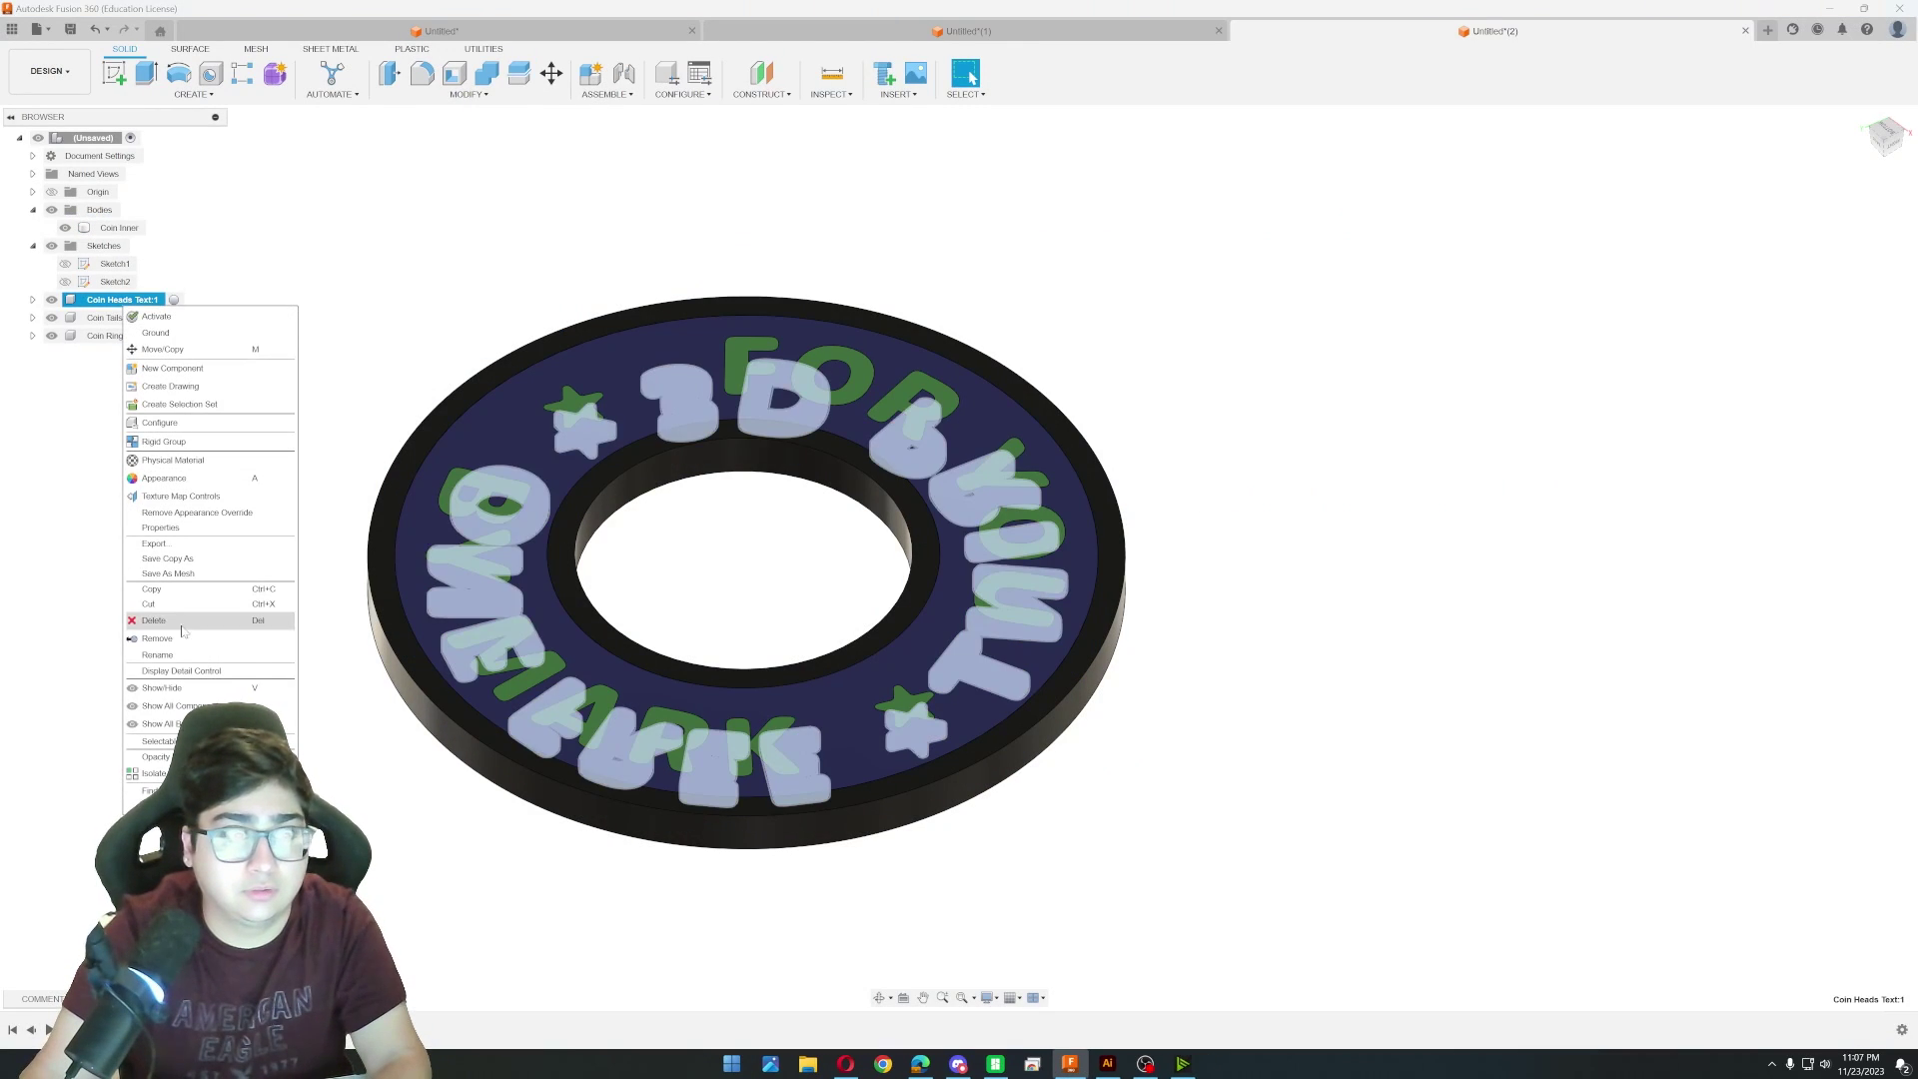
left_click(180, 573)
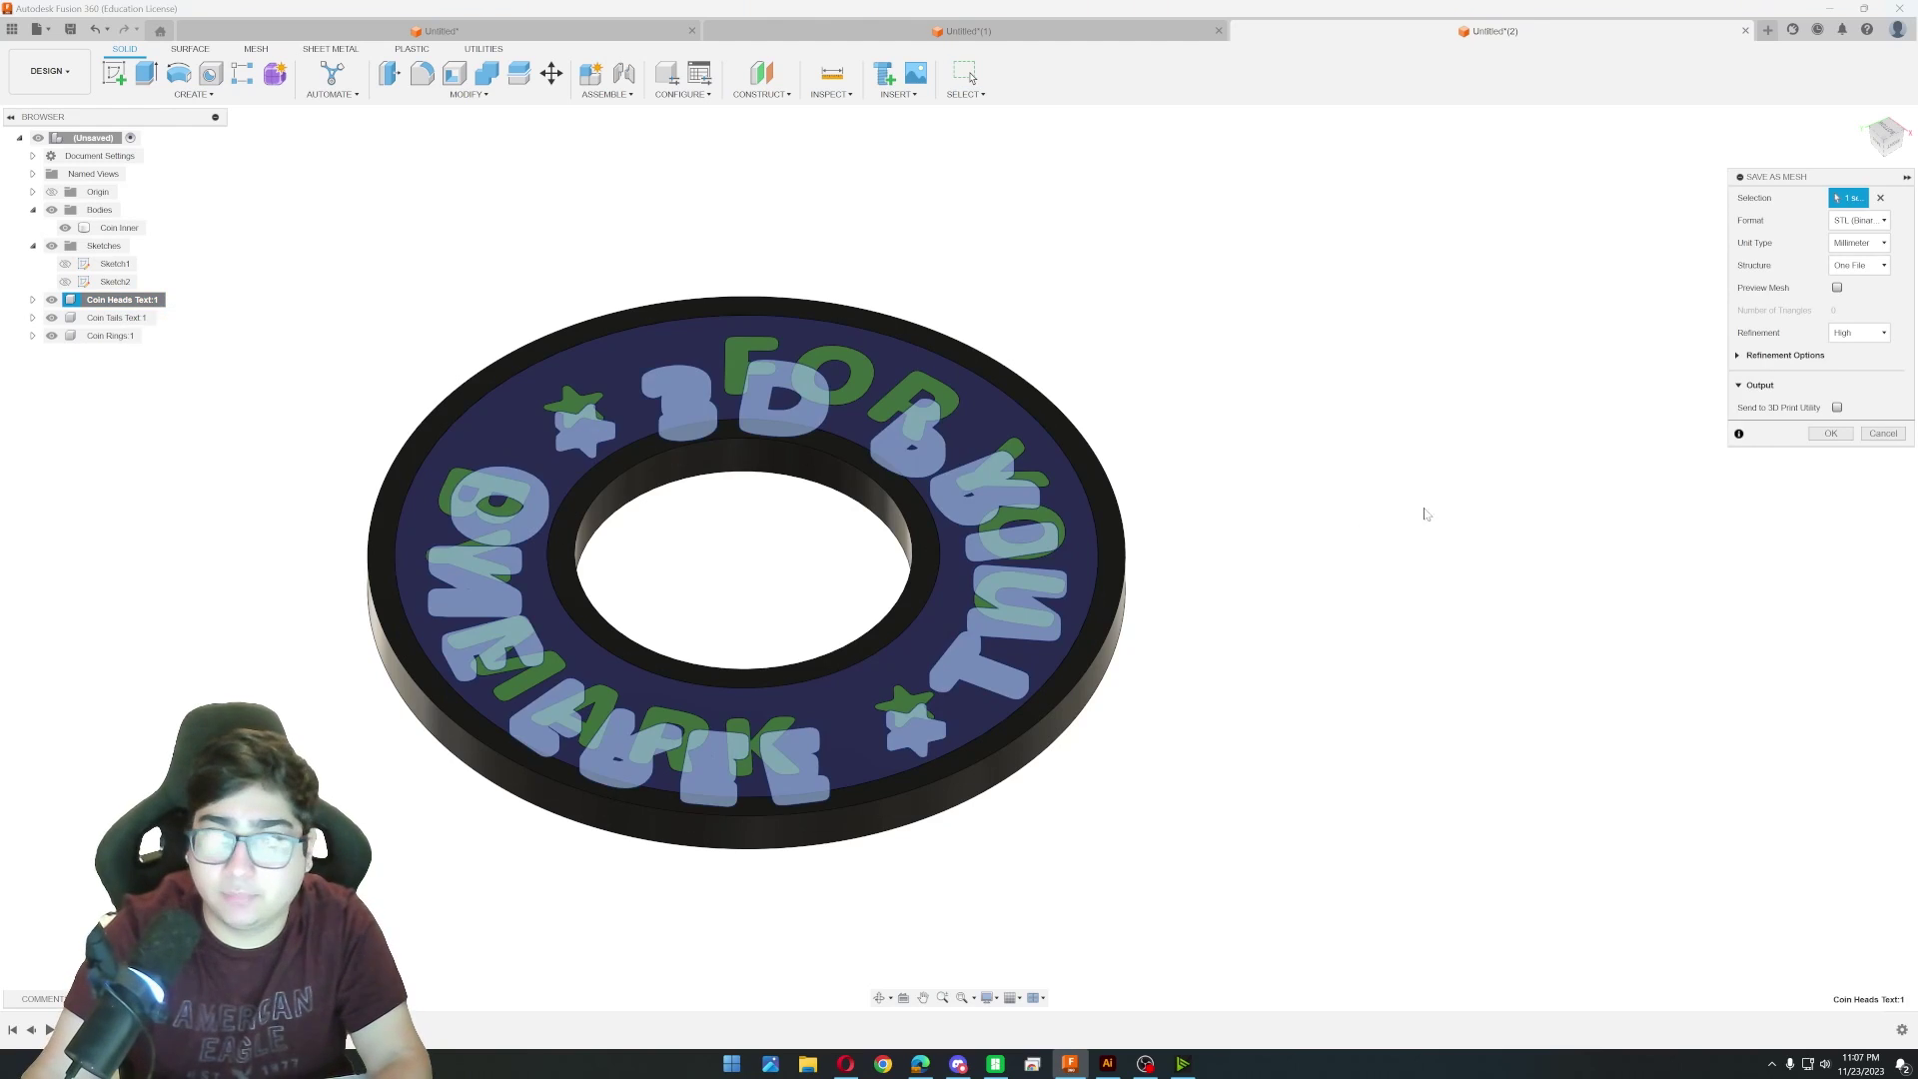
left_click(1813, 432)
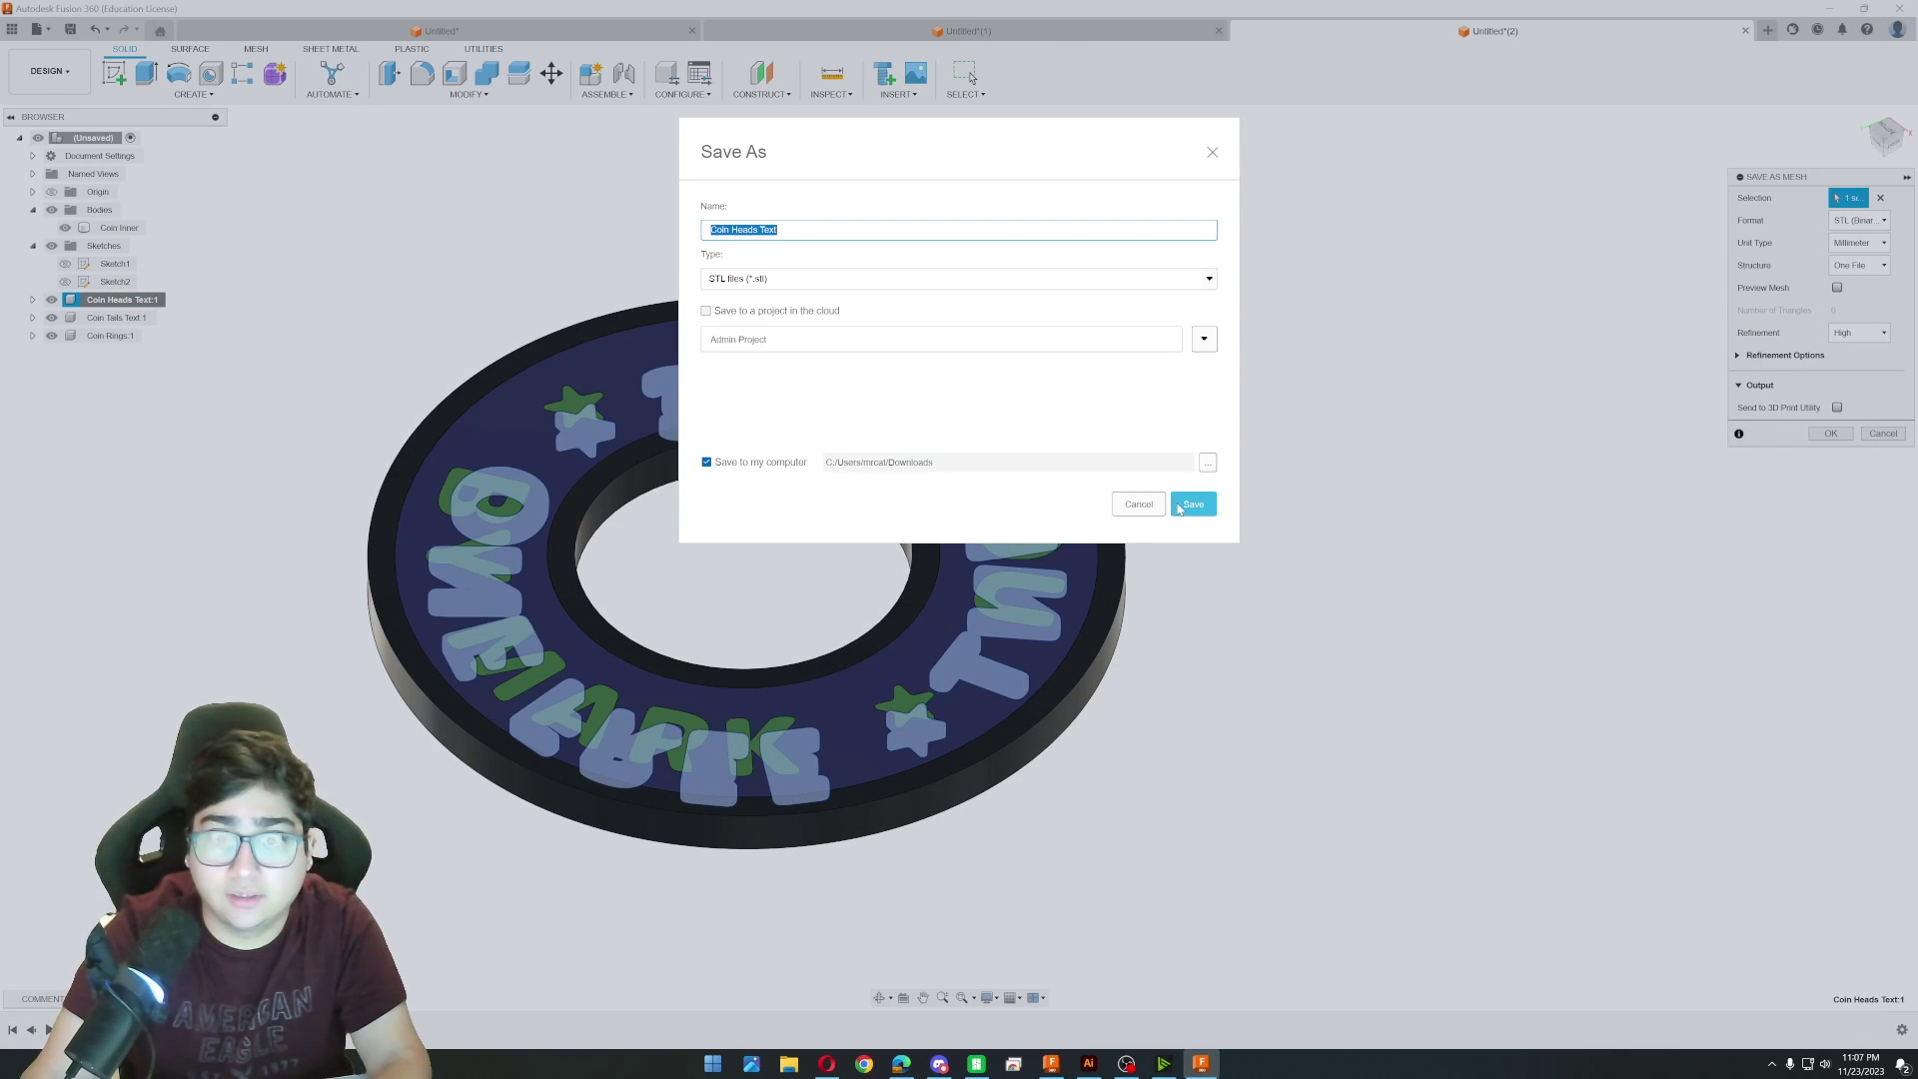
left_click(1193, 504)
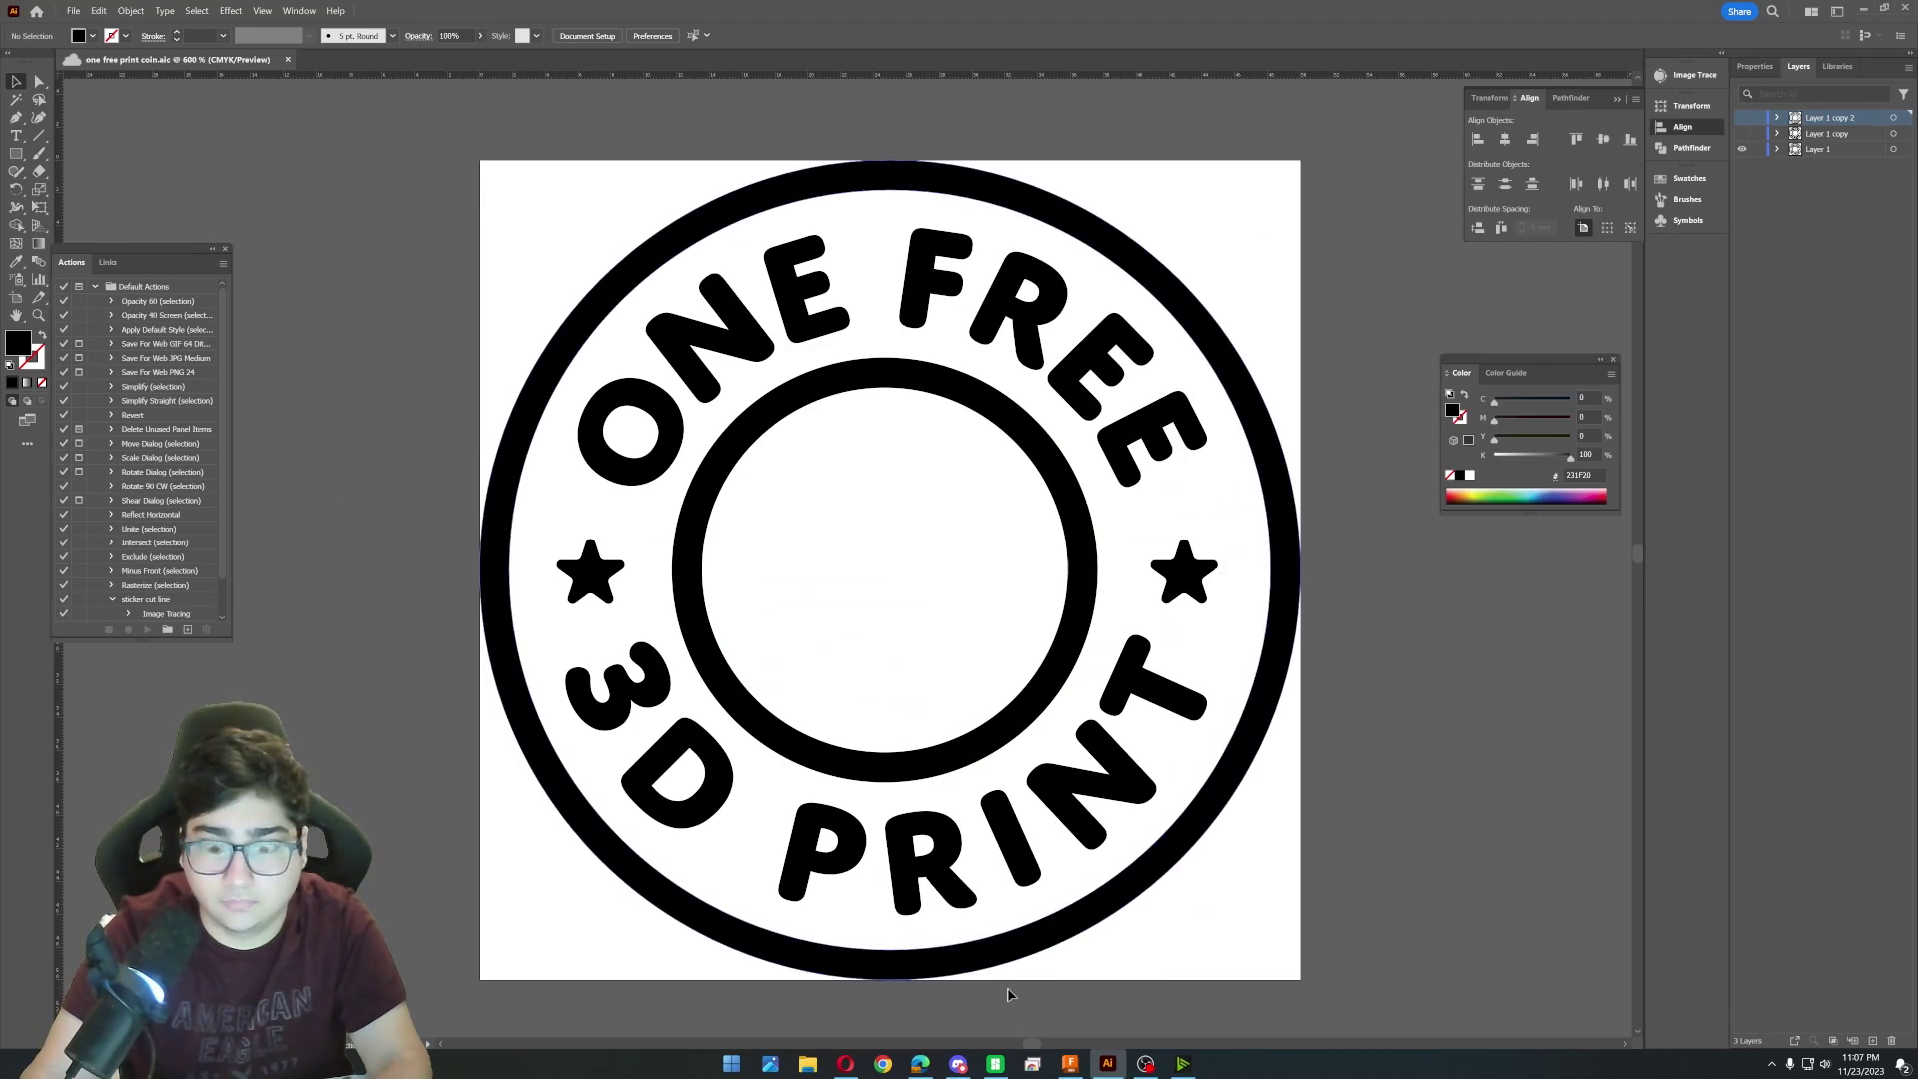
Export Coin Tails Text and Coin Rings as STL meshes to Downloads.
left_click(1069, 1065)
left_click(130, 317)
right_click(114, 319)
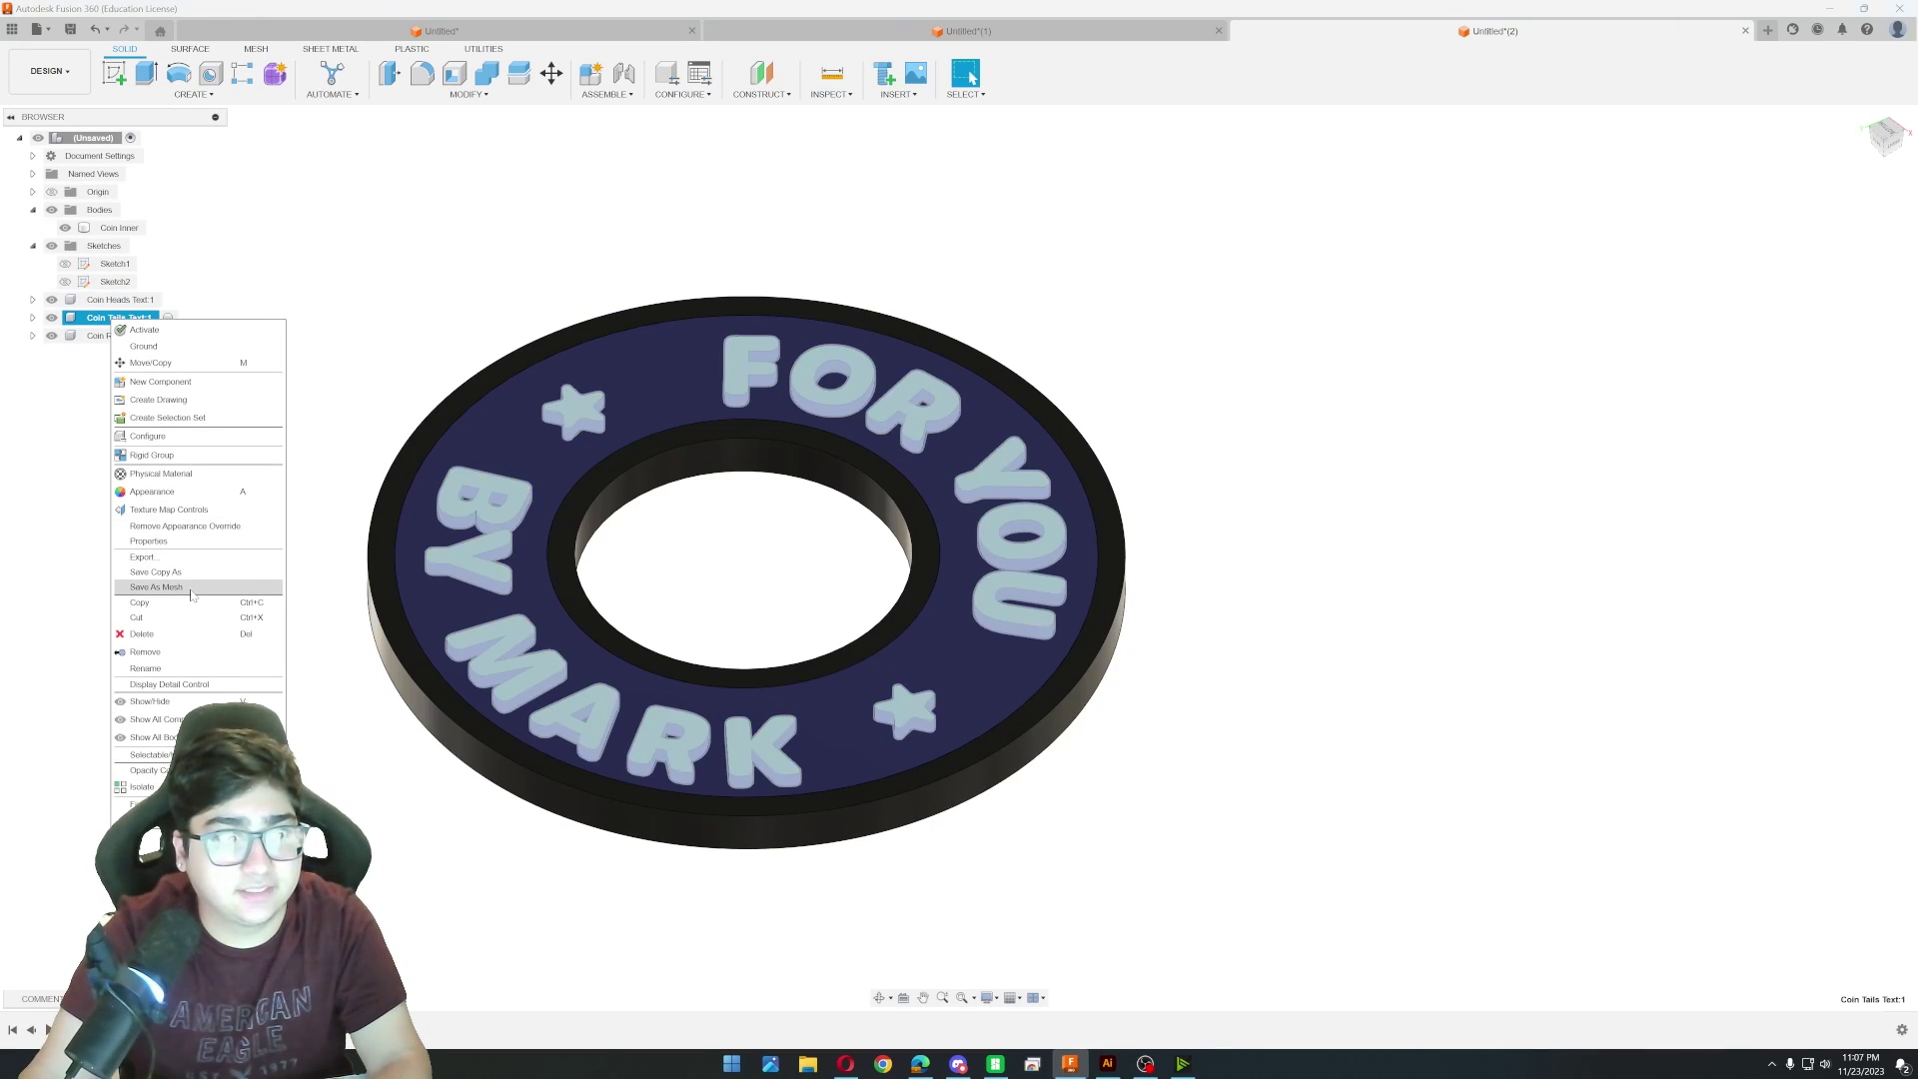
left_click(156, 587)
left_click(1830, 433)
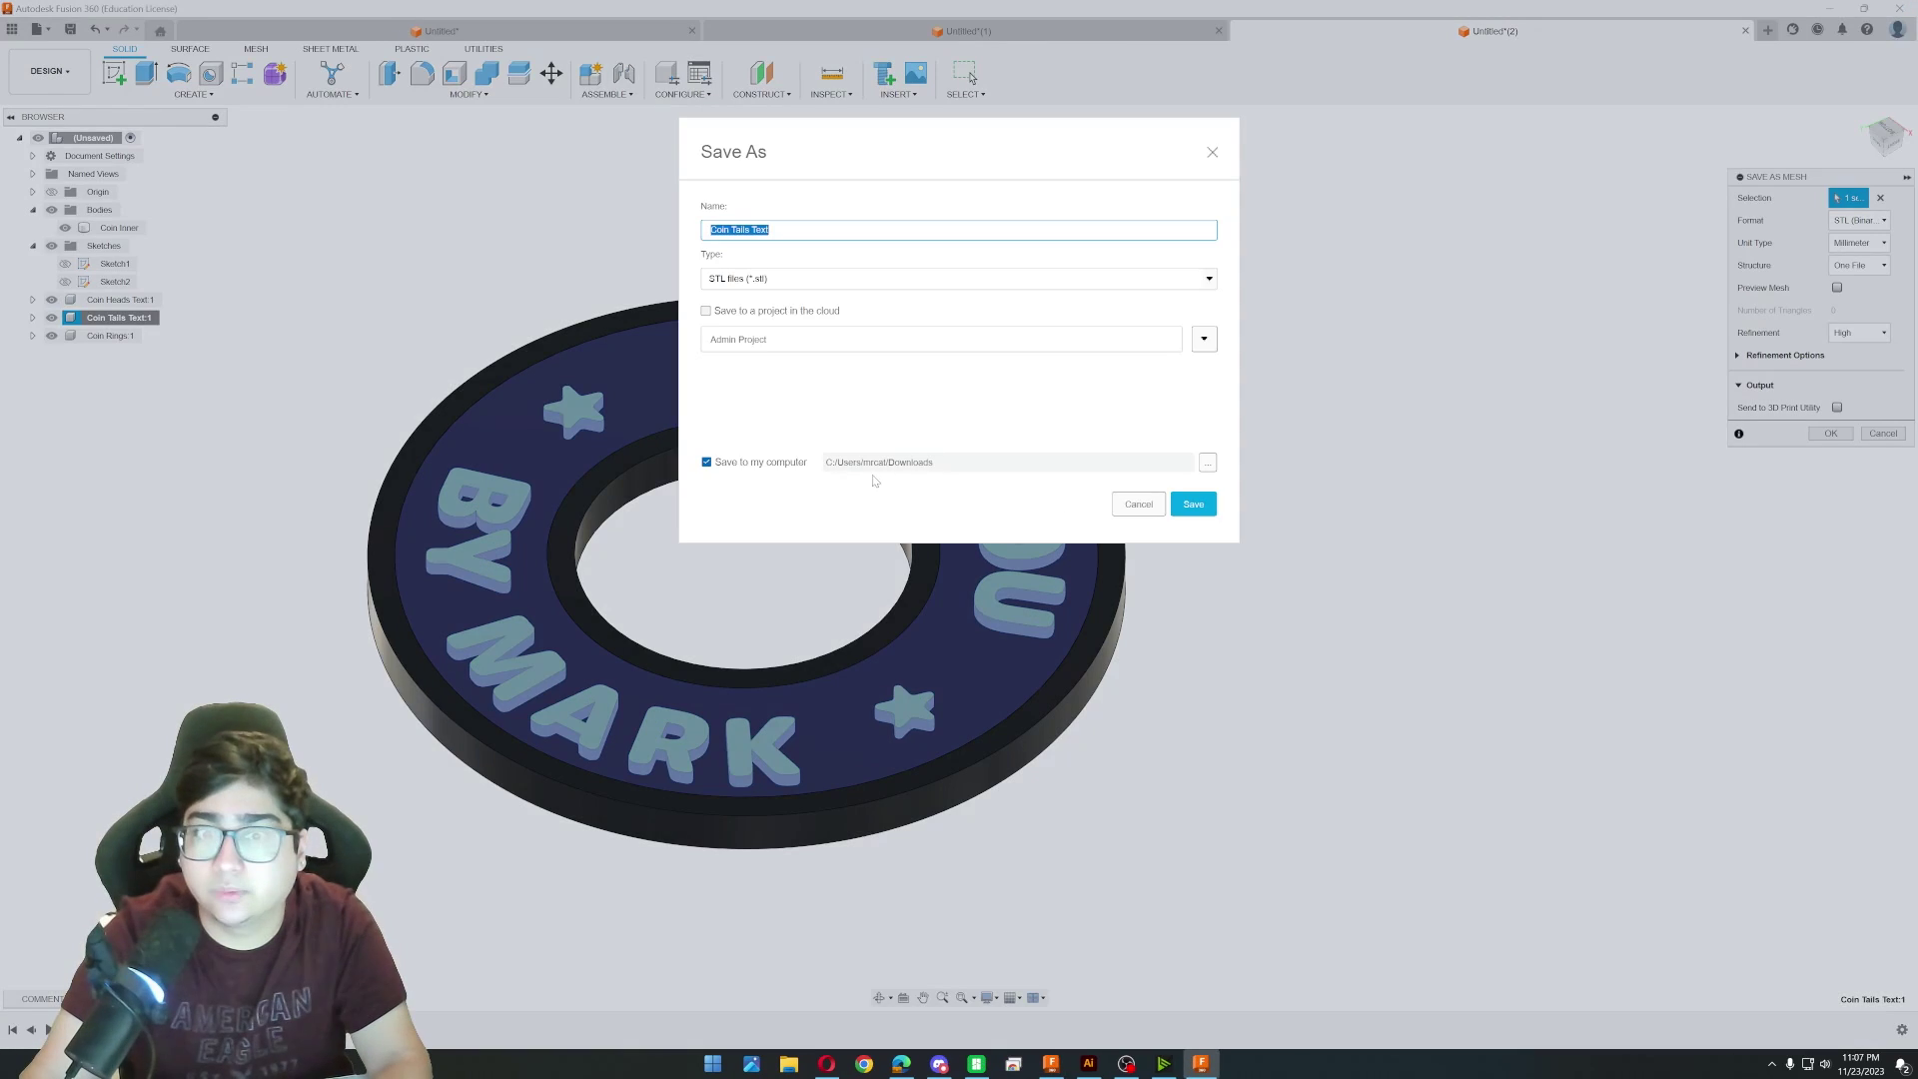
left_click(1198, 503)
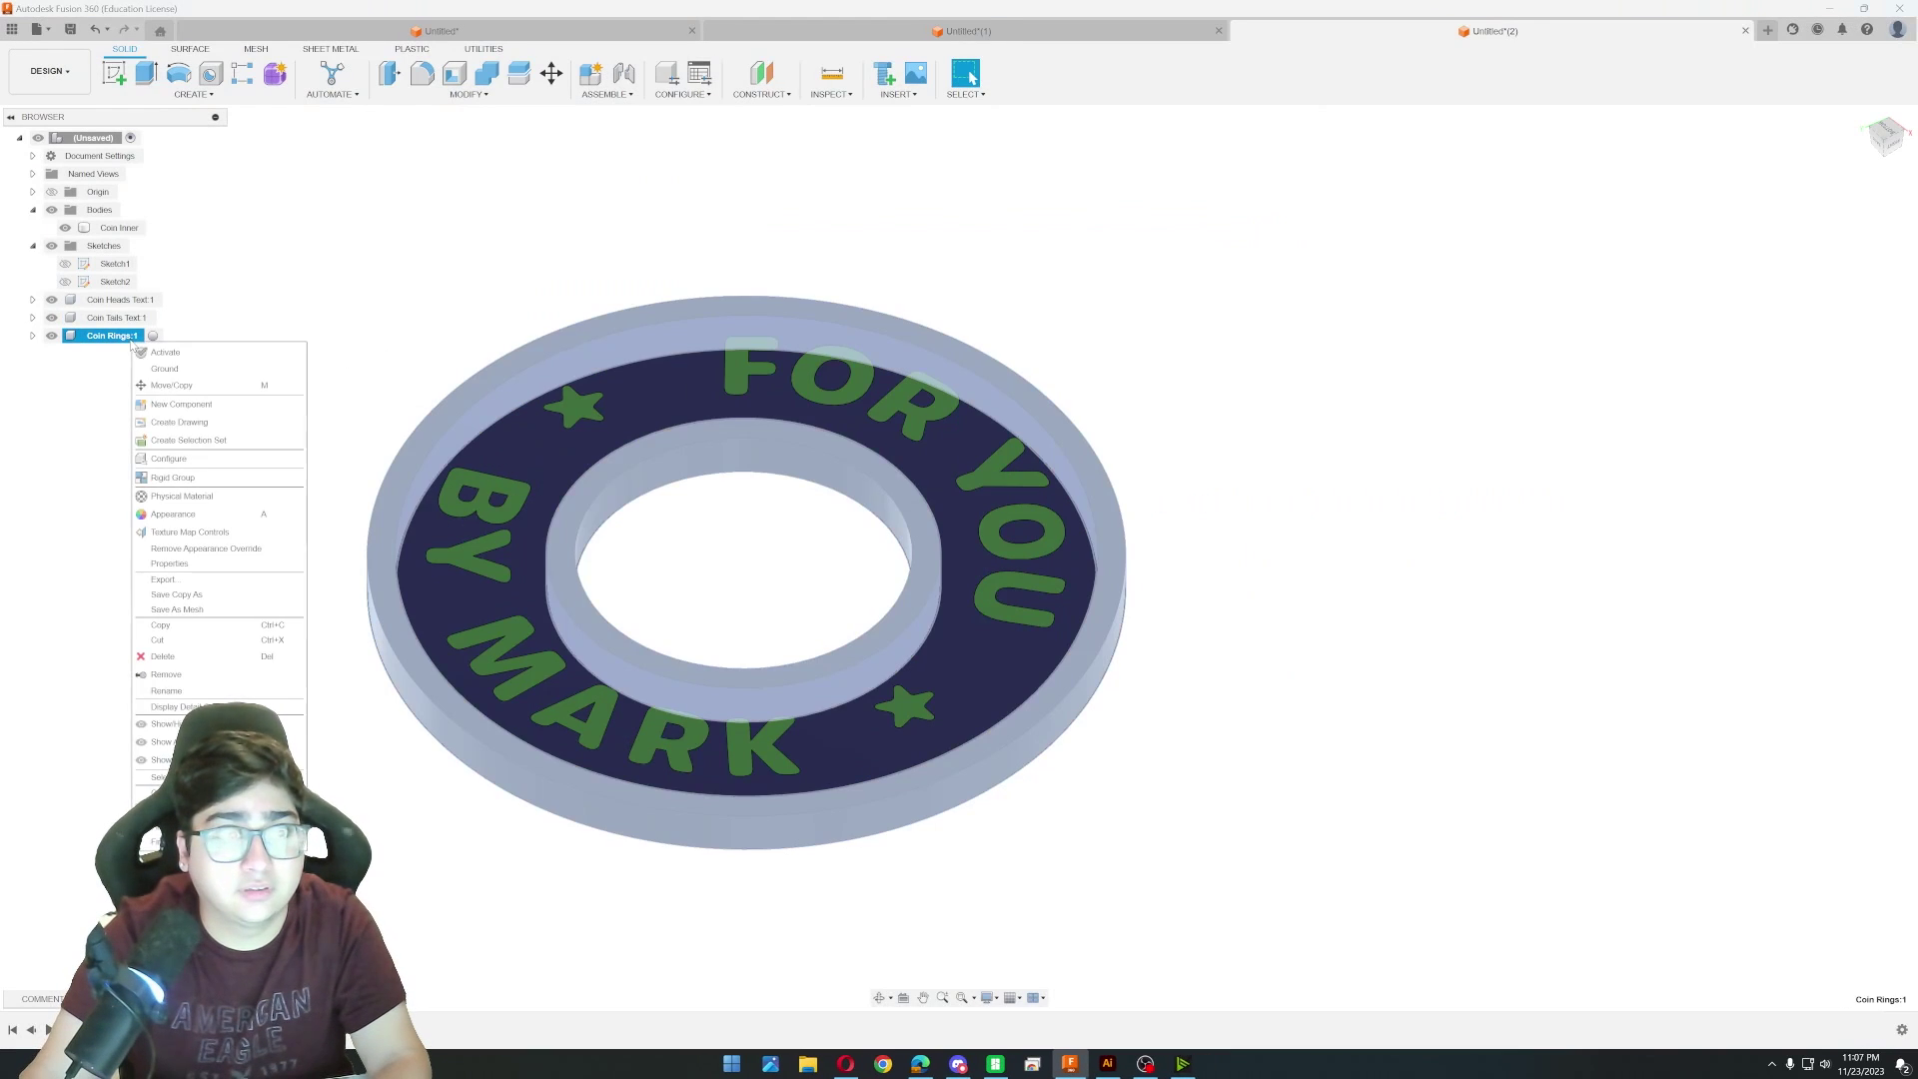
left_click(213, 596)
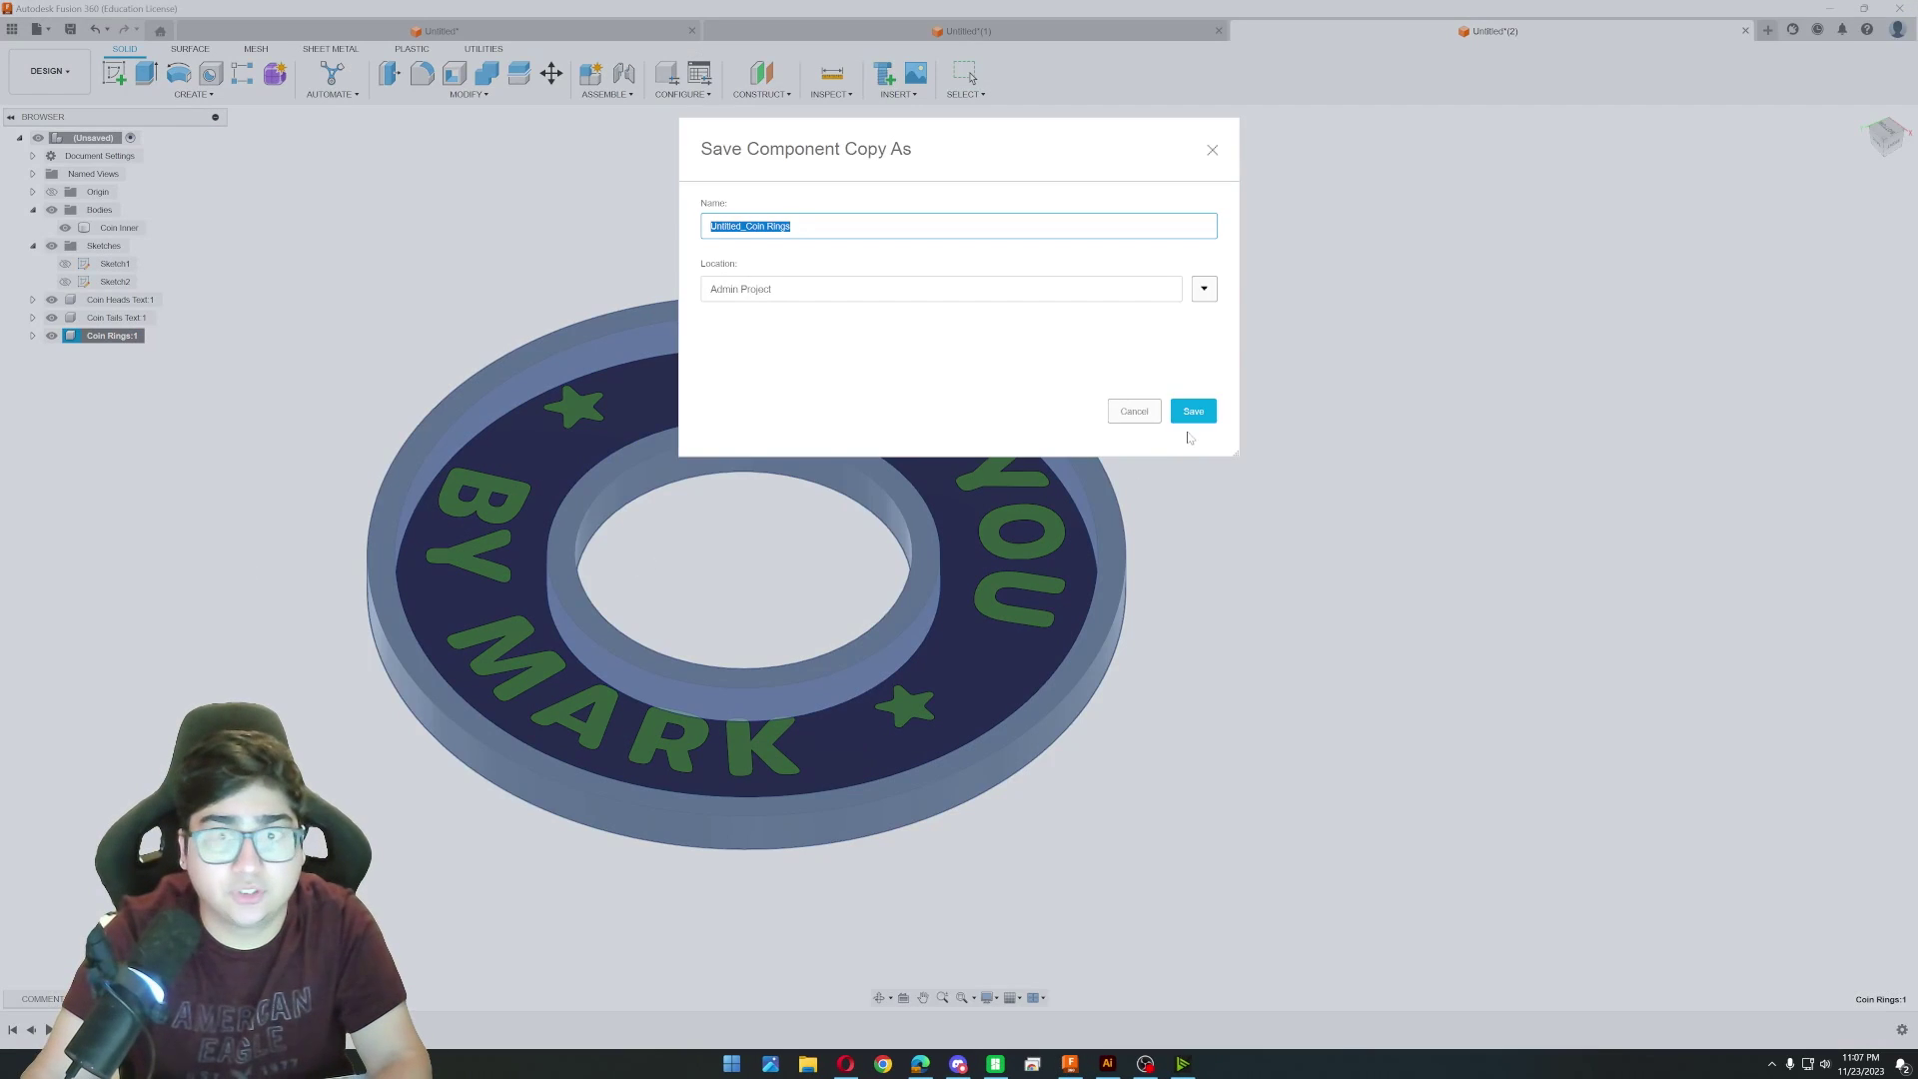
left_click(1134, 411)
right_click(129, 345)
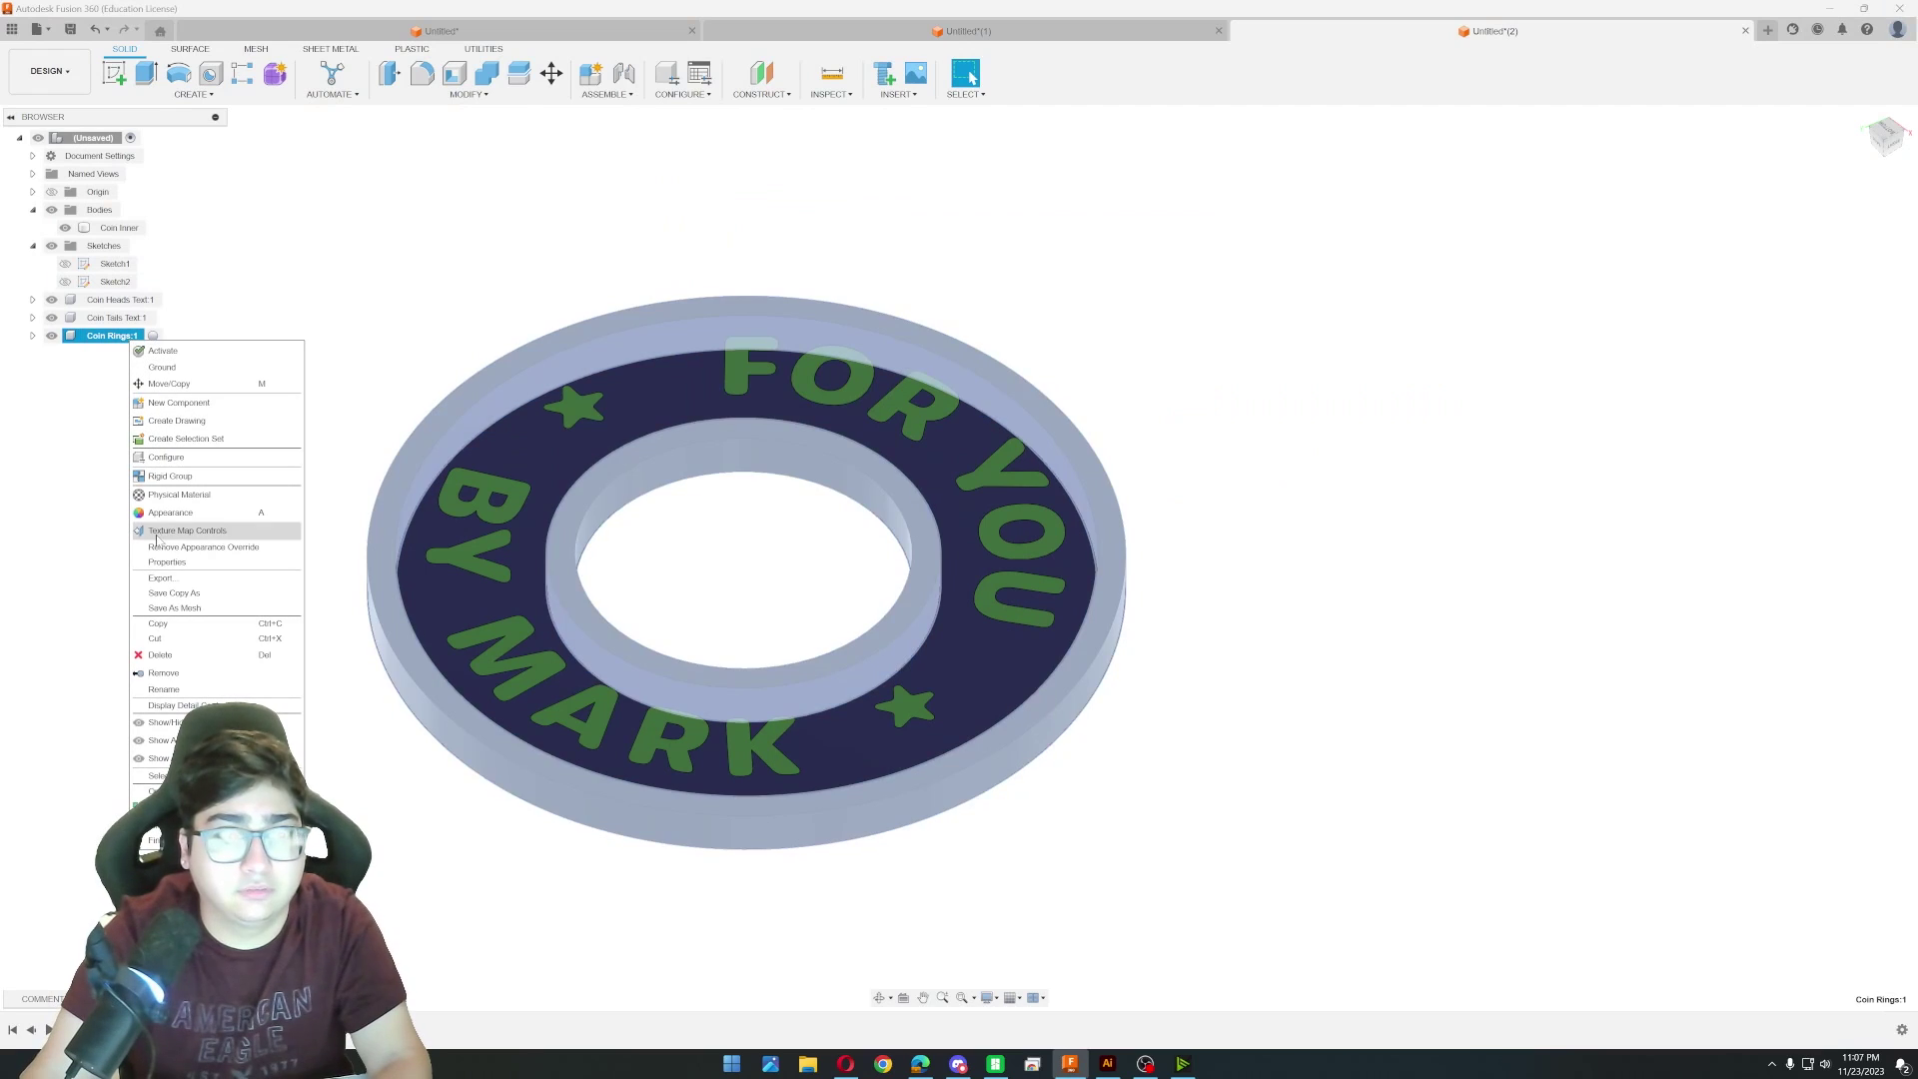
left_click(190, 624)
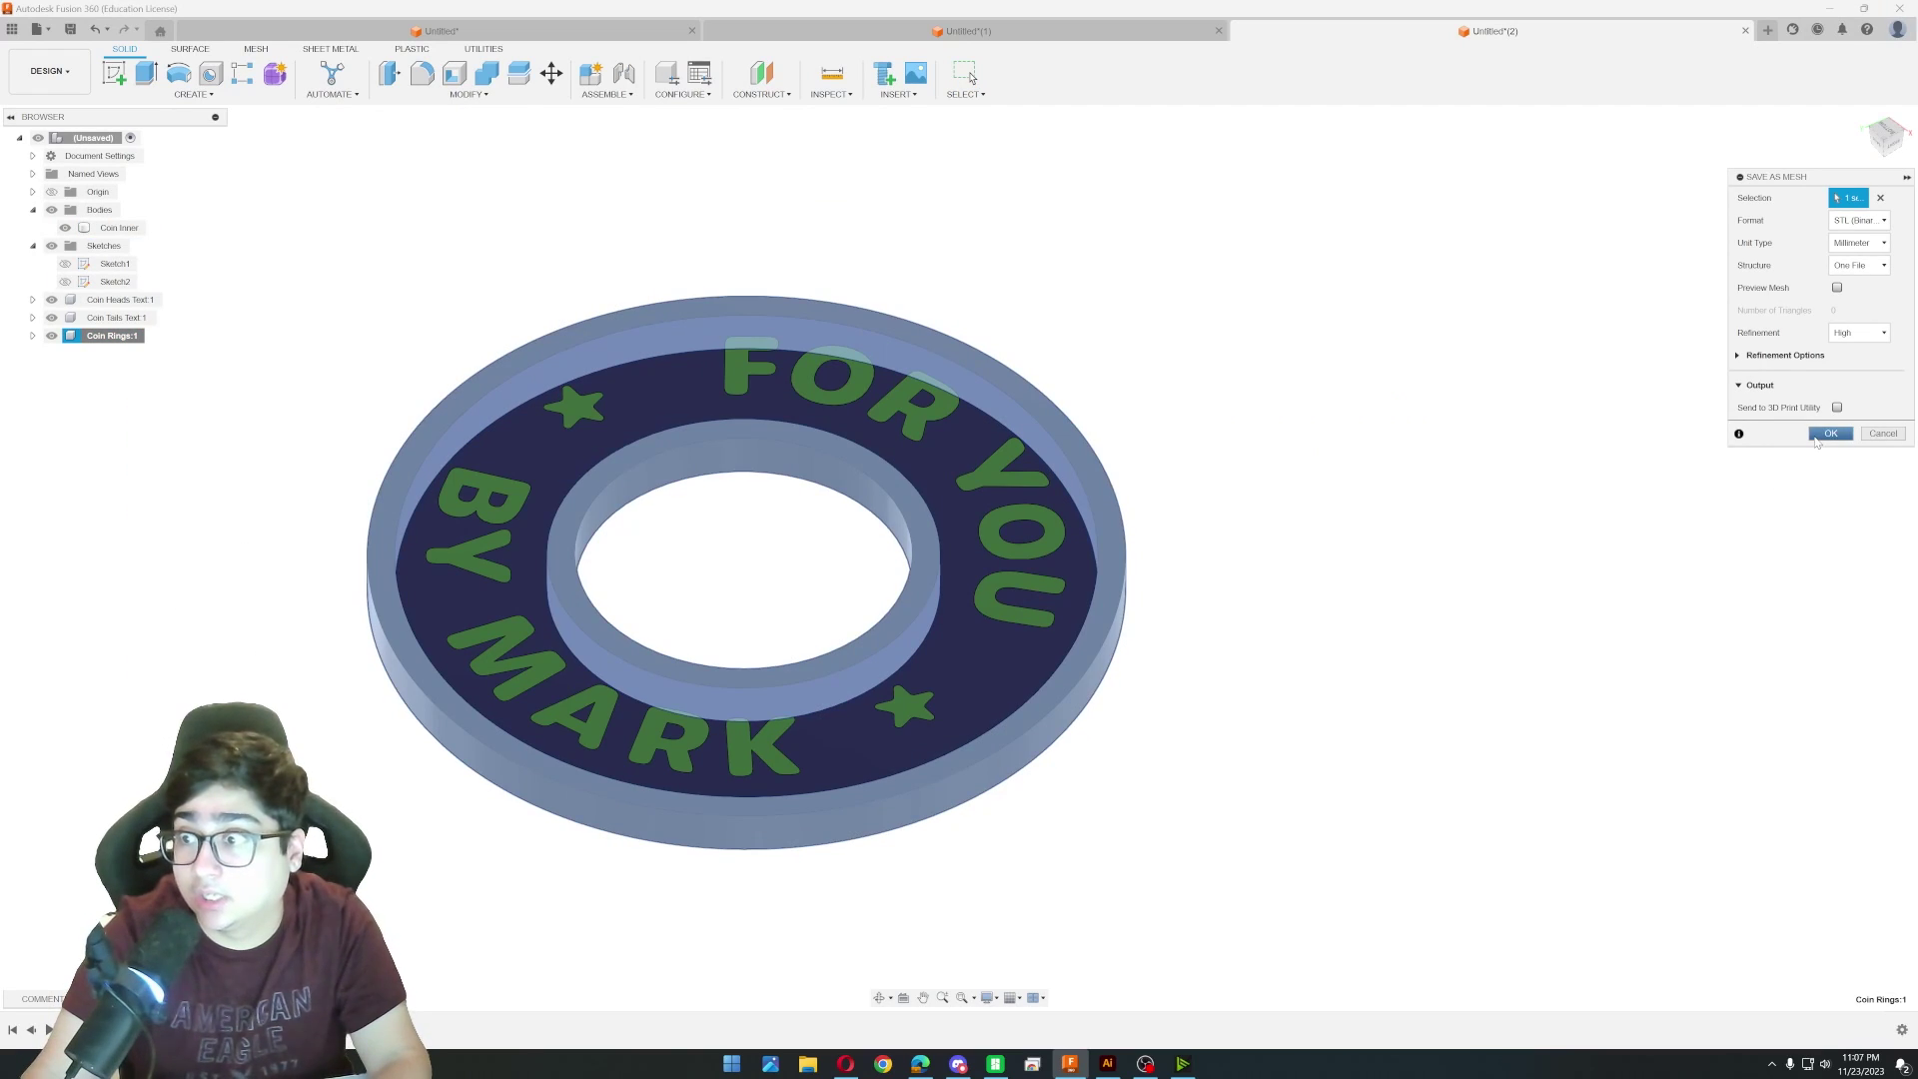
left_click(1823, 435)
left_click(1195, 506)
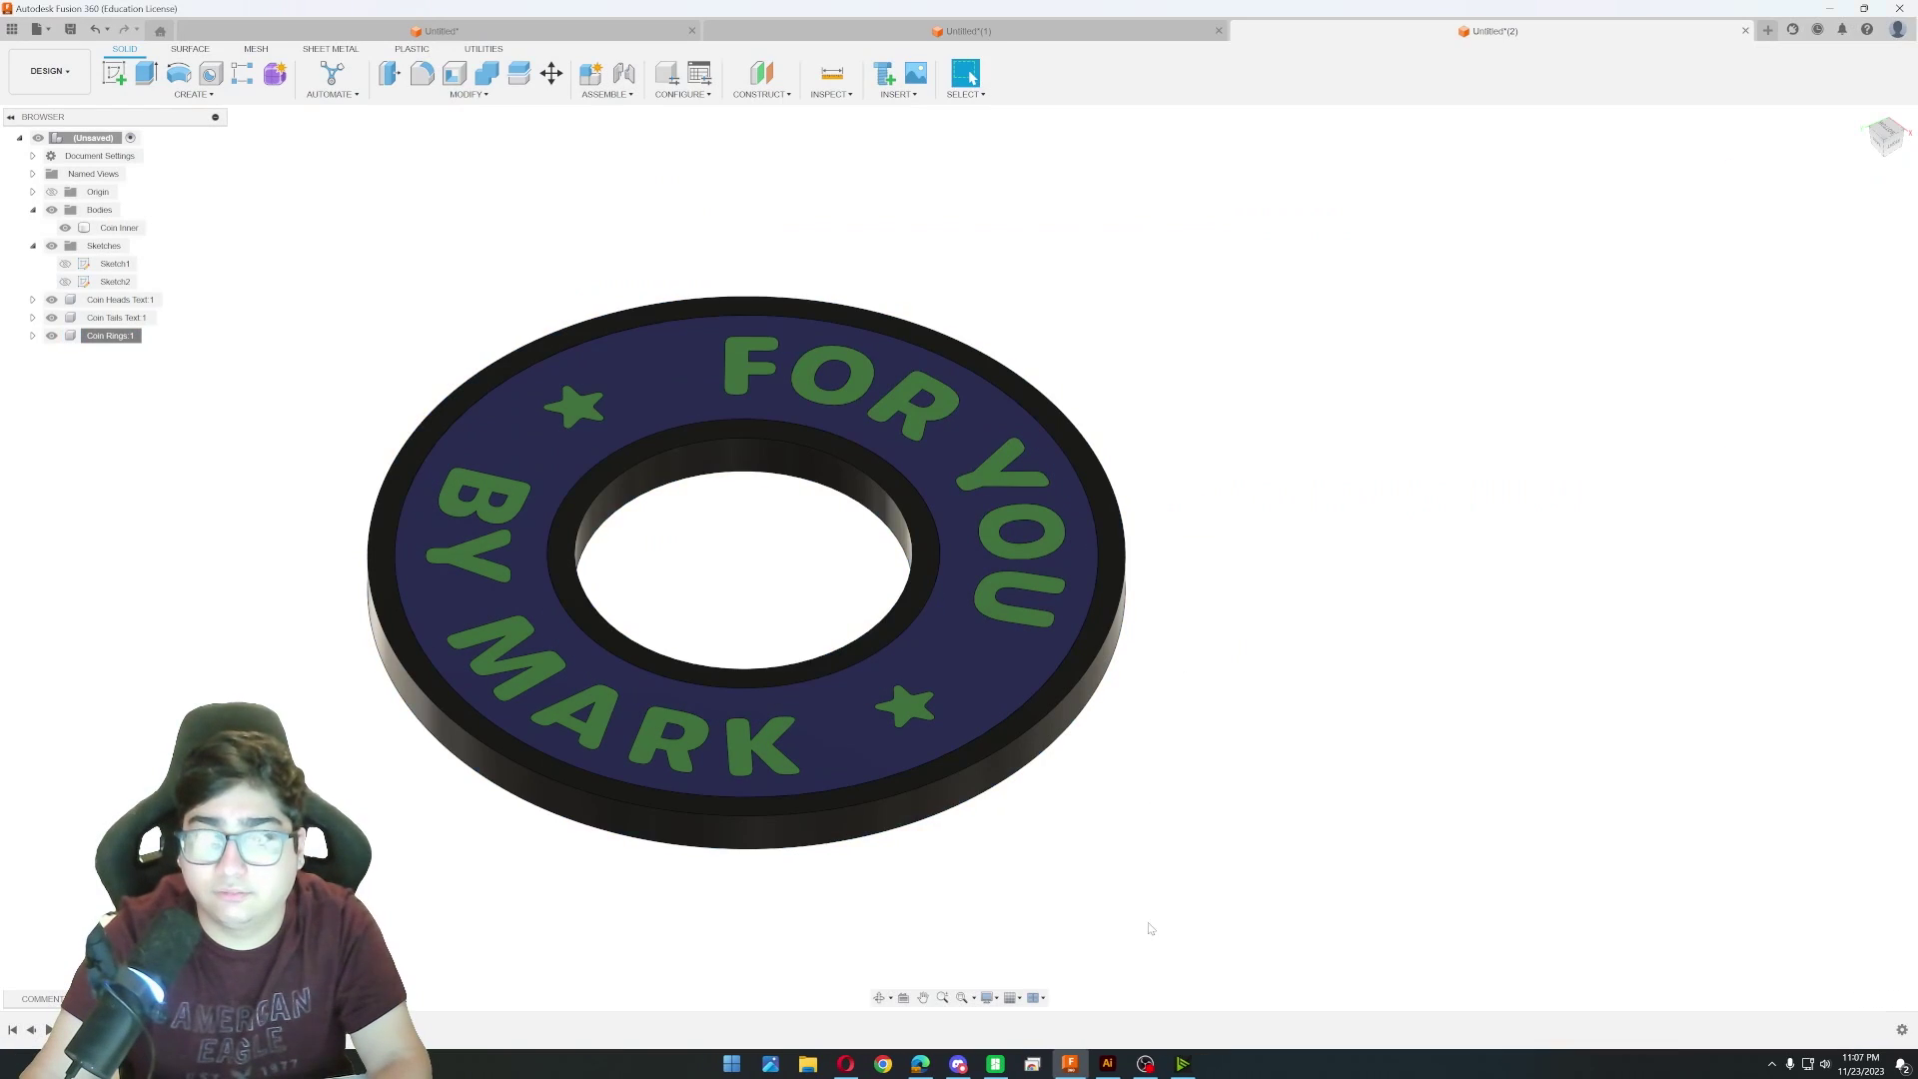
Start a new Bambu Studio project, discarding the changed presets.
mouse_move(986, 1044)
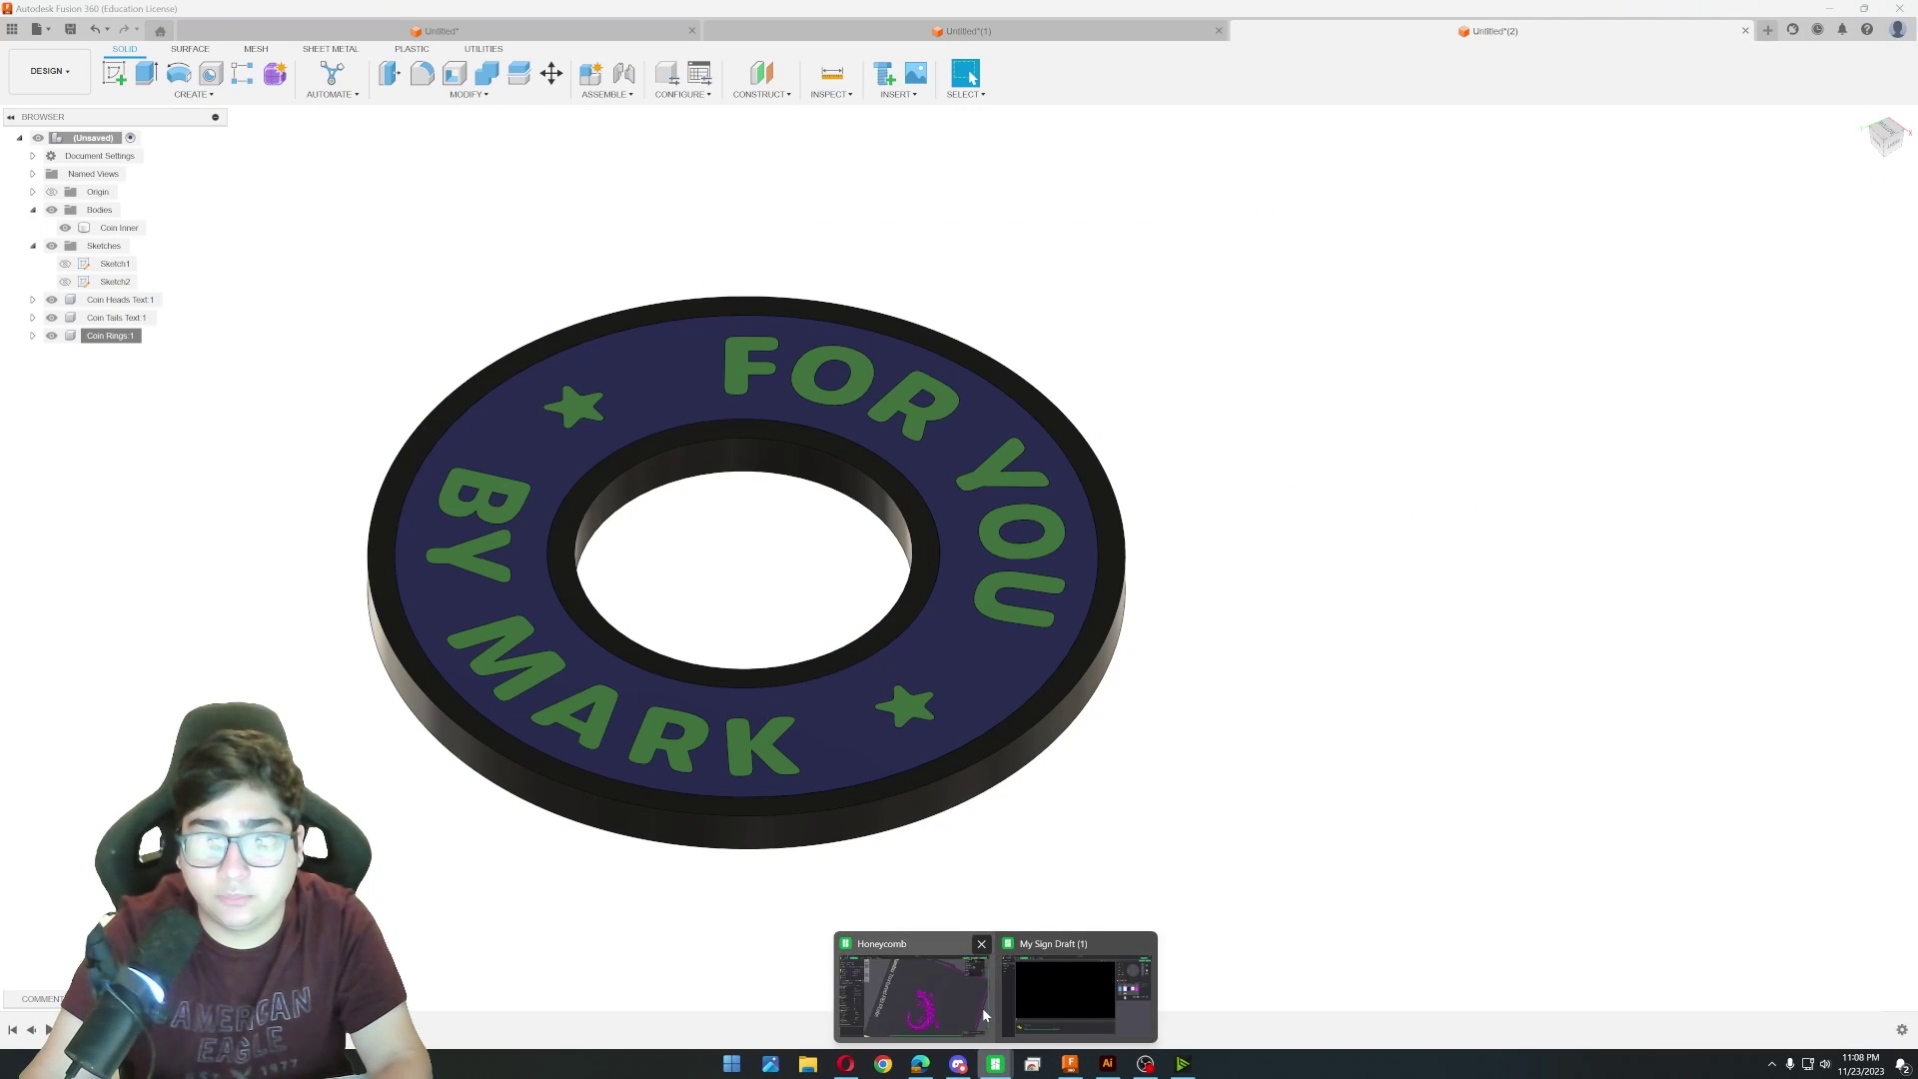
left_click(1064, 994)
left_click(15, 37)
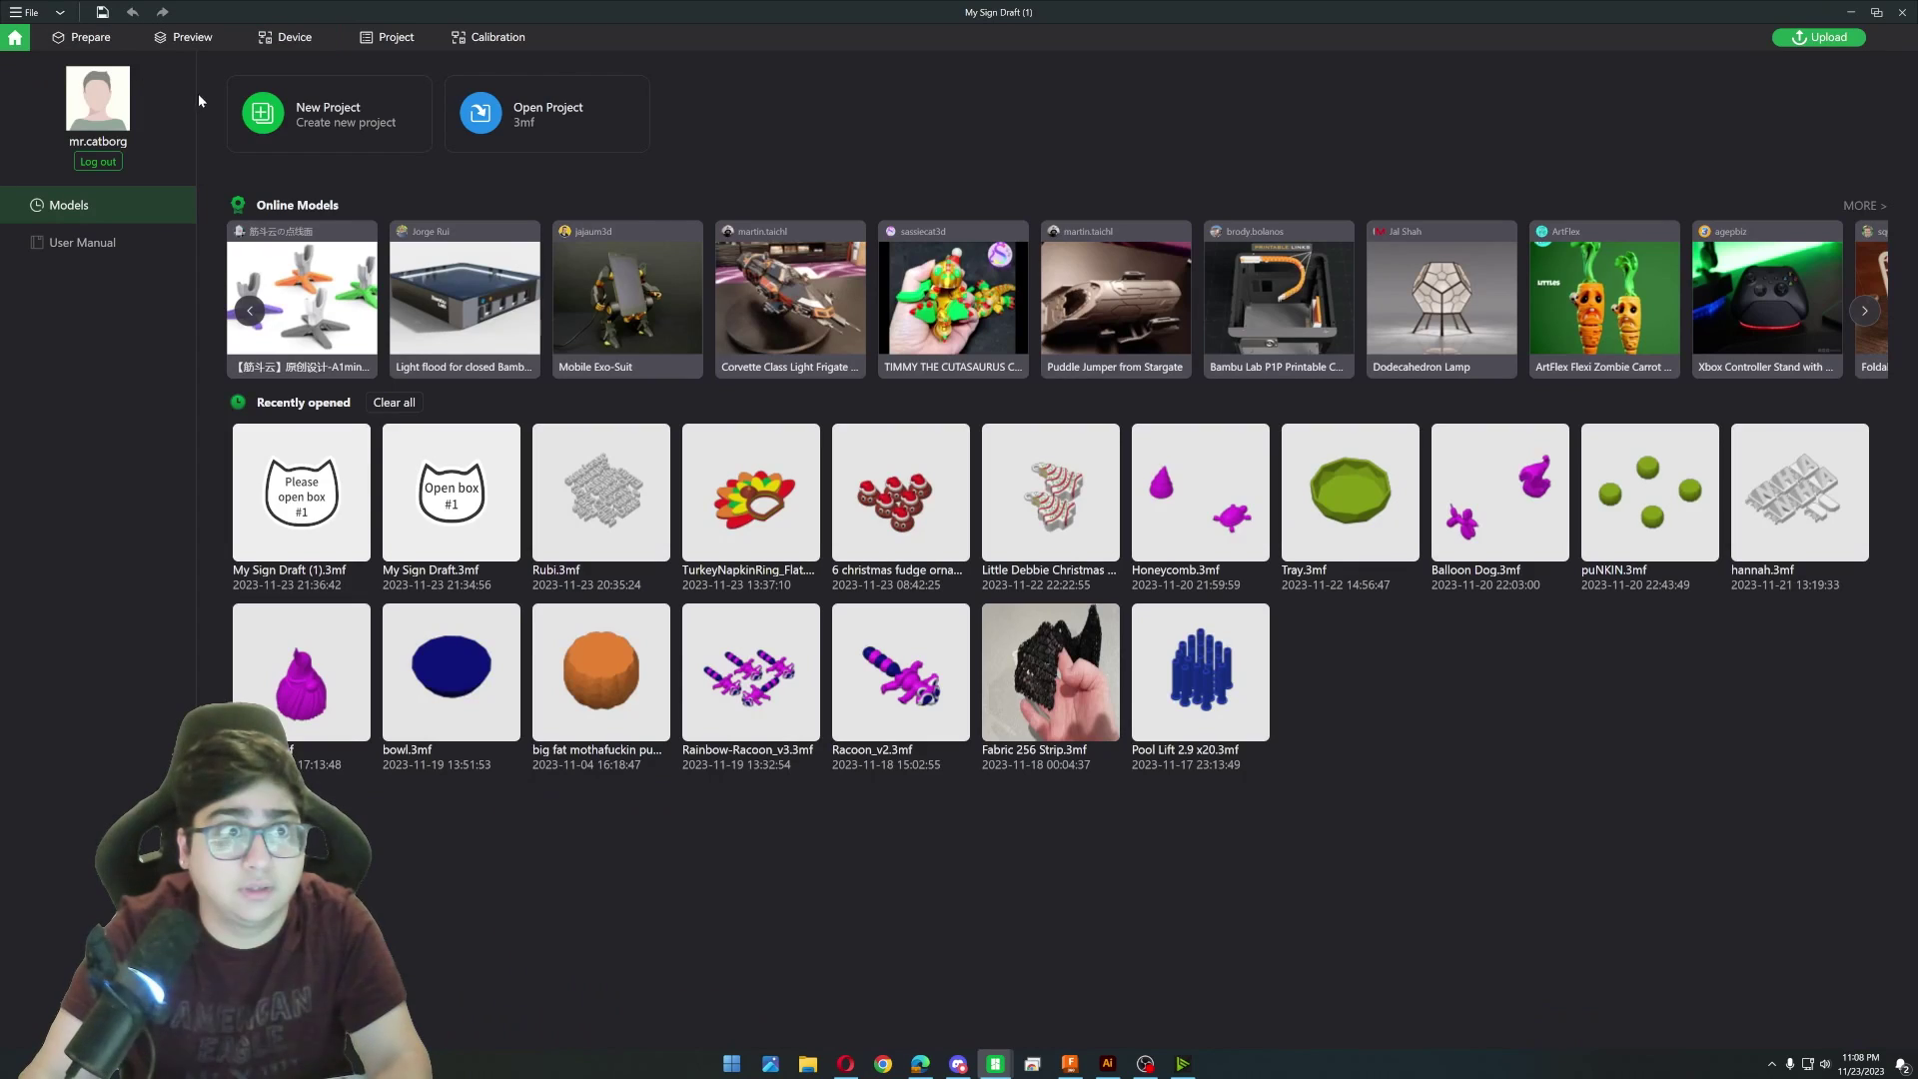
left_click(1089, 582)
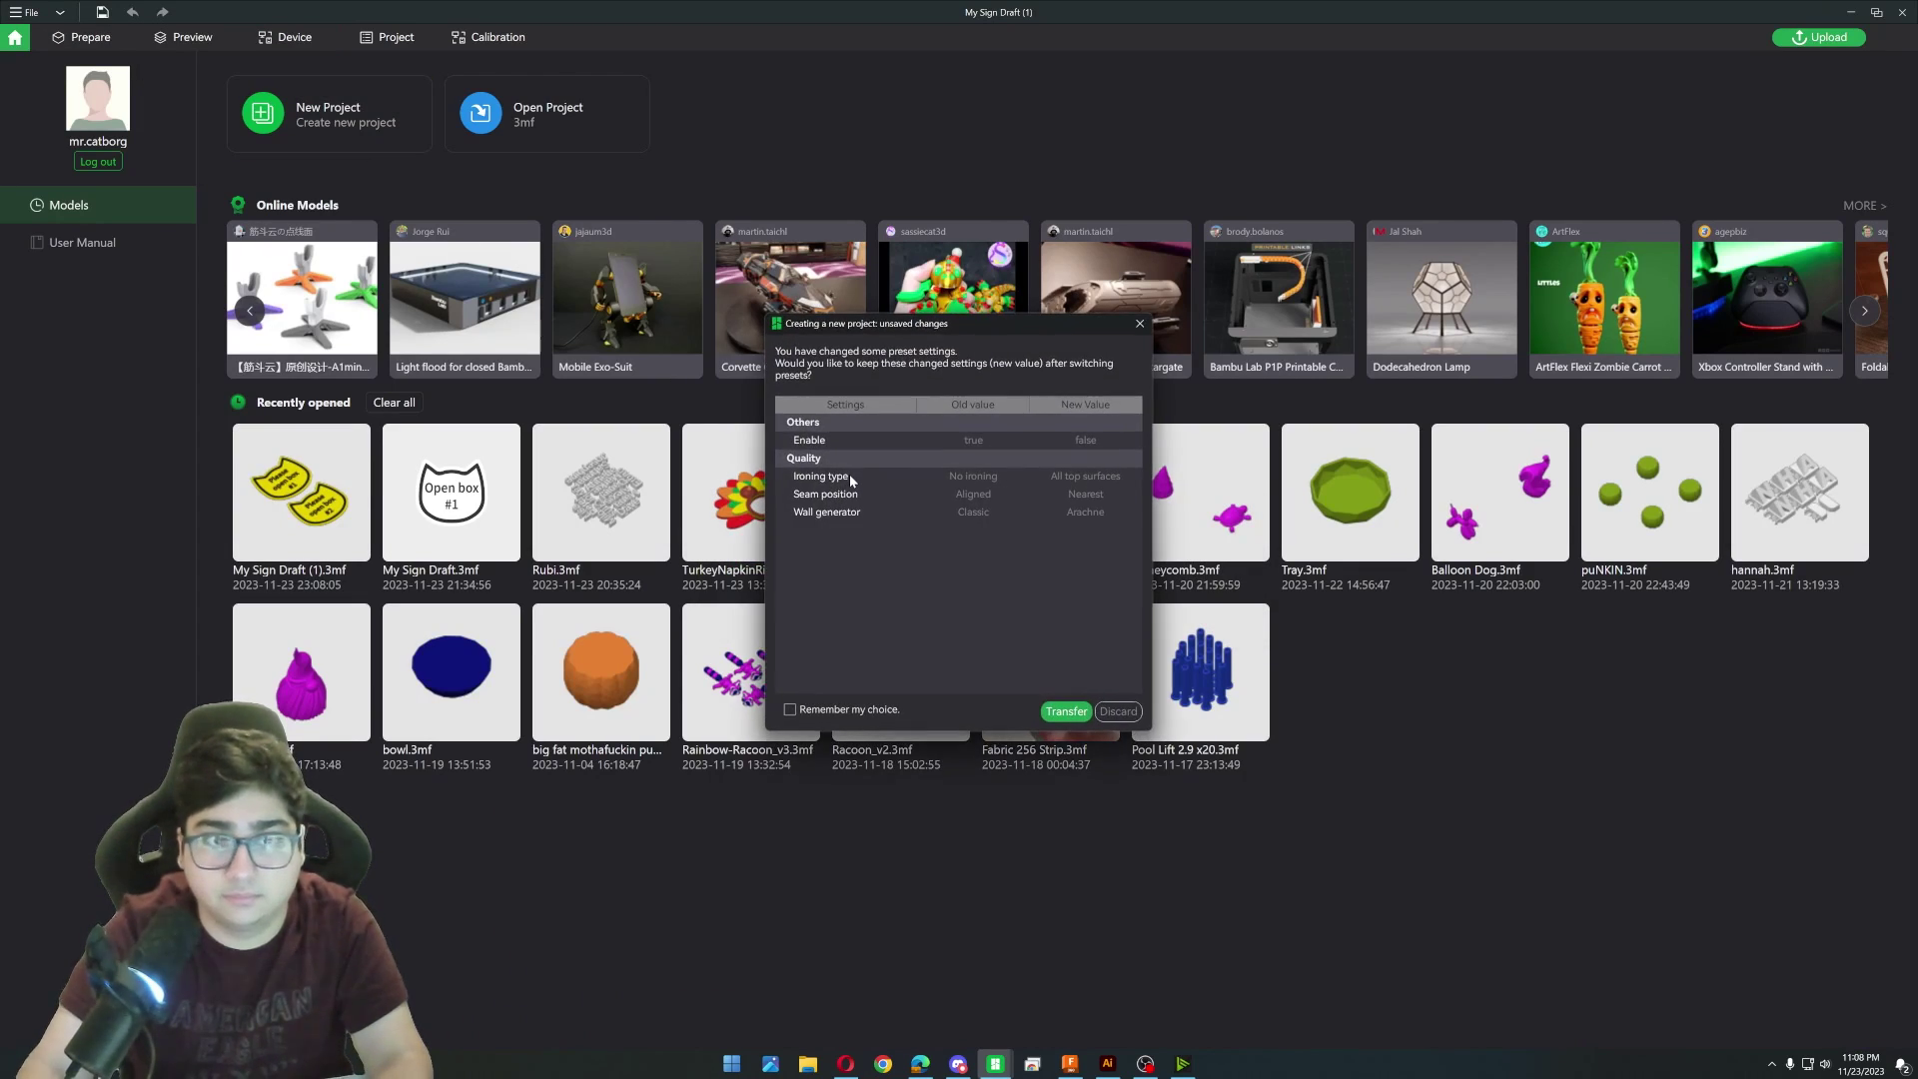
left_click(1107, 713)
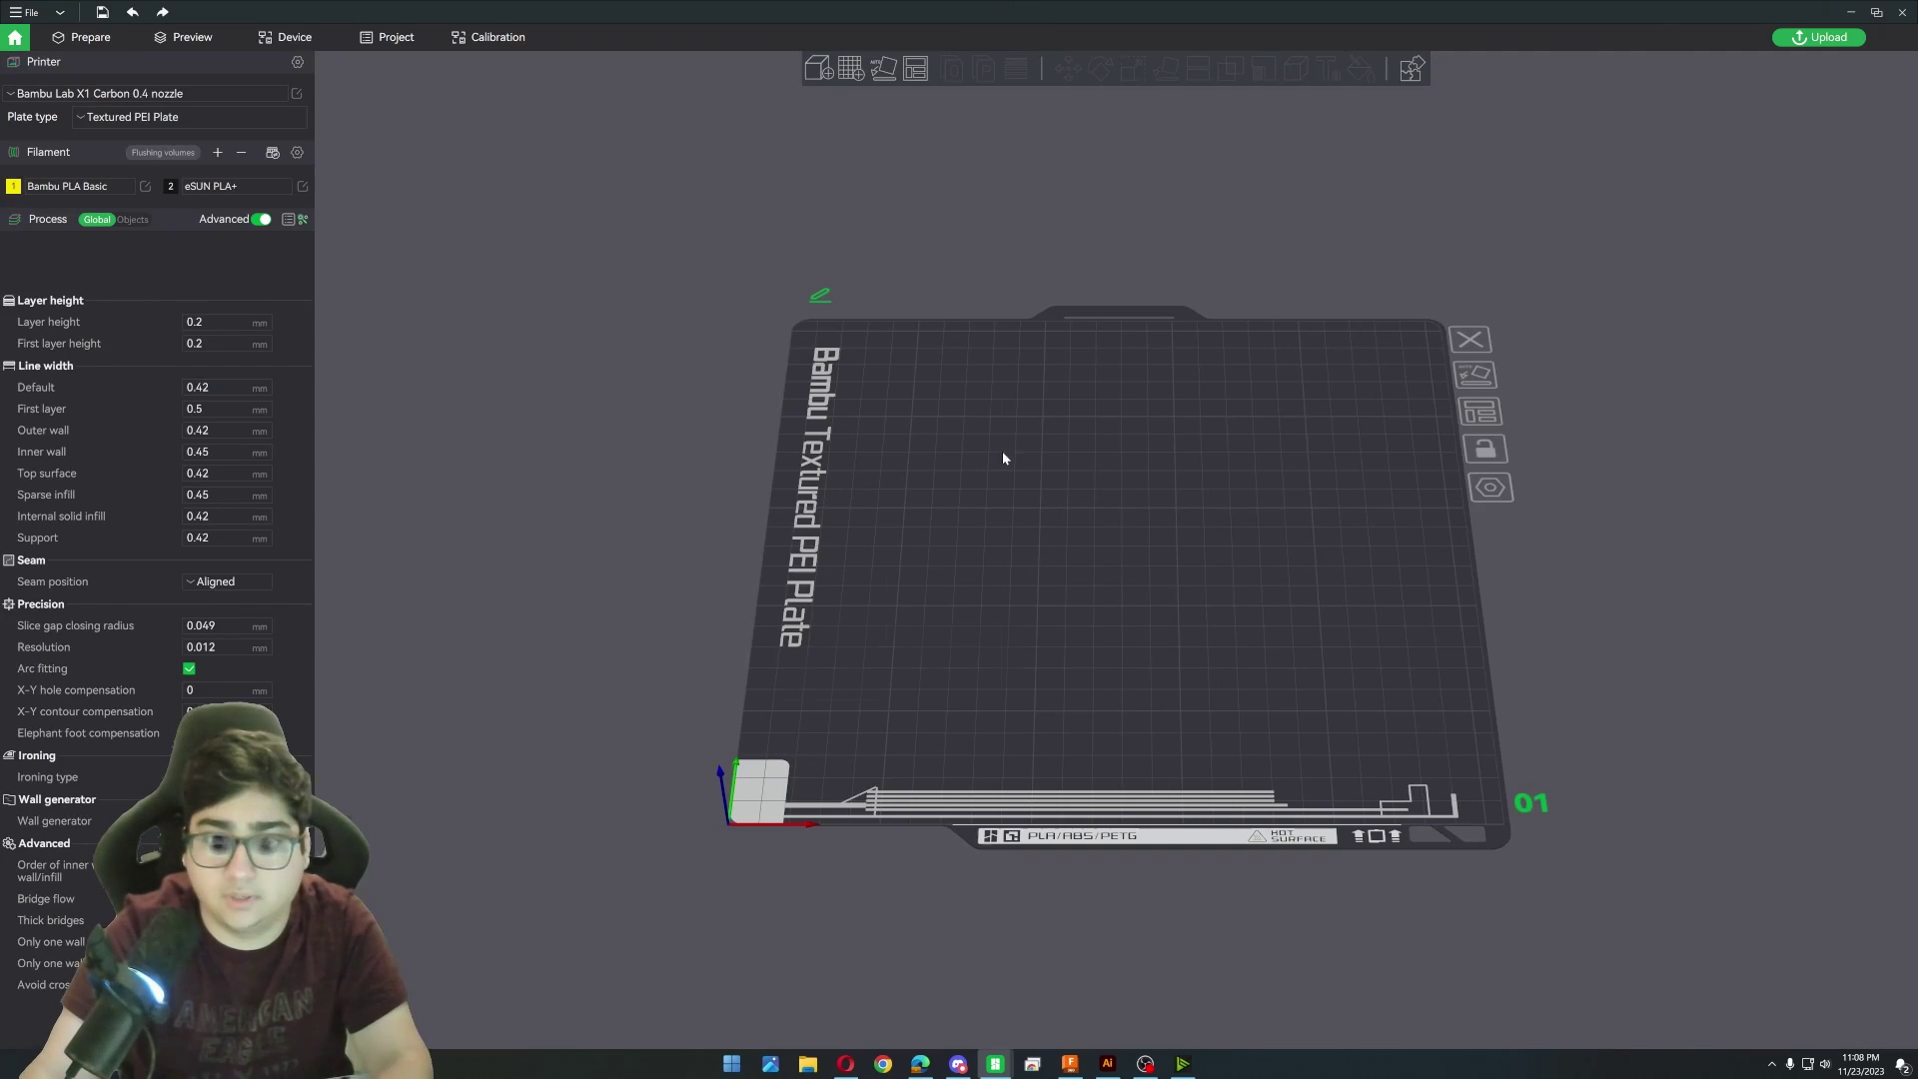
Import the four coin STL files from Downloads.
left_click(830, 70)
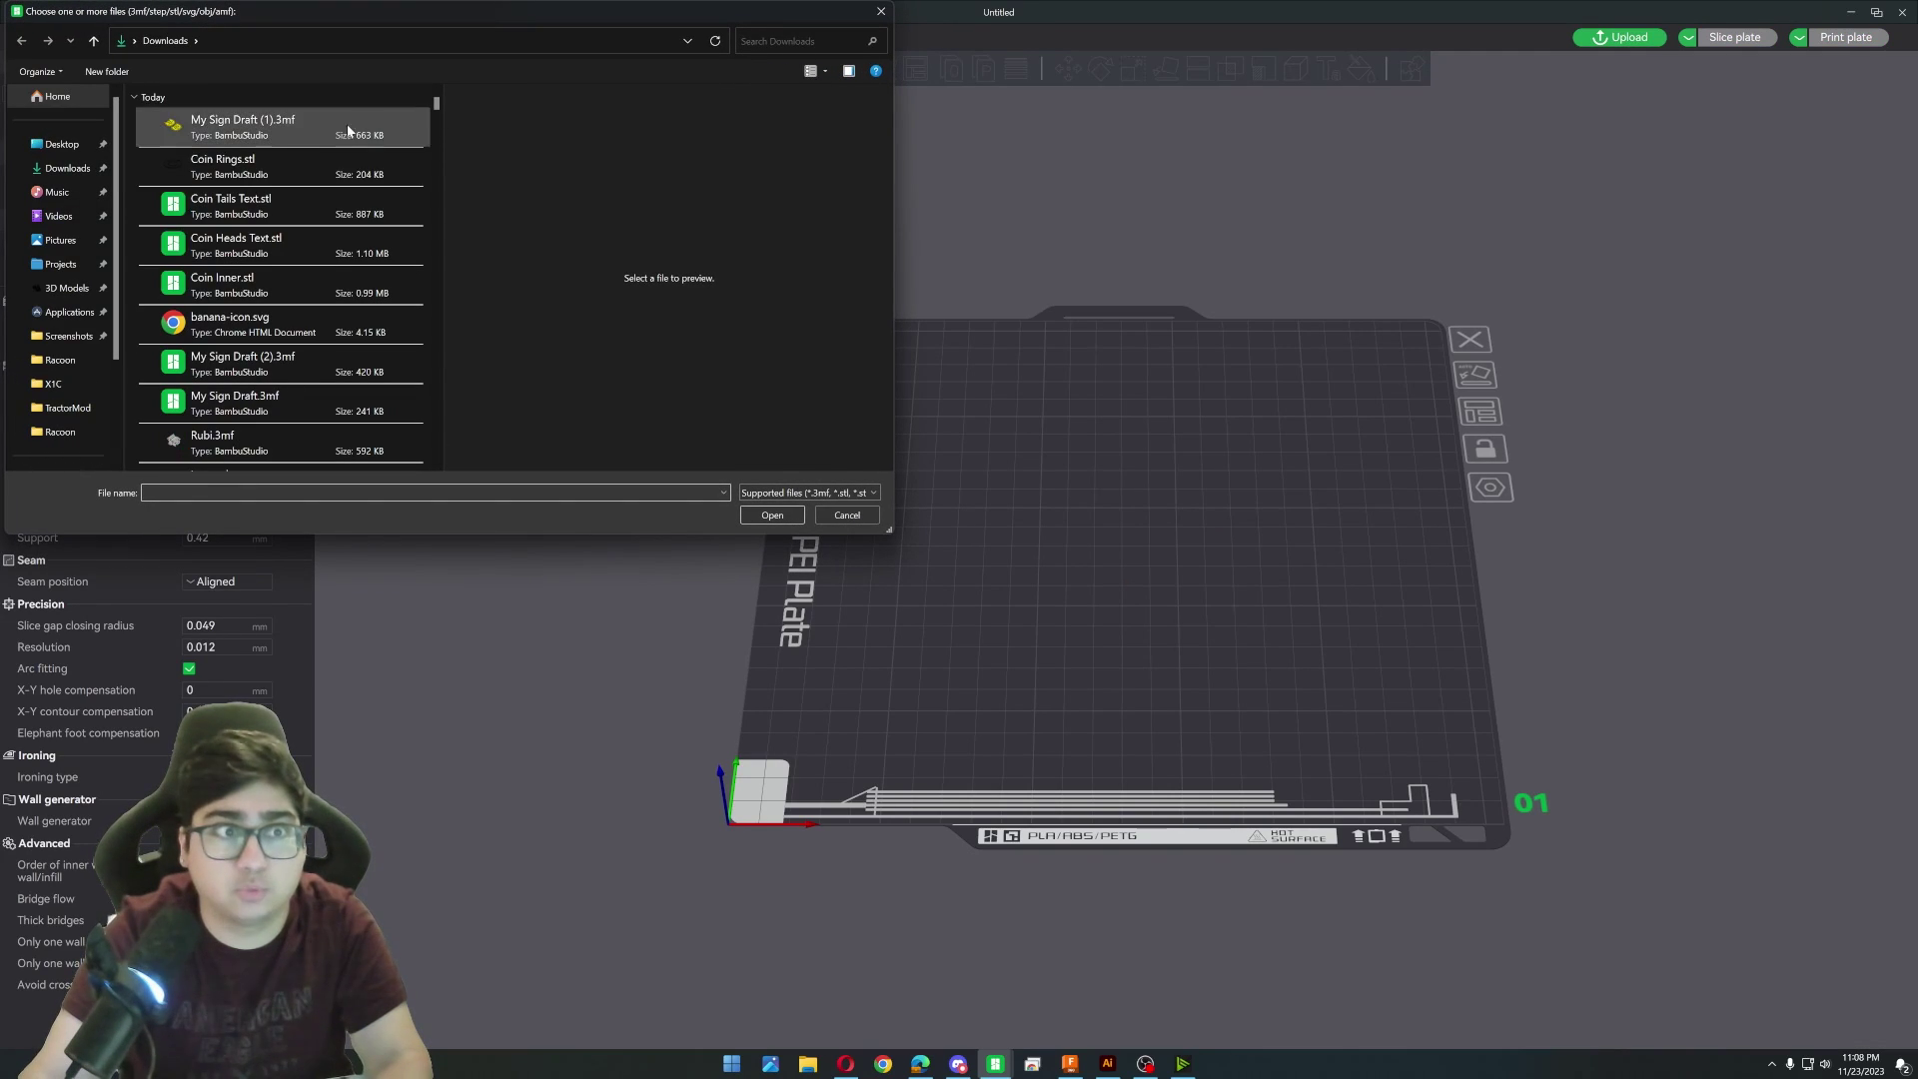
left_click(260, 167)
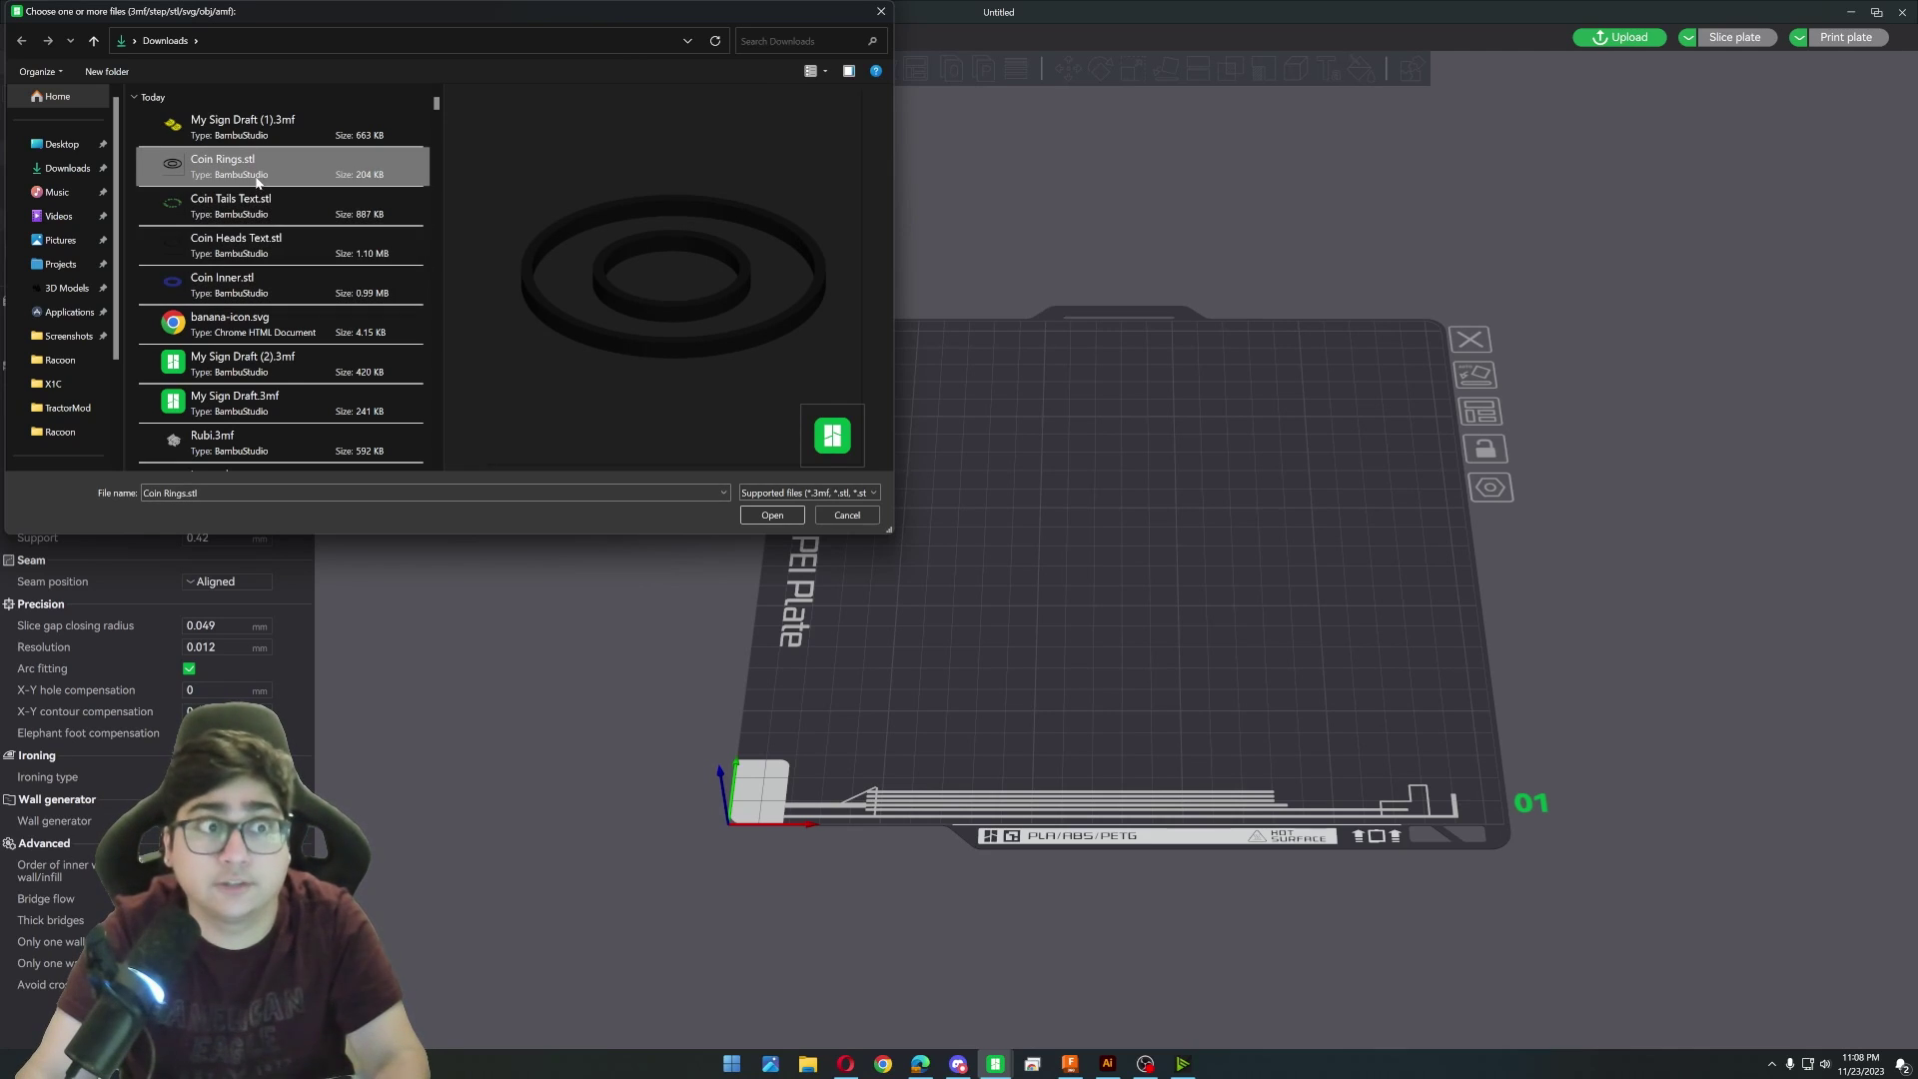
left_click(246, 276, "shift")
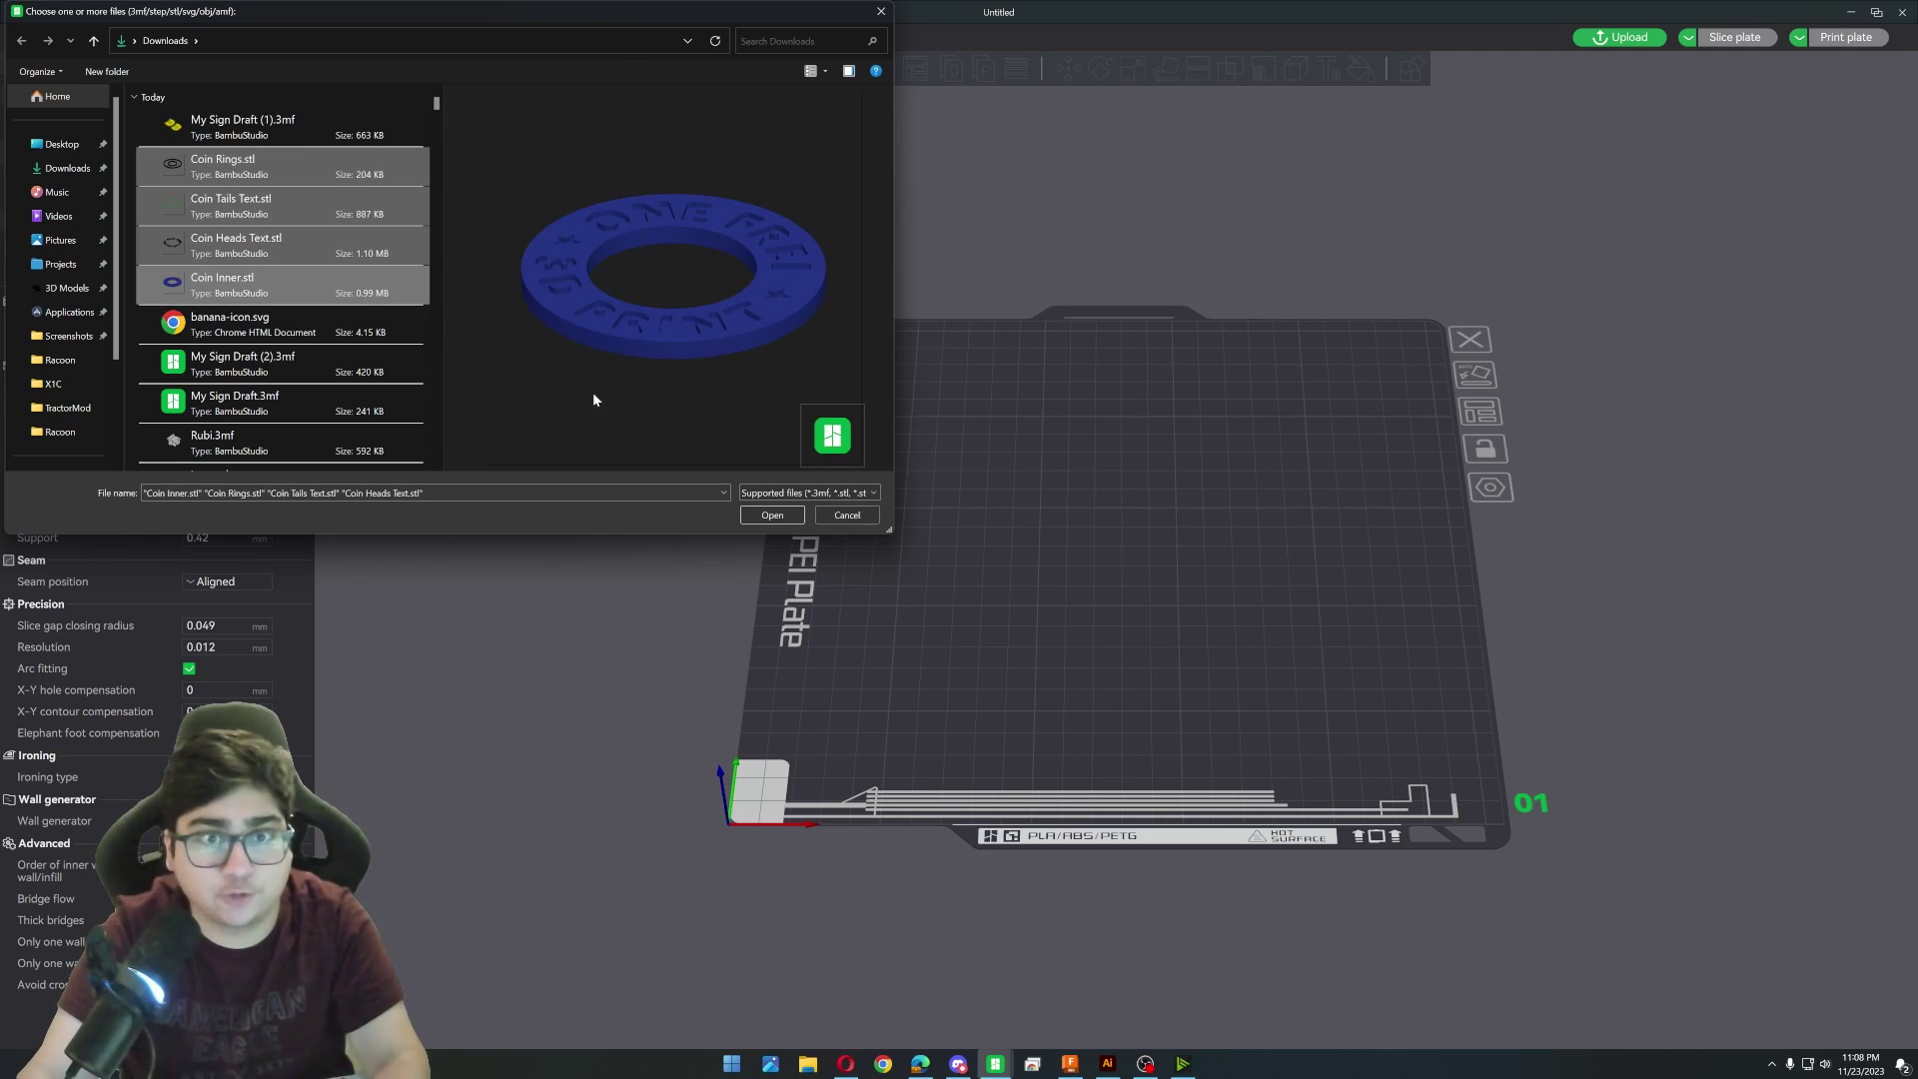
left_click(759, 514)
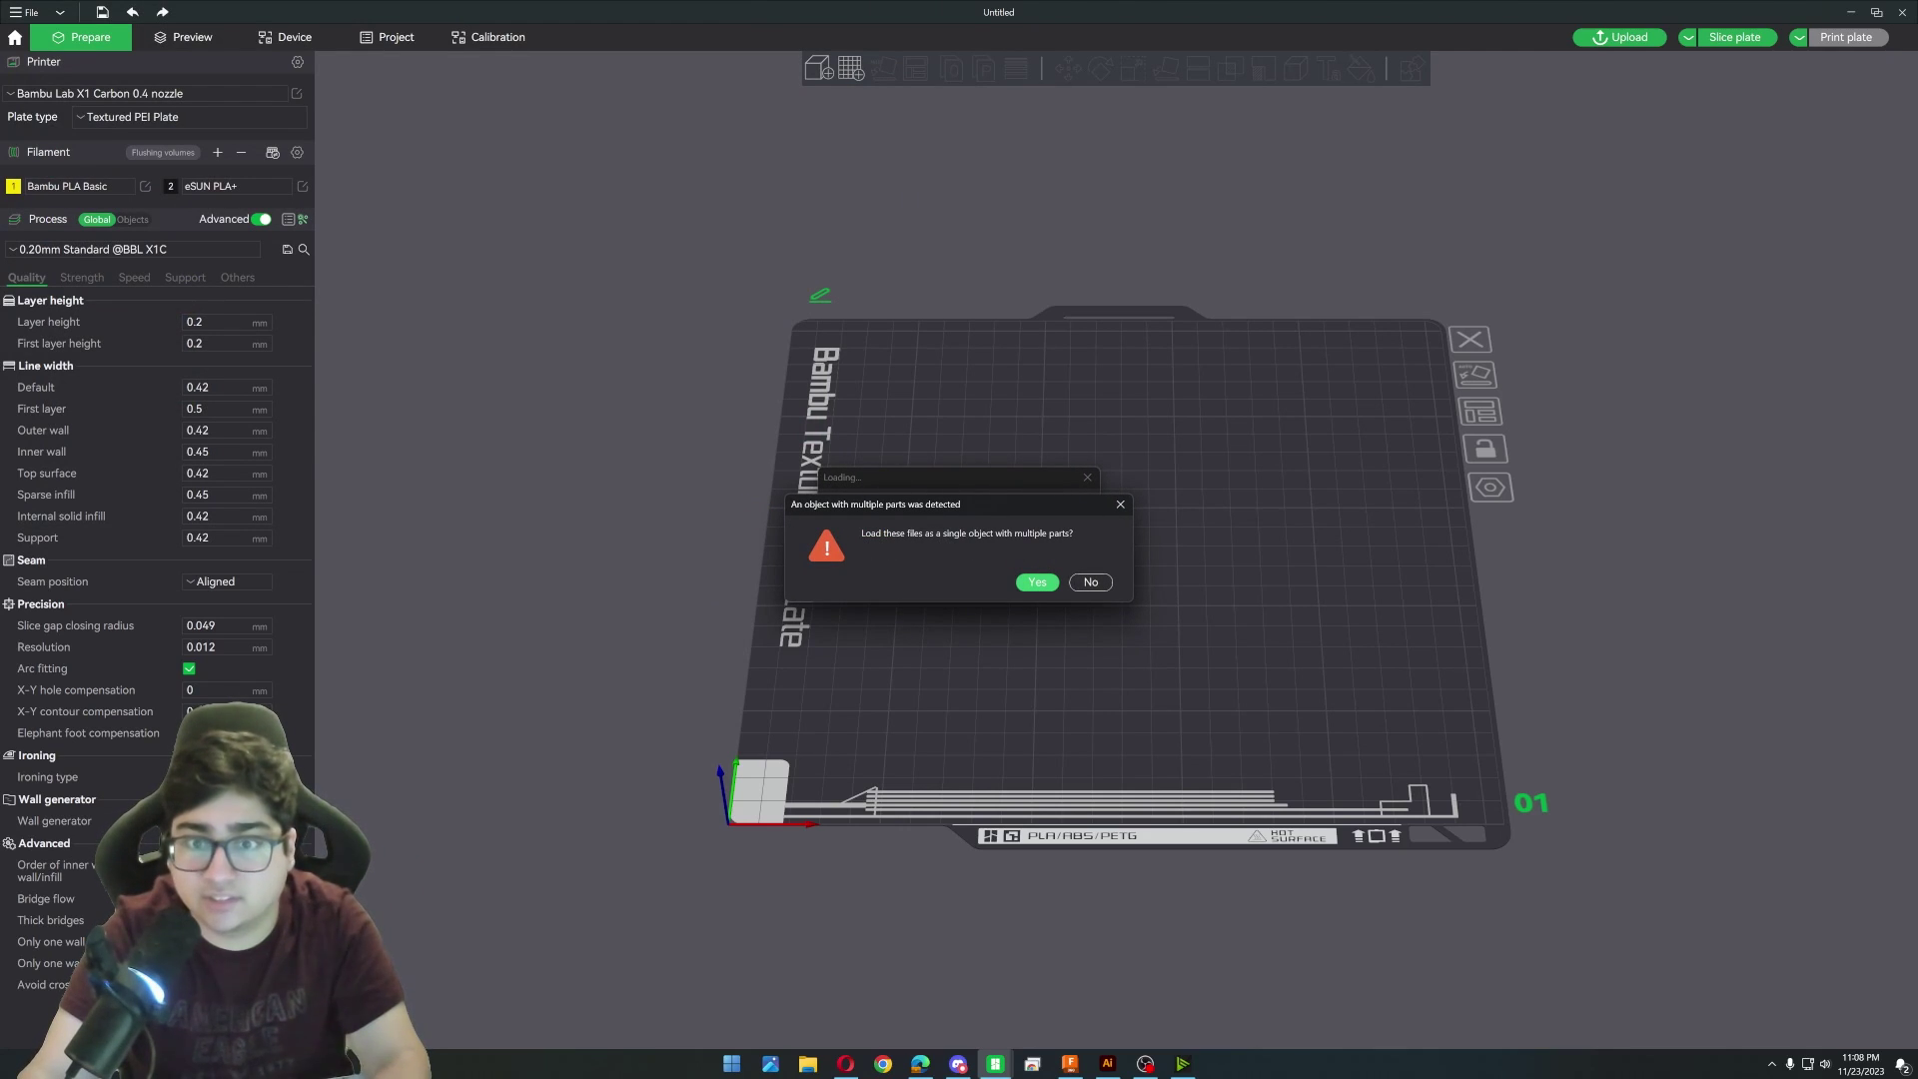
Load the four STLs as one multi-part object and zoom in on the coin.
left_click(1038, 582)
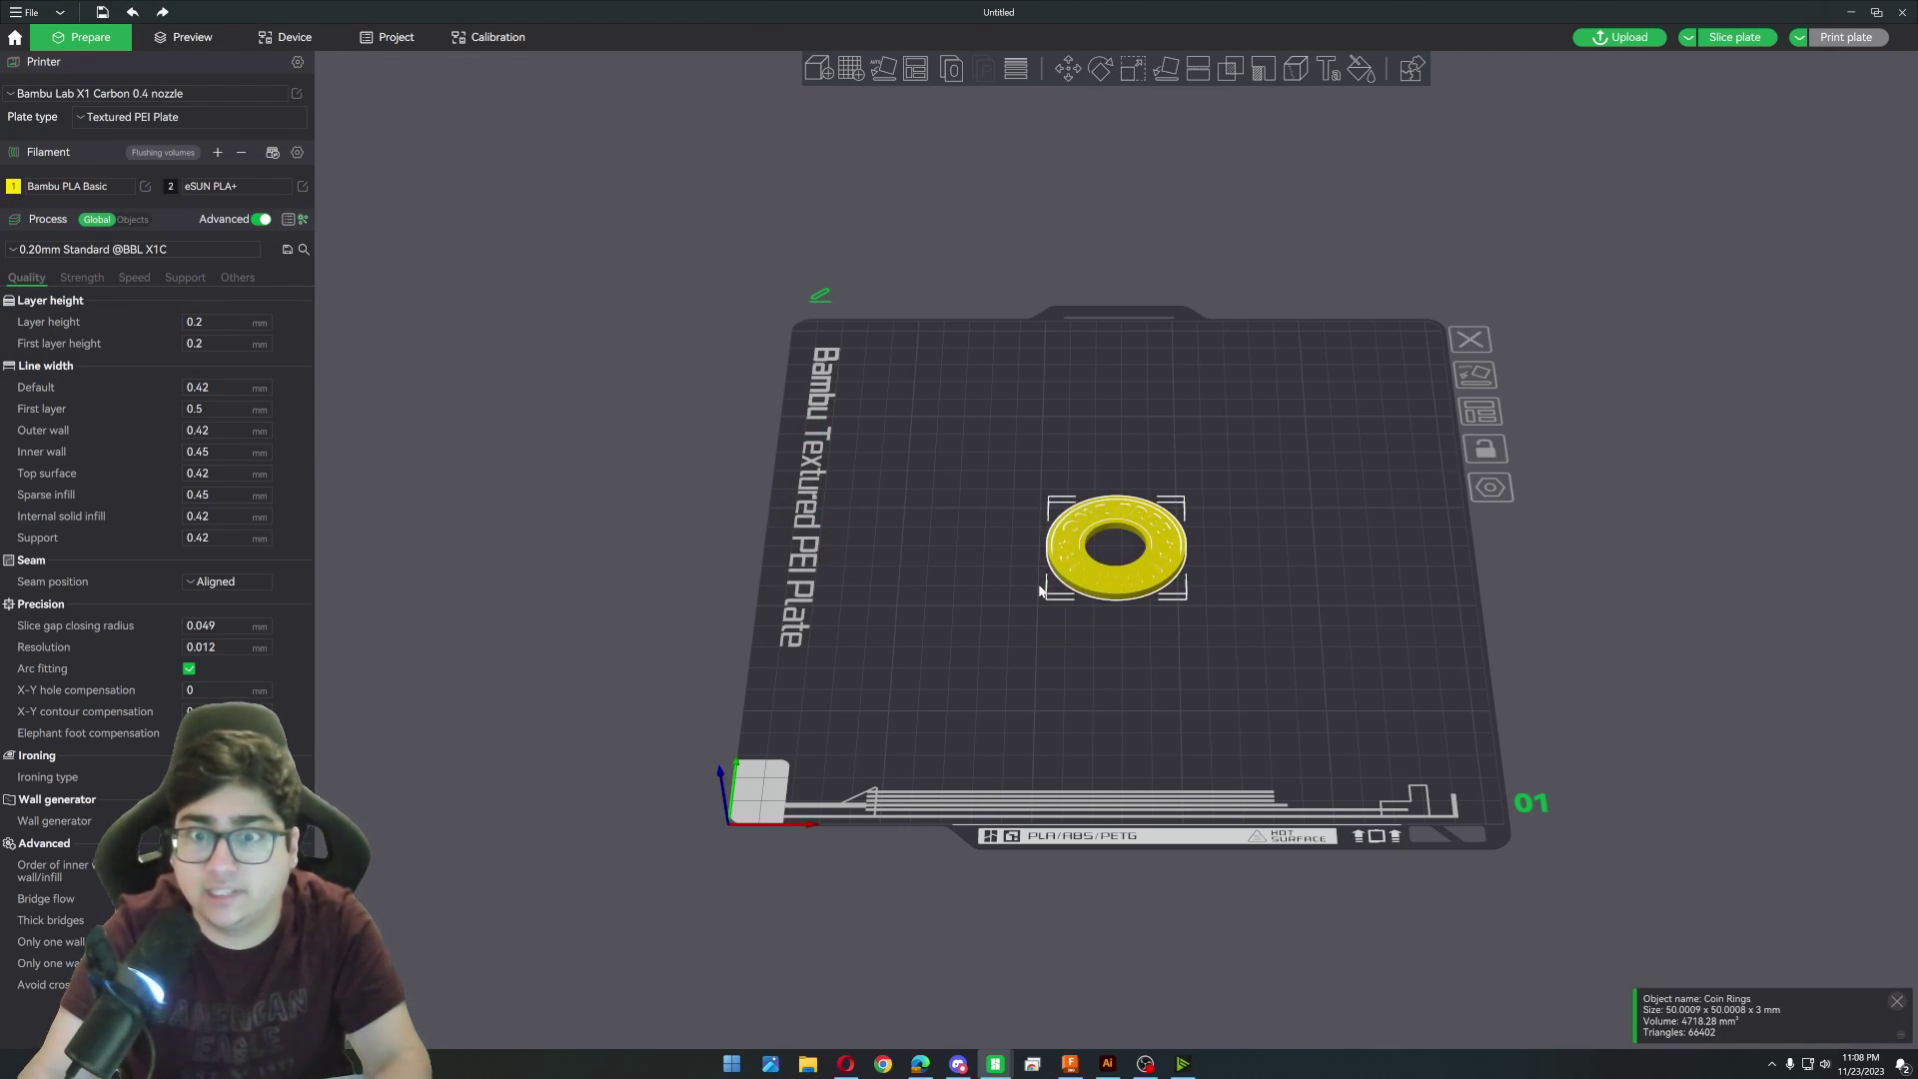
key("z")
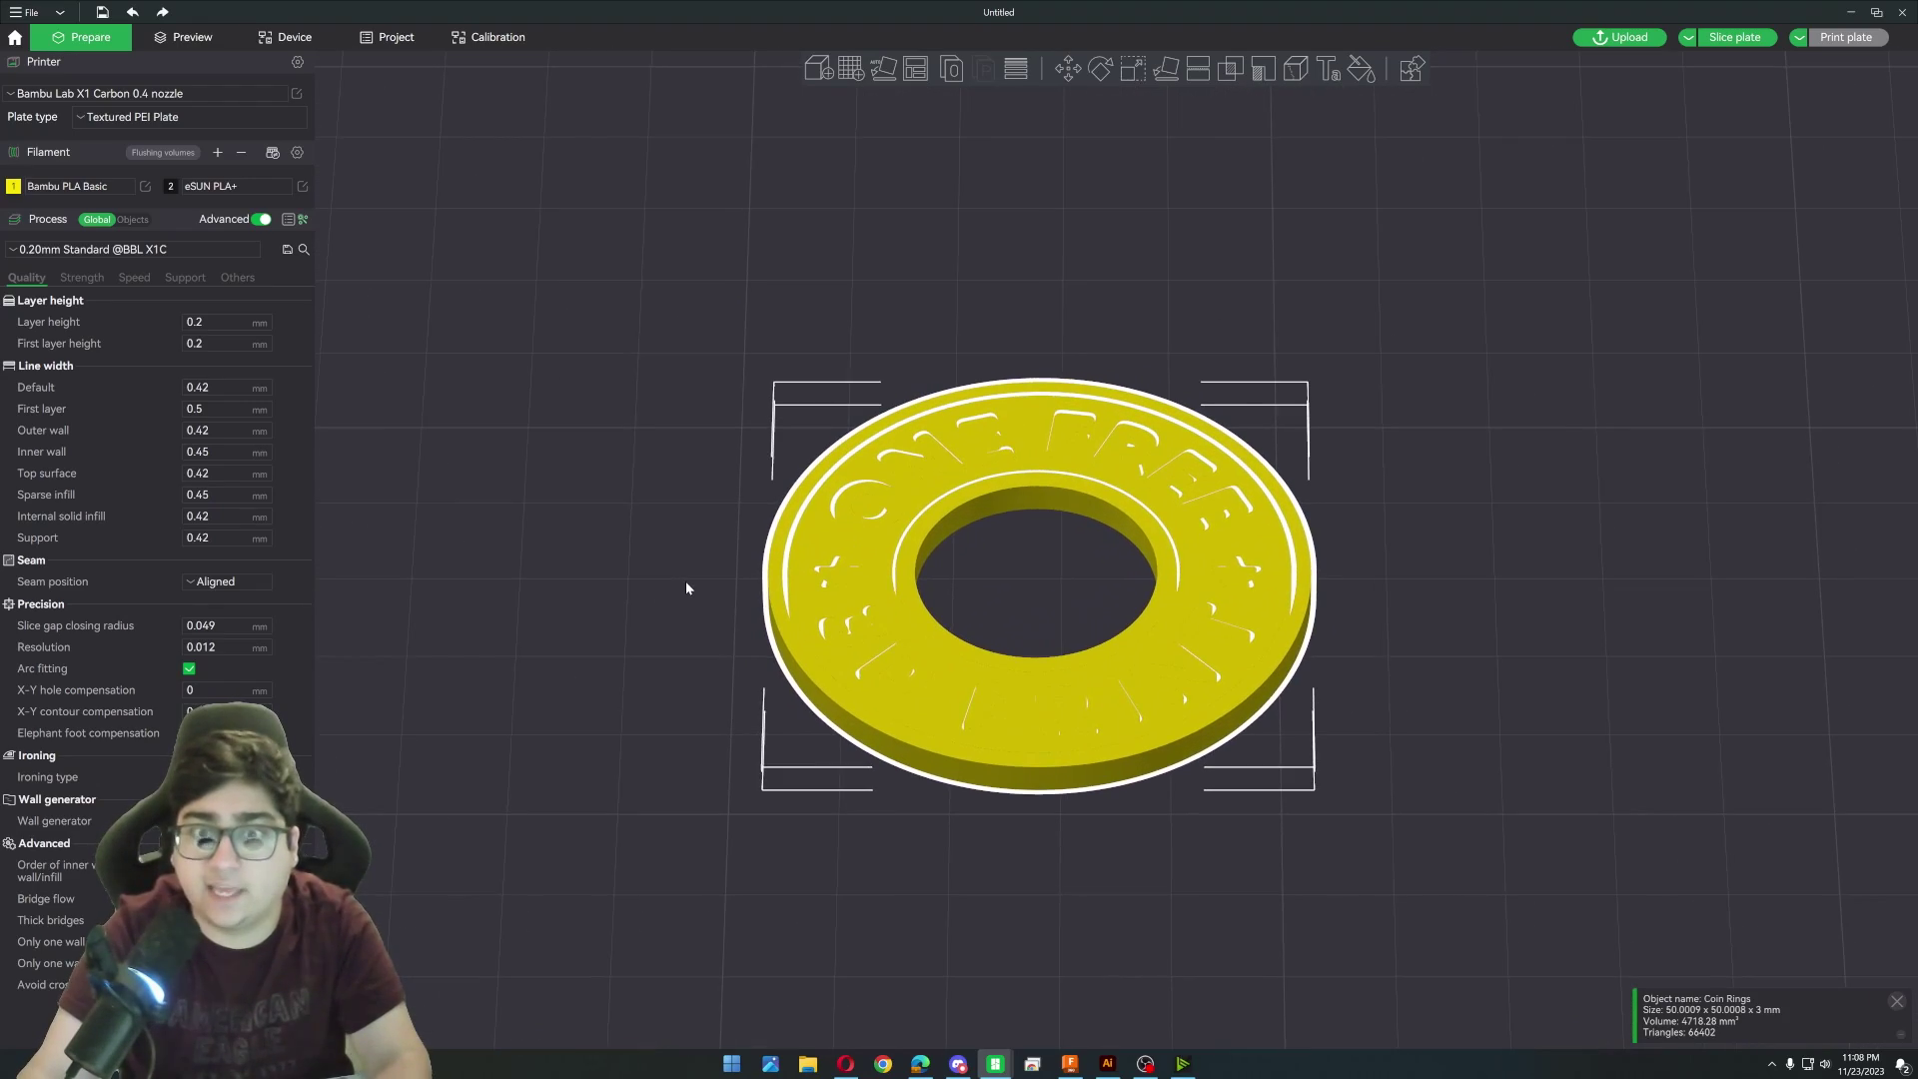
mouse_move(687, 602)
left_mouse_down()
mouse_move(700, 536)
mouse_move(688, 582)
left_mouse_up()
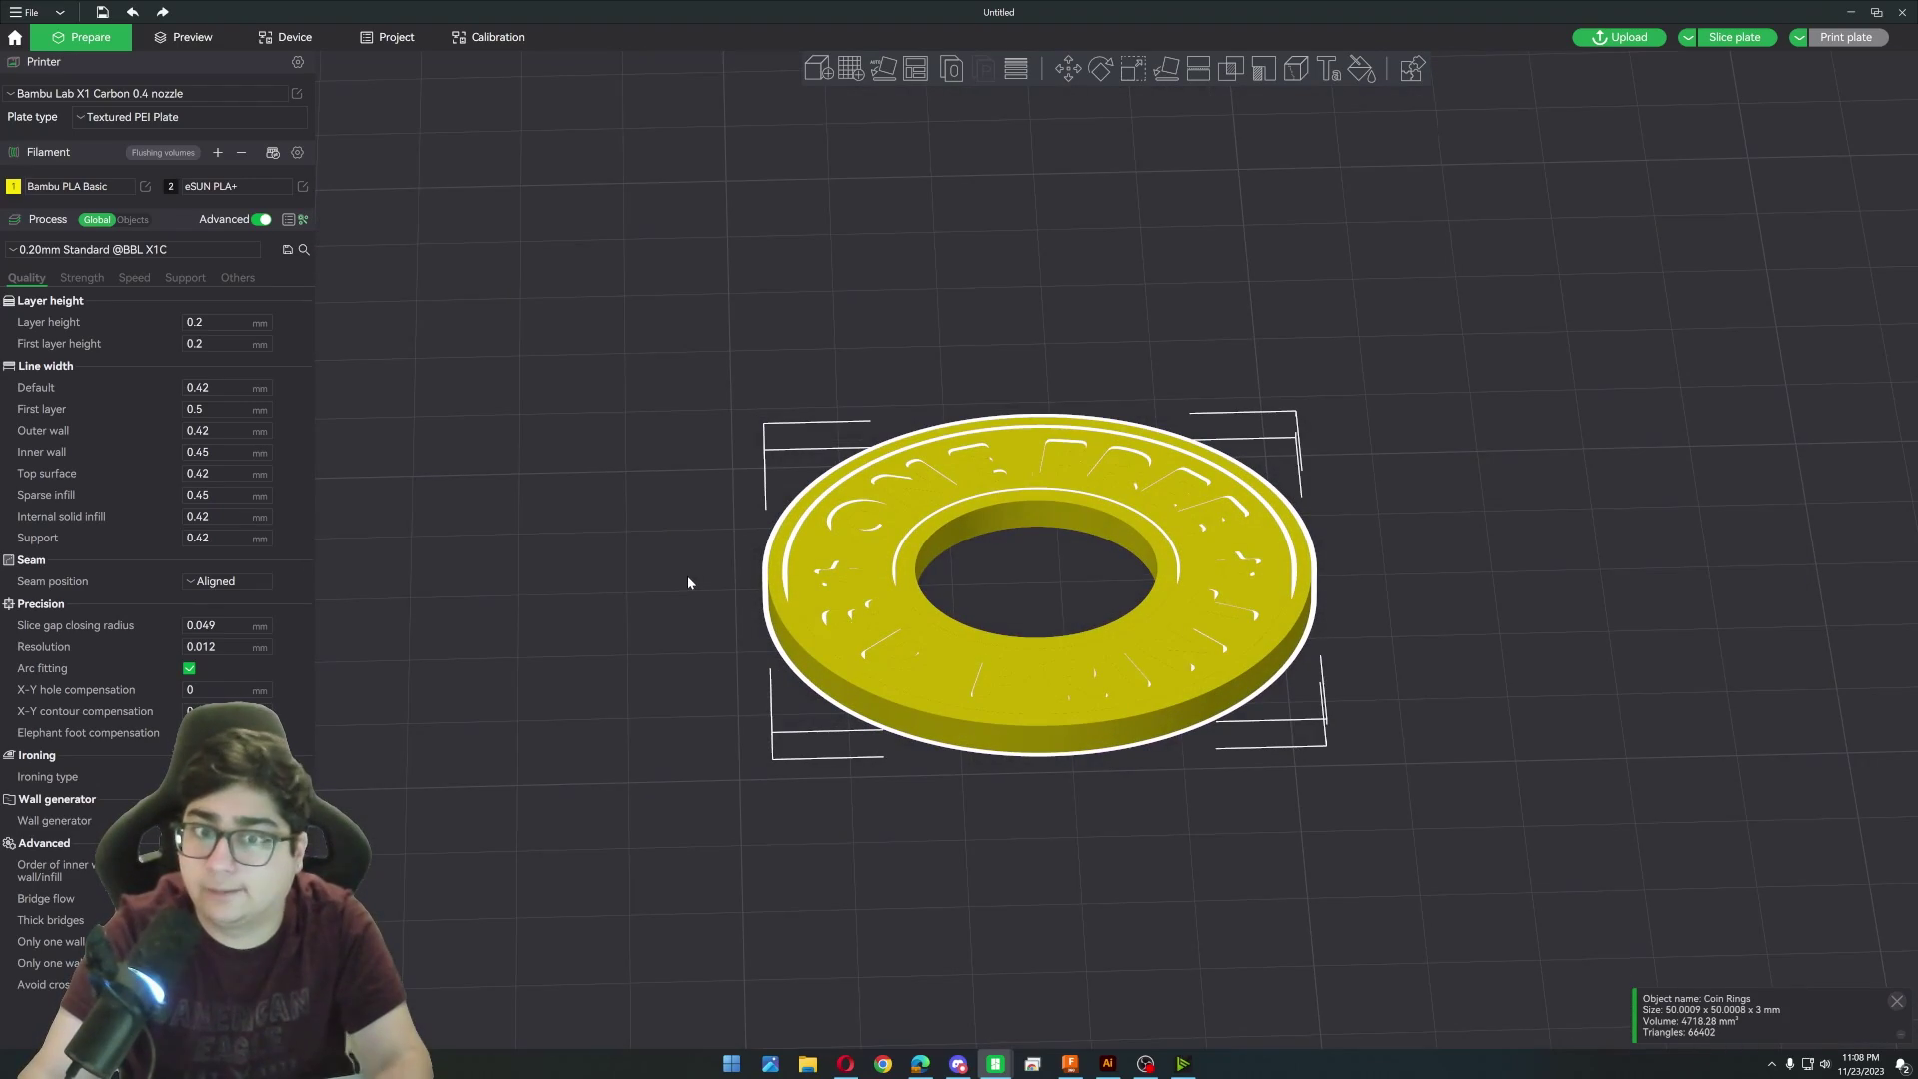
Set Coin Inner.stl to filament 2 in per-object mode and sync filaments from the AMS.
left_click(133, 220)
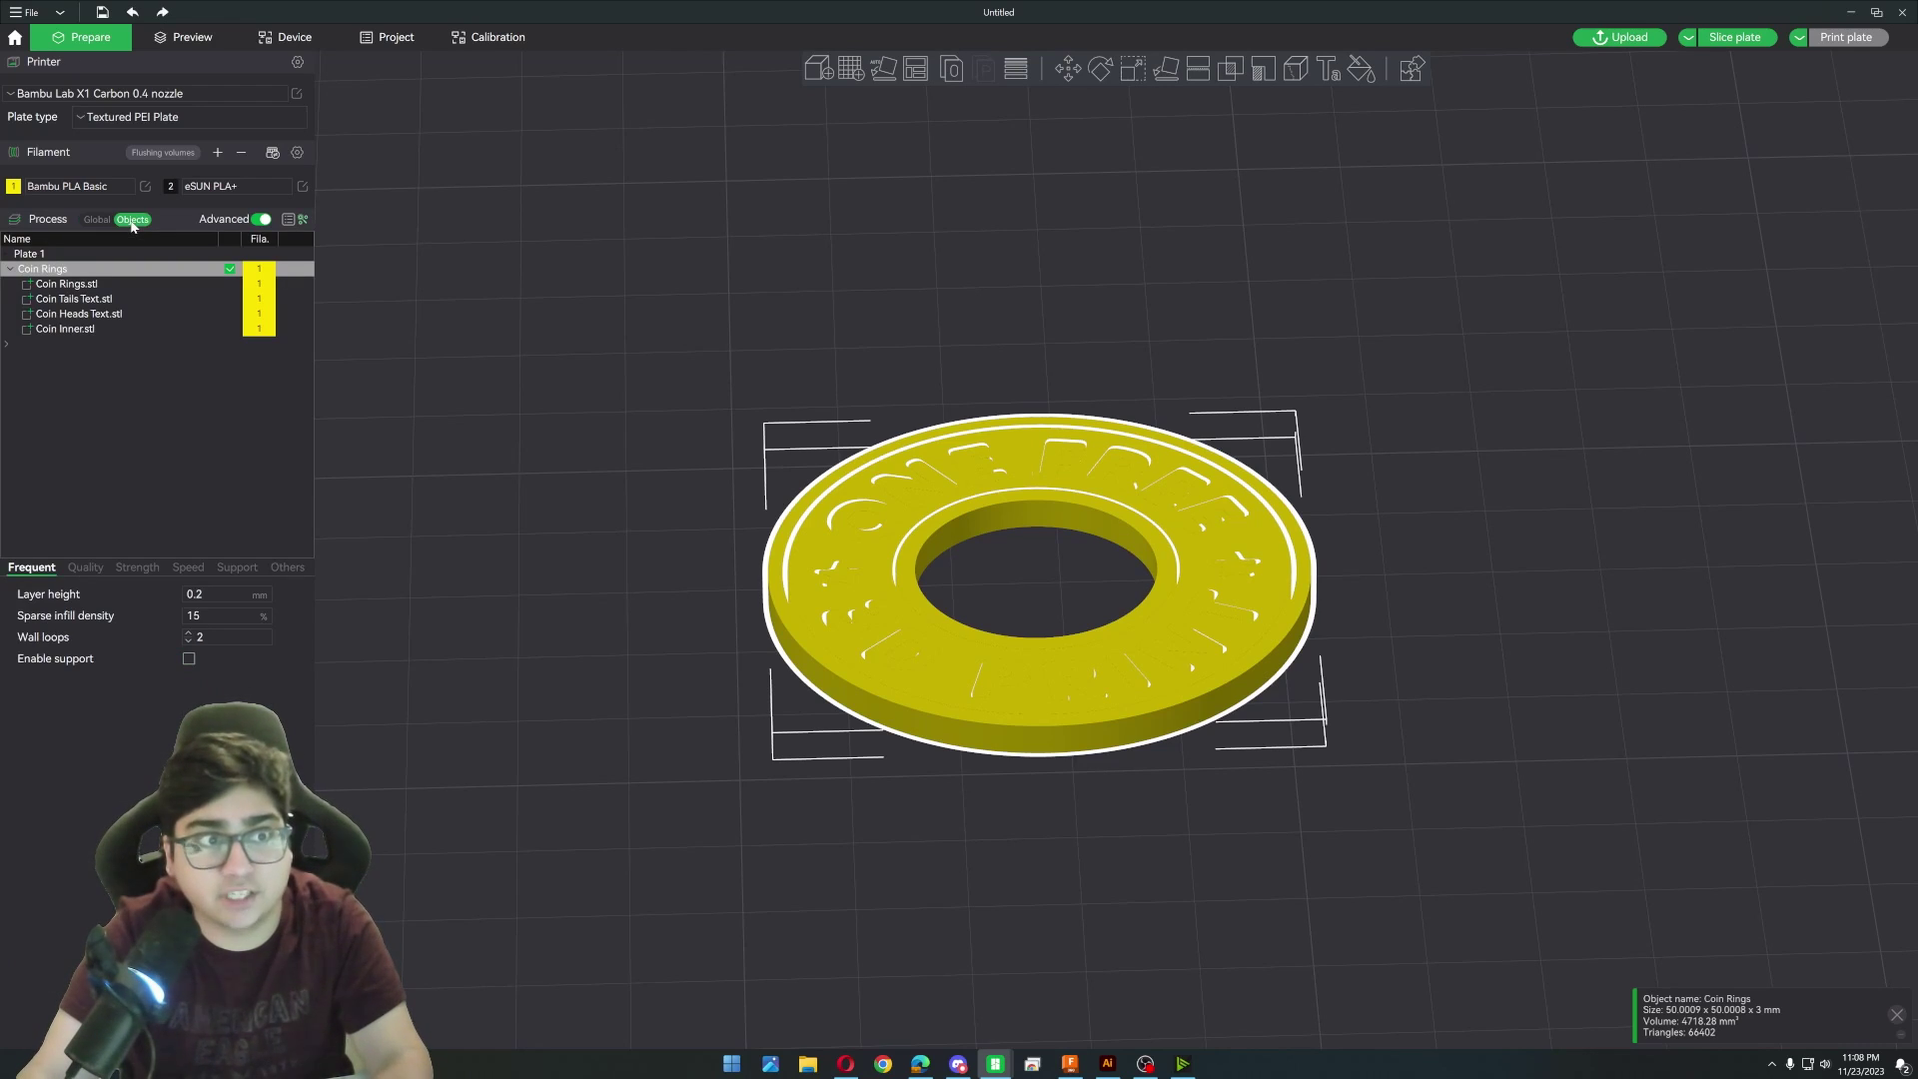
left_click(170, 284)
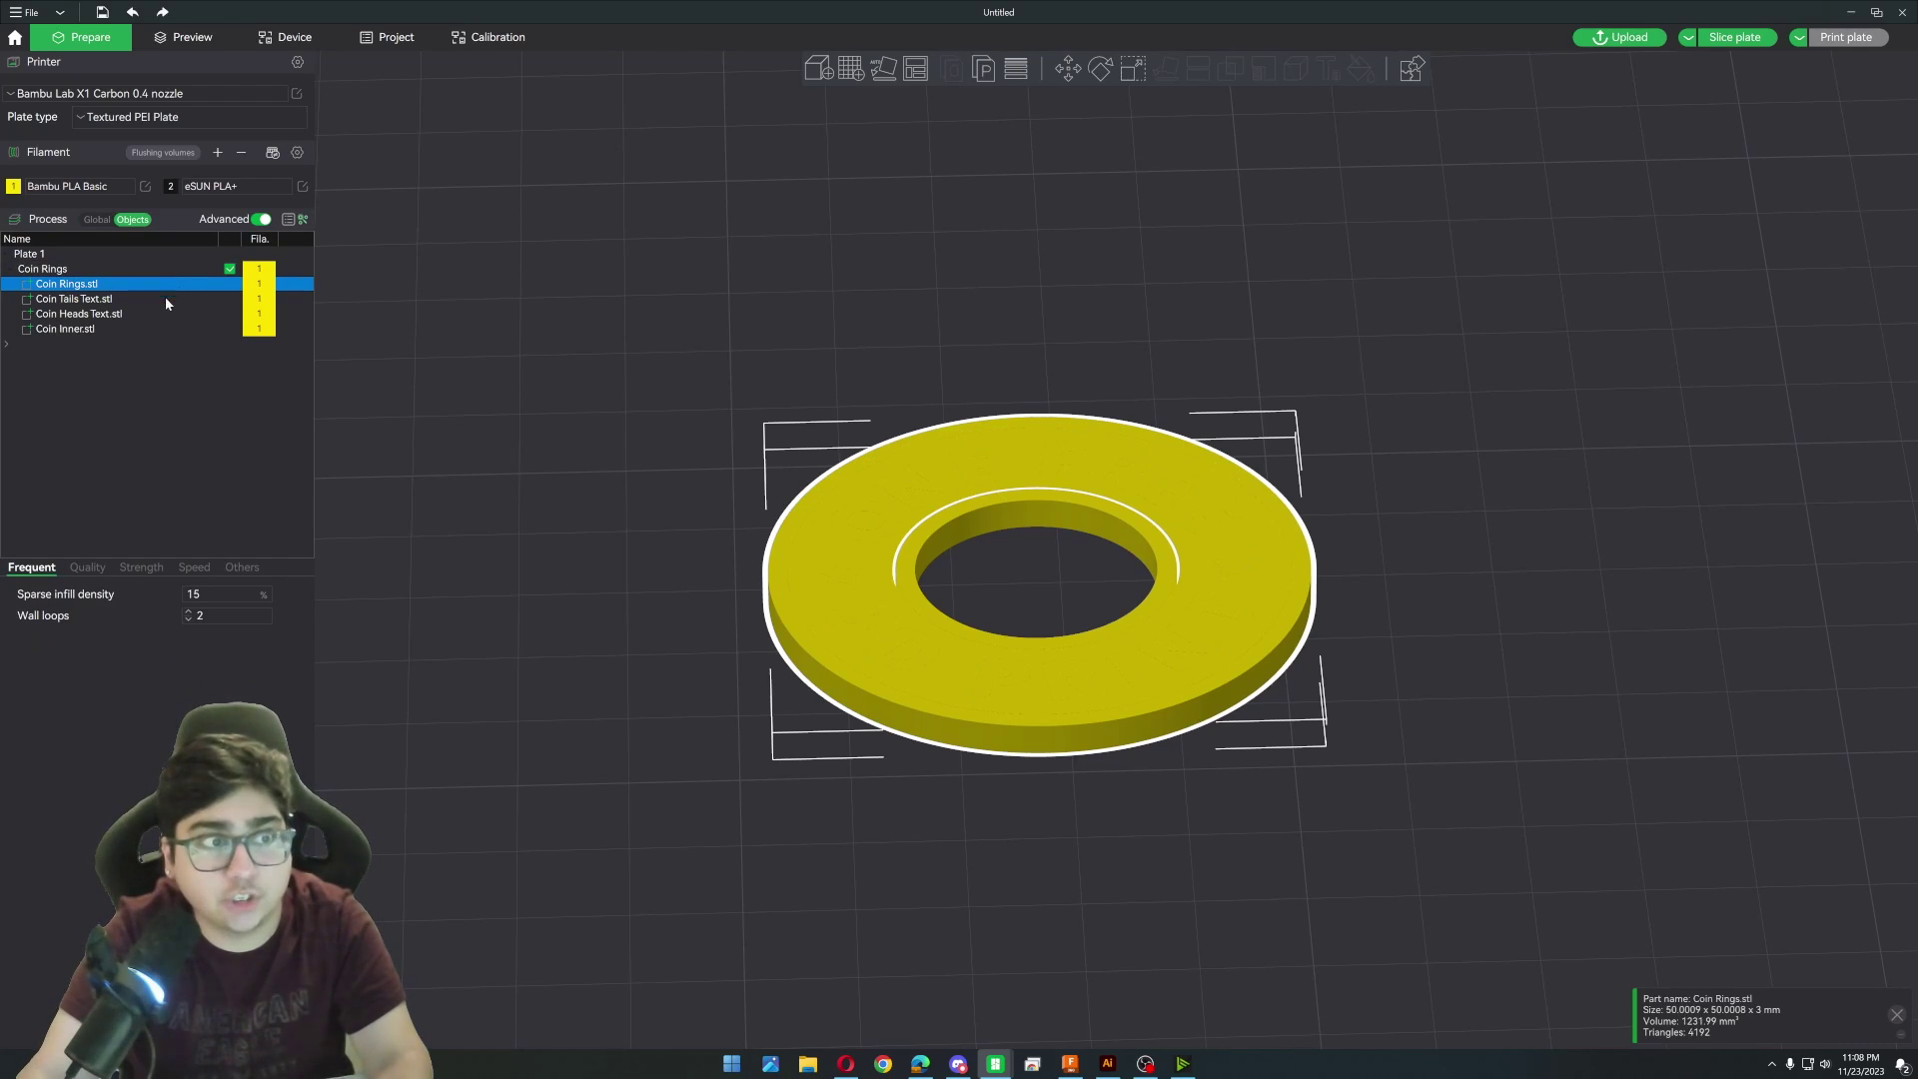
left_click(120, 327)
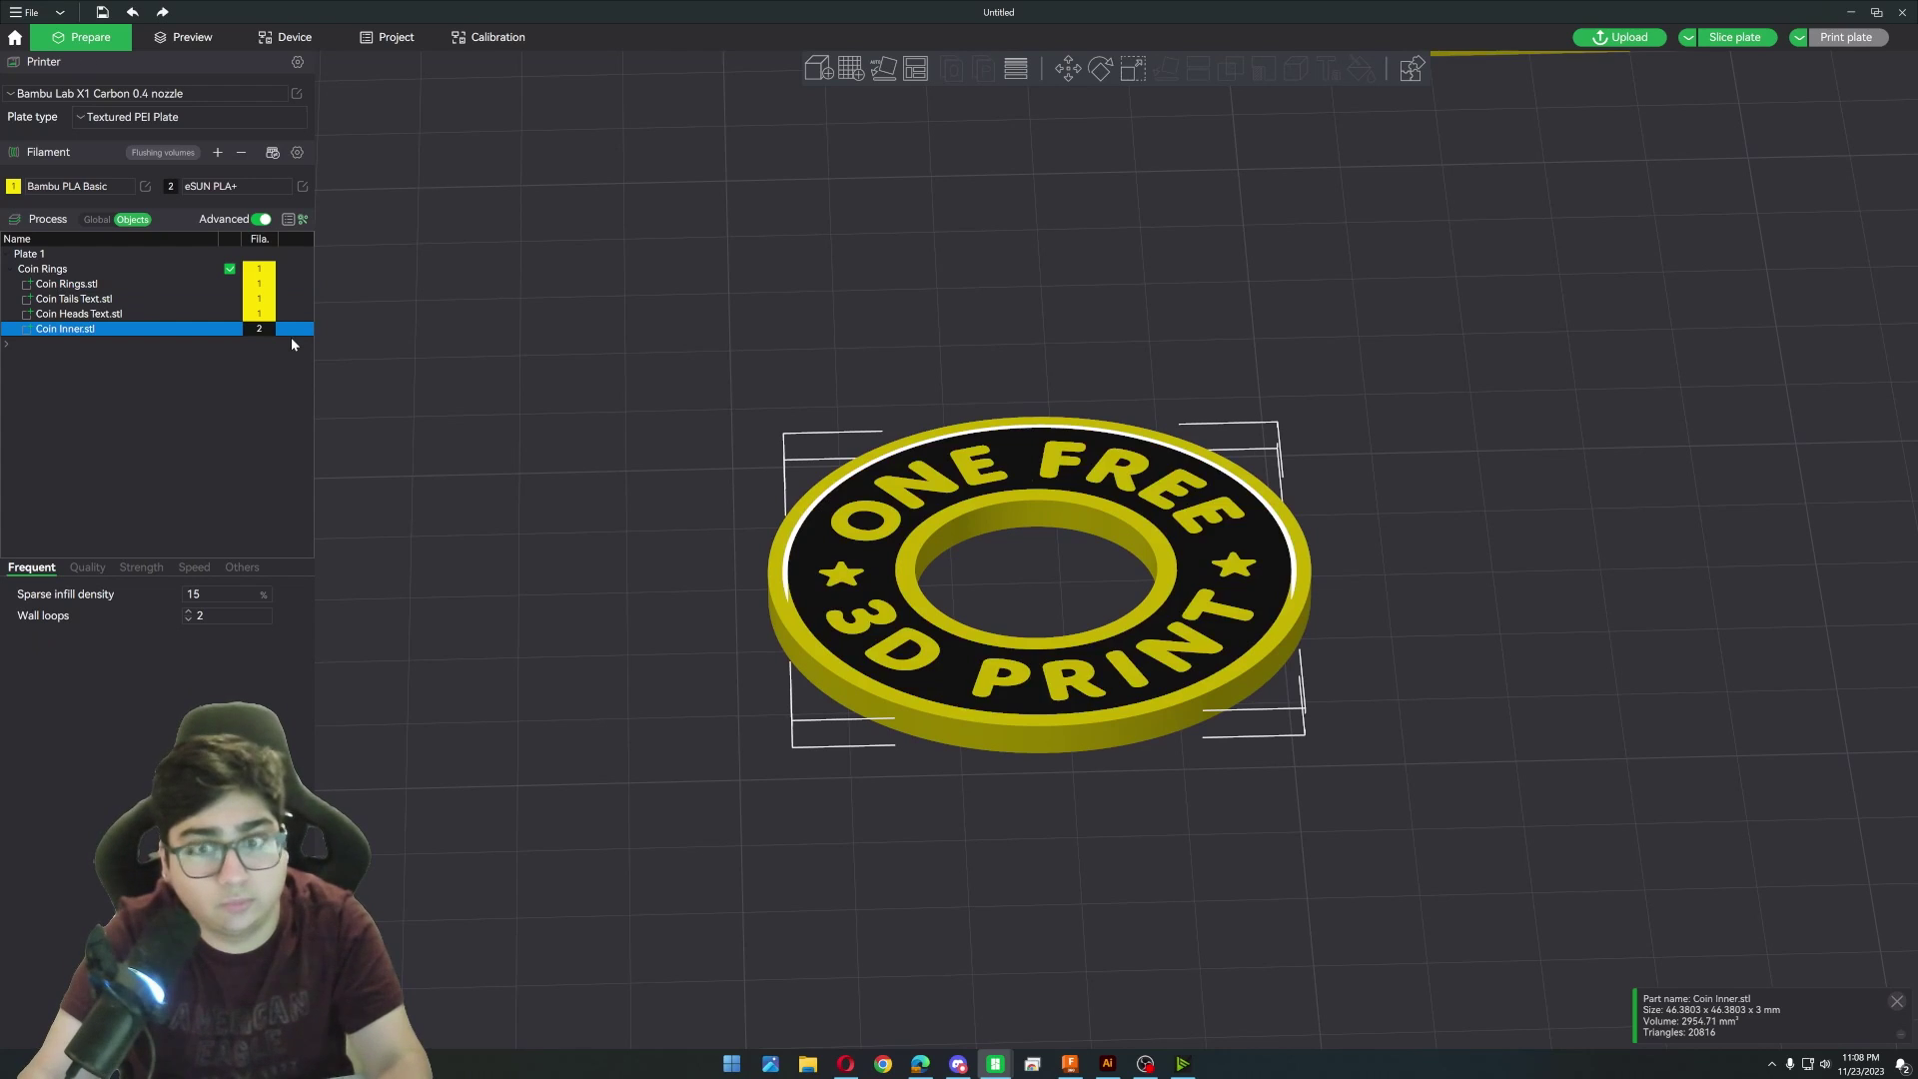
key("2")
left_click(271, 154)
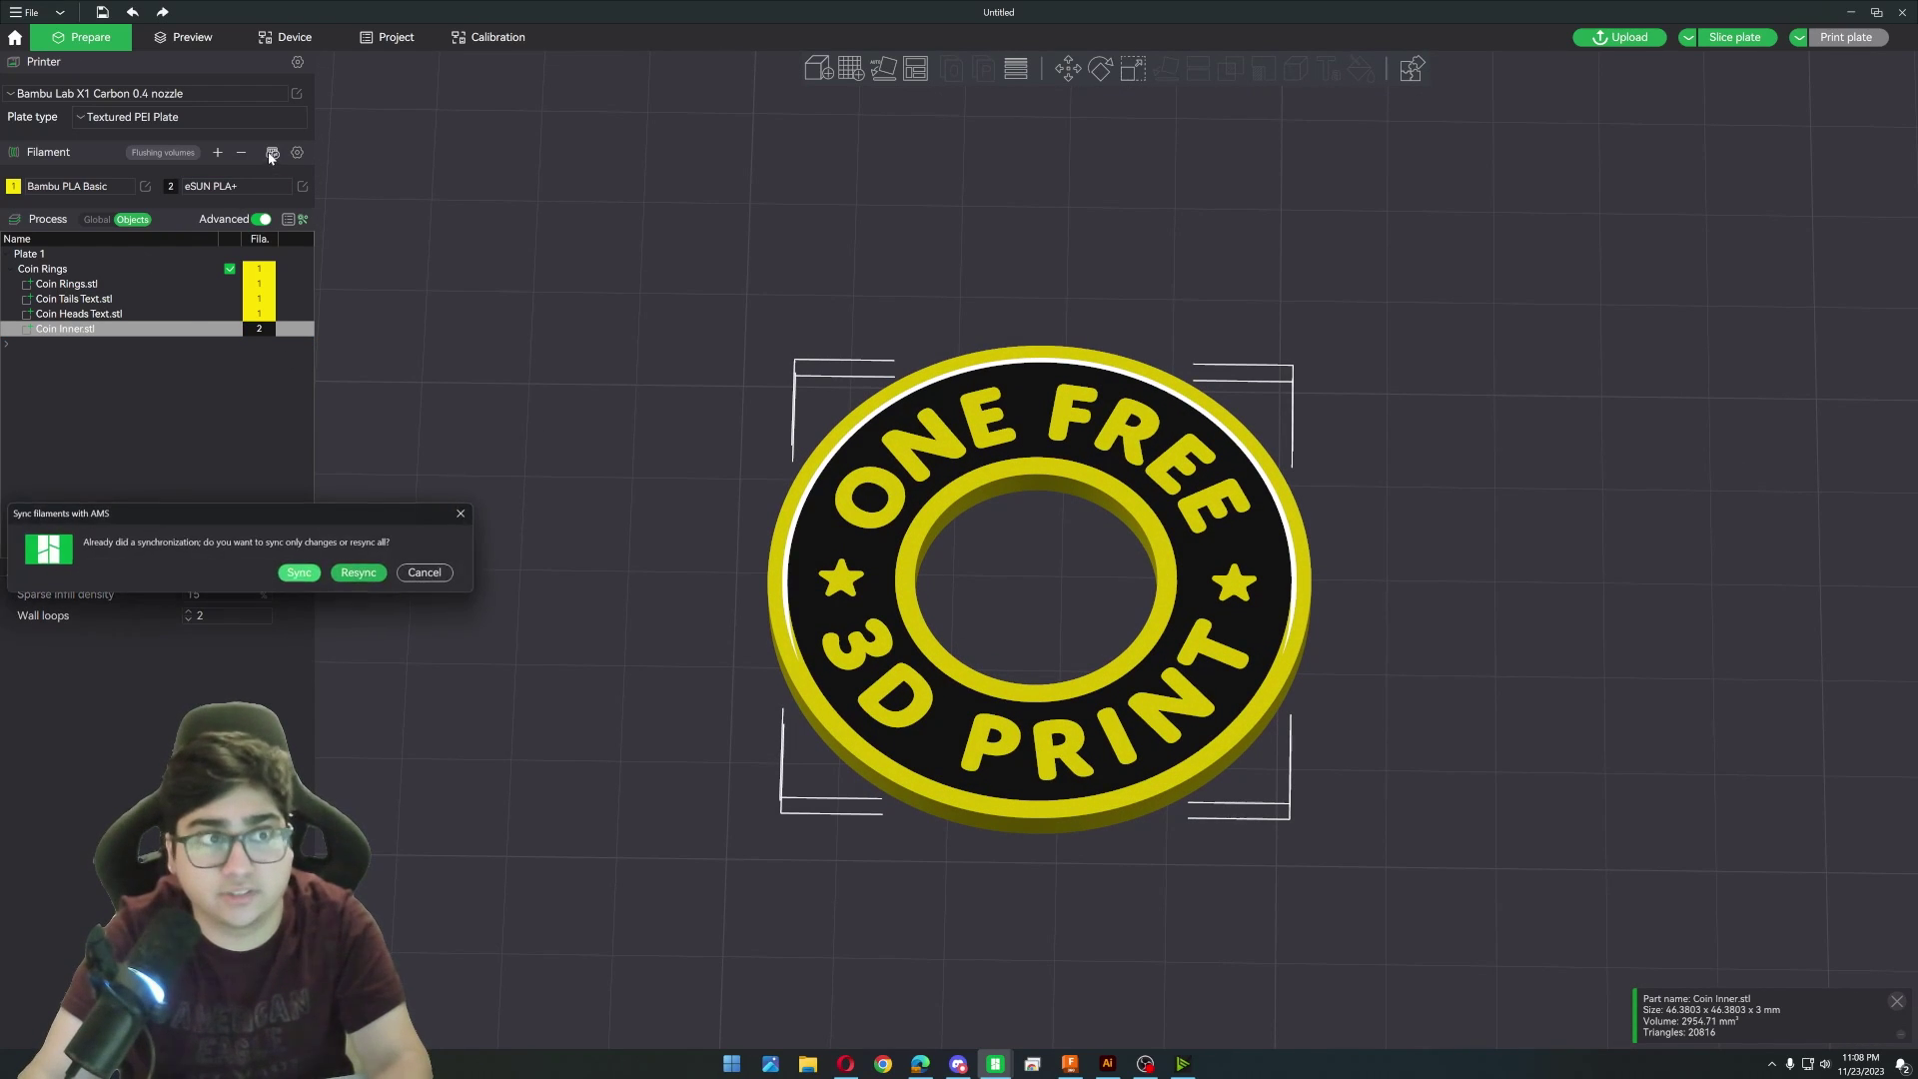
left_click(358, 568)
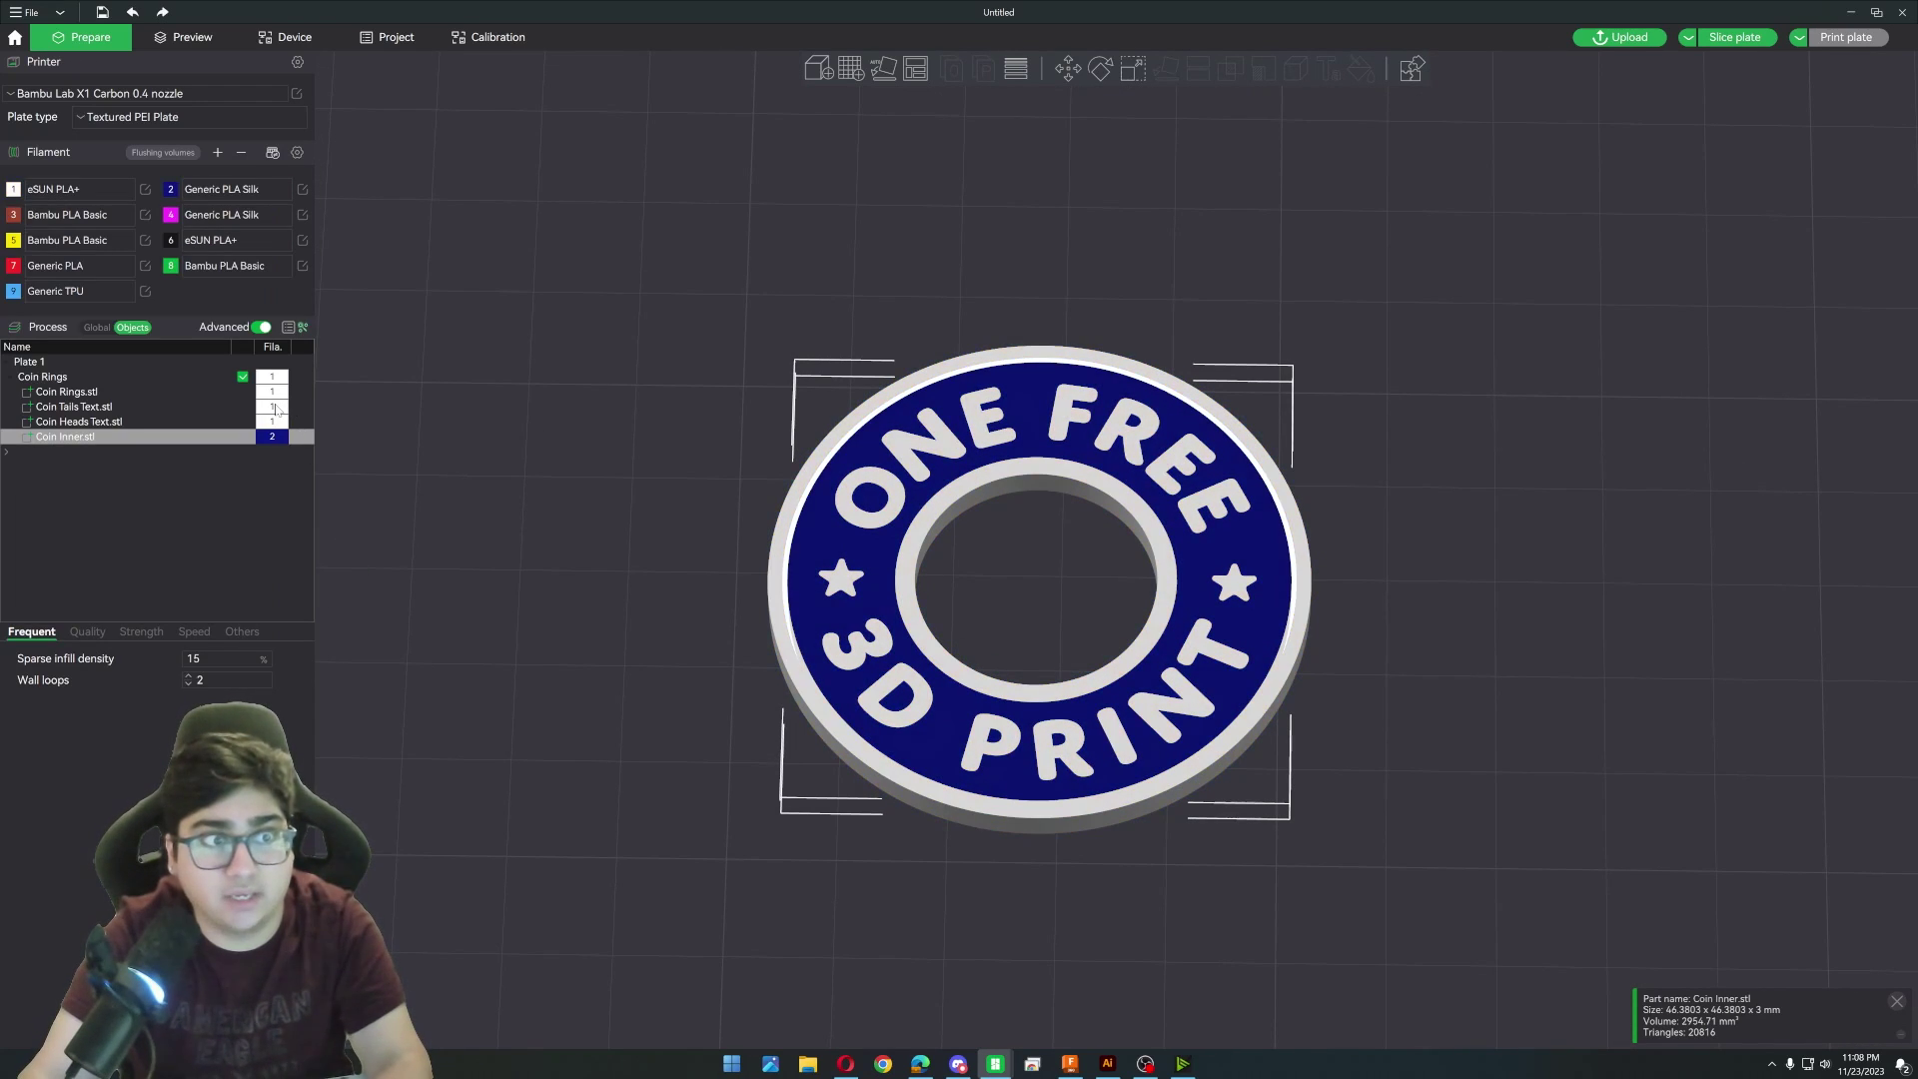
Deselect the coin and change the Wall generator option in the global process settings.
left_click_drag(440, 440, 565, 501)
left_click(444, 471)
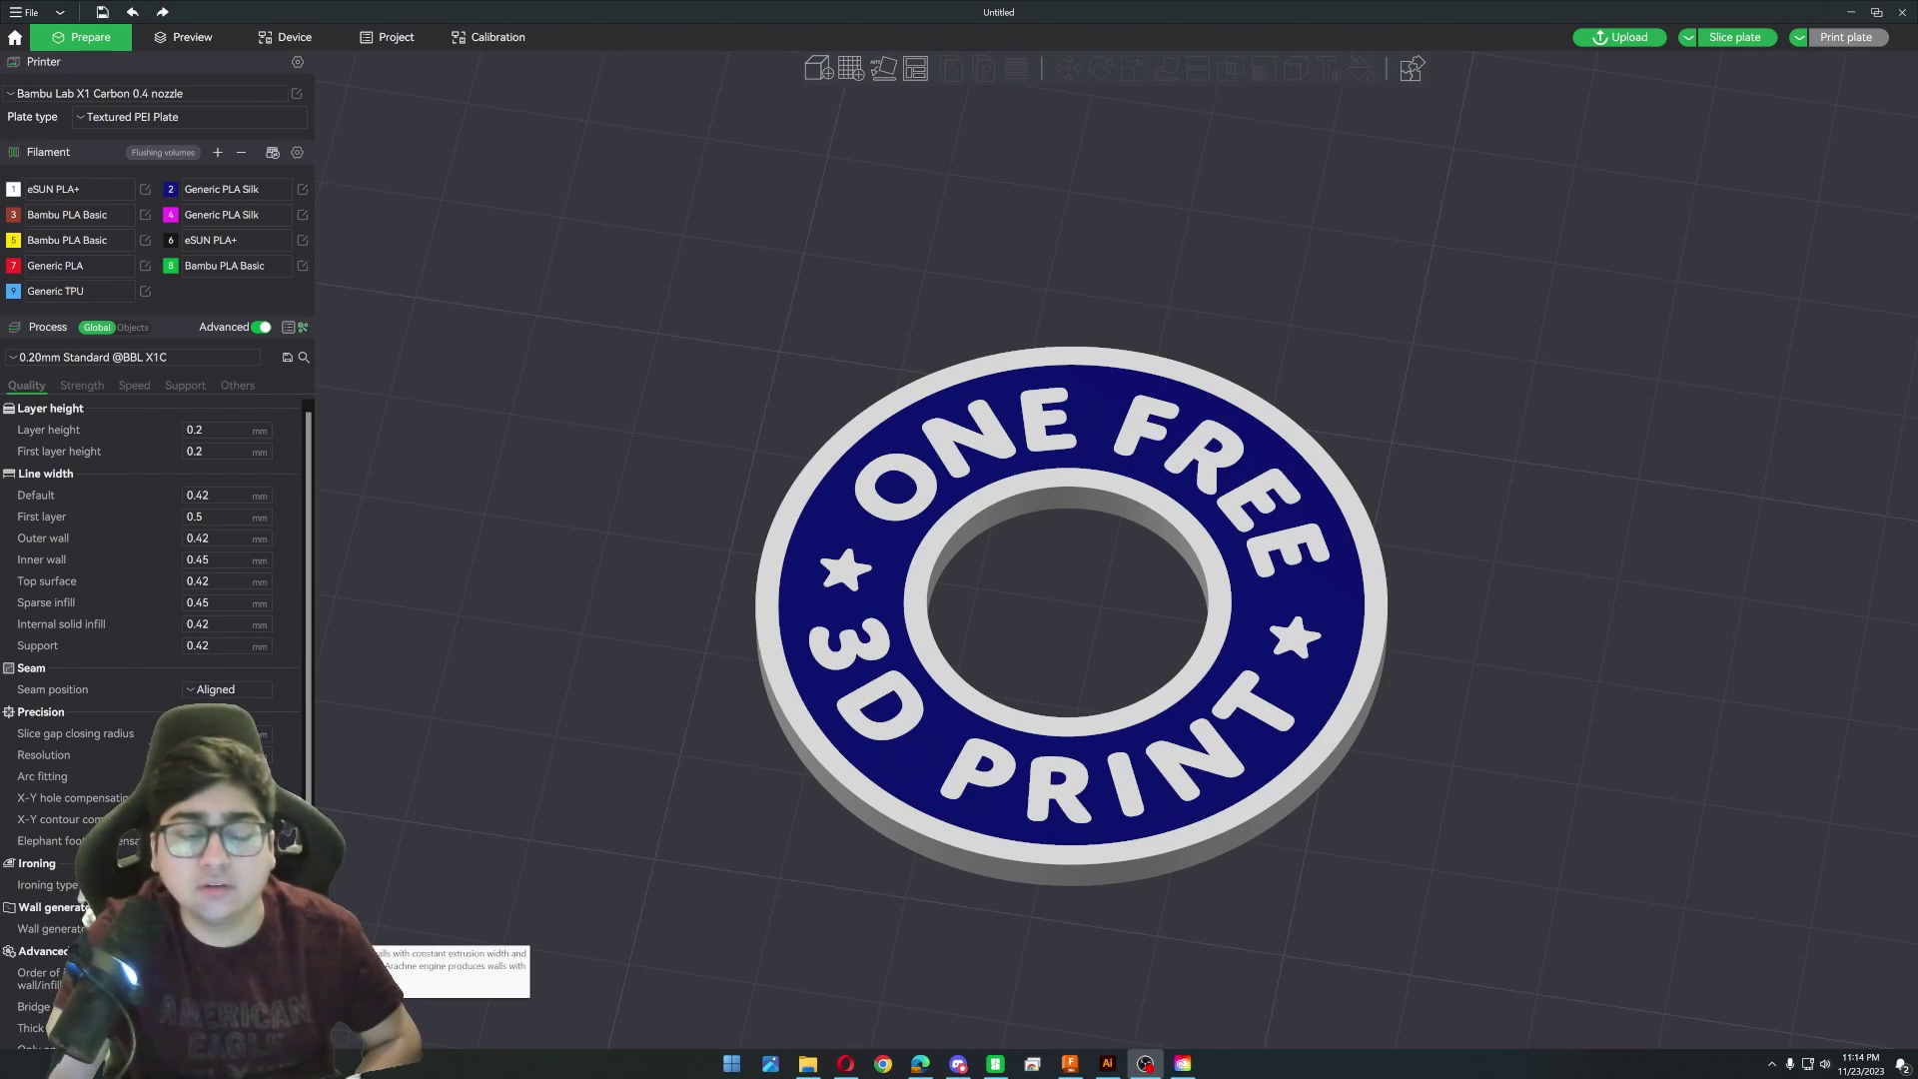
left_click(225, 950)
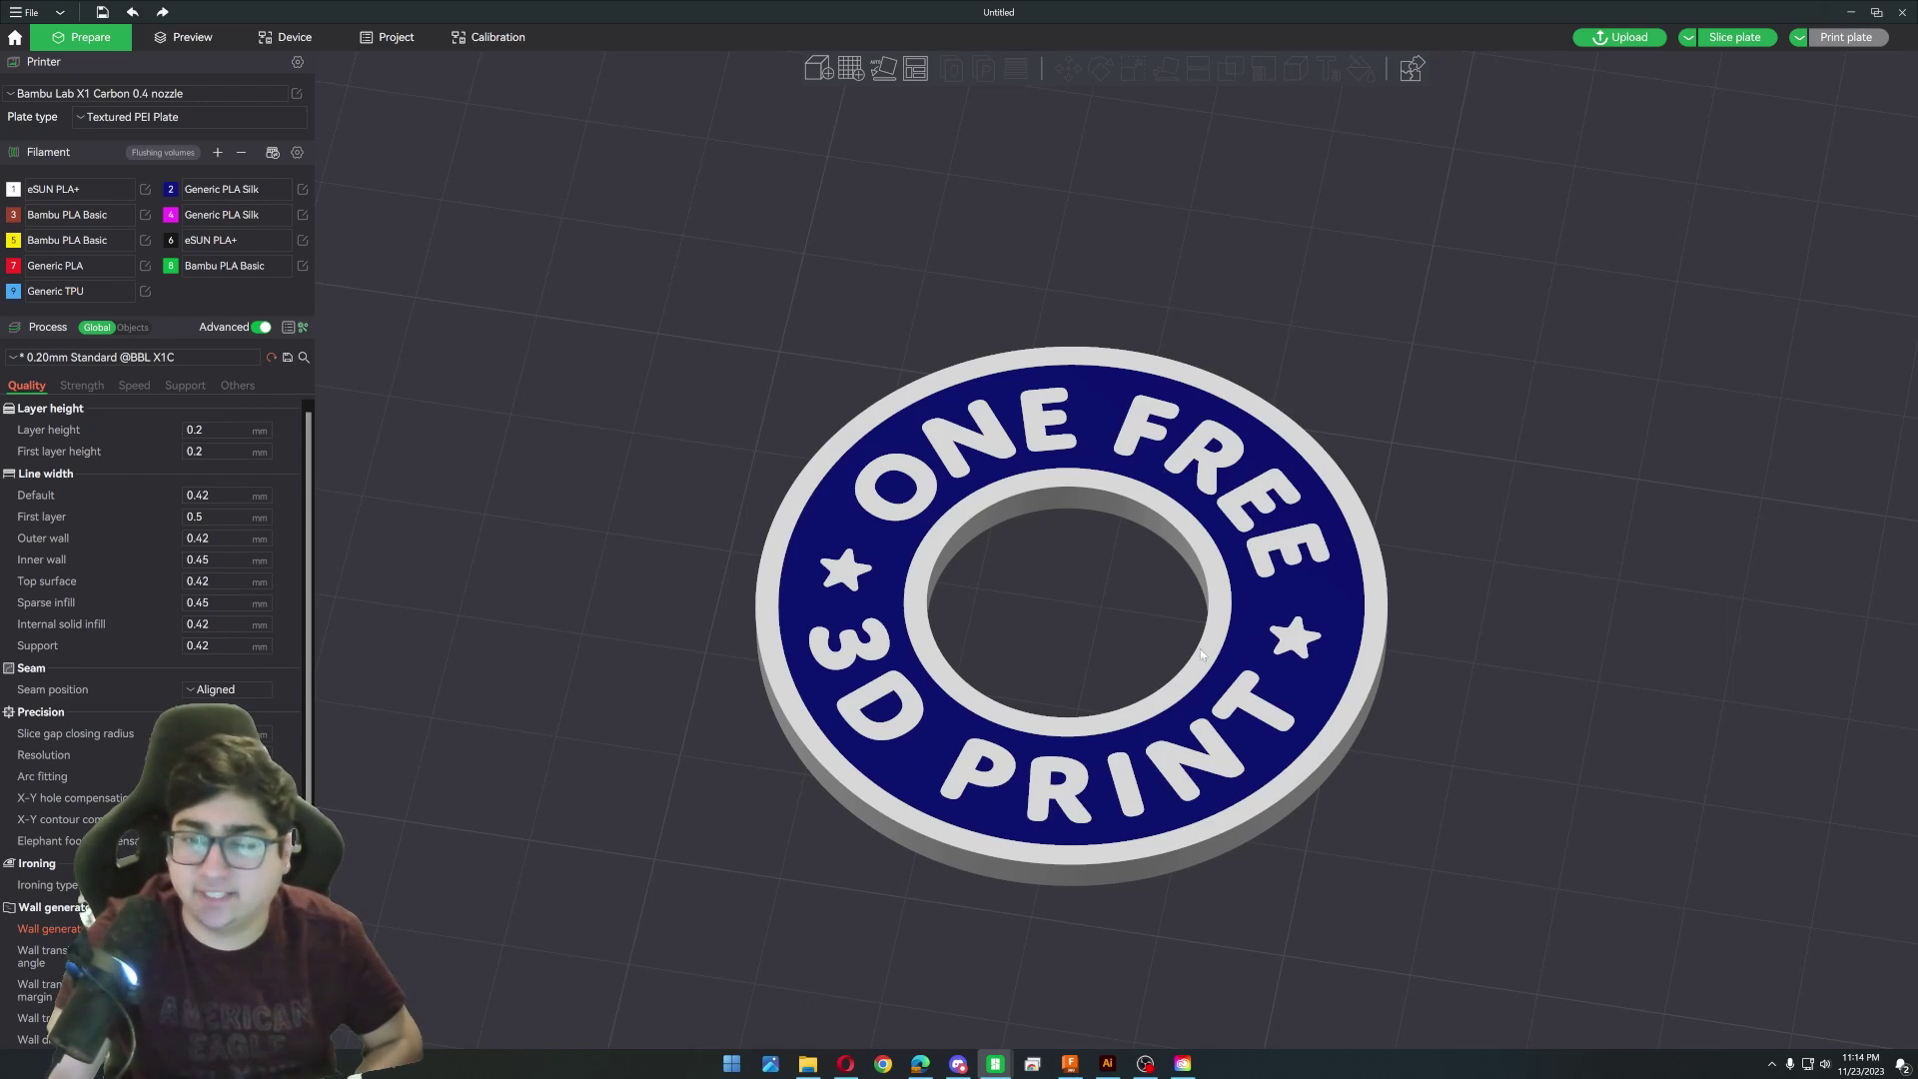
Slice the plate and inspect the preview: 53m41s, 11.70 g filament, 15 filament changes.
left_click(1731, 48)
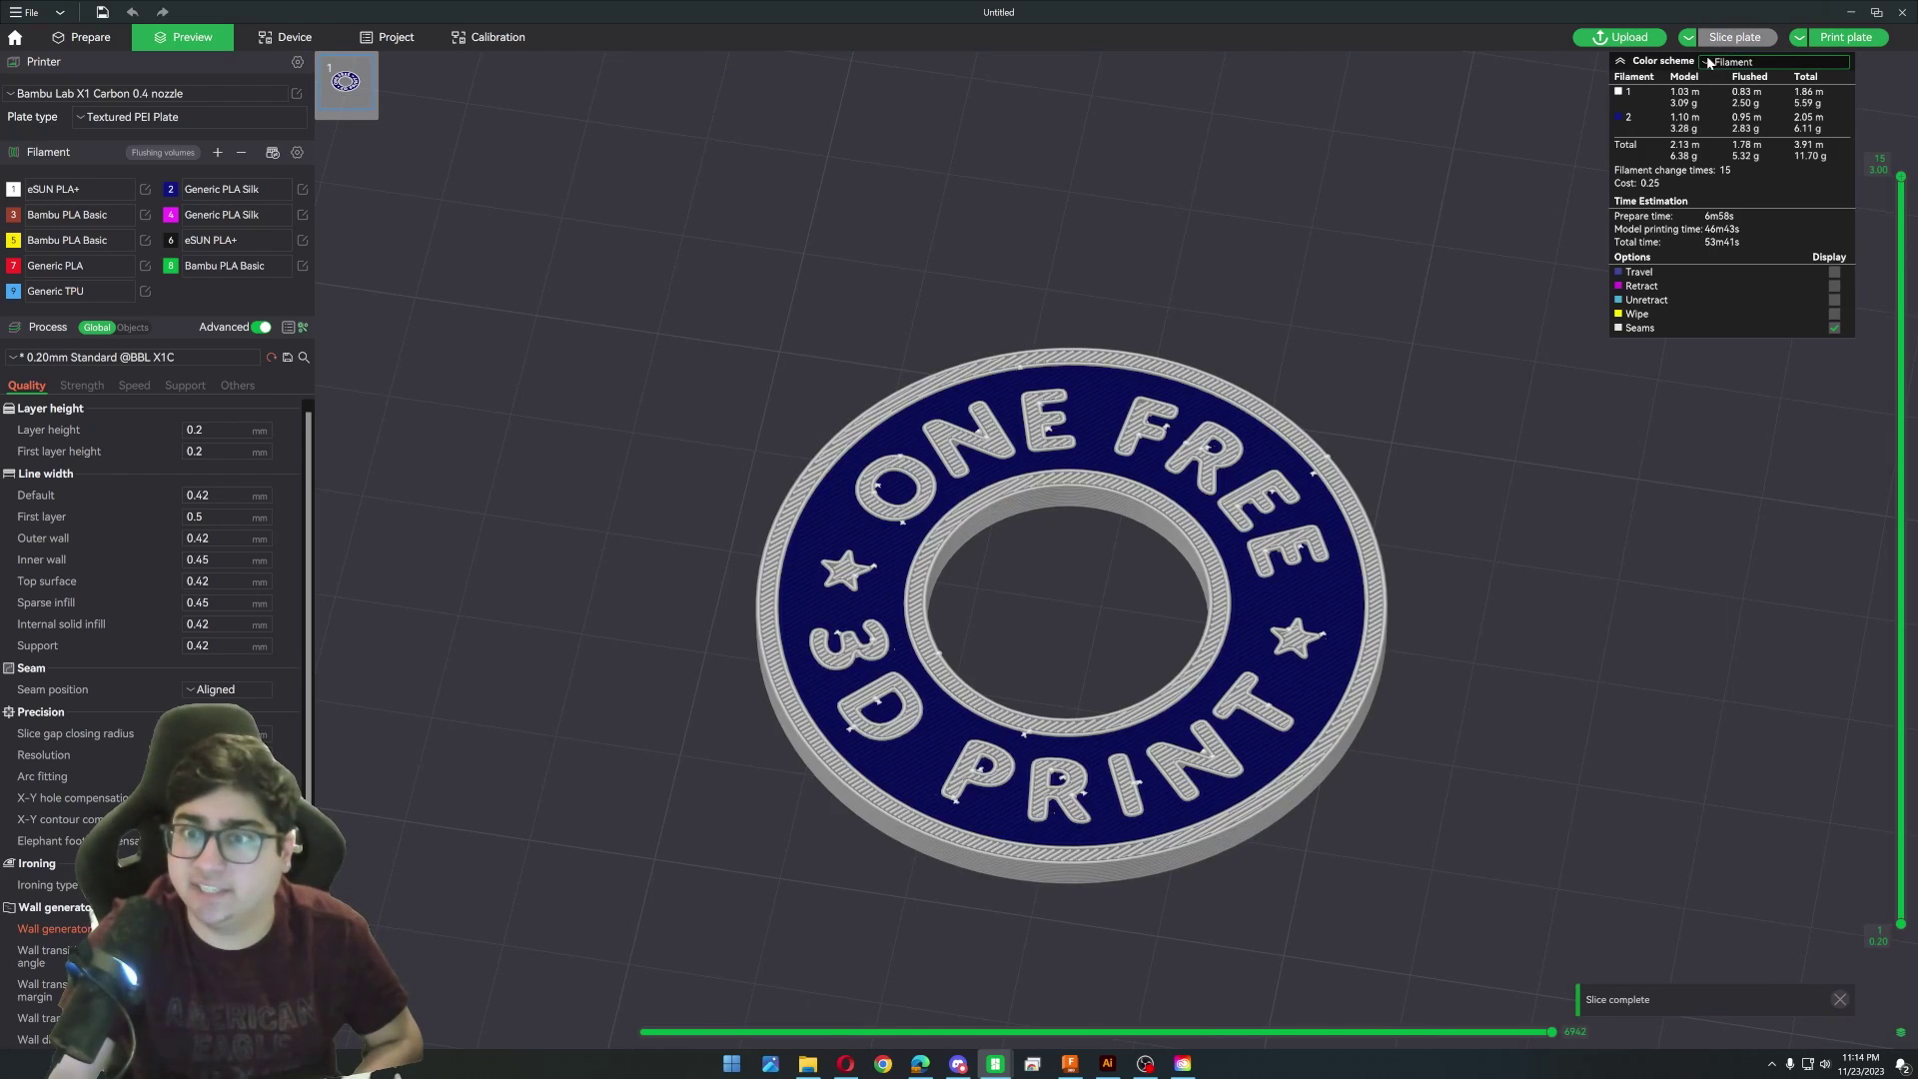
scroll(1361, 392, "up", 5)
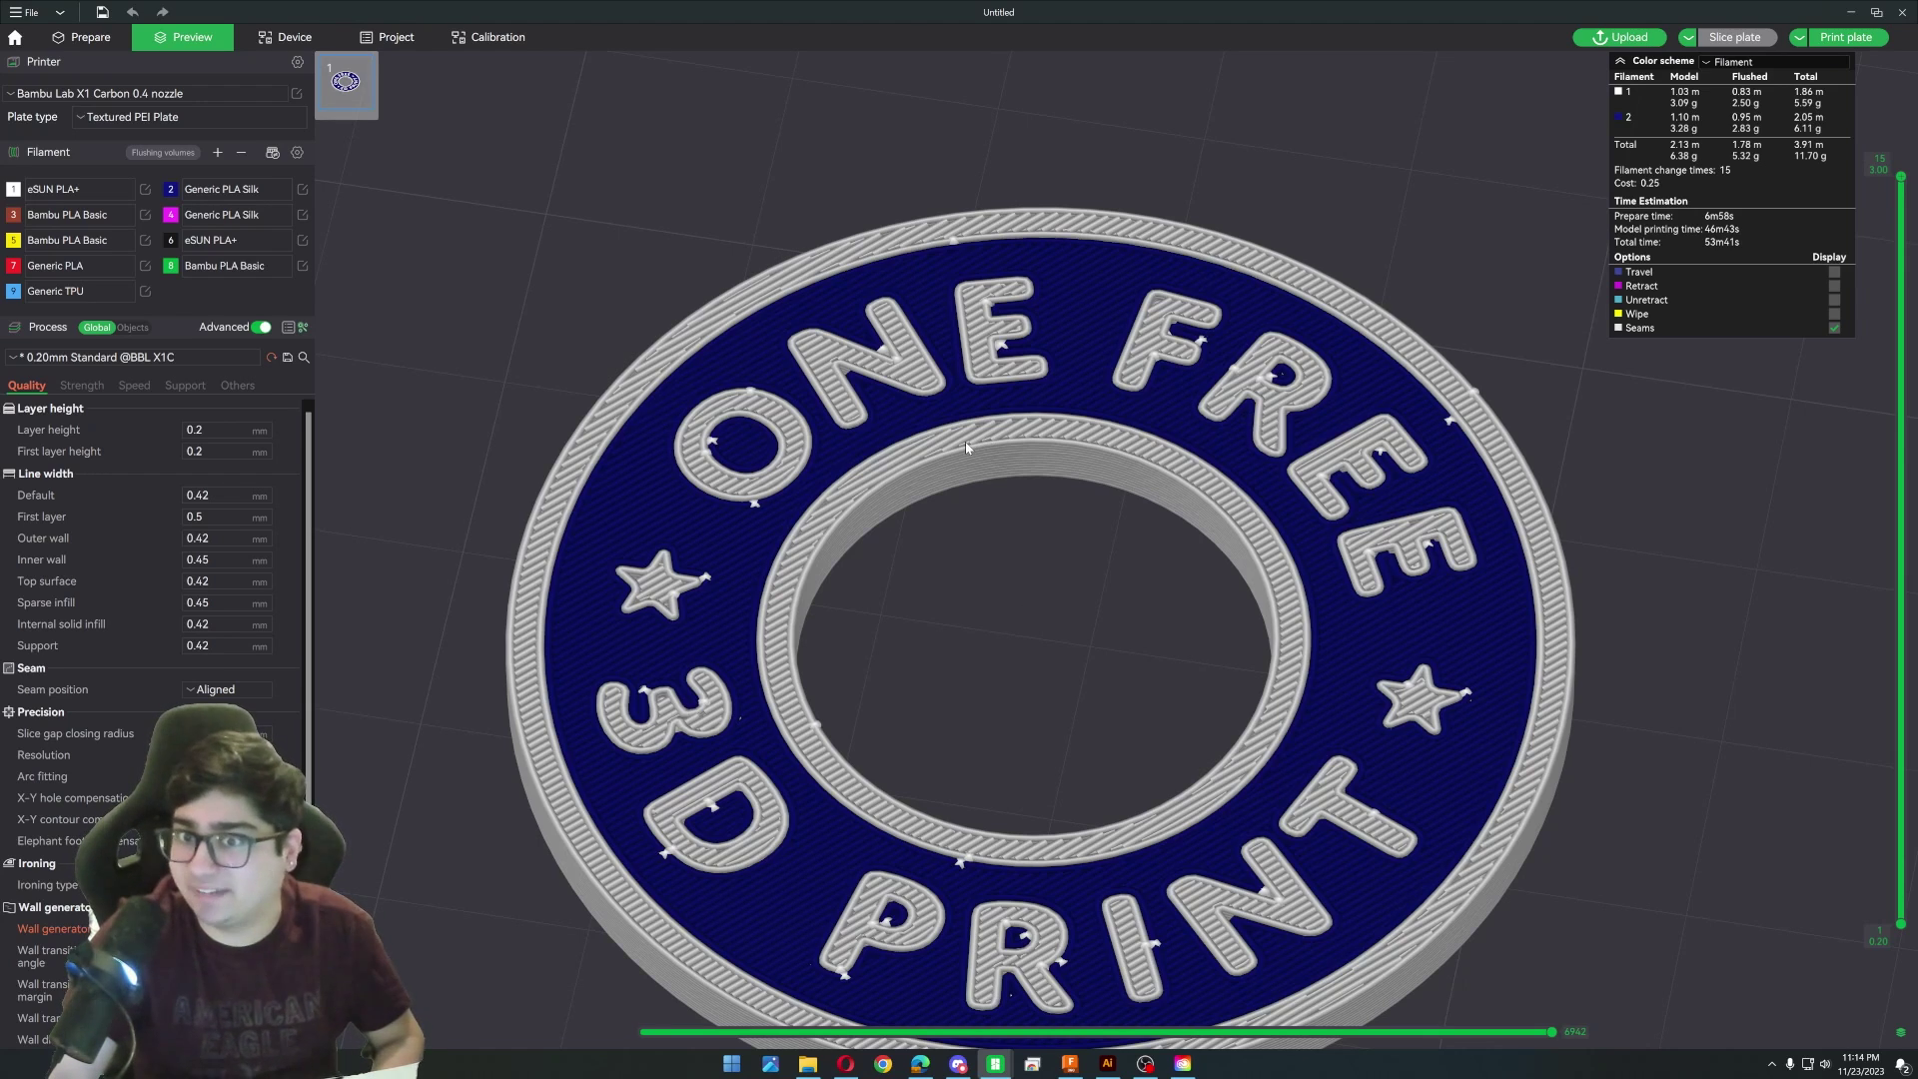
scroll(1227, 733, "down", 5)
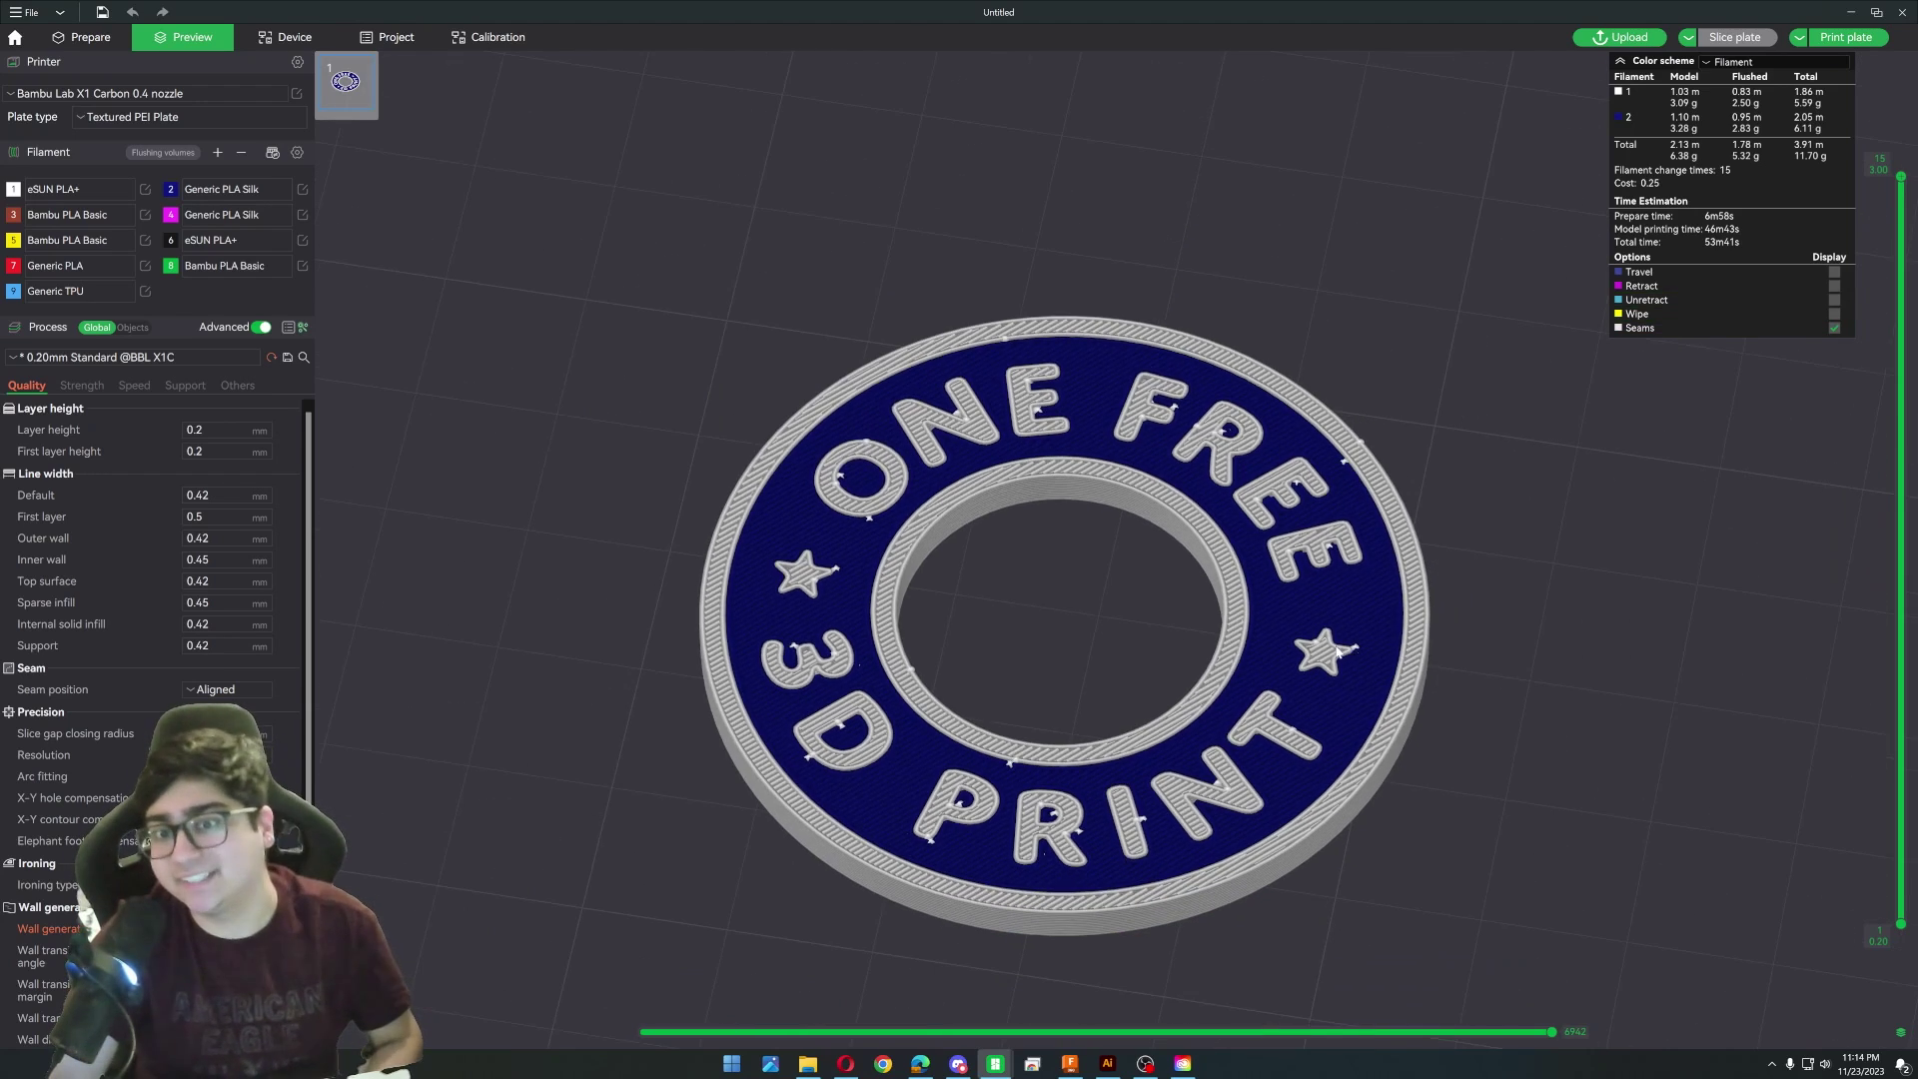
scroll(1099, 556, "up", 5)
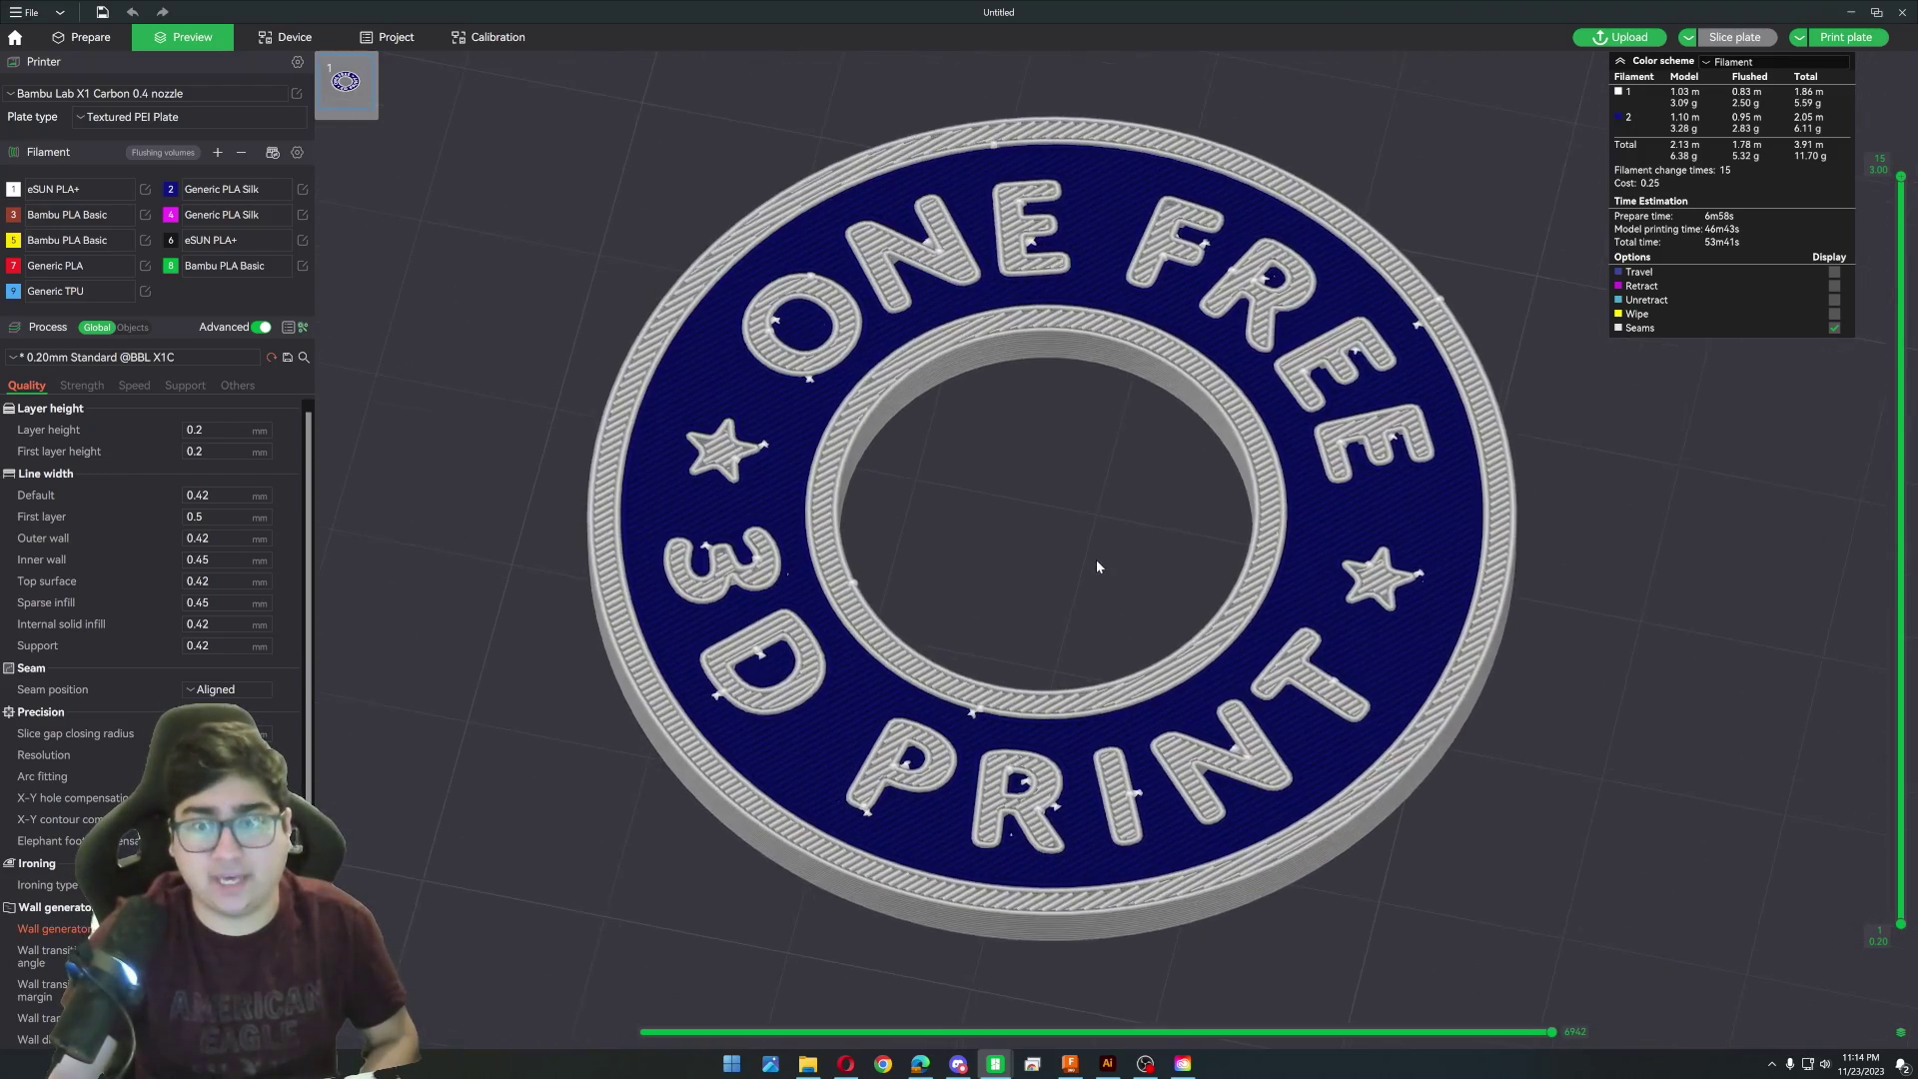
mouse_move(1097, 553)
left_mouse_down()
mouse_move(1101, 484)
mouse_move(1101, 551)
left_mouse_up()
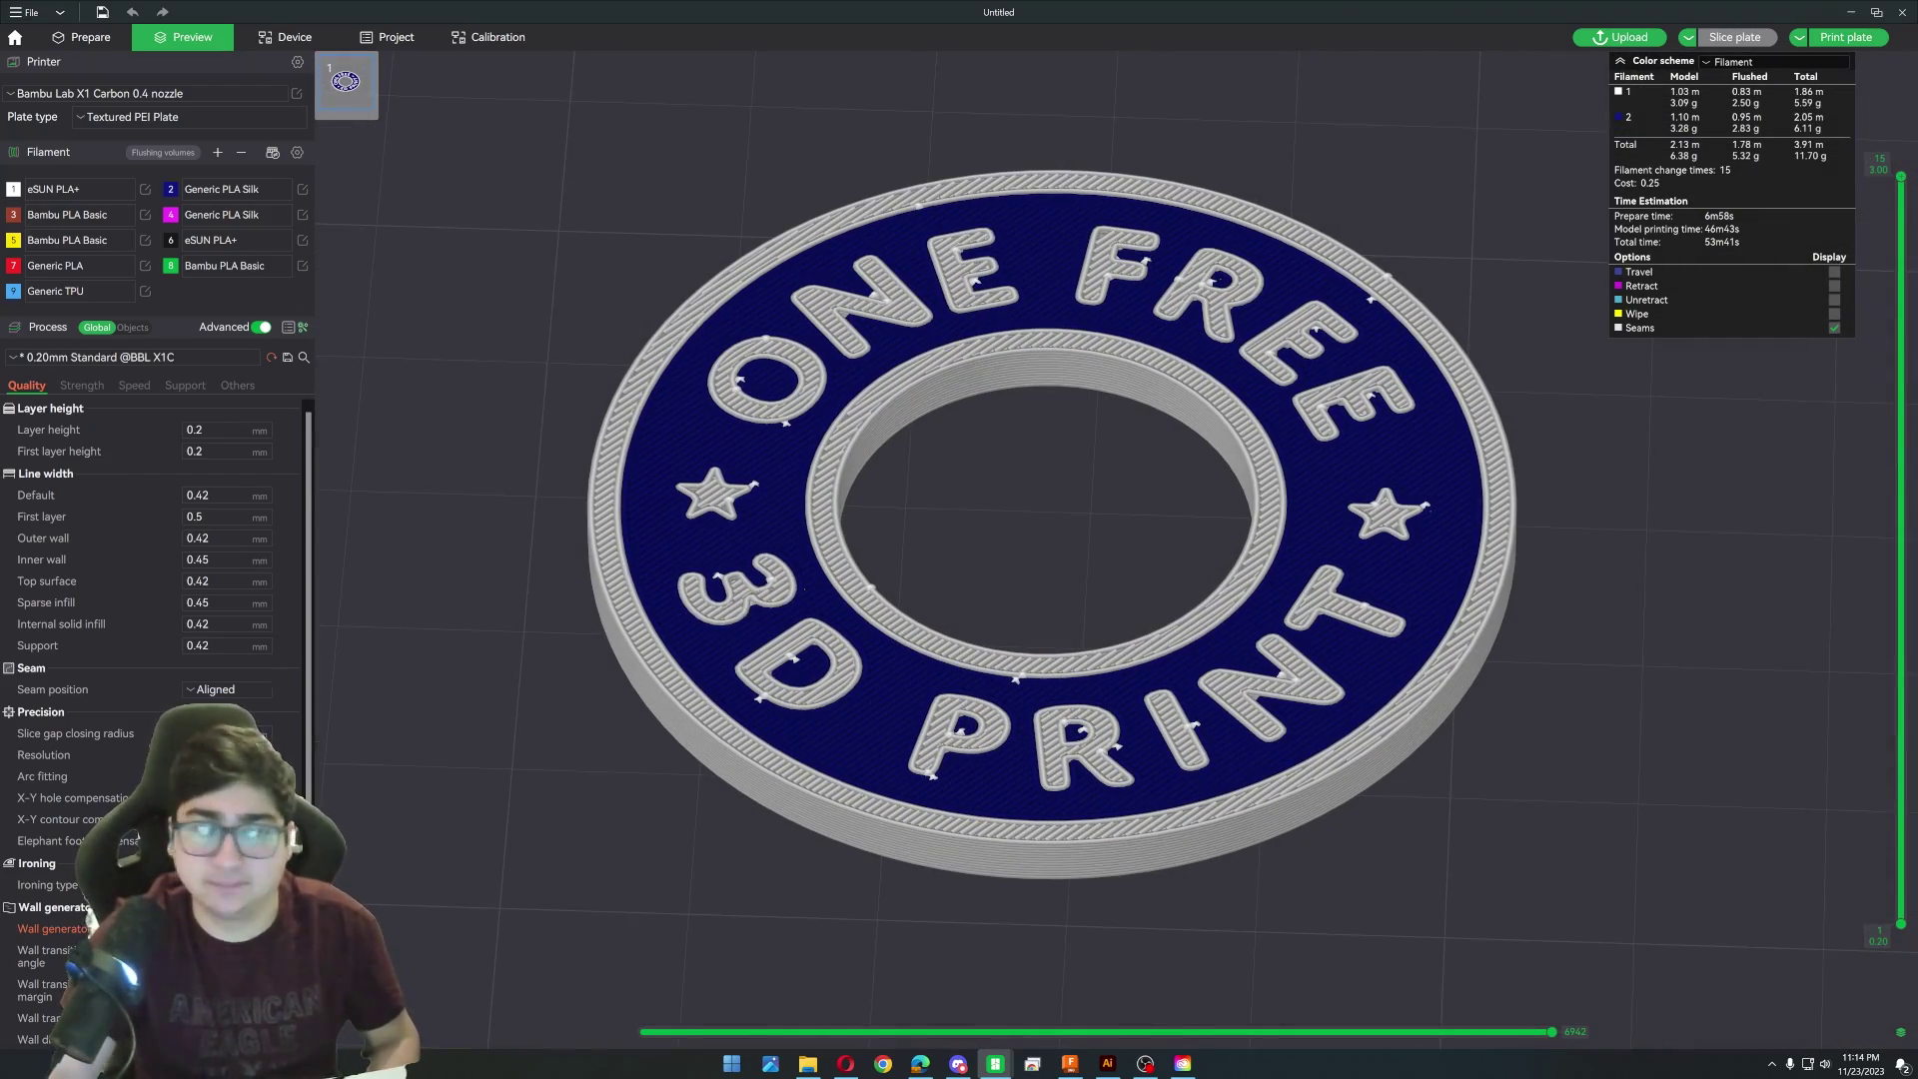